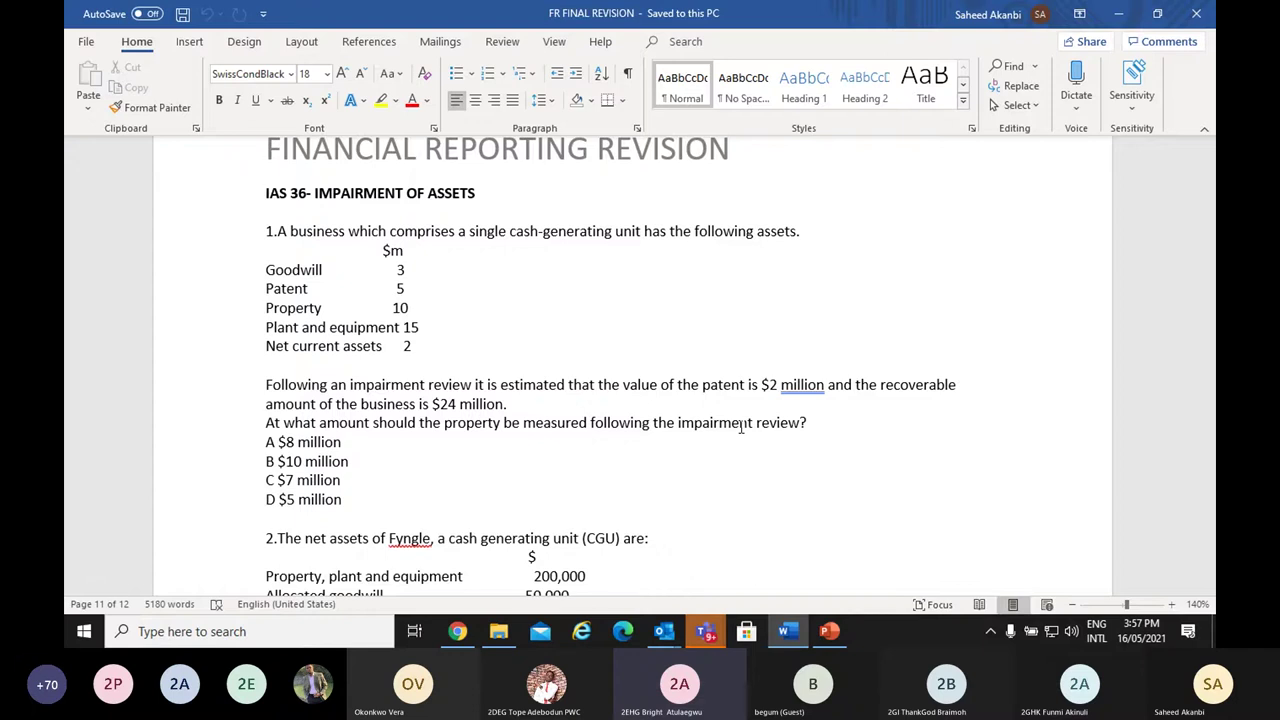
Switch to Excel and create a blank workbook
left_click(152, 632)
type("excel")
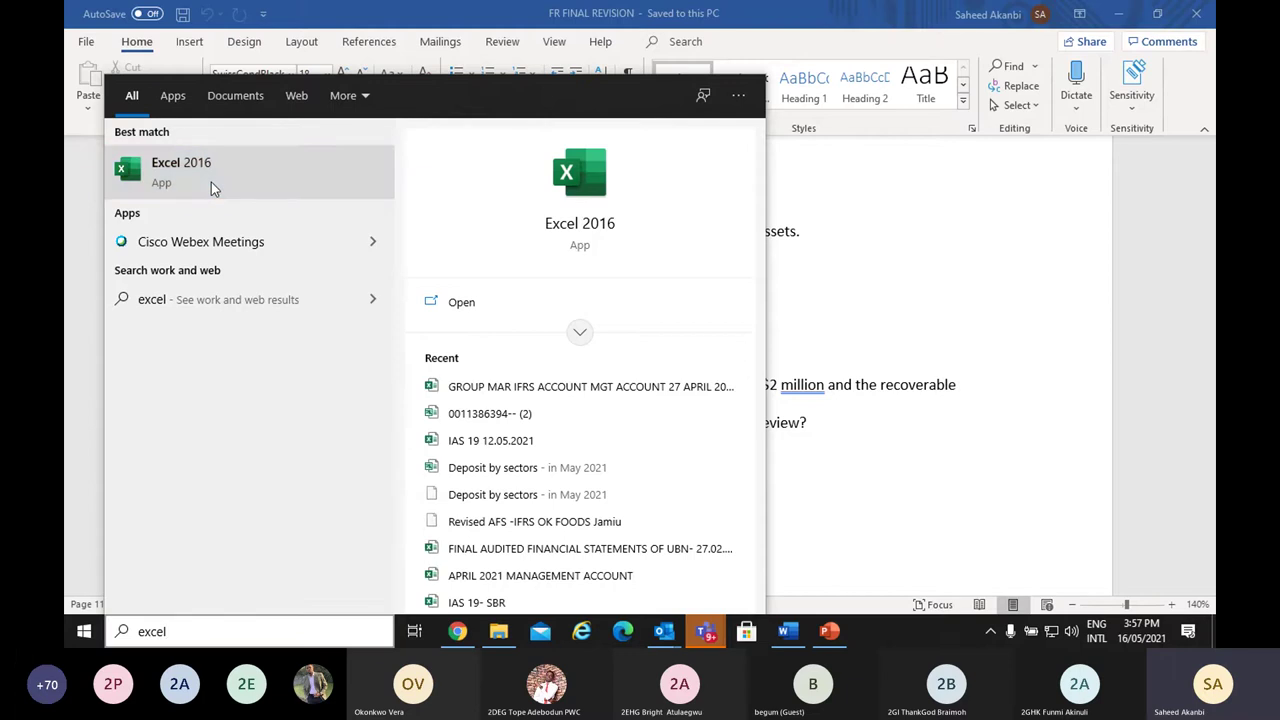
left_click(211, 182)
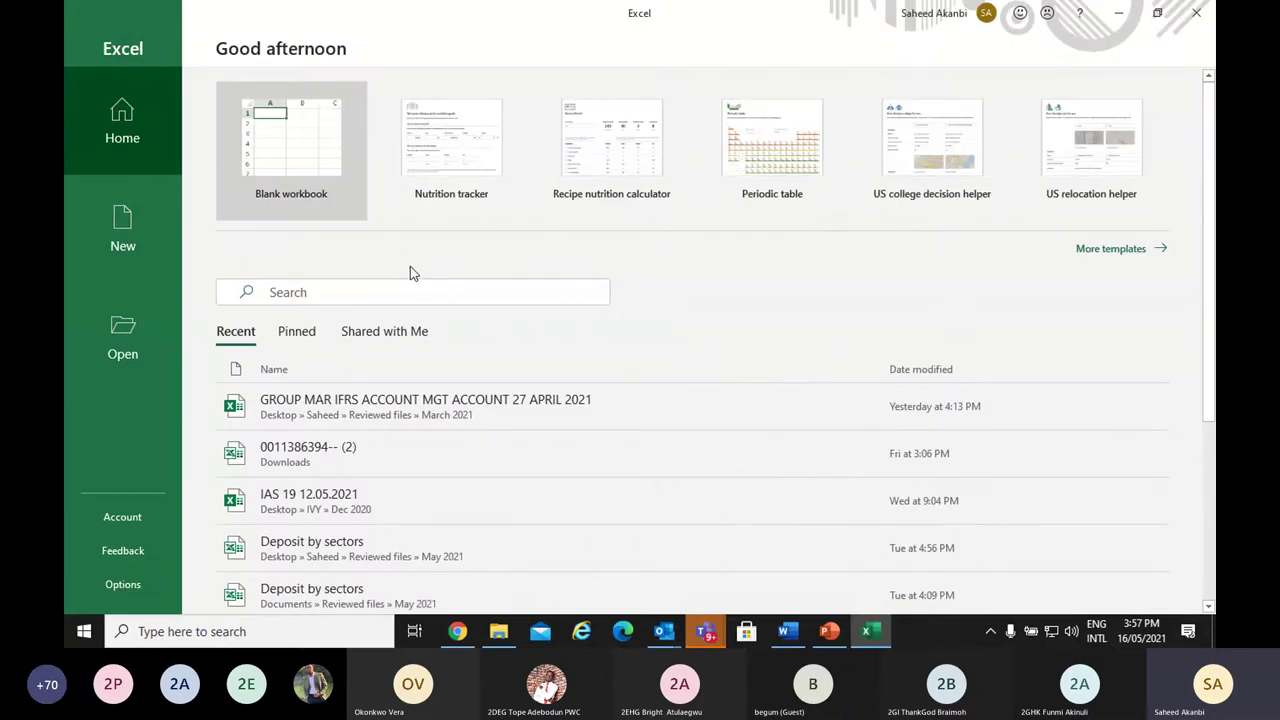
left_click(314, 134)
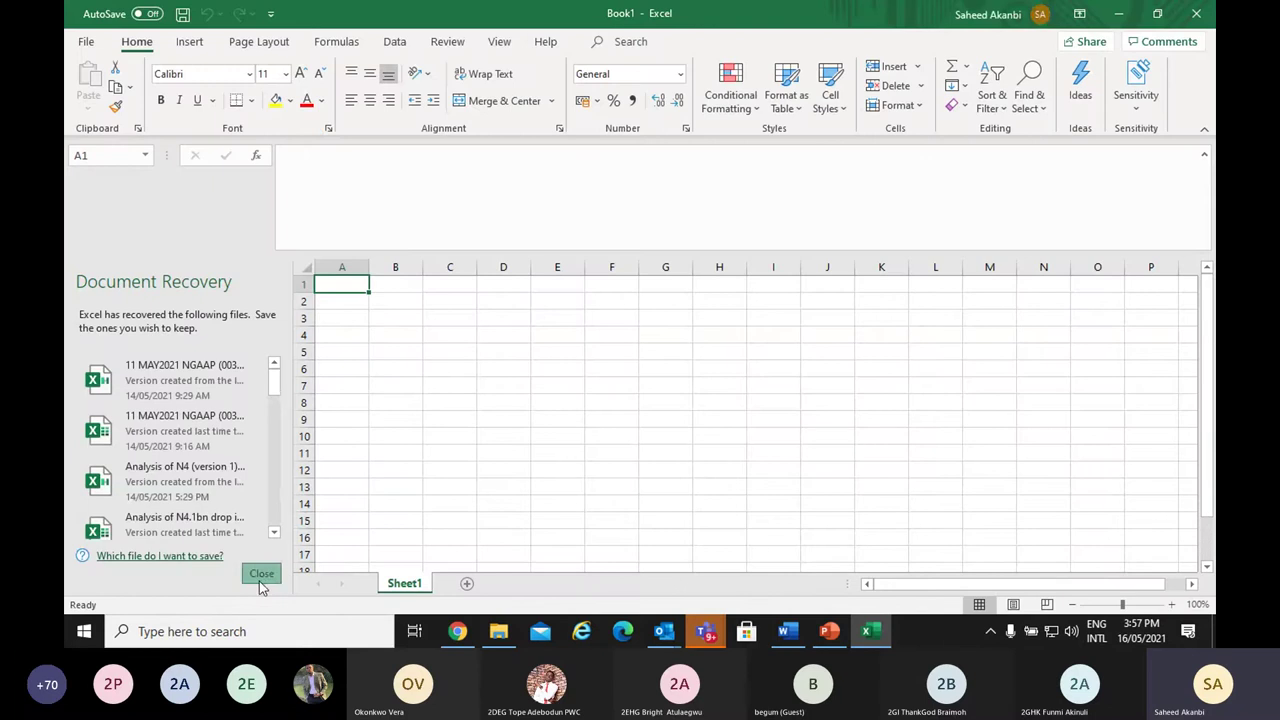
Dismiss the document recovery list, choosing to remove the recovered files, and collapse the formula bar to one line
left_click(261, 574)
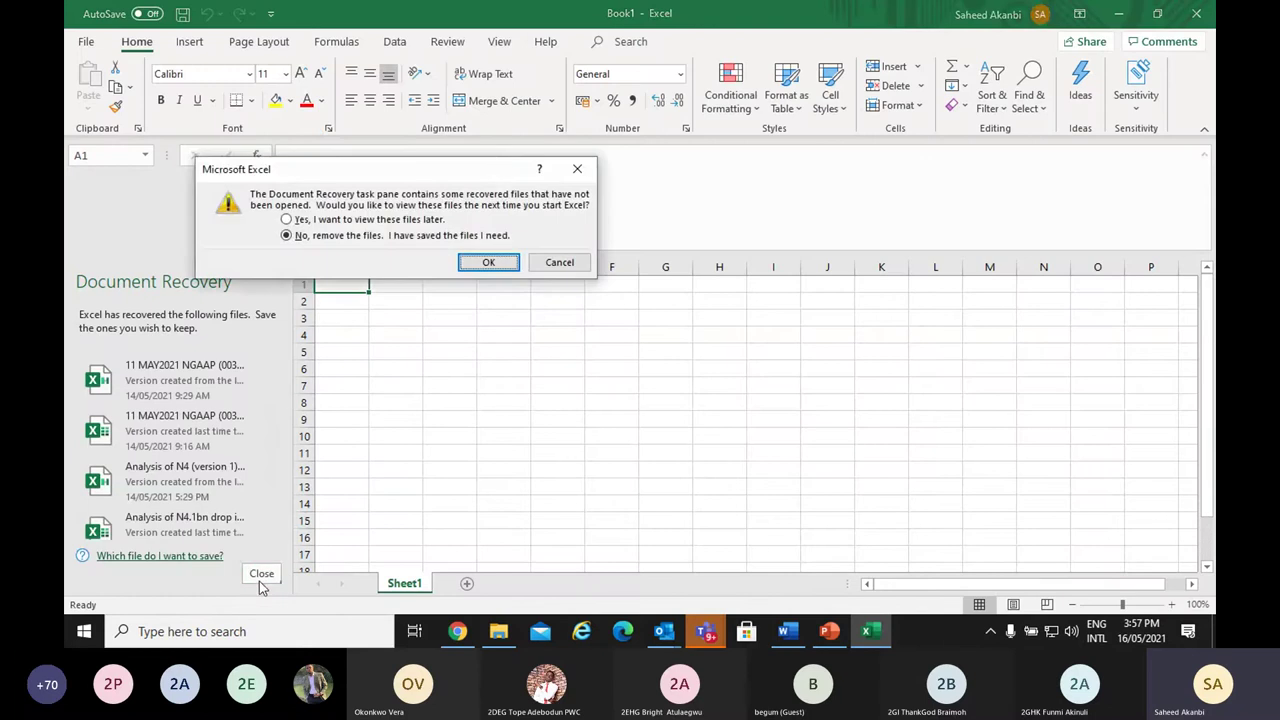
left_click(487, 263)
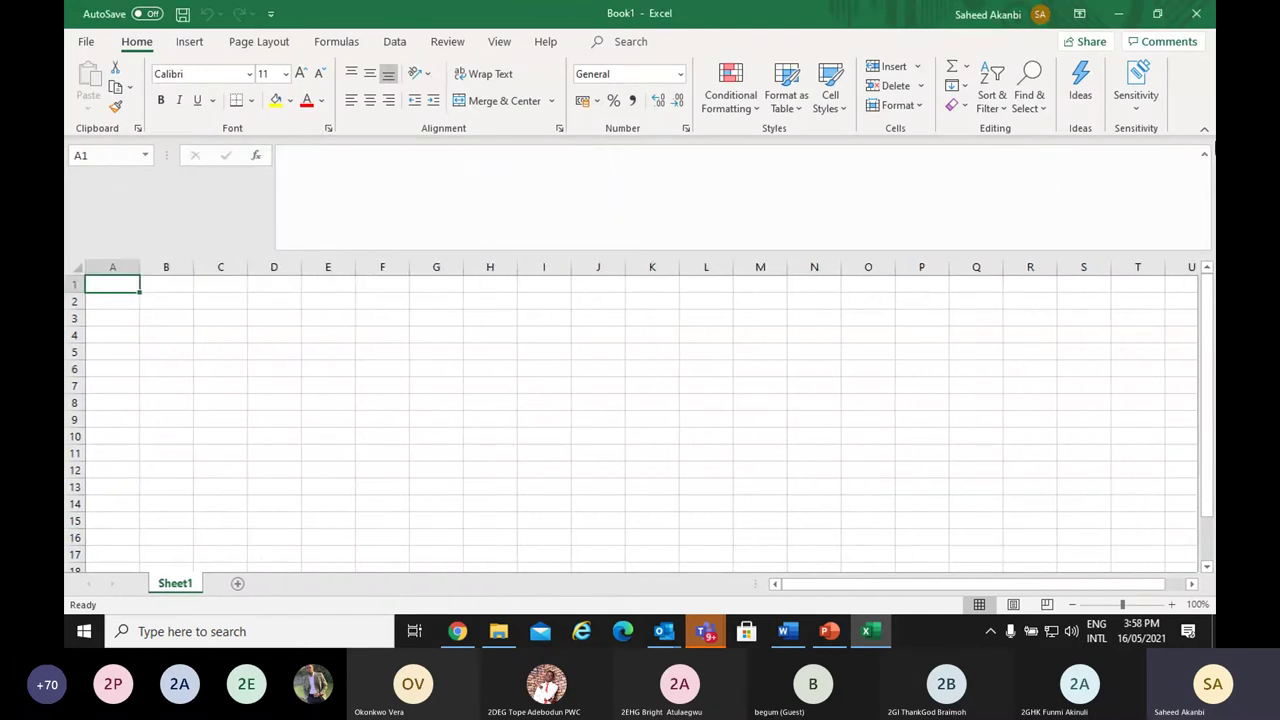
left_click(1201, 163)
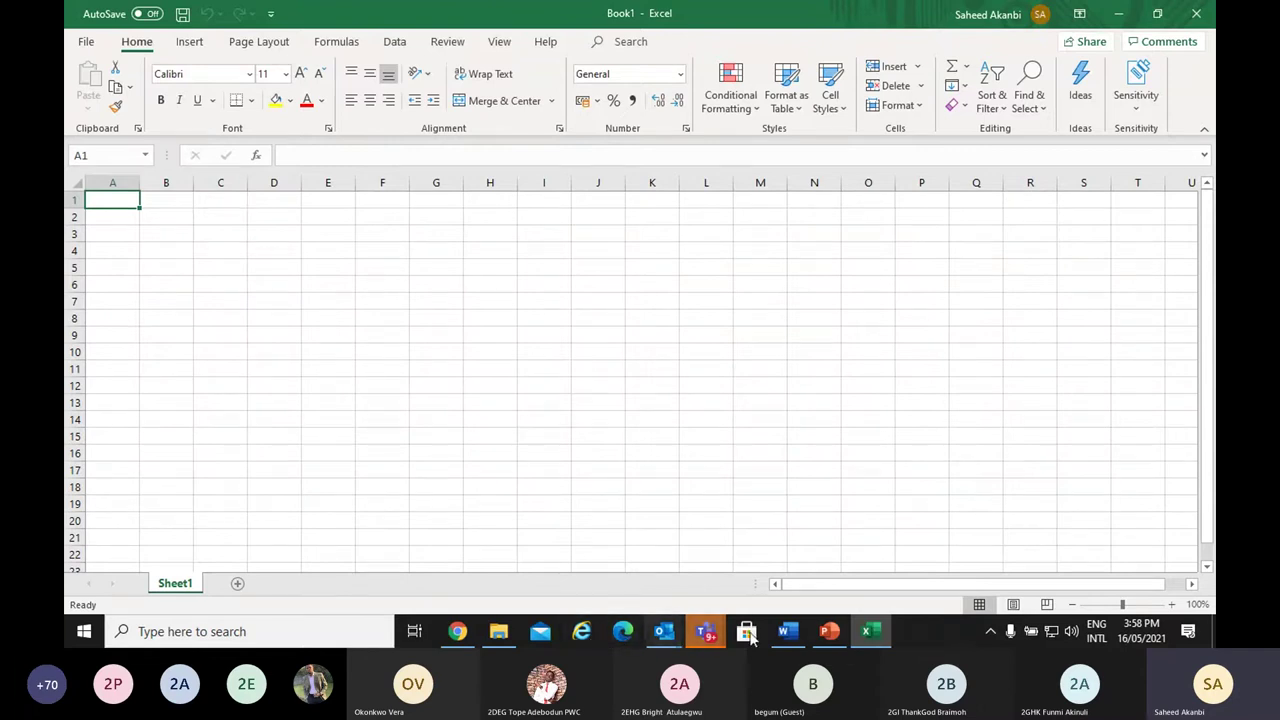
Switch to the FR FINAL REVISION document in Word
left_click(457, 631)
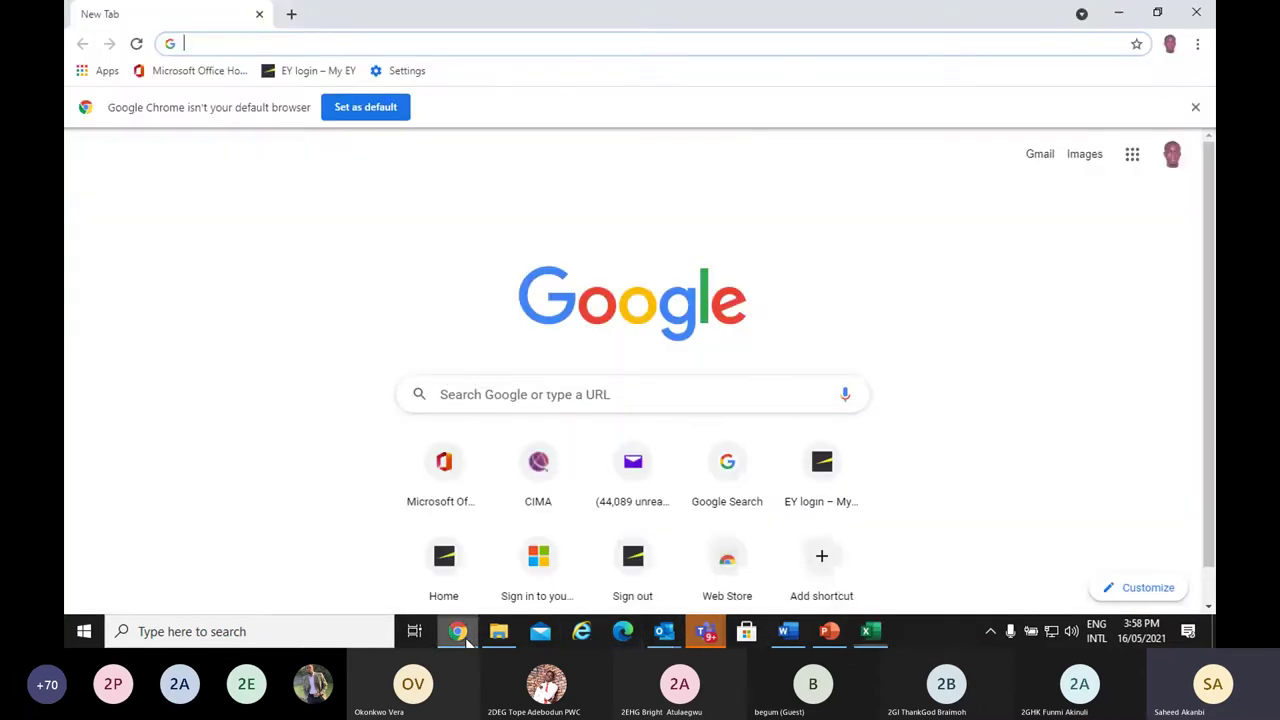
left_click(789, 630)
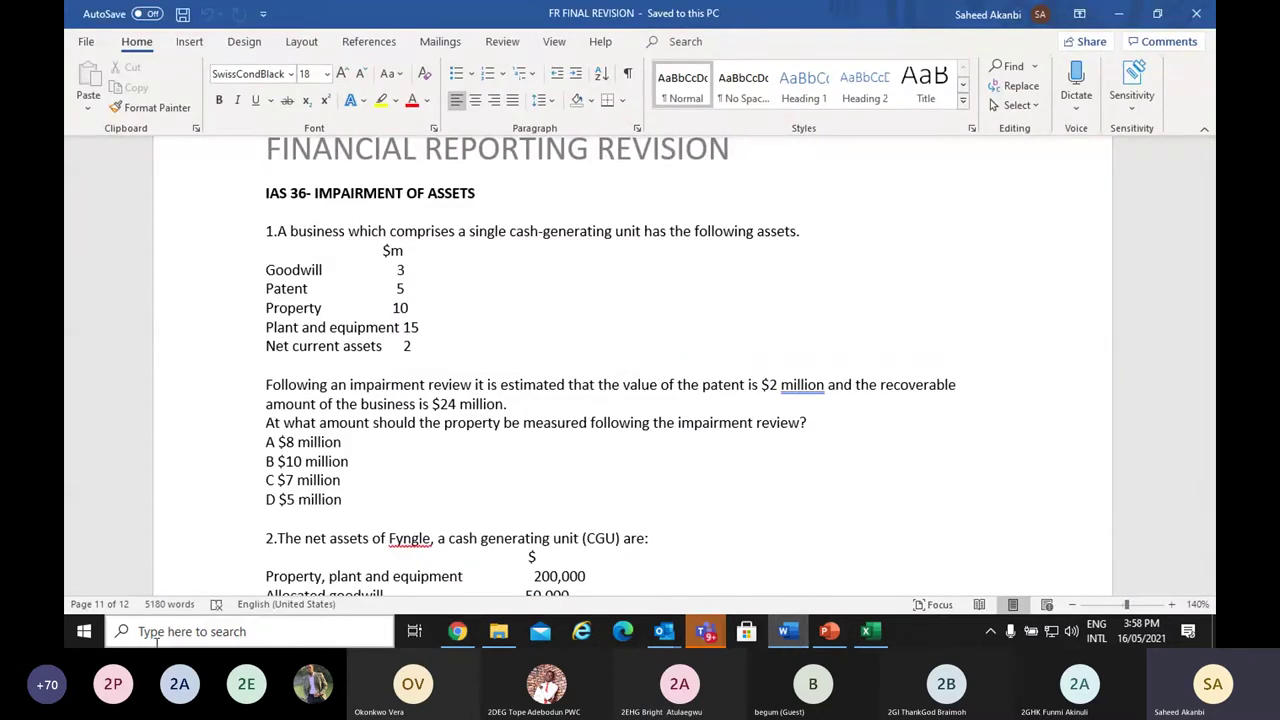
type("sni")
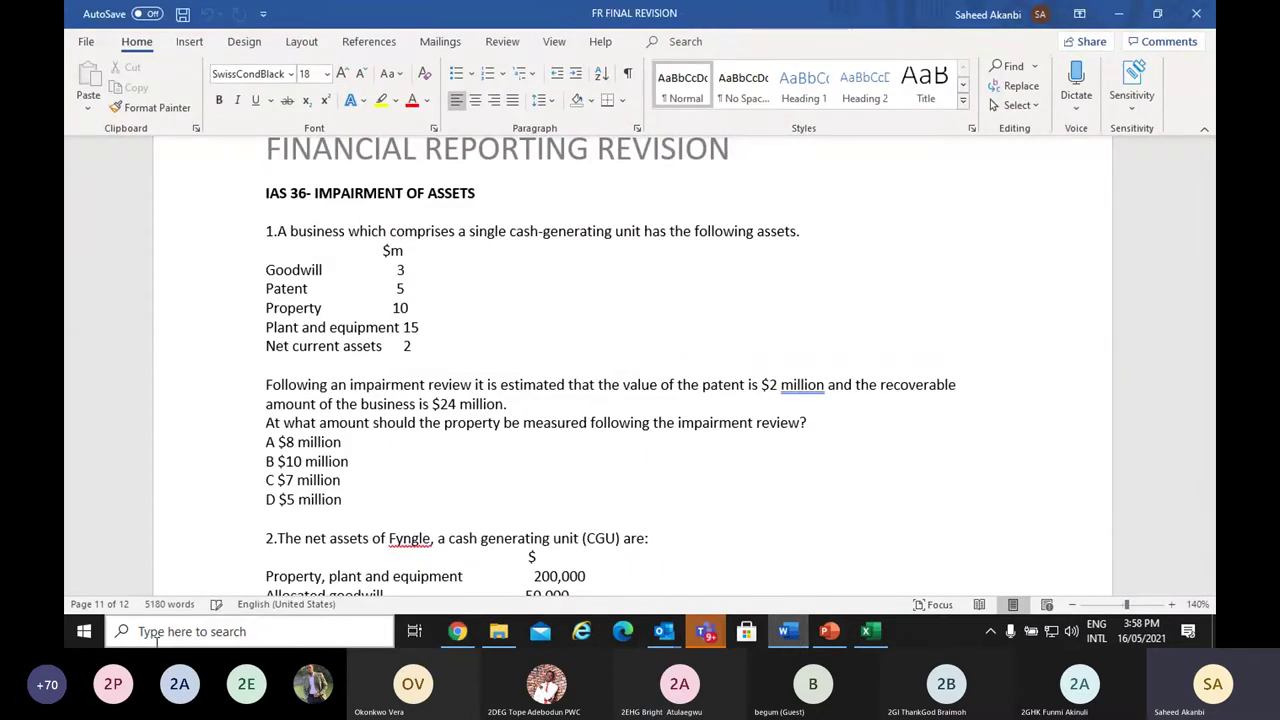
key("ctrl+z")
key("ctrl+z")
key("ctrl+z")
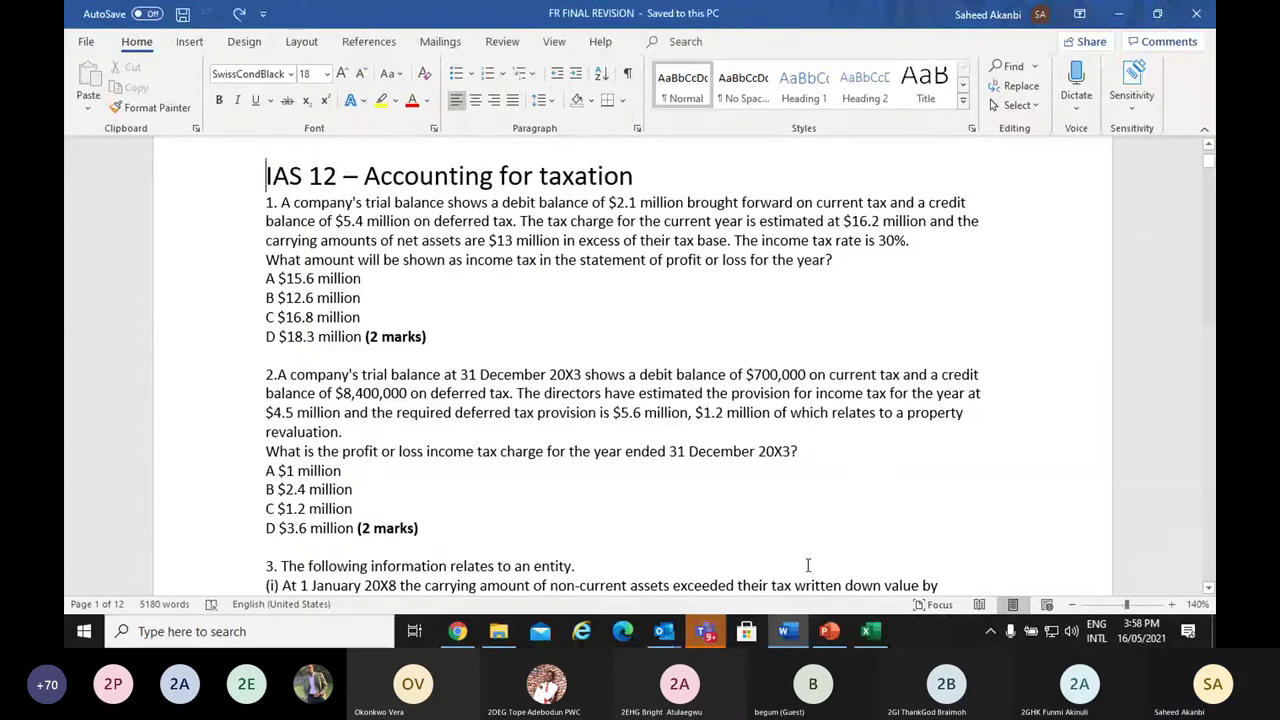
left_click_drag(1208, 152, 1208, 553)
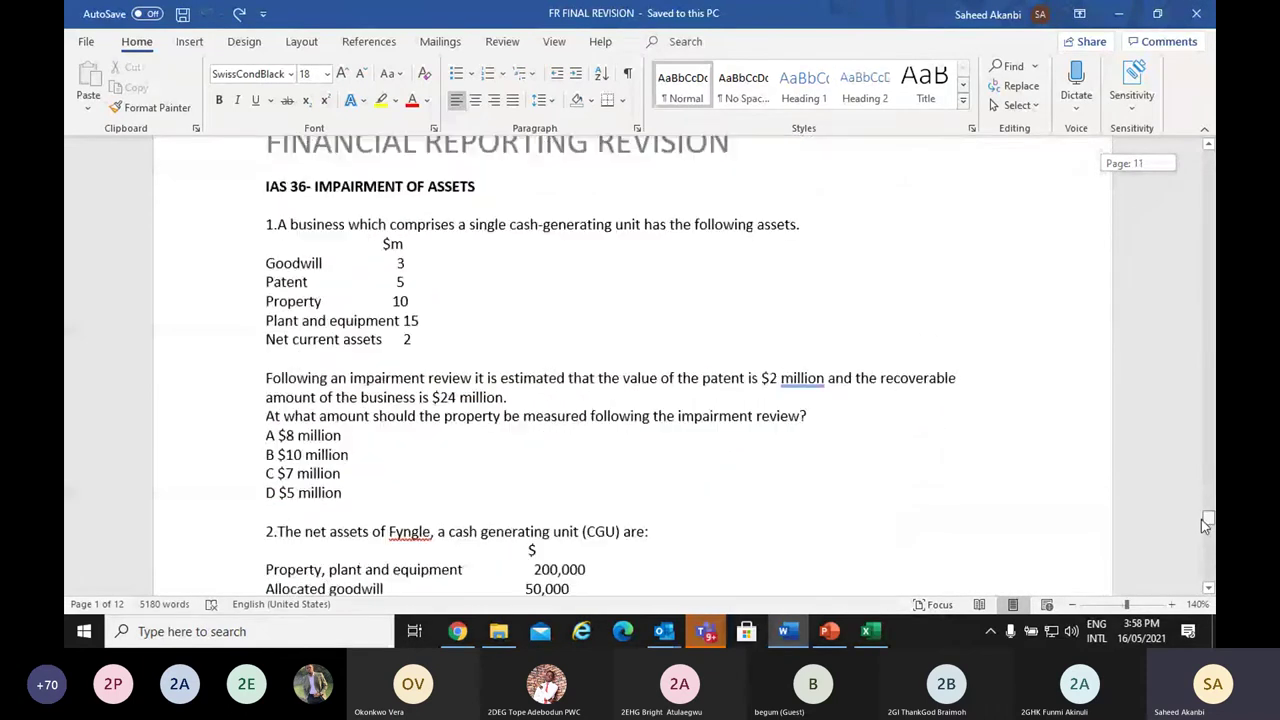
Switch to Snipping Tool and capture question 1 on impairment of assets, from its opening sentence through option D
left_click(345, 632)
type("snip")
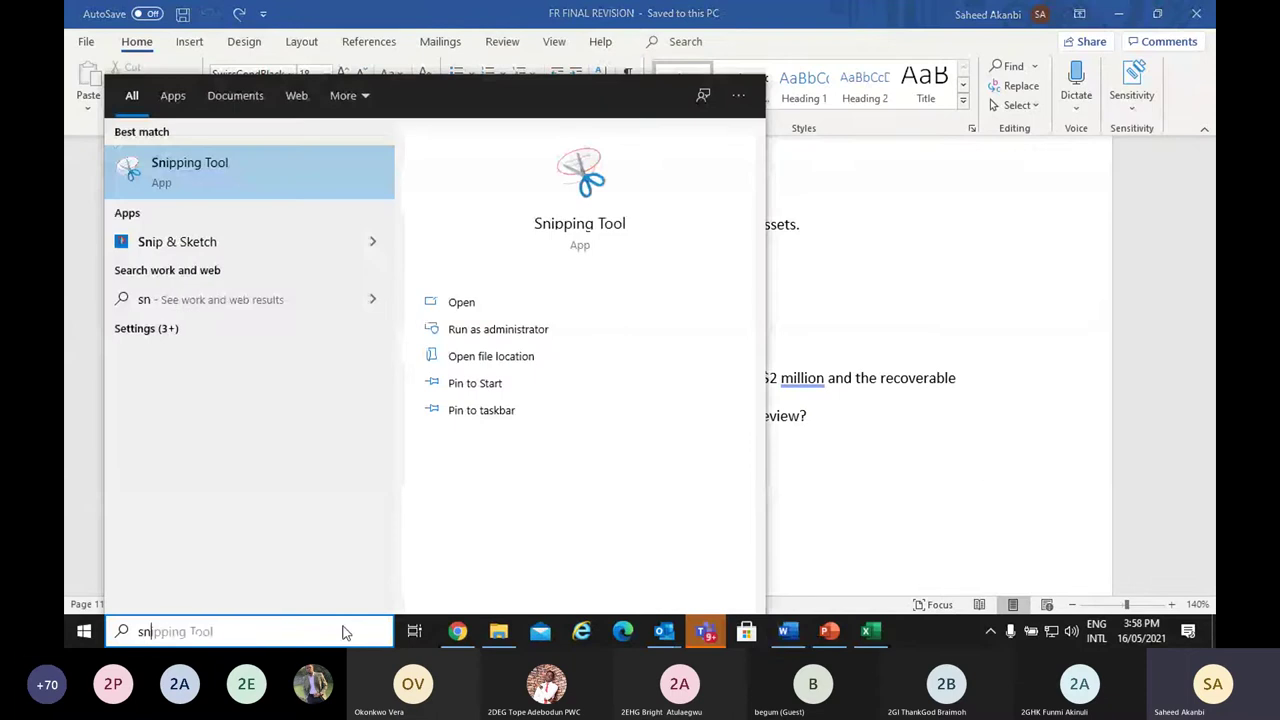
left_click(204, 165)
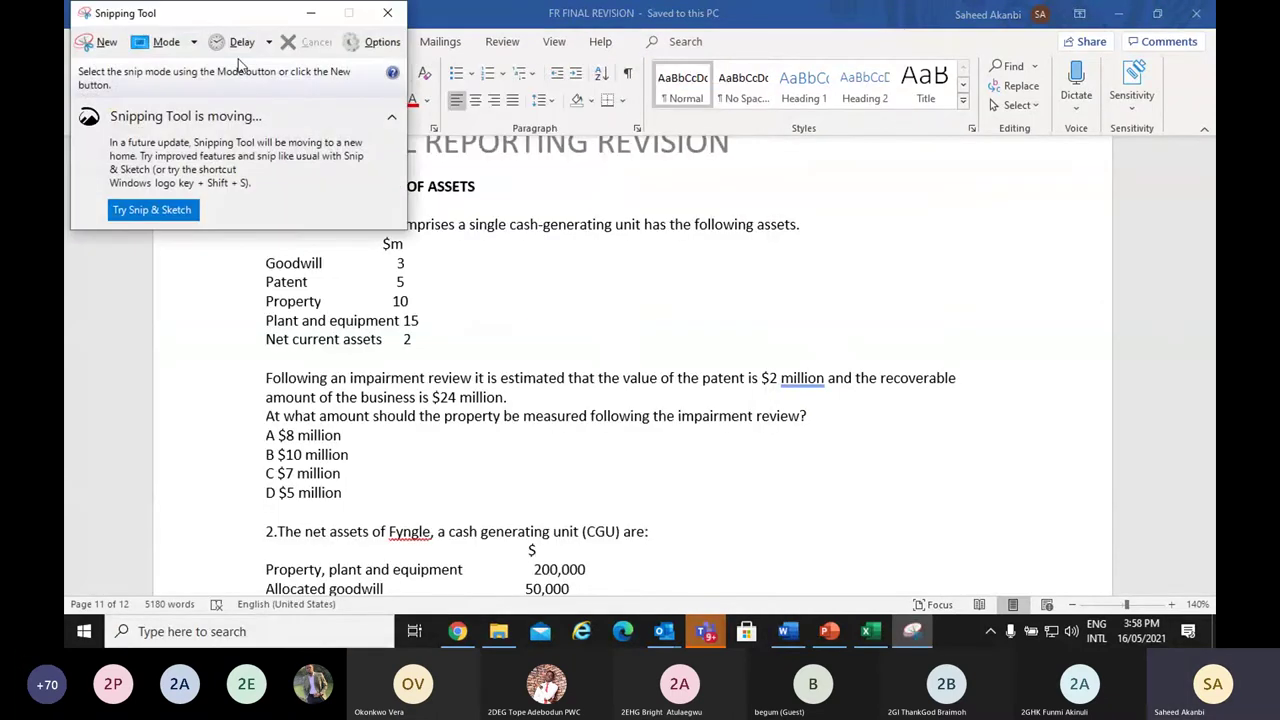
left_click(104, 44)
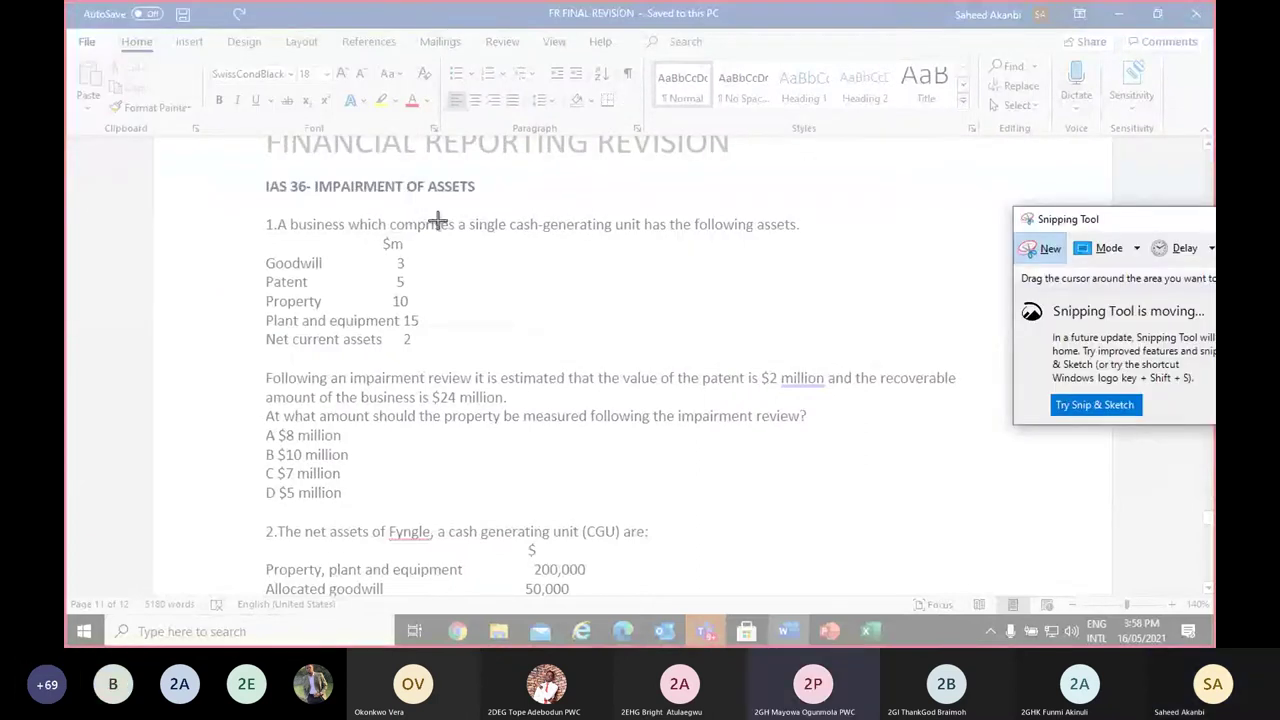
left_click_drag(237, 198, 1010, 502)
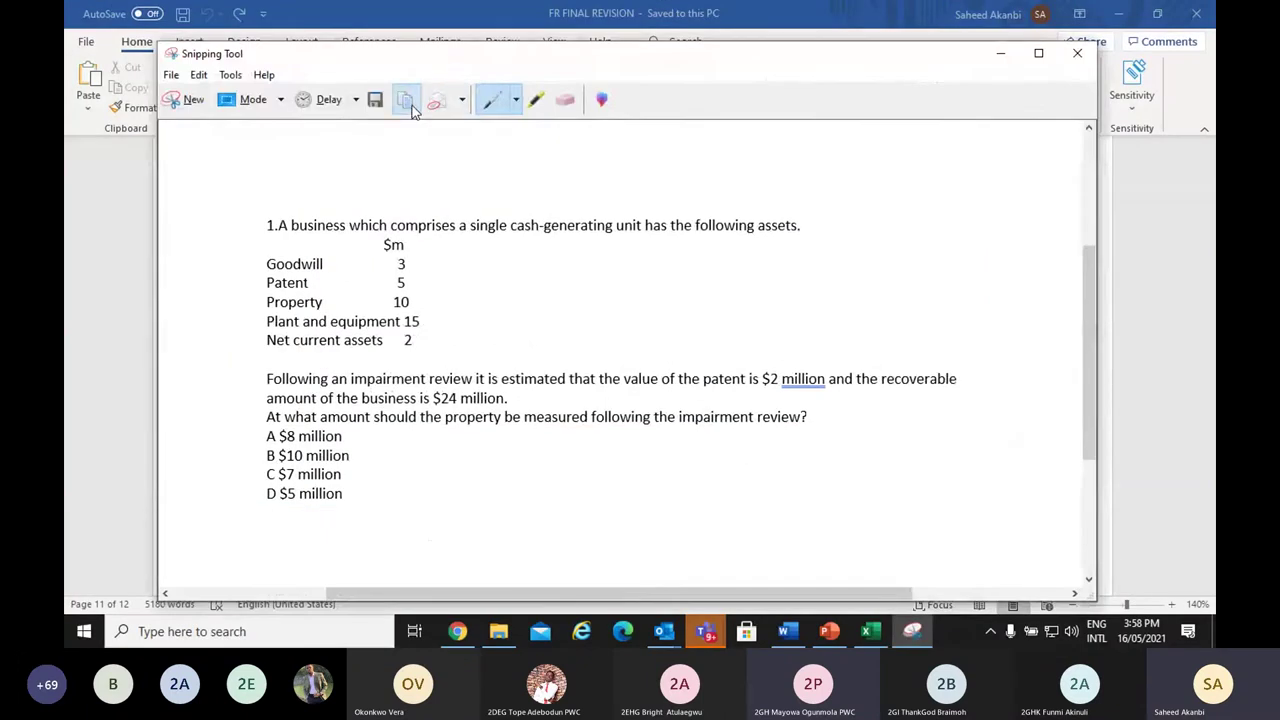
Paste the captured question into the blank Excel sheet and narrow the picture so it ends at column L
left_click(860, 631)
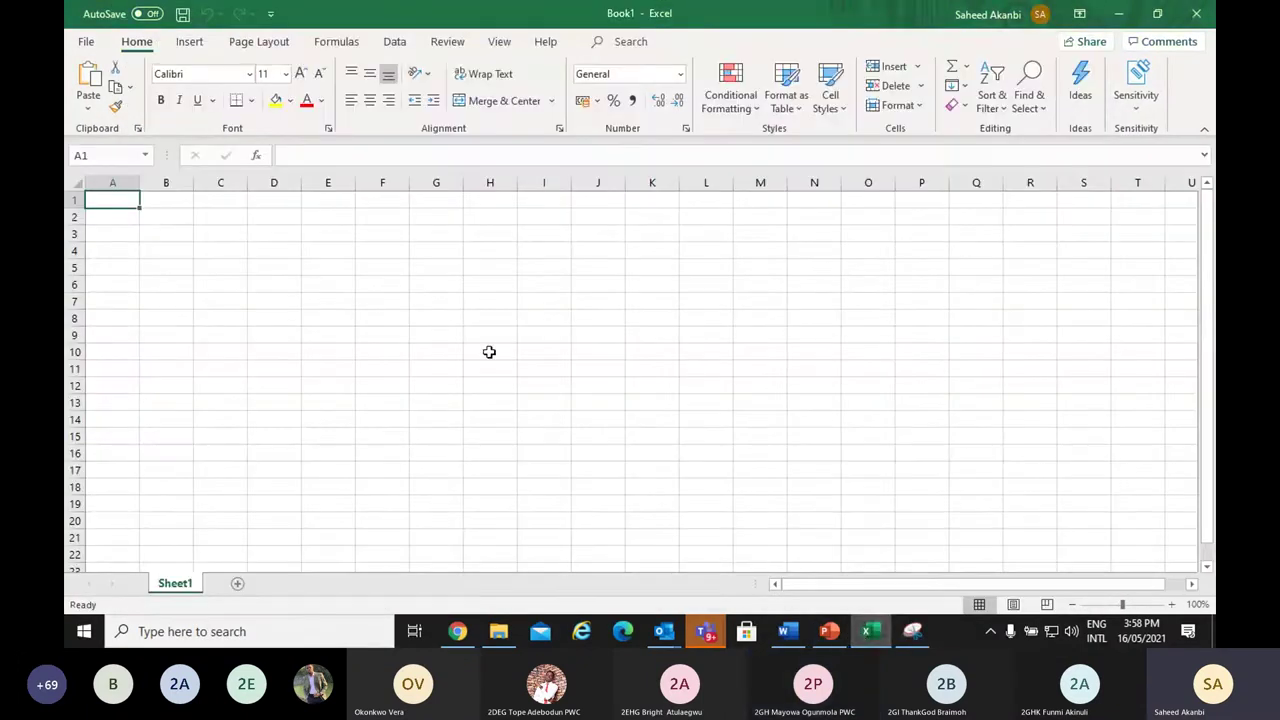
key("ctrl+v")
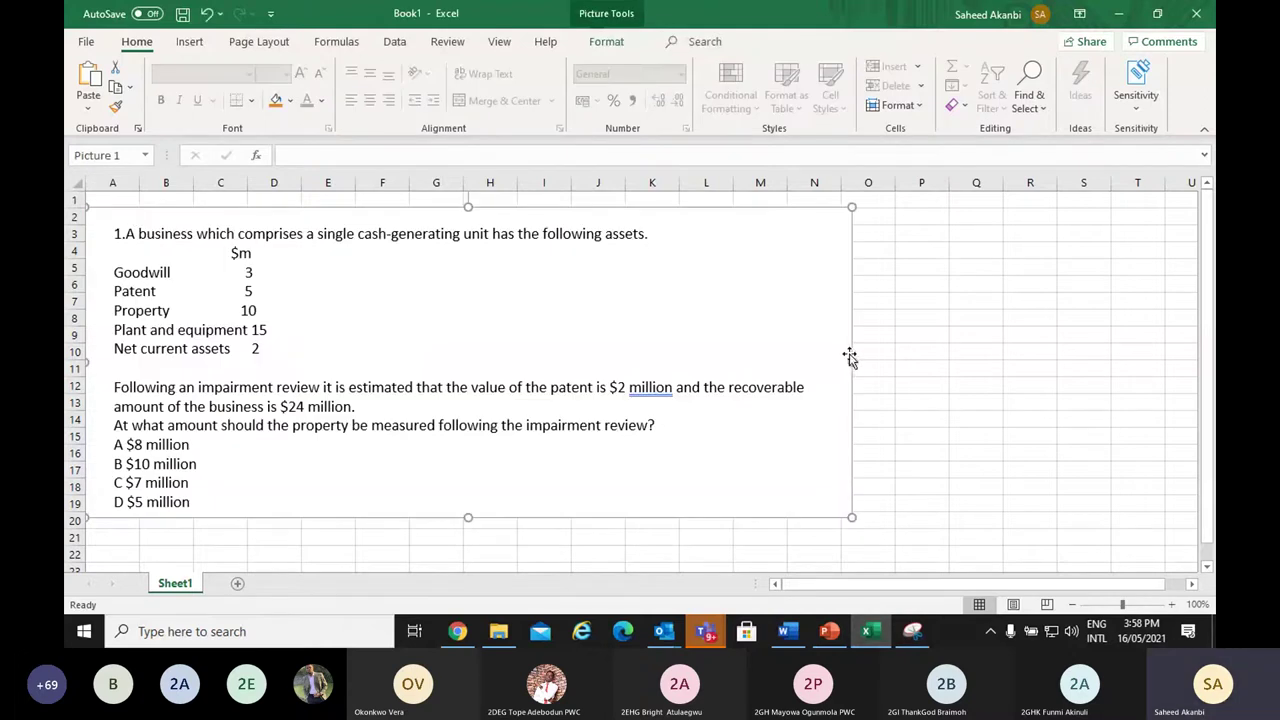
left_click_drag(851, 362, 722, 362)
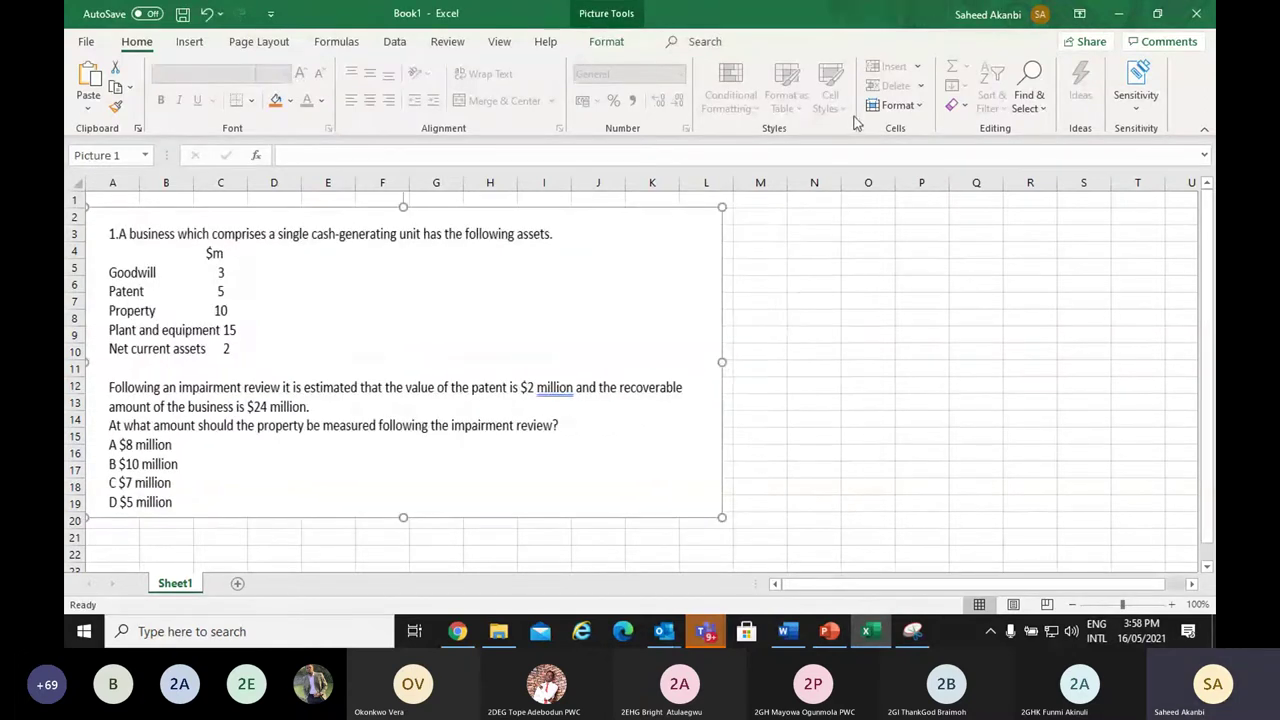
Widen column B to nearly three times its width to make room for the asset labels
left_click(150, 524)
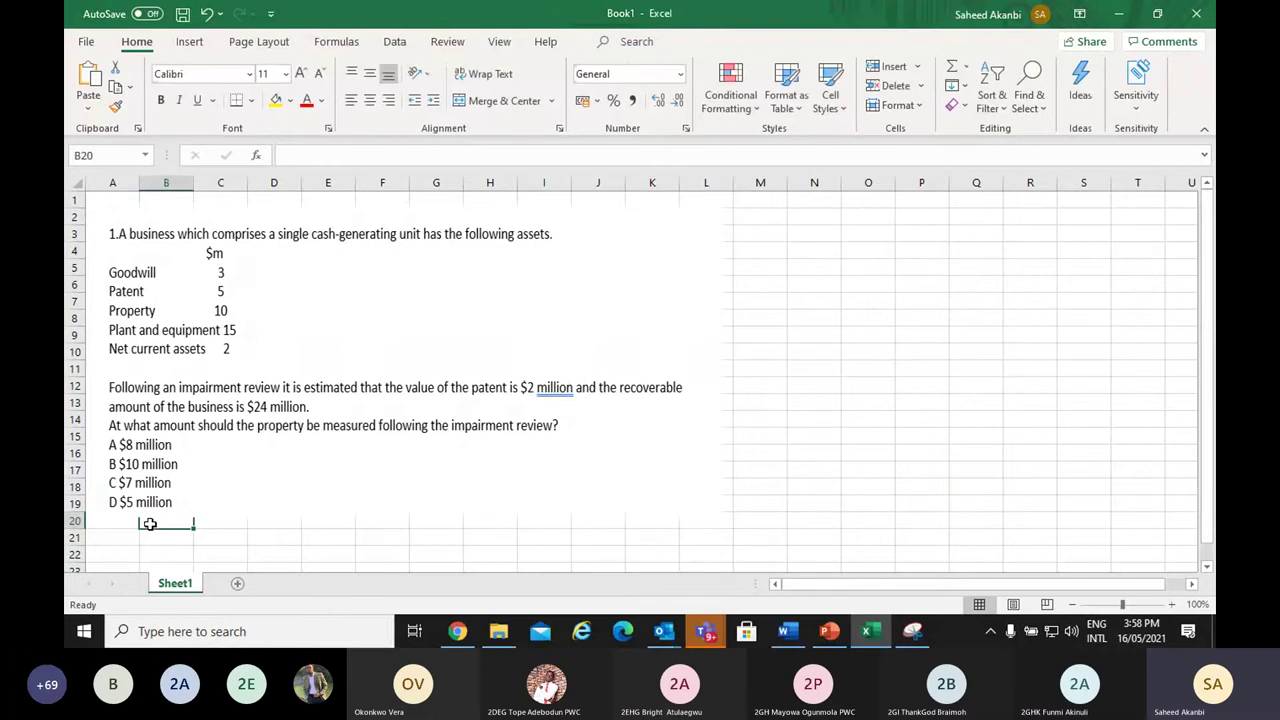
key("Down")
key("Down")
key("Down")
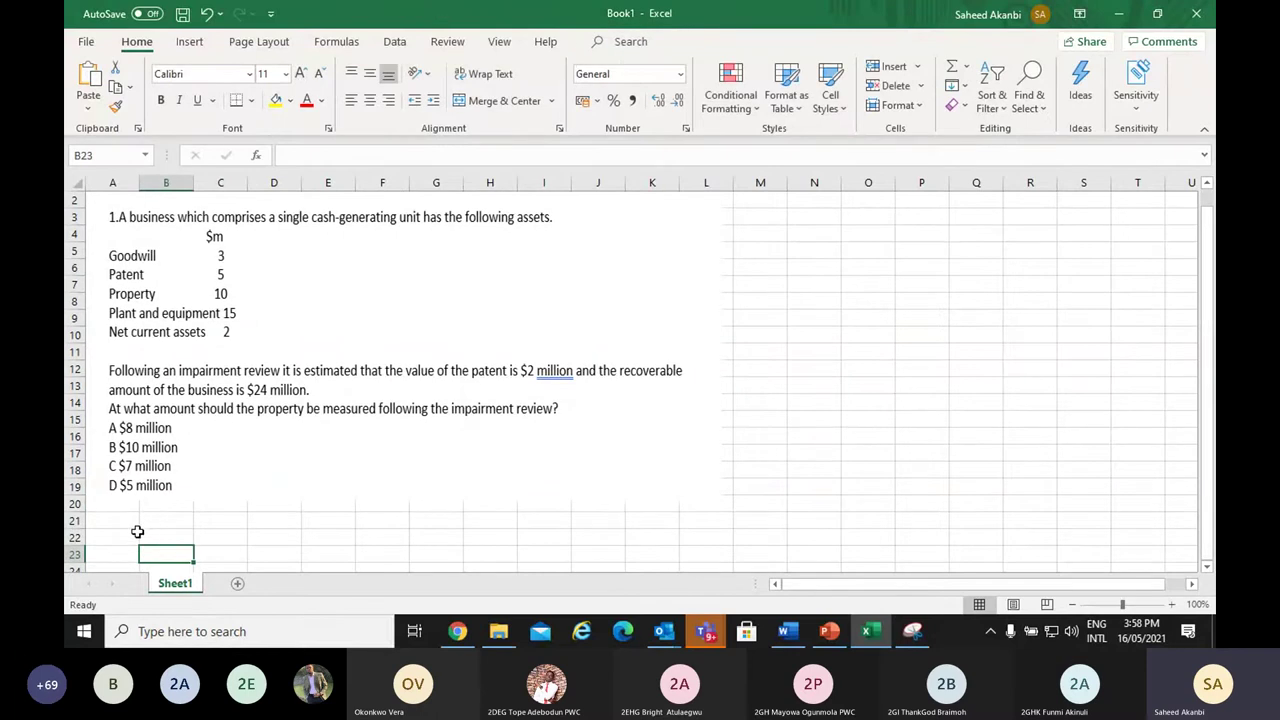
left_click(130, 537)
left_click_drag(193, 182, 291, 182)
Enter the labels Goodwill, Patent and Property in cells B23 to B25, below the pasted question
left_click(194, 533)
key("Down")
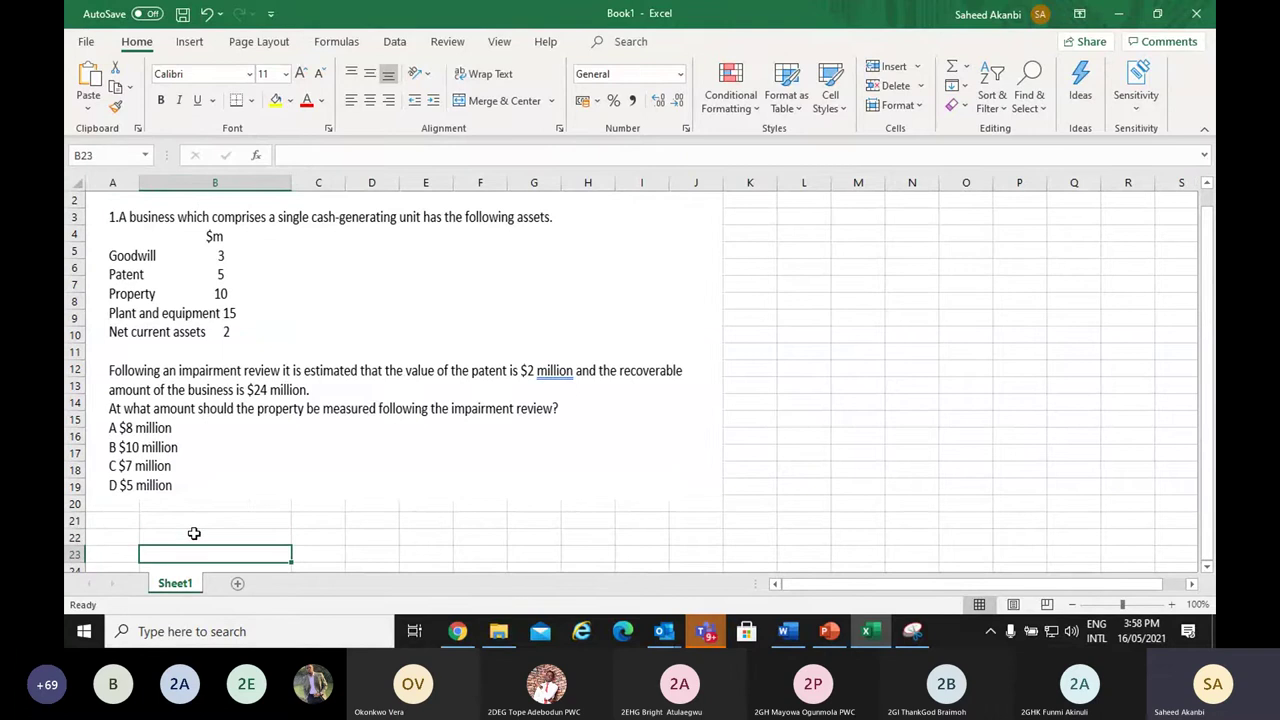
type("Goodwill")
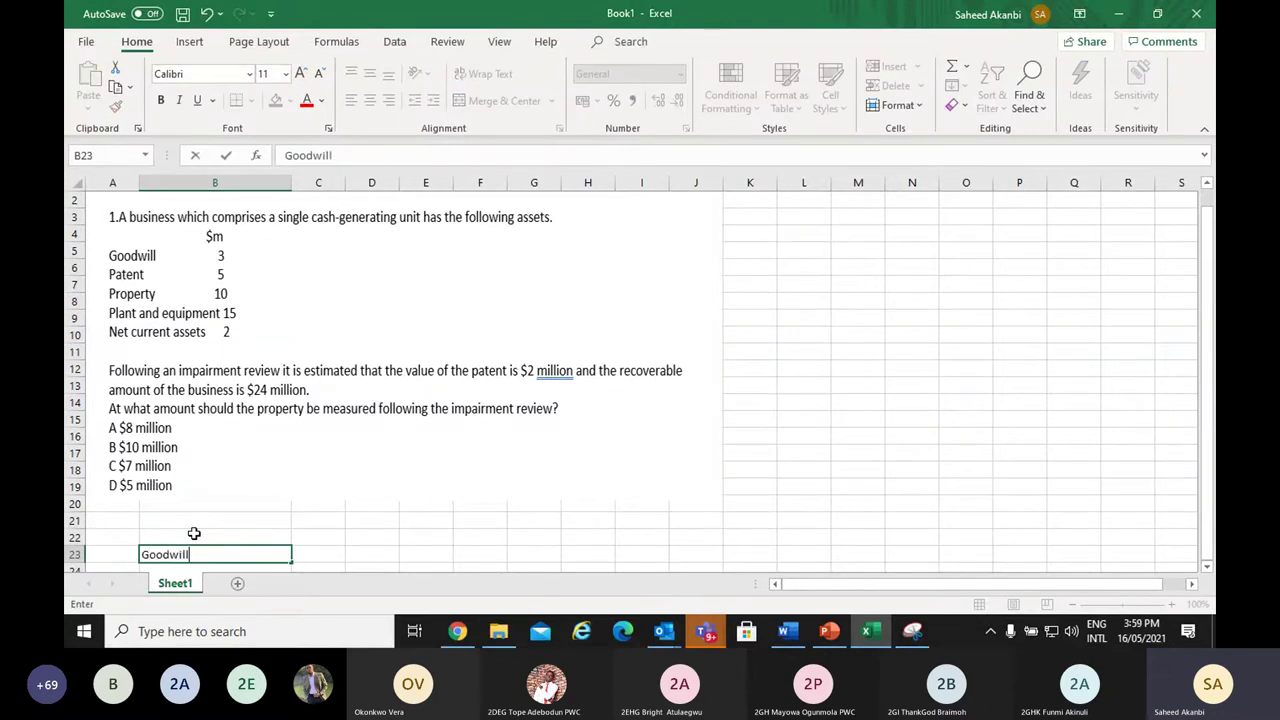
key("Return")
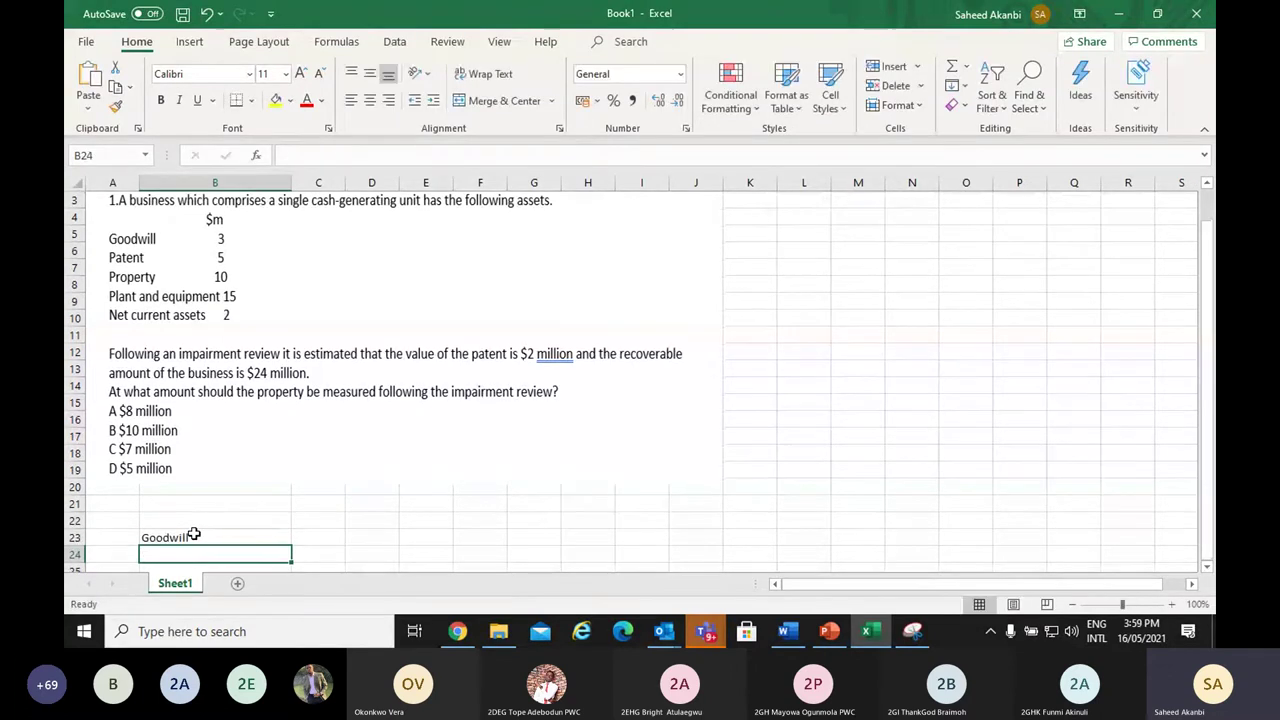
type("Patent")
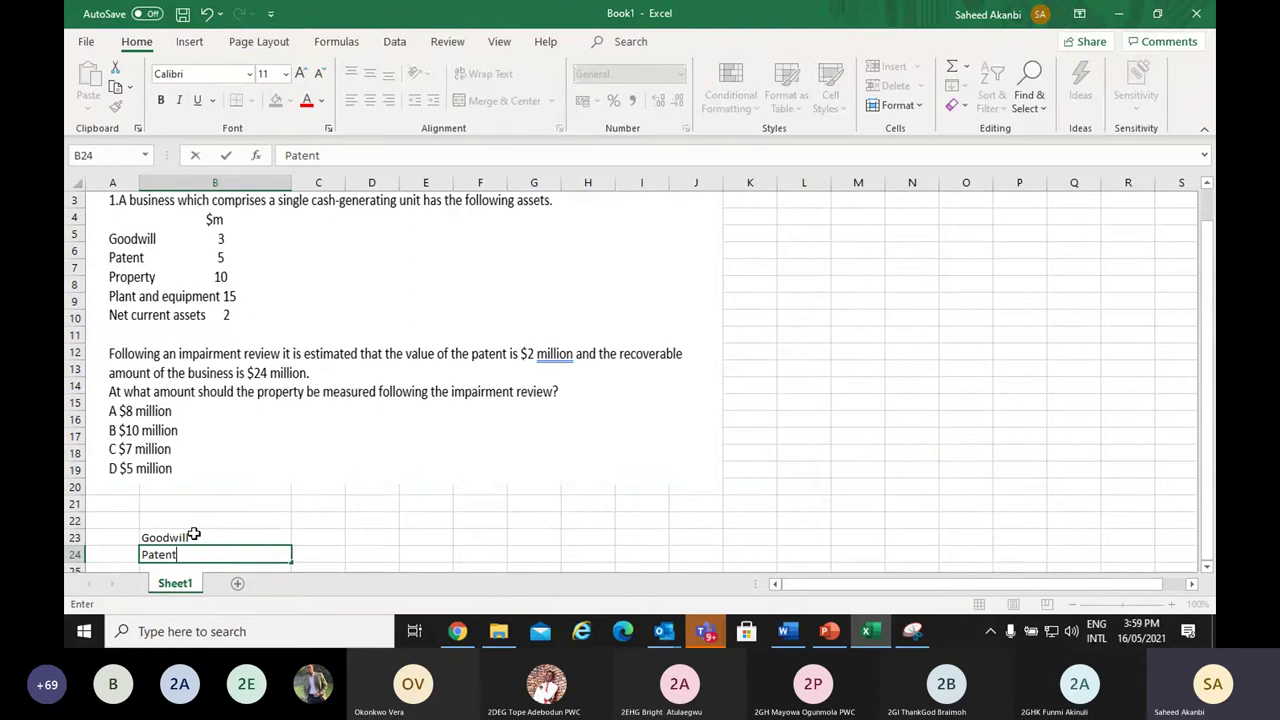
key("Return")
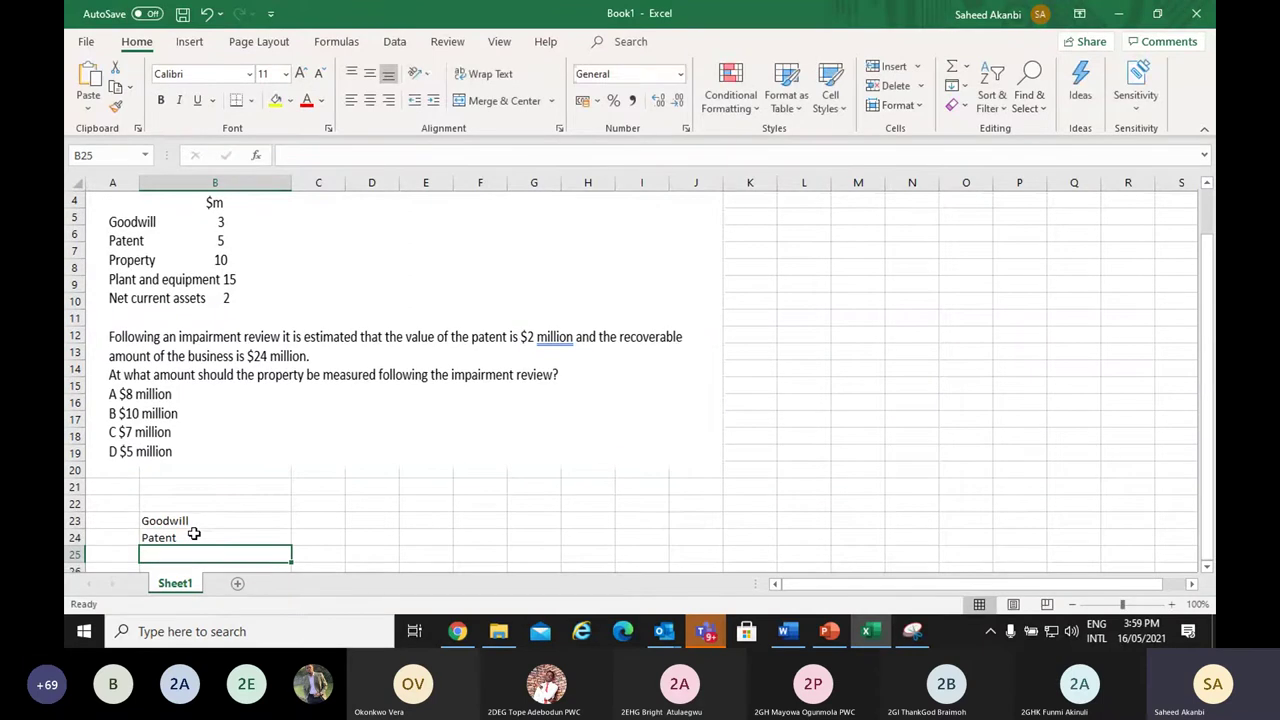
type("Proper")
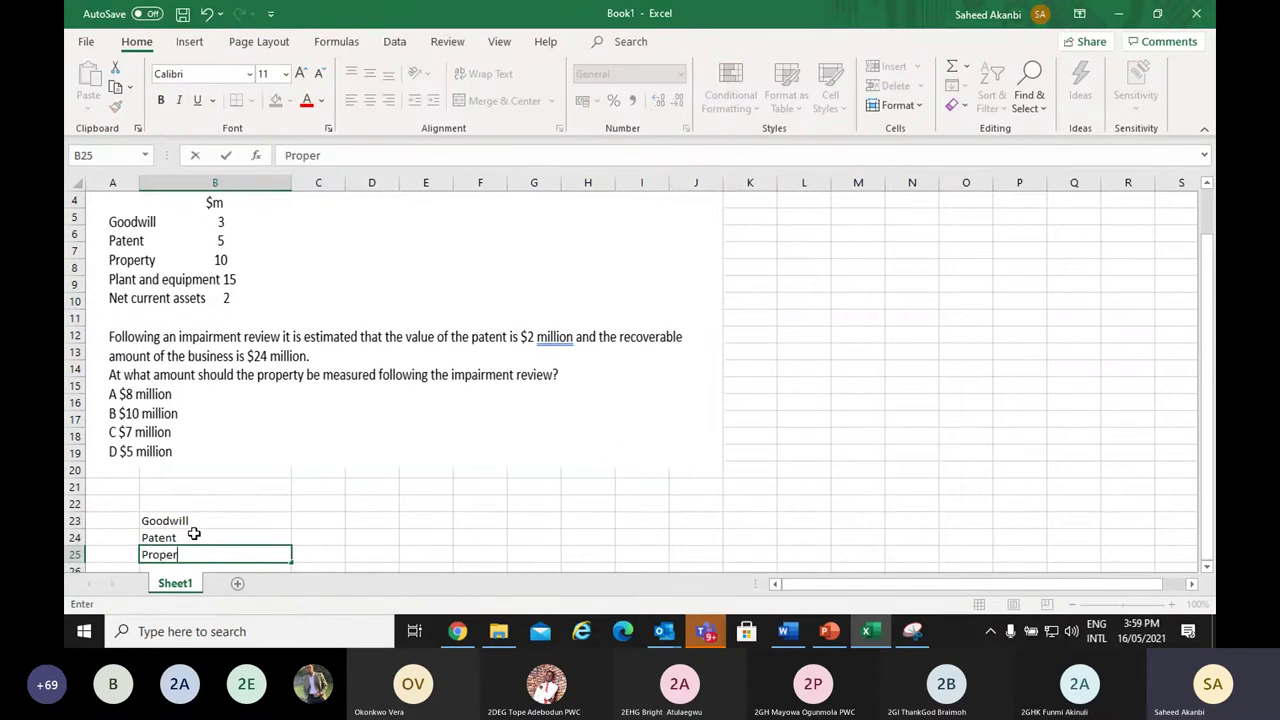
type("ty")
key("Return")
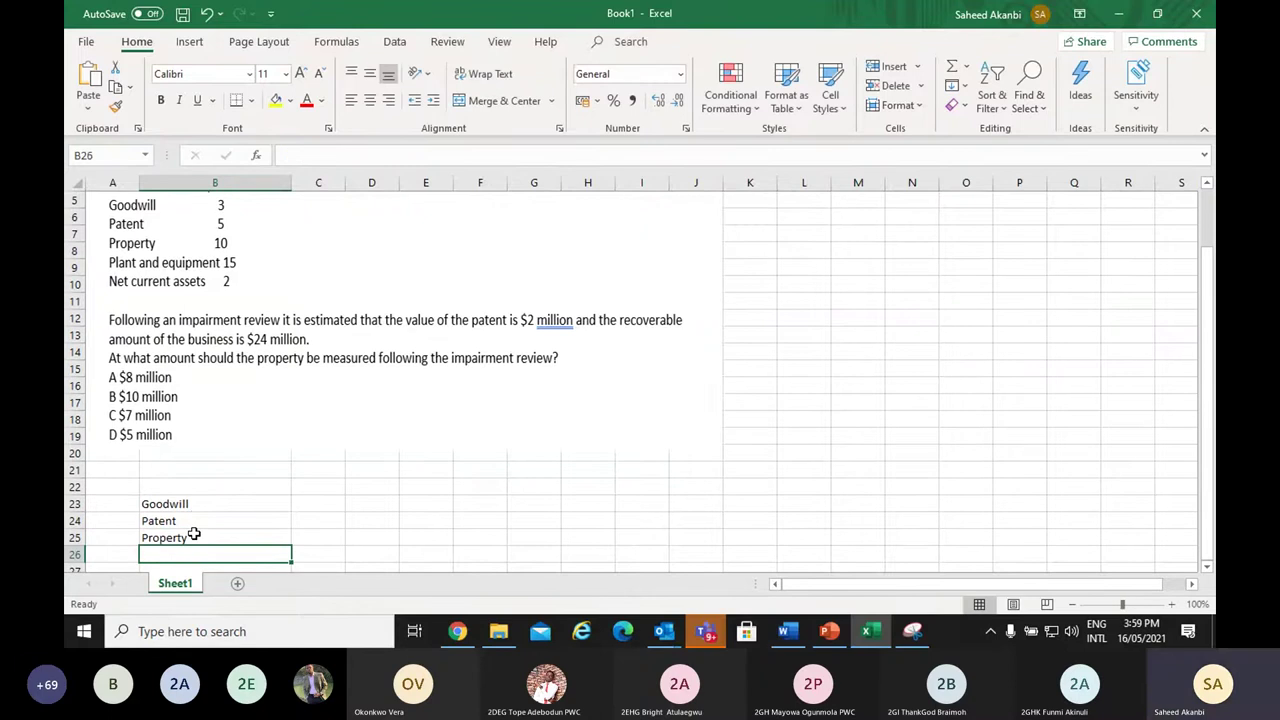
Enter the labels "Plant and Equipment" in B26 and "Net current asset" in B27
type("Plant")
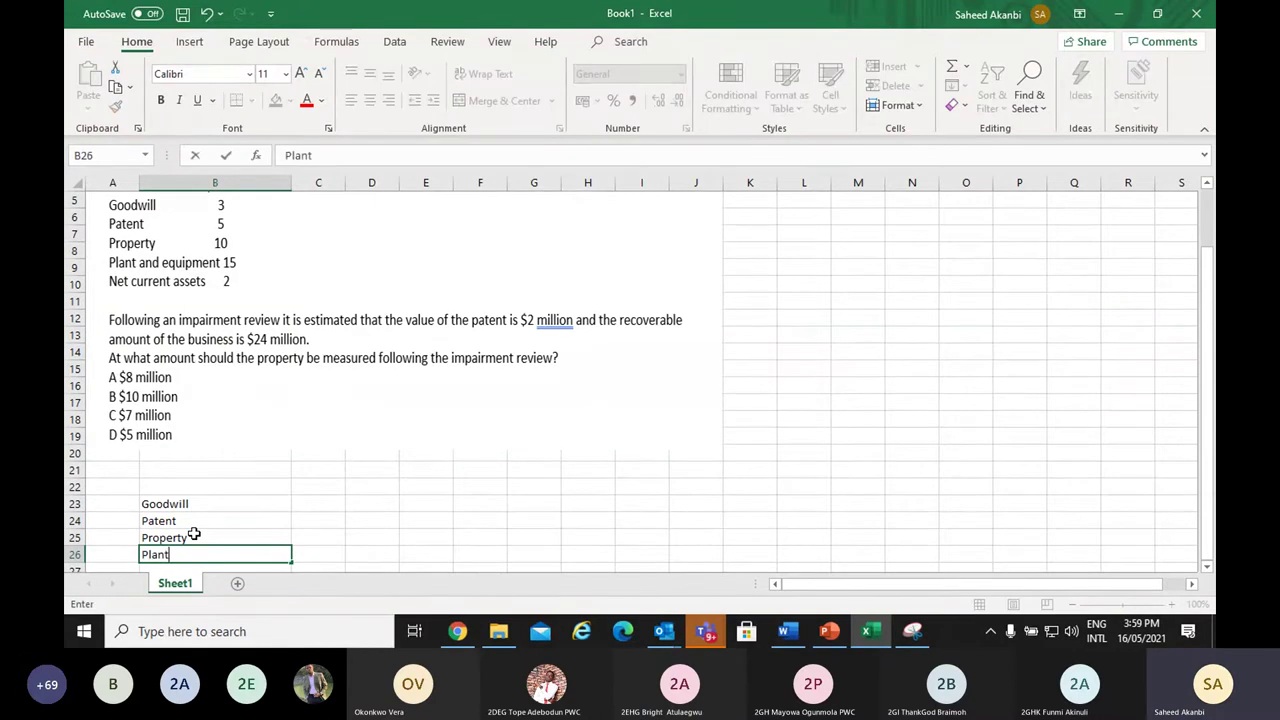
type(" and Equip")
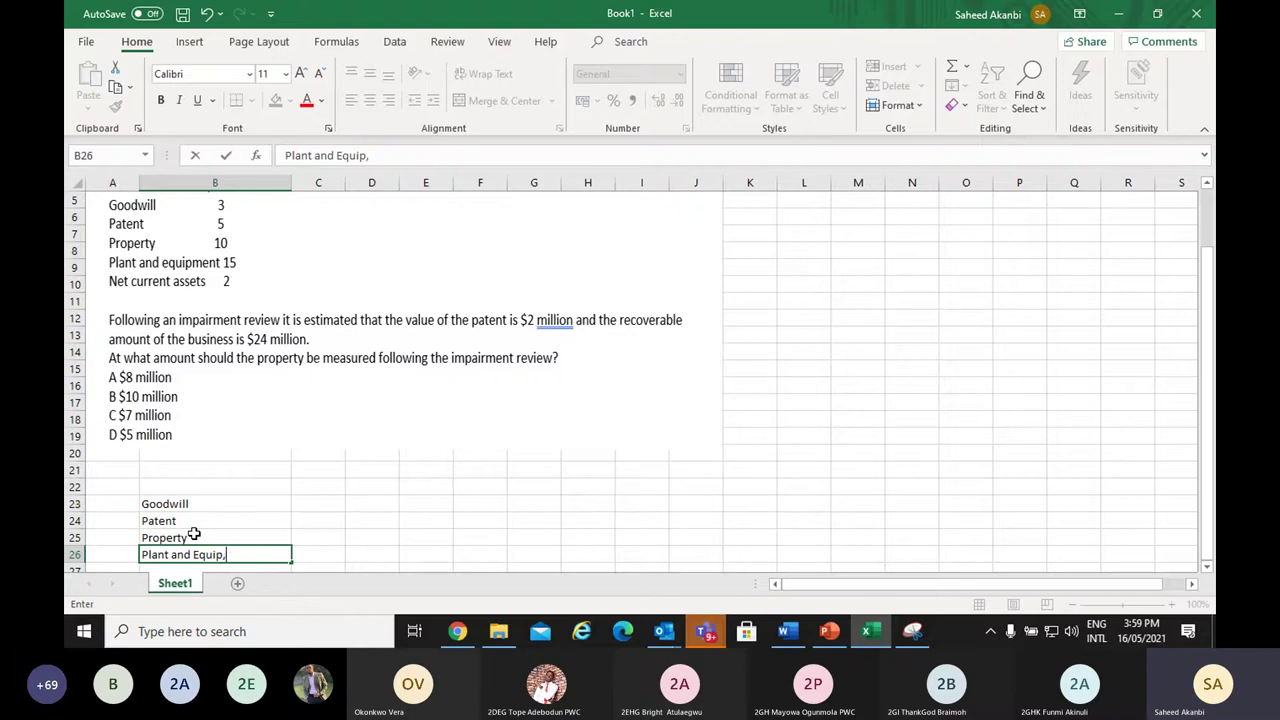
key("BackSpace")
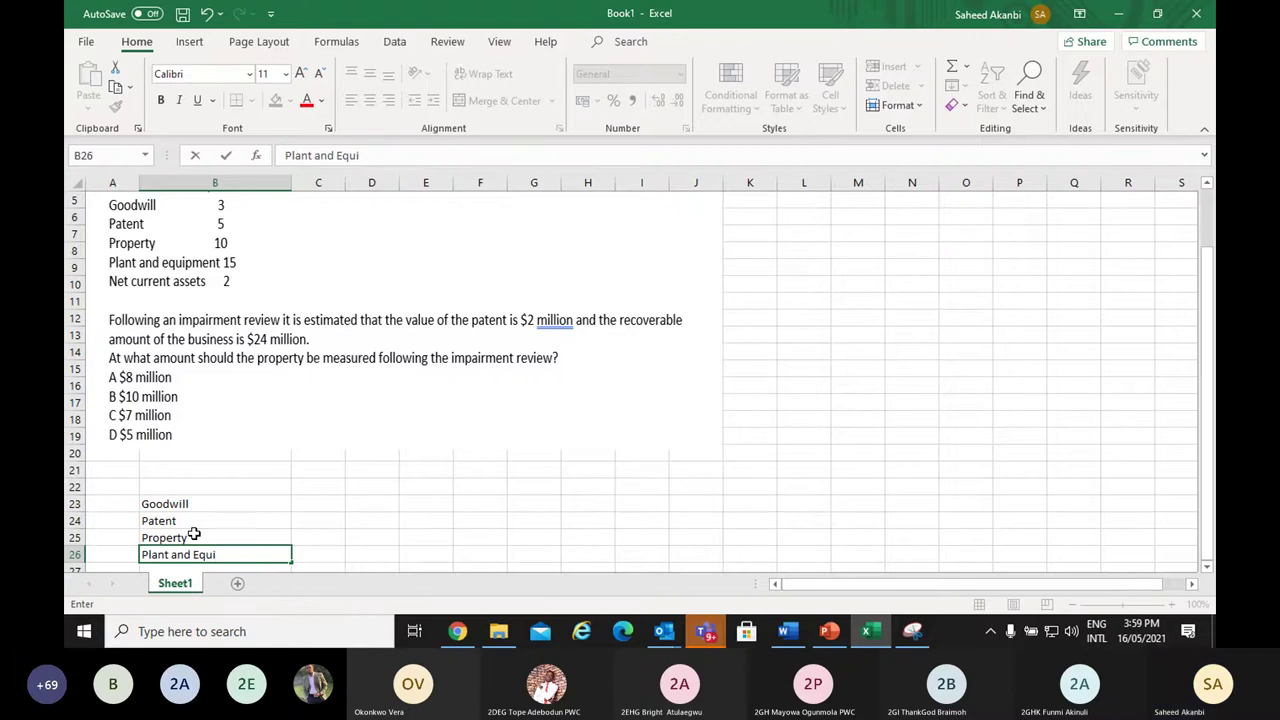
type("pment")
key("Return")
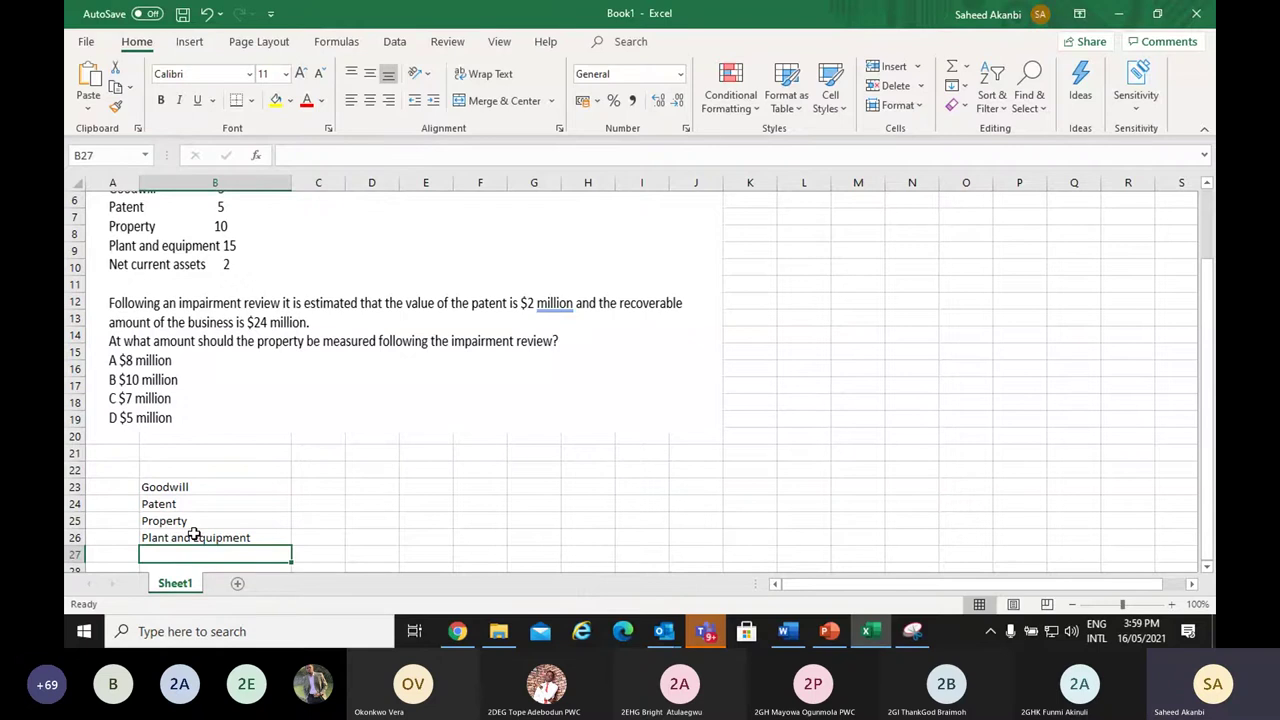
type("Net cu")
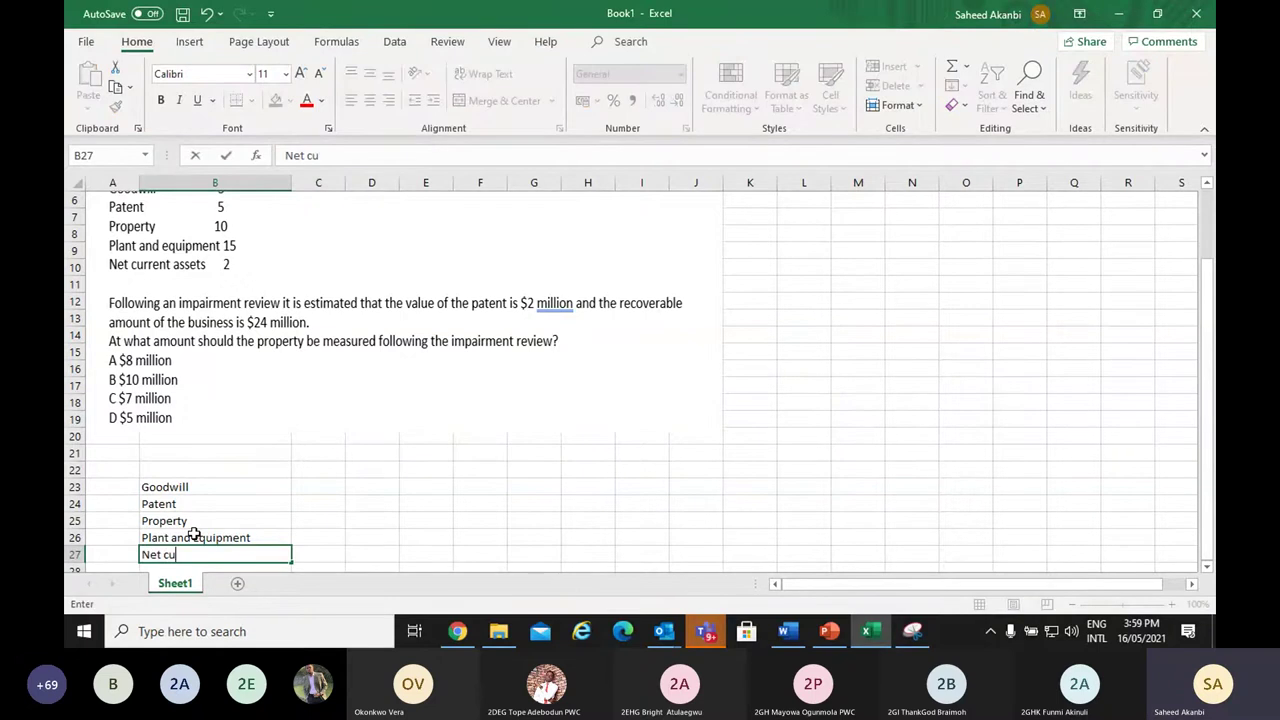
type("rrent asset")
Enter the heading "CV before impairment" in C22 and widen column C to fit it
left_click(350, 490)
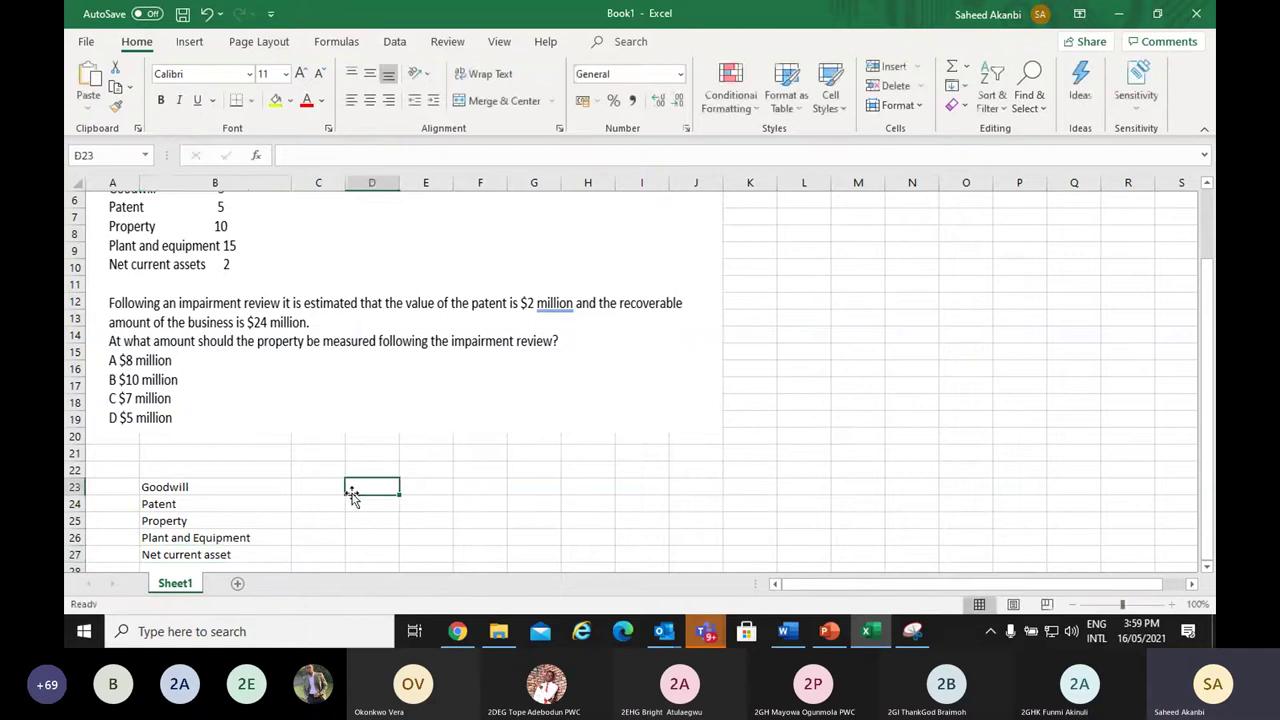
left_click(311, 471)
type("CV")
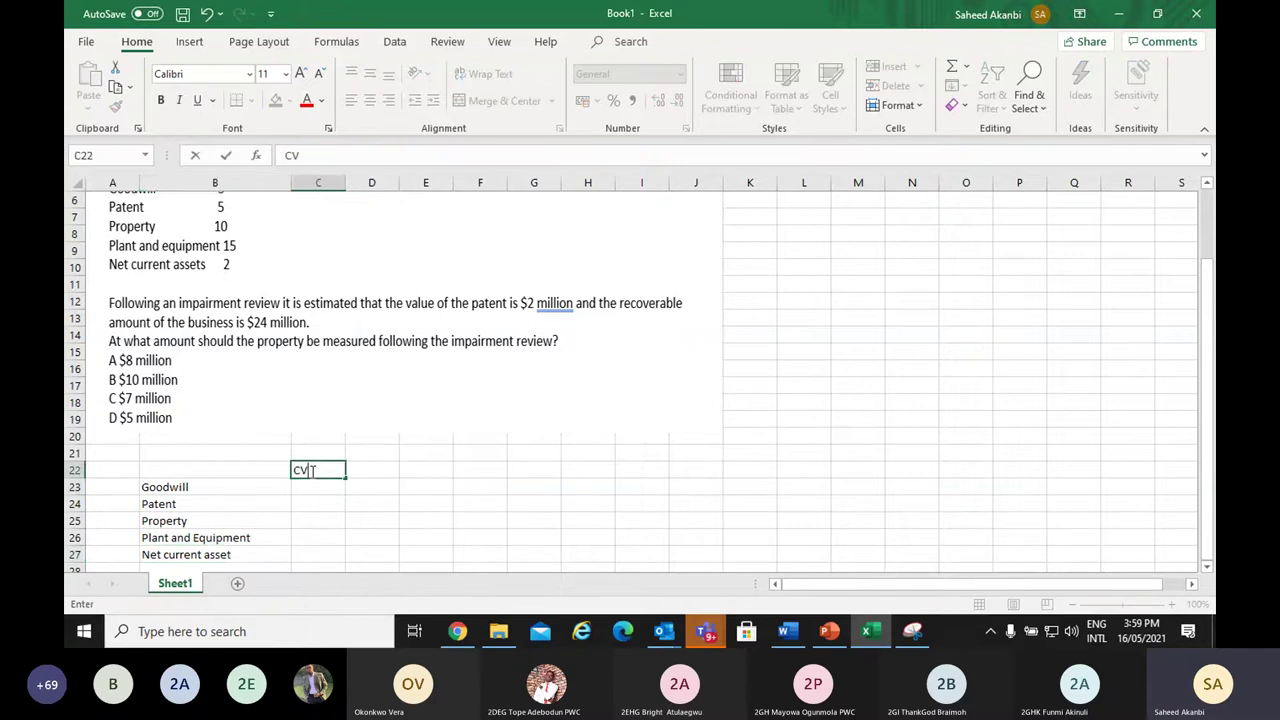
type(" before impairment")
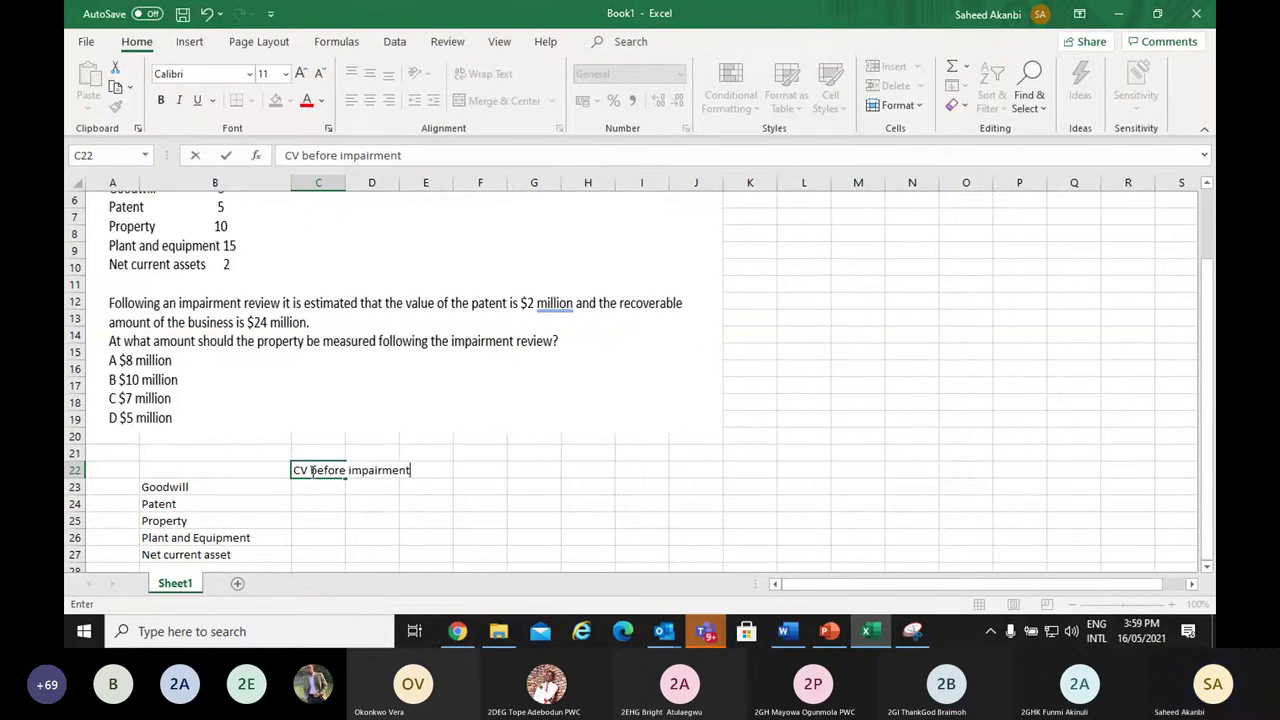
left_click(480, 503)
left_click(348, 470)
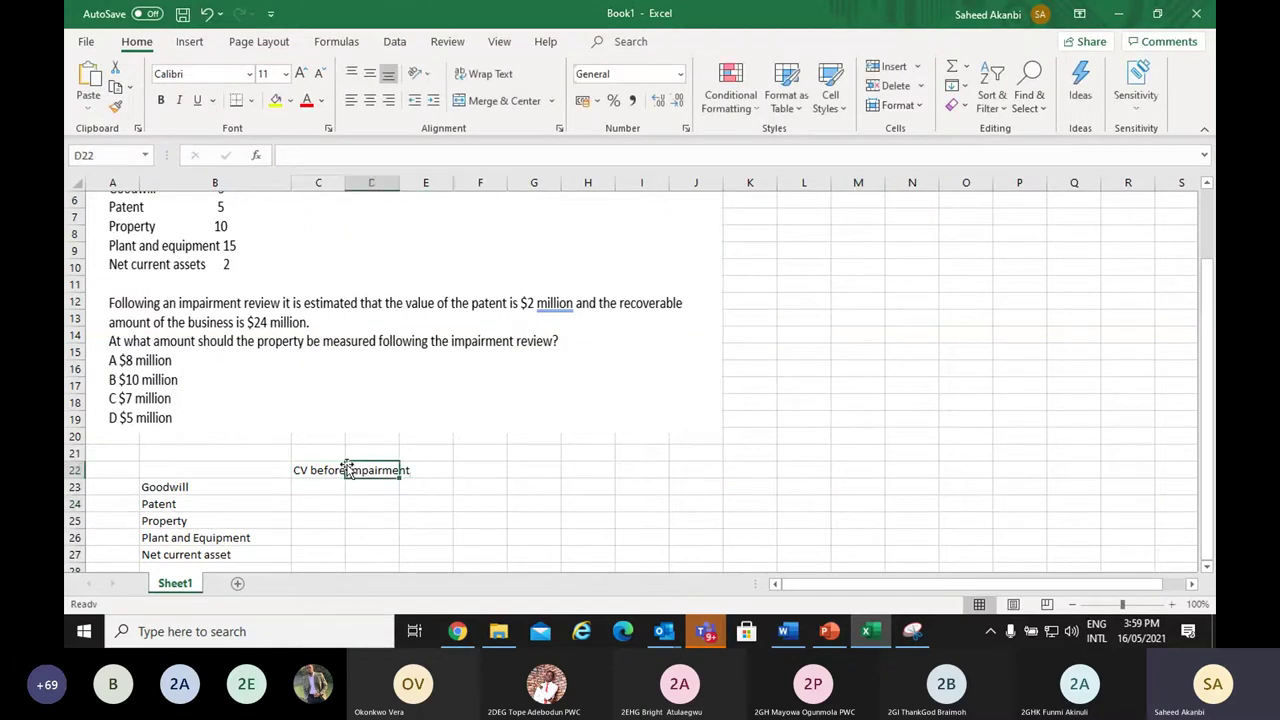
left_click(326, 470)
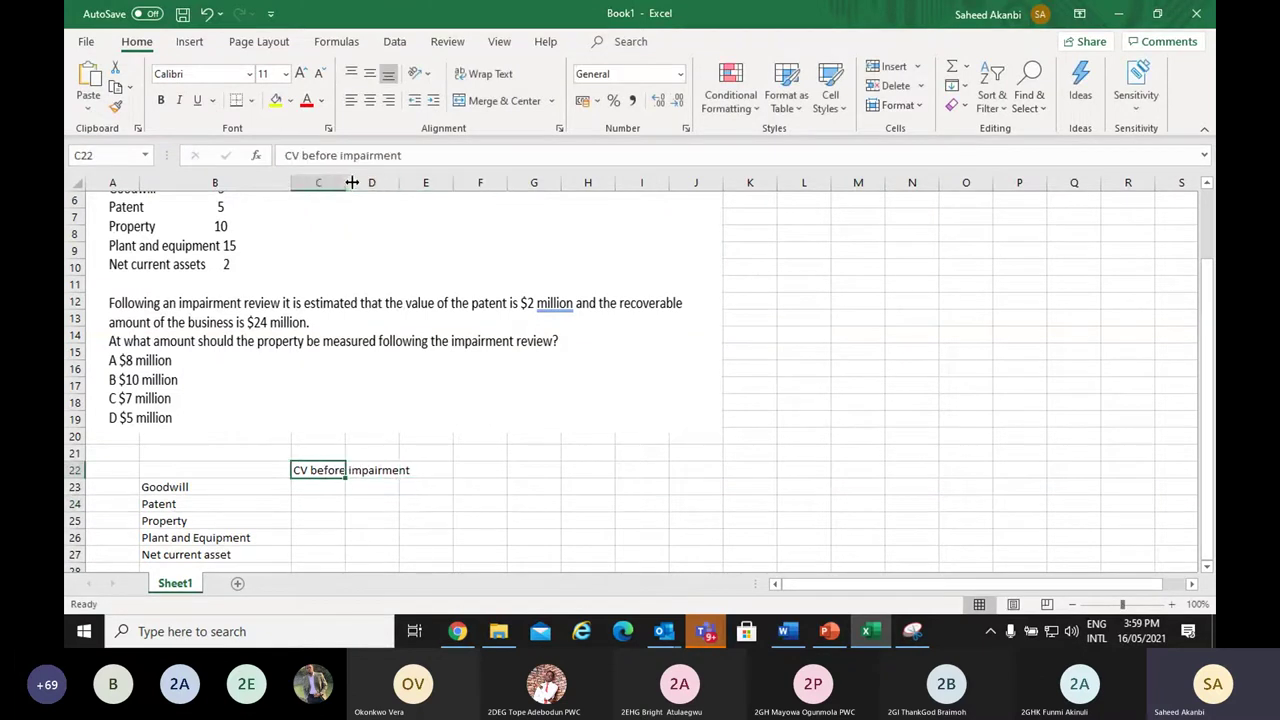
left_click_drag(345, 183, 411, 189)
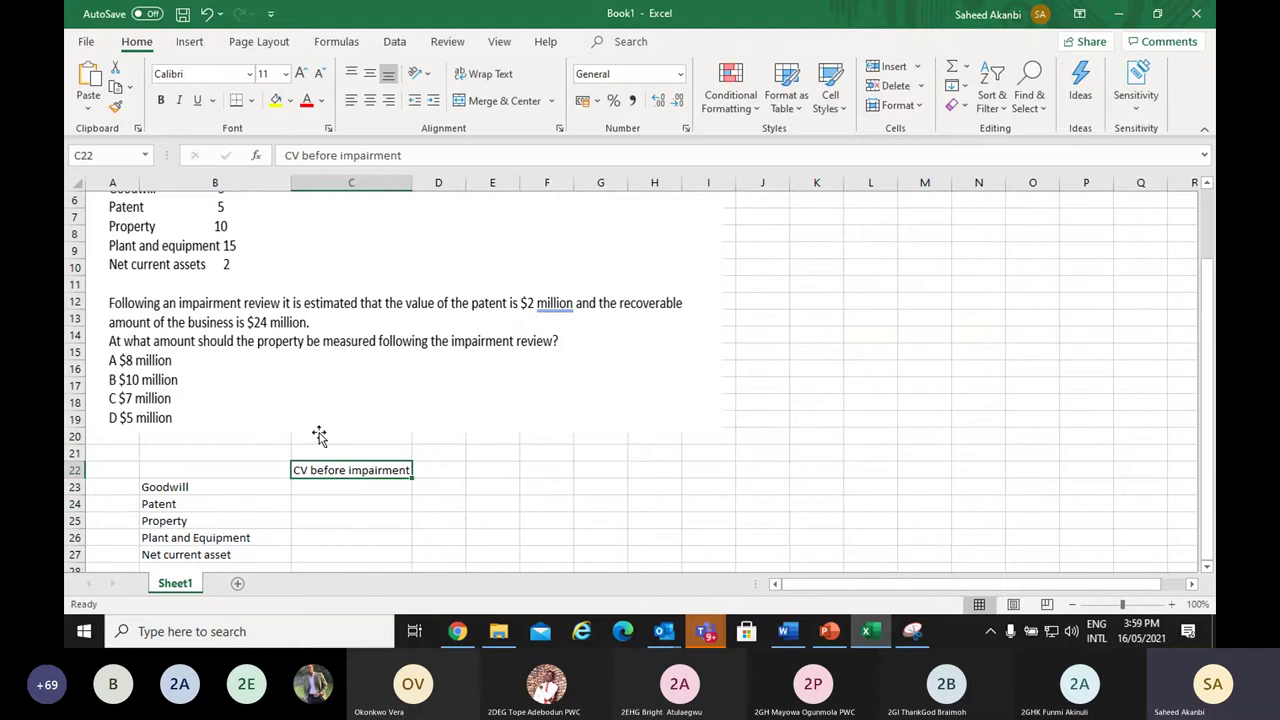
Enter the heading "Allocation of impairment loss" in D22
left_click(455, 465)
type("A")
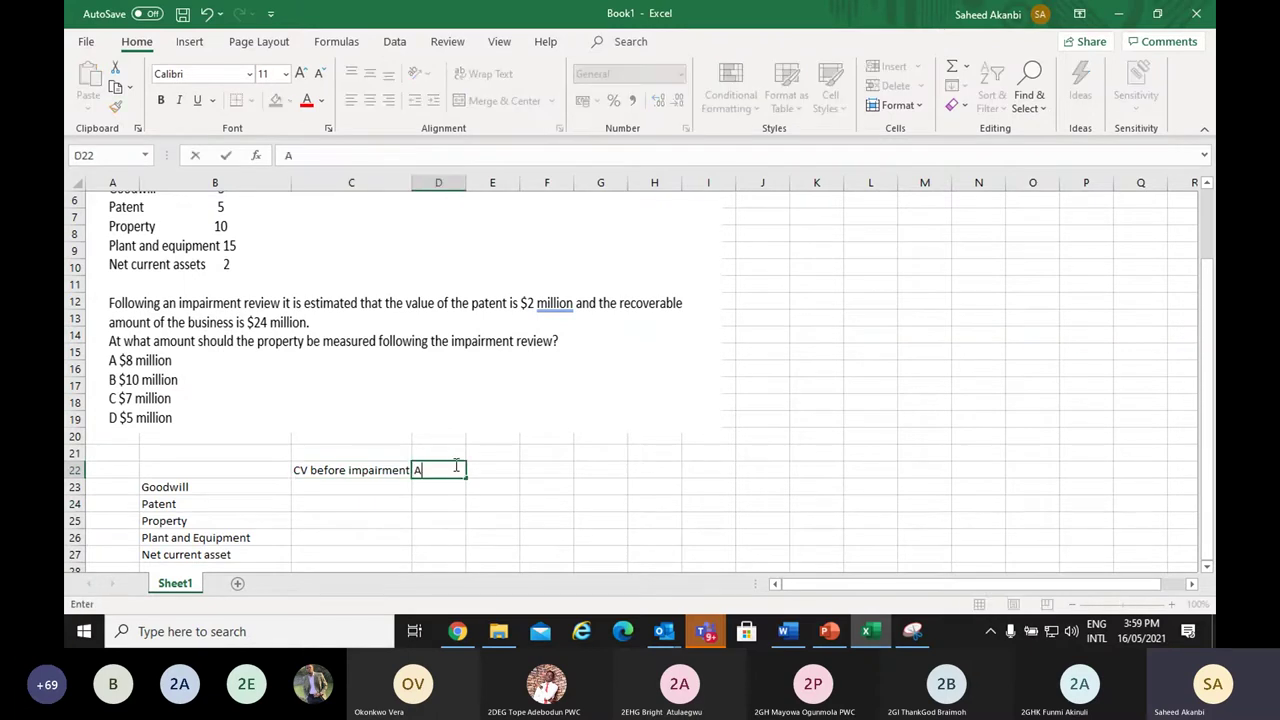
type("llocatio")
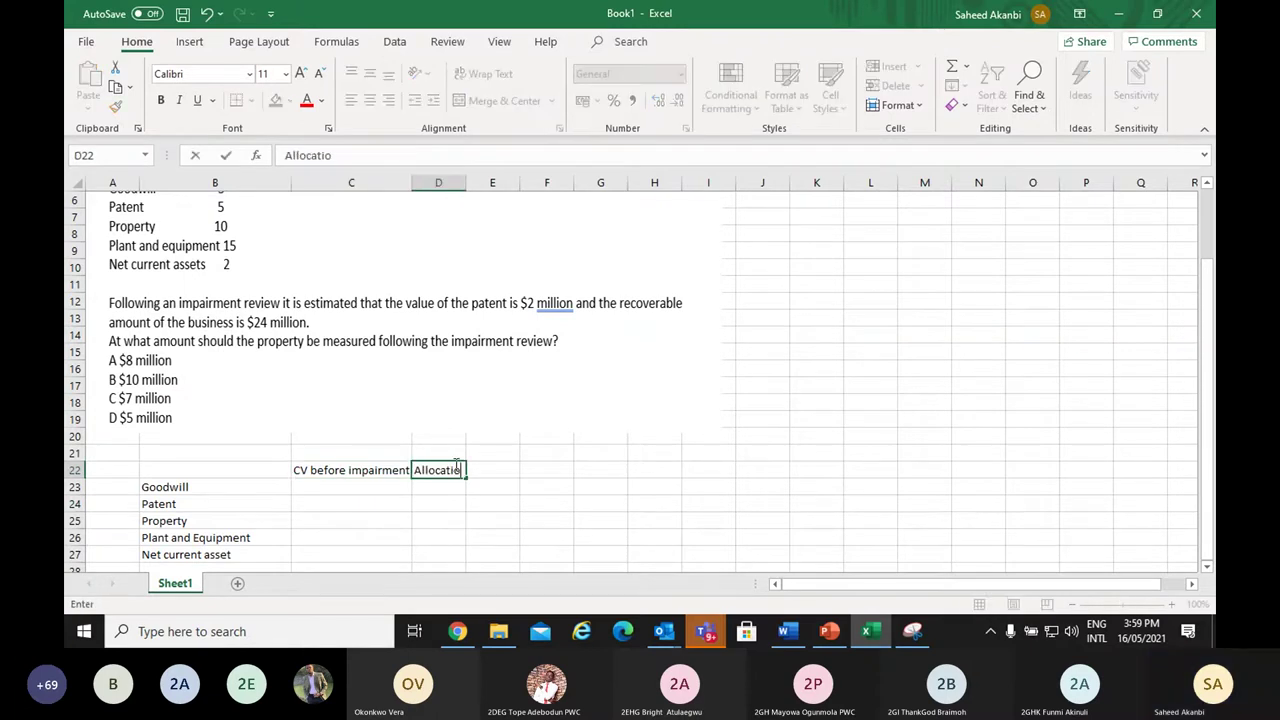
type("n of impair")
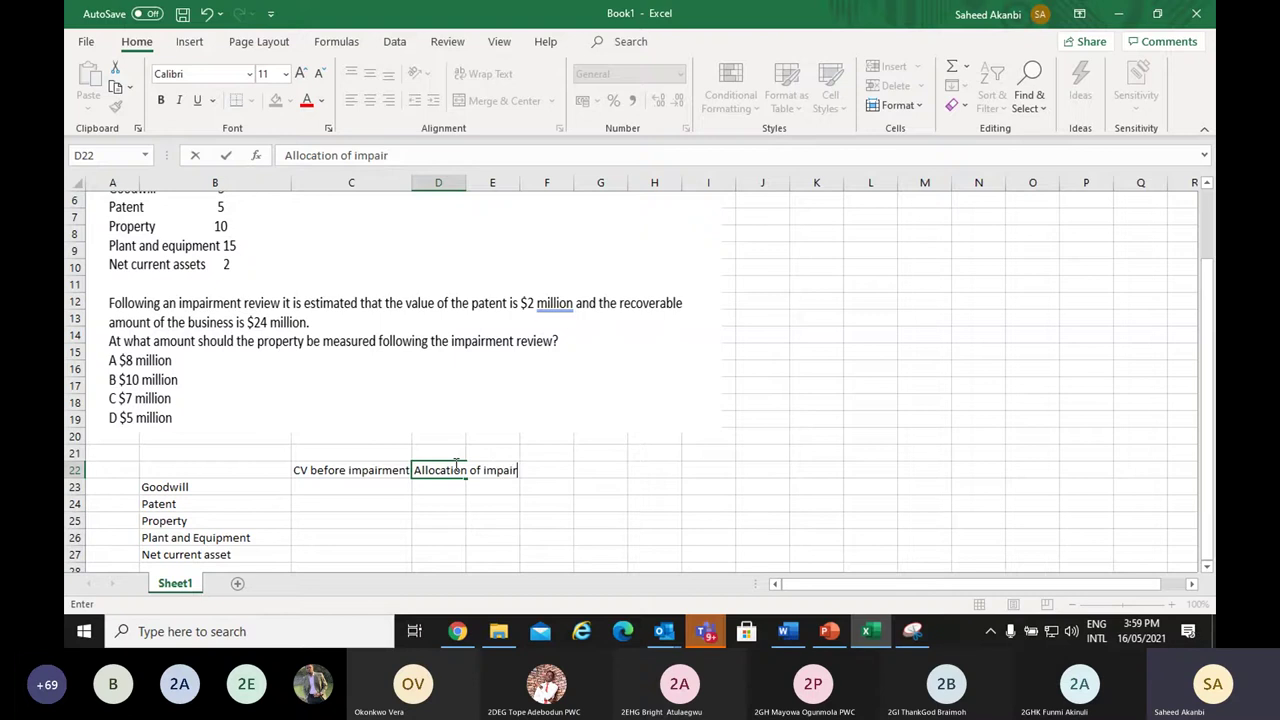
type("ment loss")
left_click(448, 536)
Wrap the heading text in D22 and widen column D to about twice its width so the heading fits on two lines
left_click(443, 467)
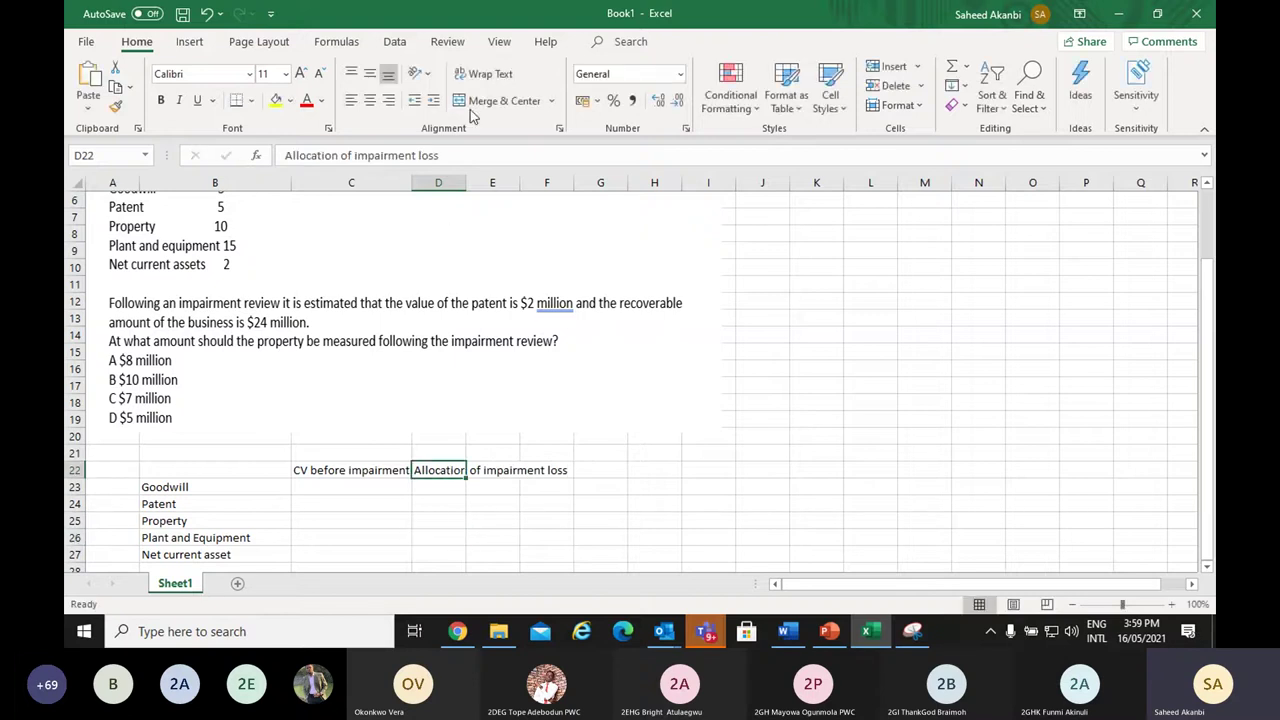
left_click(488, 73)
left_click(367, 480)
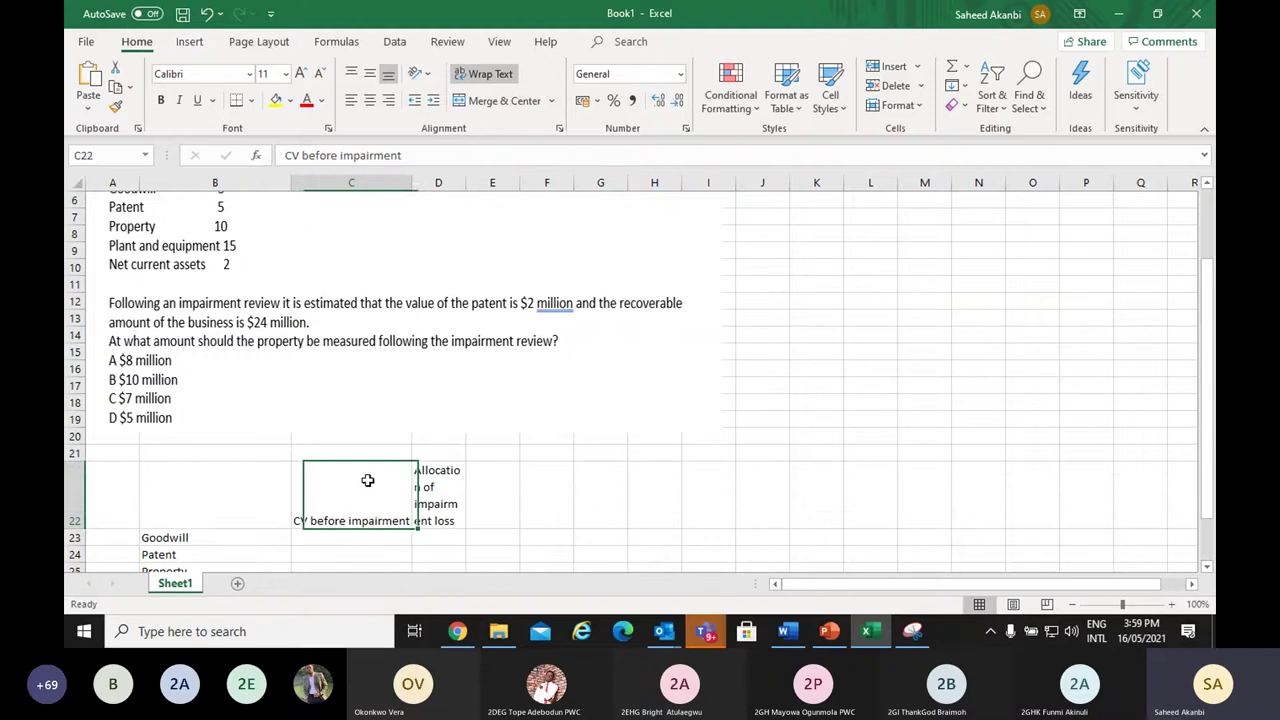
left_click_drag(465, 183, 527, 205)
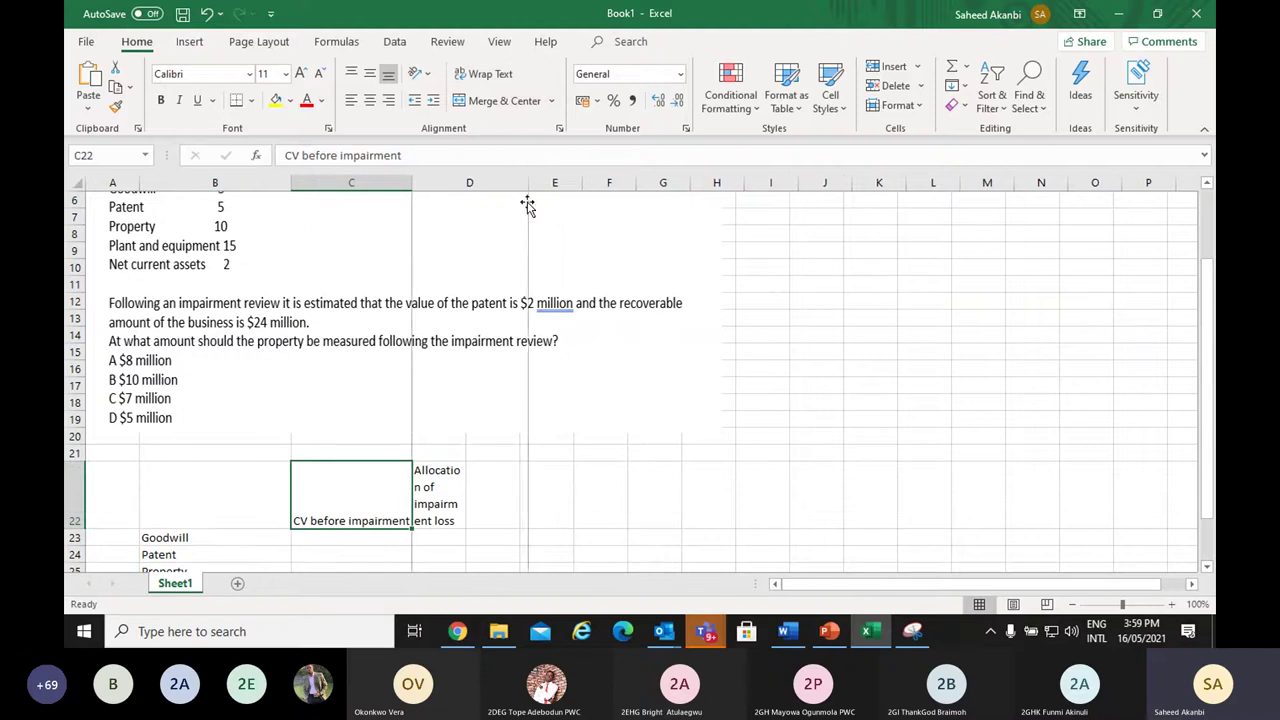
Enter the heading "CV after allocation" in E22
left_click(533, 485)
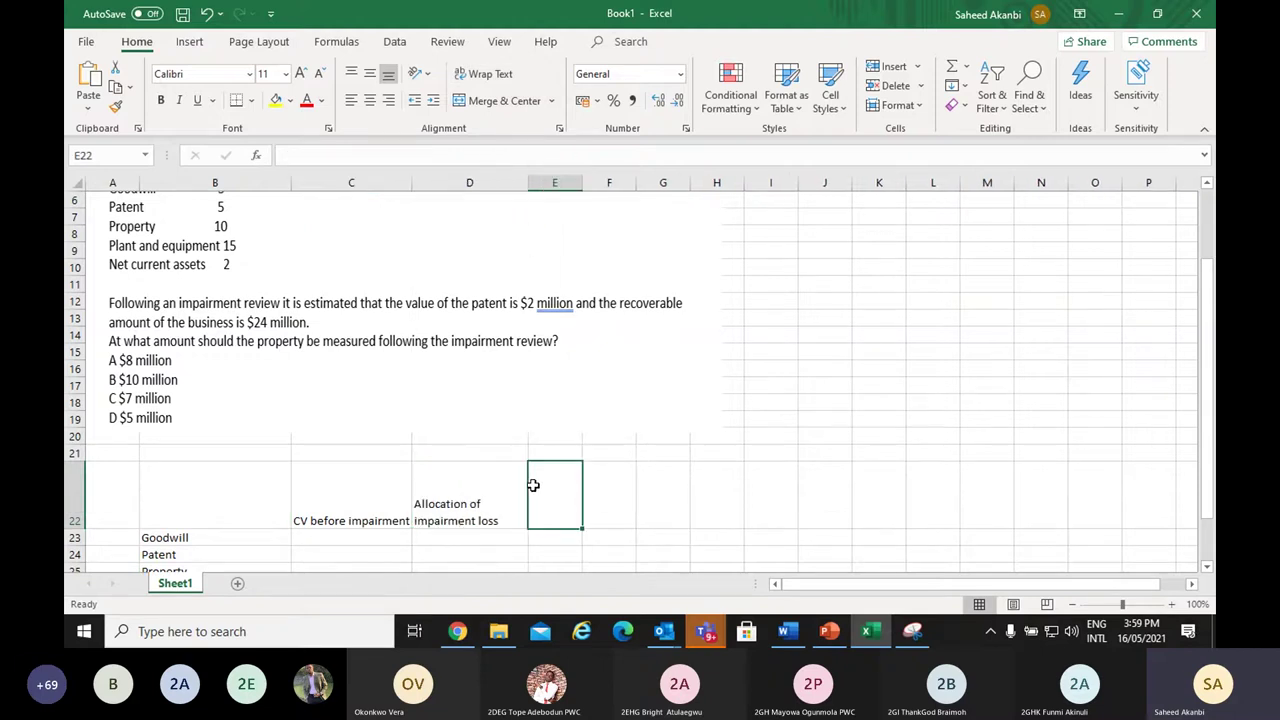
type("CV after")
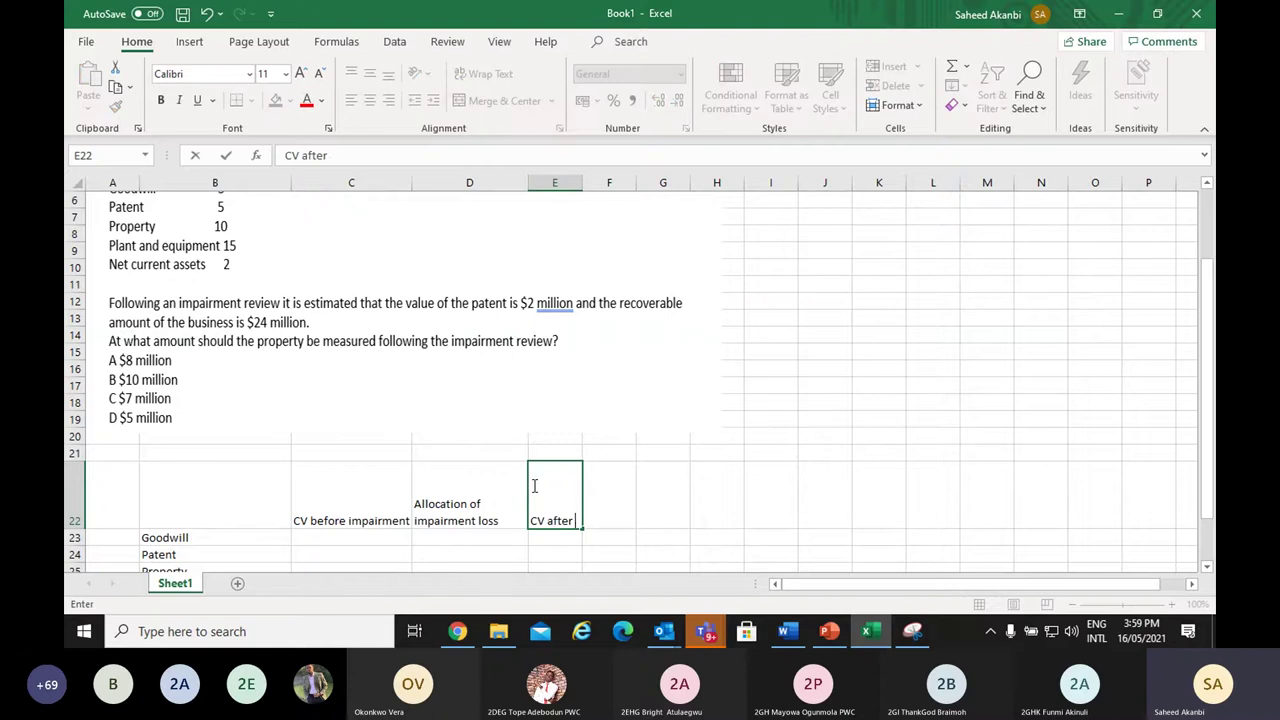
type(" allocation")
key("Return")
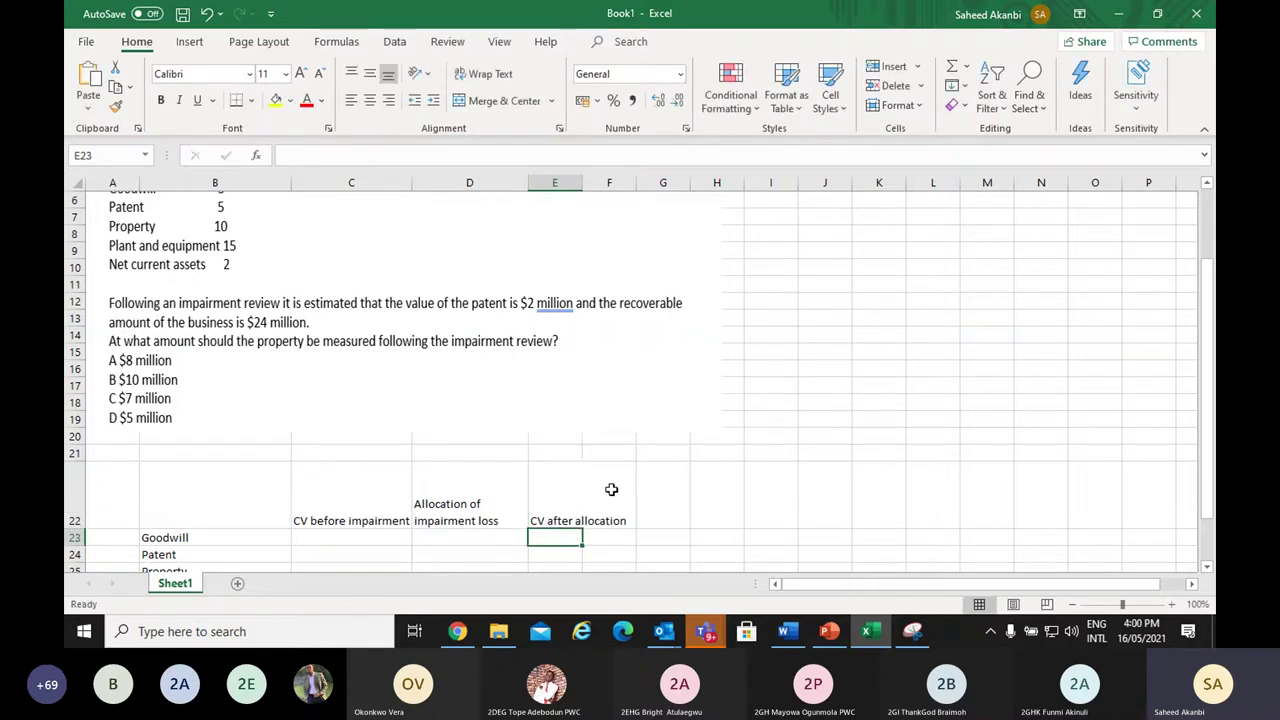
Widen column E to fit its heading and reduce row 22 to the height of two text lines
left_click(574, 497)
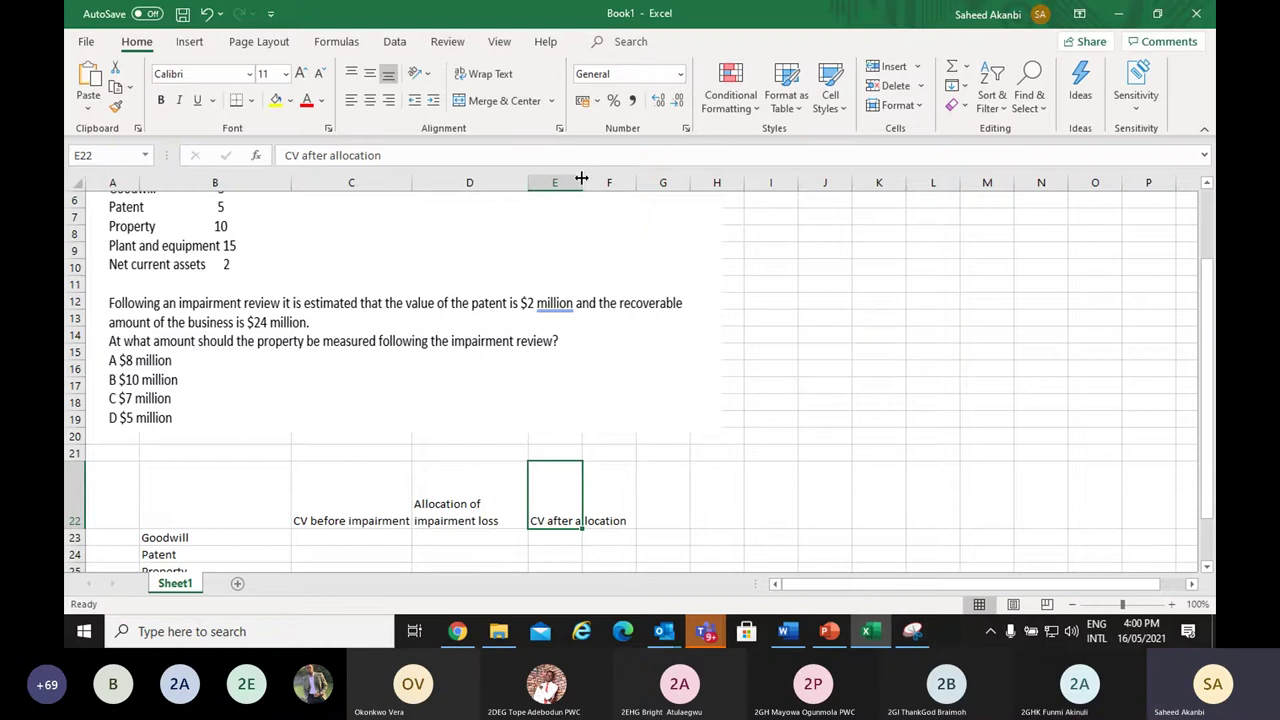
left_click_drag(581, 178, 625, 178)
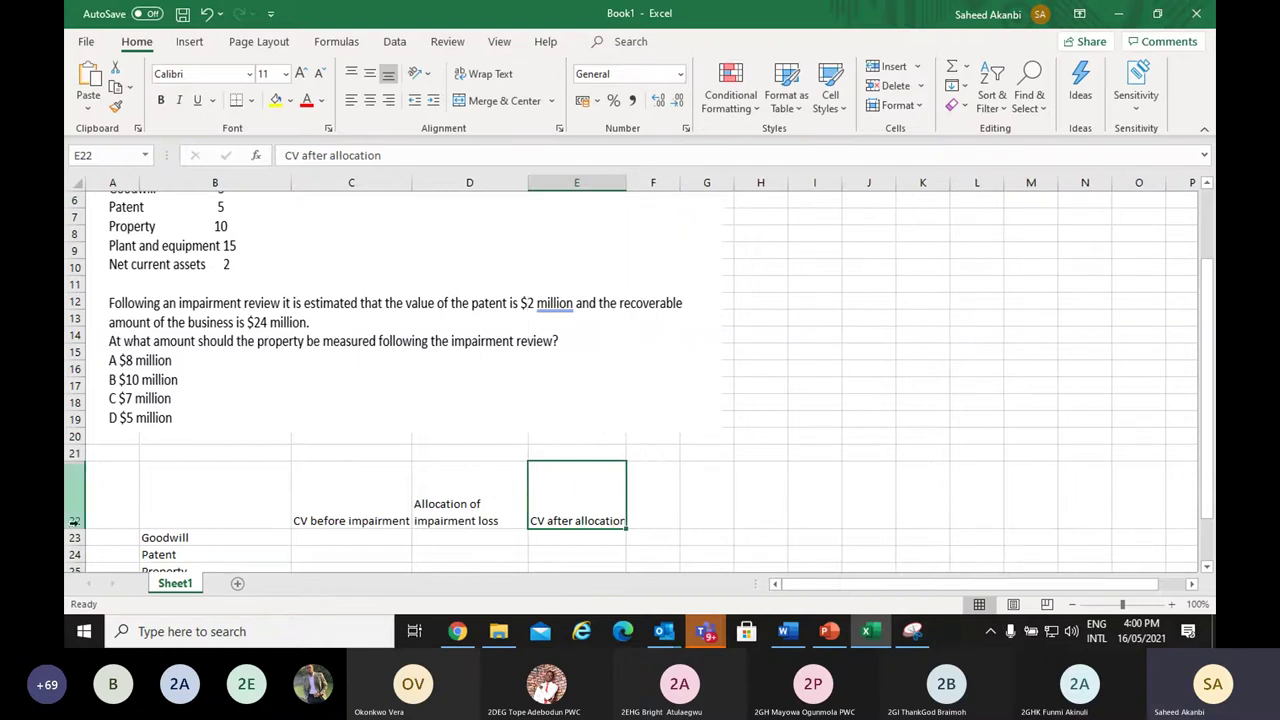
left_click_drag(74, 522, 74, 496)
left_click(287, 522)
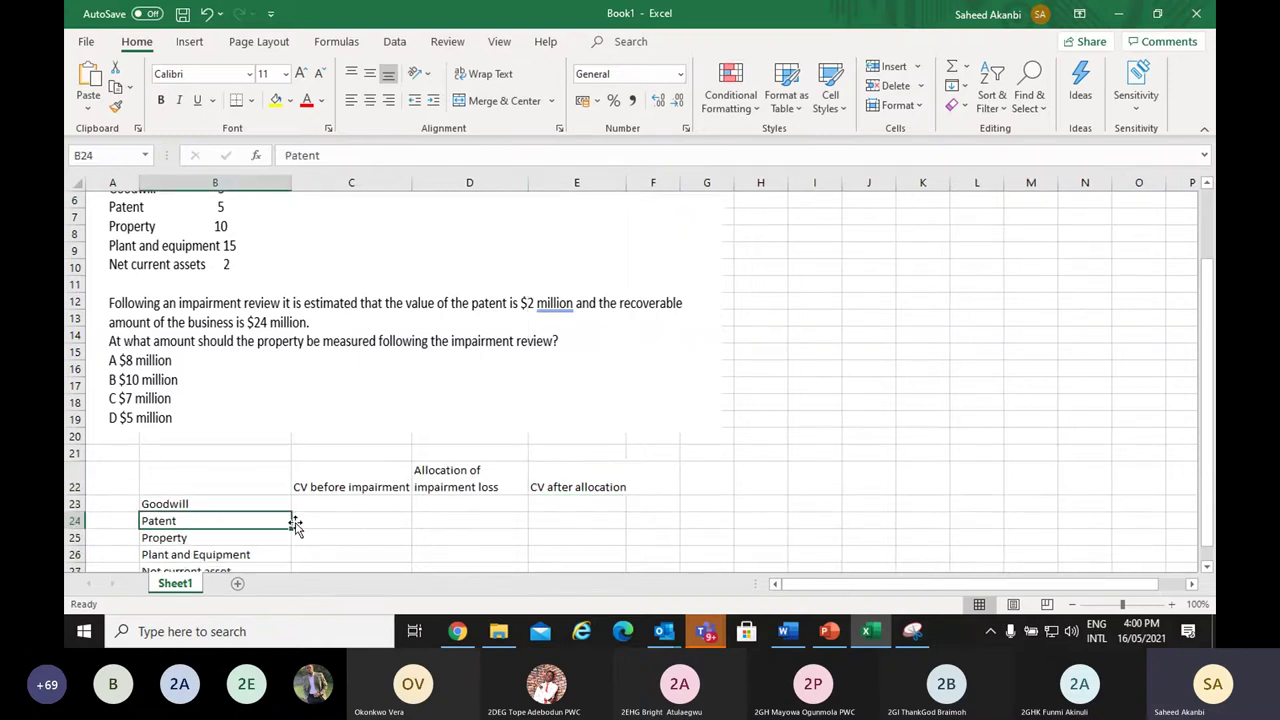
Enter the carrying values before impairment in C23 to C27: Goodwill 3, Patent 5, Property 10, Plant and Equipment 15, Net current asset 2
left_click(335, 503)
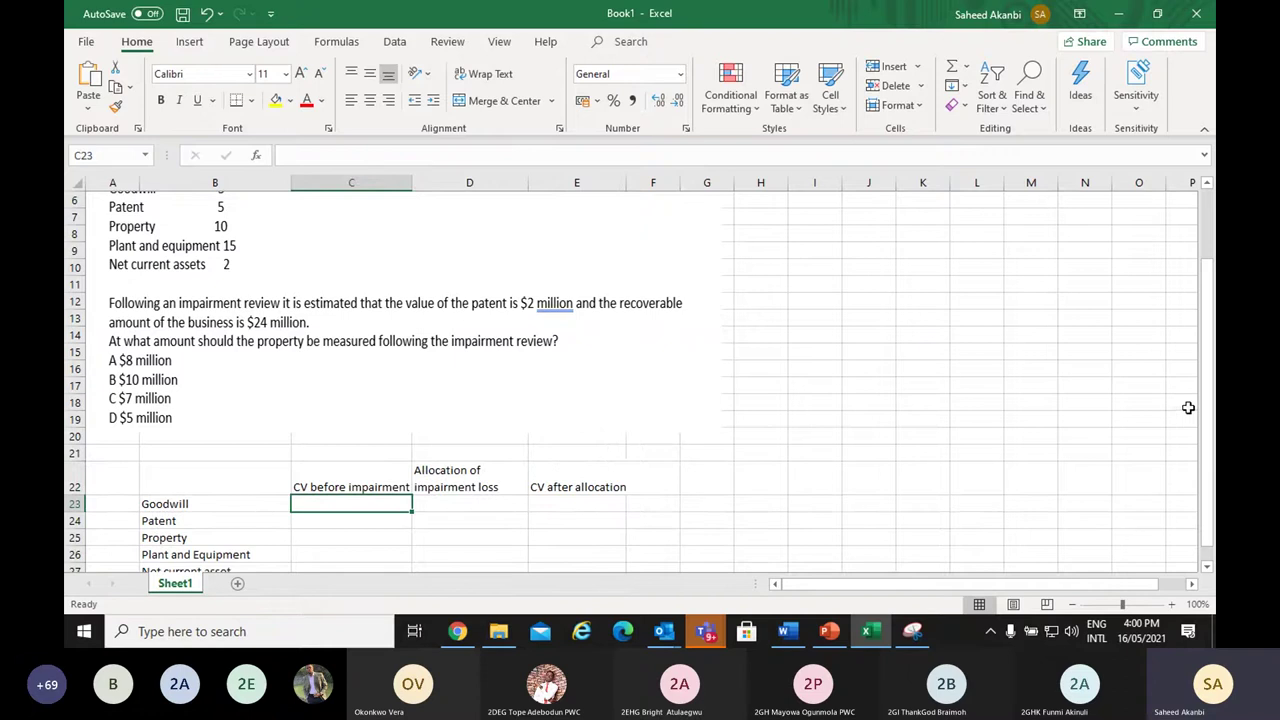
mouse_move(1207, 408)
left_mouse_down()
mouse_move(1207, 380)
mouse_move(1207, 420)
left_mouse_up()
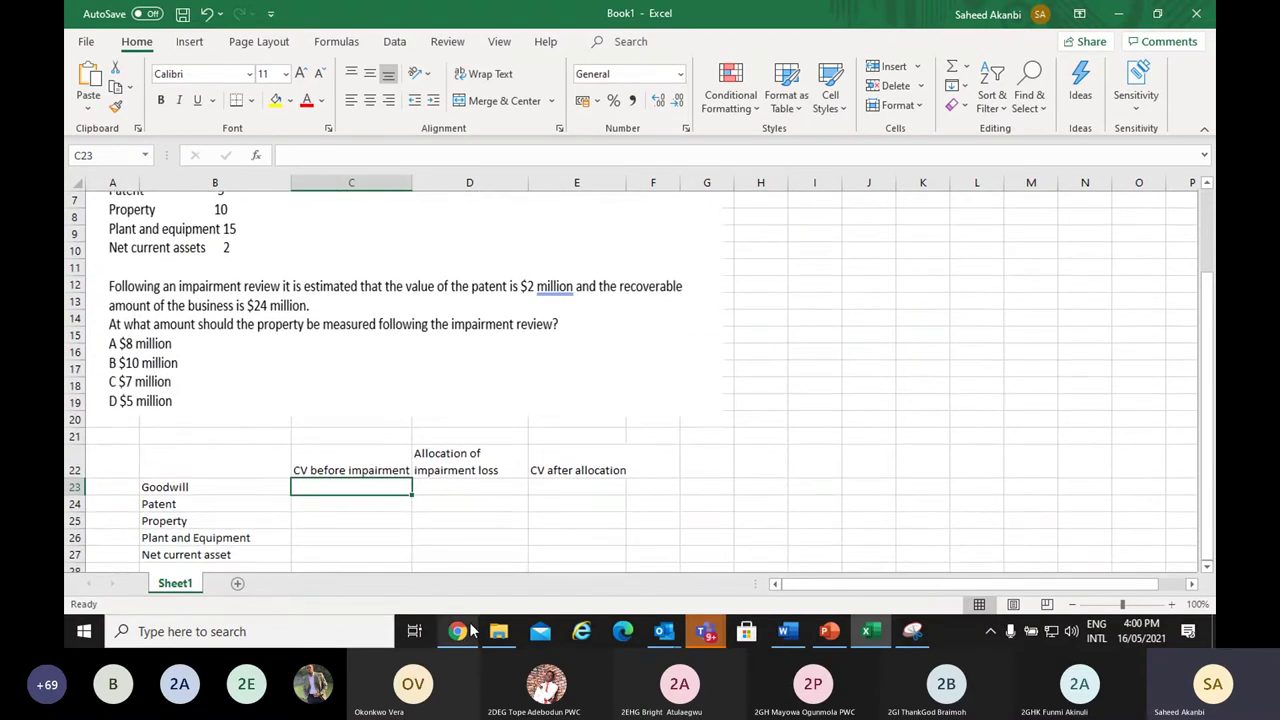
type("3")
key("Return")
type("5")
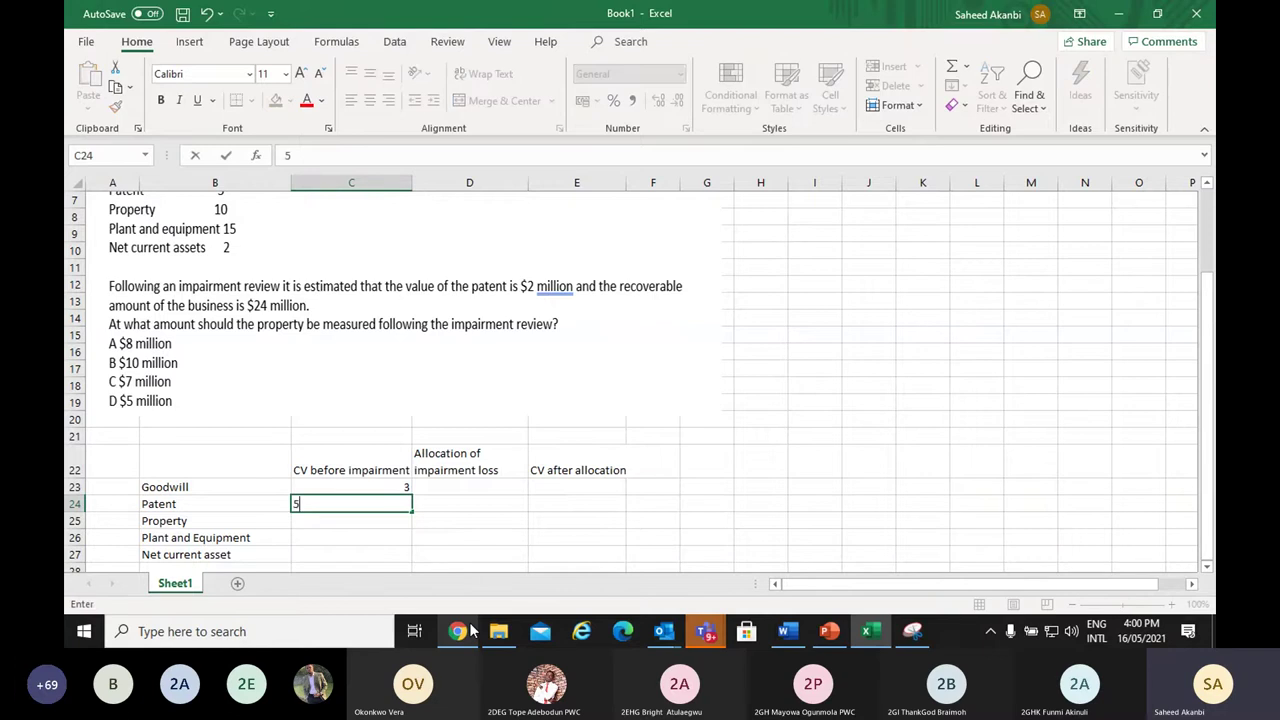
key("Return")
type("10")
type("15")
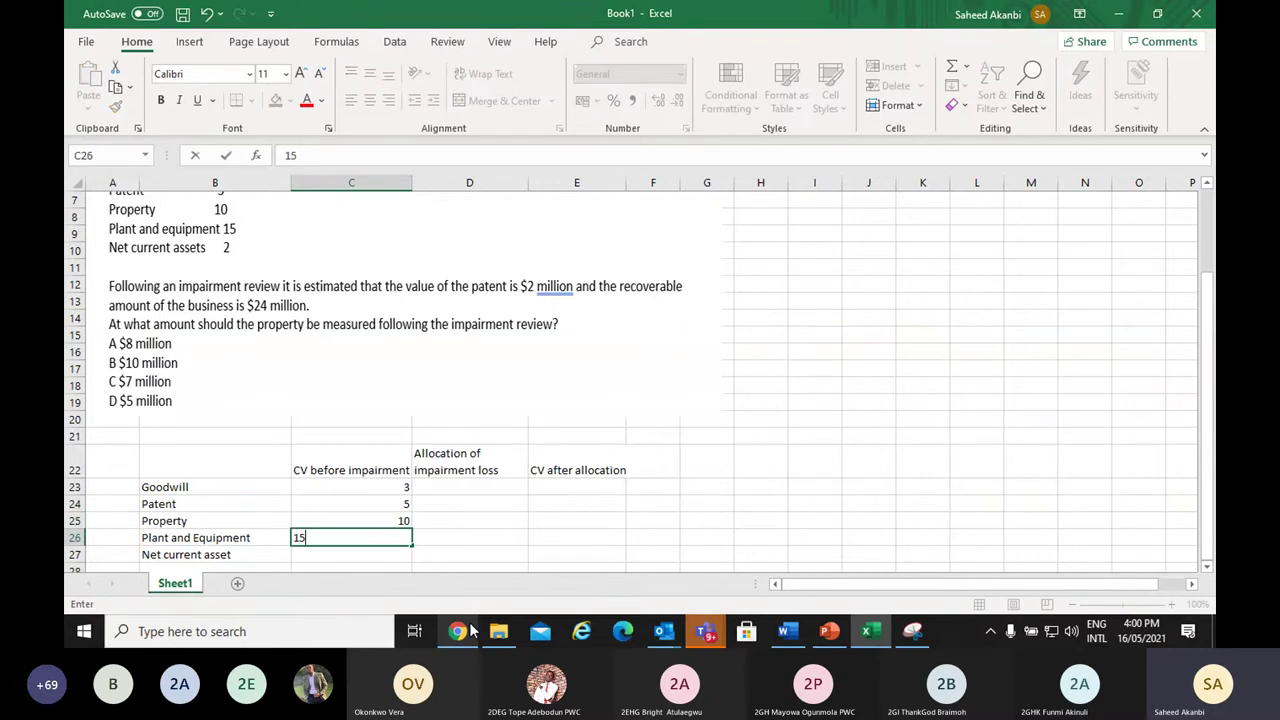
key("Return")
type("2")
key("Return")
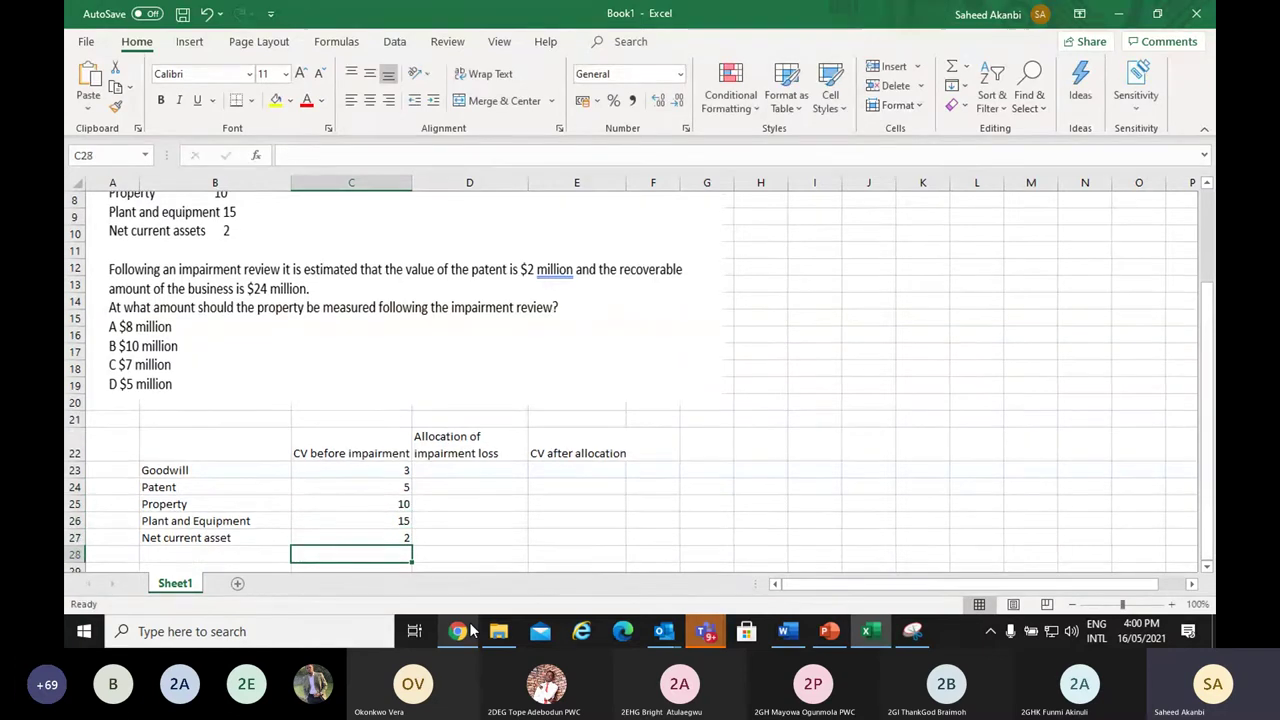
Total C23:C27 in C28 with a SUM formula and give the total cell a top and thick bottom border
key("alt+=")
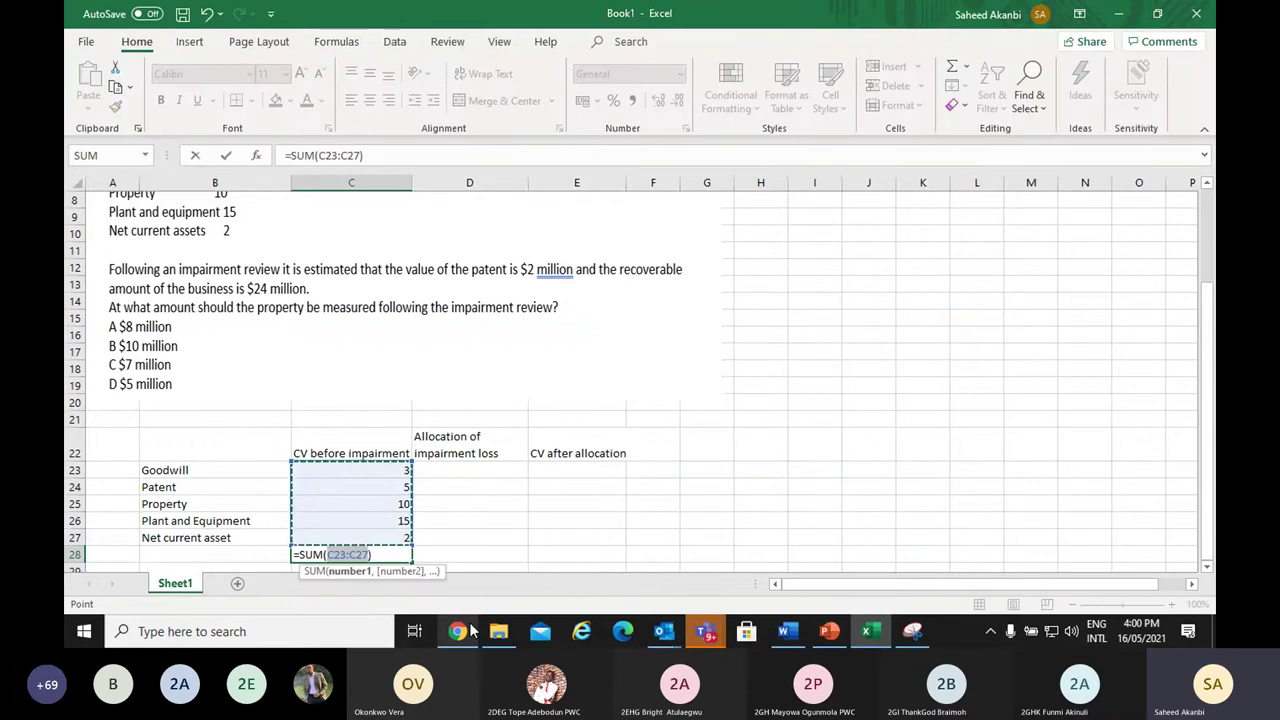
key("Return")
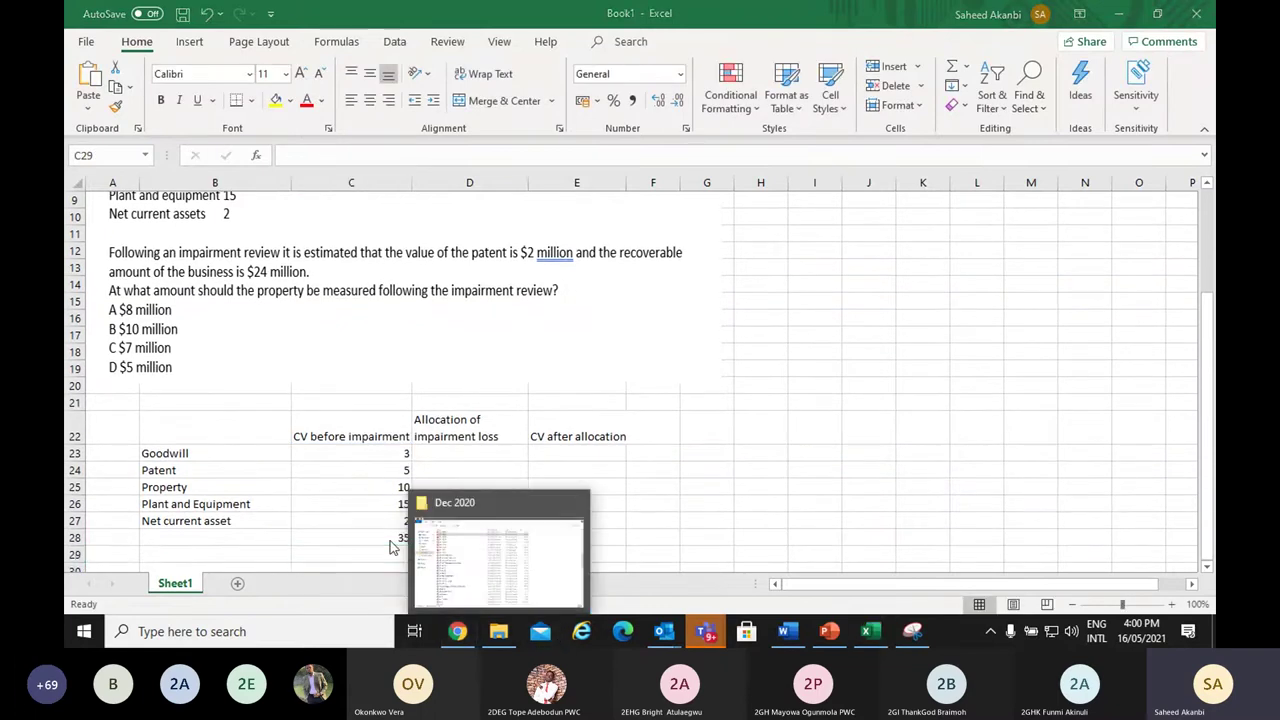
left_click(392, 546)
left_click(388, 537)
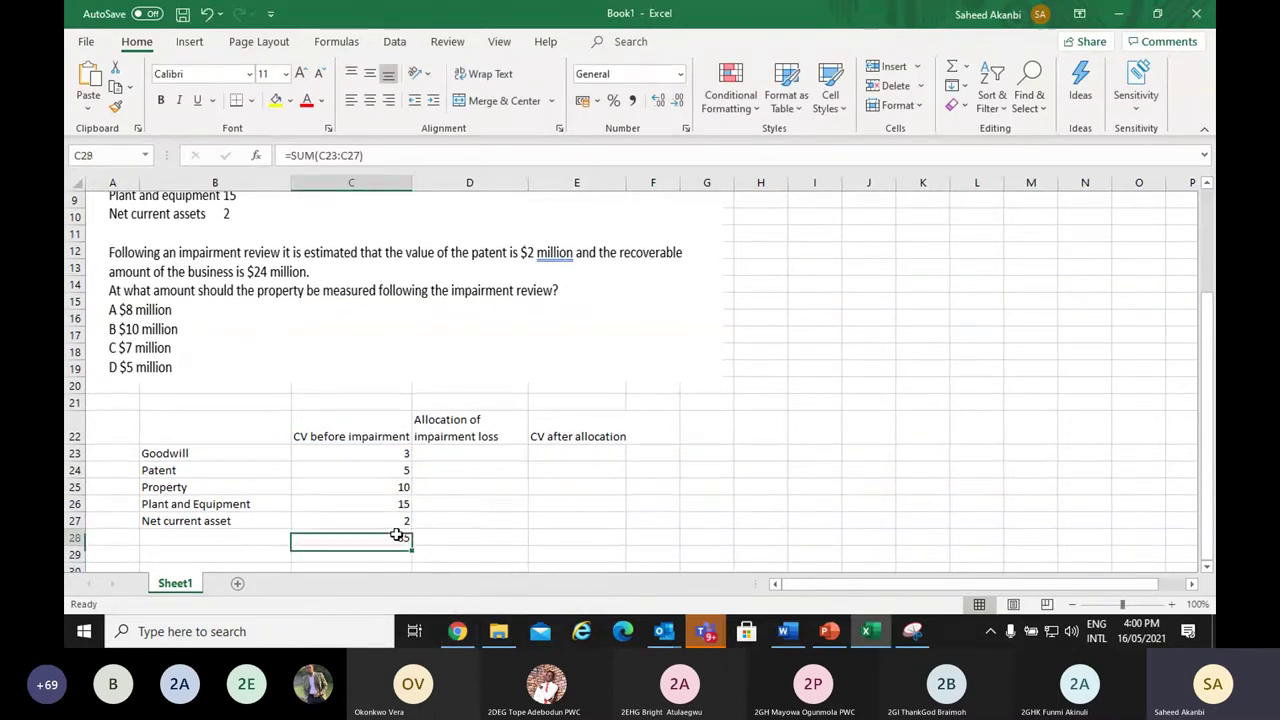
left_click(253, 102)
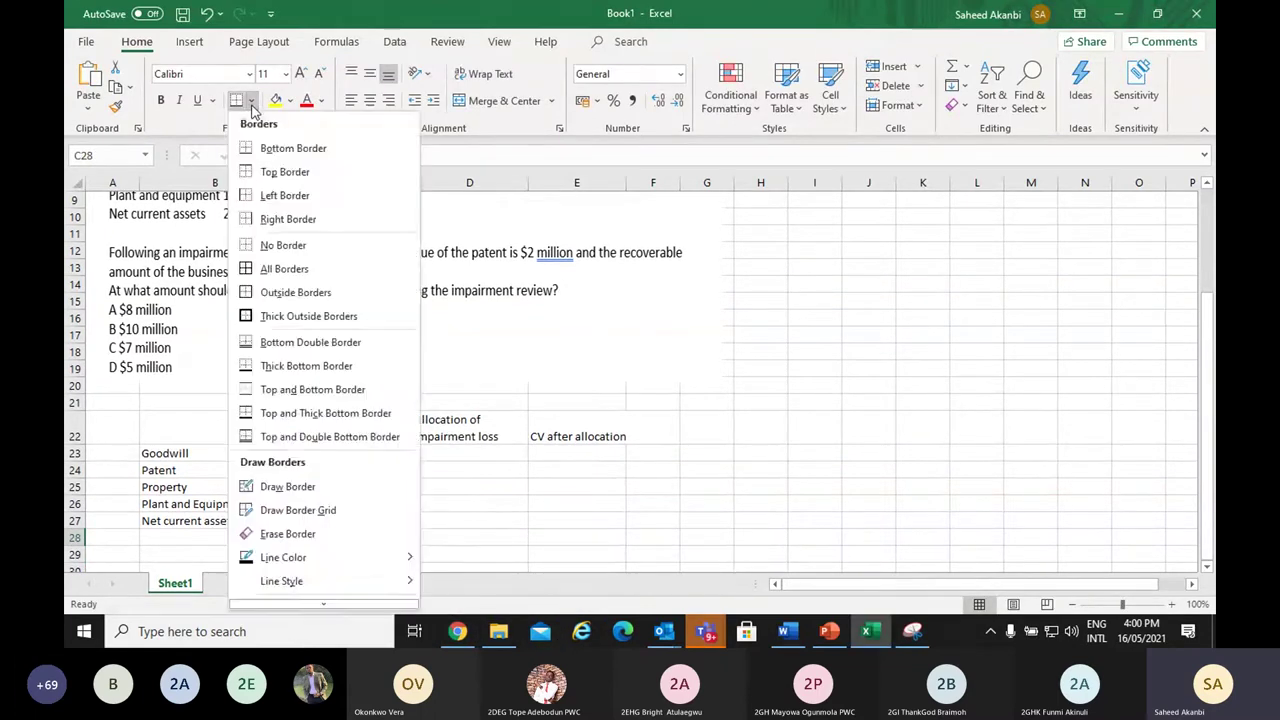
left_click(290, 410)
Apply the same top and thick bottom border to D28 and E28
left_click(460, 535)
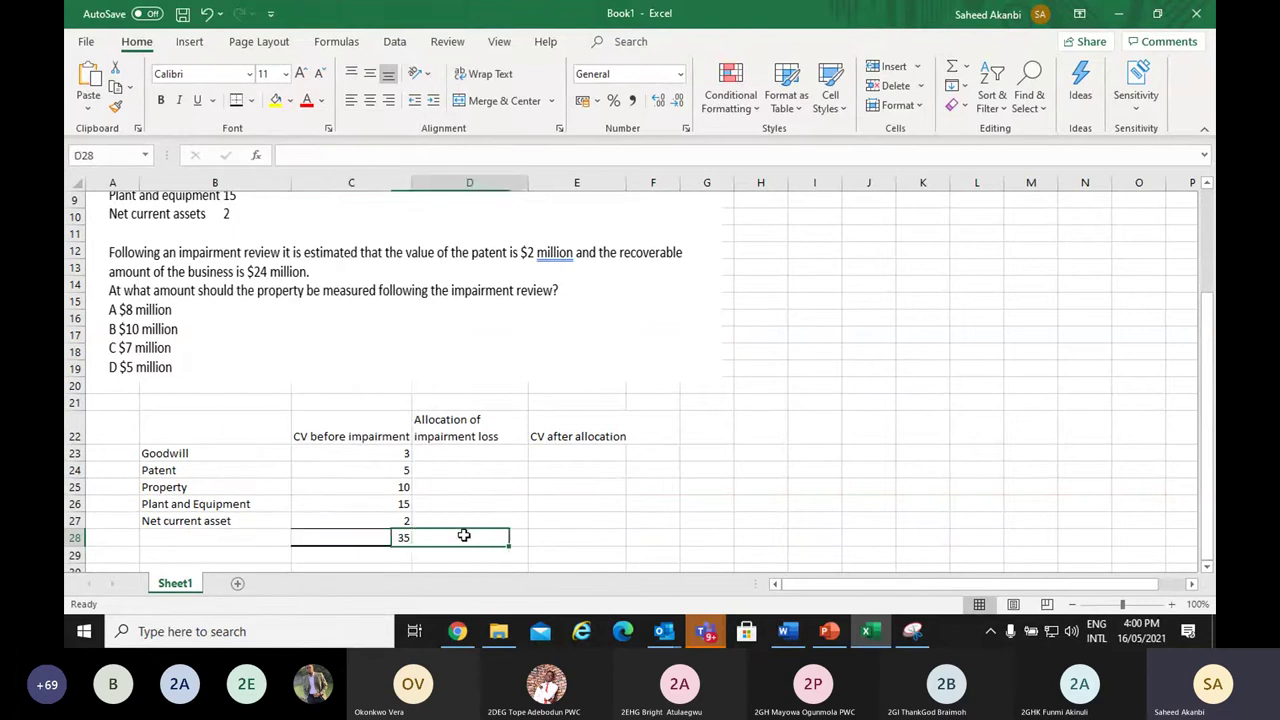
left_click(550, 538, "ctrl")
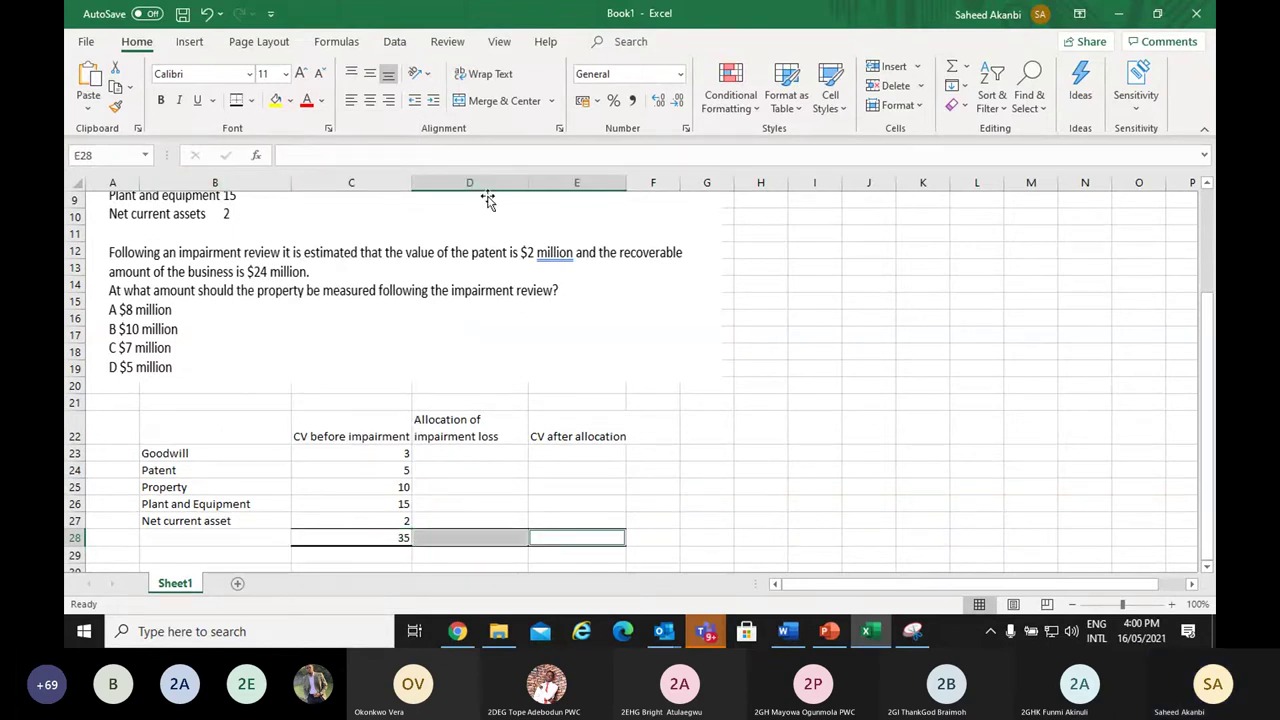
left_click(832, 418)
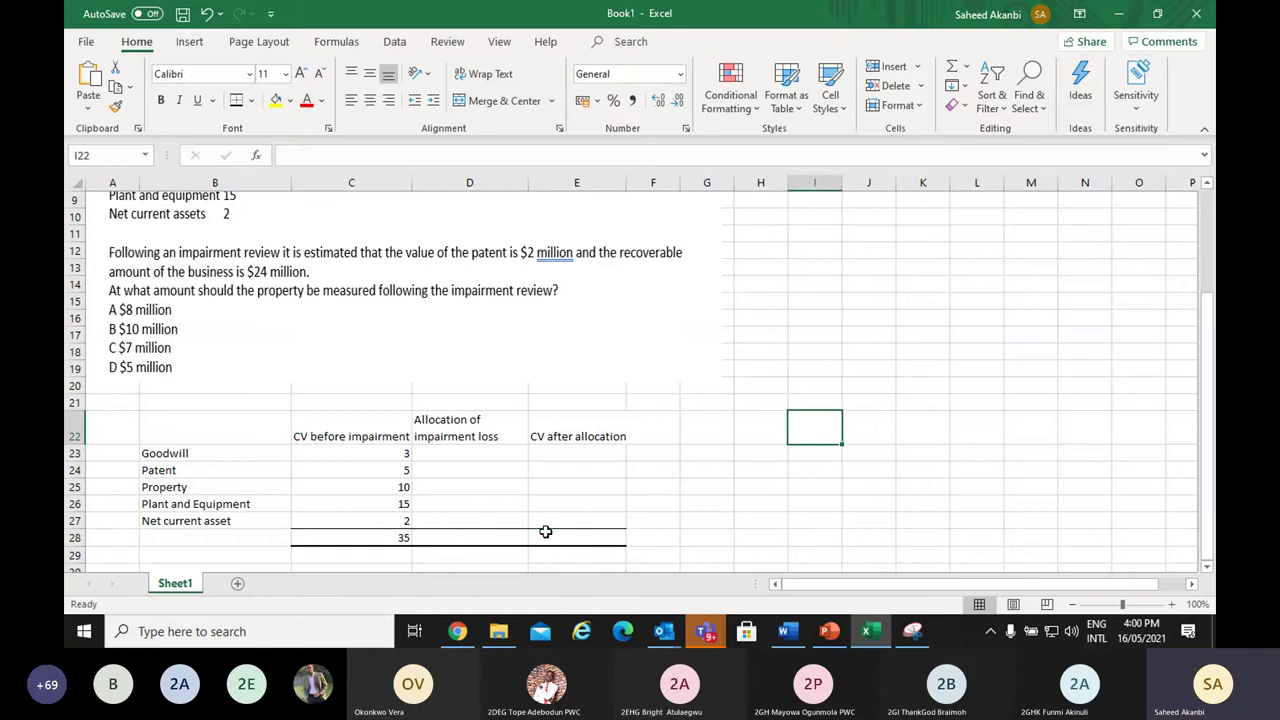
Enter the recoverable amount 24 in E28 as the total of the CV after allocation column
left_click(545, 532)
type("24")
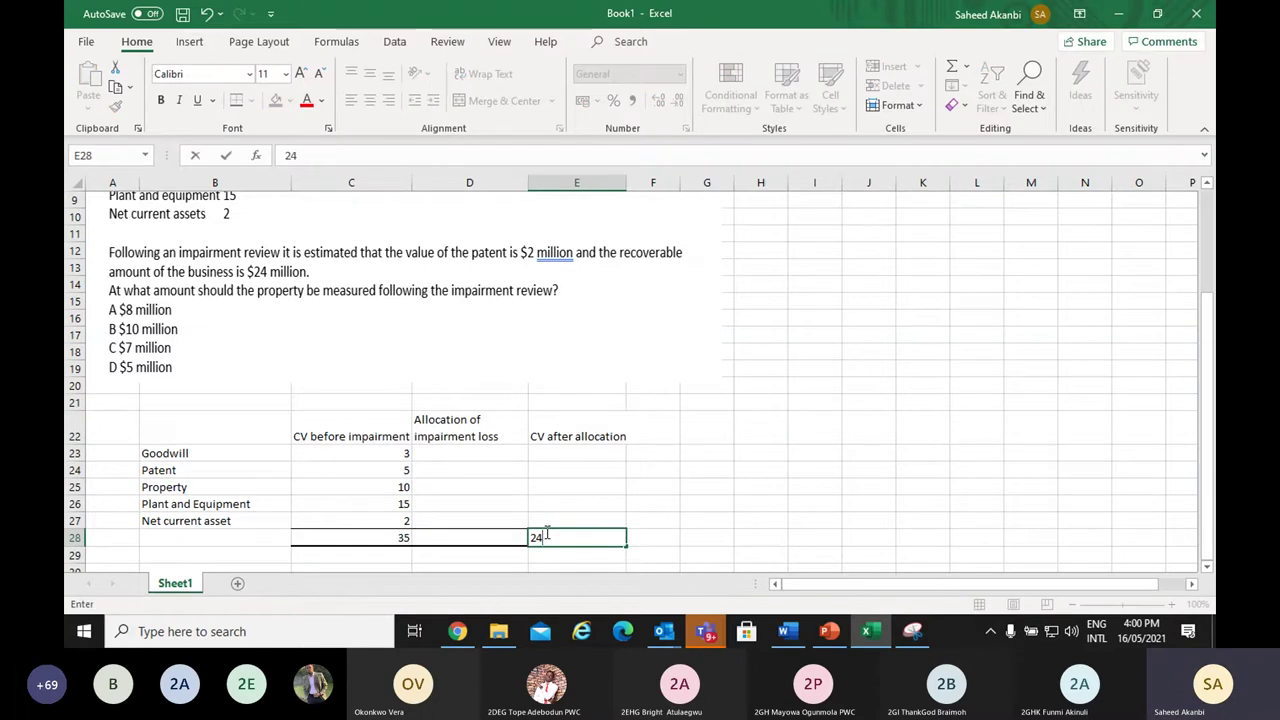
key("Return")
Calculate the total impairment loss in D28 with the formula =C28-E28
left_click(545, 532)
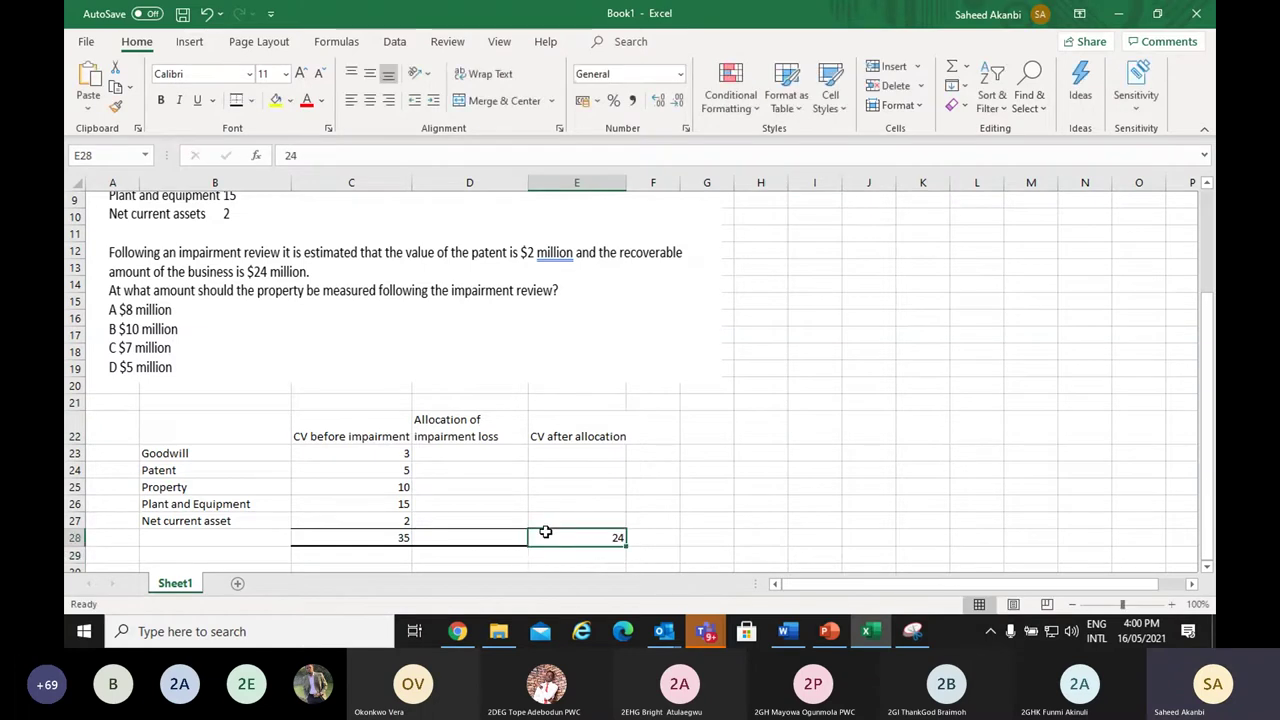
key("Left")
key("BackSpace")
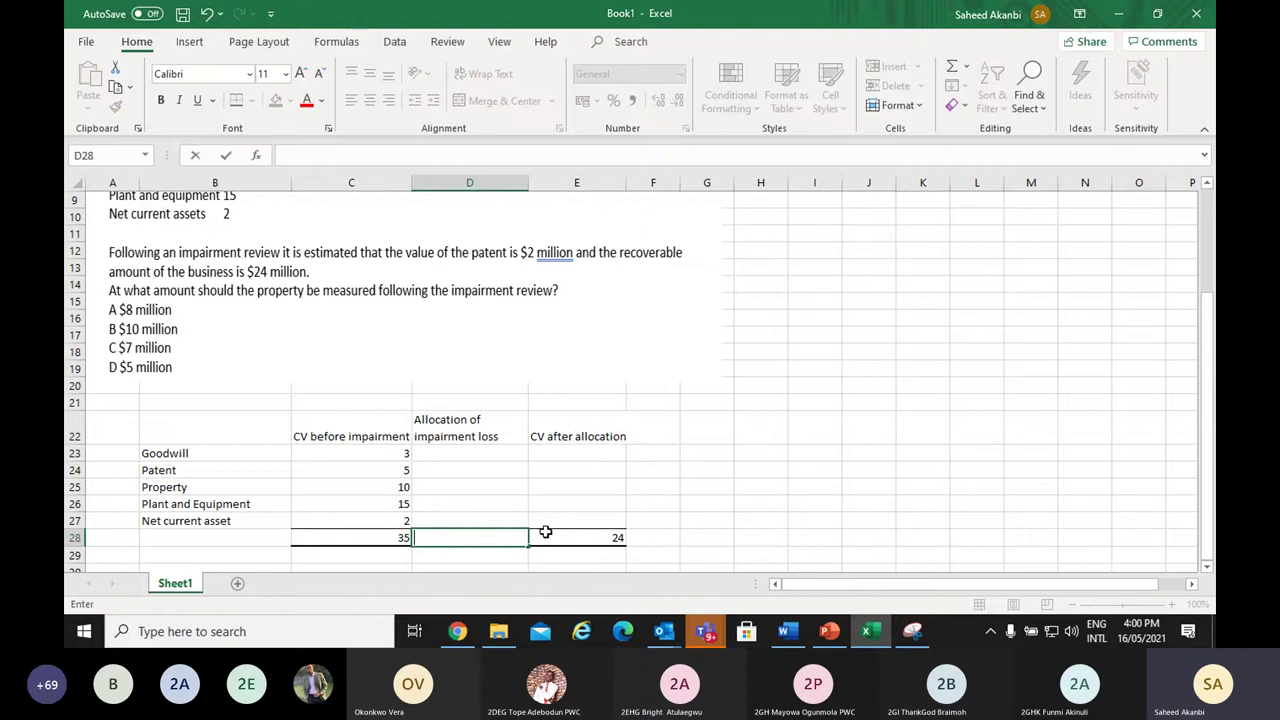
type("=")
left_click(395, 538)
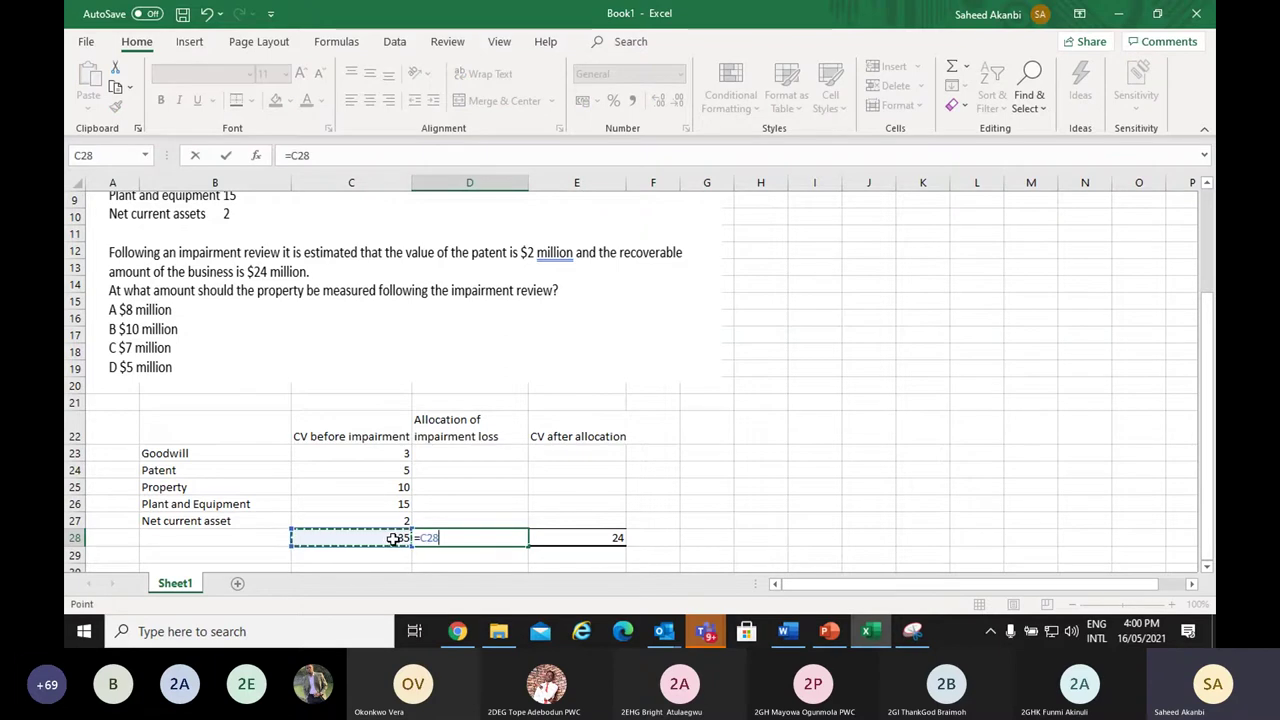
type("-")
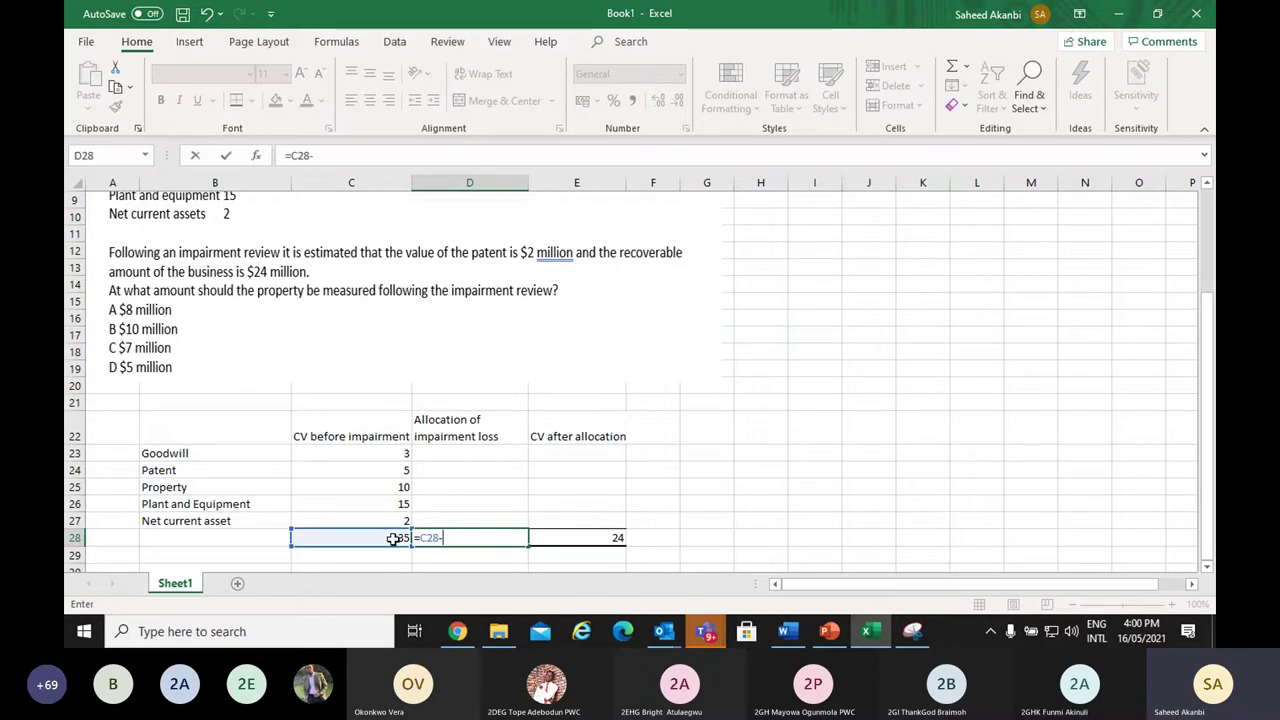
left_click(579, 540)
key("Return")
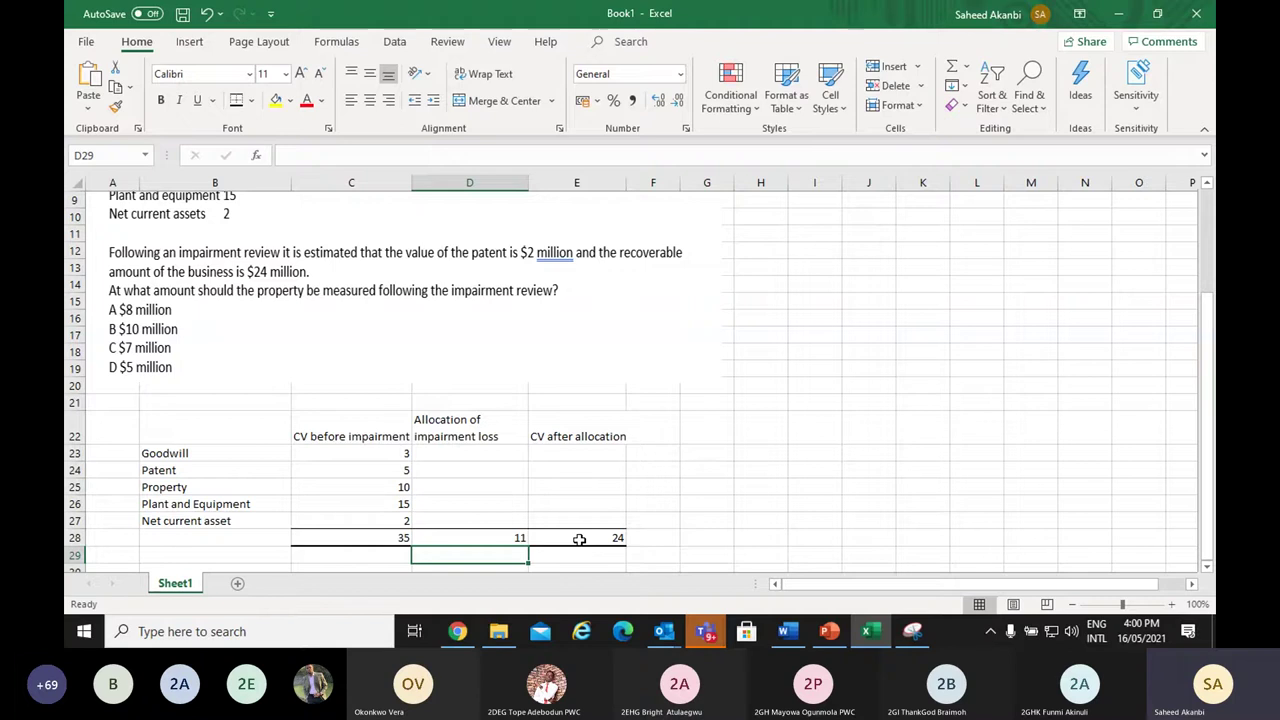
Centre the three column headings in C22:E22 horizontally
left_click(445, 433)
left_click(384, 434)
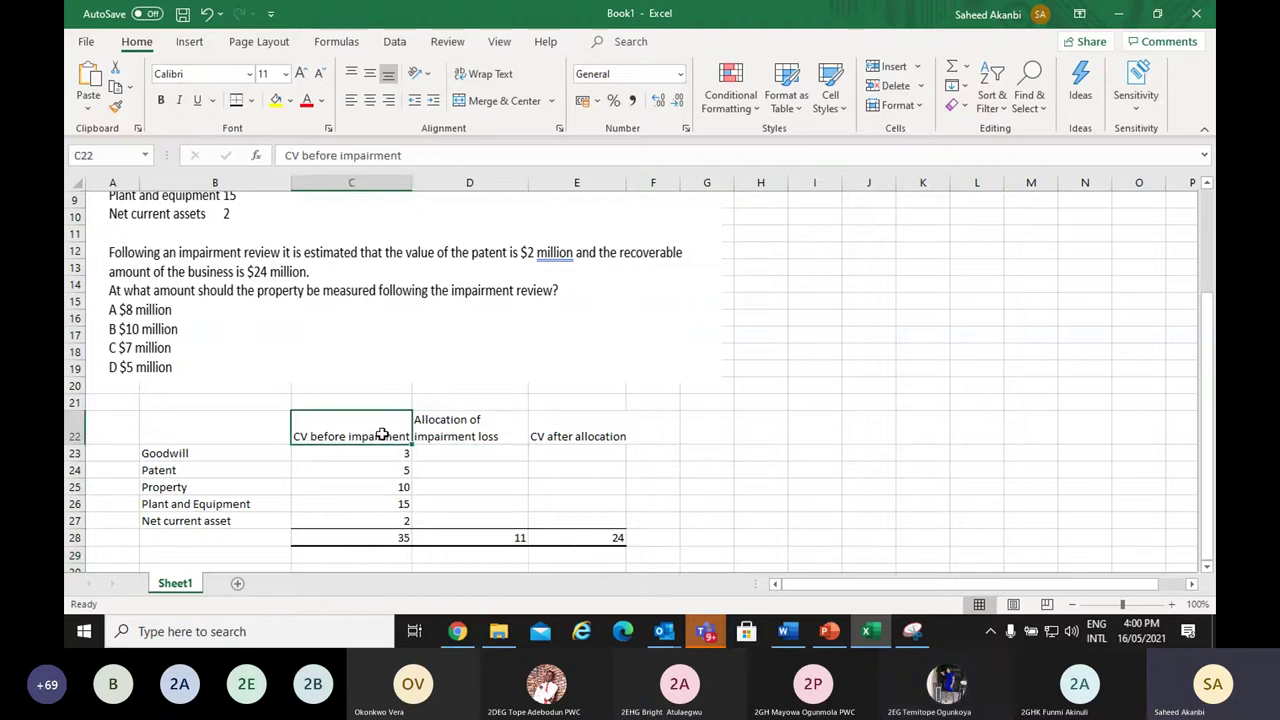
left_click(471, 430)
left_click(556, 434)
left_click_drag(395, 436, 574, 437)
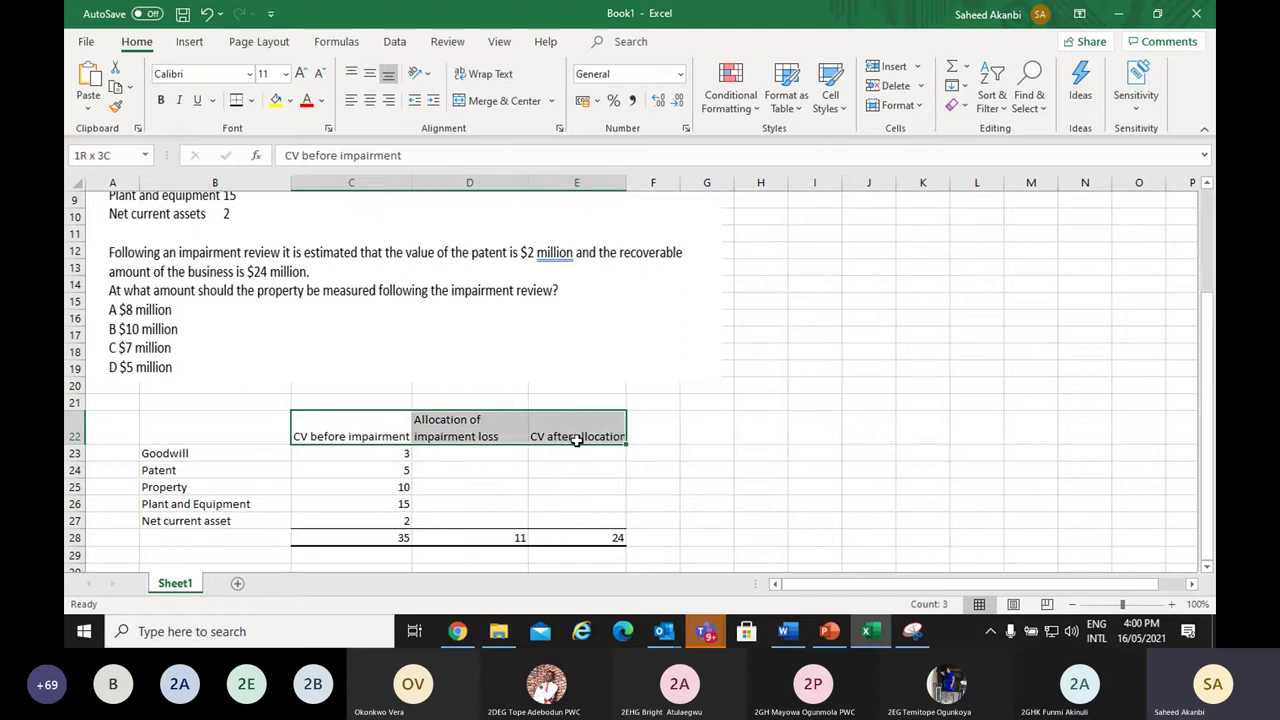
left_click(370, 102)
left_click(434, 426)
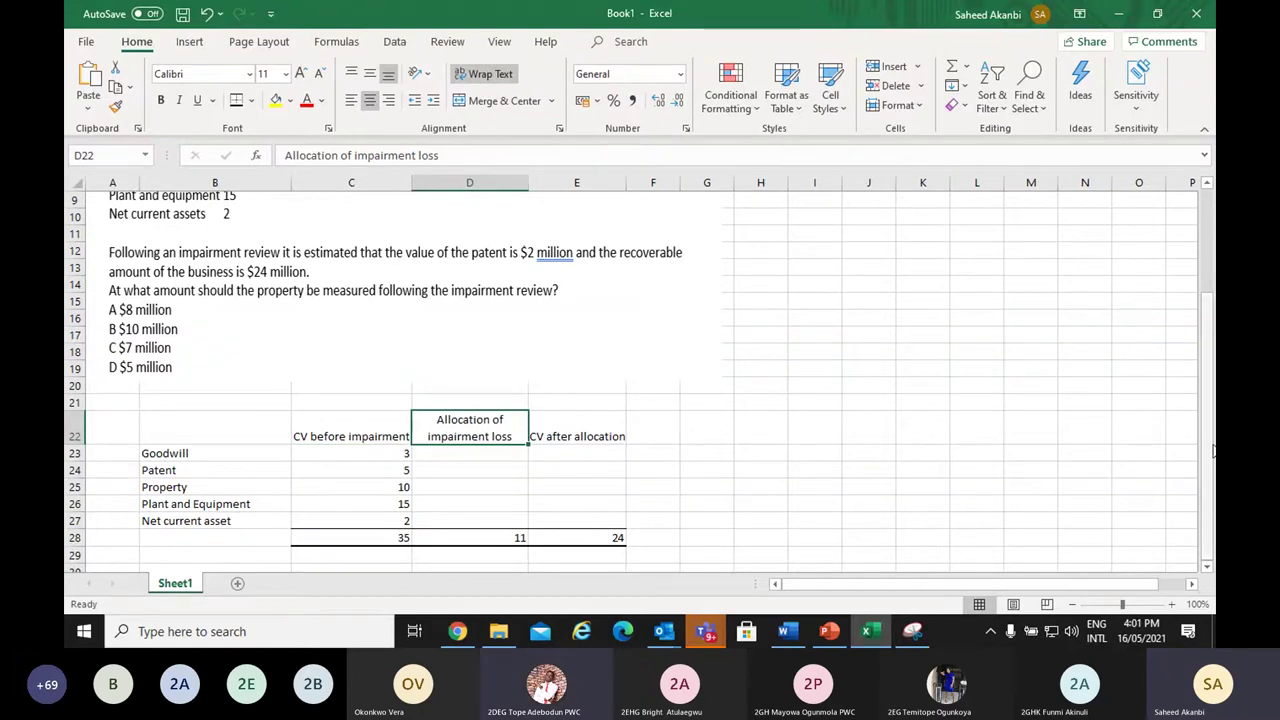
mouse_move(1209, 445)
left_mouse_down()
mouse_move(1208, 330)
mouse_move(1202, 453)
left_mouse_up()
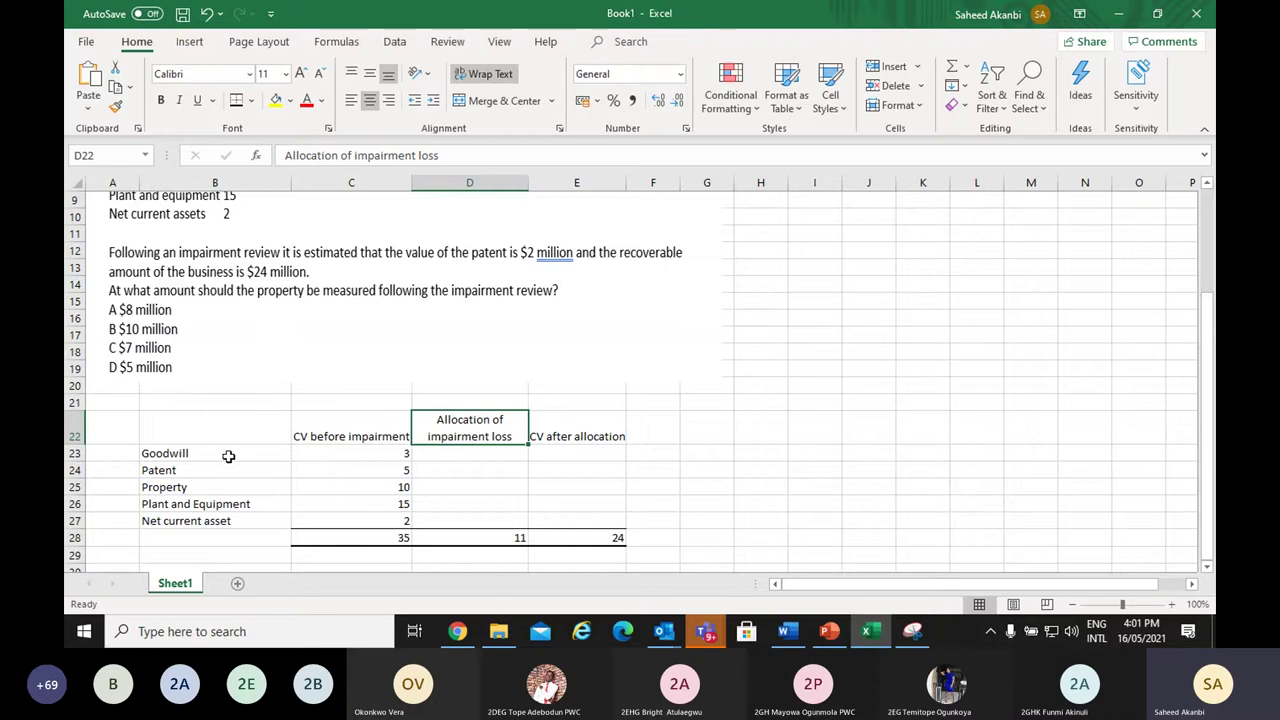
Enter 2 in E24 as the Patent's carrying value after allocation
left_click(196, 470)
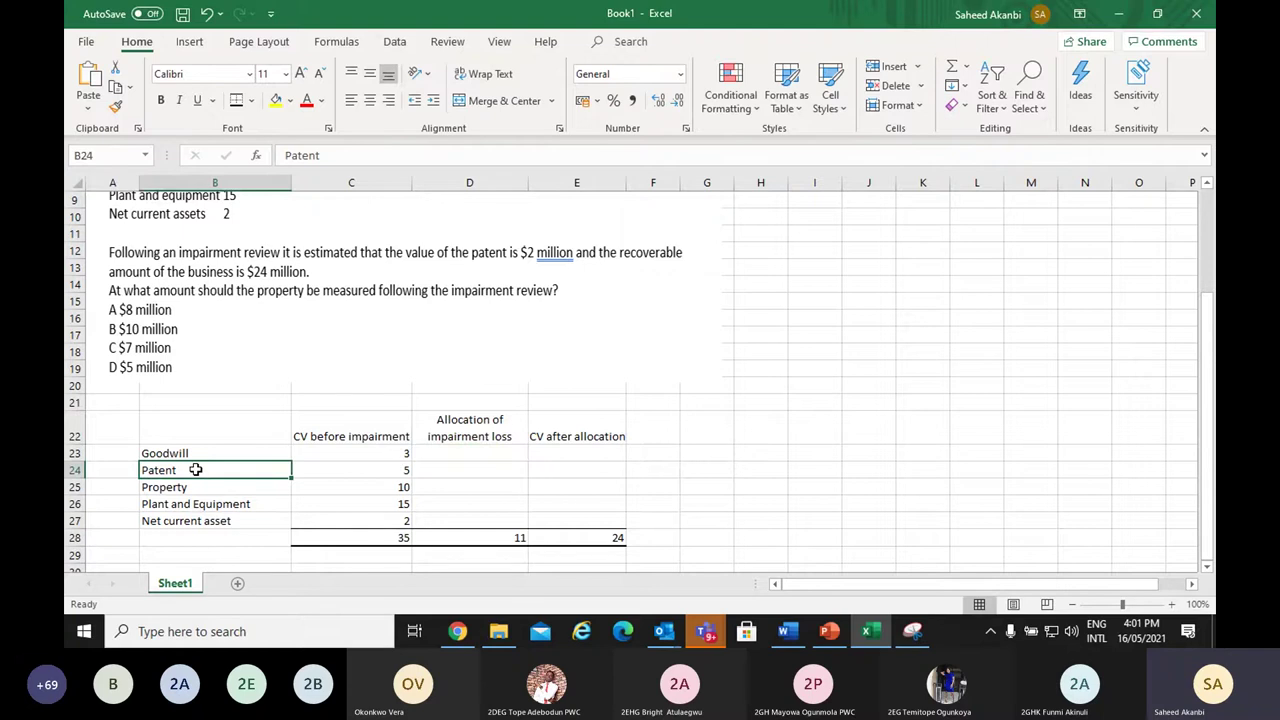
left_click(424, 475)
left_click(585, 466)
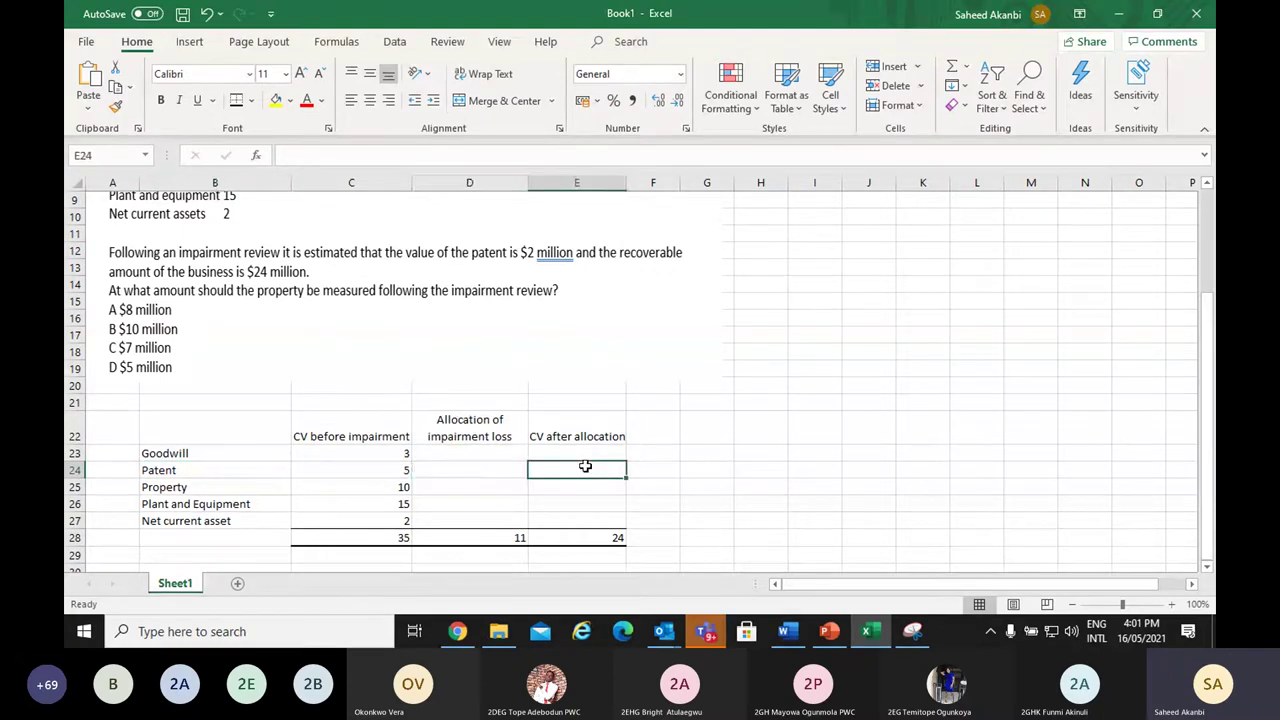
type("2")
key("Return")
Calculate the Patent's impairment loss in D24 with the formula =C24-E24
left_click(585, 466)
key("Left")
type("=")
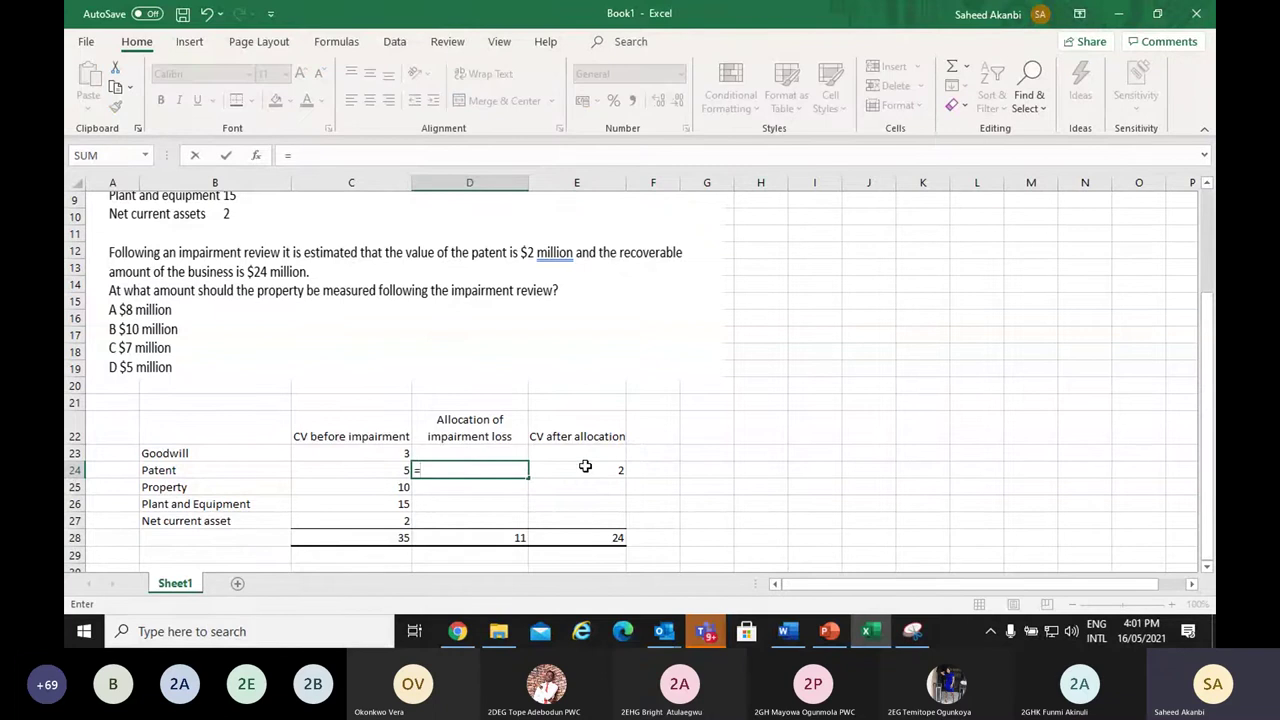
left_click(383, 466)
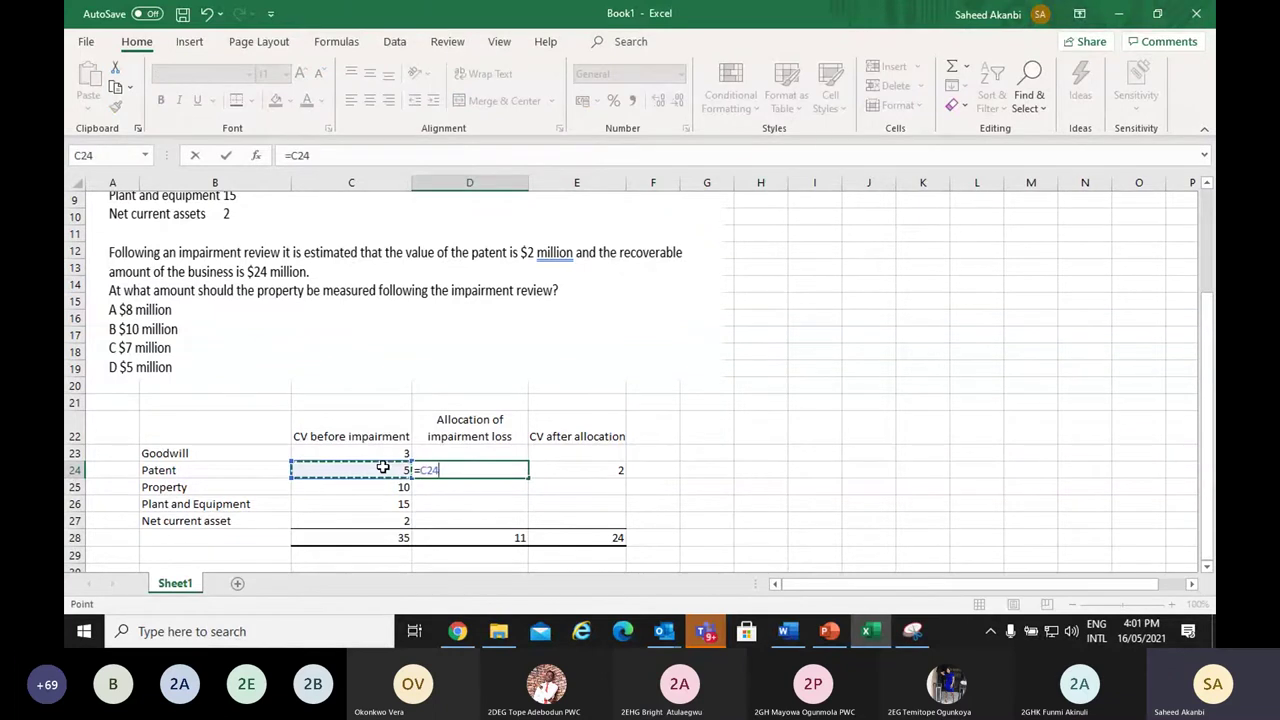
type("-")
left_click(592, 469)
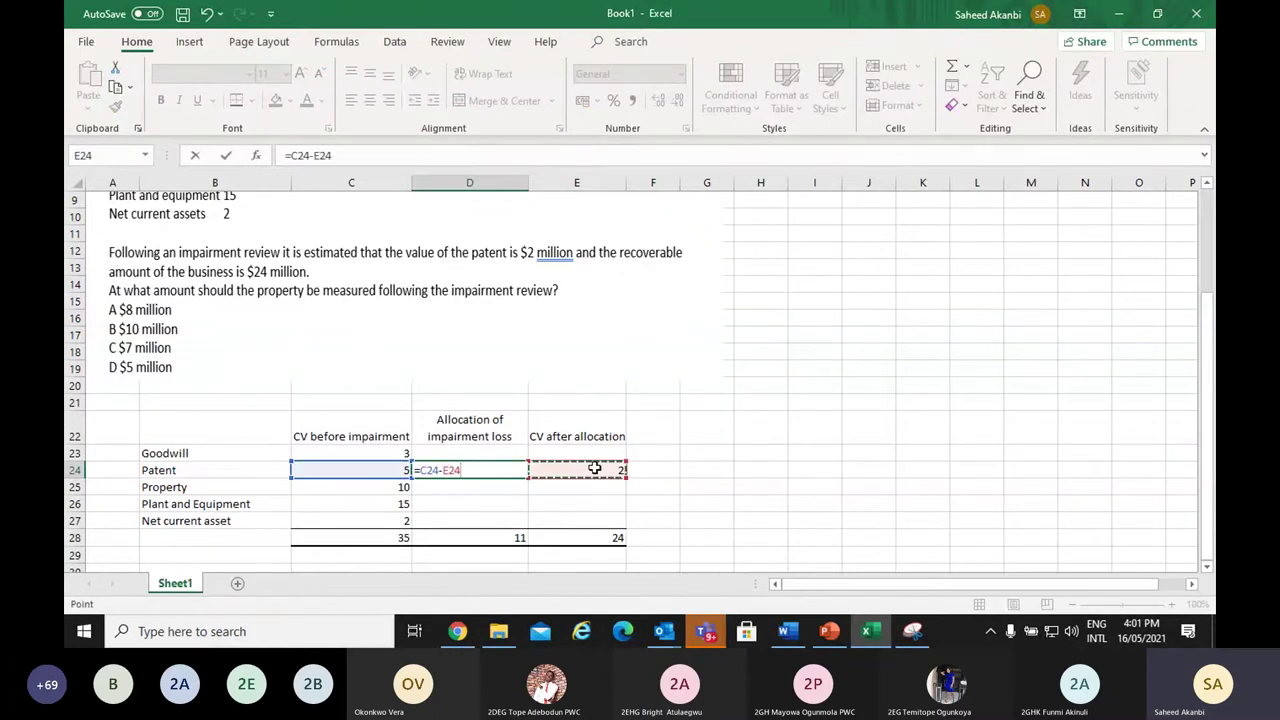
key("Return")
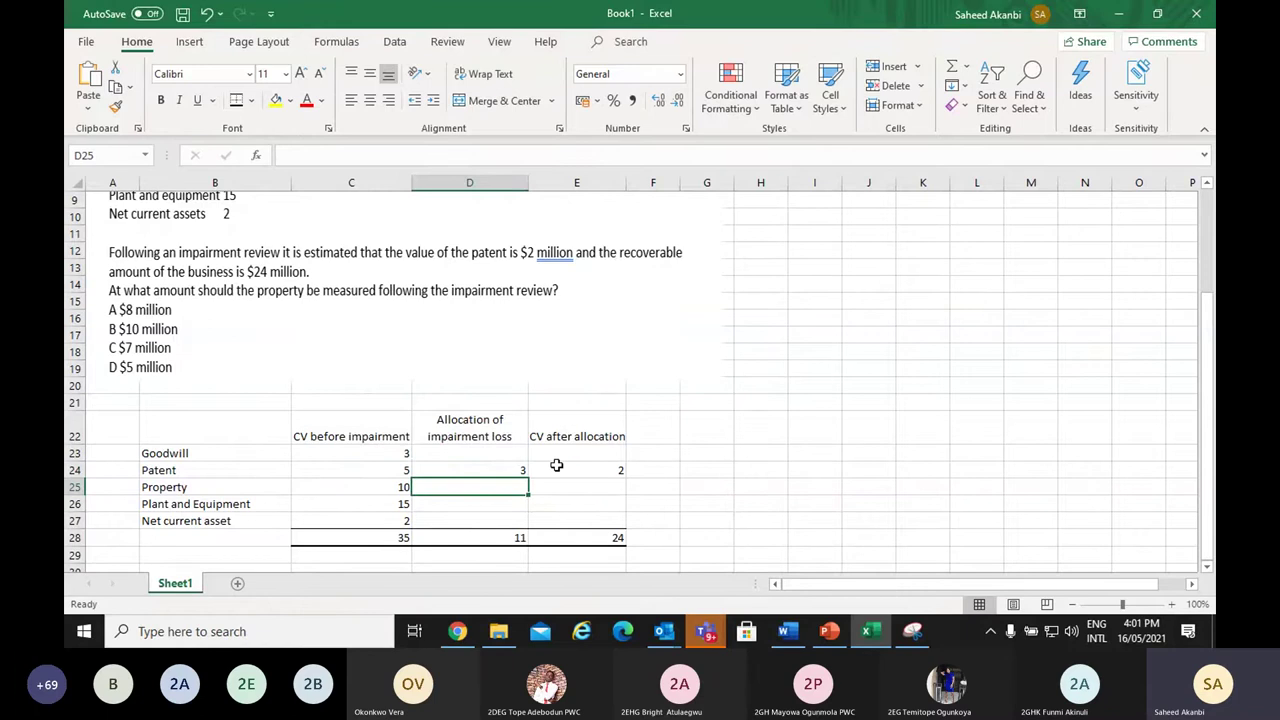
Write off Goodwill in full: set its impairment loss in D23 to =C23 and its CV after allocation in E23 to 0
left_click(487, 472)
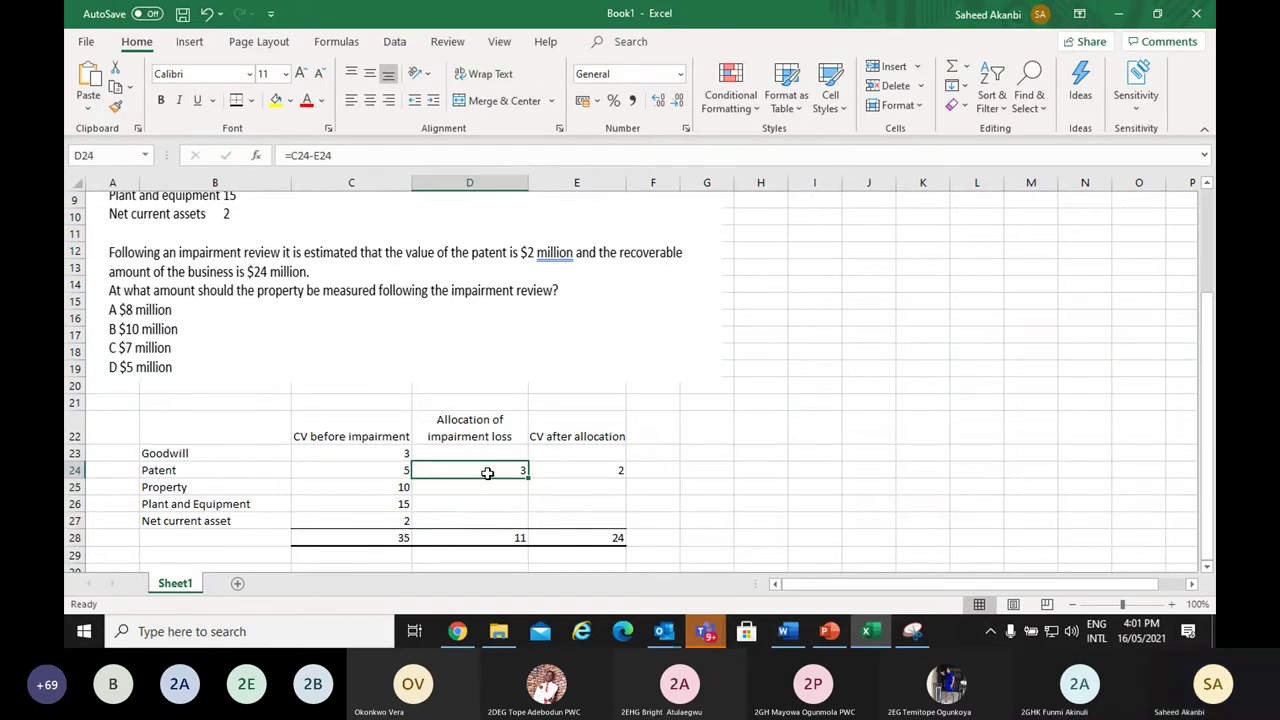
left_click(503, 541)
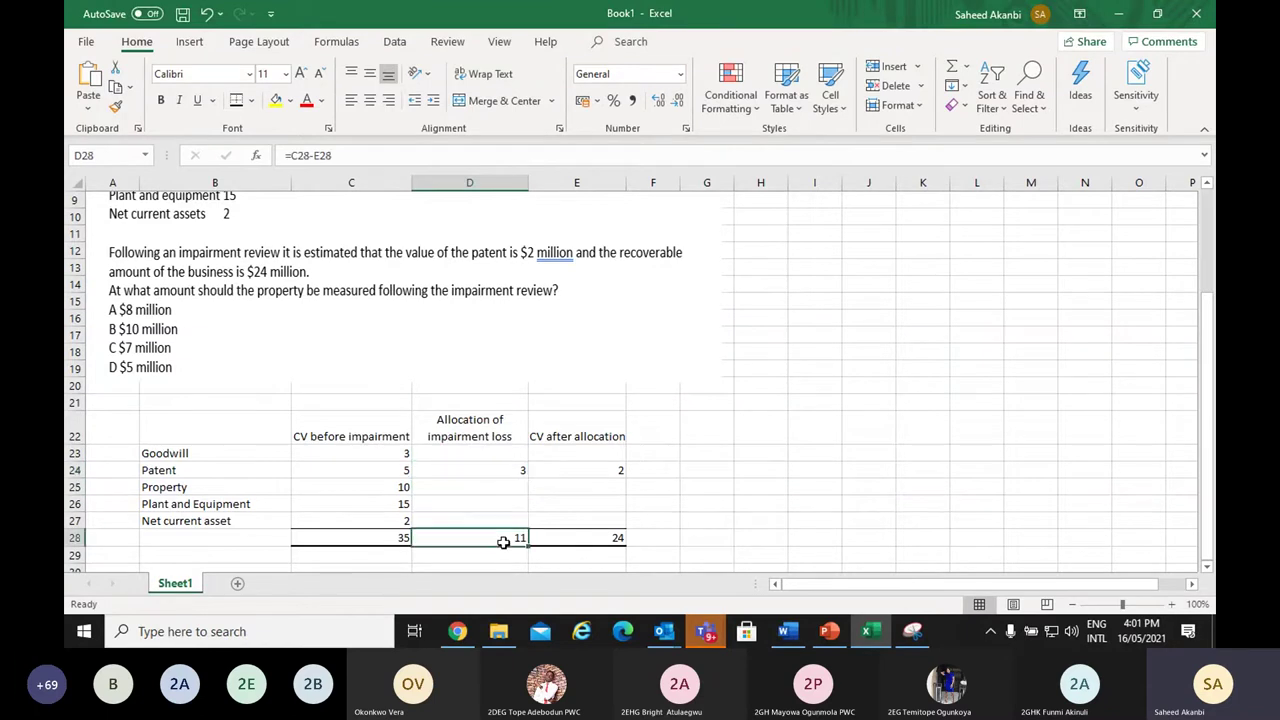
left_click(517, 467)
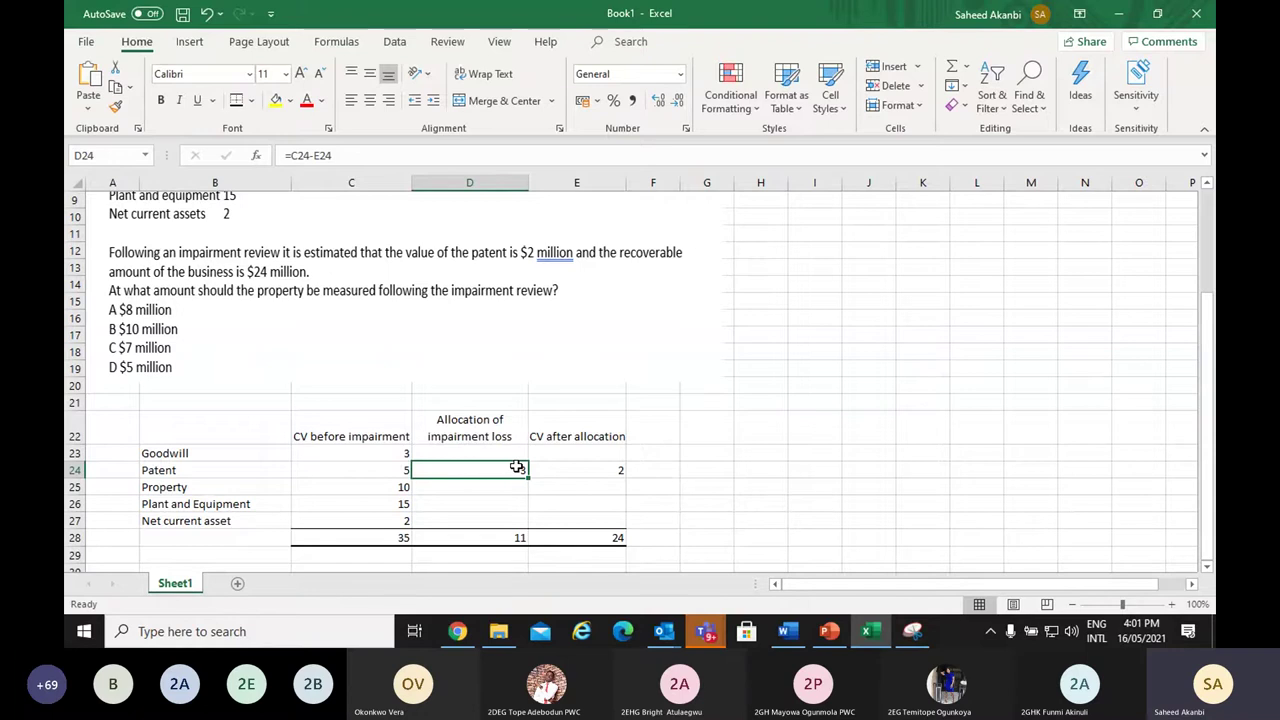
left_click(399, 451)
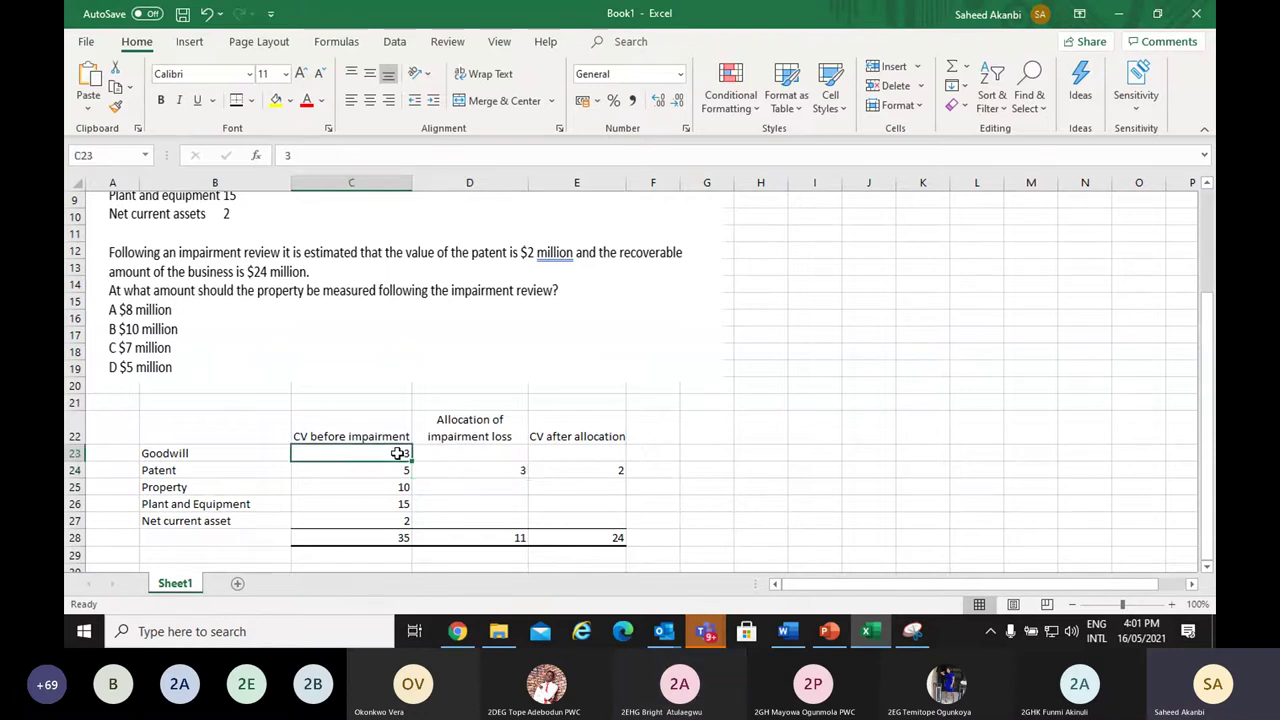
left_click(503, 455)
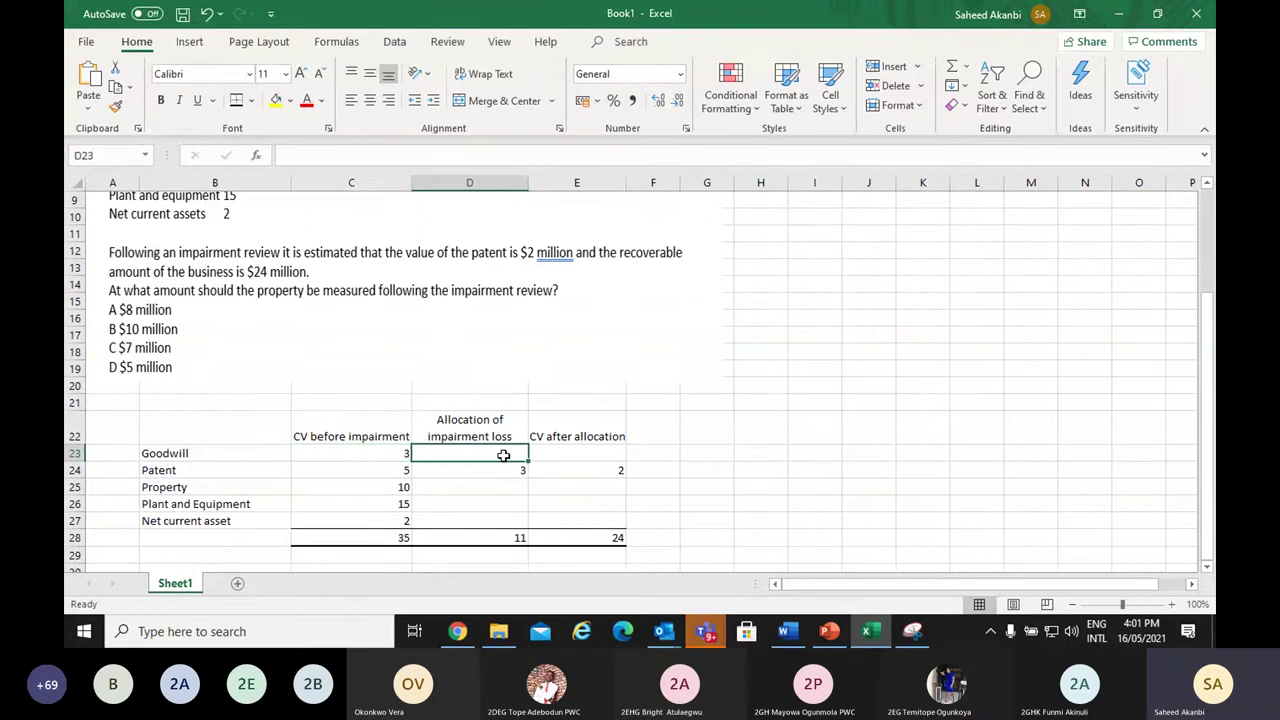
type("=c23")
key("Return")
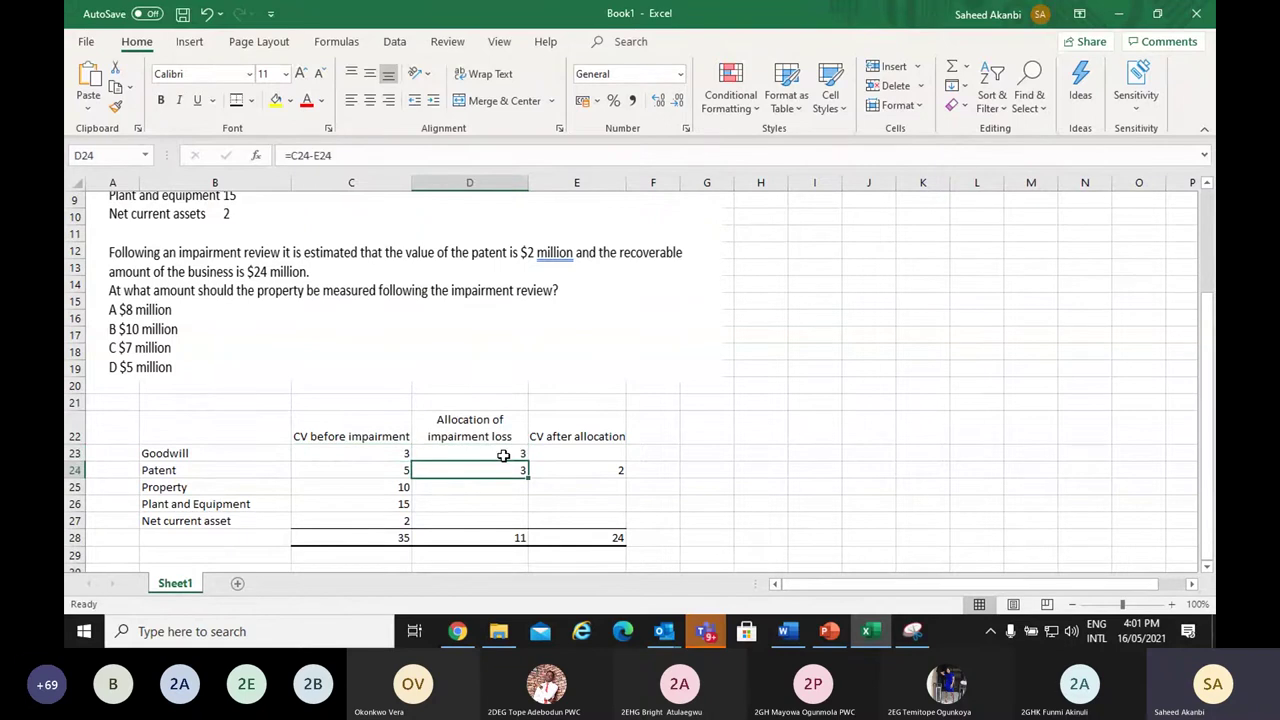
left_click(570, 455)
type("0")
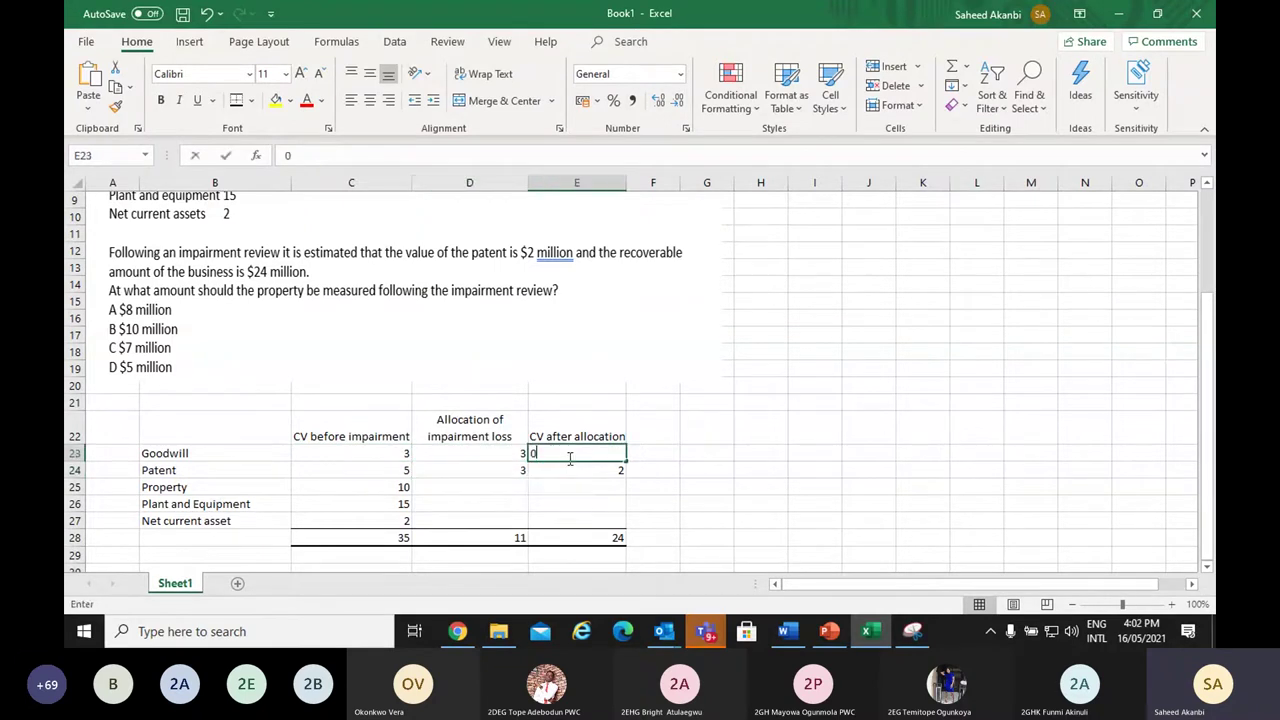
key("Return")
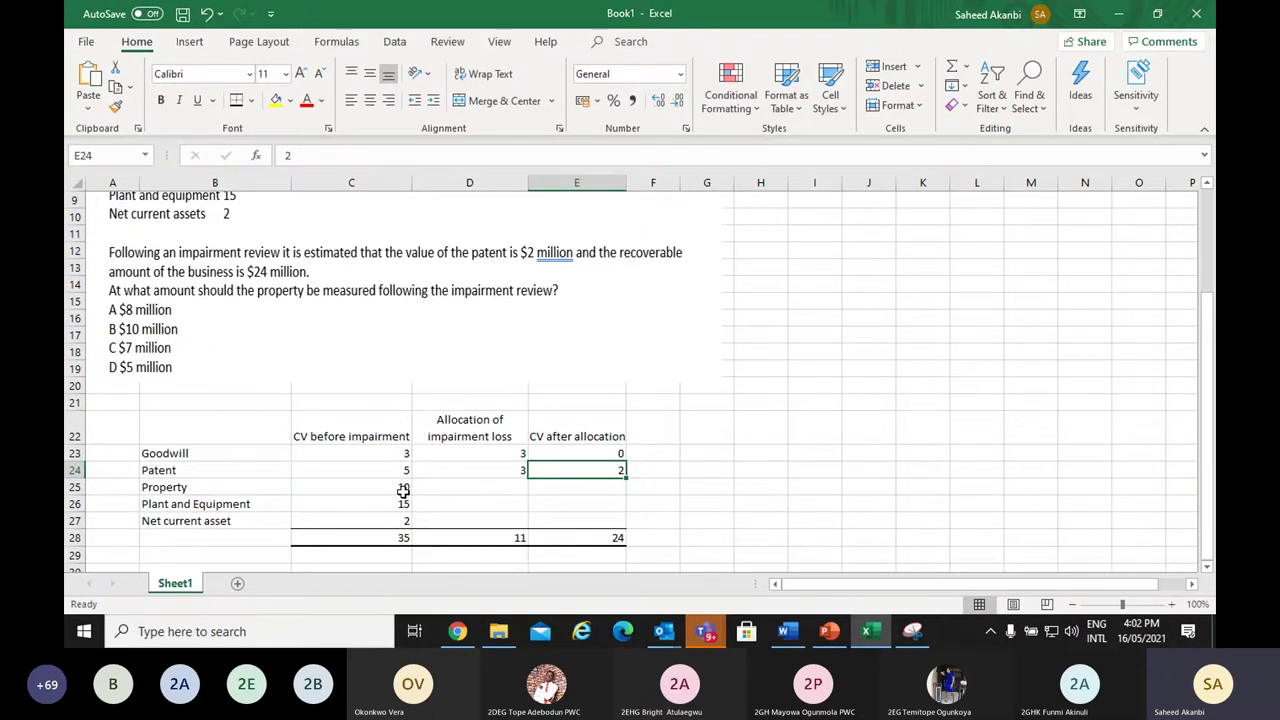
Enter 0 in D27 and 2 in E27 as the Net current asset's impairment loss and CV after allocation
left_click_drag(403, 489, 403, 524)
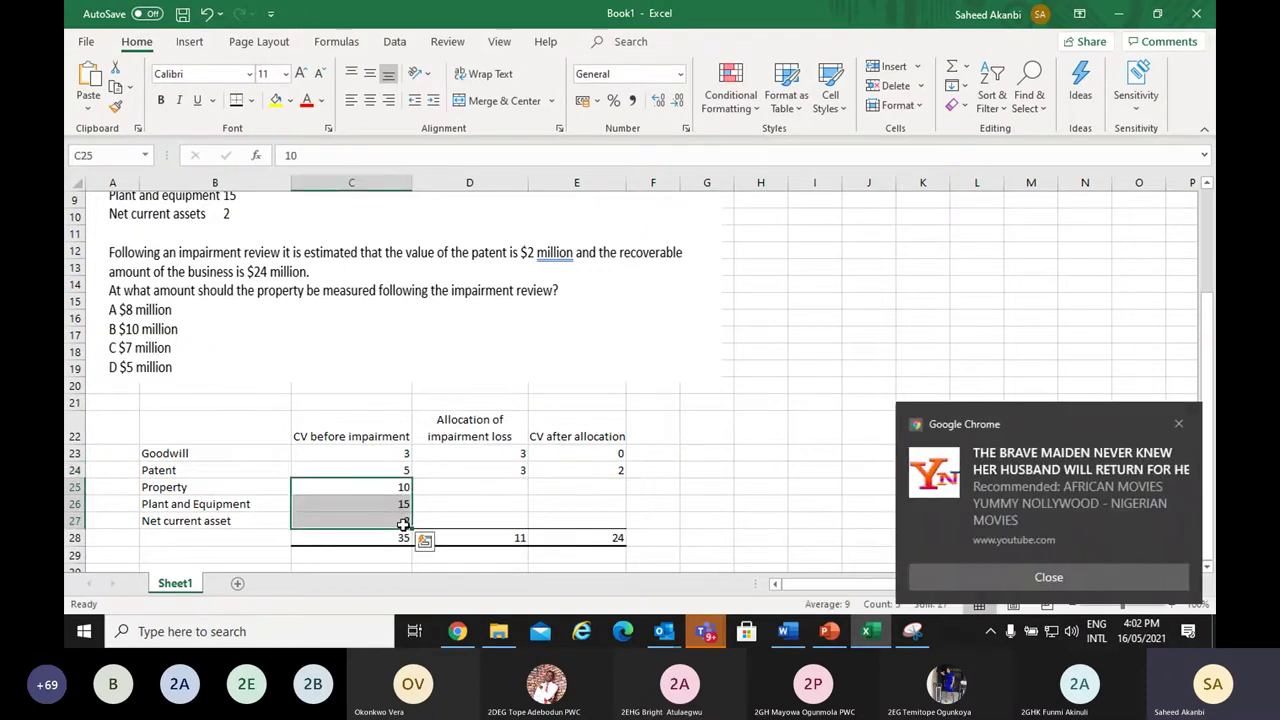
left_click(1177, 424)
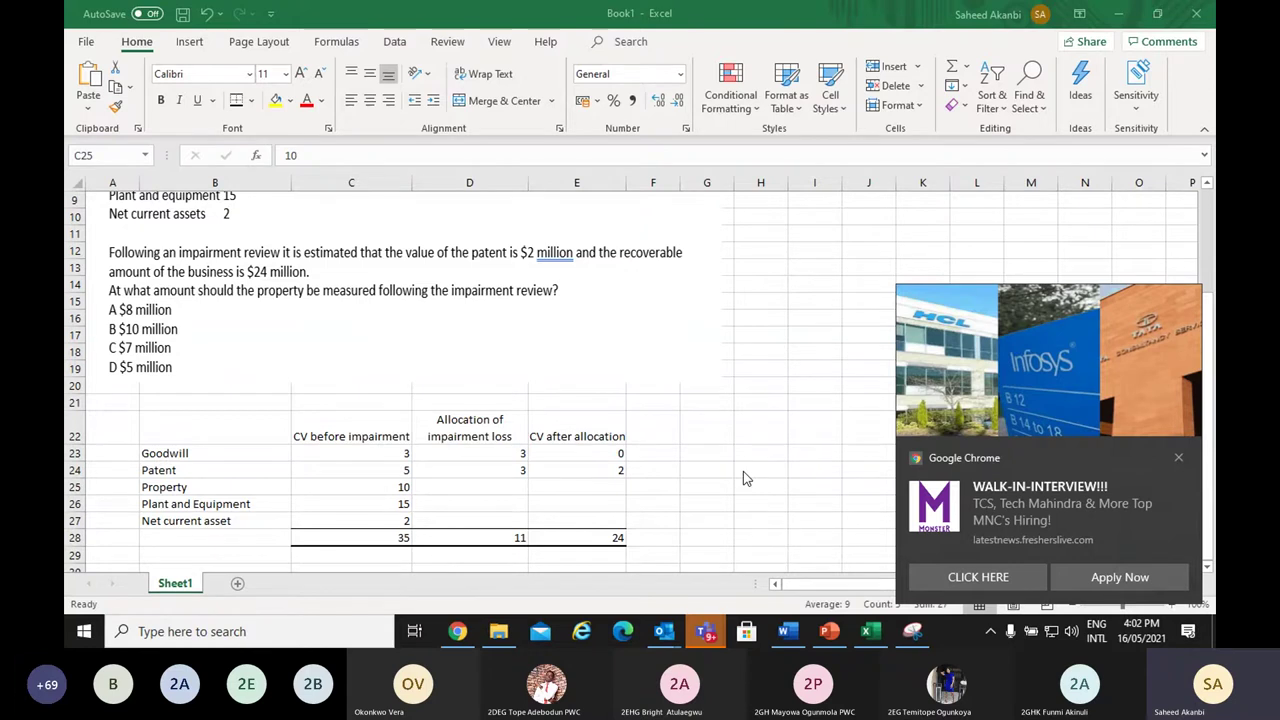
key("alt+Tab")
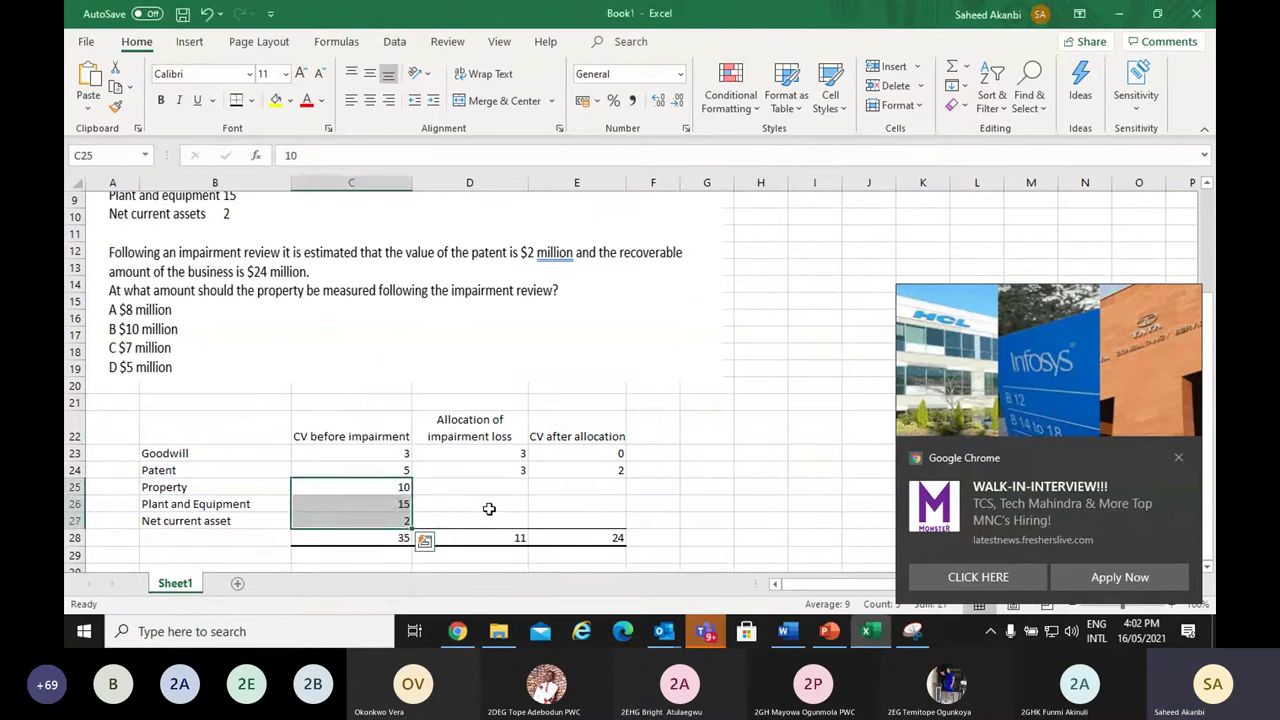
left_click(494, 514)
type("0")
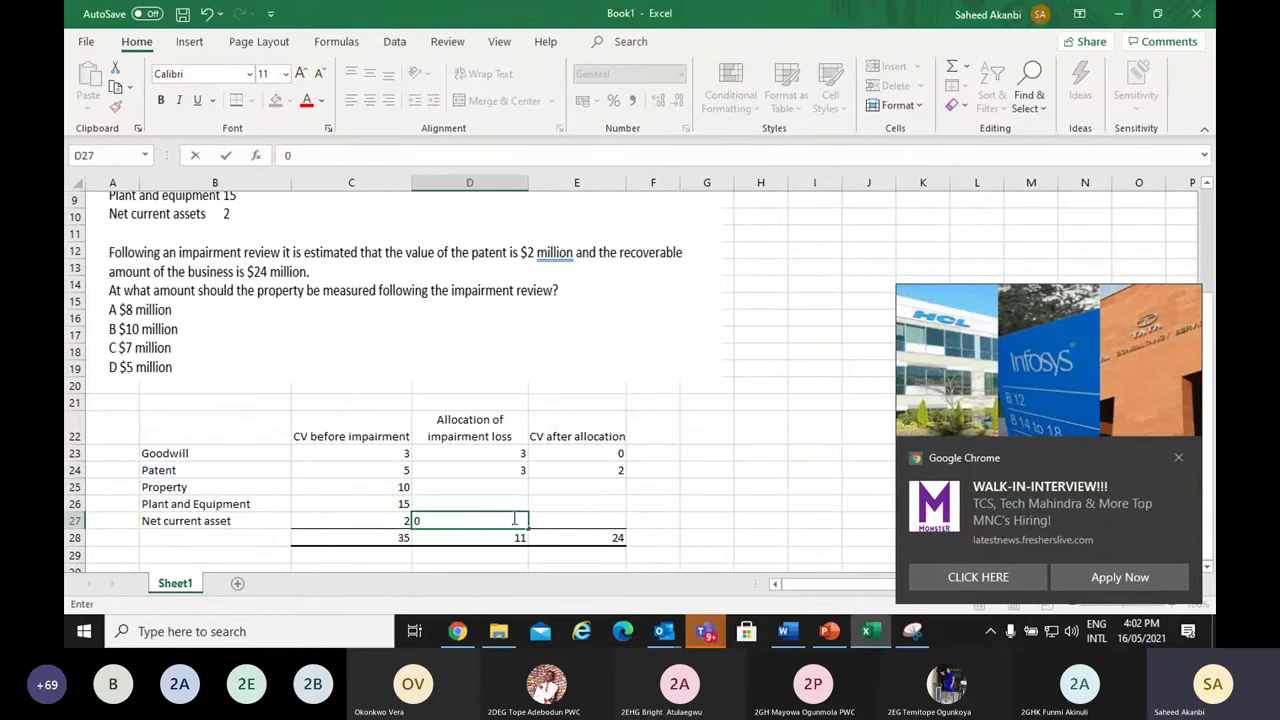
left_click(559, 519)
type("2")
key("Return")
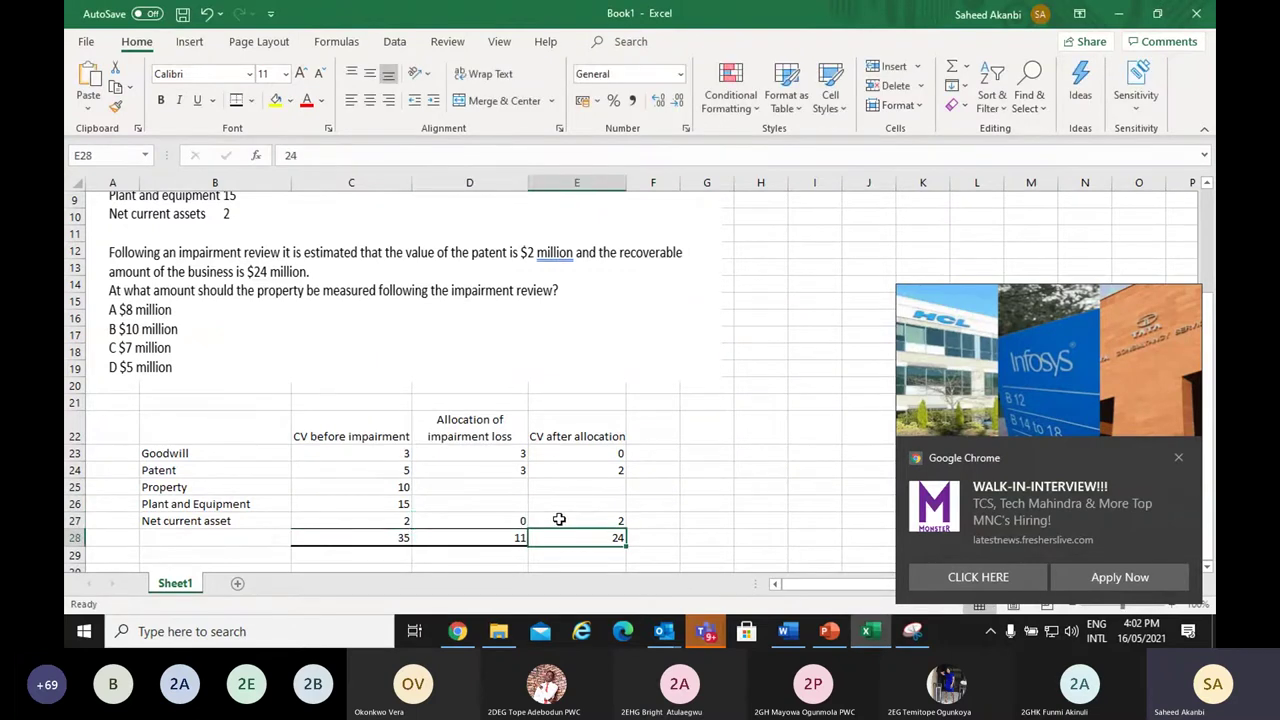
Enter the formula =10/25 in D25 for the Property's share of the impairment loss
left_click(393, 488)
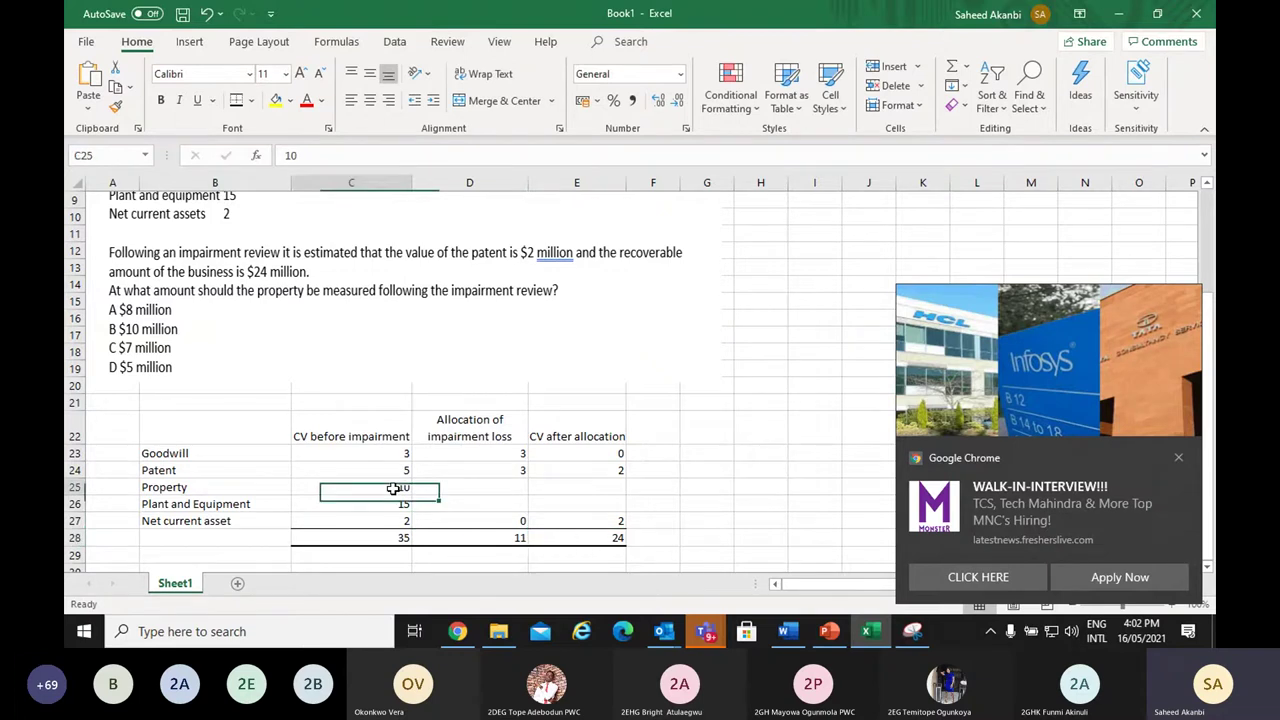
left_click_drag(393, 488, 393, 500)
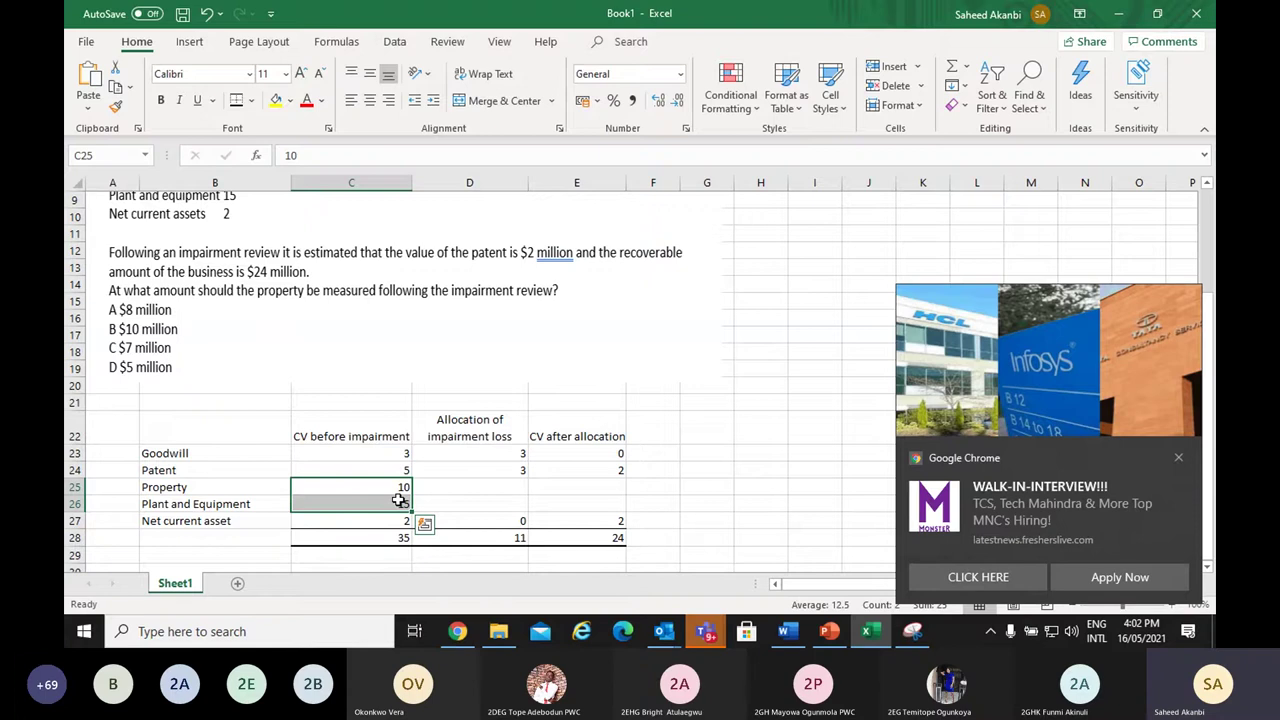
left_click(449, 483)
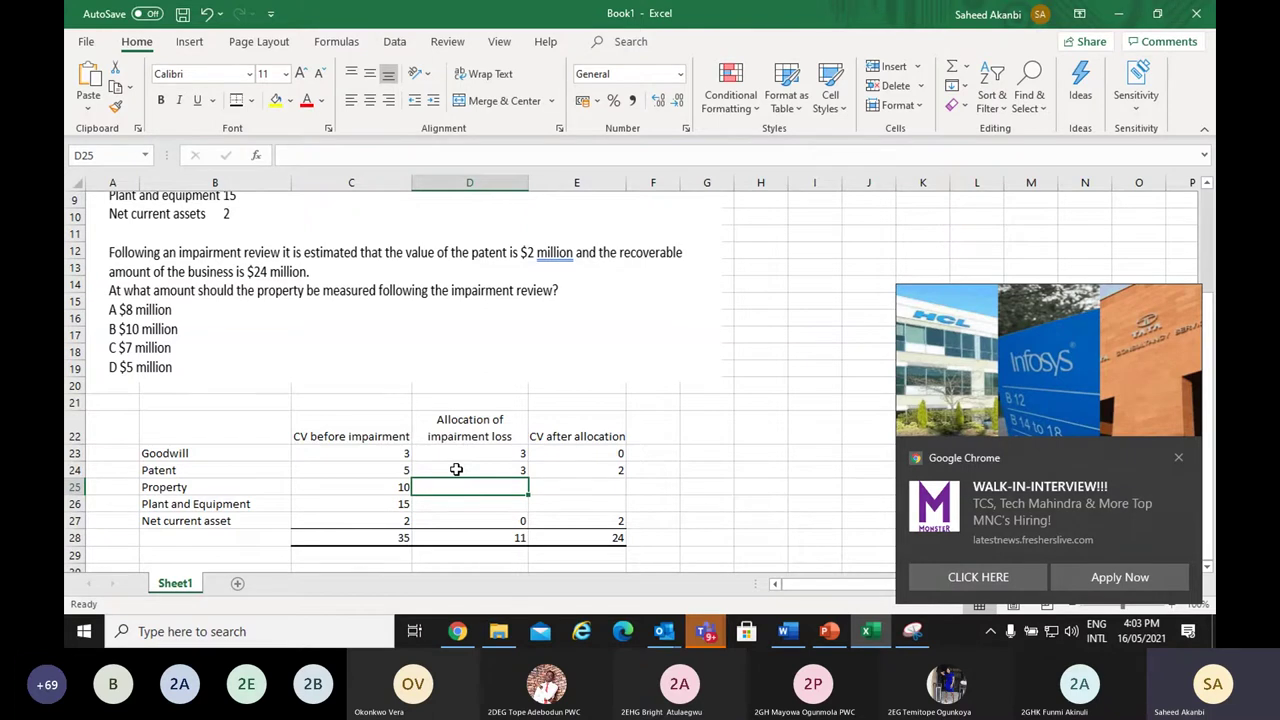
type("=")
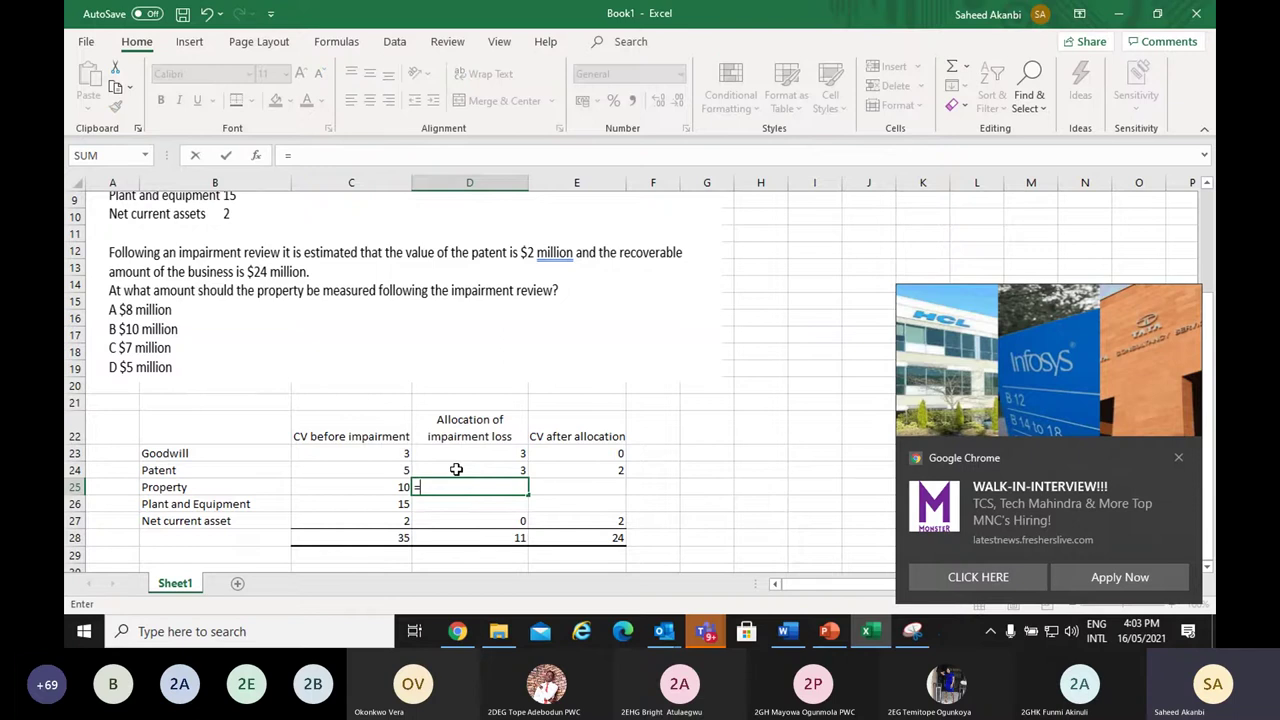
type("10")
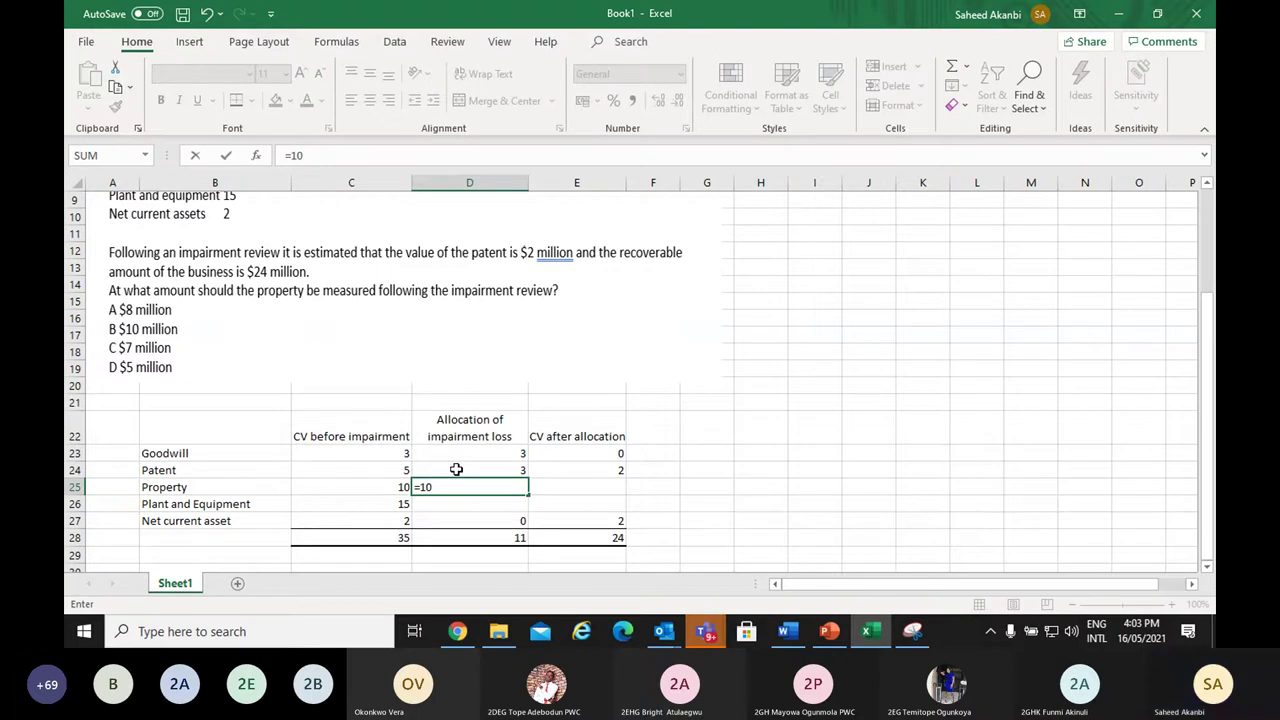
type("/25")
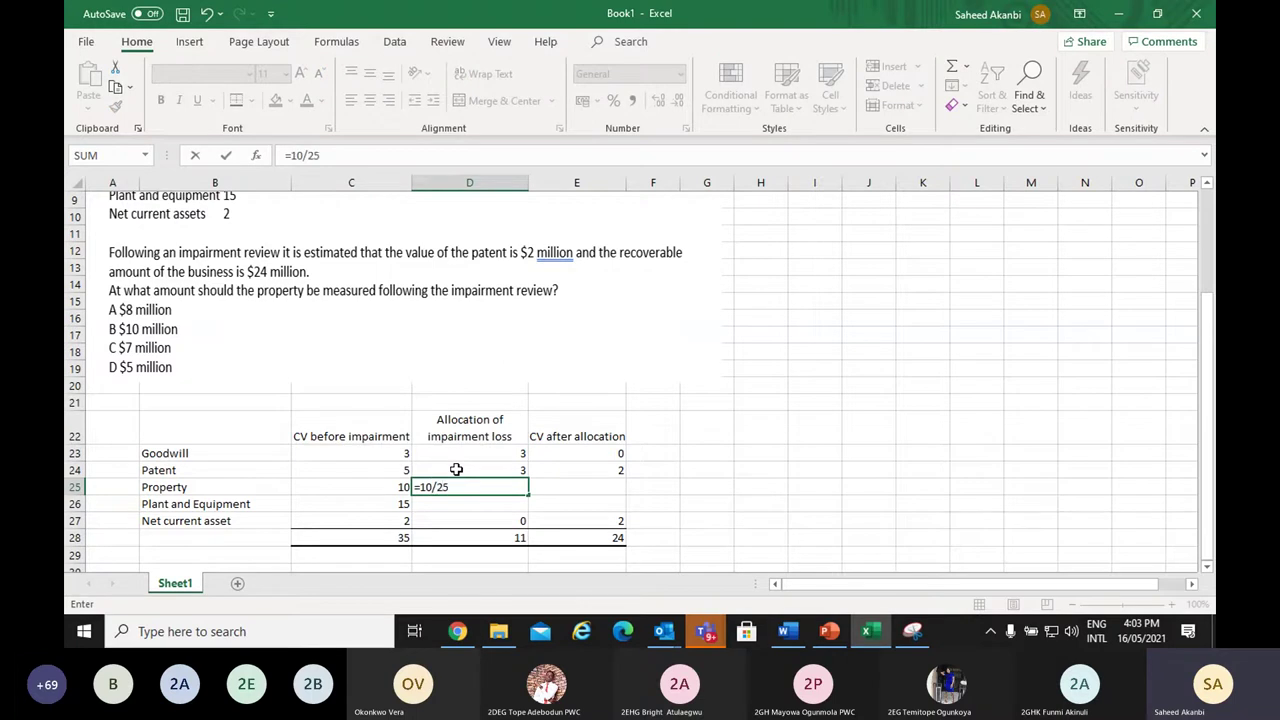
key("Return")
key("Down")
key("Down")
type("8")
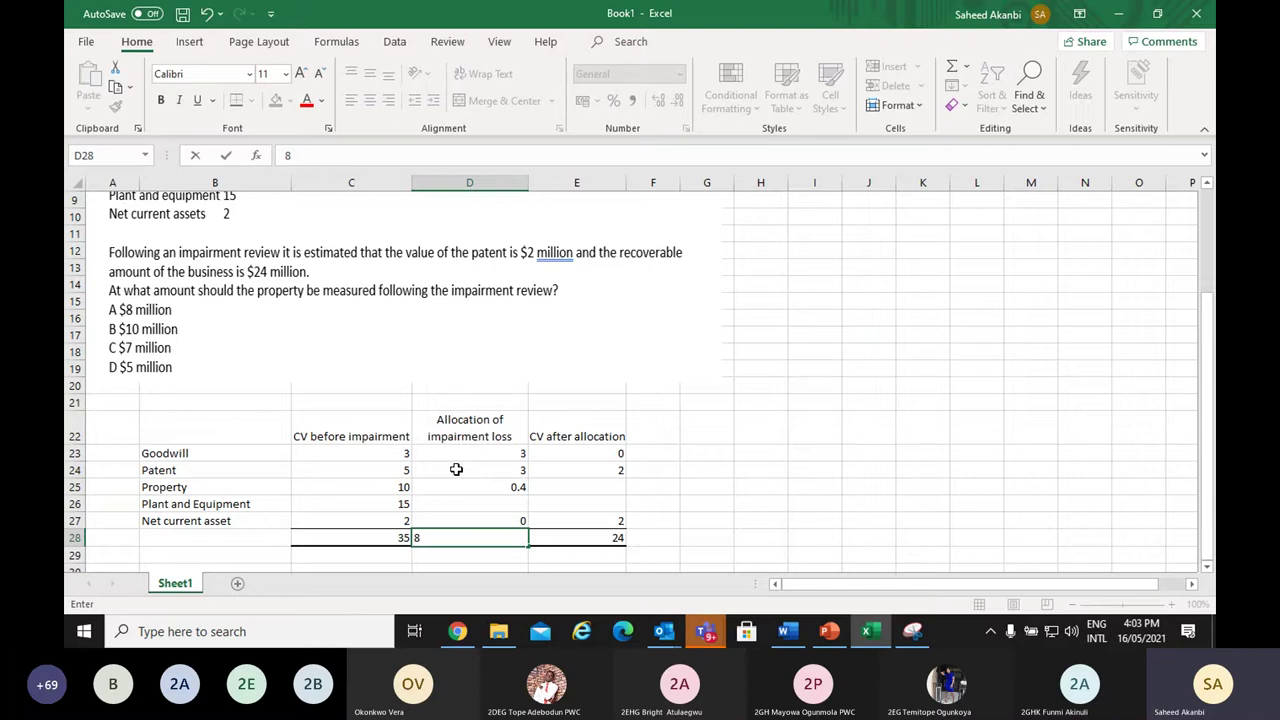
key("Escape")
left_click(515, 487)
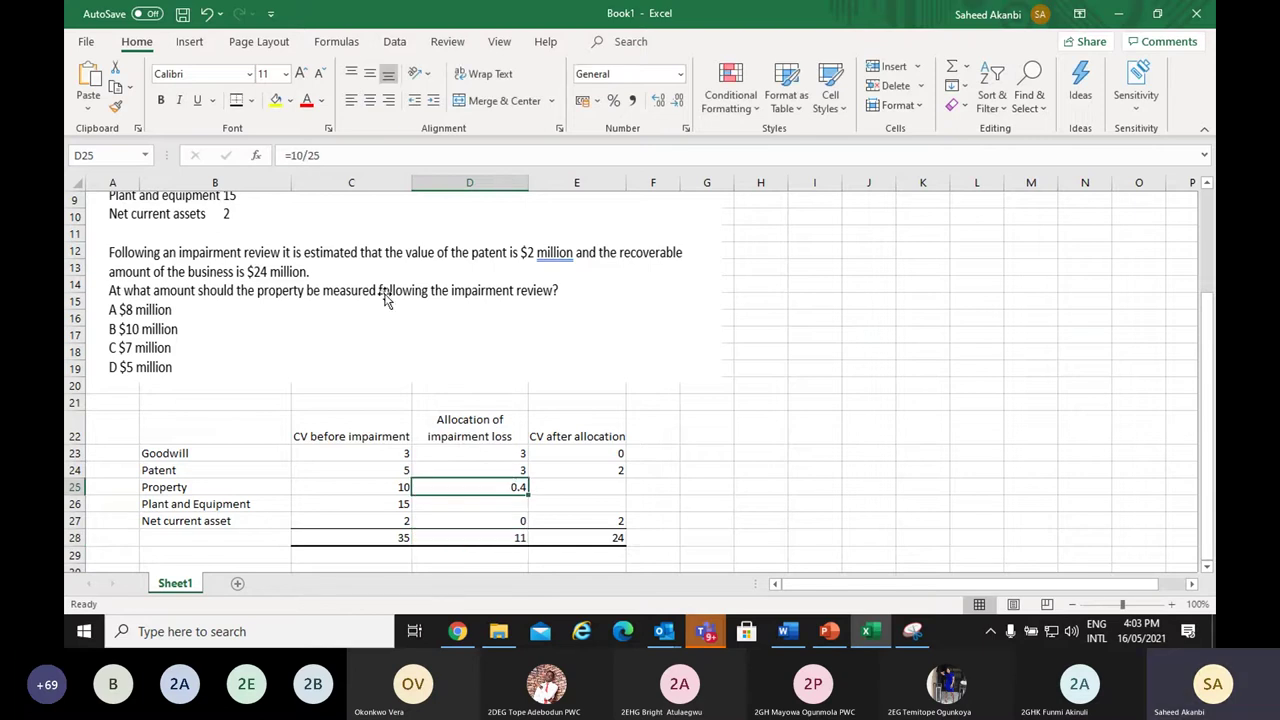
left_click(347, 158)
key("Return")
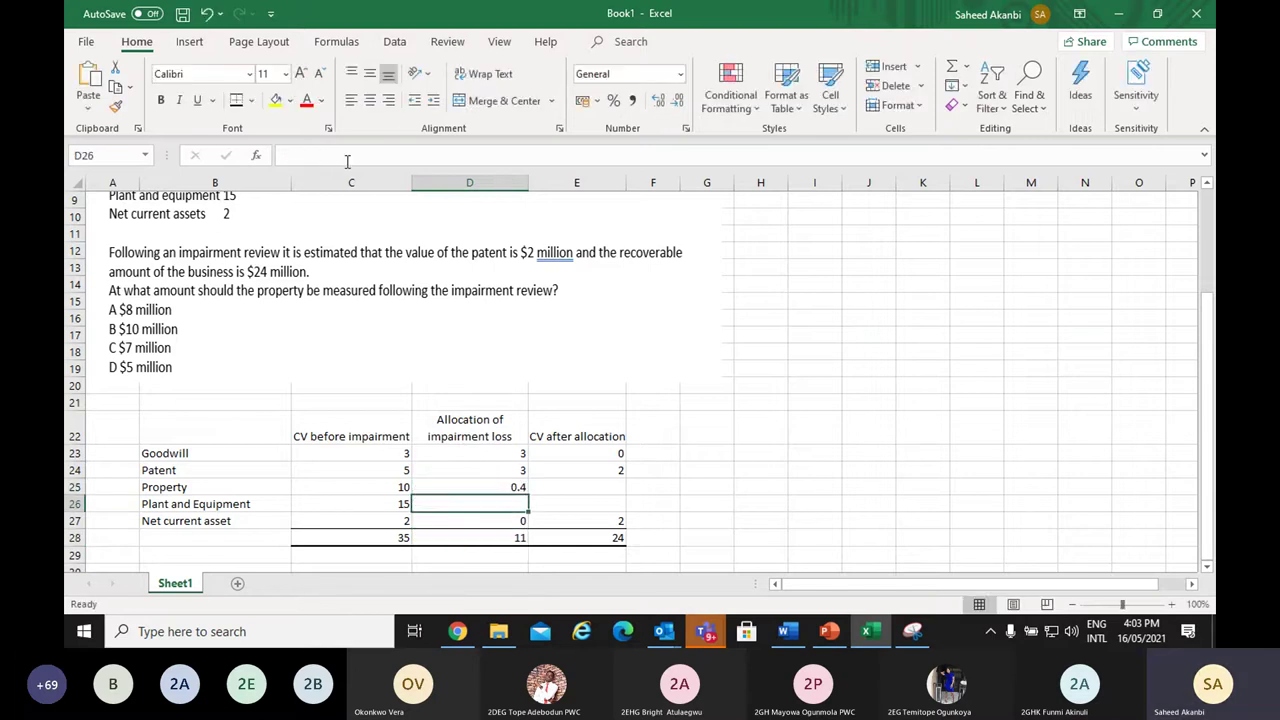
key("Down")
key("Down")
left_click(492, 504)
left_click(505, 488)
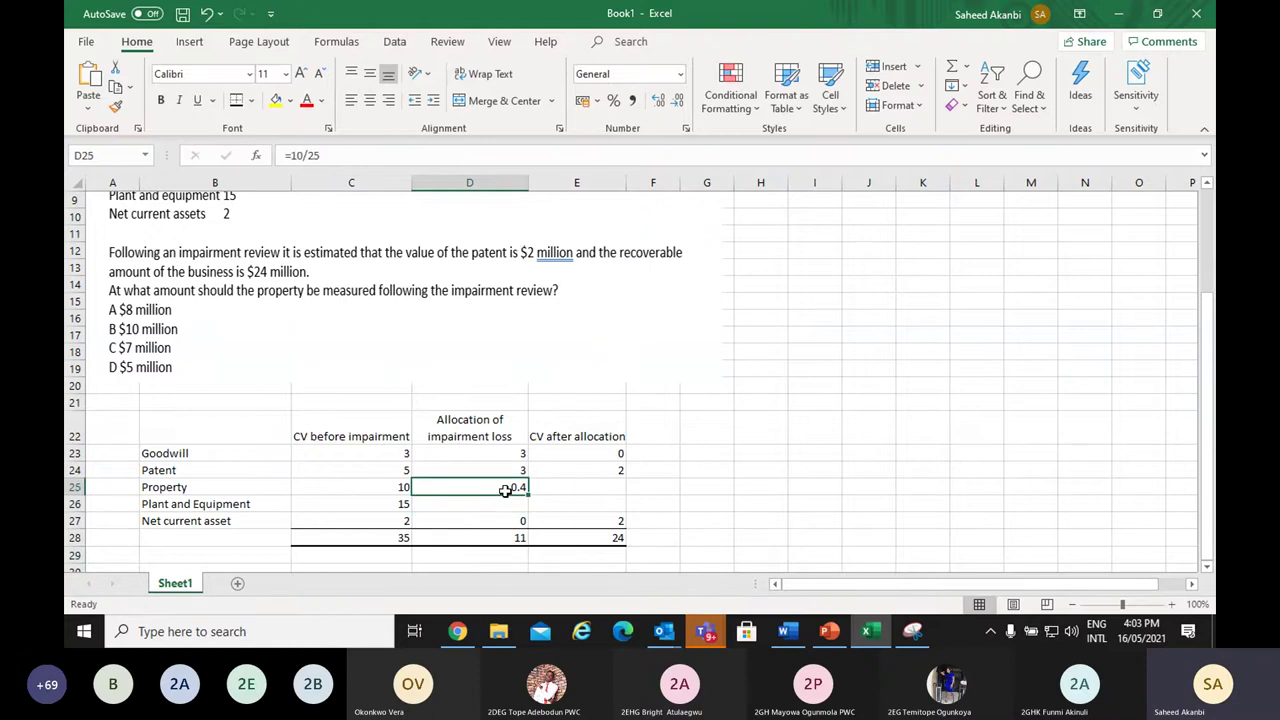
key("Down")
left_click(505, 488)
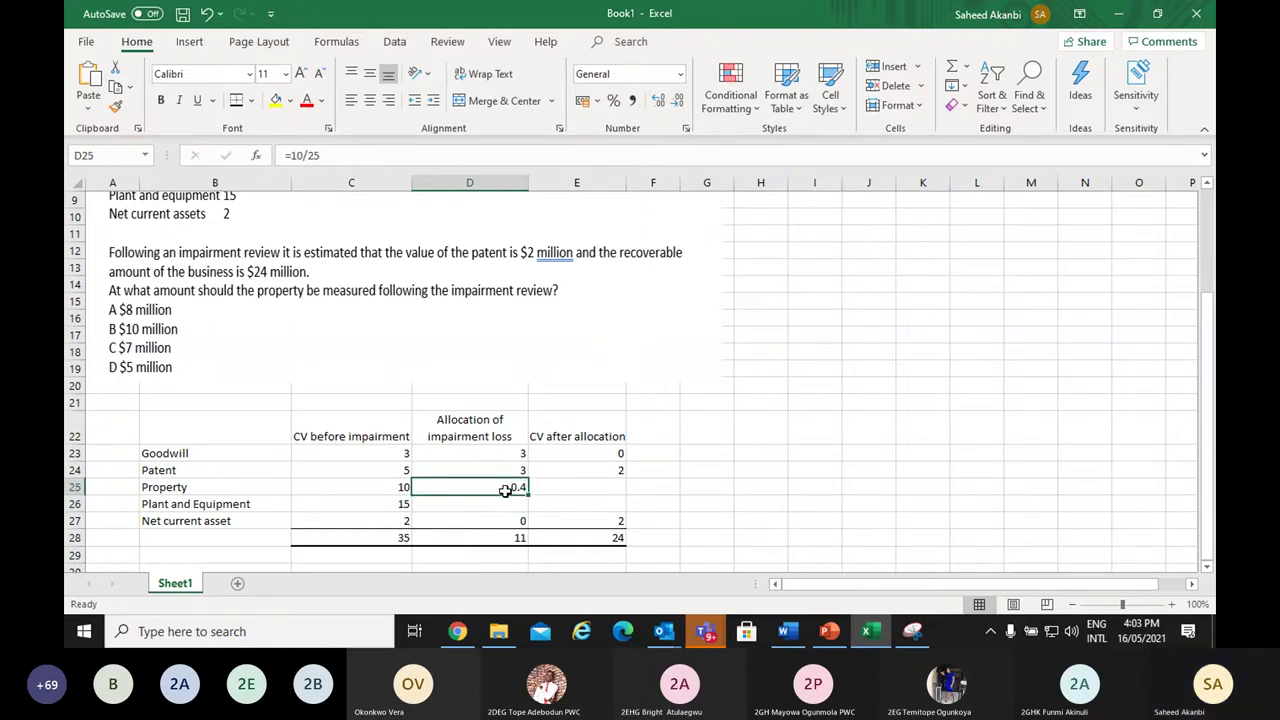
double_click(505, 488)
key("Return")
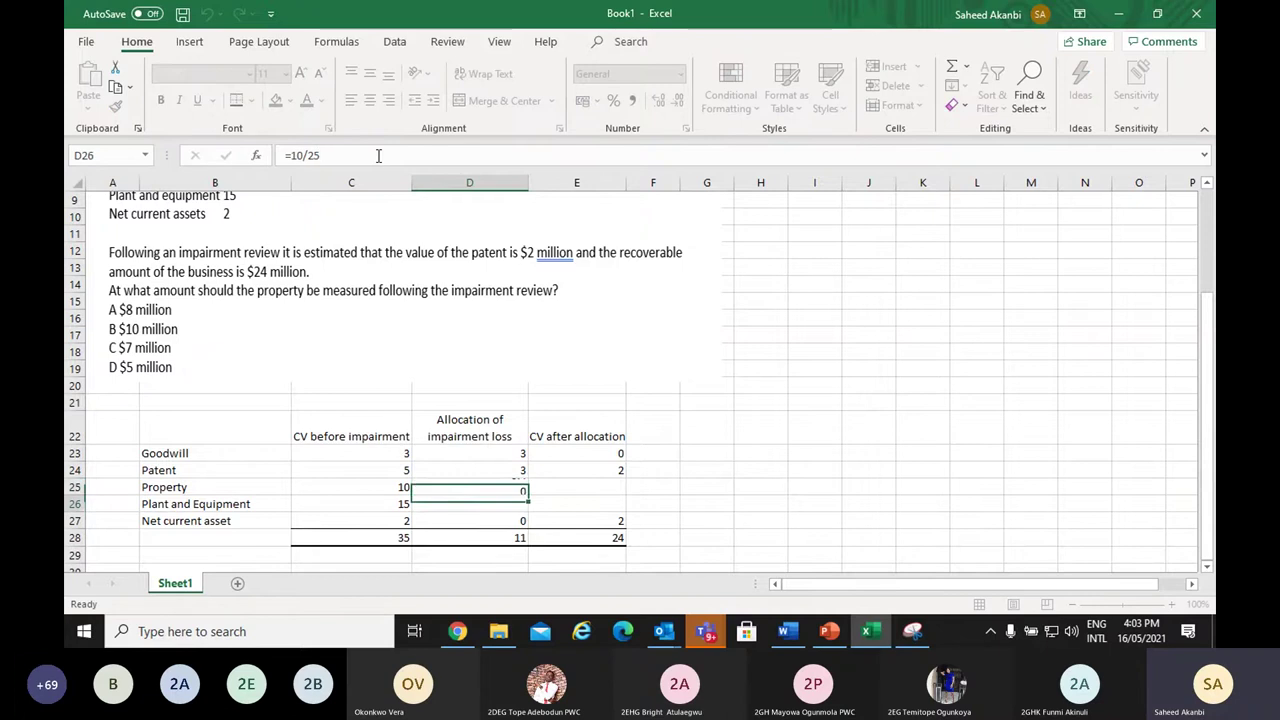
key("Down")
key("Down")
scroll(437, 338, "down", 3)
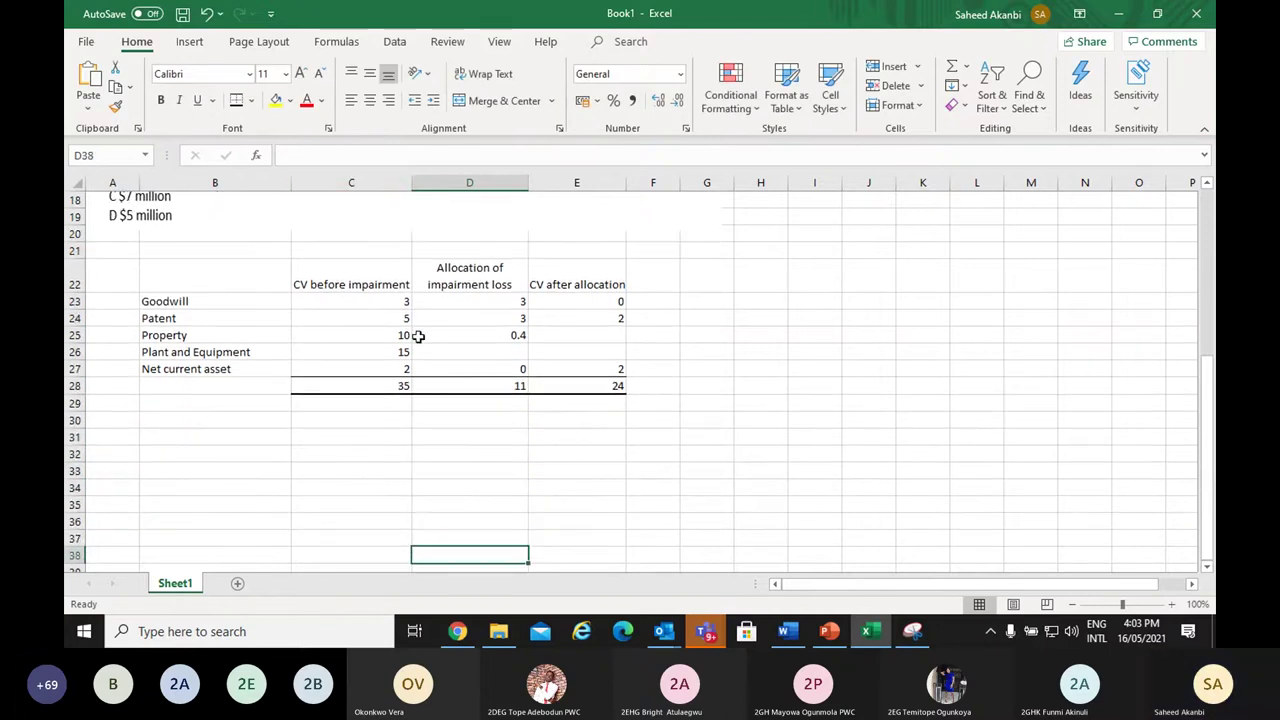
Extend the Property's impairment loss formula in D25 to =10/25*5
left_click(437, 338)
left_click(331, 156)
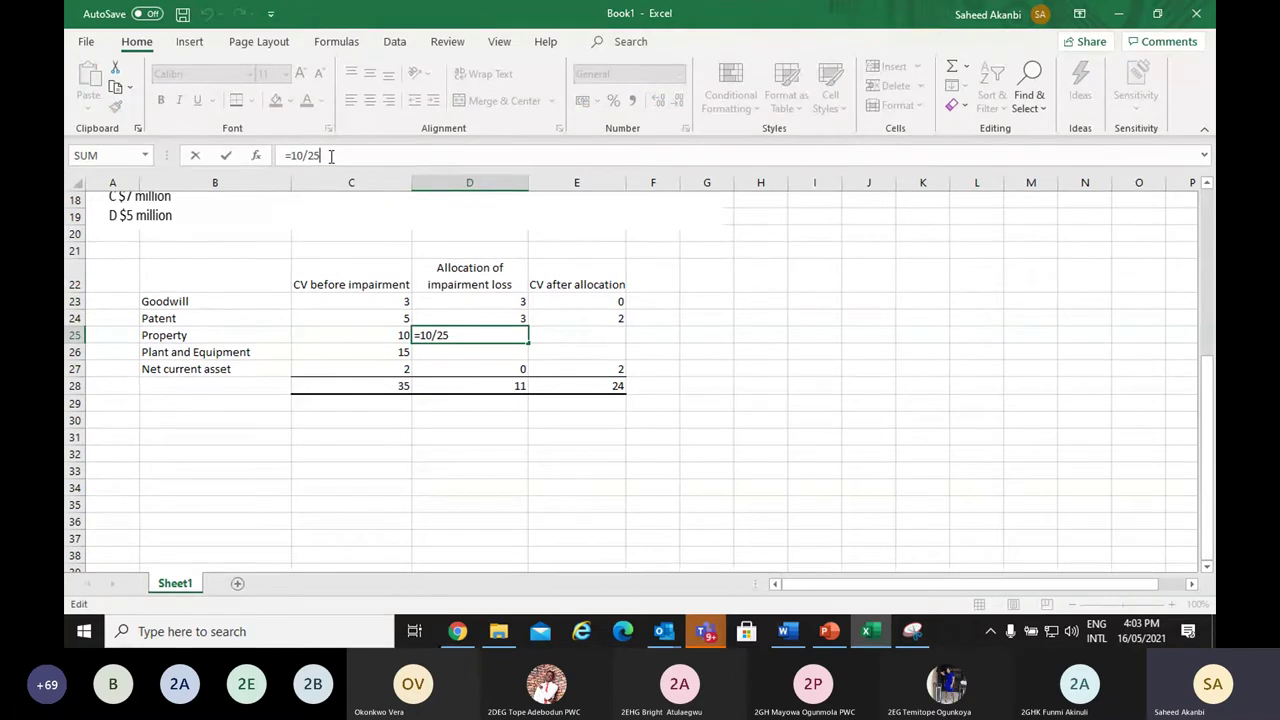
type("*")
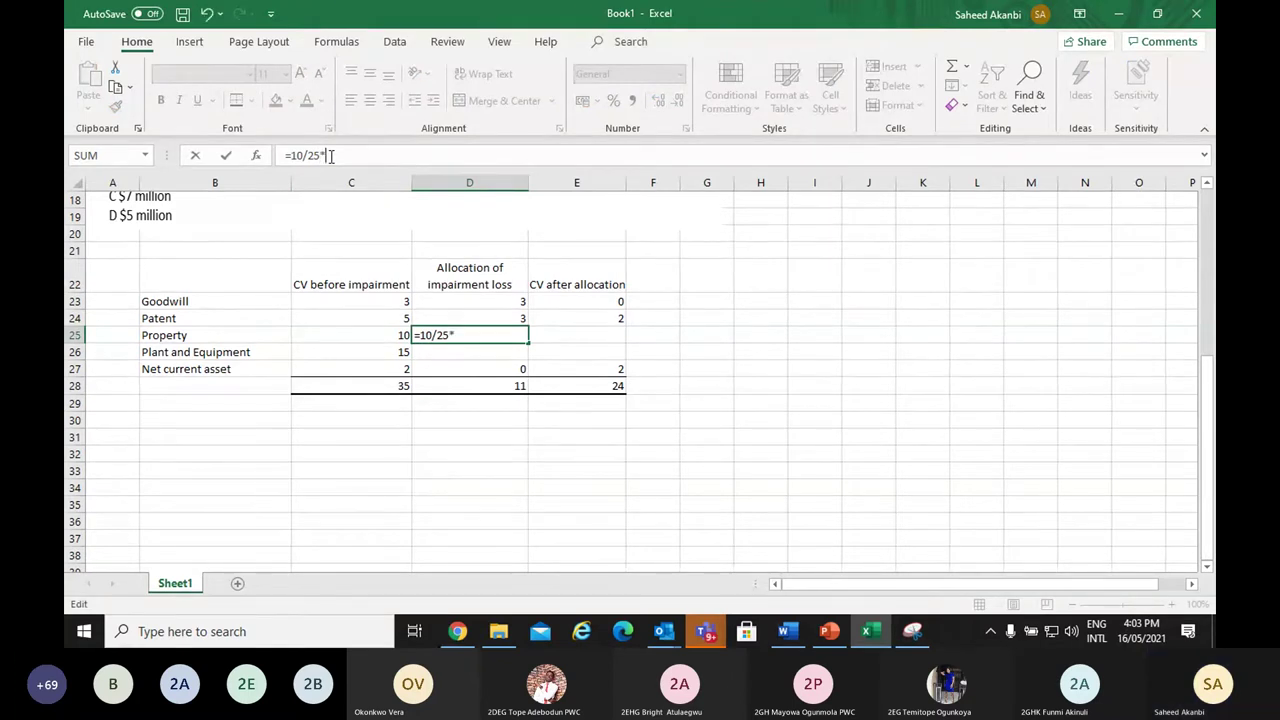
type("5")
key("Return")
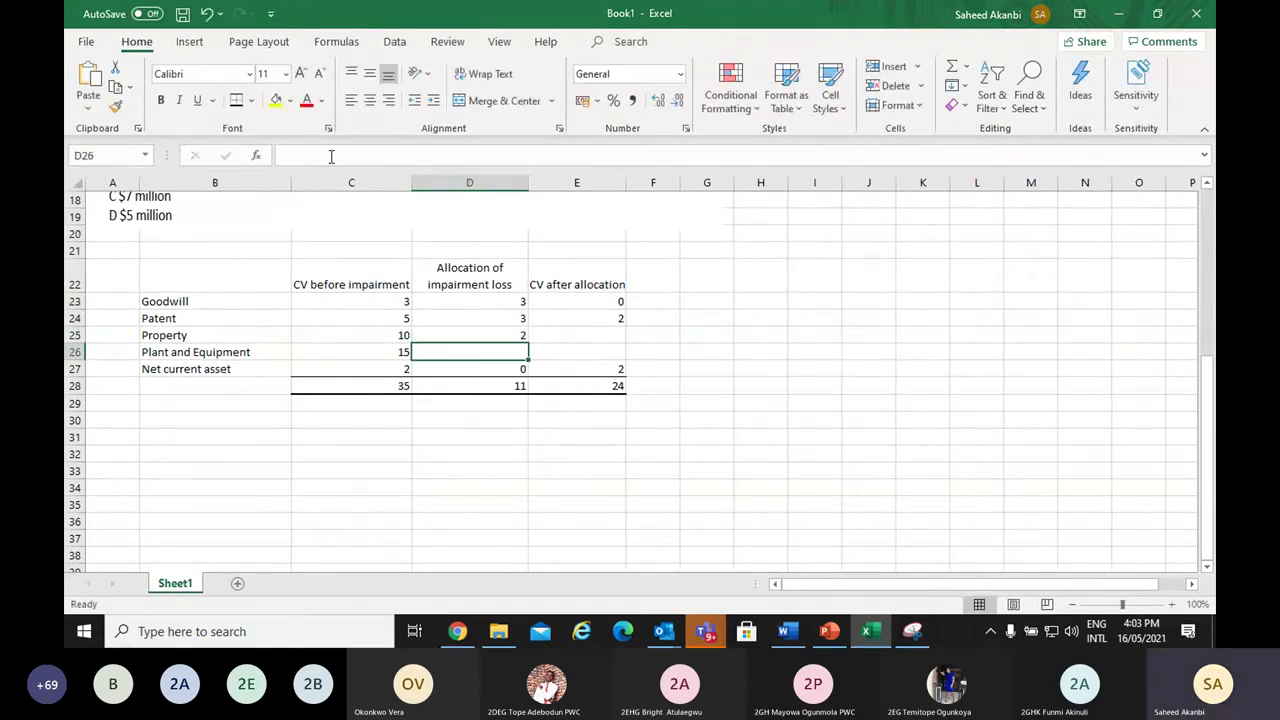
Calculate the Property's CV after allocation in E25 with the formula =C25-D25
left_click(606, 333)
type("=")
key("Left")
key("Left")
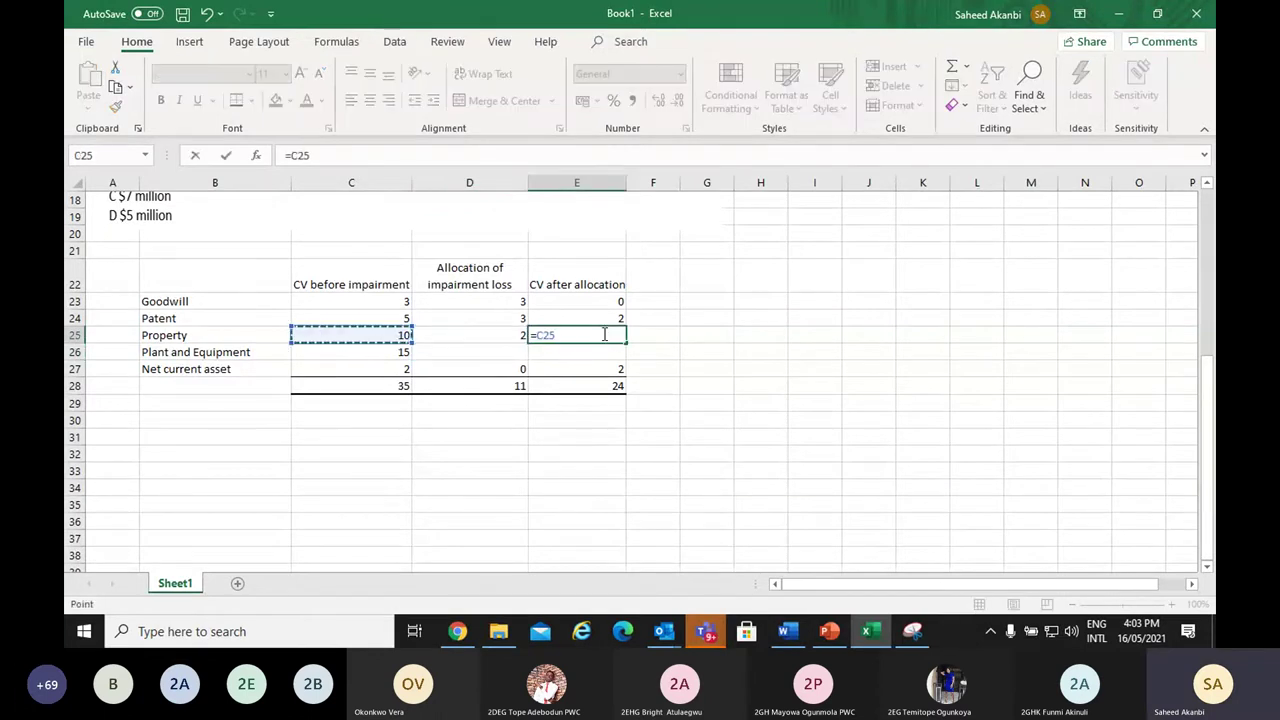
type("-")
key("Left")
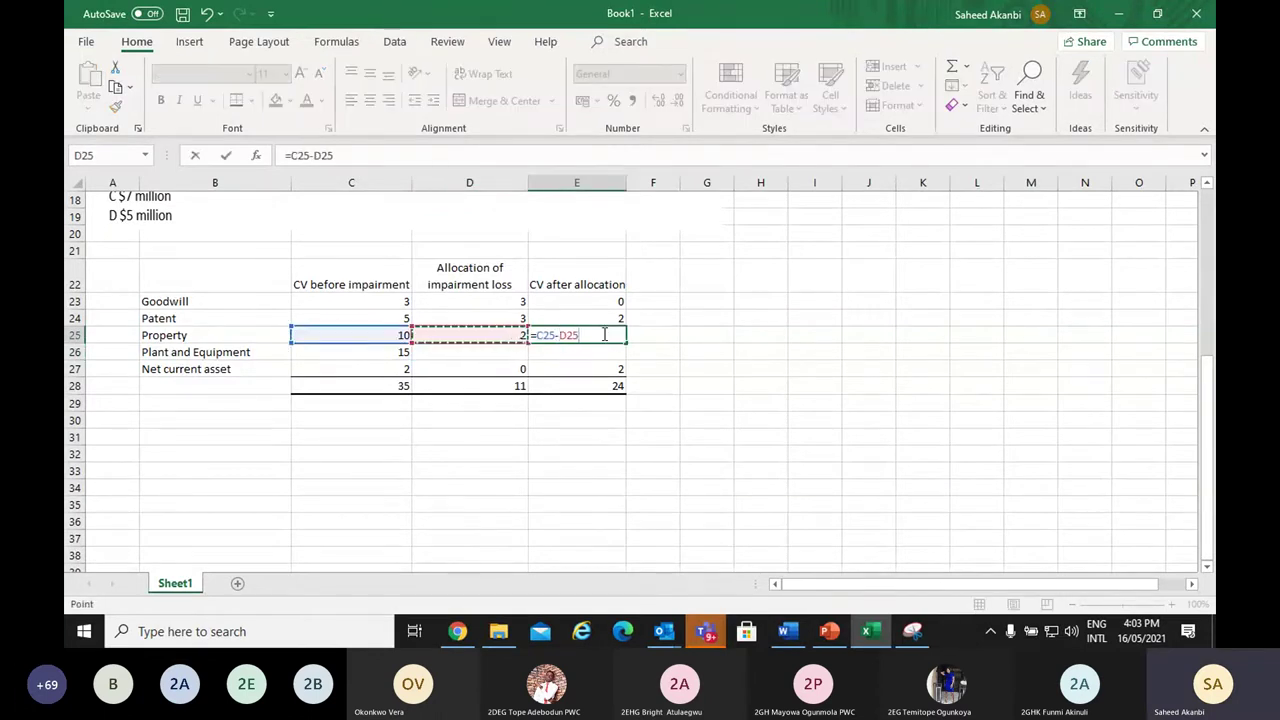
key("Return")
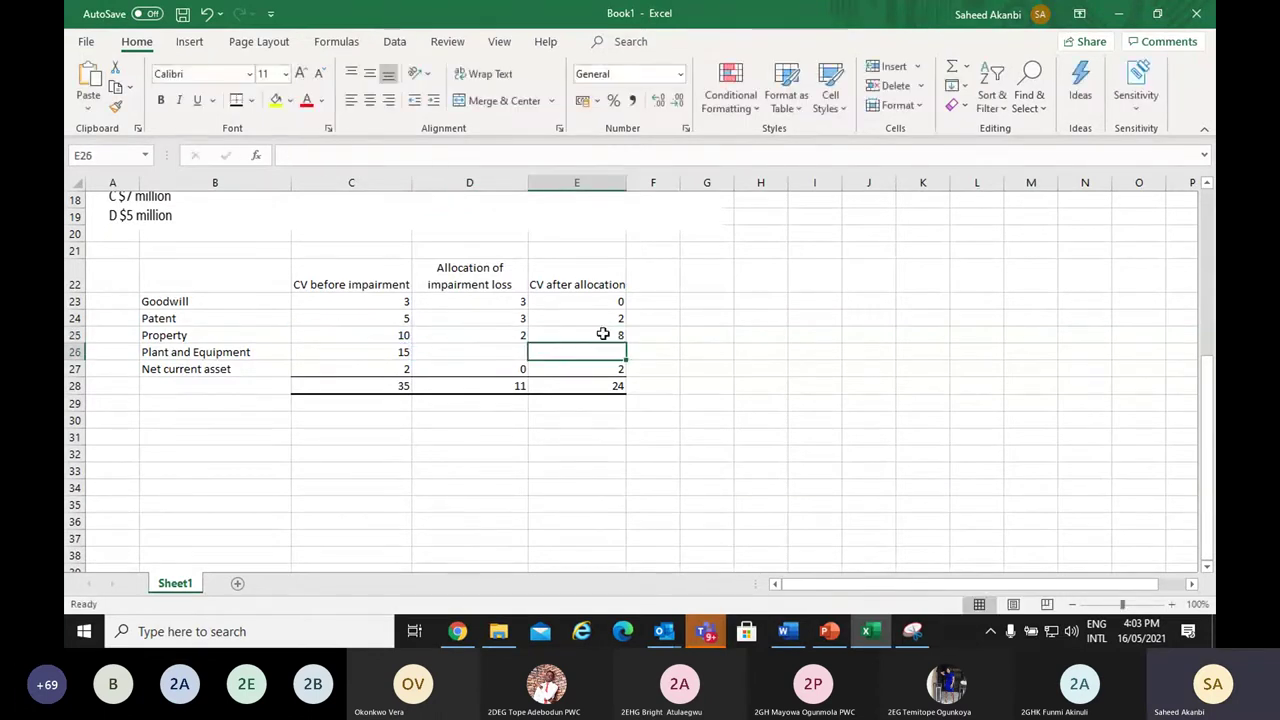
Enter the formula =15/25*5 in D26 for the Plant and Equipment's share of the impairment loss
left_click(513, 352)
type("=15/25*")
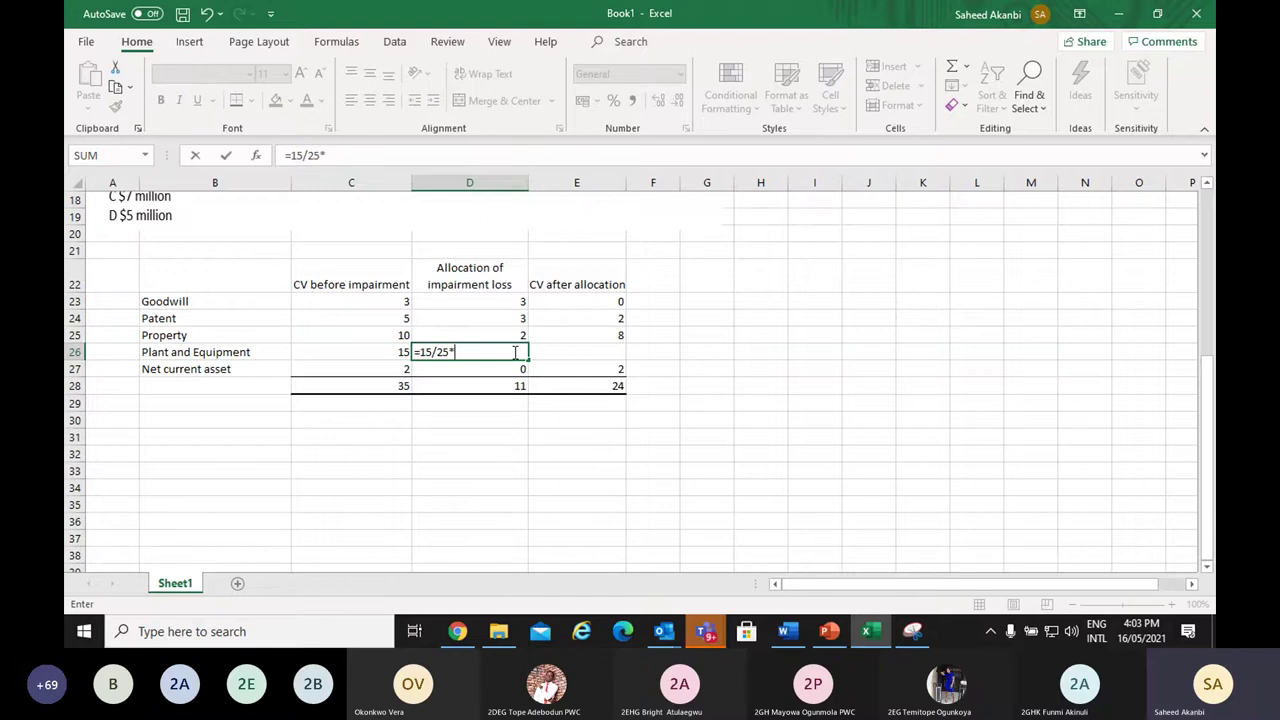
type("5")
key("Return")
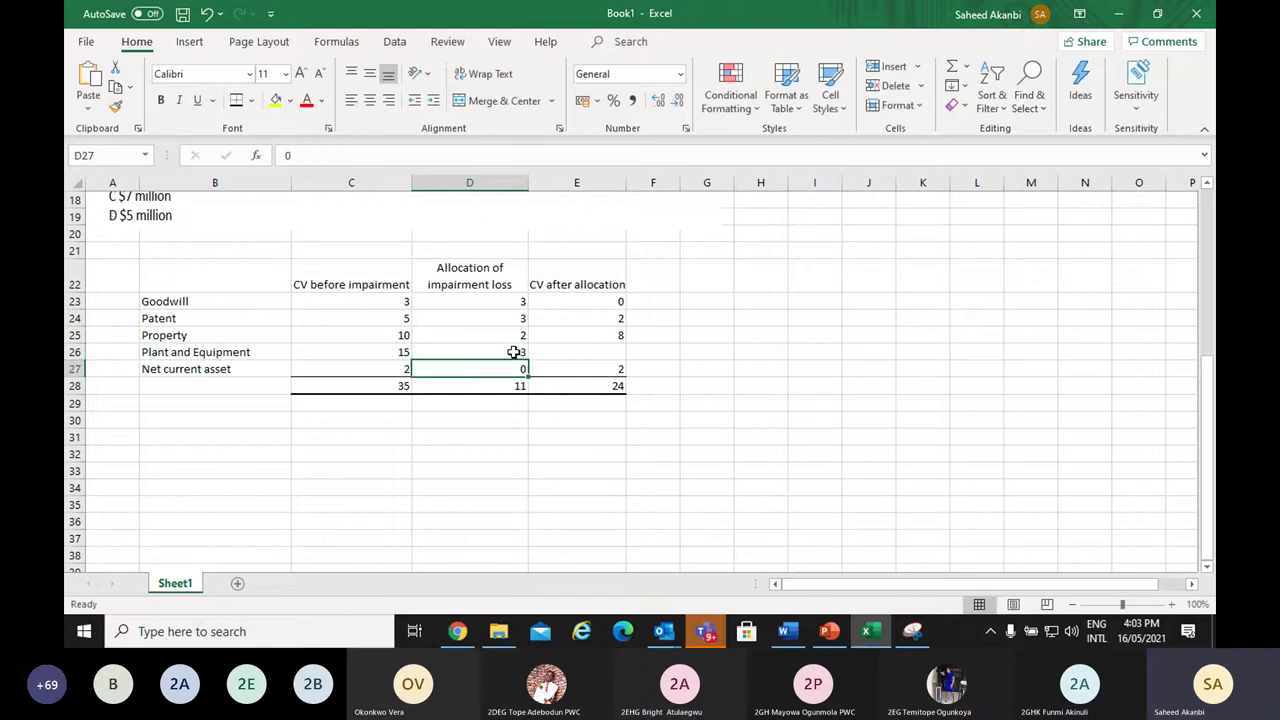
Calculate the Plant and Equipment's CV after allocation in E26 with the formula =C26-D26
left_click(607, 349)
type("=")
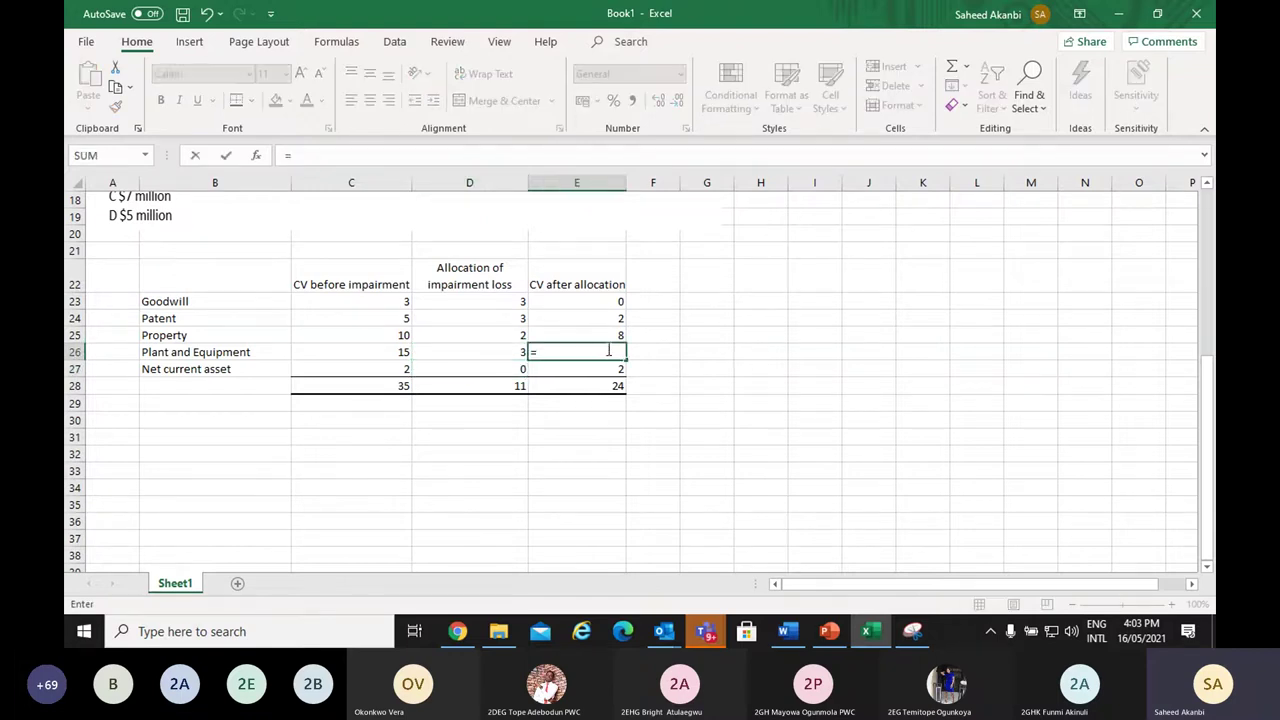
left_click(375, 351)
type("-")
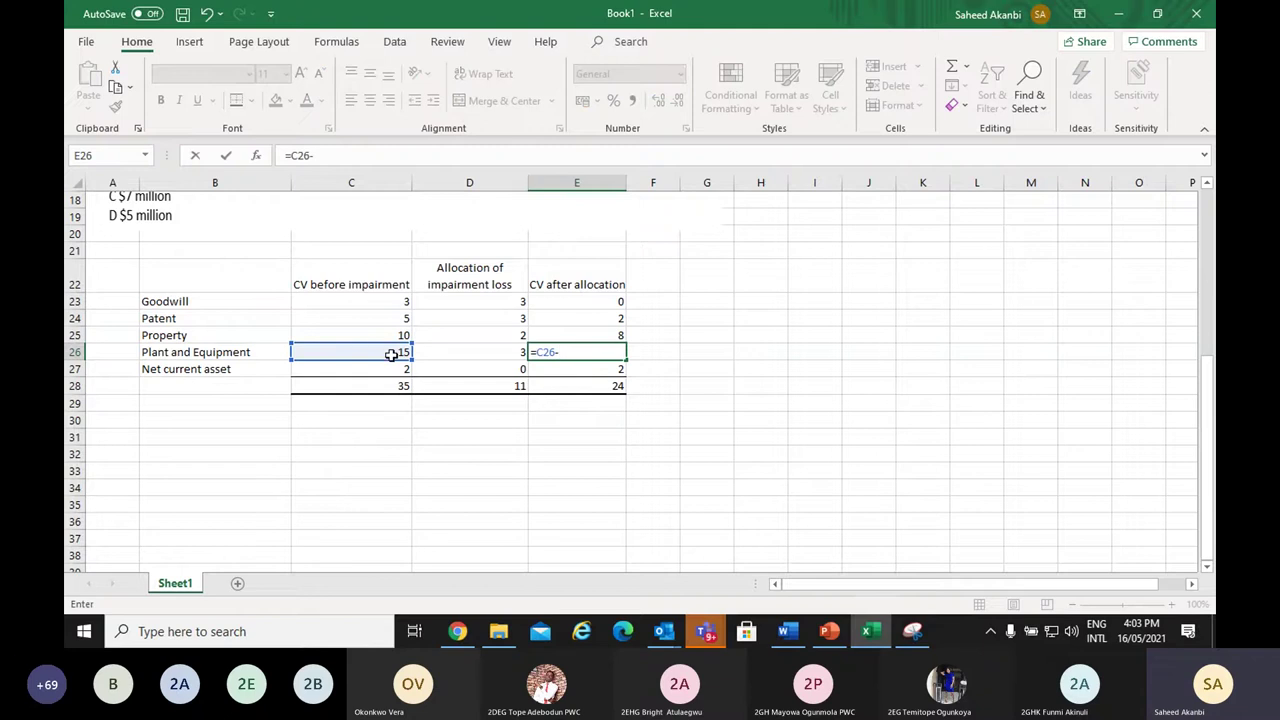
left_click(464, 350)
key("Return")
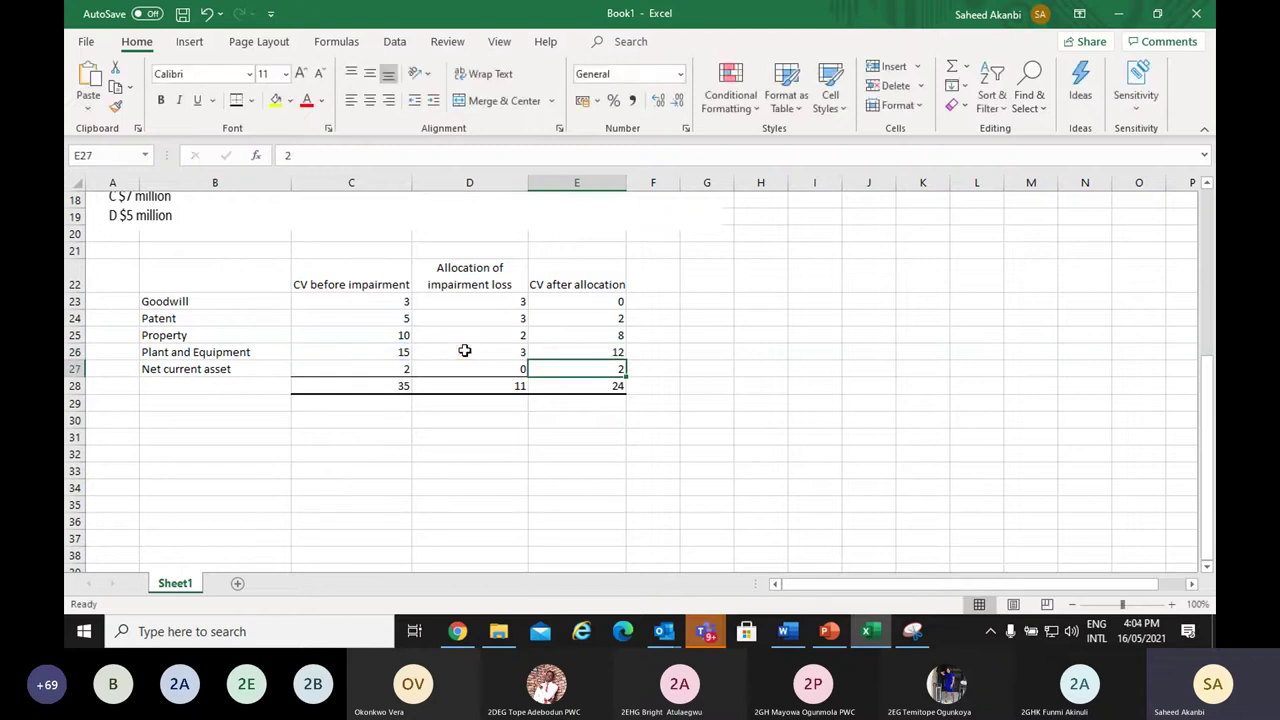
Check the sums of D23:D27 and E23:E27 against their column totals and review the question's answer options
left_click_drag(503, 304, 503, 367)
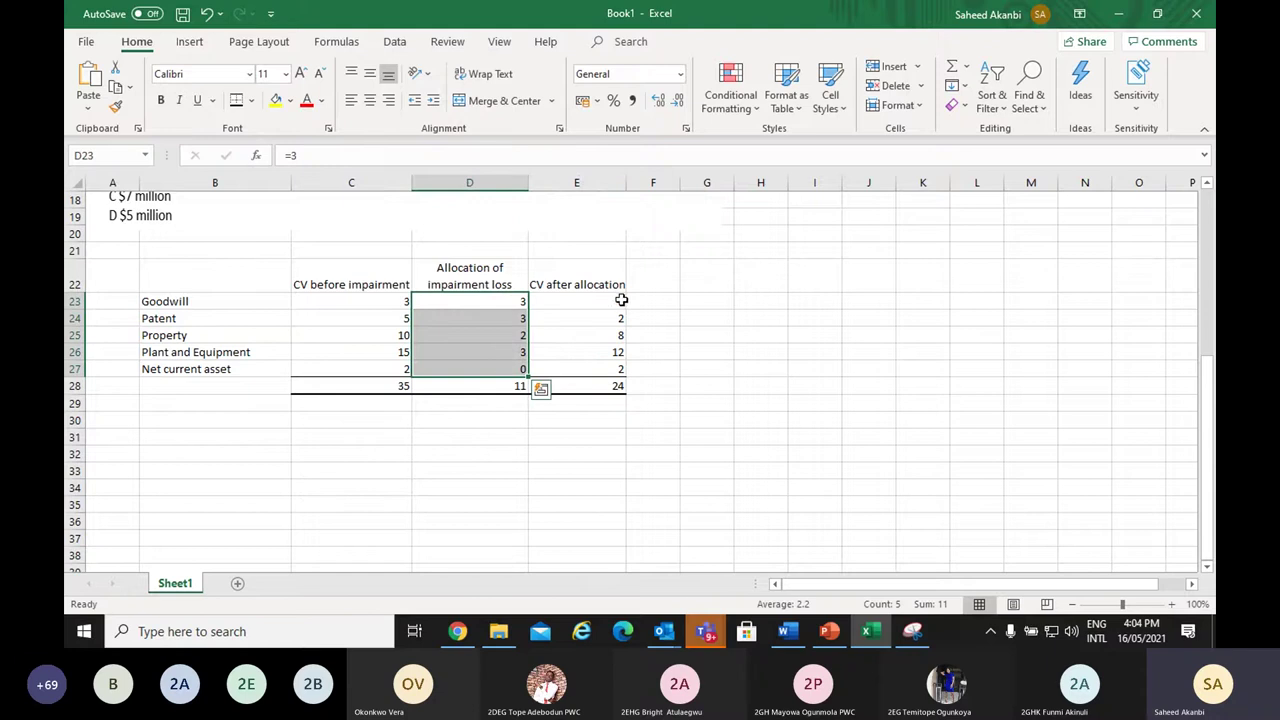
left_click_drag(617, 300, 607, 367)
left_click(620, 455)
left_click_drag(1212, 376, 1210, 338)
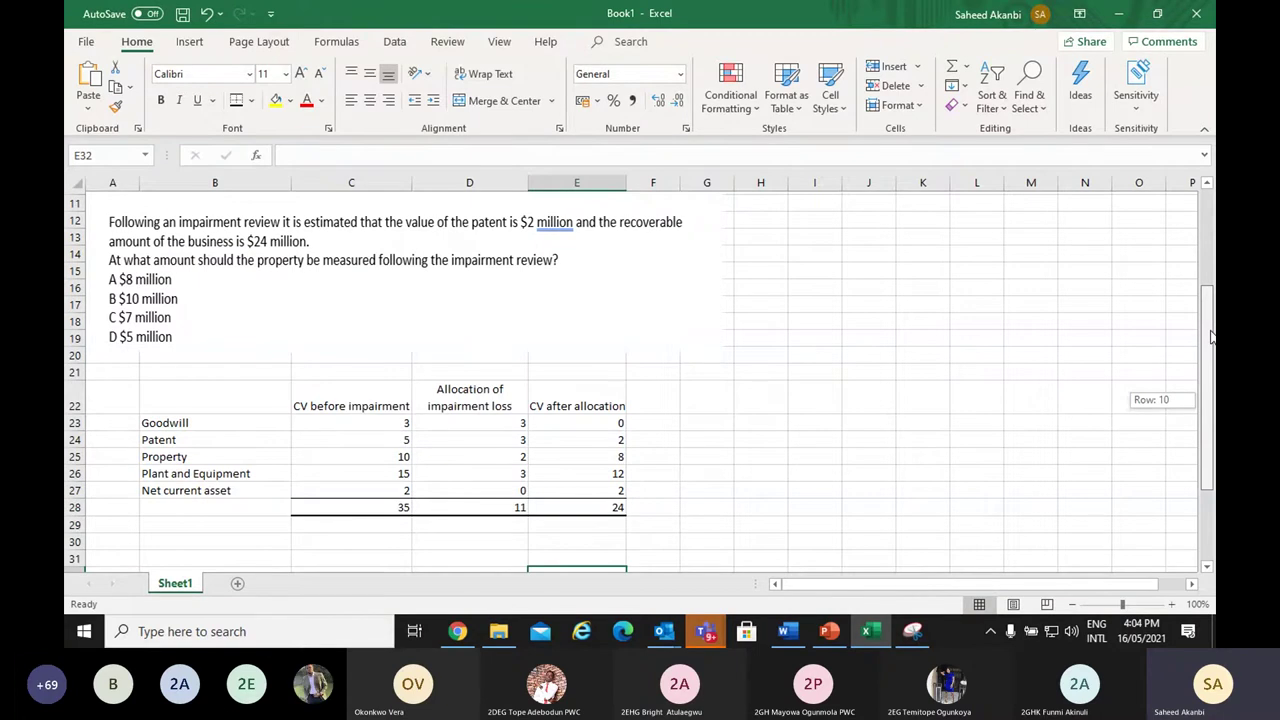
left_click_drag(1210, 338, 1210, 382)
Highlight the Property row B25:E25 in yellow and make its CV after allocation in E25 bold
left_click_drag(263, 401, 571, 404)
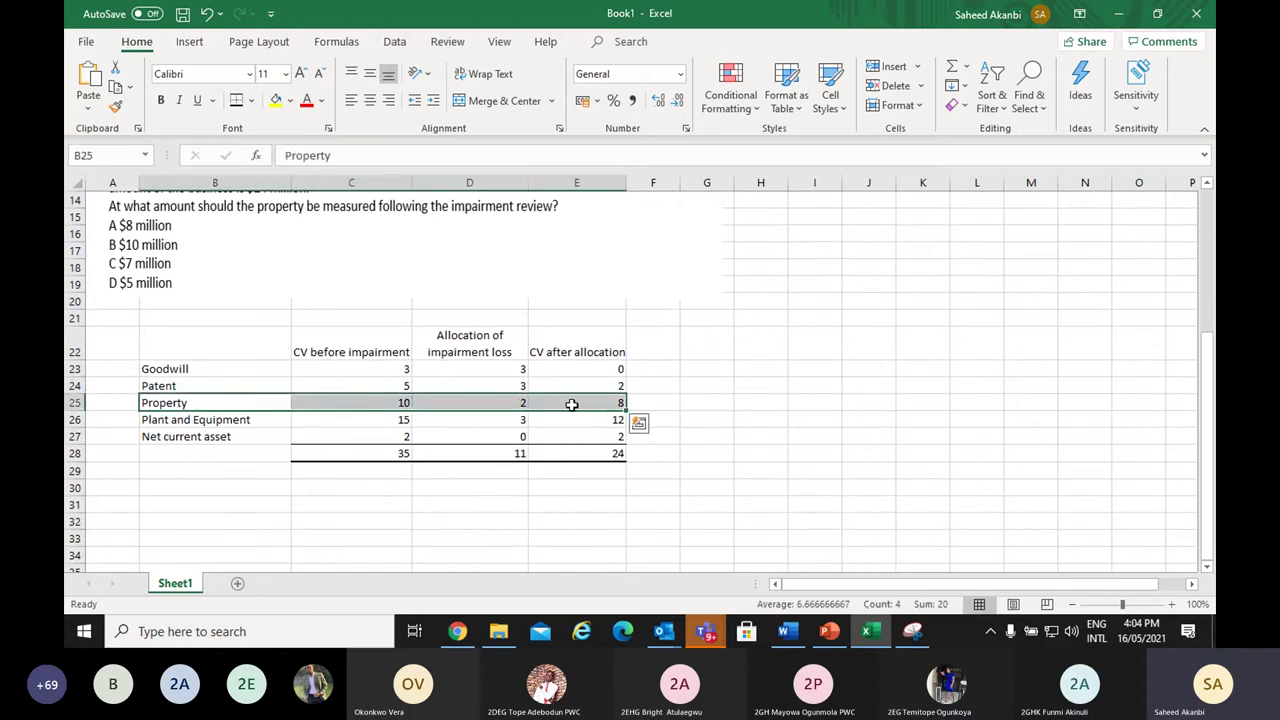
left_click(275, 100)
left_click(791, 335)
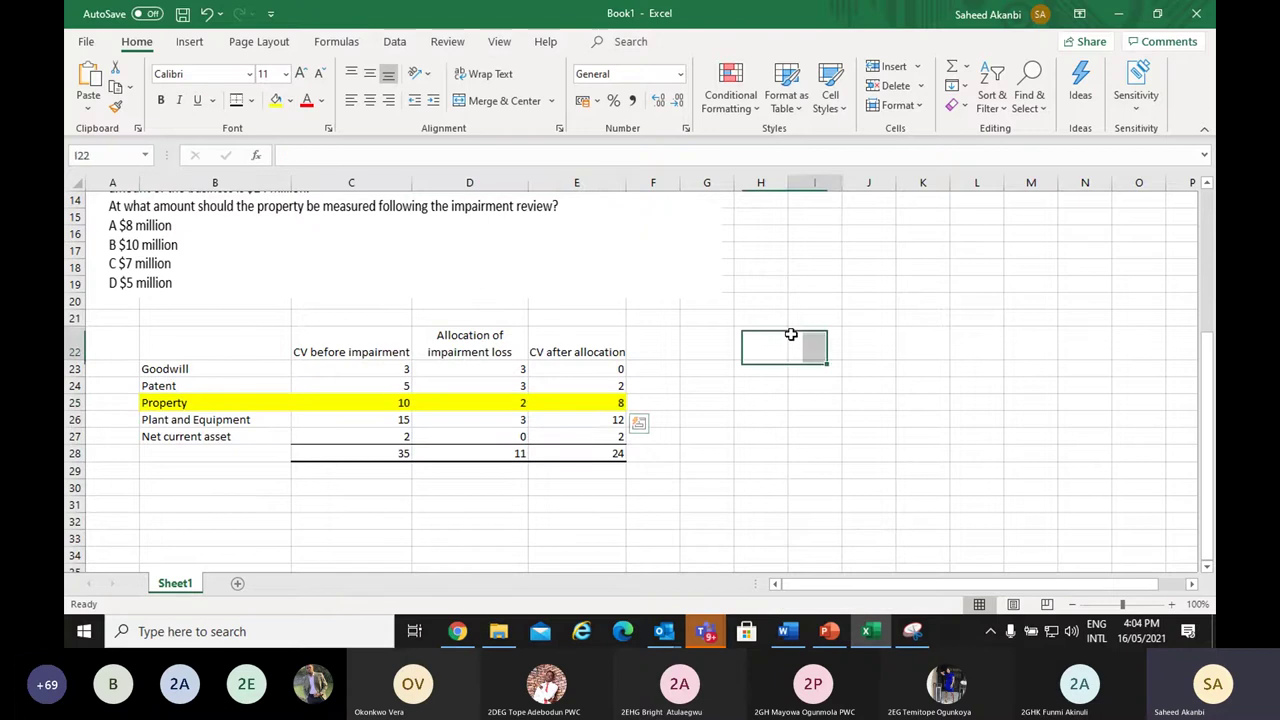
left_click(617, 404)
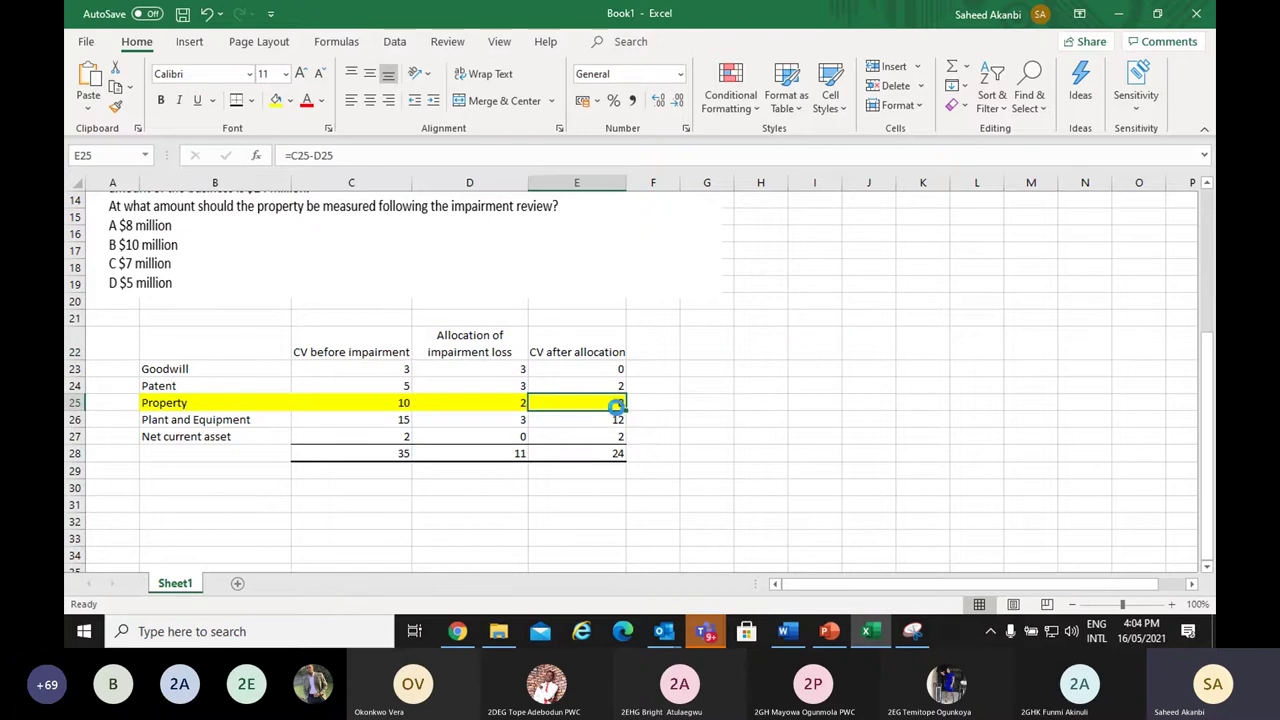
key("ctrl+b")
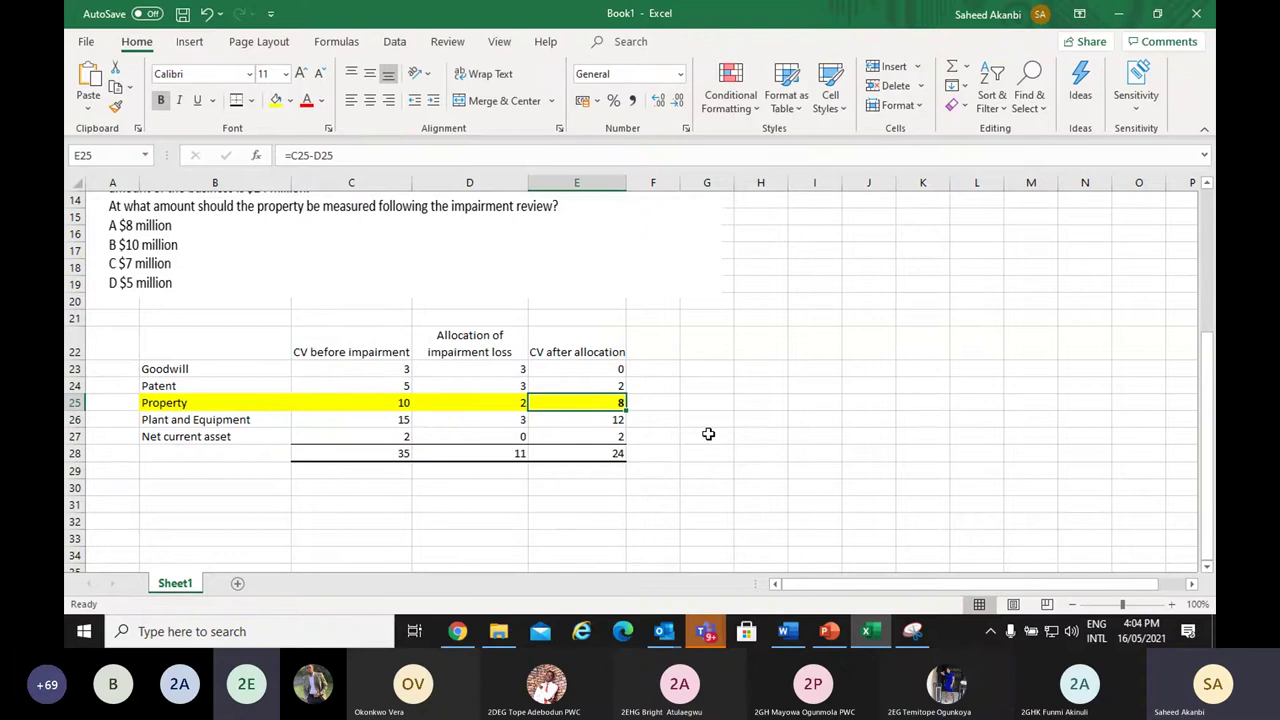
Switch to the FR FINAL REVISION document in Word and capture question 2 on Fyngle, including its answer options, with Snipping Tool
left_click(798, 640)
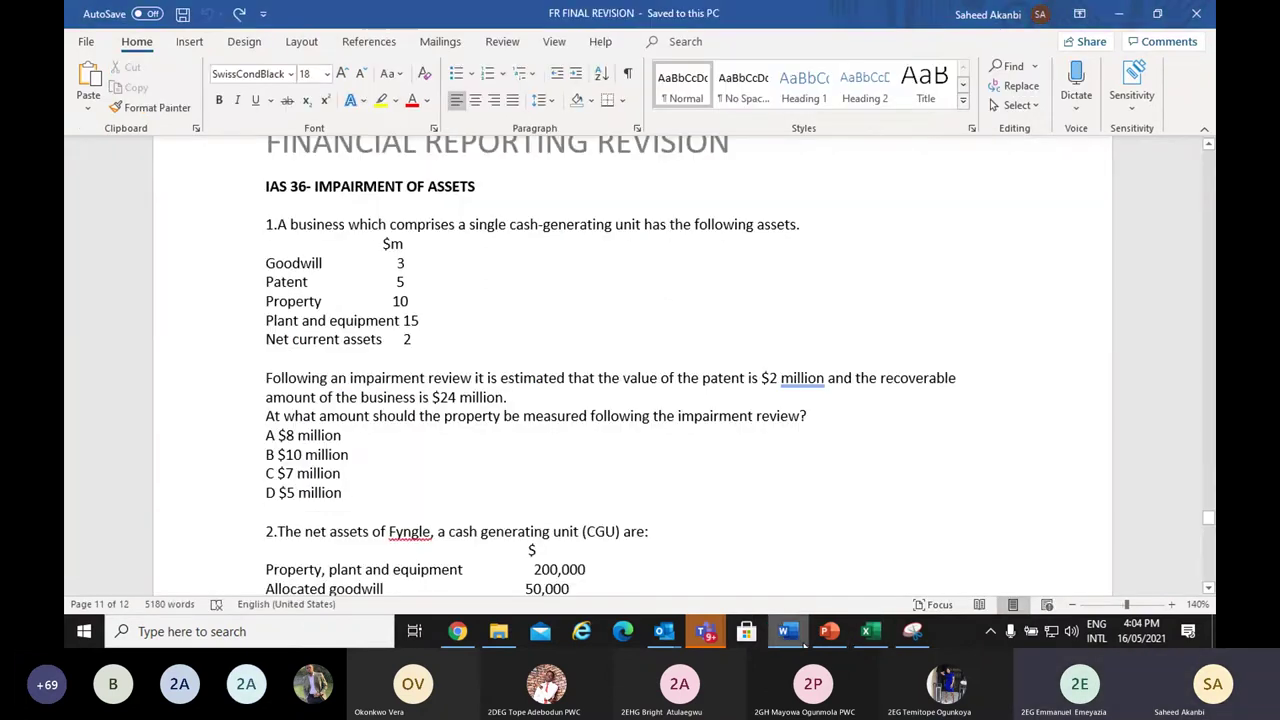
left_click(1209, 589)
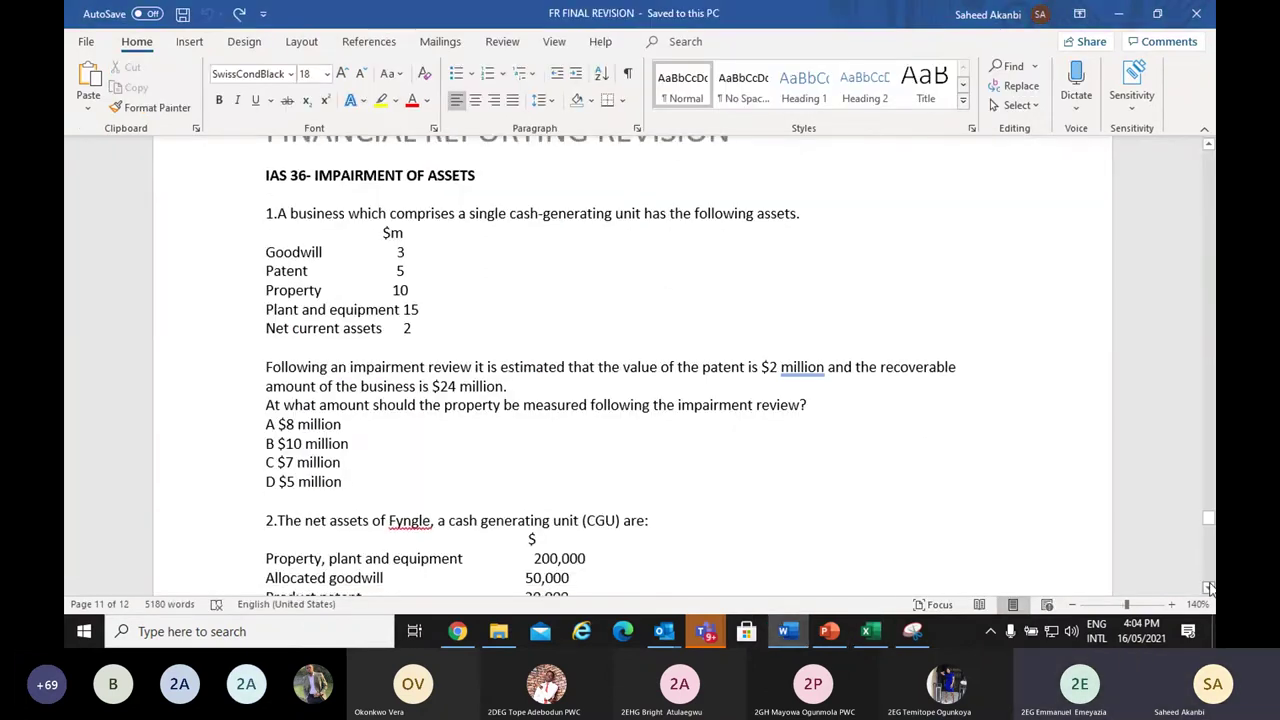
left_click(1209, 589)
left_click(1209, 589)
left_click(1209, 590)
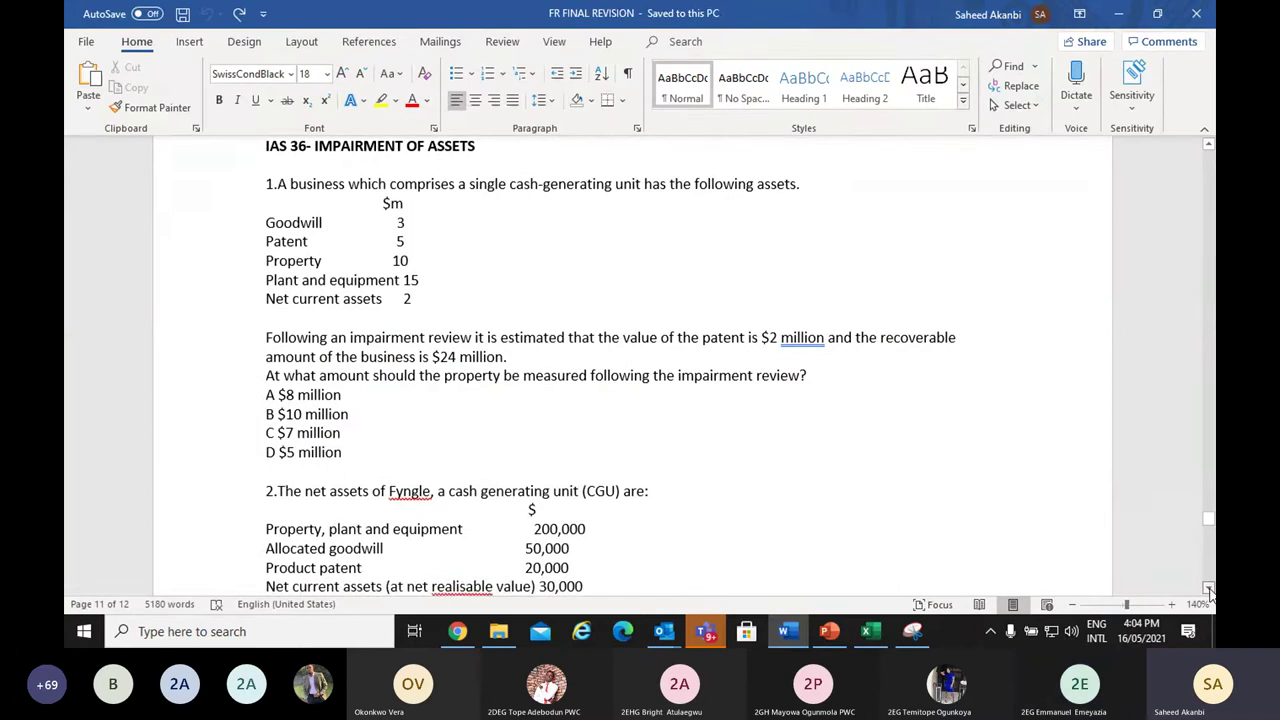
scroll(1209, 590, "down", 5)
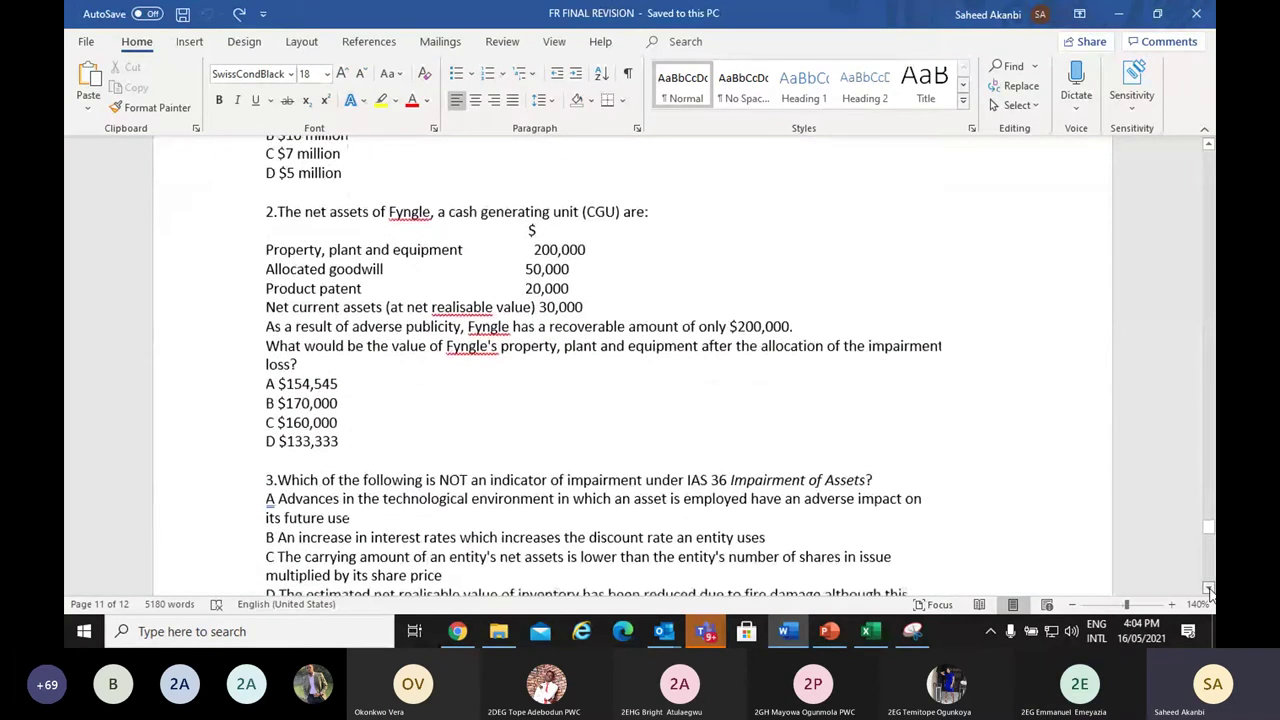
scroll(1209, 590, "down", 1)
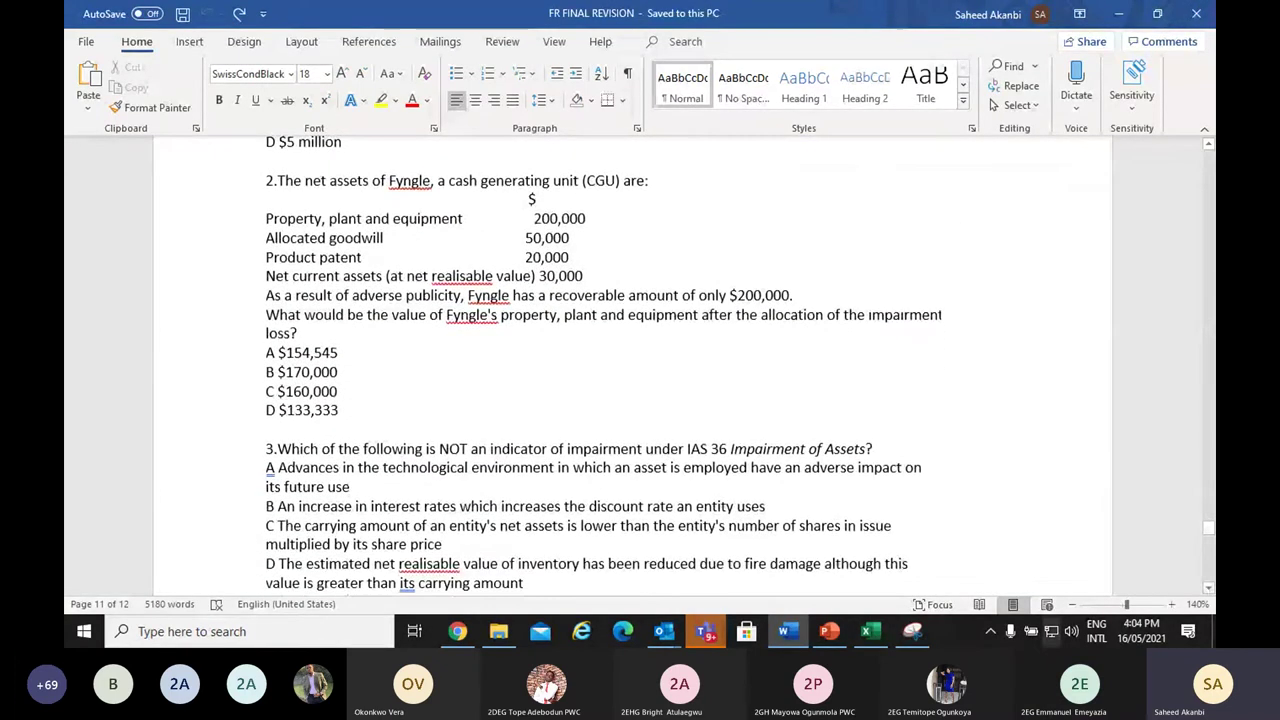
left_click(915, 632)
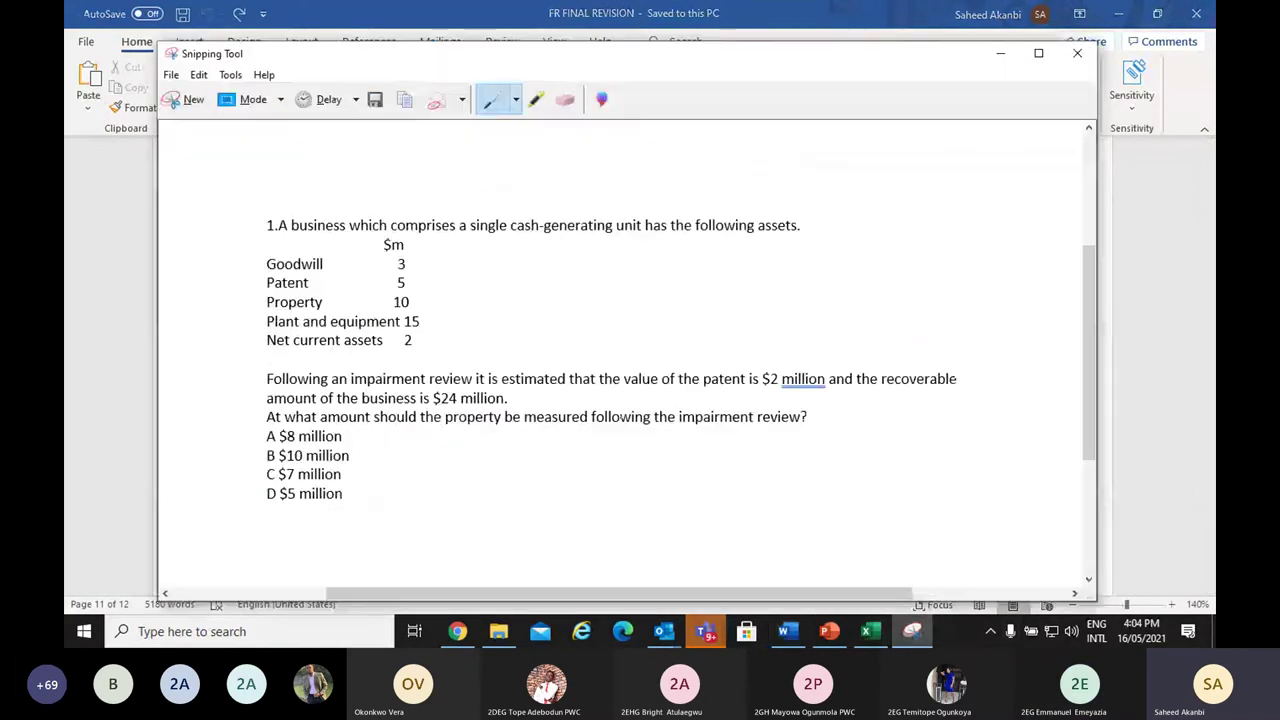
left_click(186, 99)
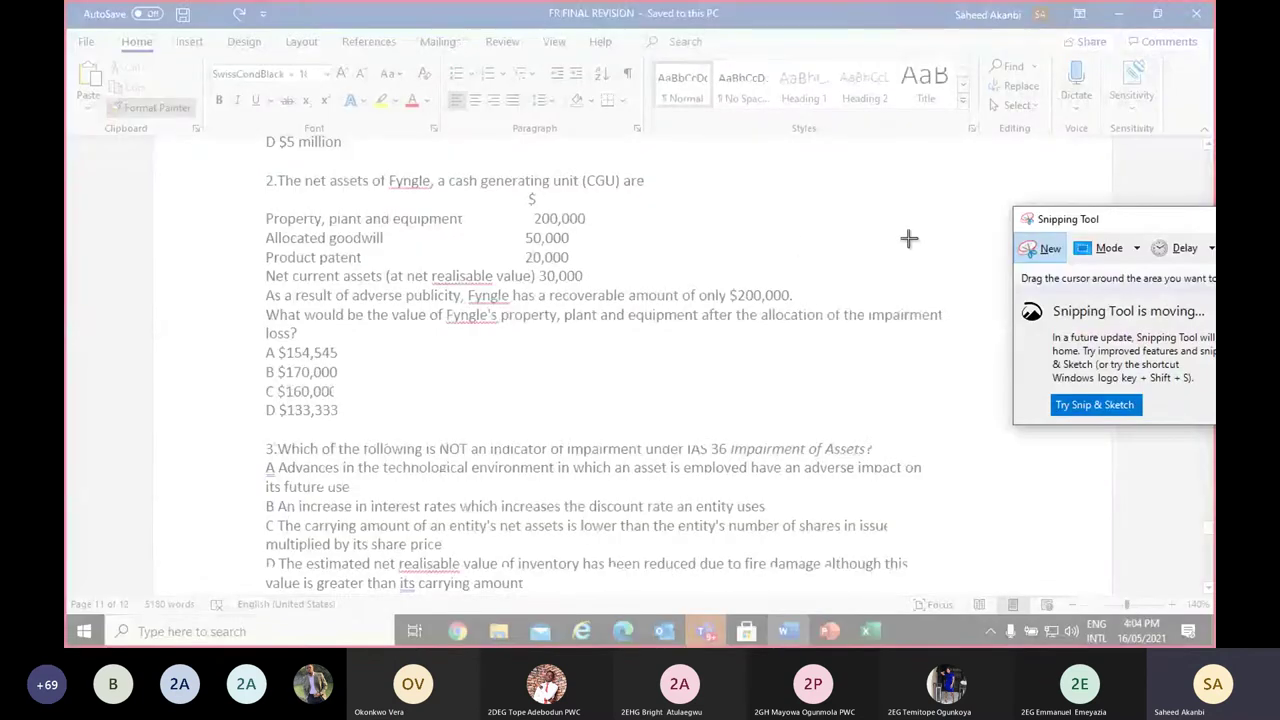
left_click_drag(241, 168, 975, 424)
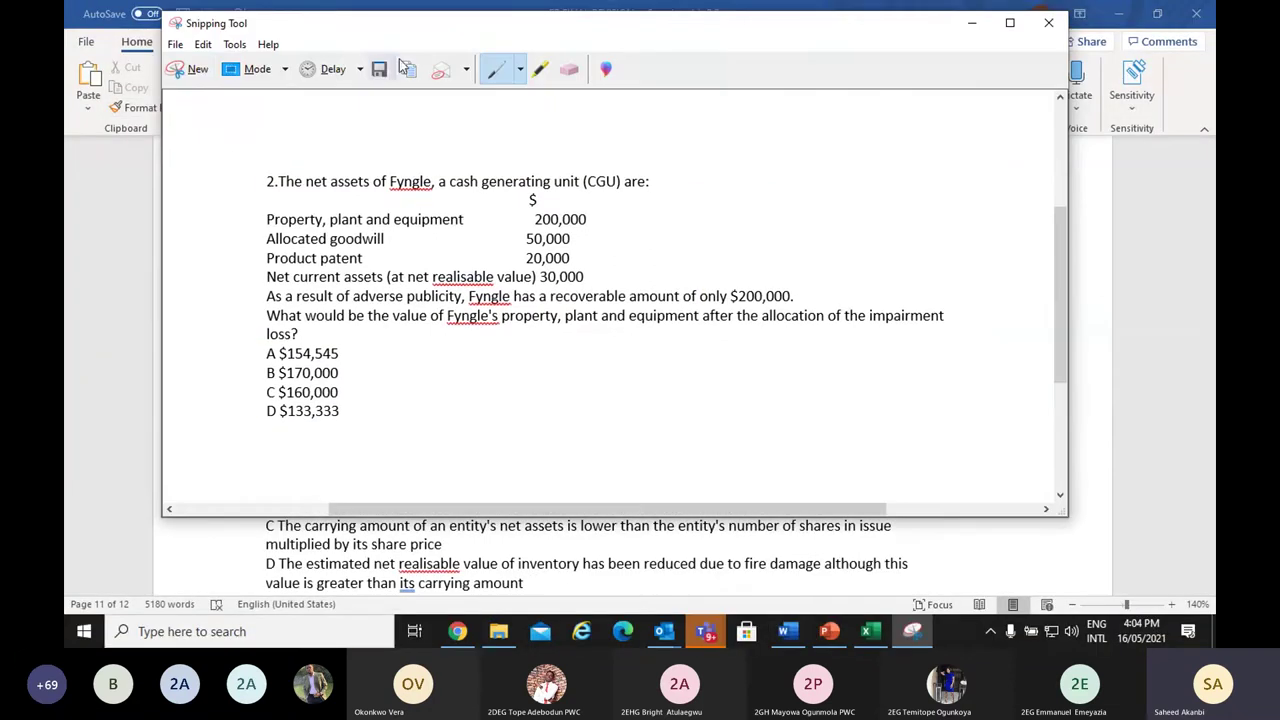
Switch to the Book1 workbook in Excel and paste the captured Fyngle question at A31, below the first question's table
left_click(876, 638)
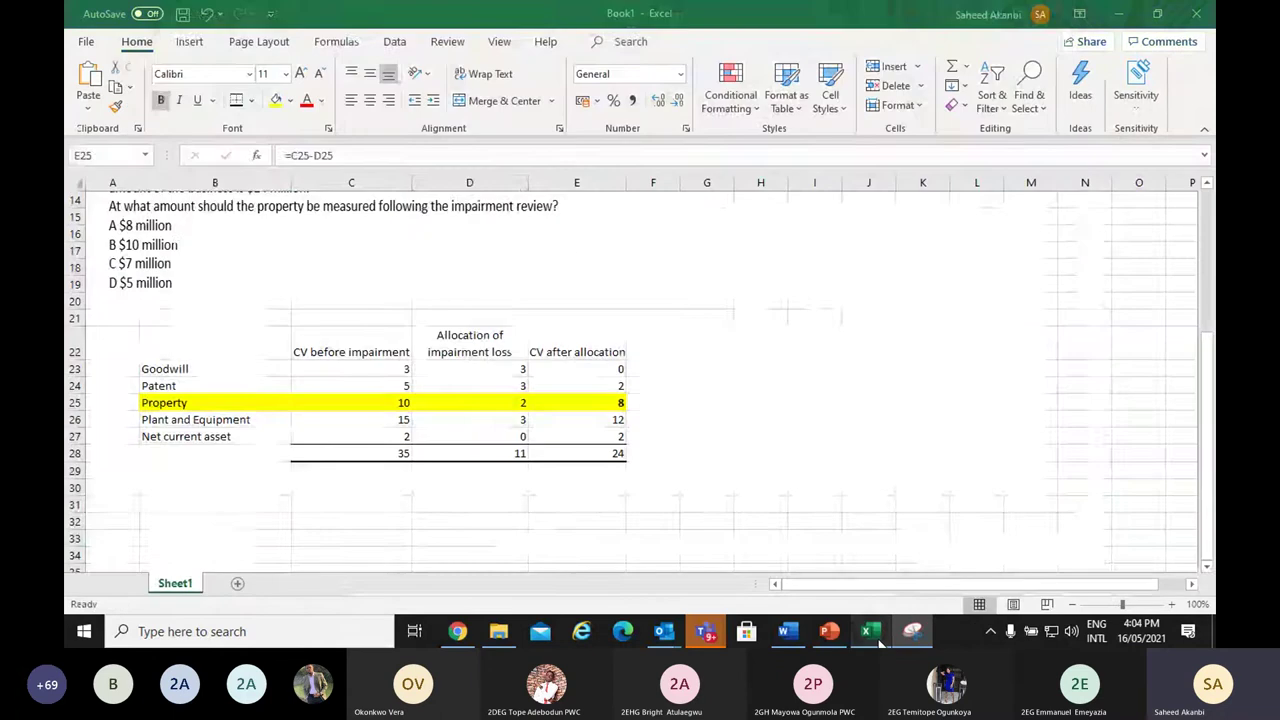
left_click(148, 503)
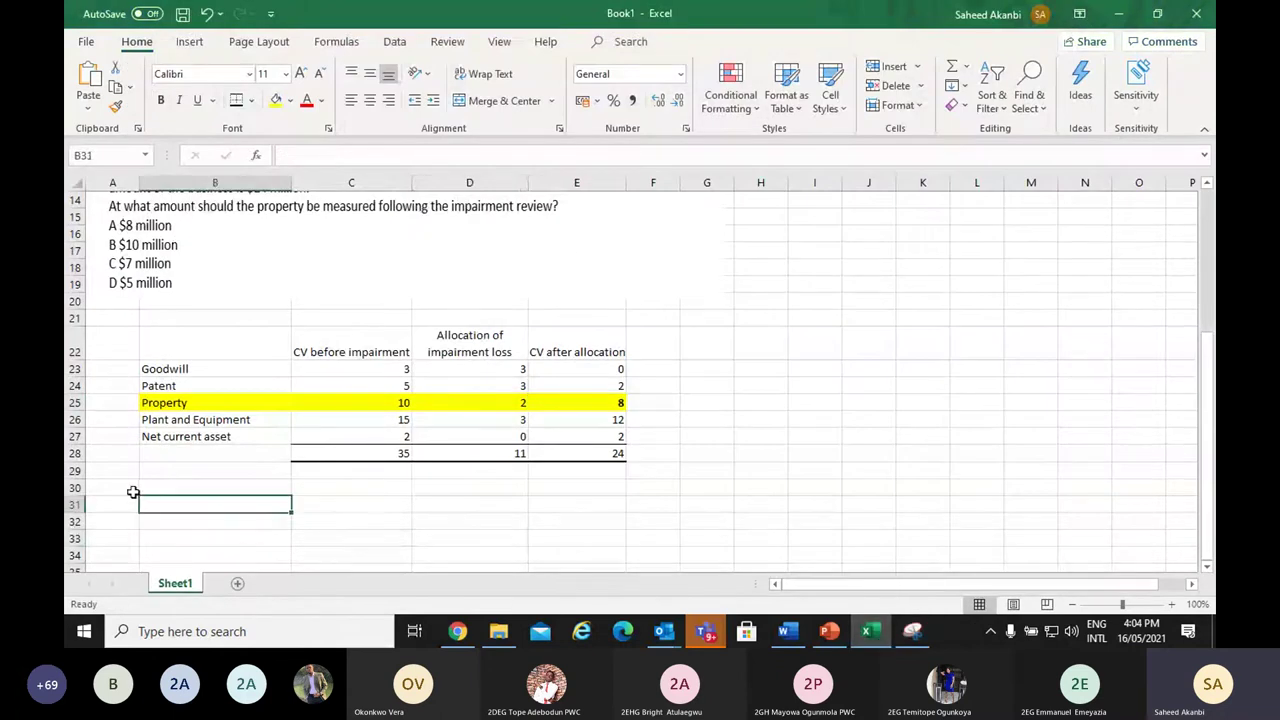
left_click(122, 501)
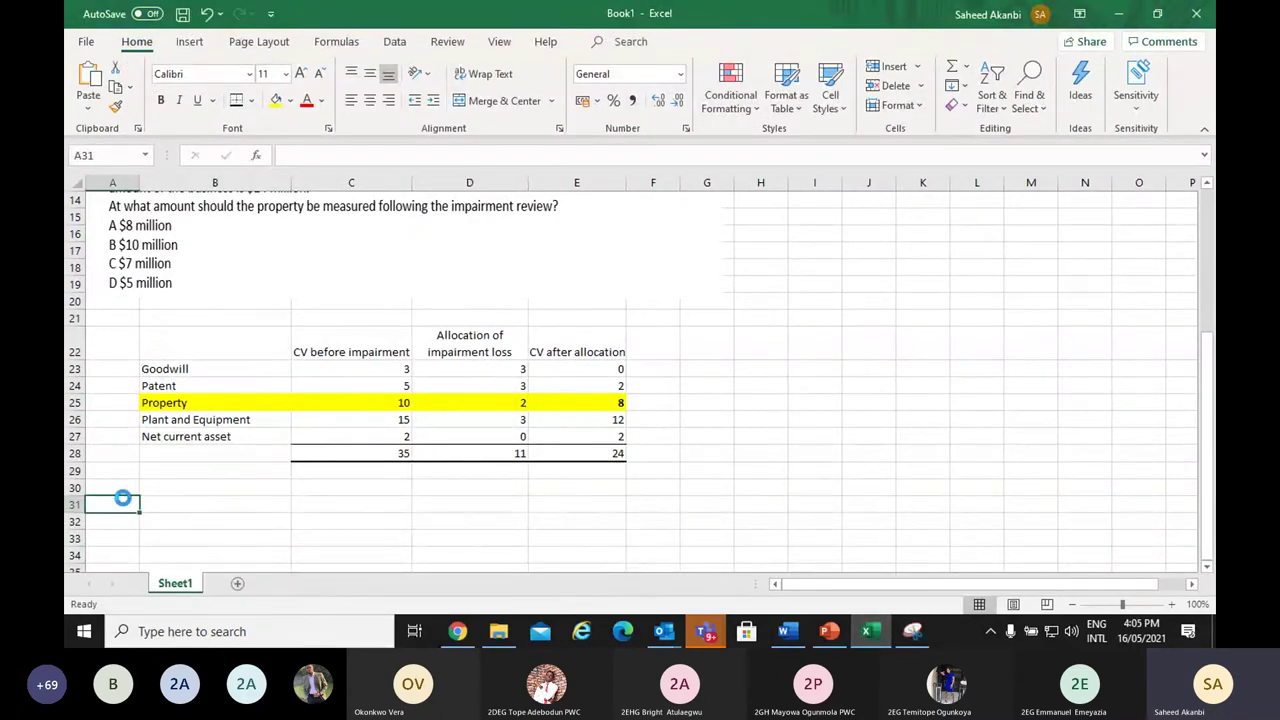
key("ctrl+v")
left_click_drag(1206, 481, 1206, 481)
left_click(1206, 566)
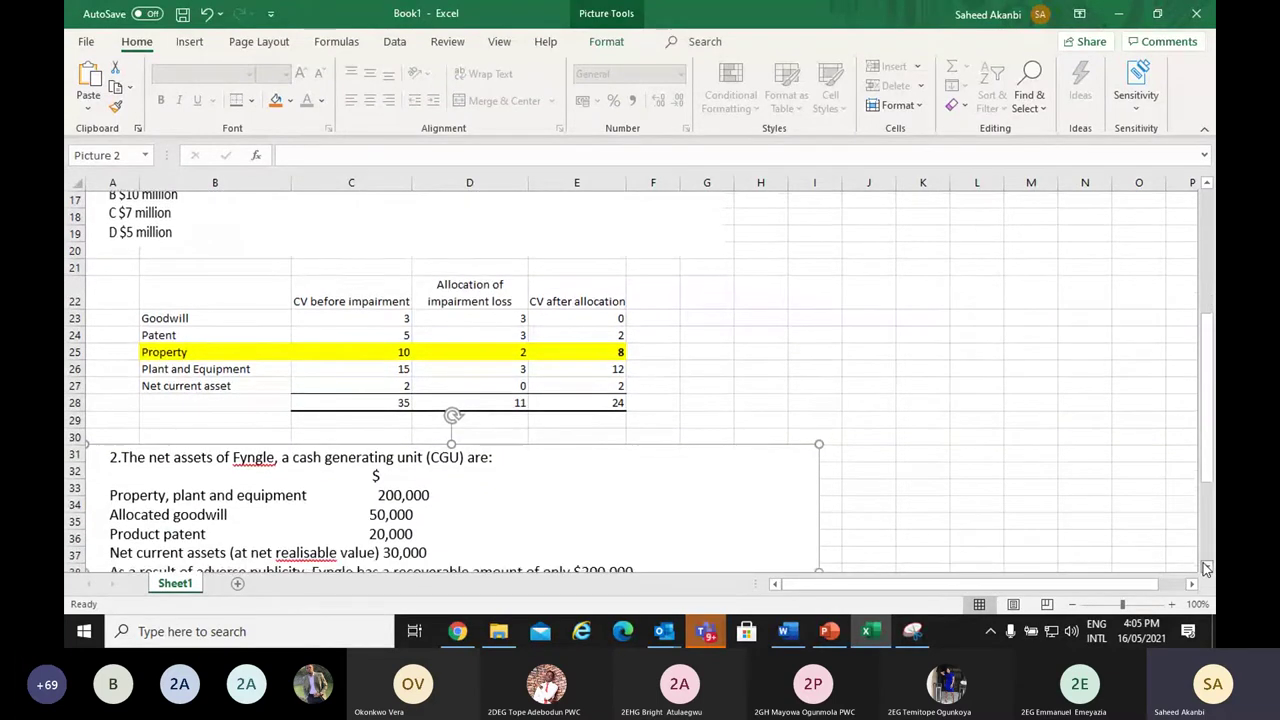
scroll(1206, 568, "down", 3)
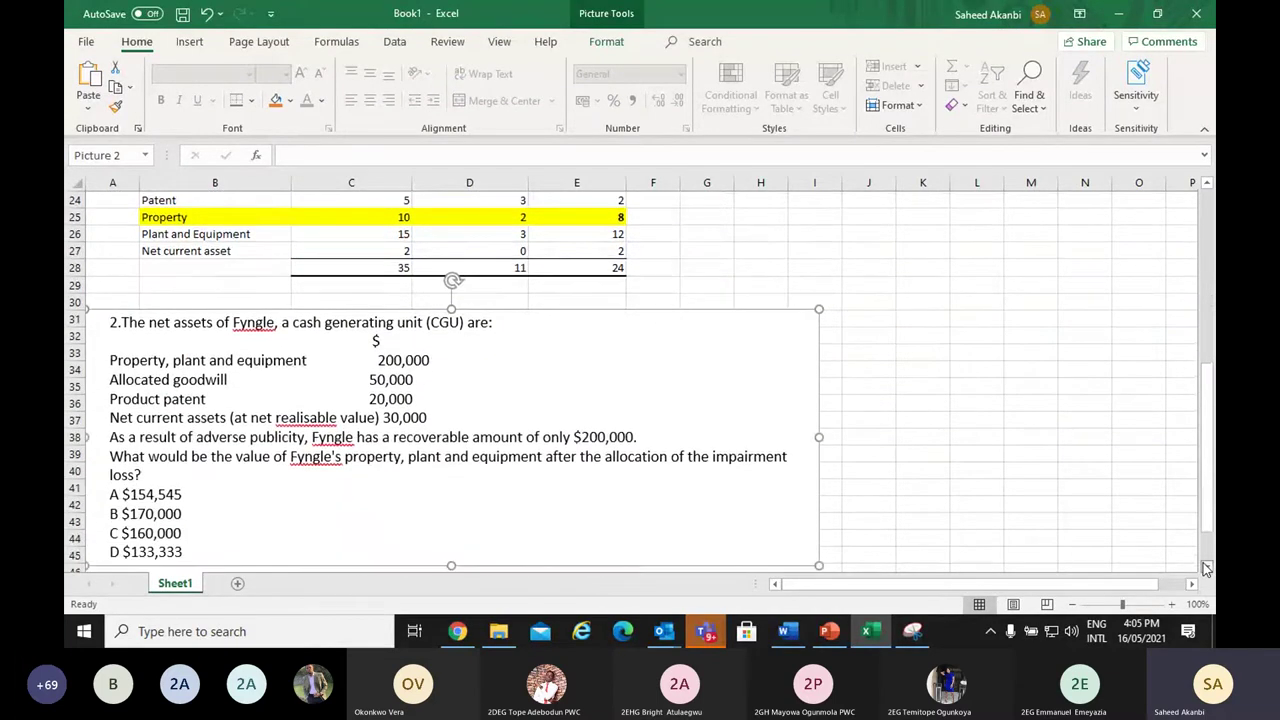
left_click(787, 631)
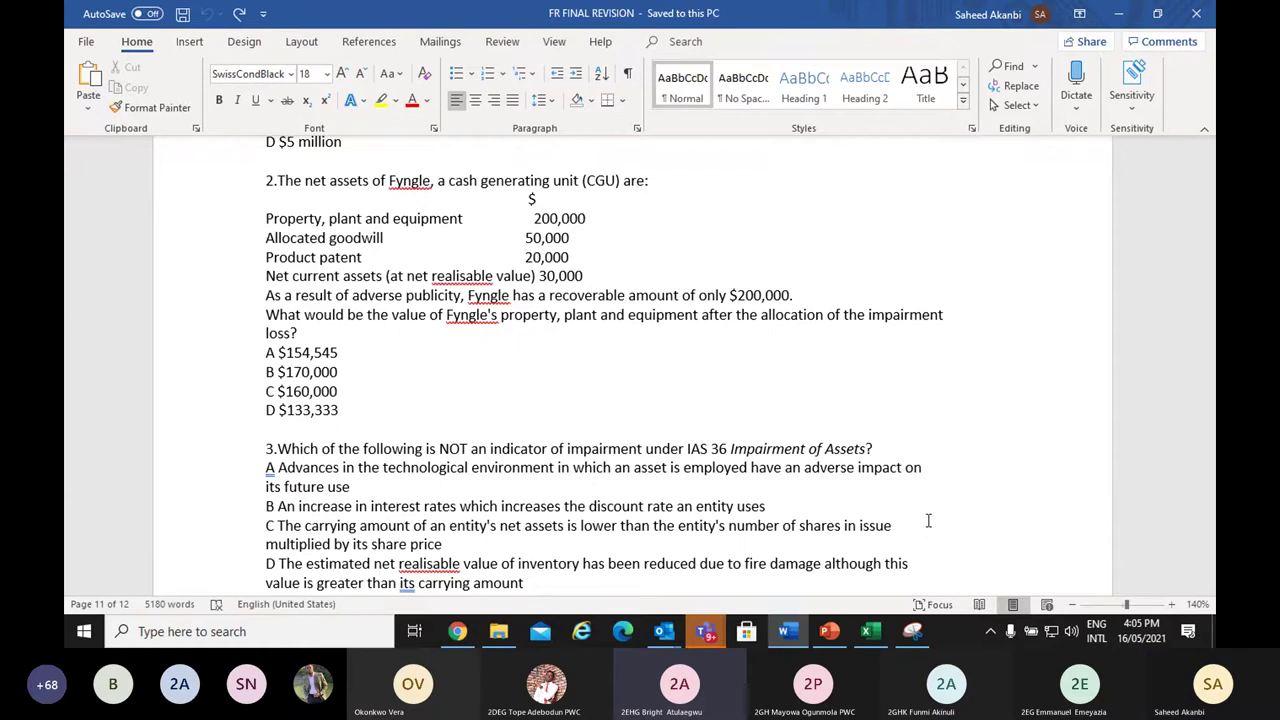
key("alt+Tab")
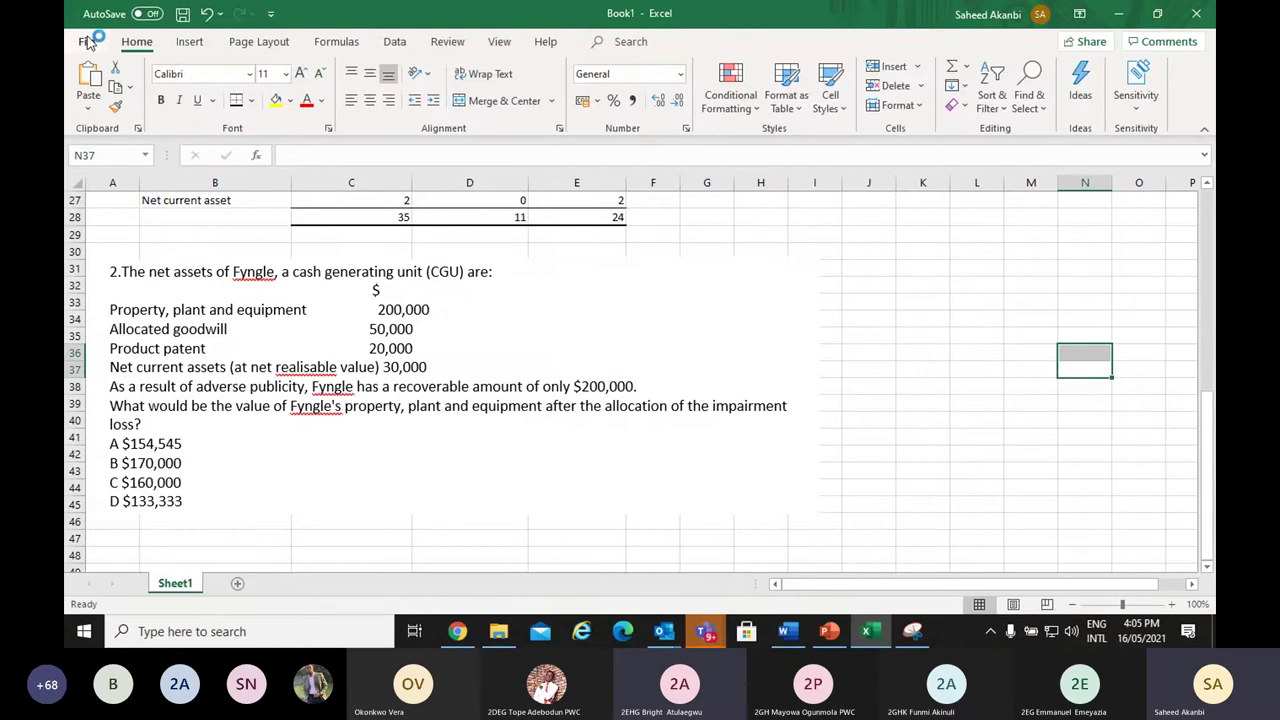
Save the workbook as FR FINAL REVISION WORKSHEET in the Revision classes folder under Dec 2020
left_click(86, 40)
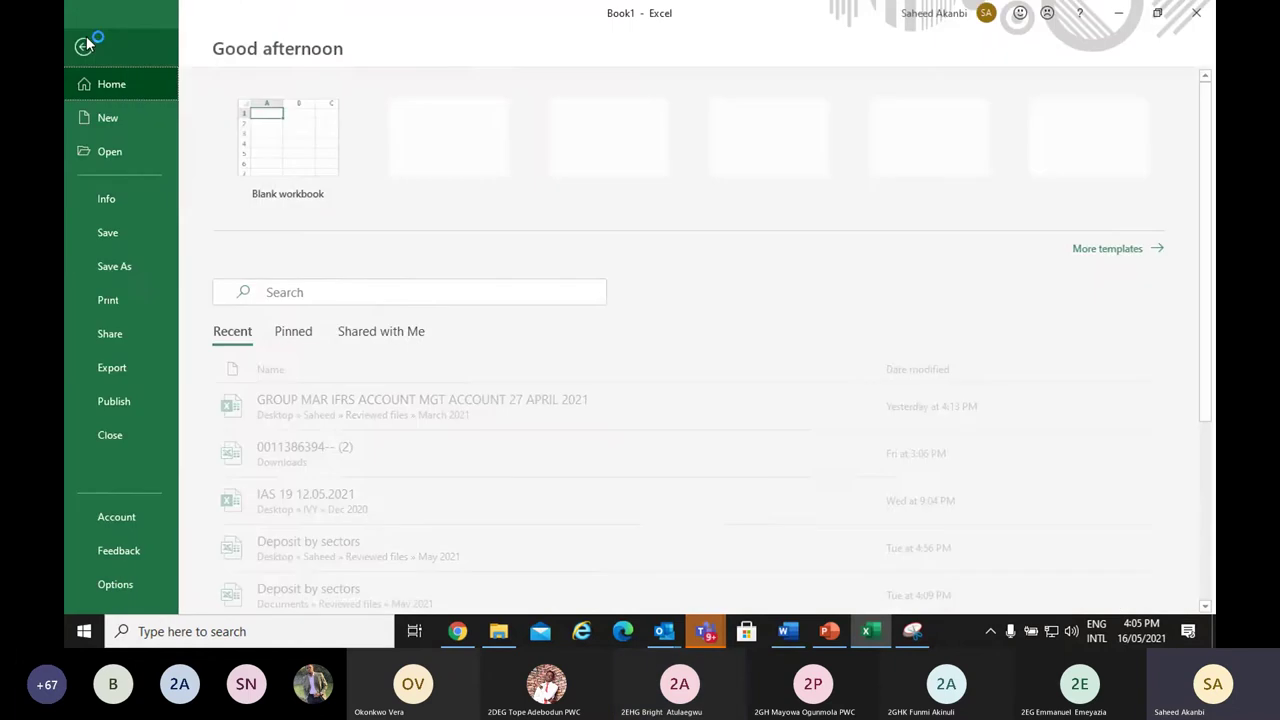
left_click(114, 266)
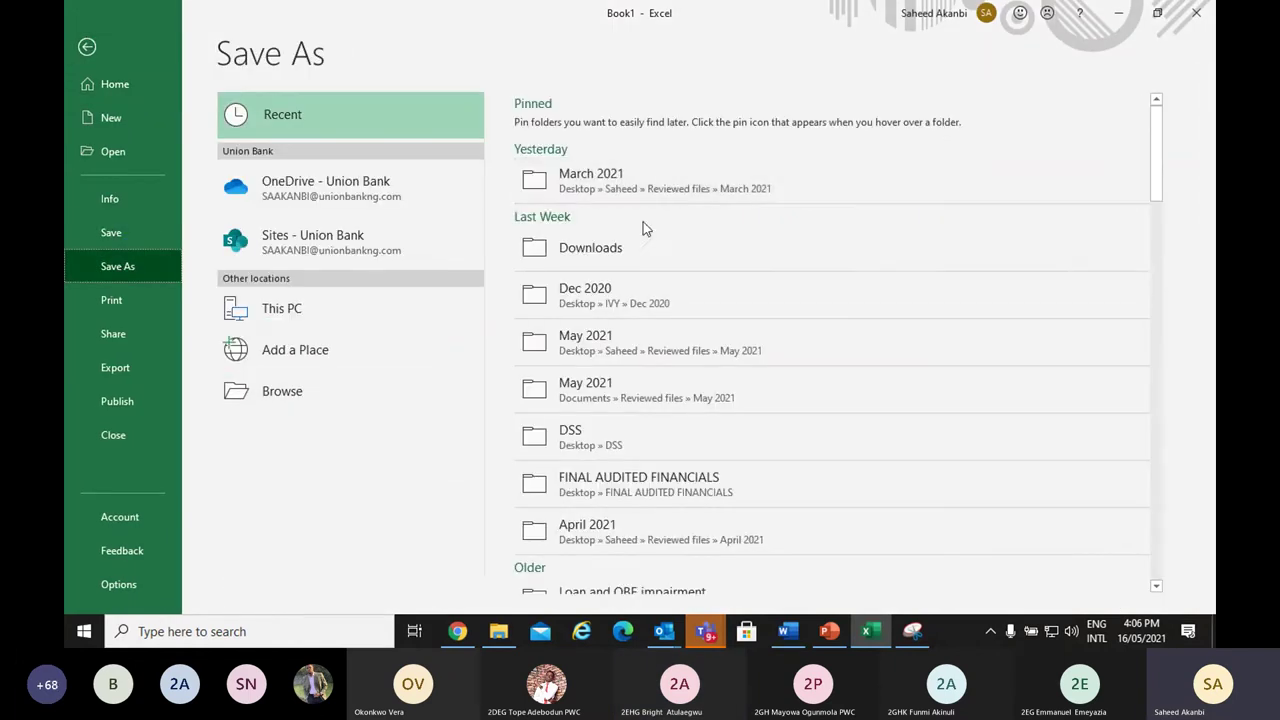
left_click(280, 391)
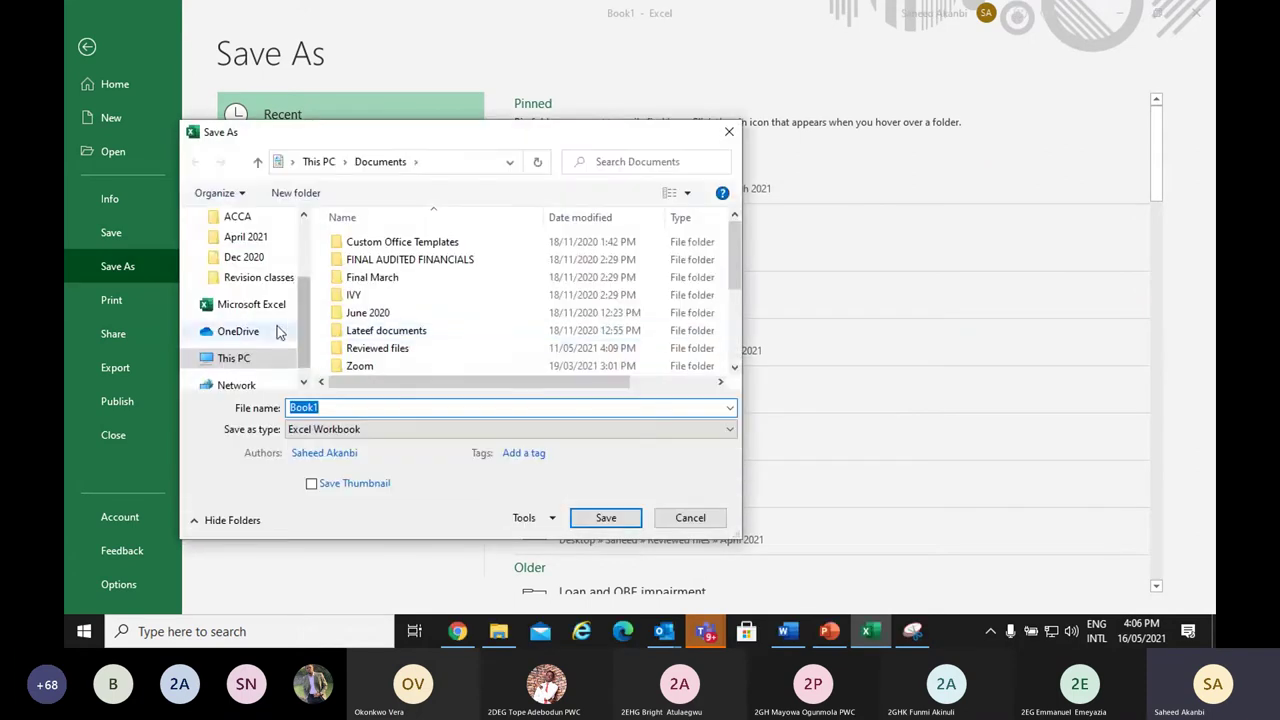
left_click(262, 279)
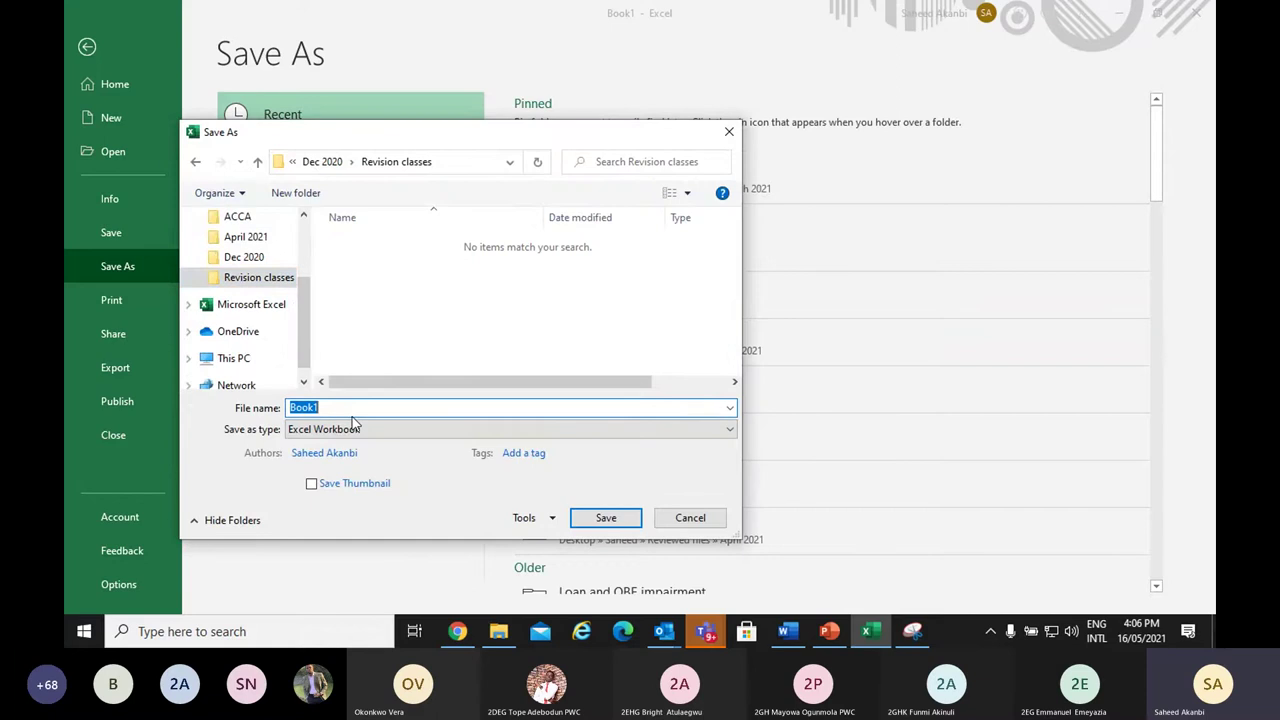
type("FR FIN")
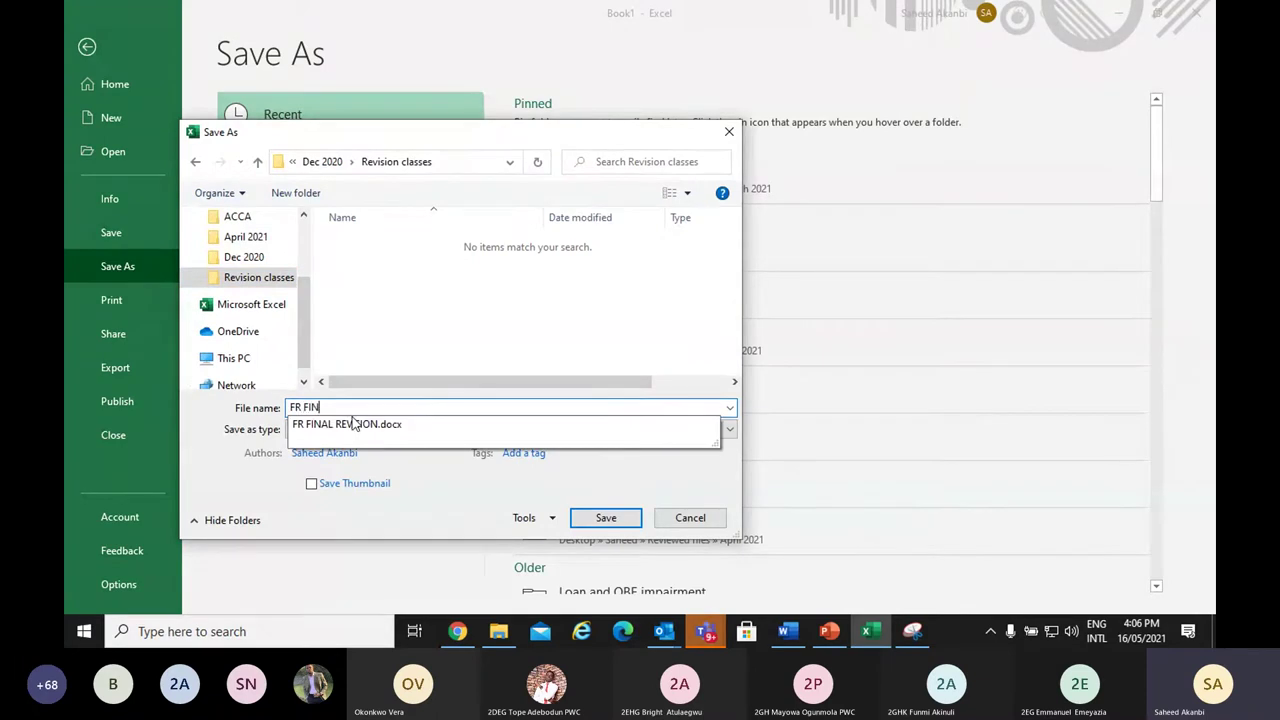
type("AL REVISI")
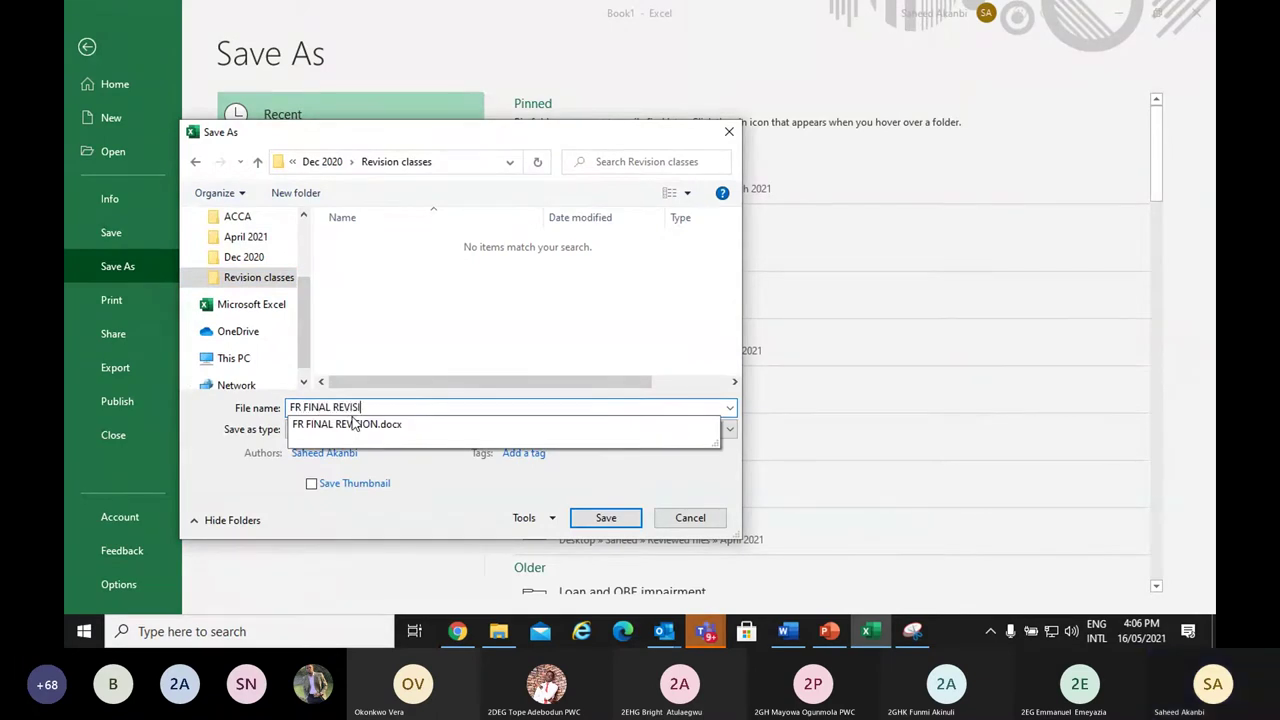
type("ON")
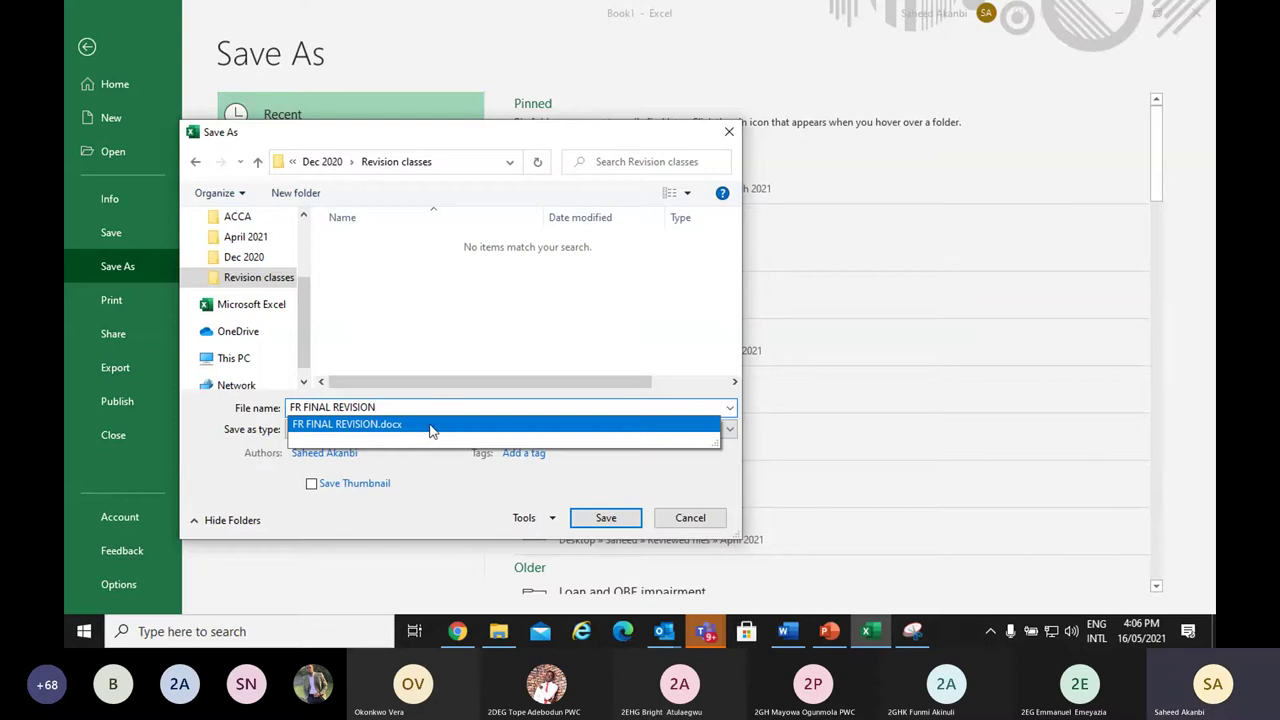
type(" W")
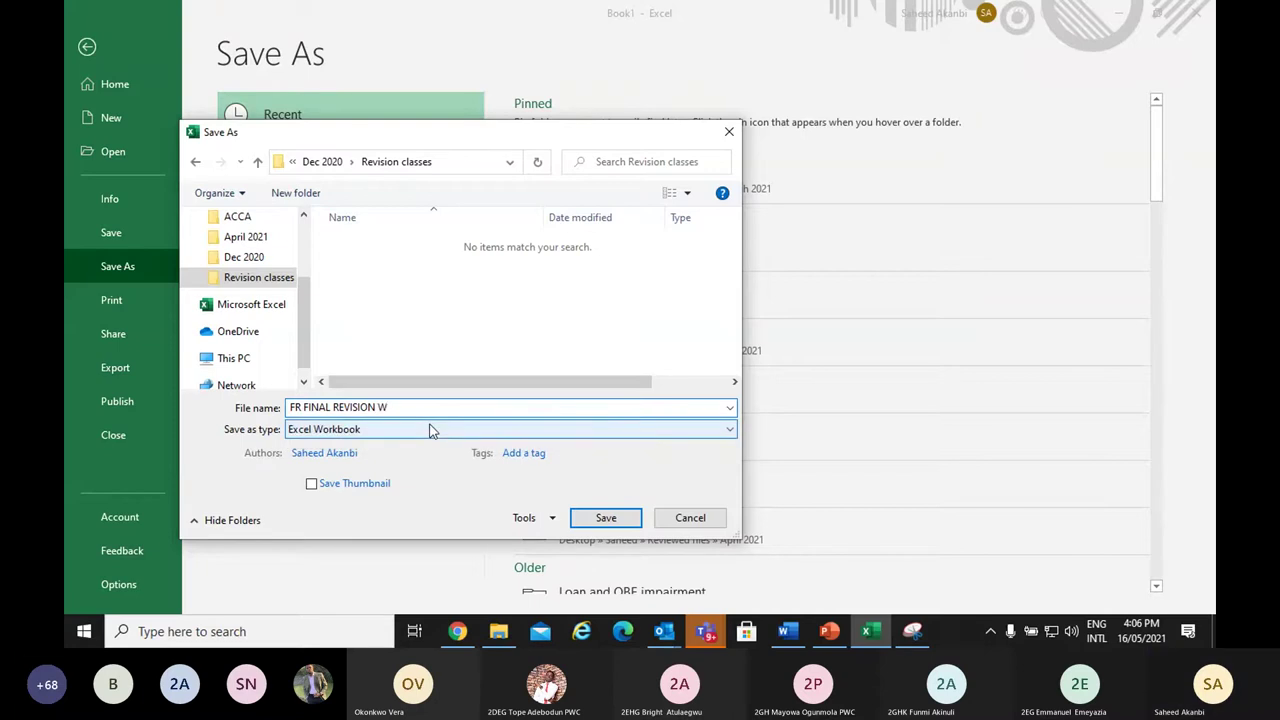
type("ORKSHEET")
key("Return")
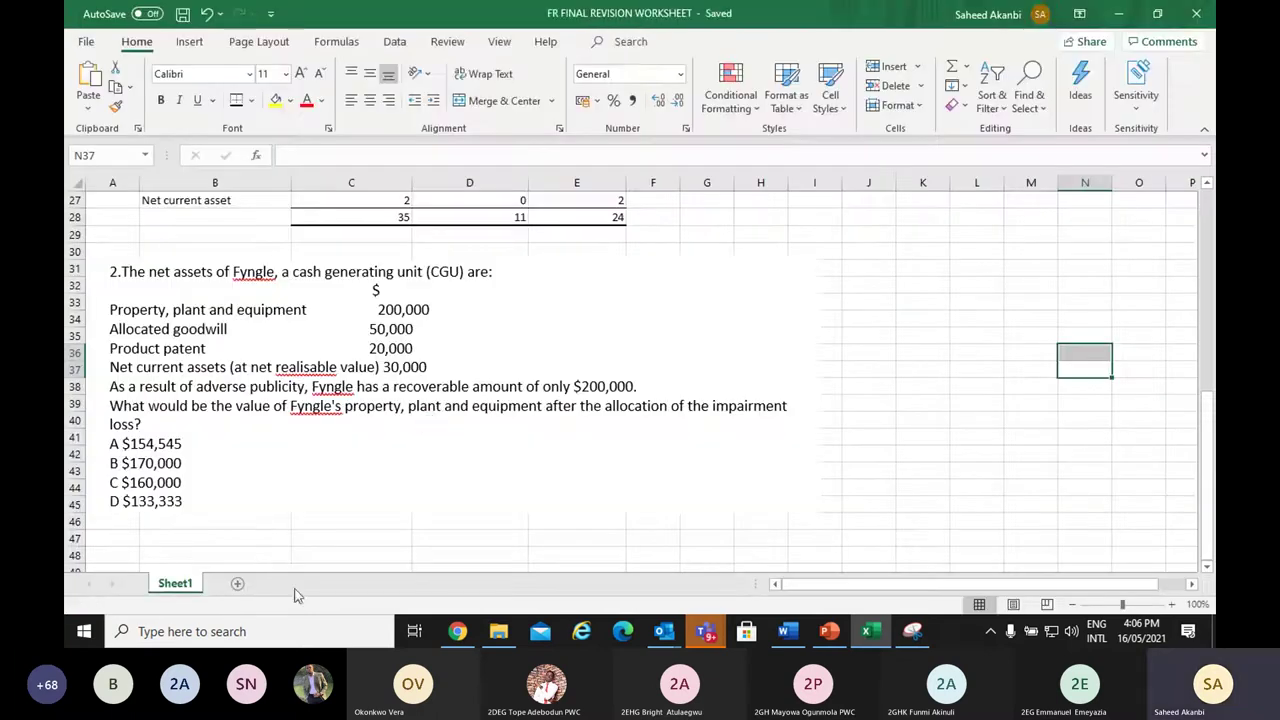
List the asset labels PPE, Goodwill, Patent and Net current asset in B48:B51 below the Fyngle question
left_click(255, 554)
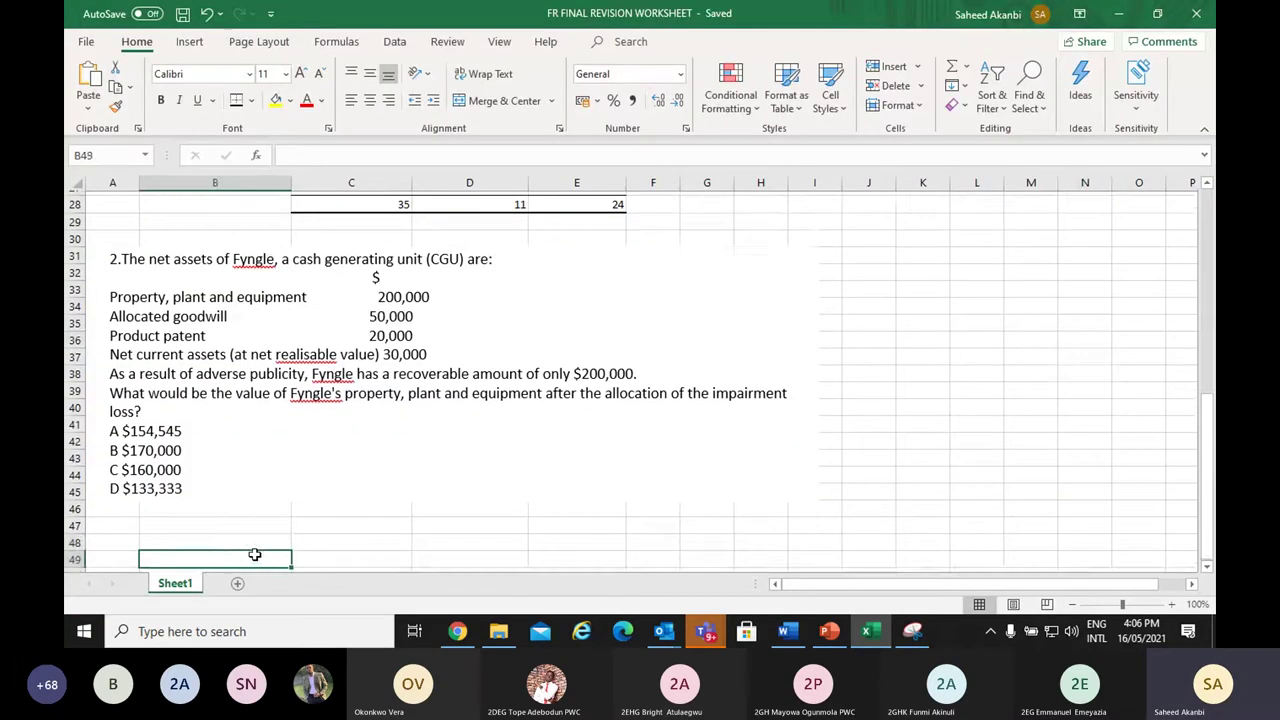
scroll(255, 554, "down", 1)
left_click(220, 524)
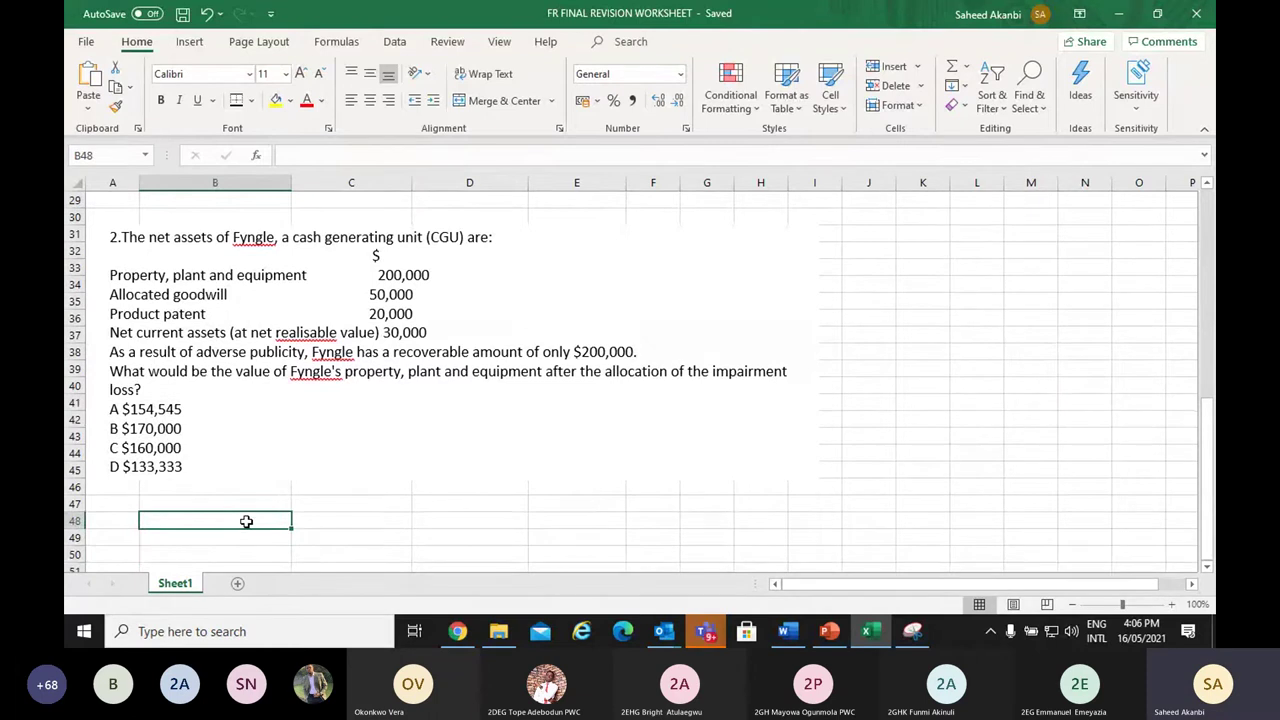
type("PPE")
key("Return")
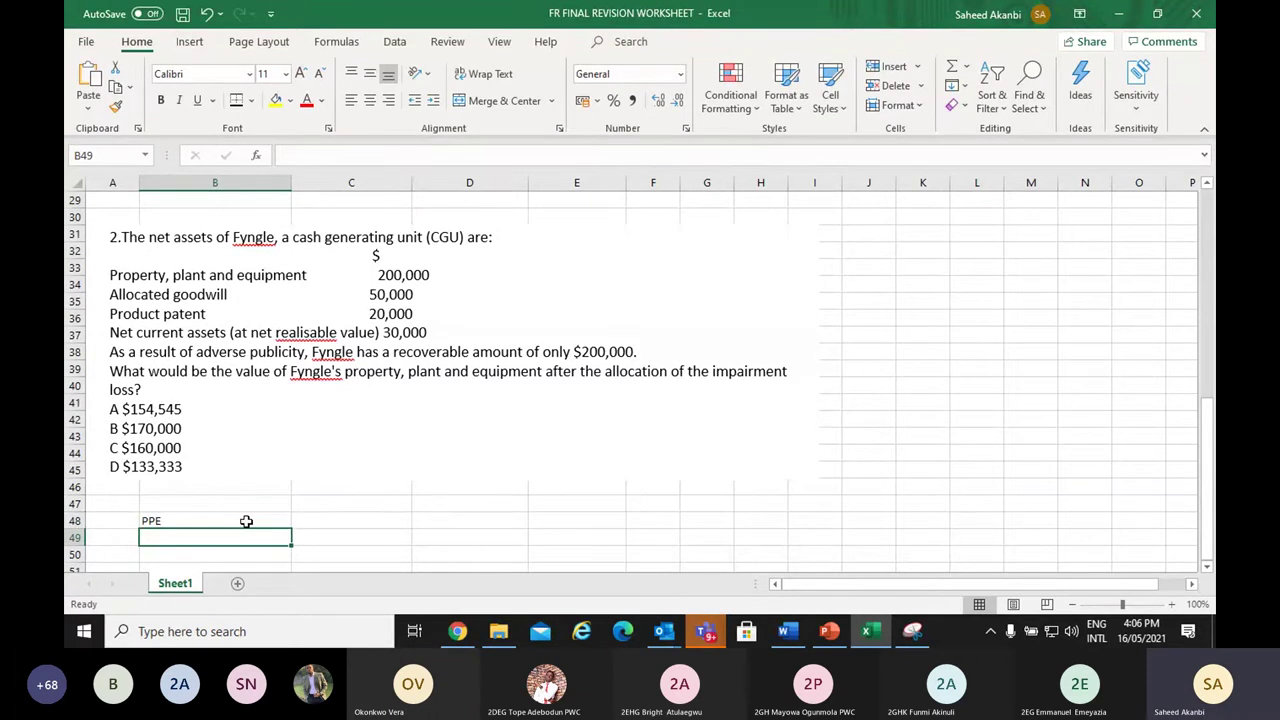
type("Goodwi")
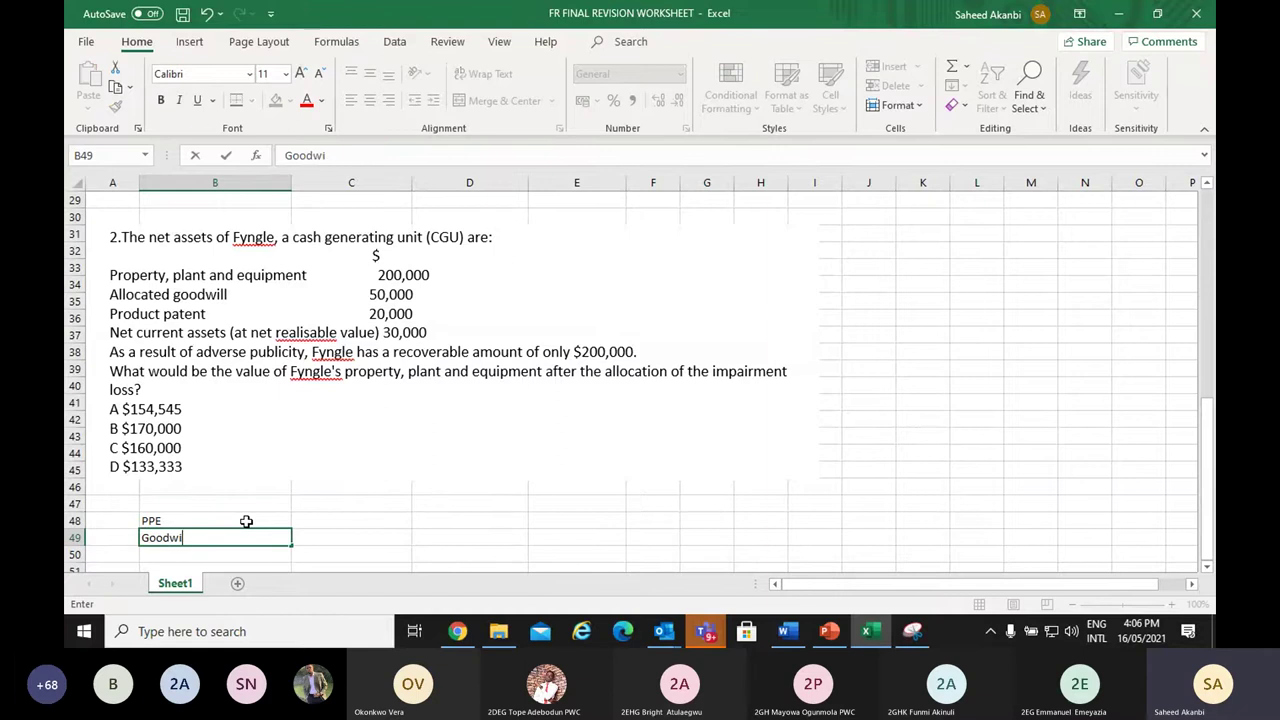
type("ll")
key("Return")
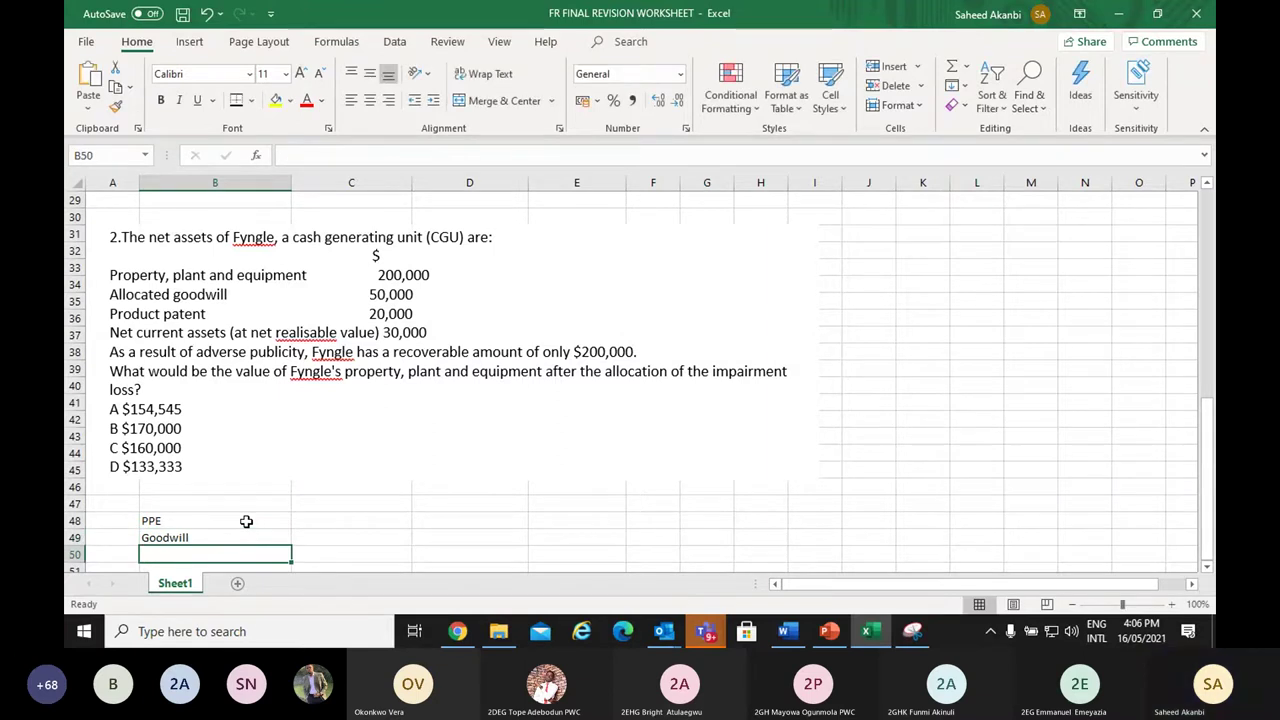
type("Patent")
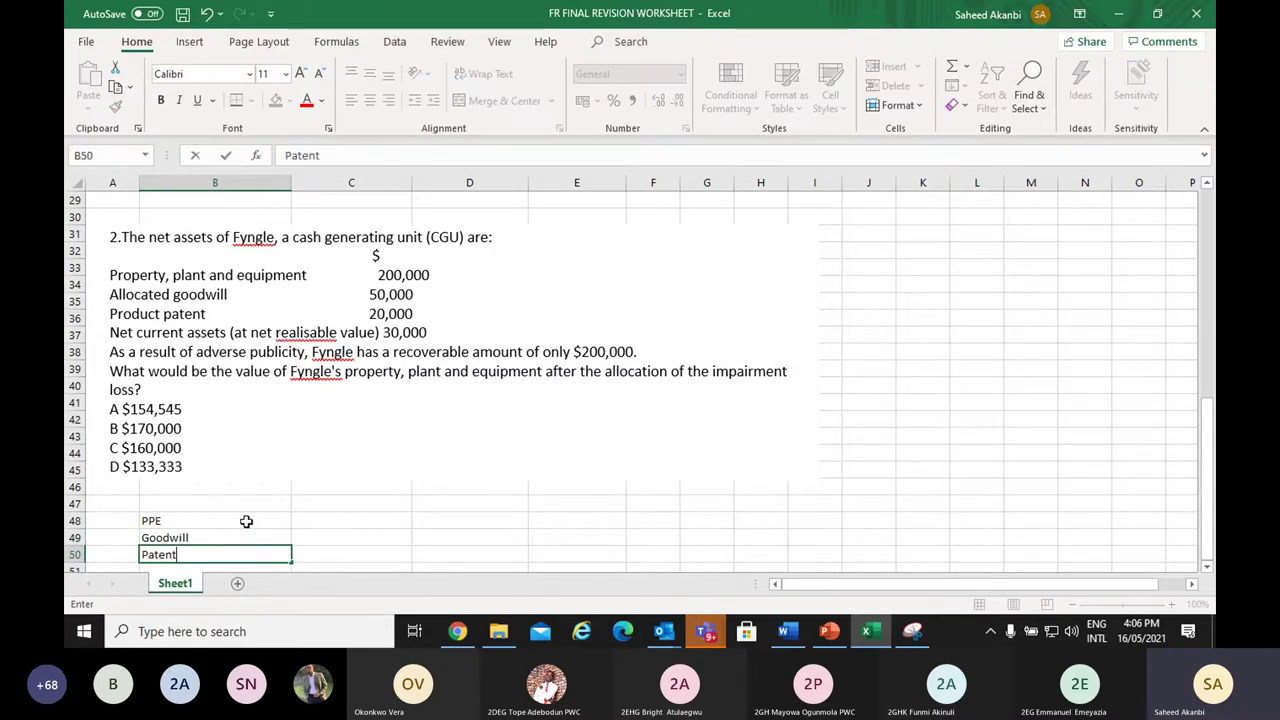
key("Return")
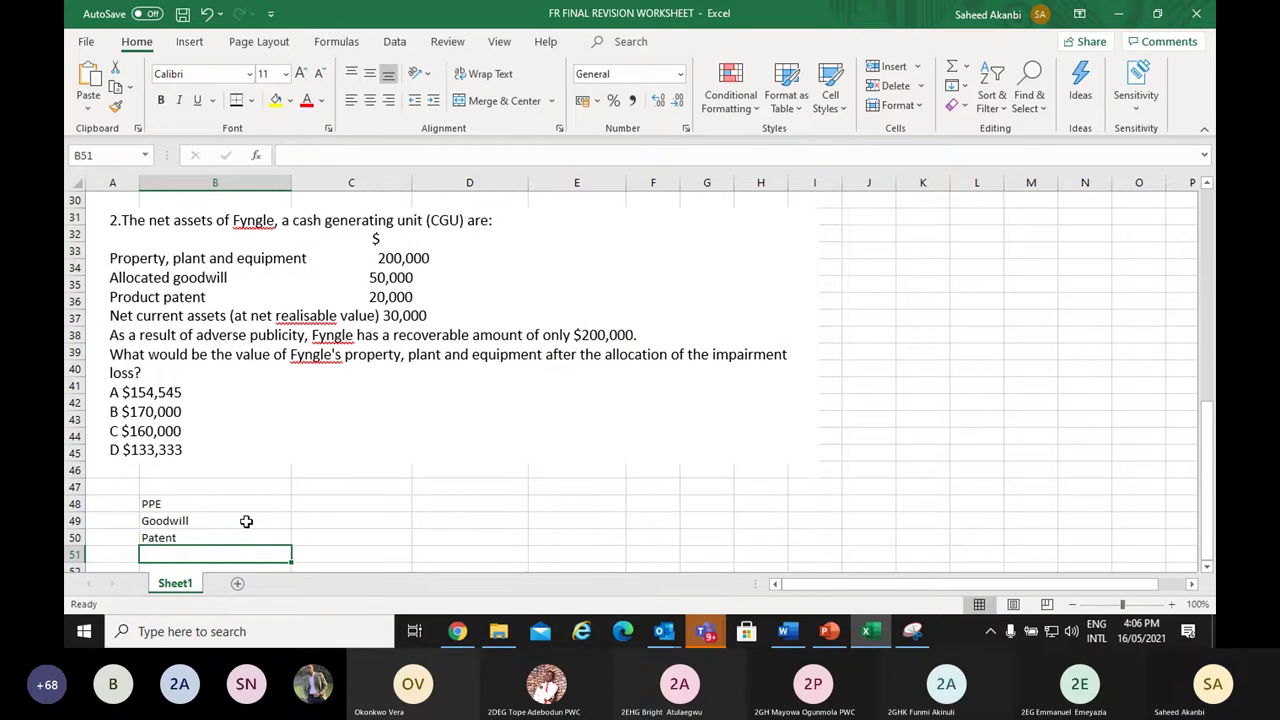
type("Net")
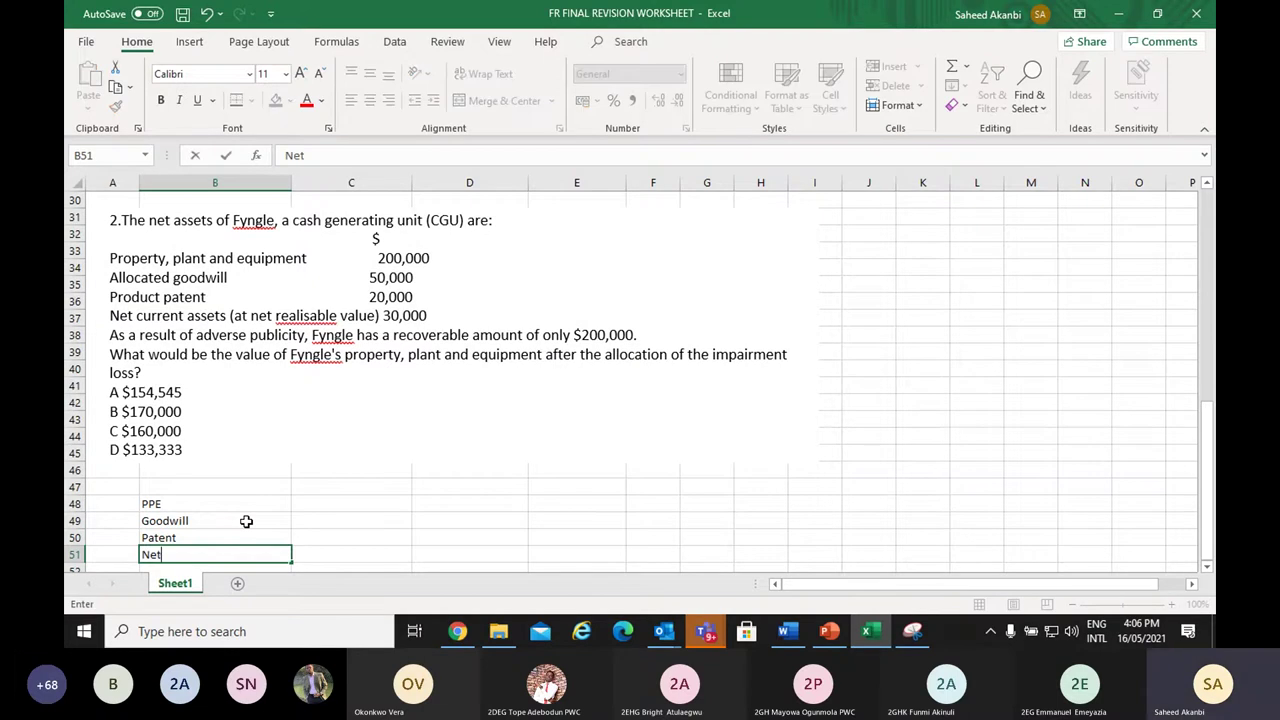
type(" current asset")
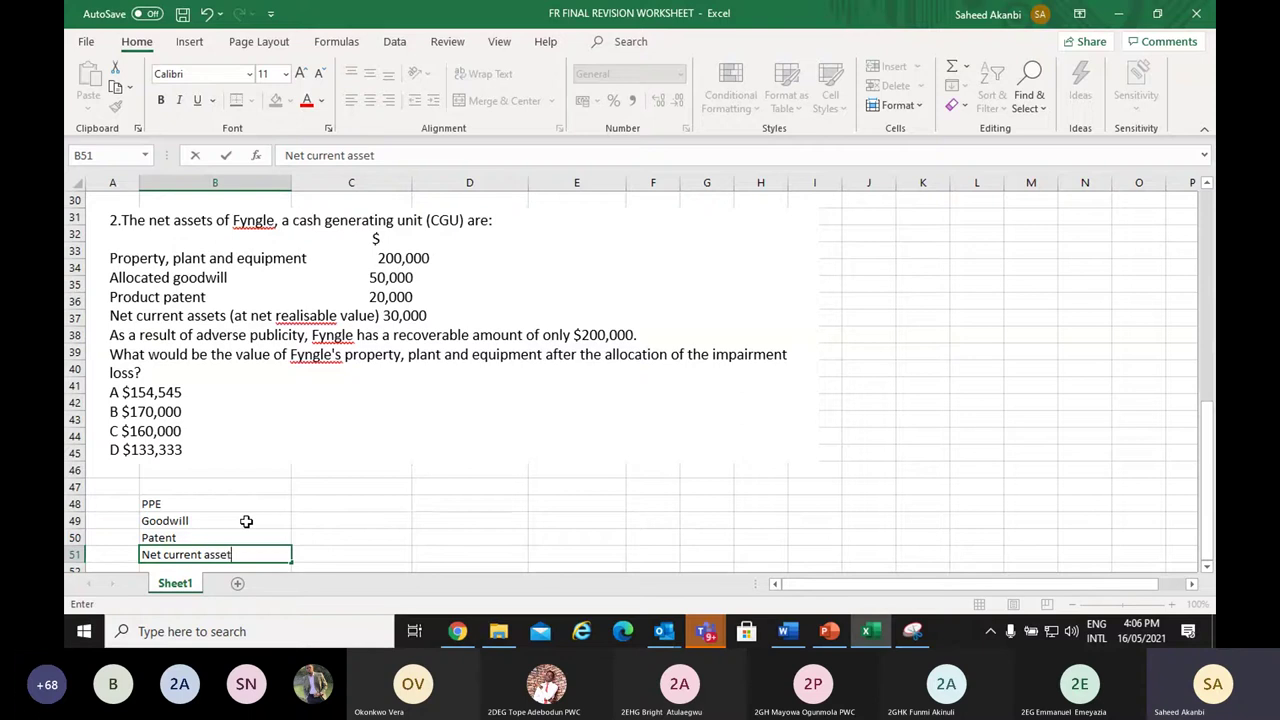
Enter the carrying values 200000, 50000, 20000 and 30000 in C48:C51 beside the asset labels
key("Up")
key("Up")
key("Up")
key("Right")
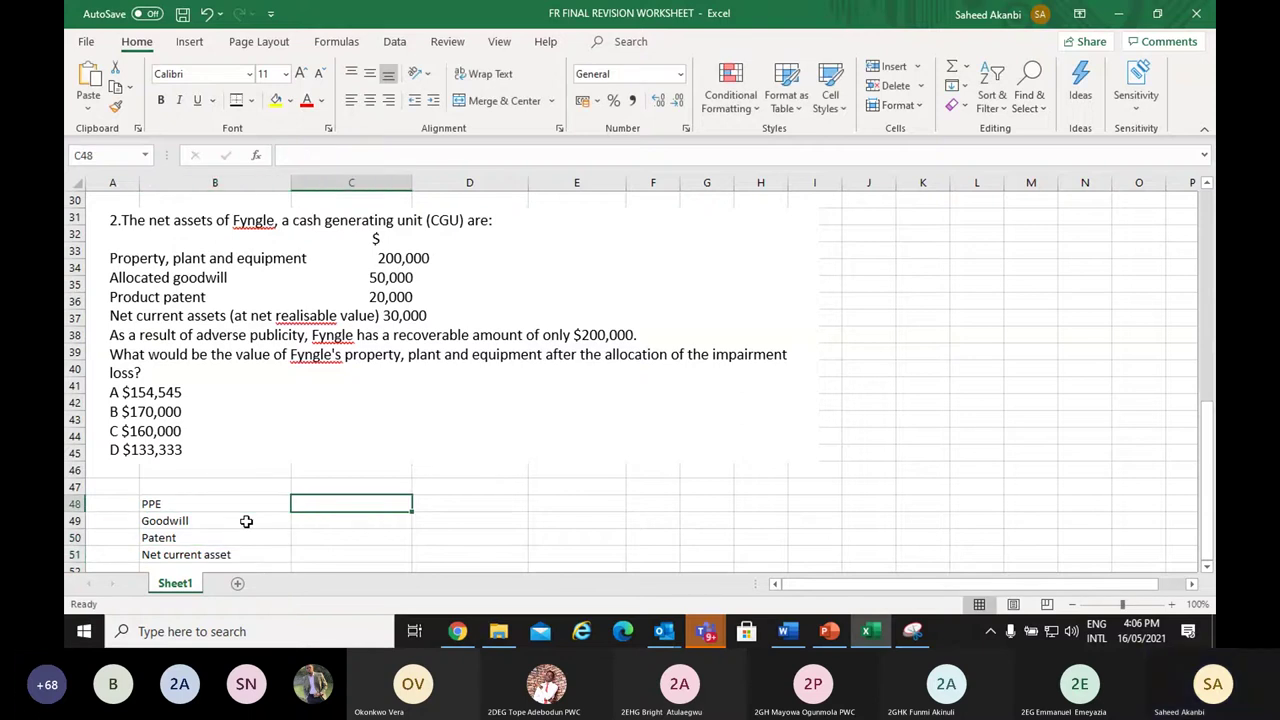
type("200000")
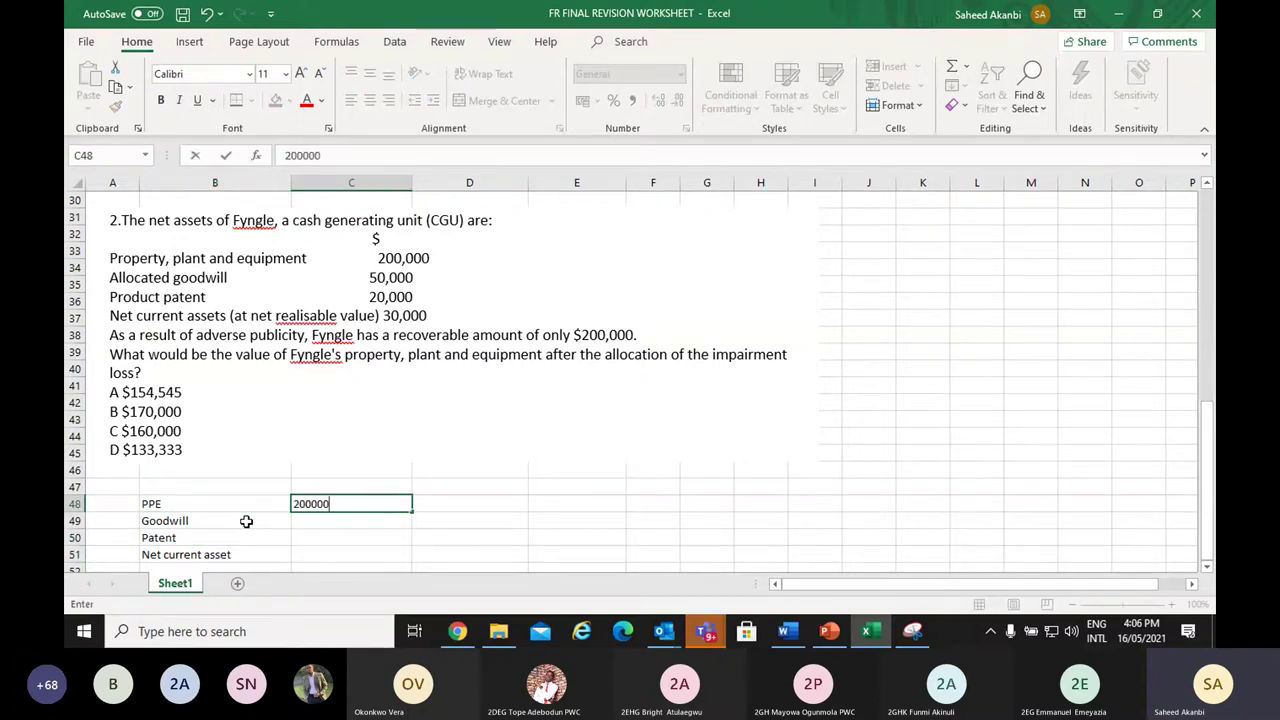
key("Return")
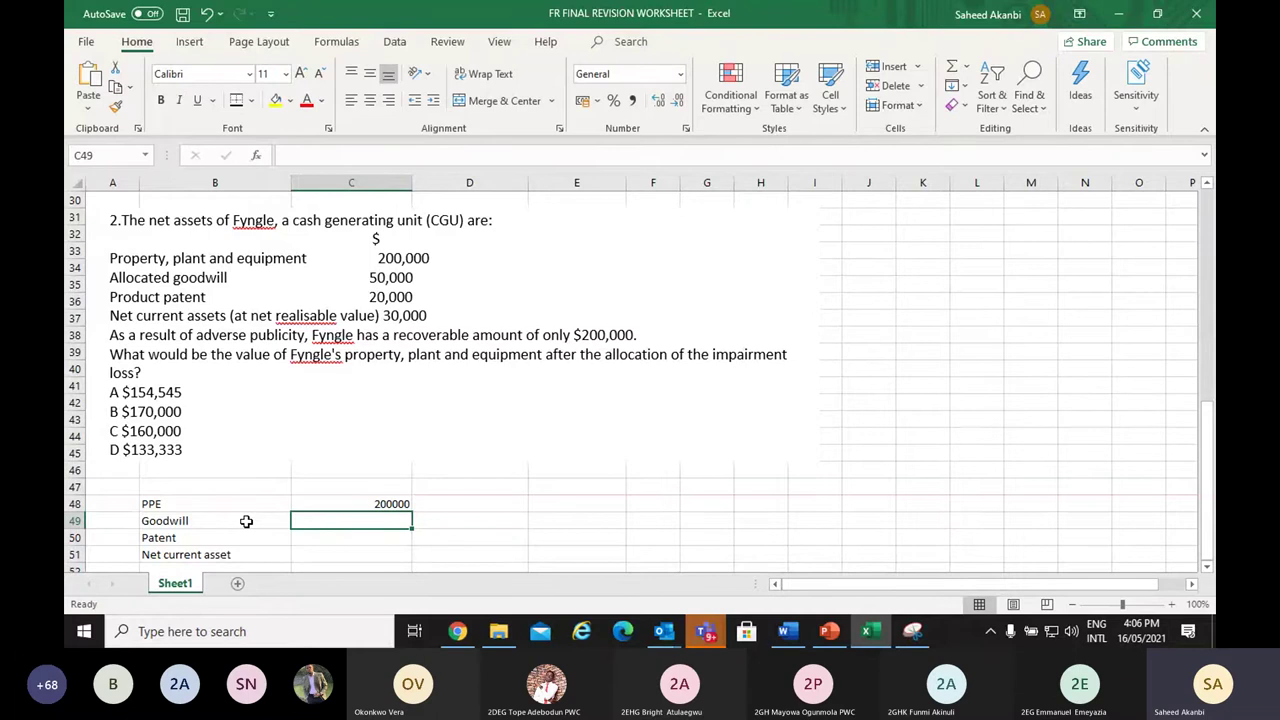
type("50000")
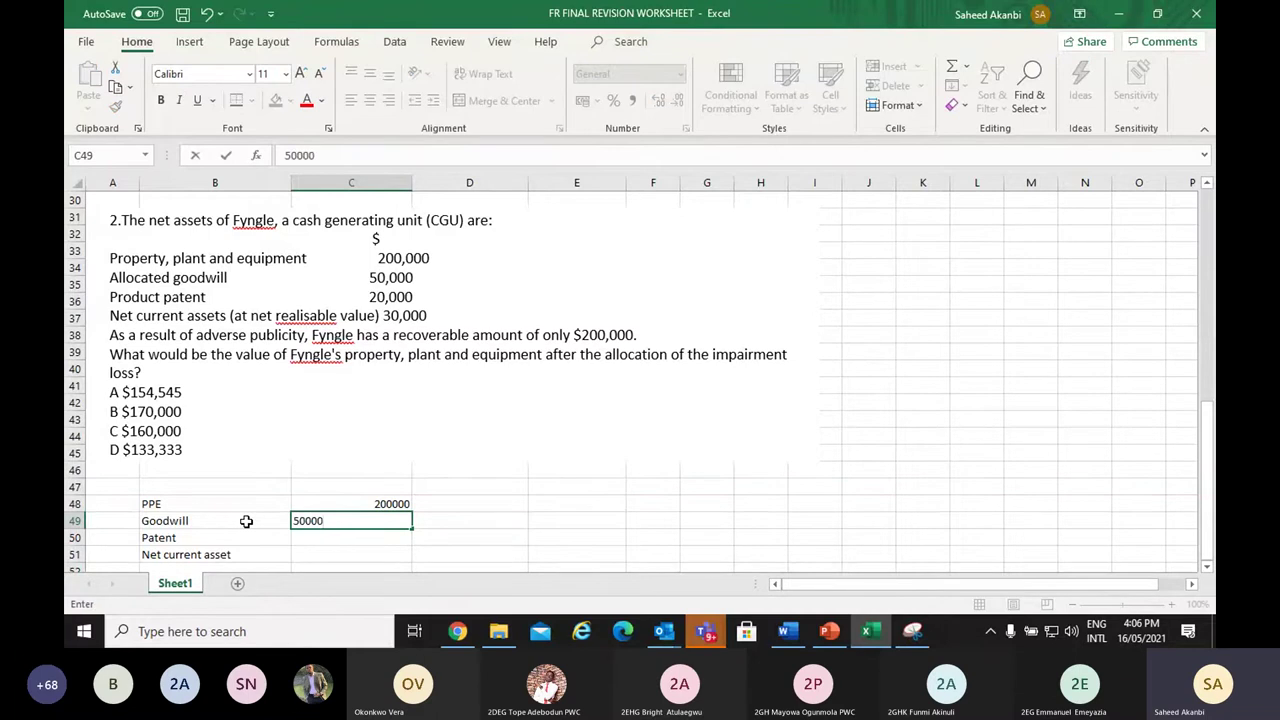
key("Return")
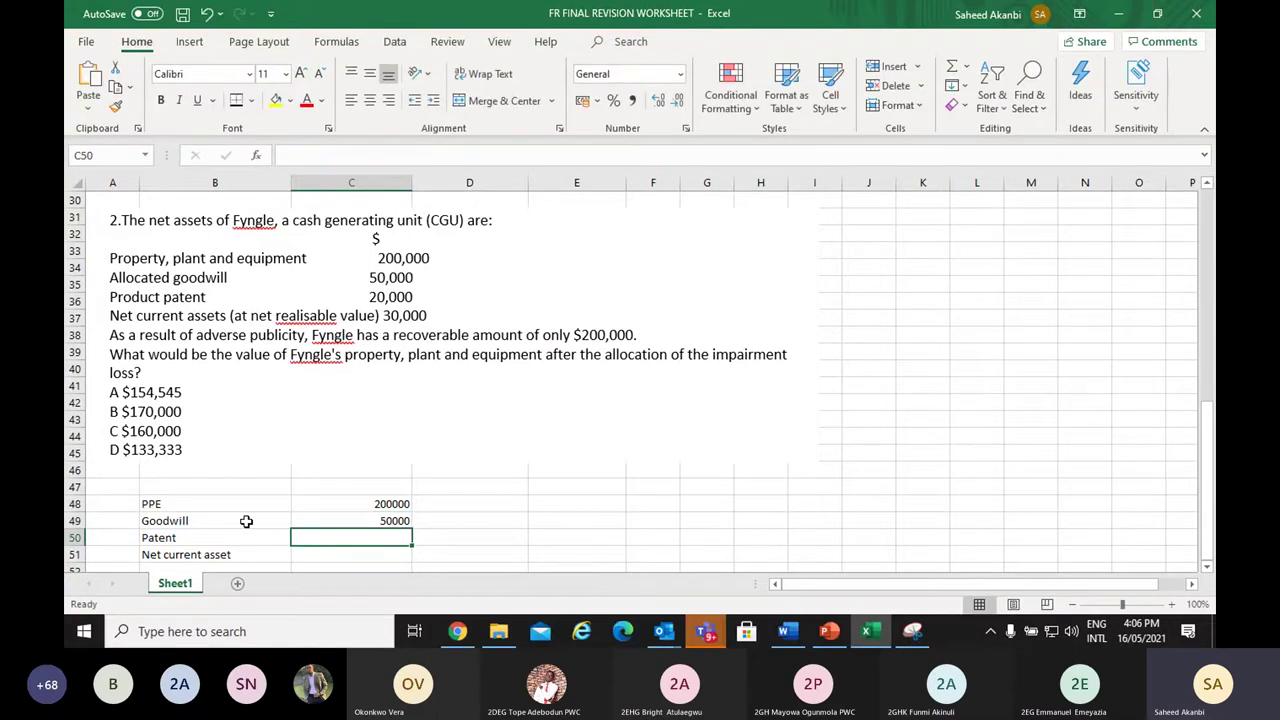
type("20000")
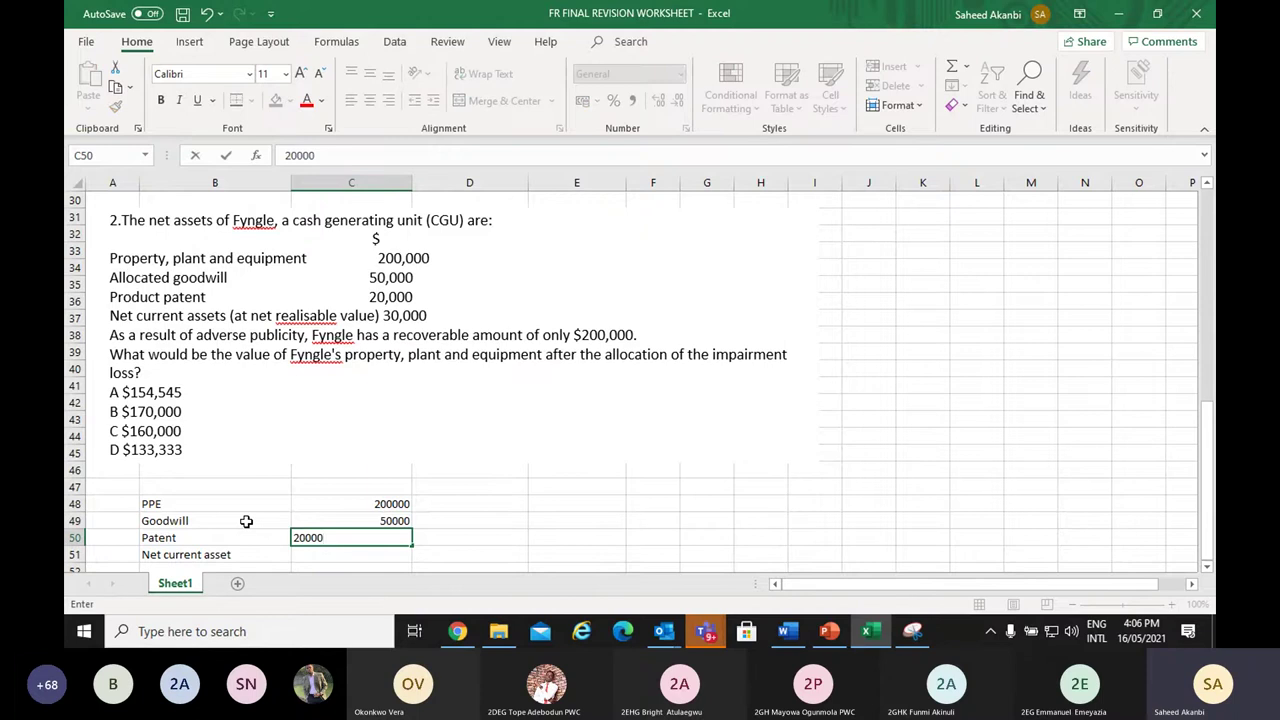
key("Return")
type("30000")
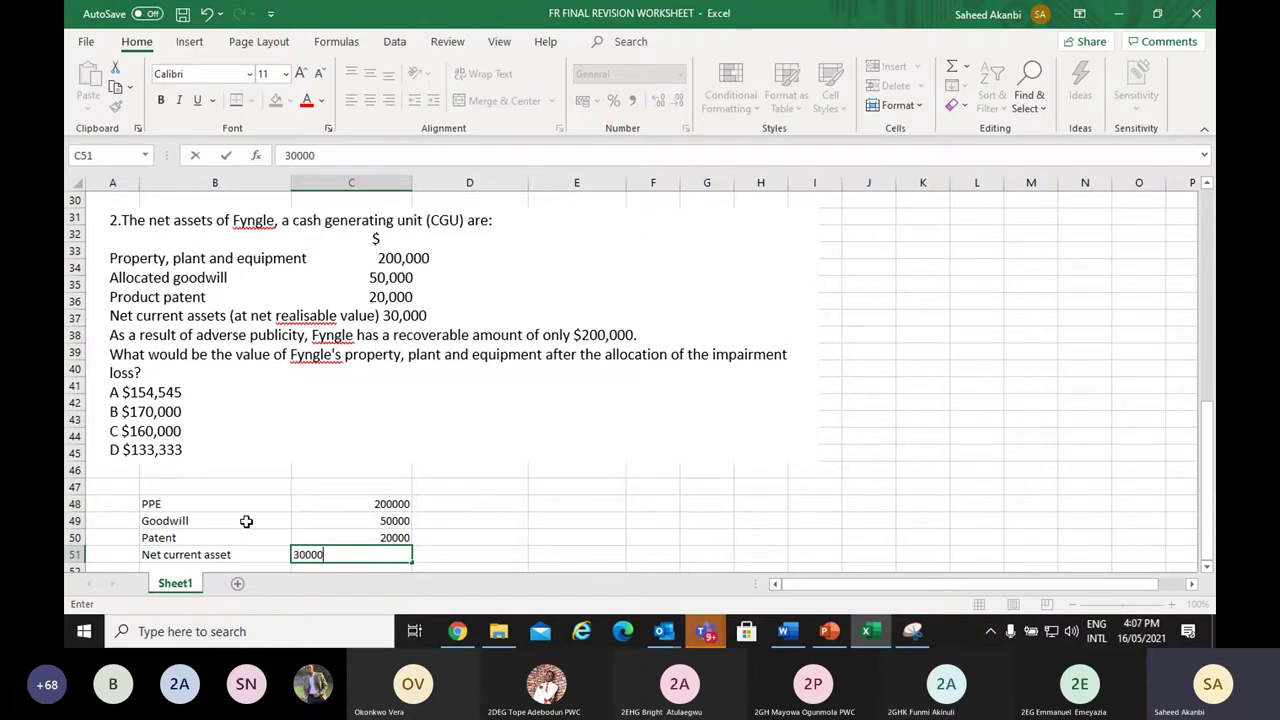
key("Return")
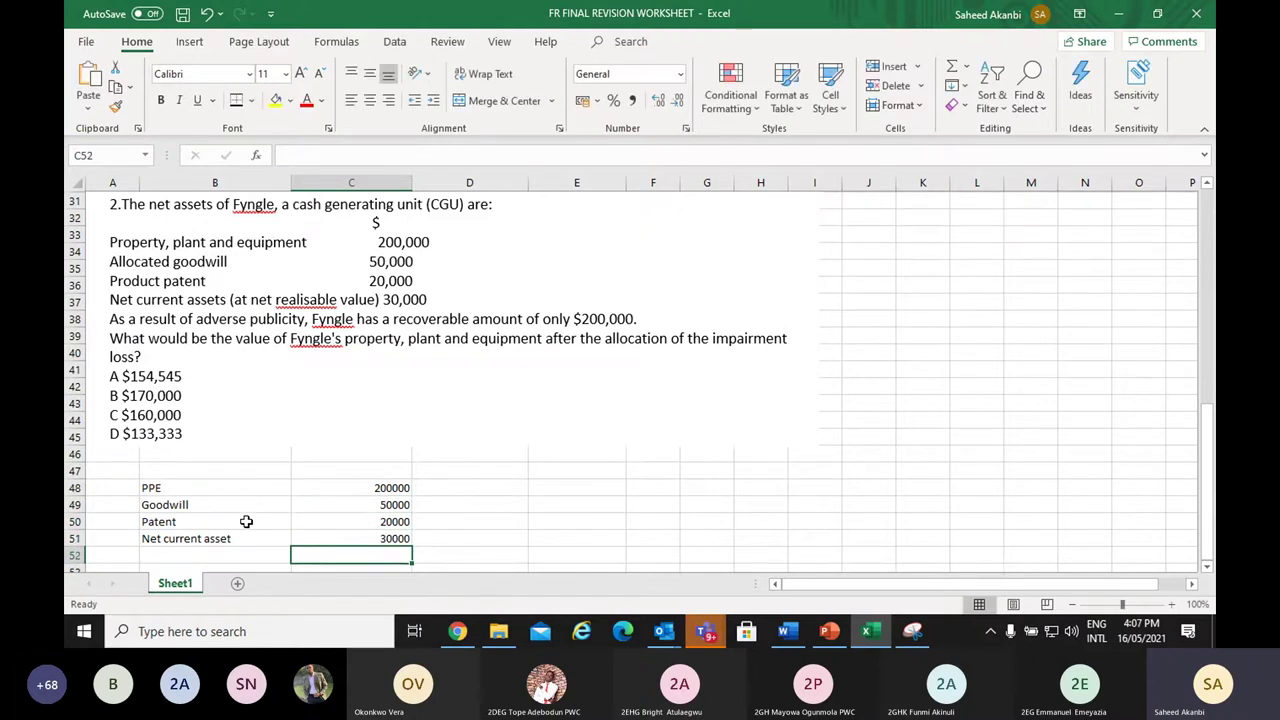
Format the carrying values in C48:C51 with the Comma style
left_click_drag(374, 489, 371, 535)
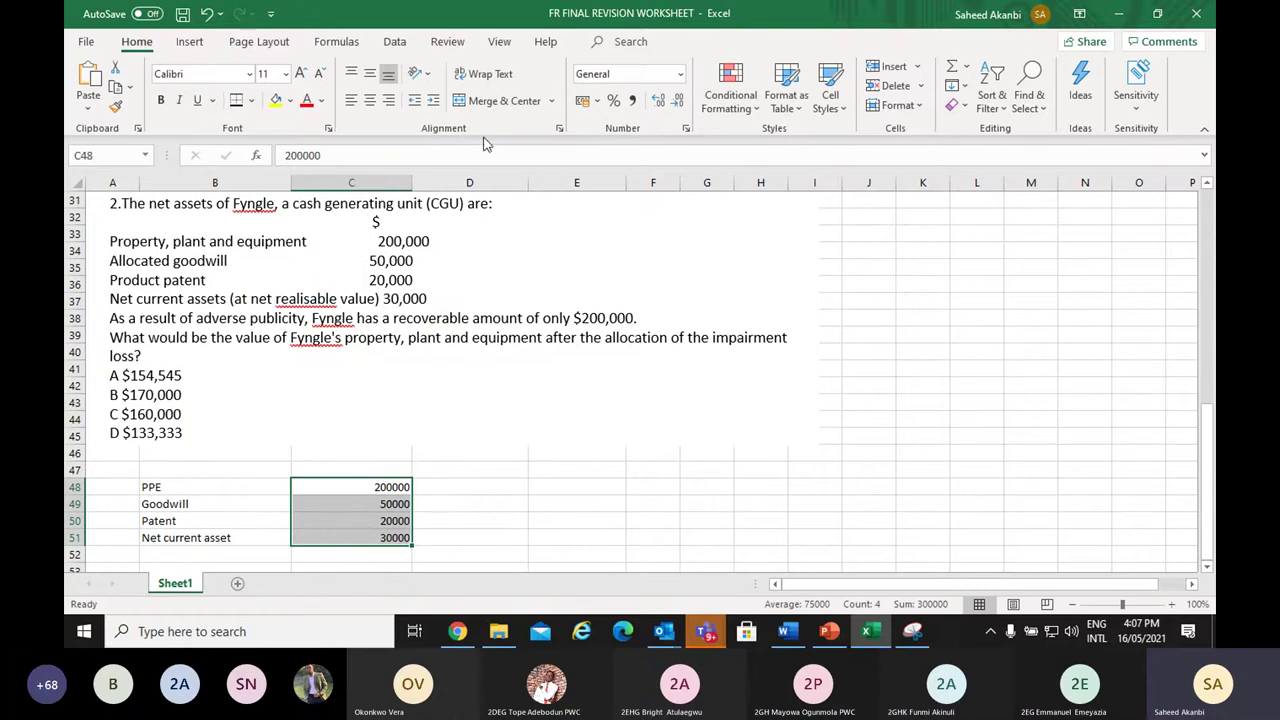
left_click(632, 100)
left_click(385, 556)
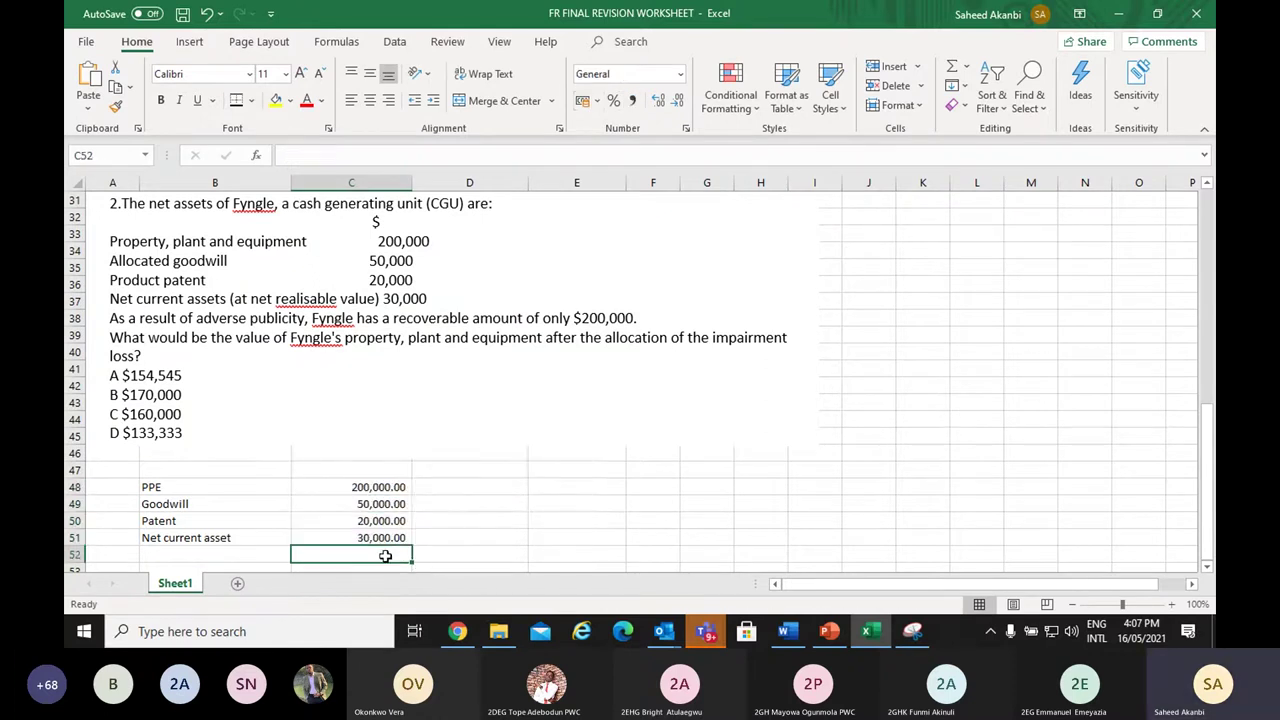
Total the carrying values in C52 with a SUM of C48:C51 and apply a top and bottom border across C52:E52
key("alt+equal")
key("Return")
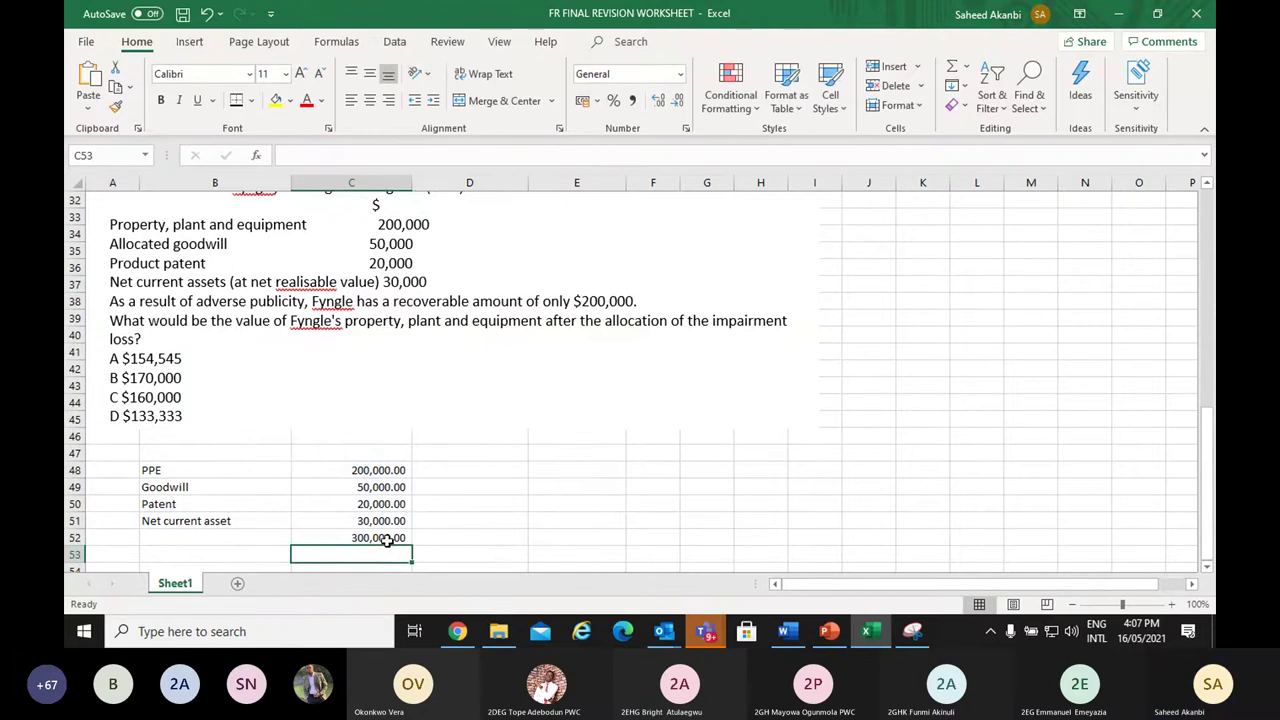
left_click(387, 540)
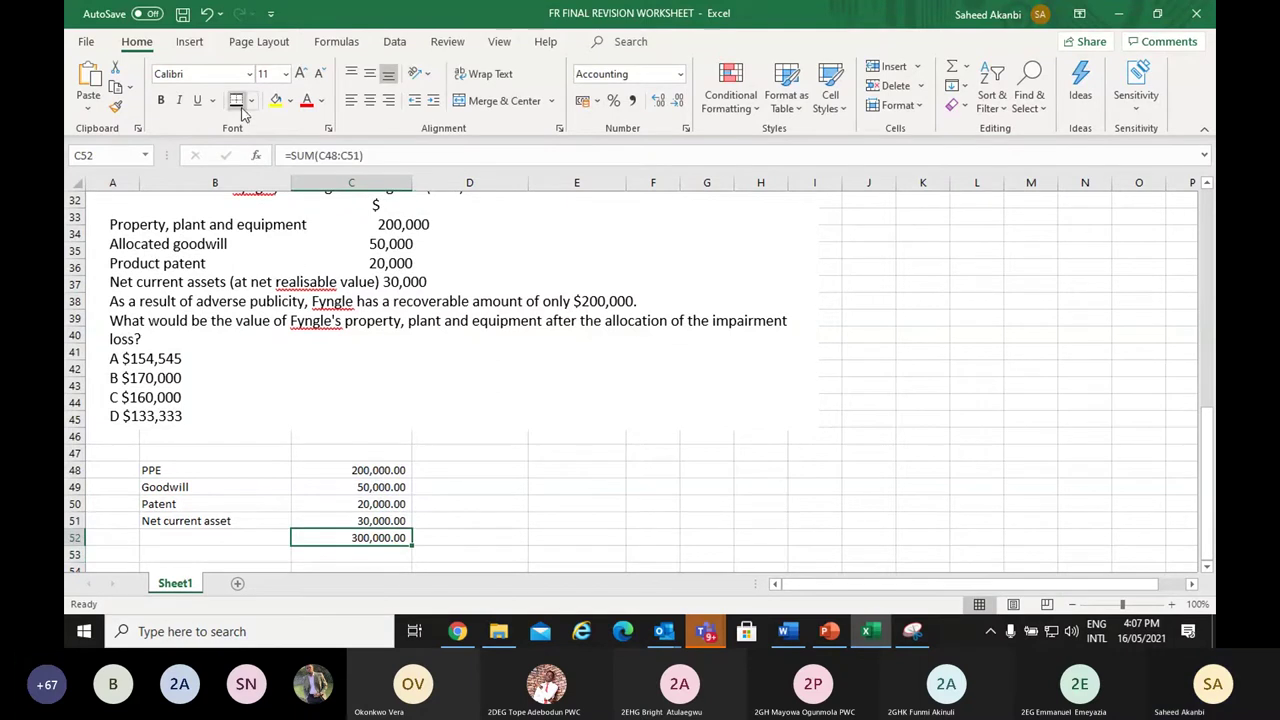
left_click_drag(486, 537, 557, 540)
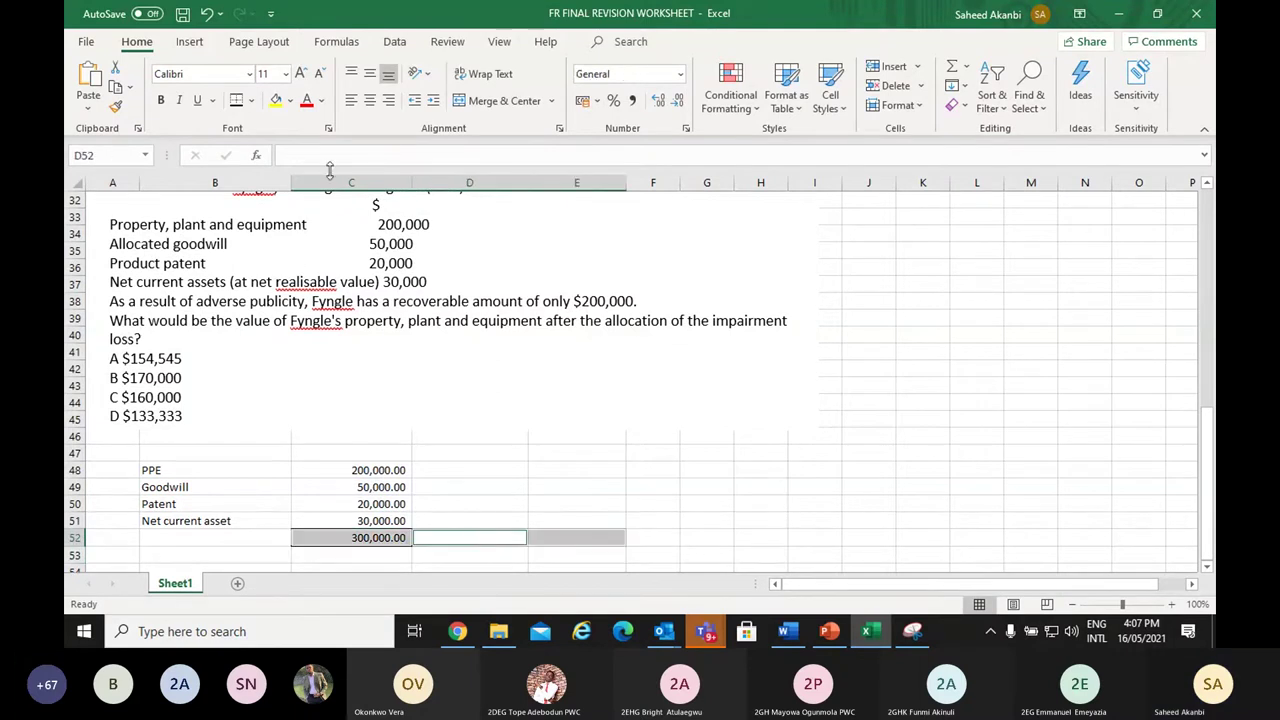
left_click(236, 100)
Enter the heading CV before impairment in C47 above the carrying values
left_click(398, 452)
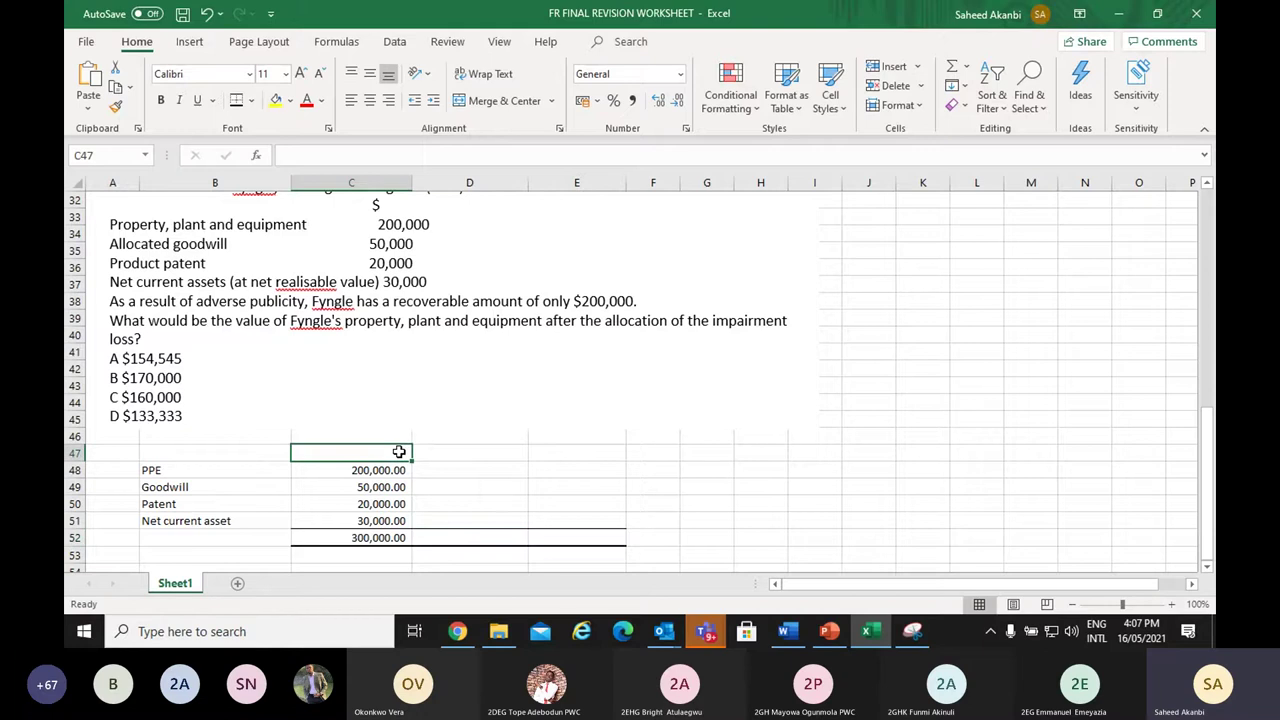
type("CV b")
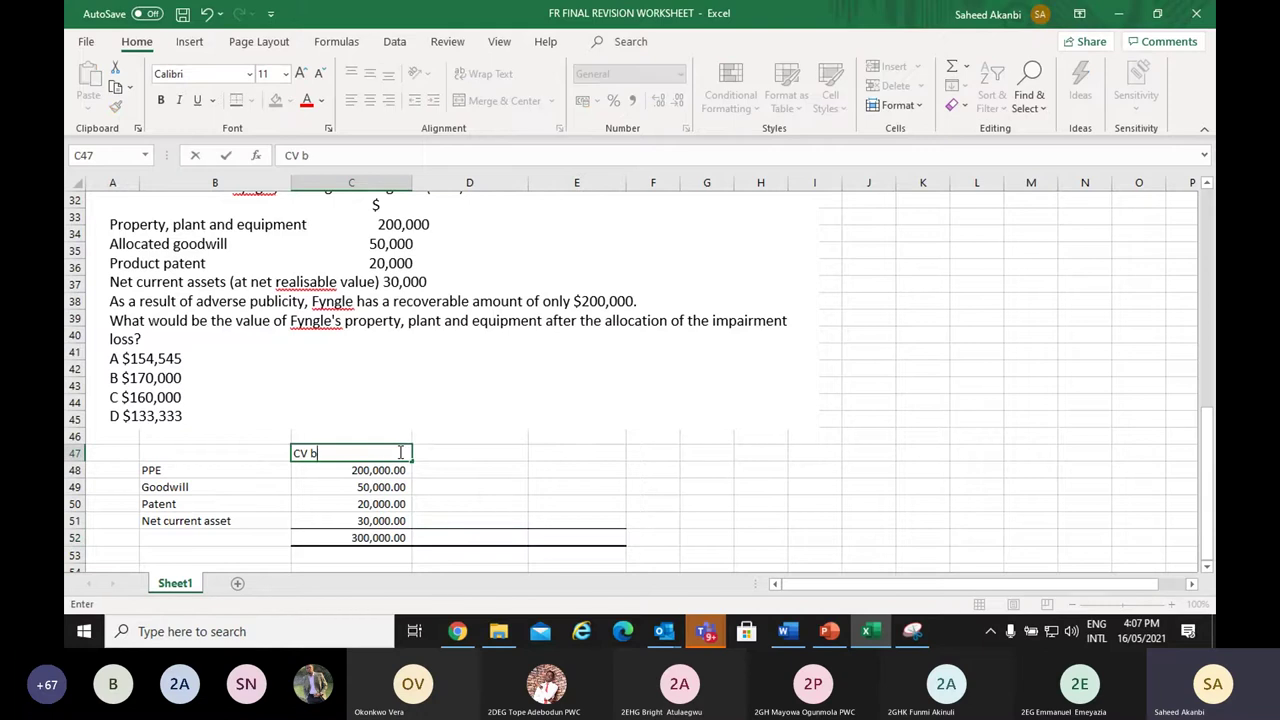
type("efore impairment")
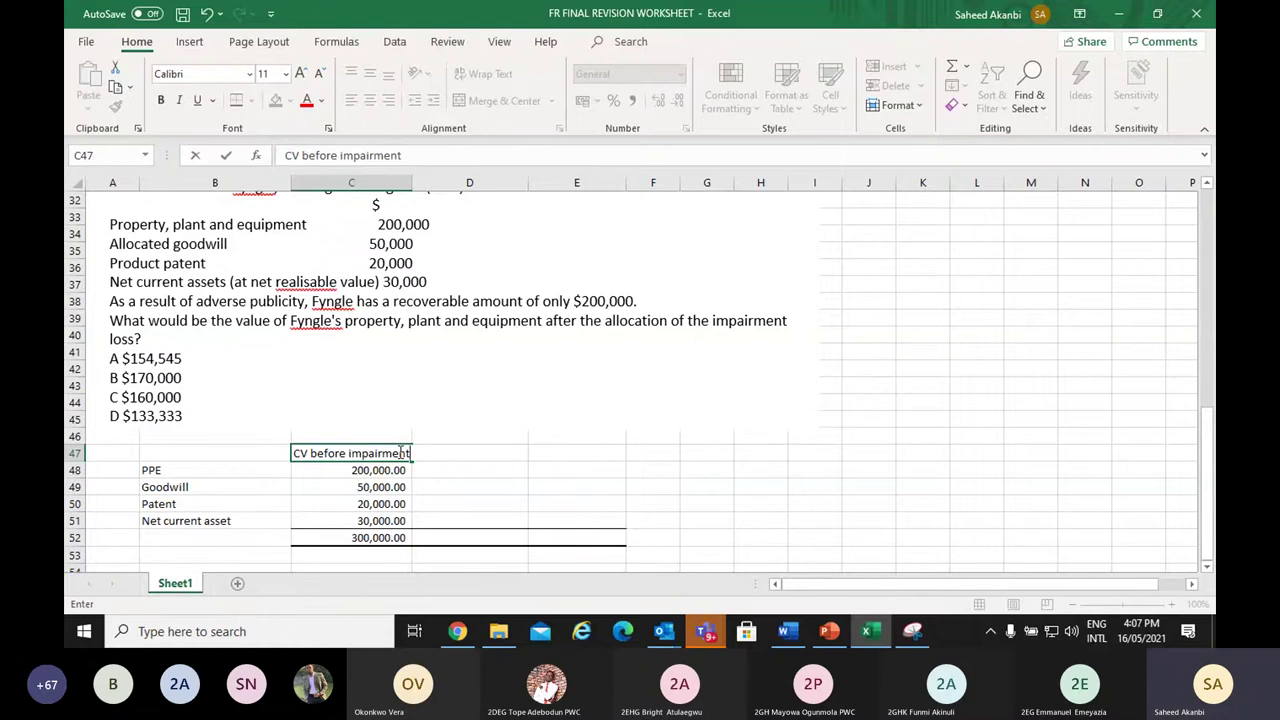
left_click(478, 501)
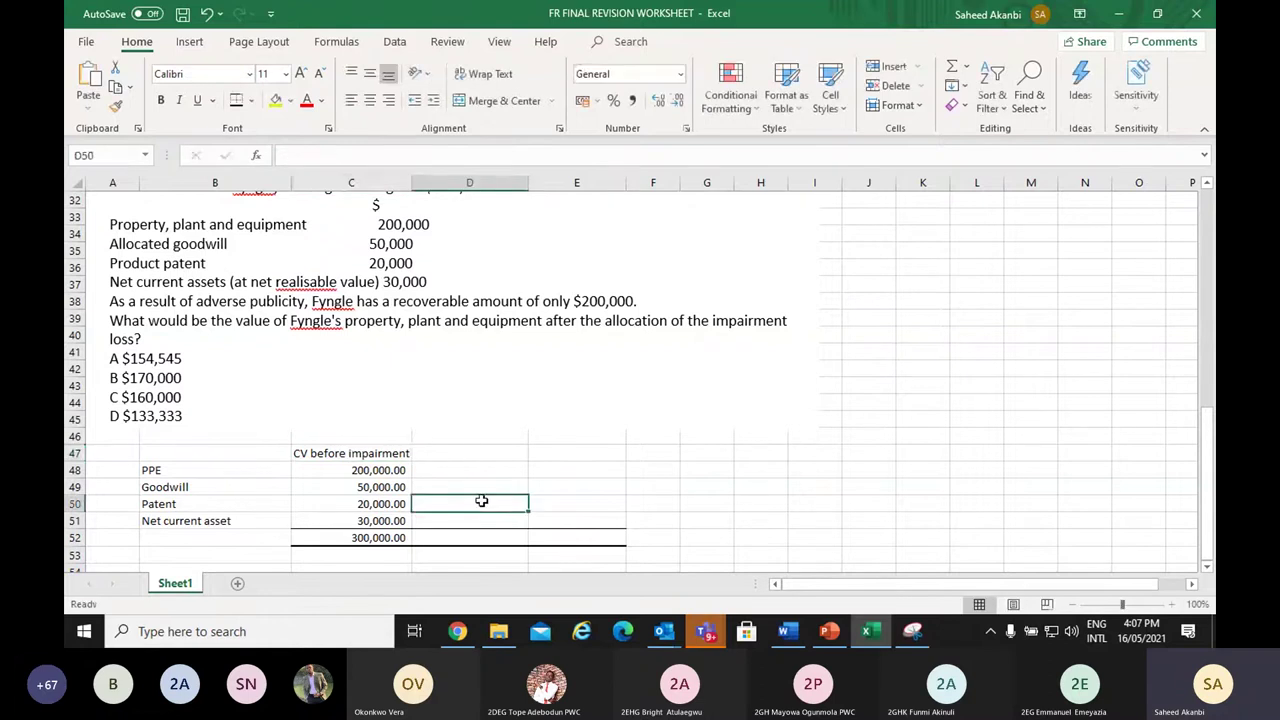
Enter the heading Allocation of imapairment loss in D47 and wrap its text
left_click(472, 450)
type("All")
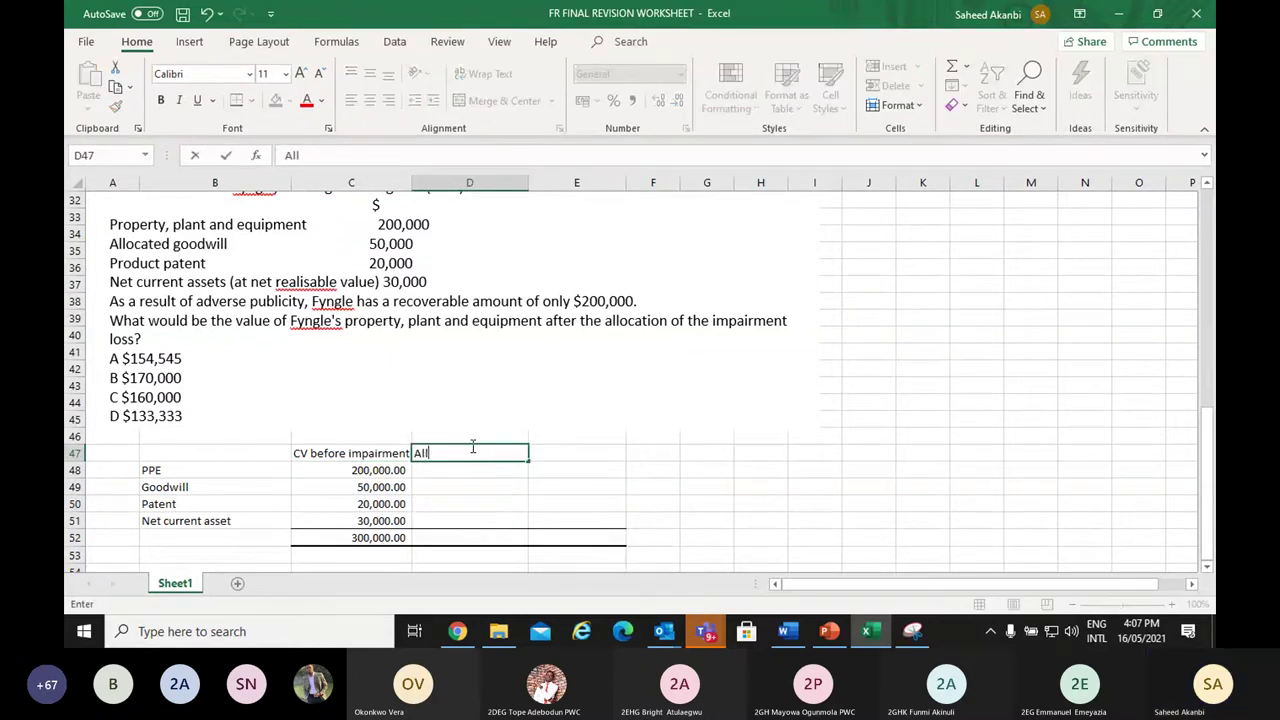
type("ocation")
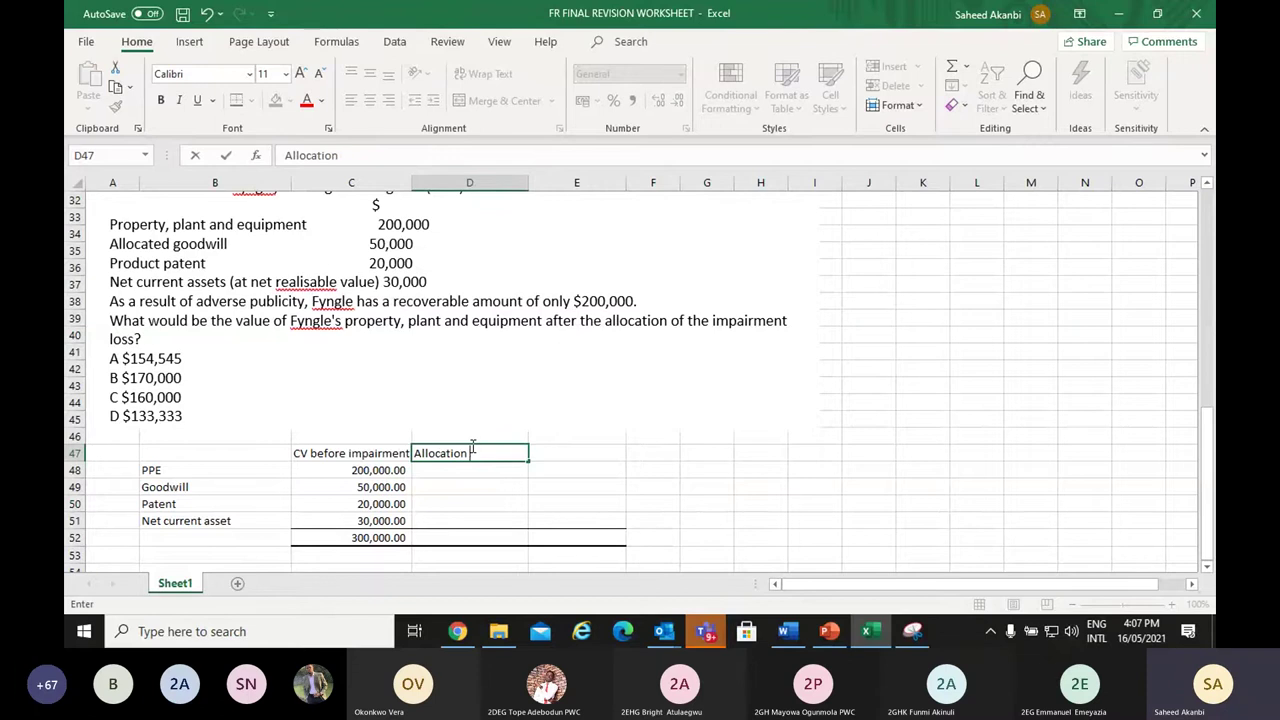
type(" of imapir")
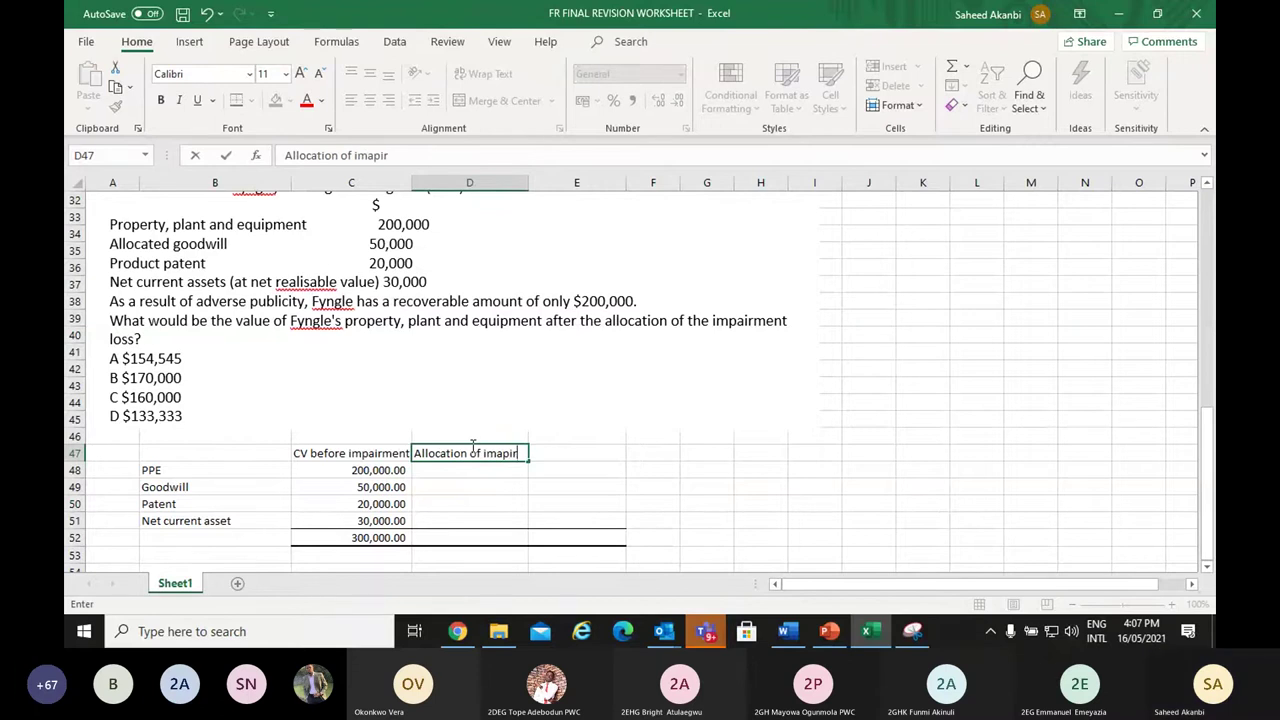
key("BackSpace")
key("BackSpace")
type("a")
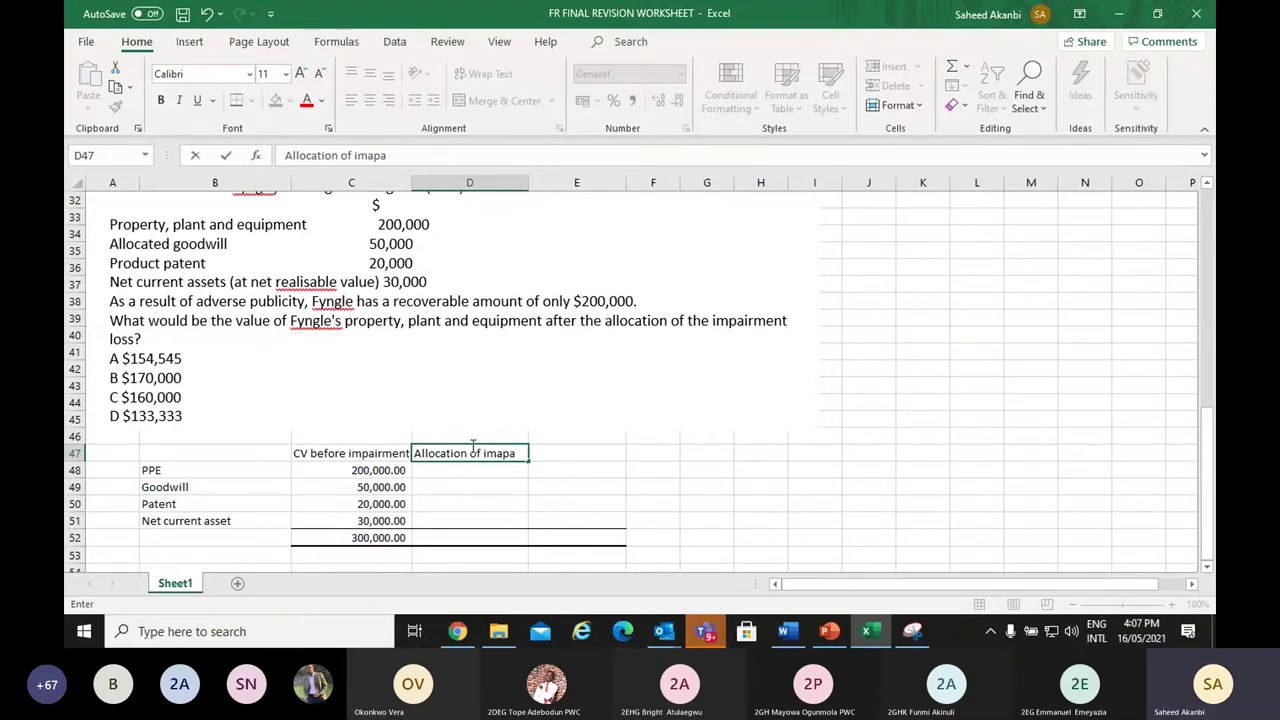
type("irment ")
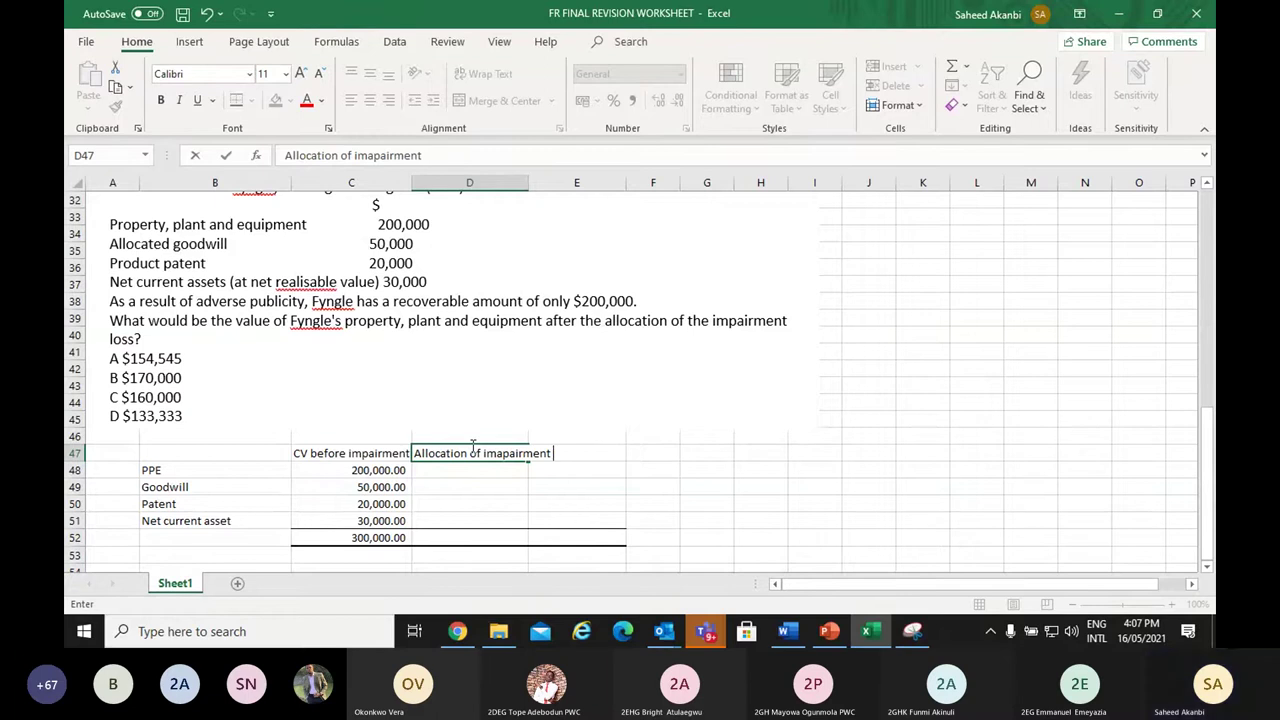
type("loss")
left_click(466, 508)
left_click(458, 436)
left_click(458, 453)
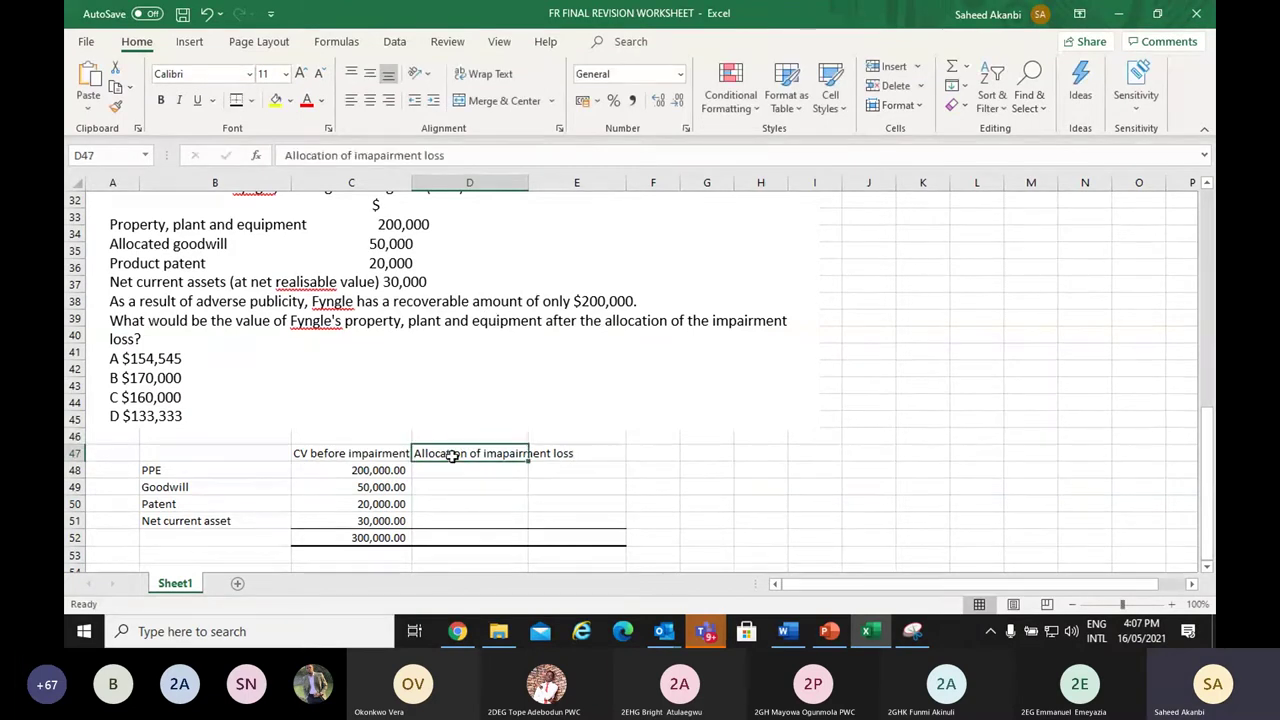
left_click(487, 76)
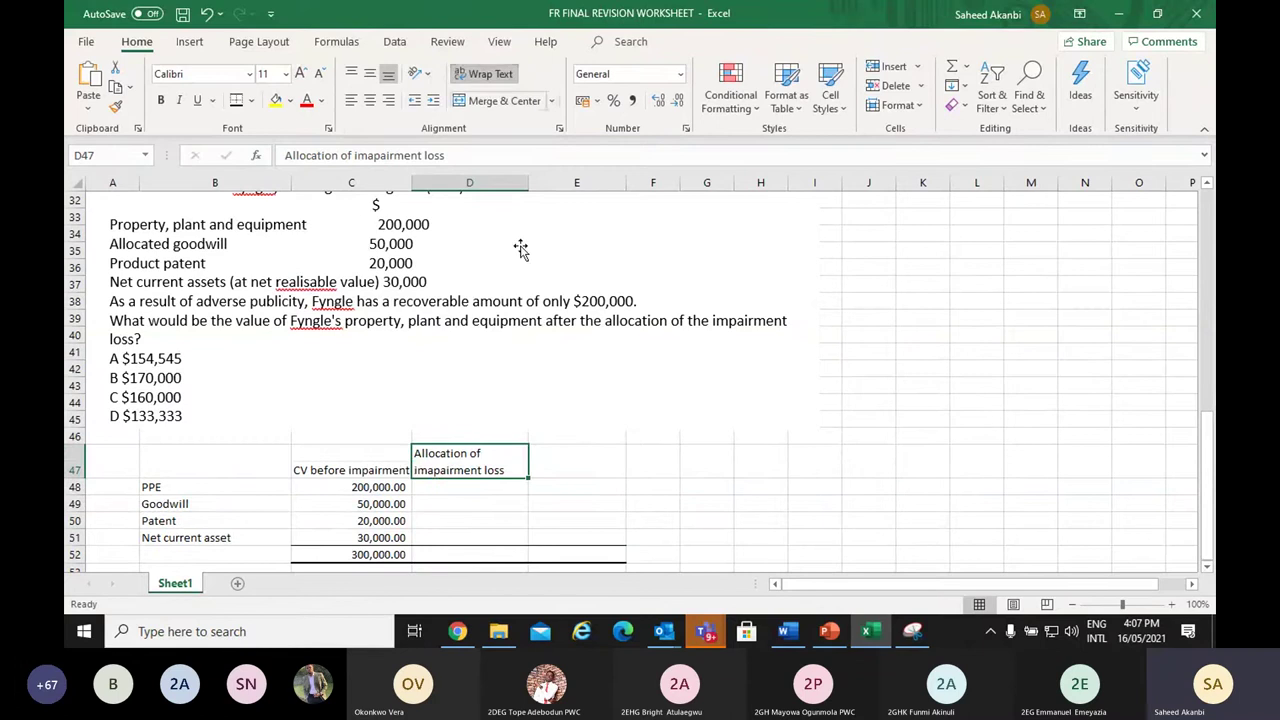
Enter the heading CV after allocation in E47
left_click(546, 452)
type("CV ")
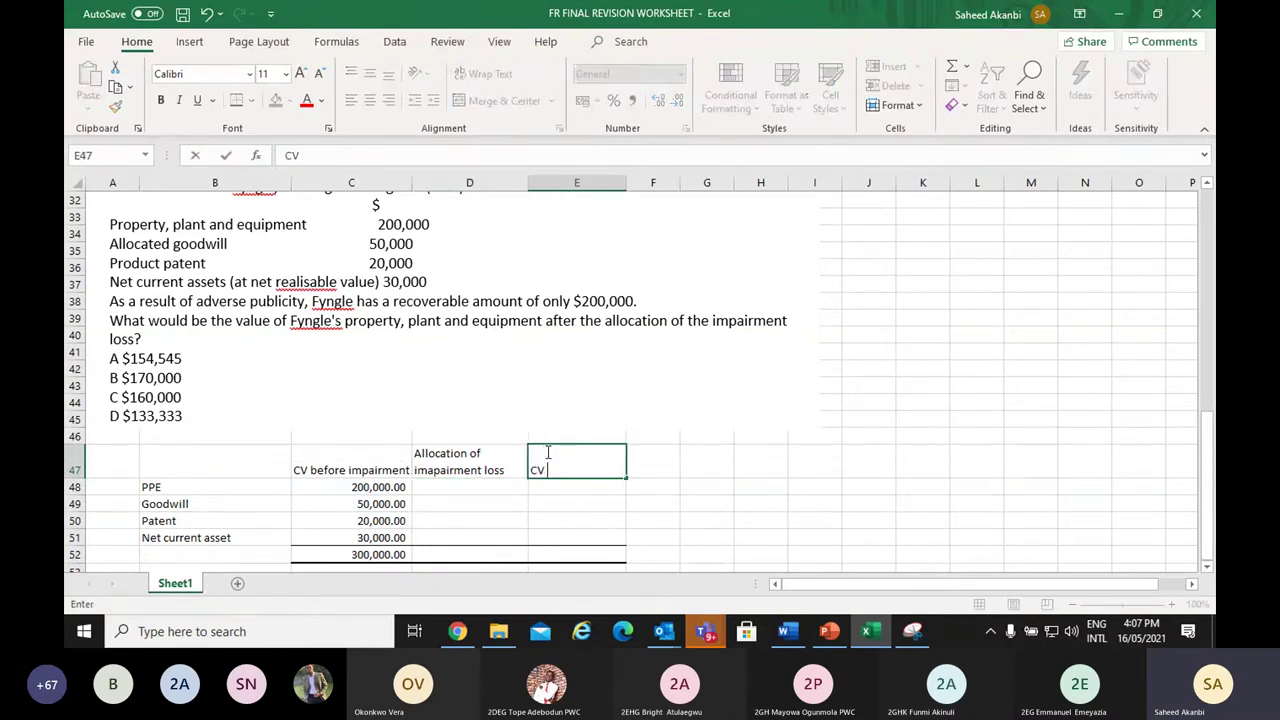
type("after allocation")
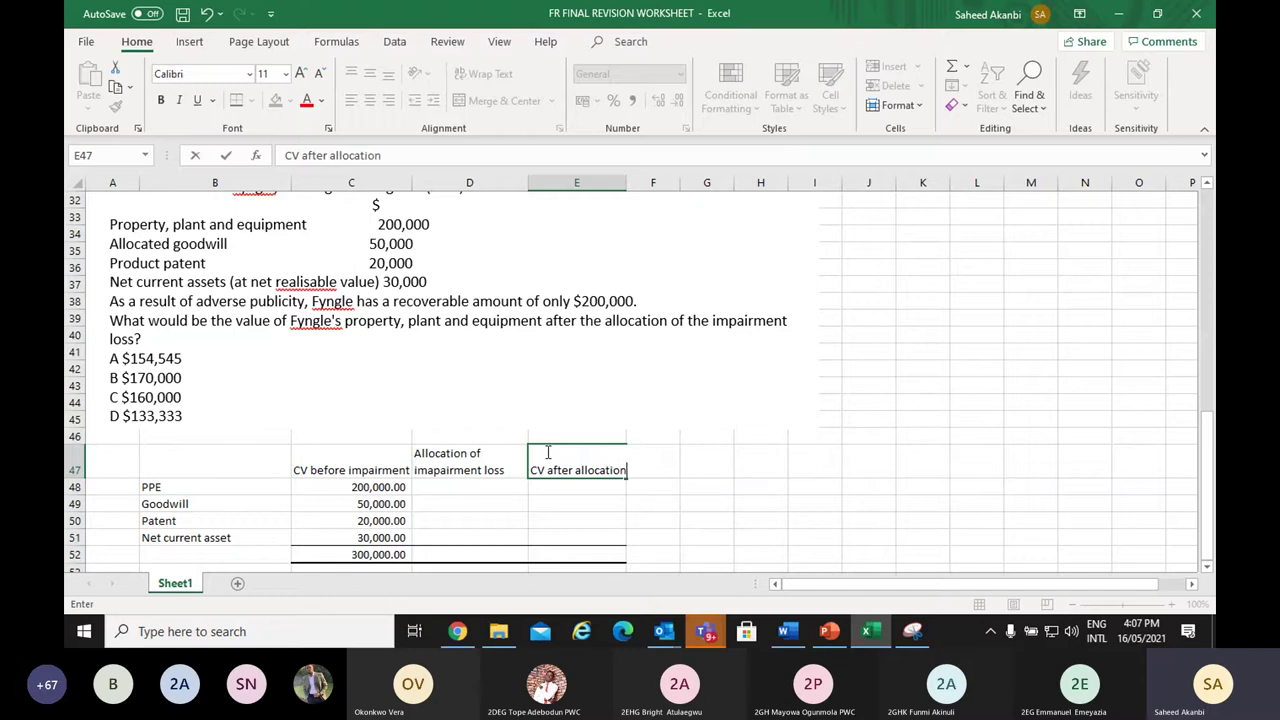
key("Return")
Enter the recoverable amount 200000 in E52 and format C48:E52 with the Comma style
key("Down")
key("Down")
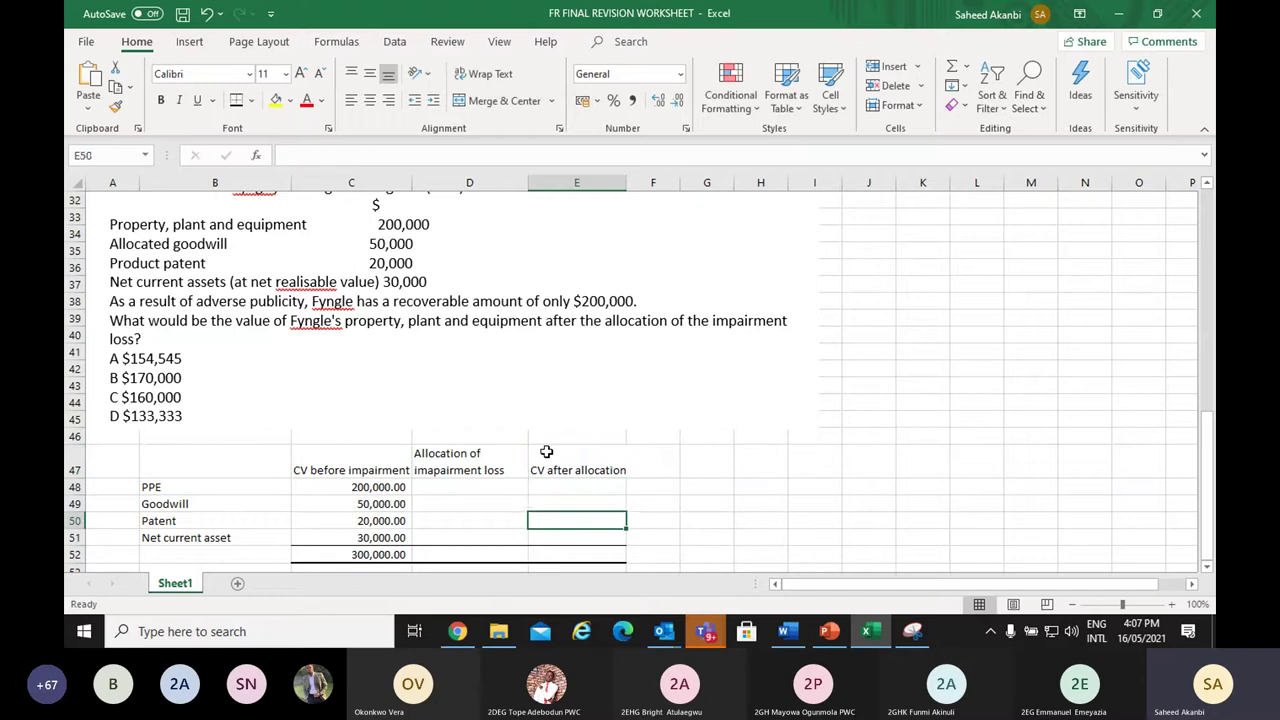
key("Left")
key("Left")
key("Down")
key("Down")
key("Up")
key("Up")
key("Up")
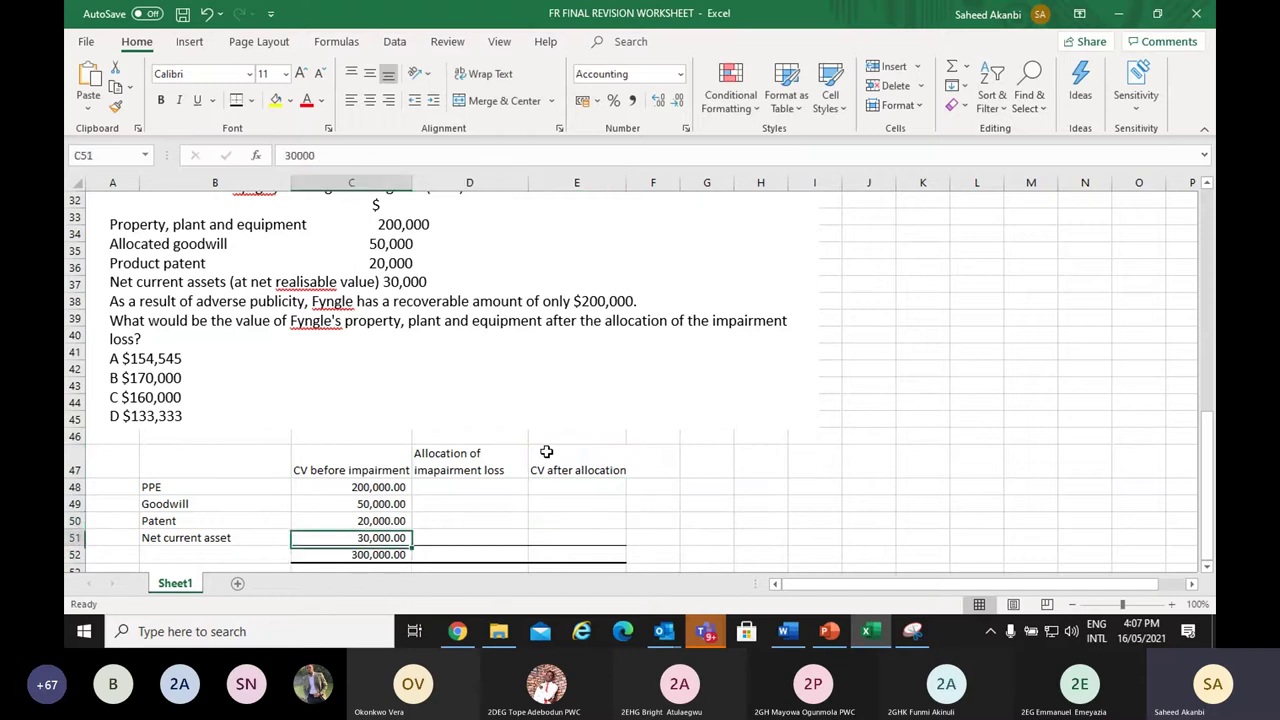
key("Down")
key("Down")
key("Down")
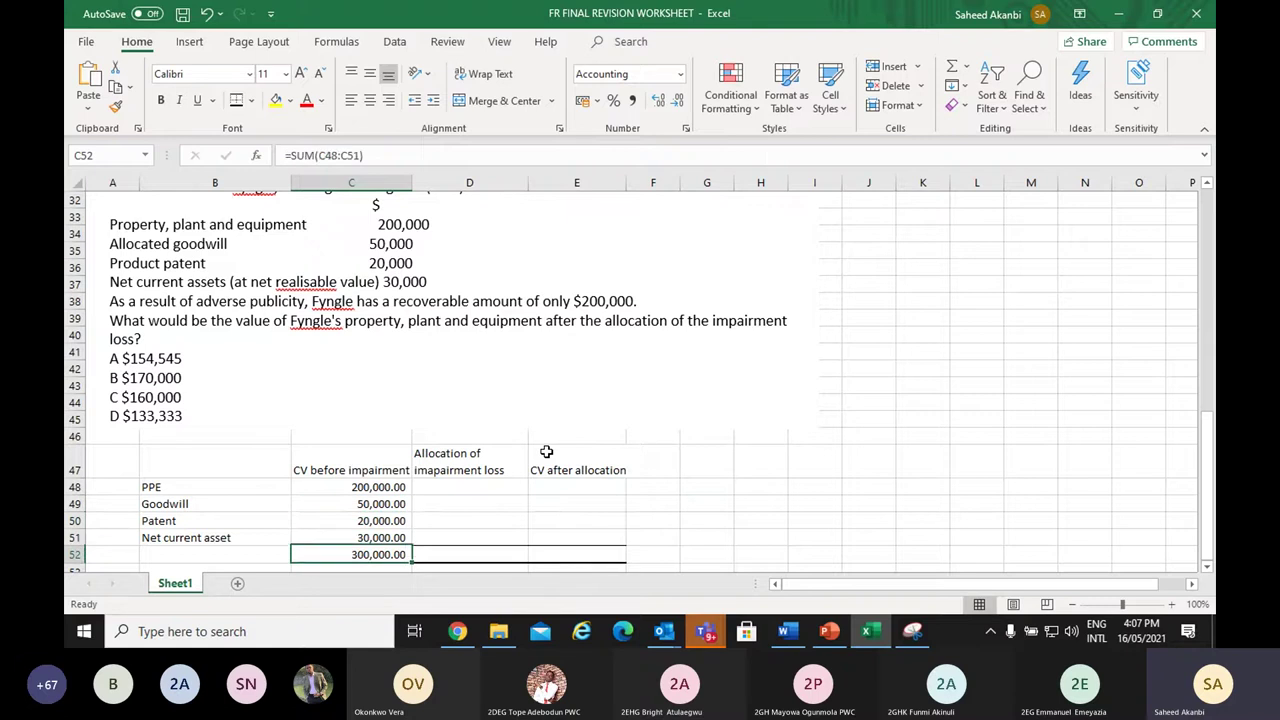
key("Right")
key("Right")
type("200000")
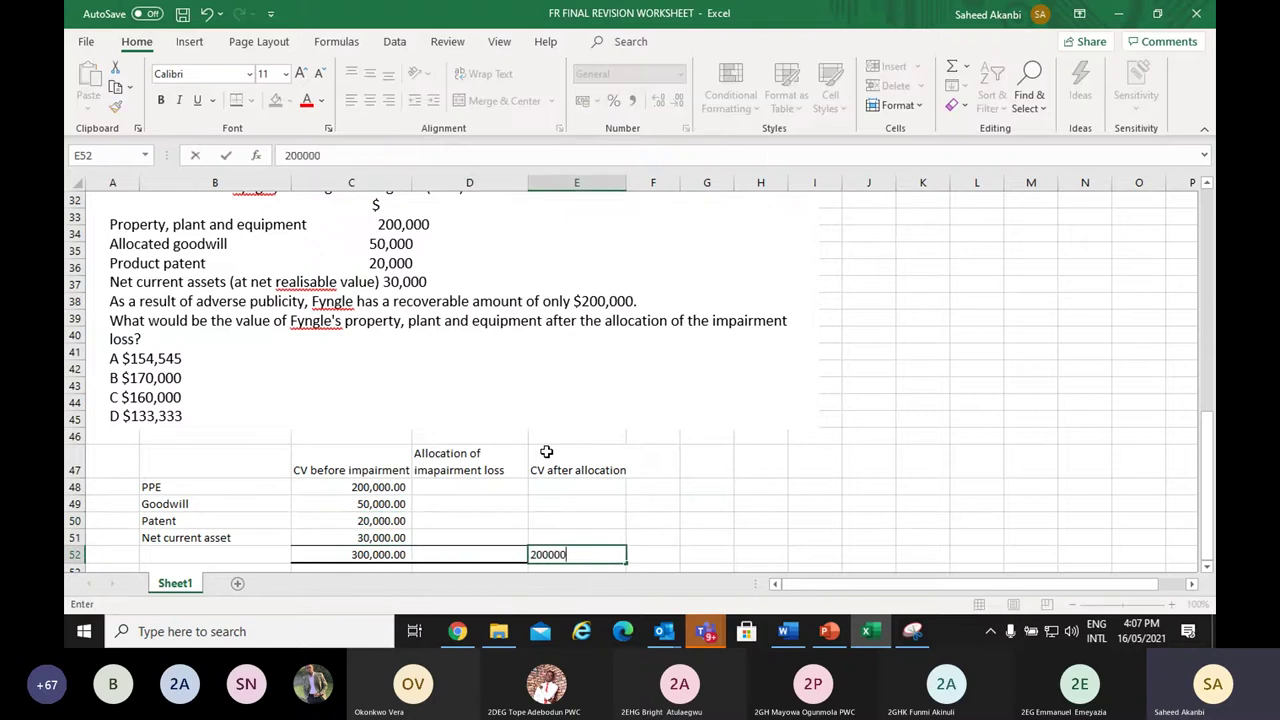
key("Return")
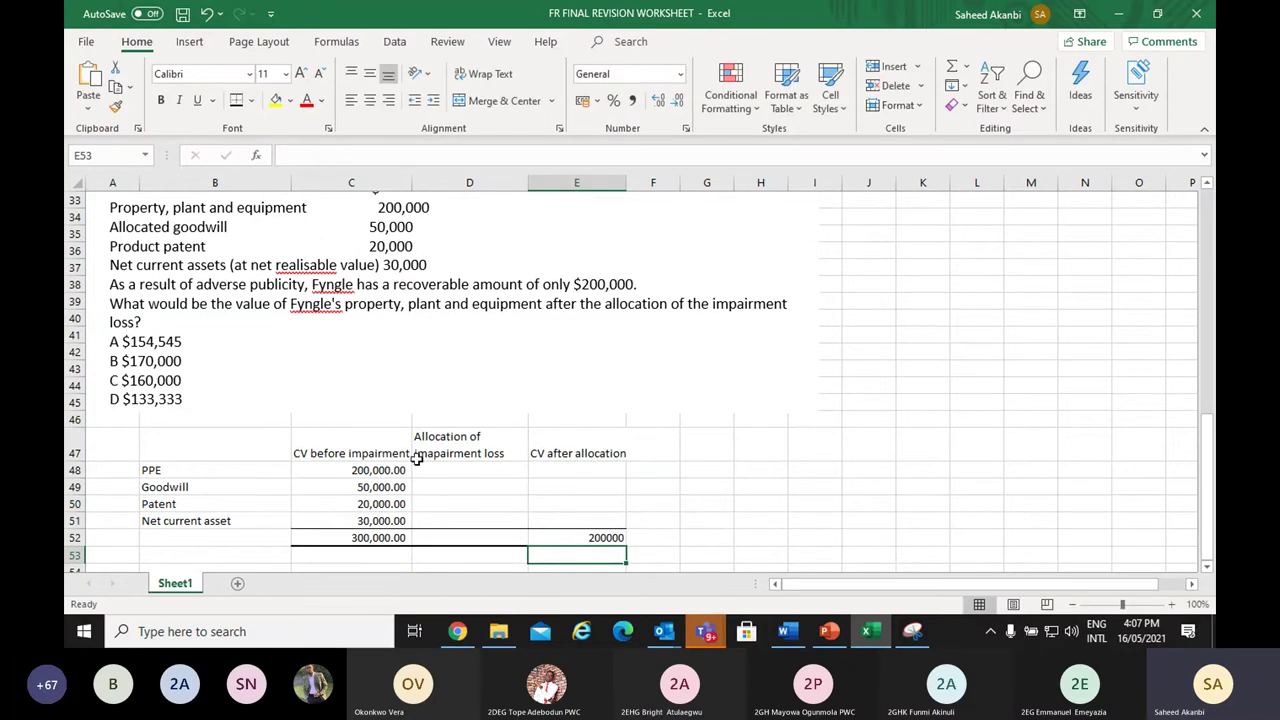
left_click_drag(405, 468, 621, 541)
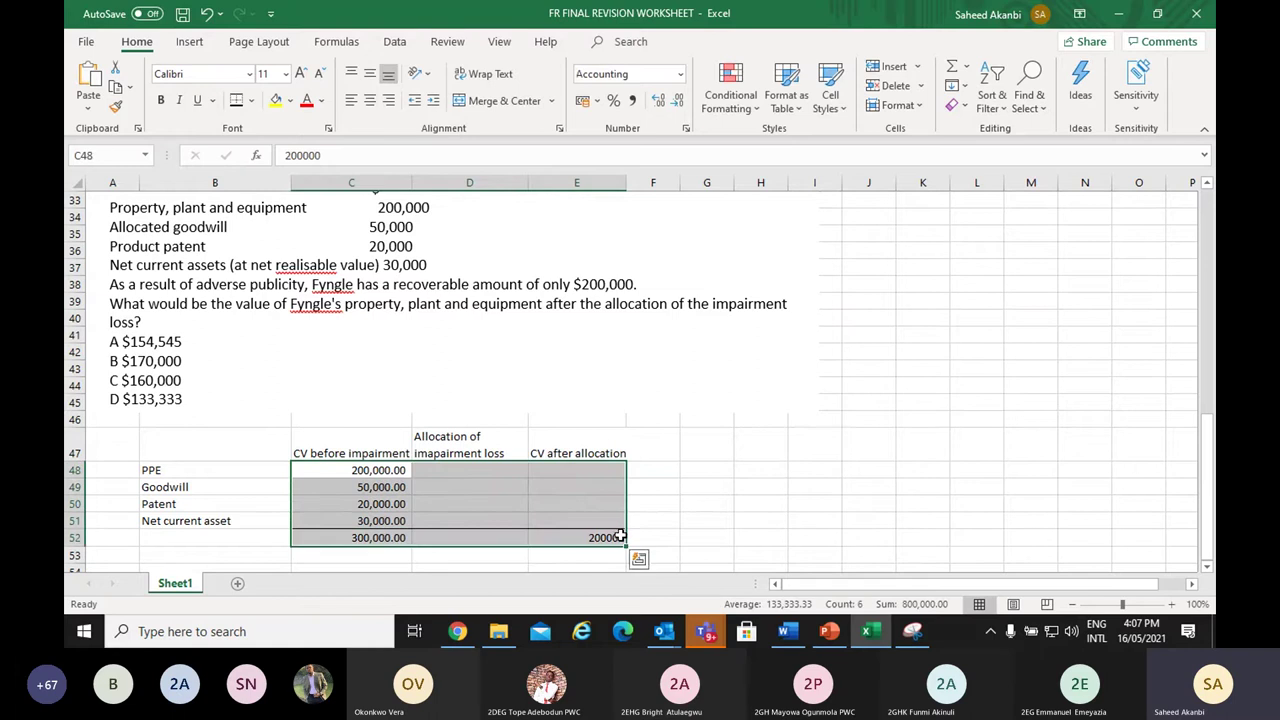
left_click(631, 108)
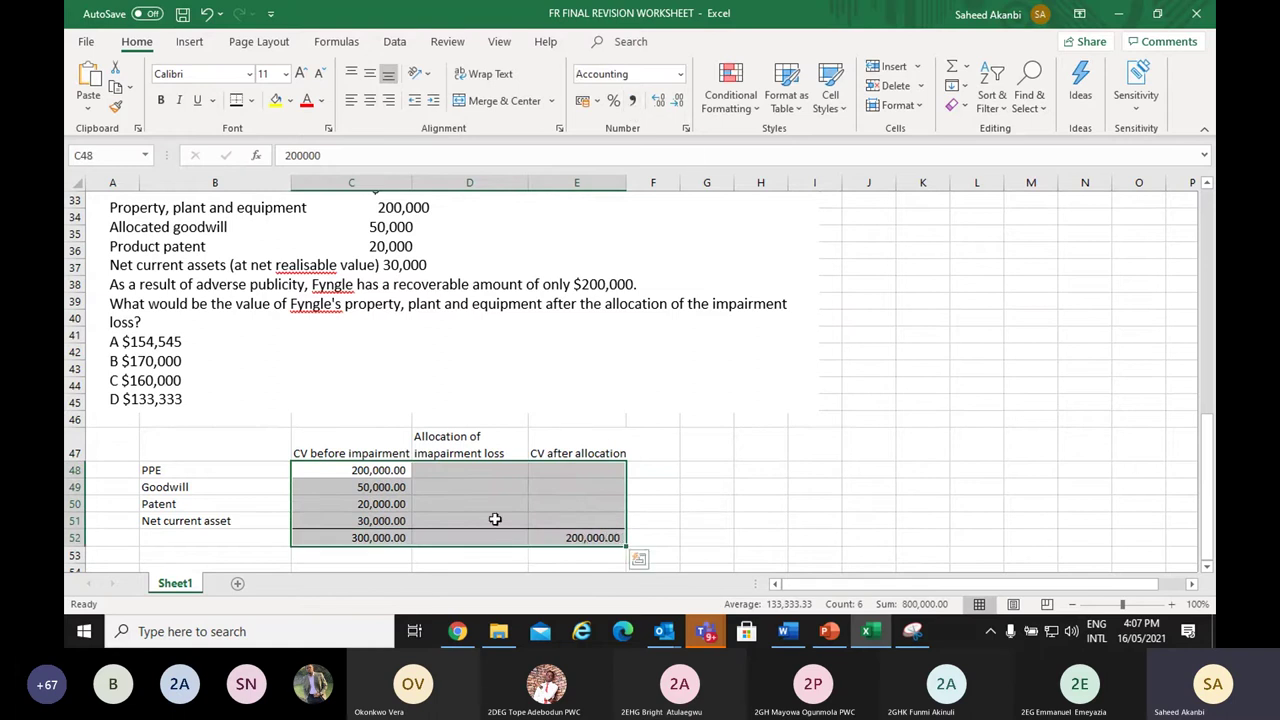
Calculate the total impairment loss in D52 with the formula =E52-C52
left_click(479, 539)
type("=E52-")
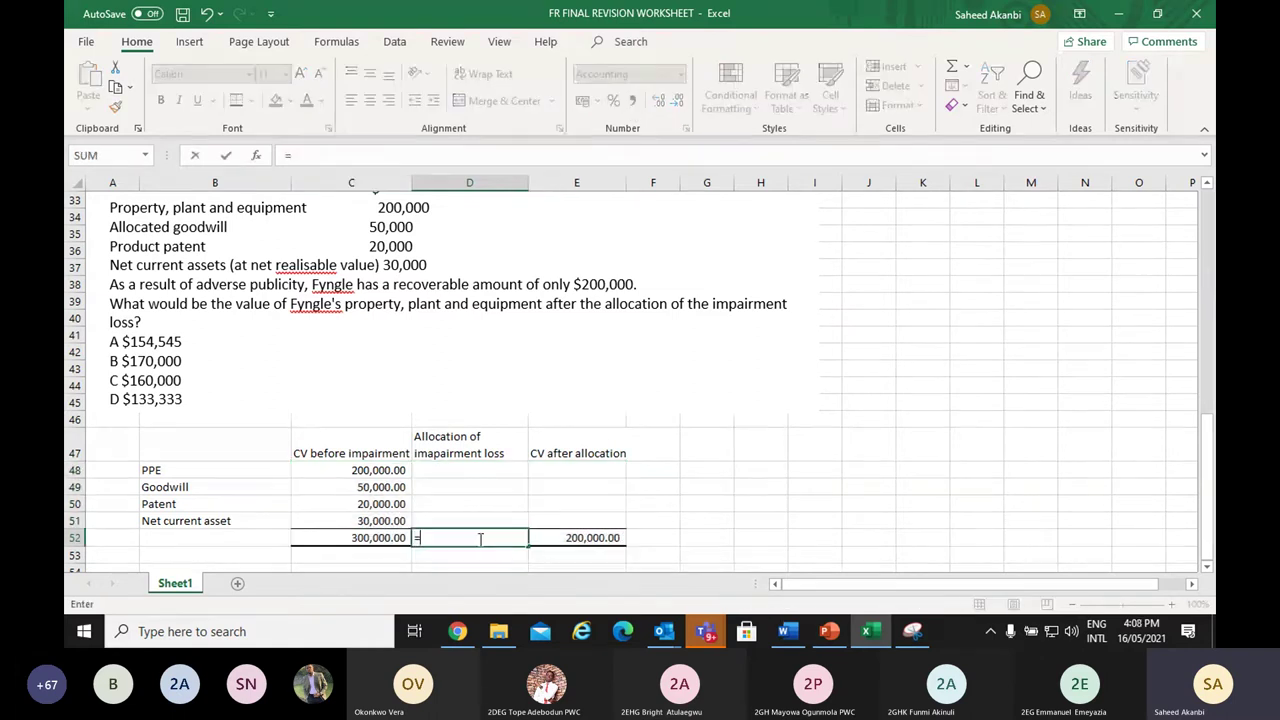
key("Left")
key("Left")
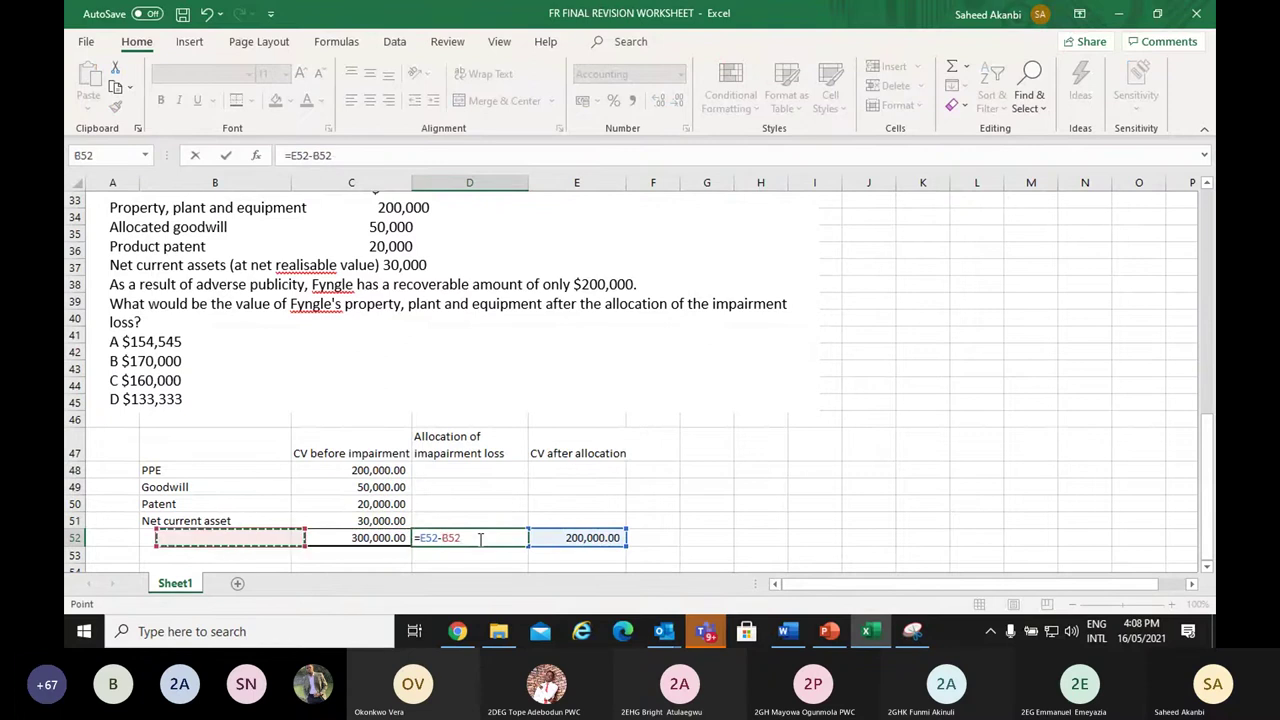
key("Right")
key("Return")
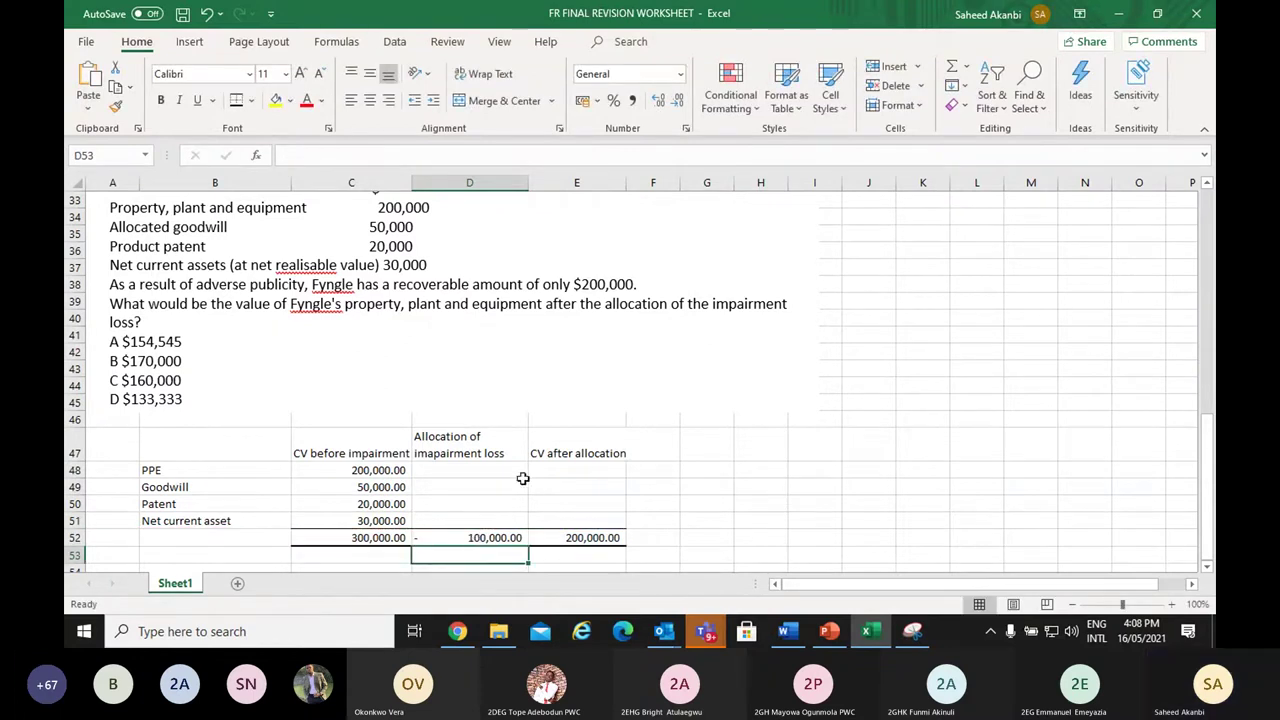
Allocate 50000 of the impairment loss to Goodwill in D49
left_click(492, 473)
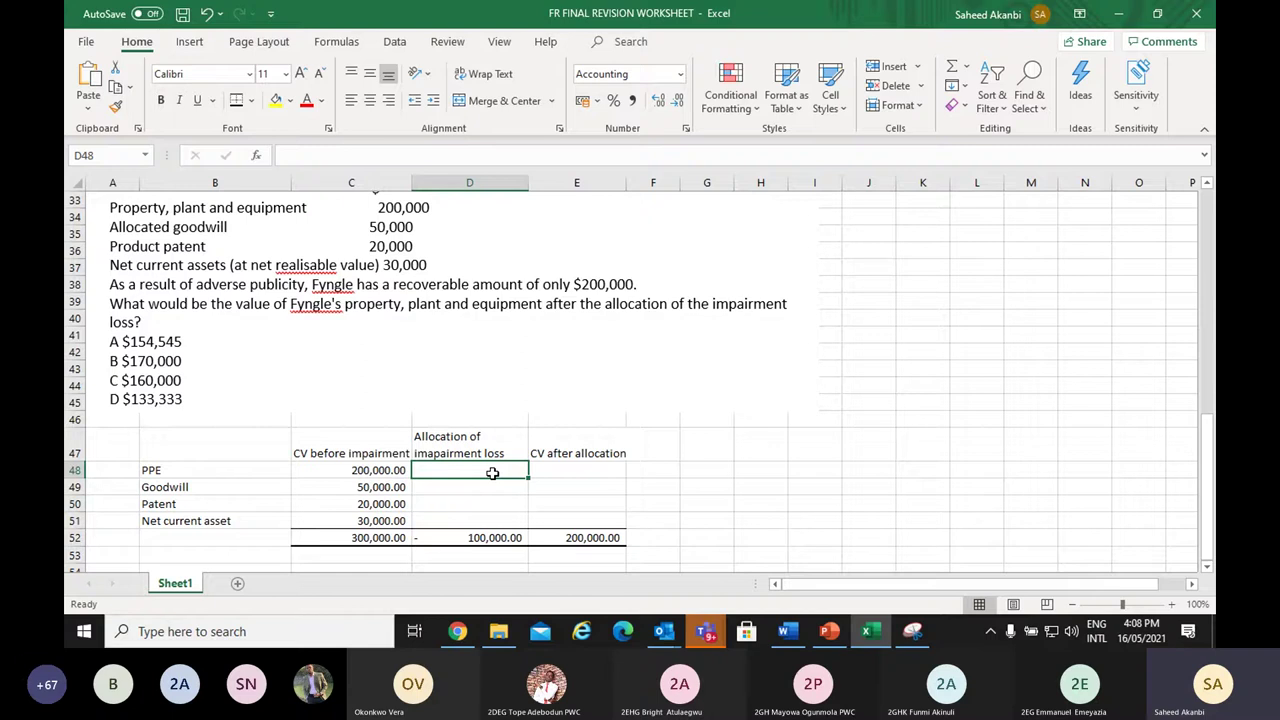
left_click(377, 487)
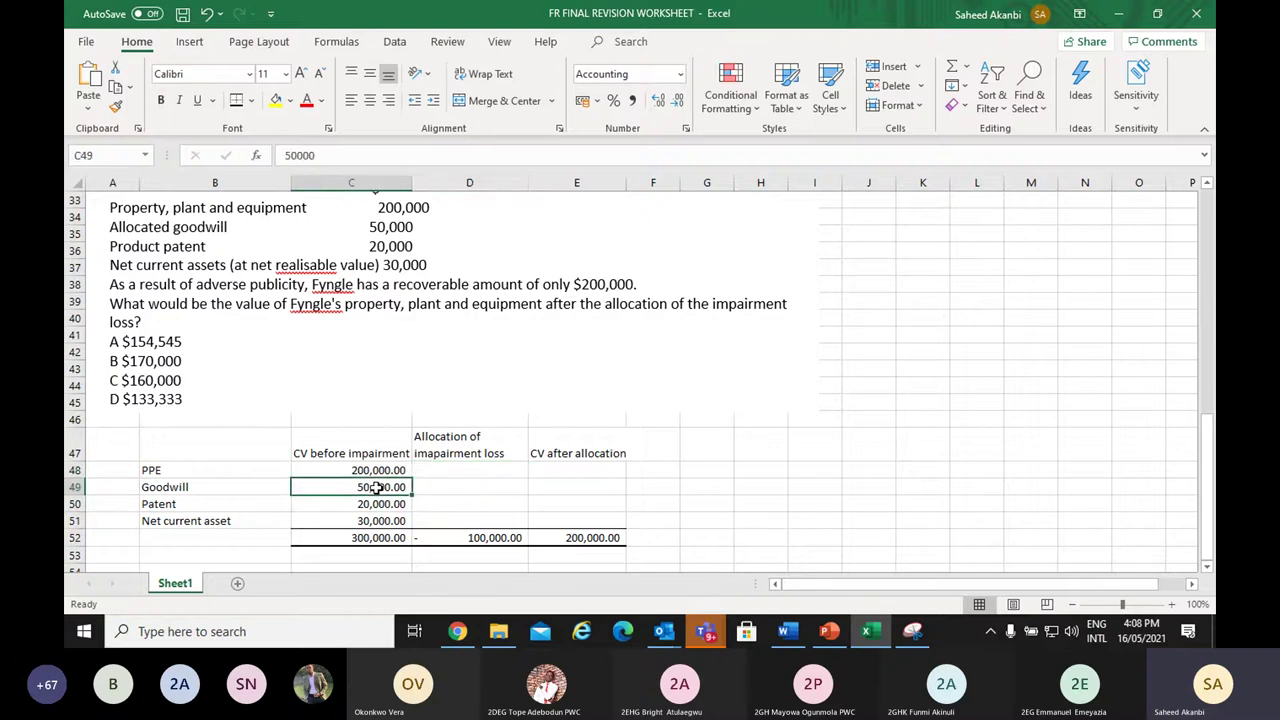
left_click(478, 544)
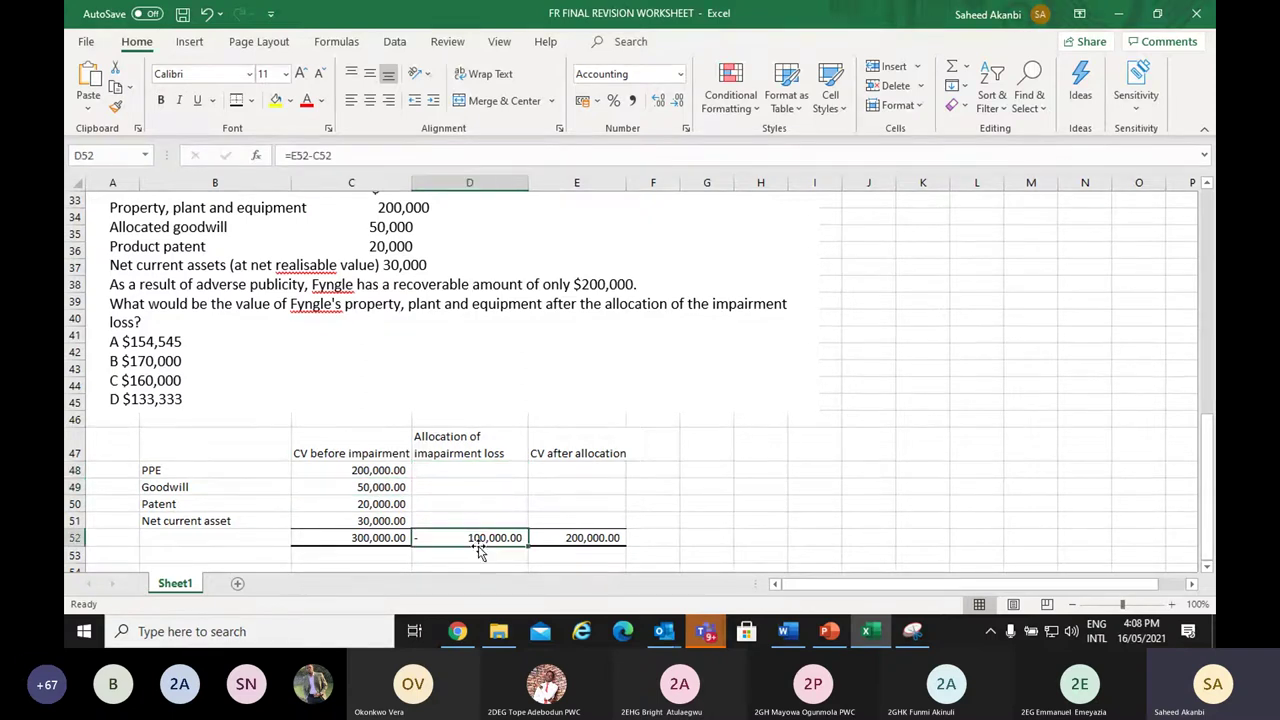
left_click(453, 487)
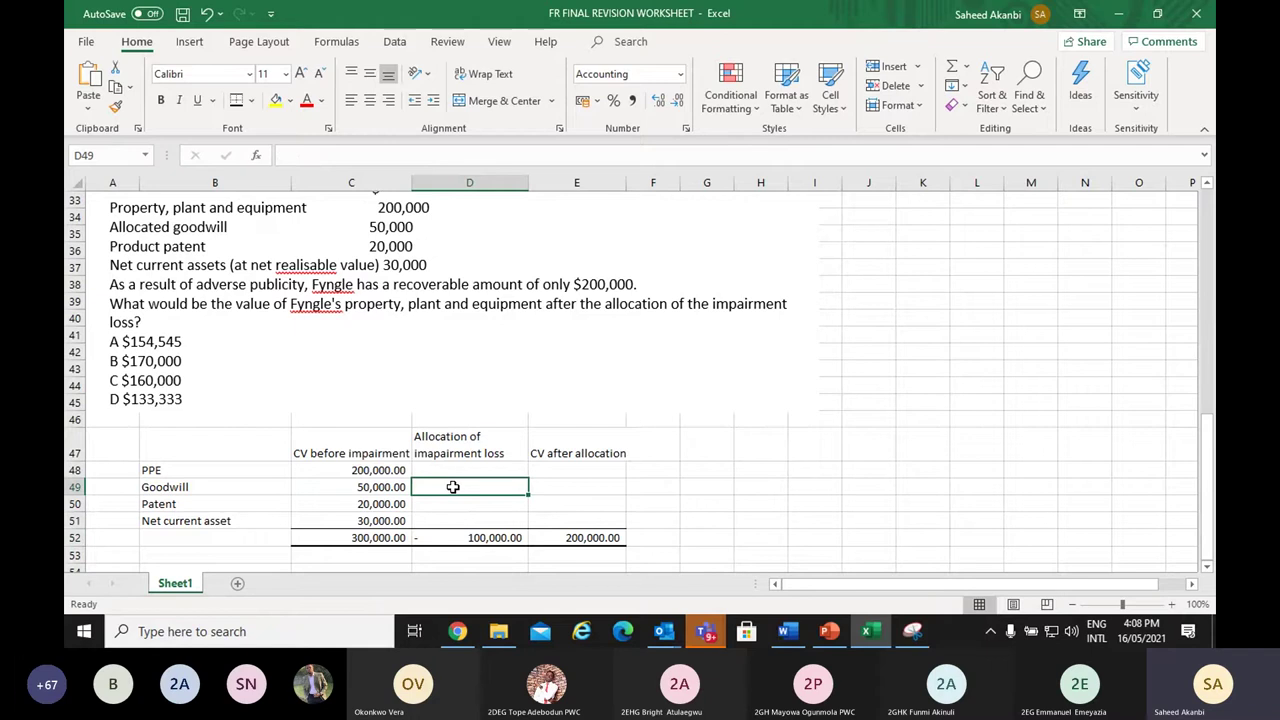
type("=")
type("c49")
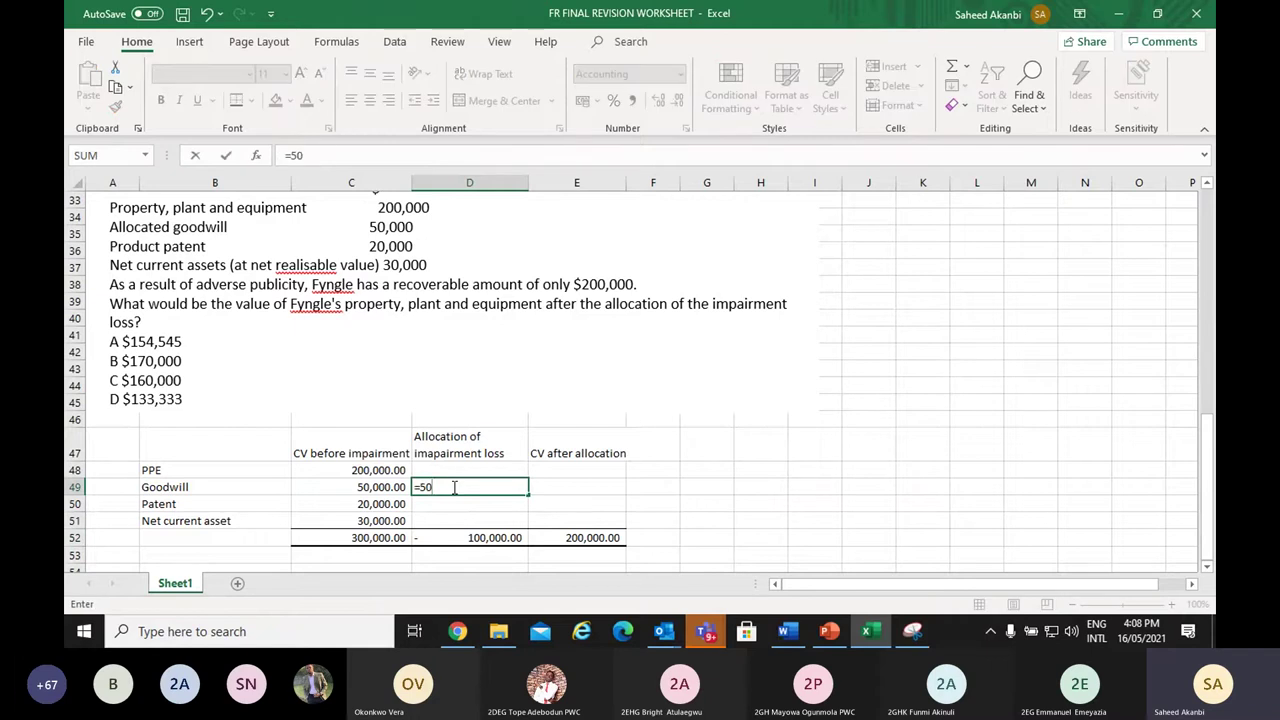
key("Return")
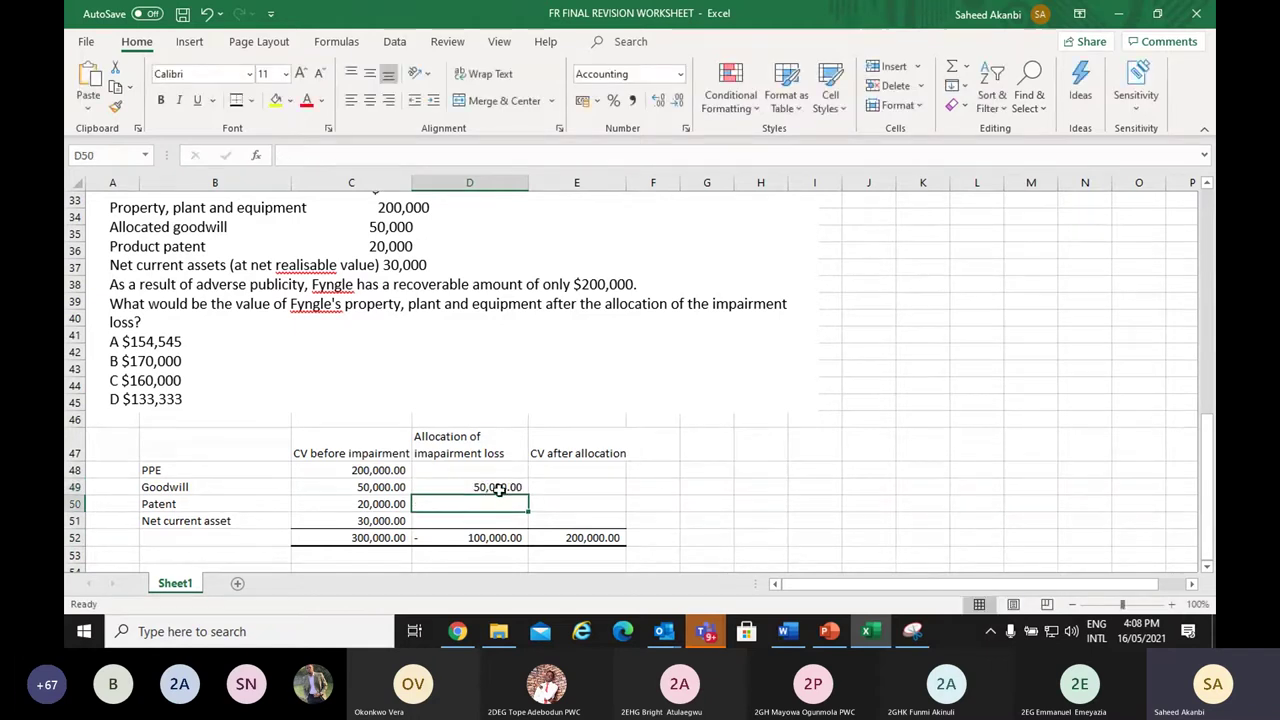
Calculate Goodwill's carrying value after allocation in E49 with the formula =C49-D49
left_click(552, 494)
type("=c49-d49")
key("Return")
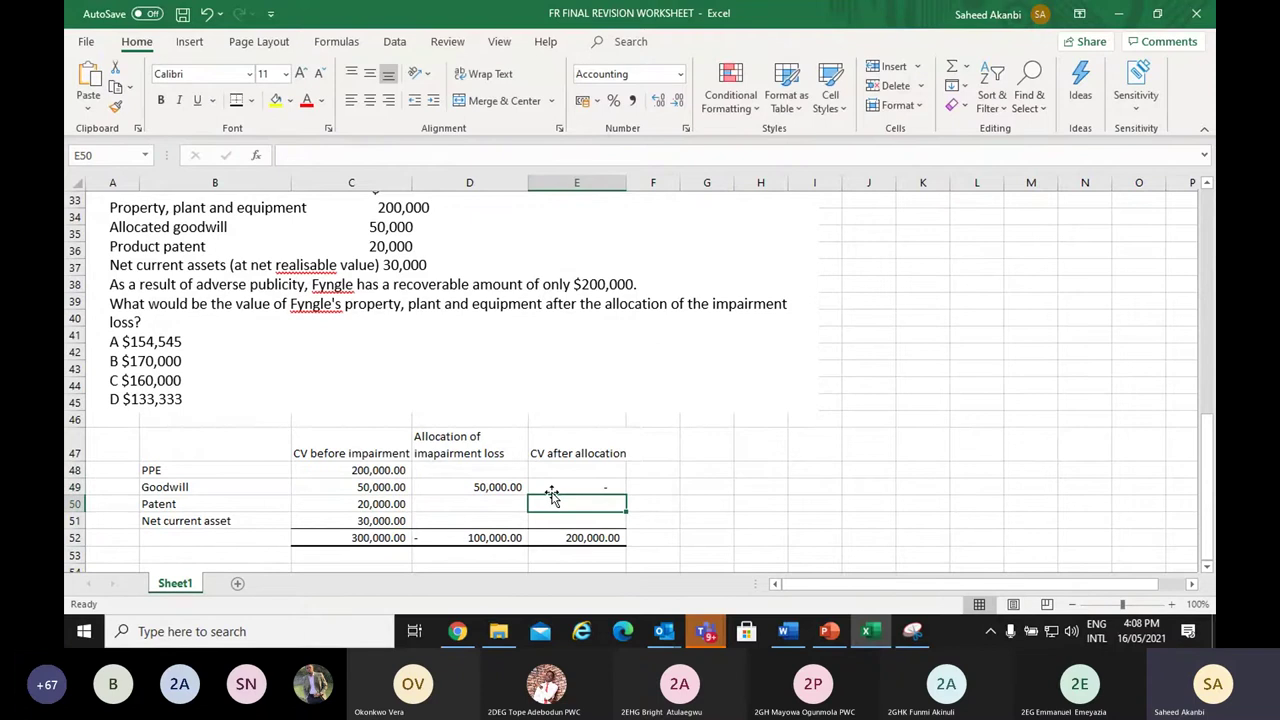
Allocate zero impairment to Net current asset with =0 in D51 and enter its carrying value after allocation, 30000, in E51
left_click(378, 470)
left_click(379, 520)
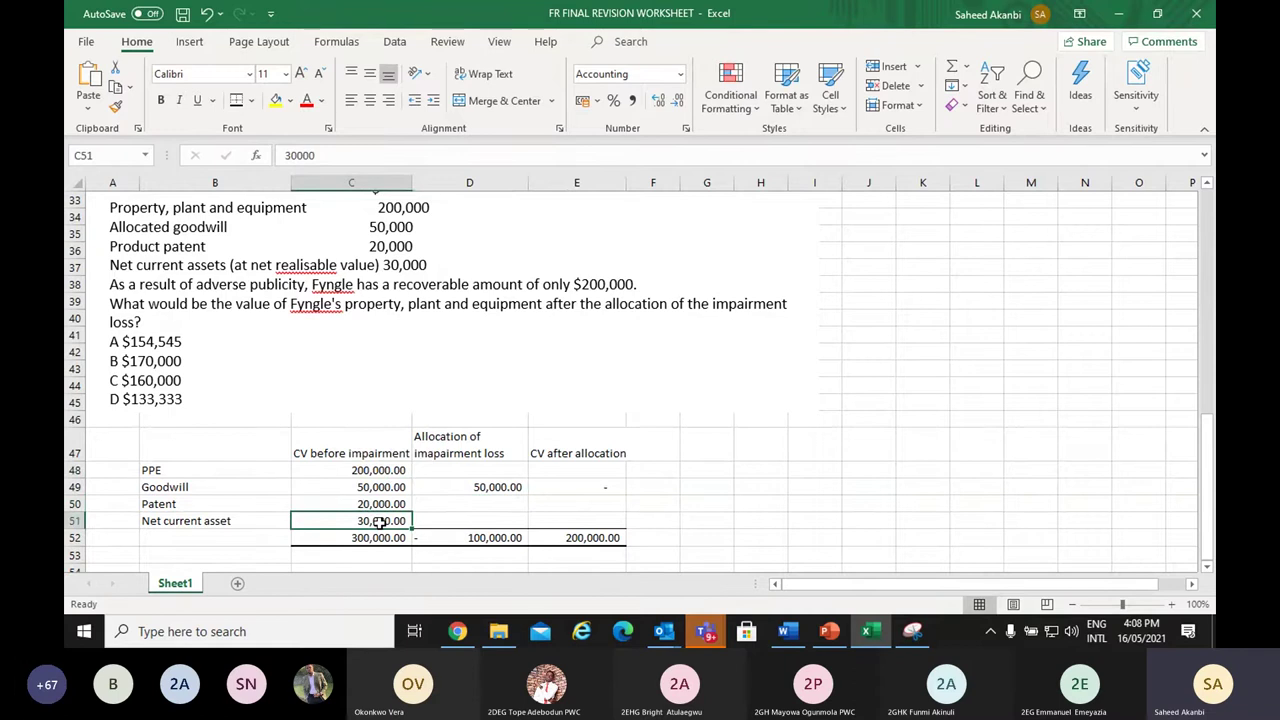
left_click(437, 519)
type("=0")
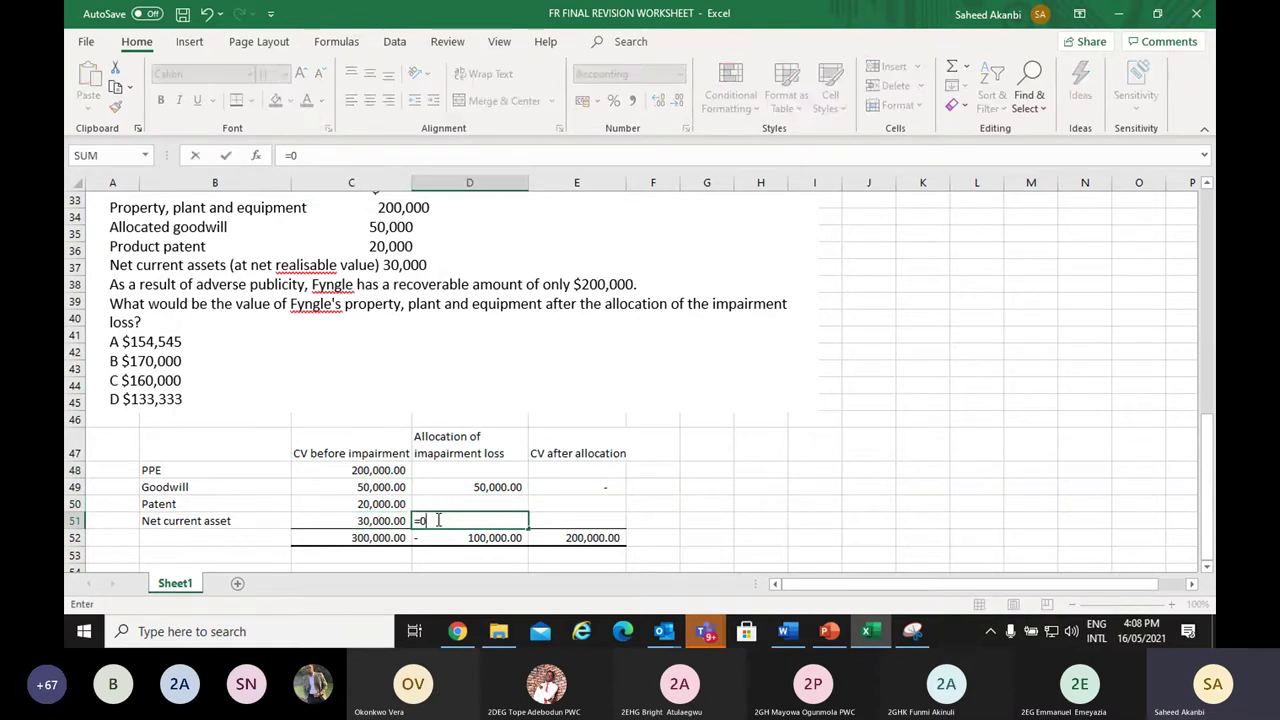
key("Return")
left_click(574, 519)
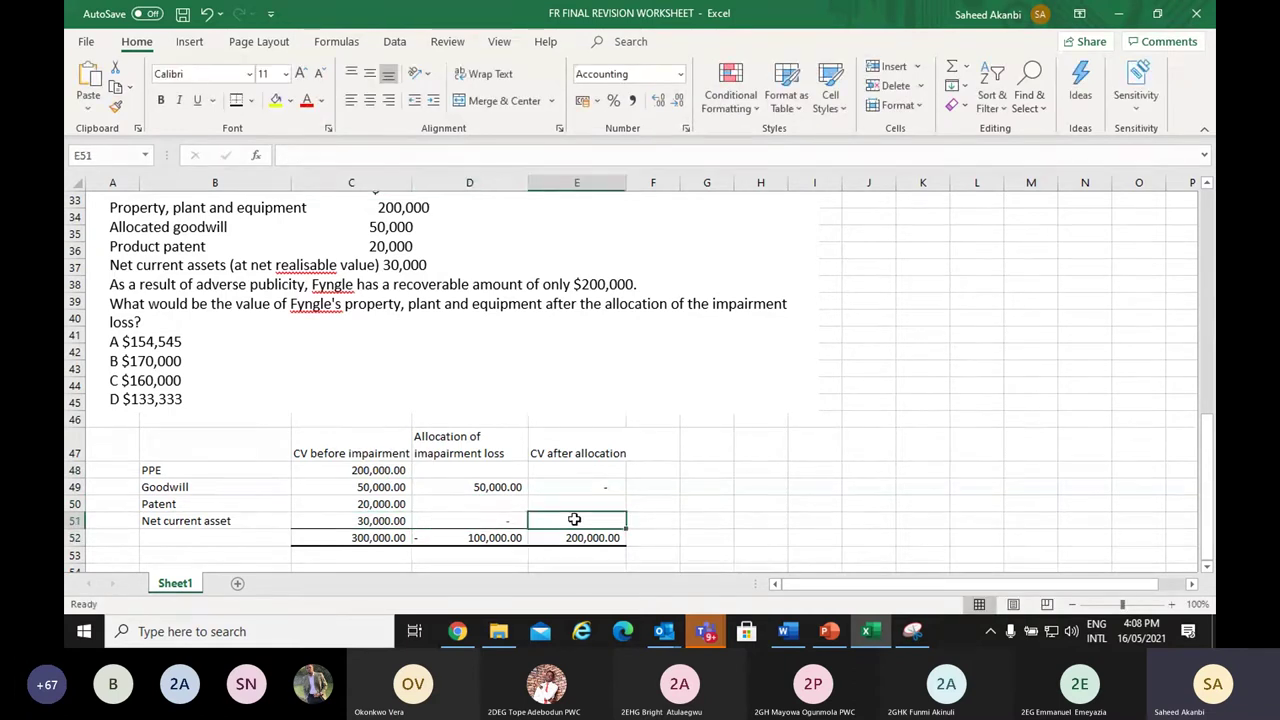
type("30000")
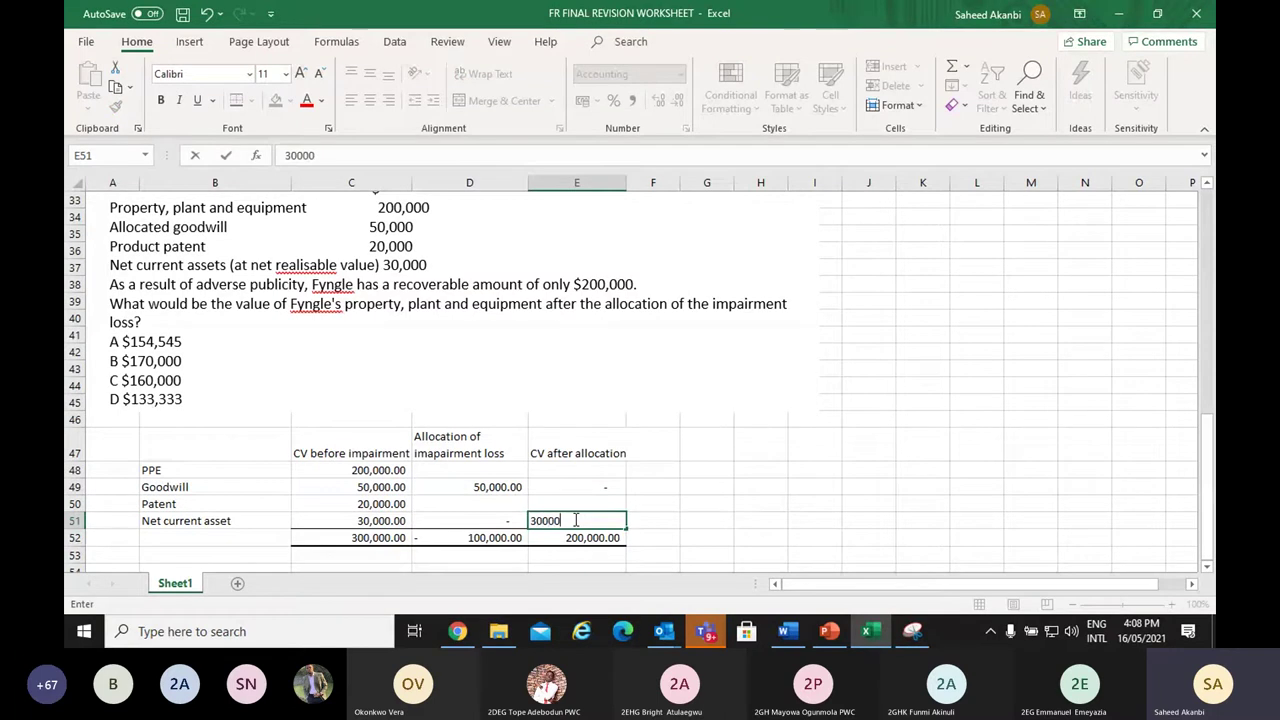
key("Return")
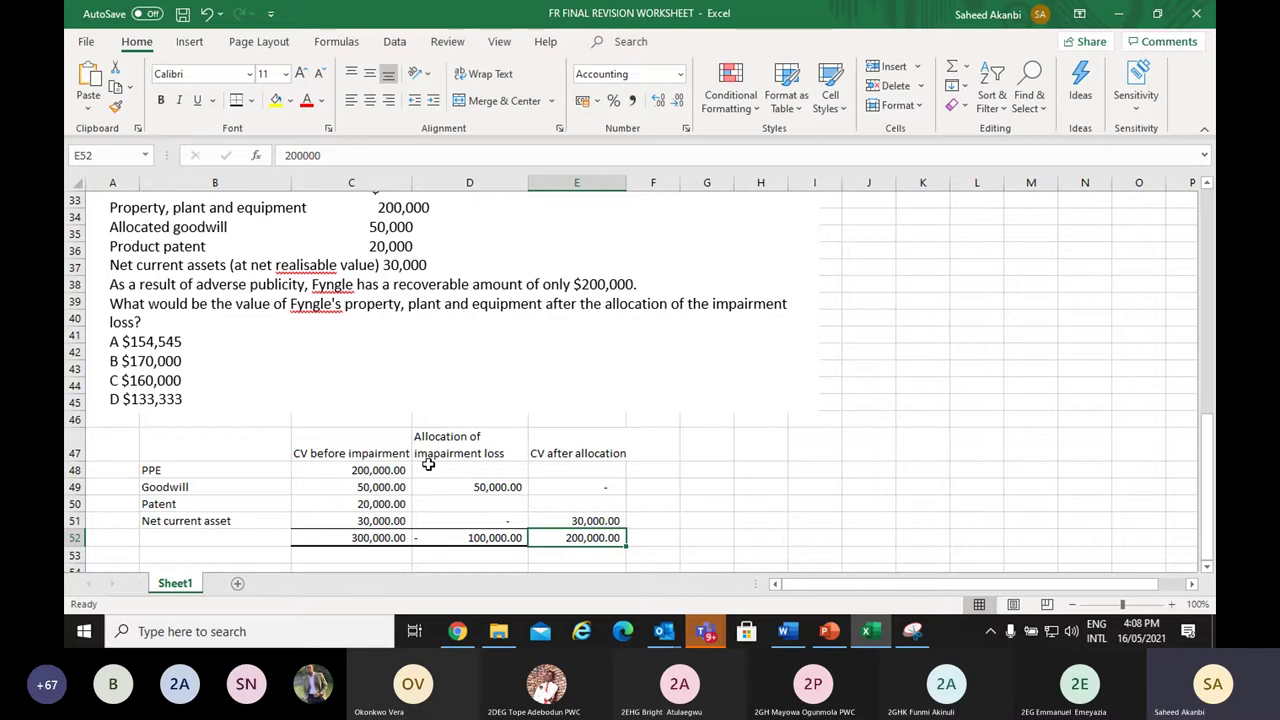
Calculate PPE's share of the remaining impairment loss in D48 with the formula =200/220*50000
left_click(428, 468)
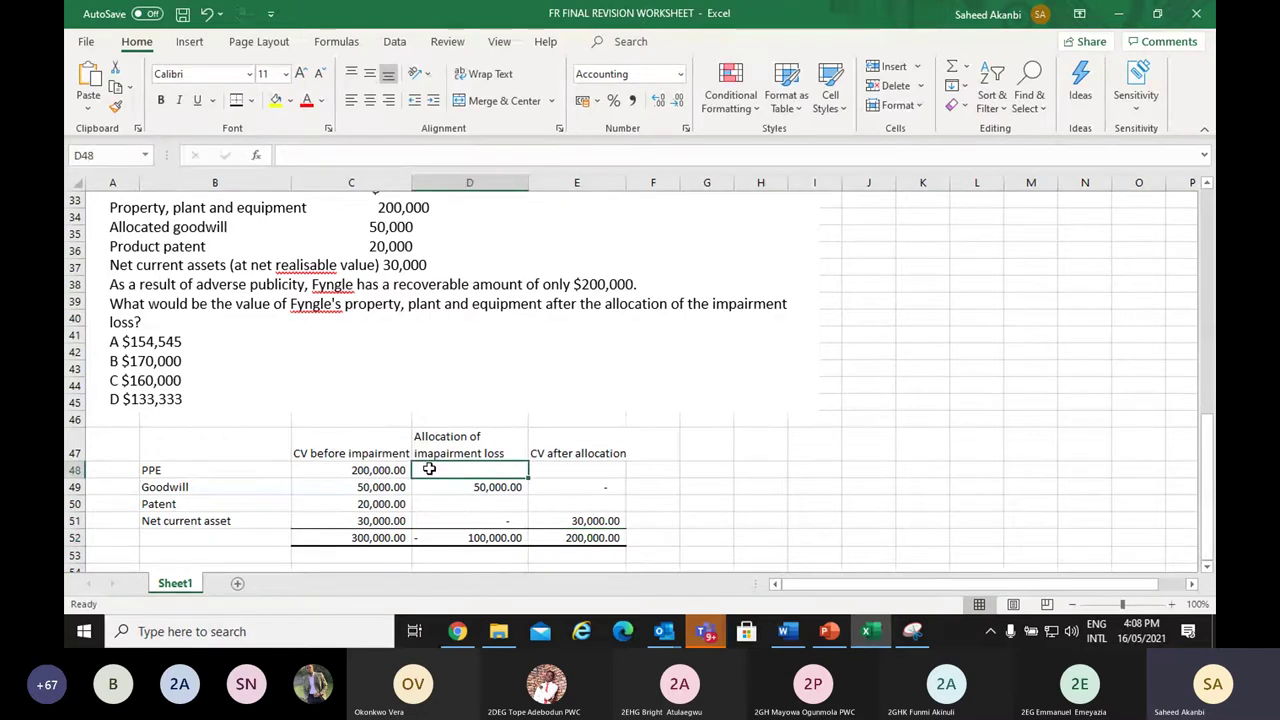
type("=200")
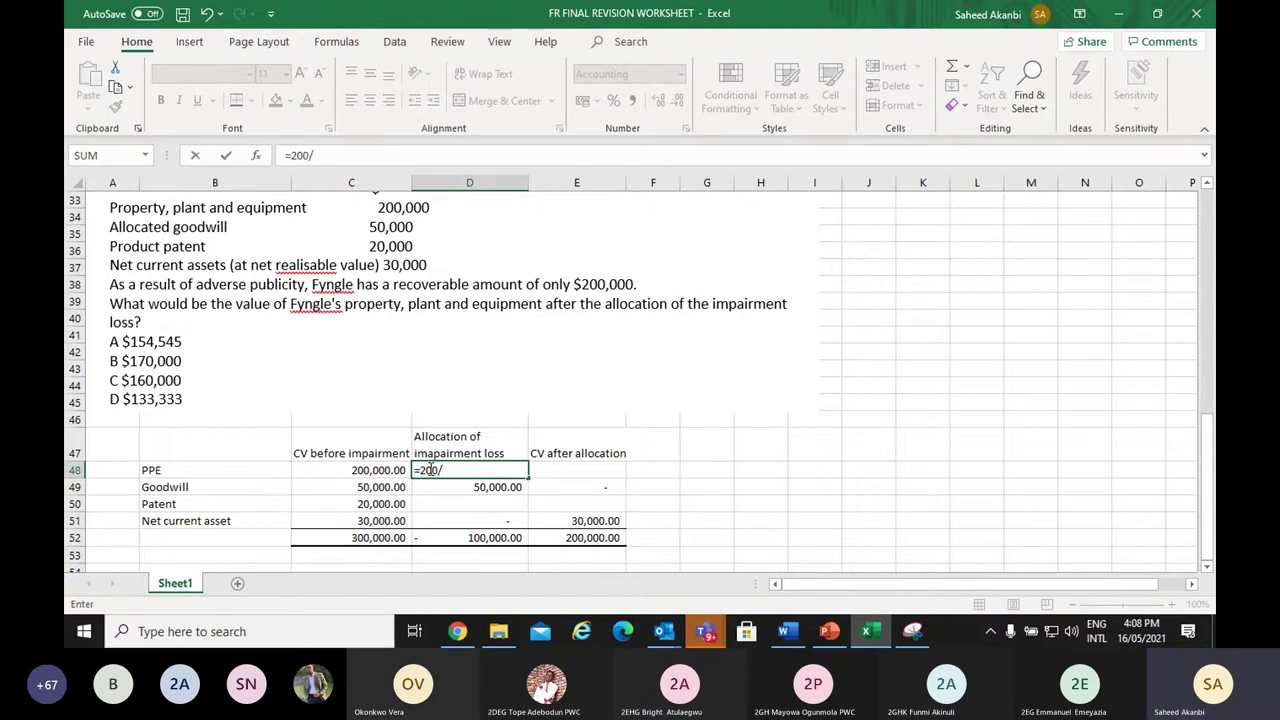
type("/220*5-")
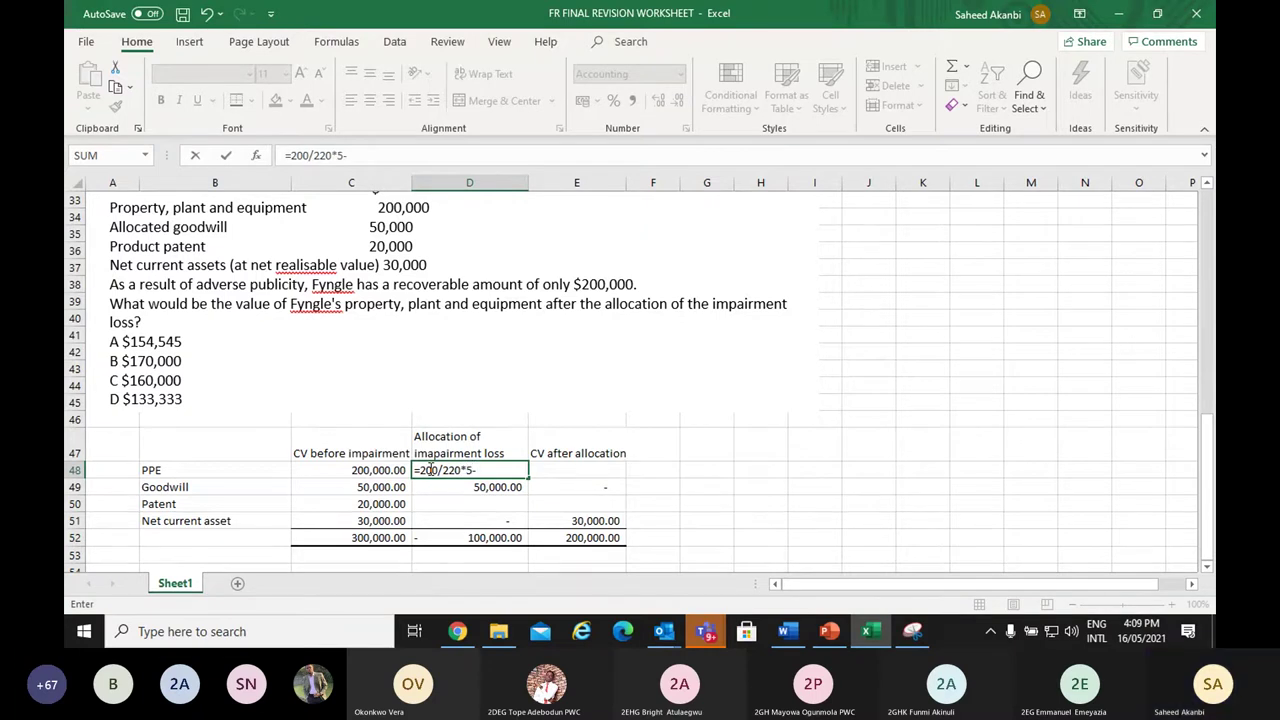
key("BackSpace")
type("0000")
key("Return")
Calculate the Patent's share of the remaining impairment loss in D50 with the formula =20/220*50000
left_click(508, 504)
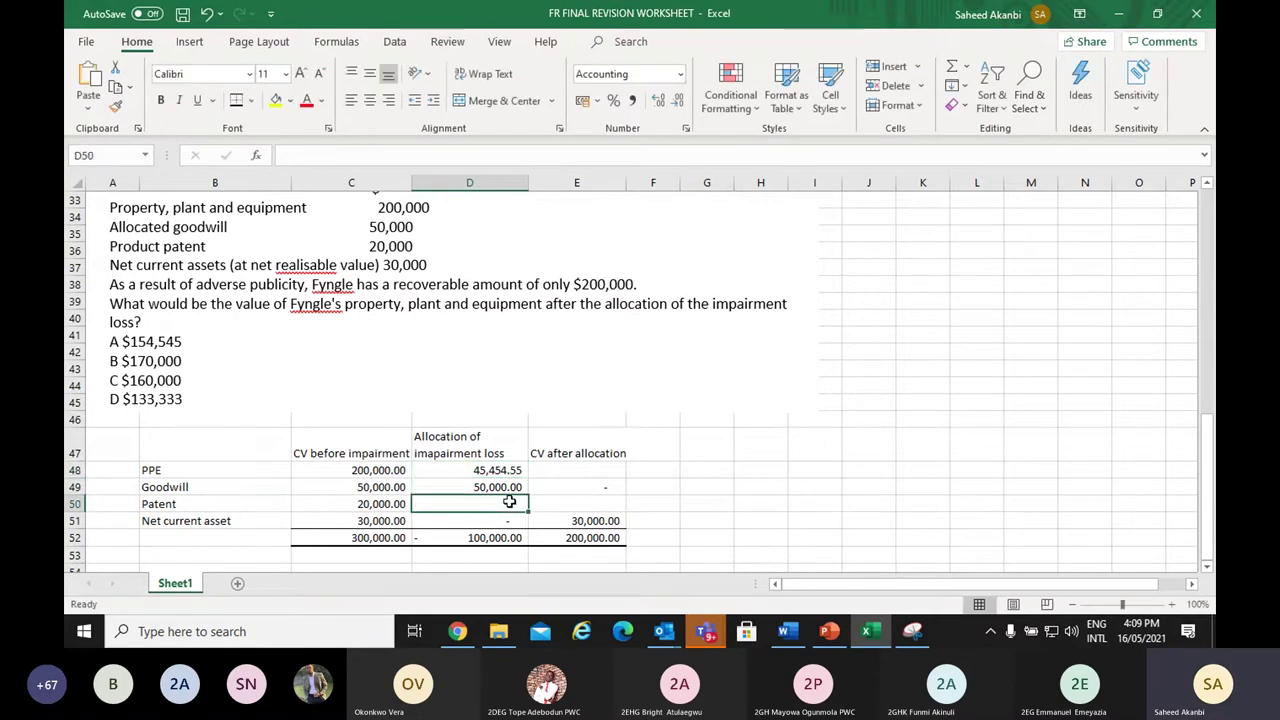
type("=")
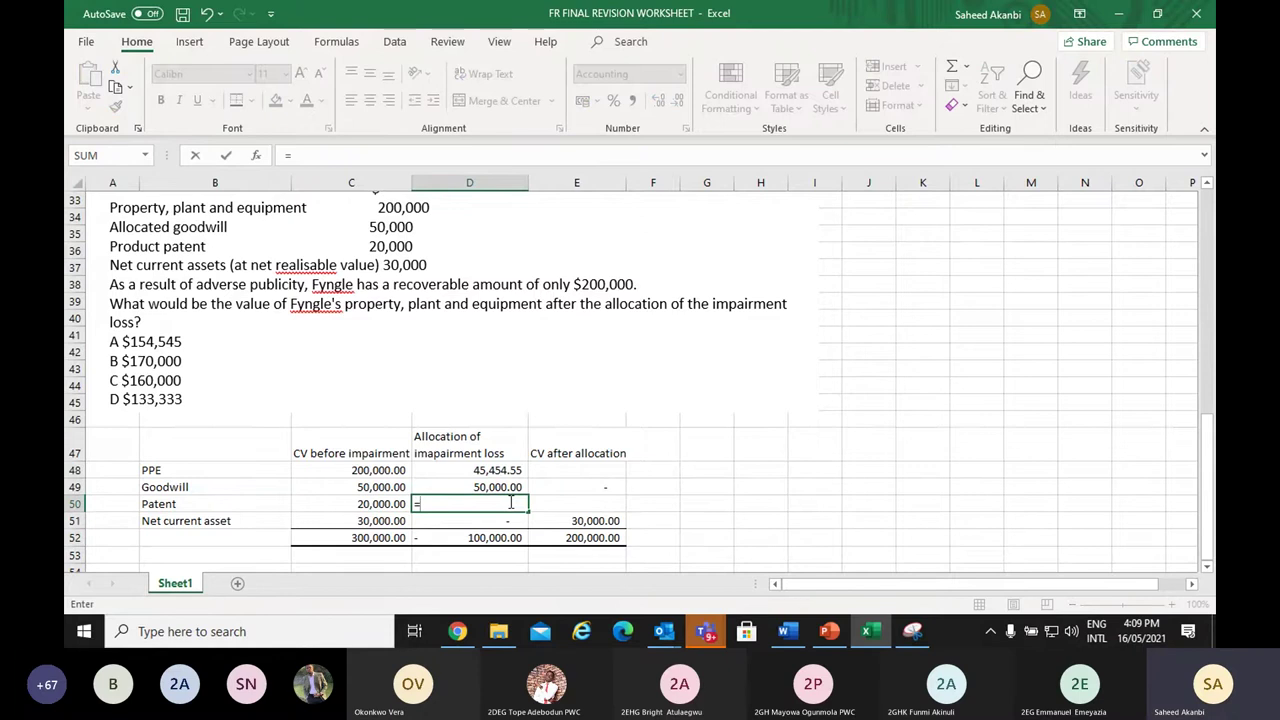
type("200")
type("/220*5")
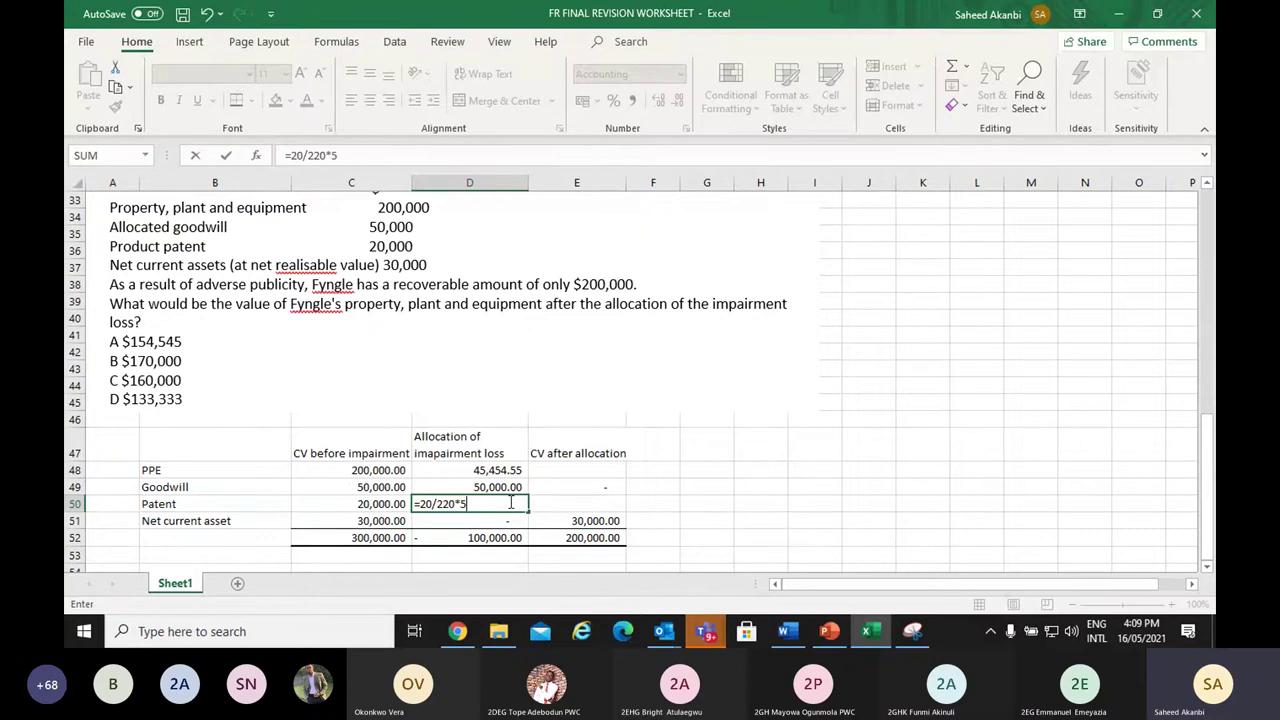
type("0000")
key("Return")
Make the allocated losses negative by adding a minus sign after the equals sign in D48, D49 and D50
left_click(460, 470)
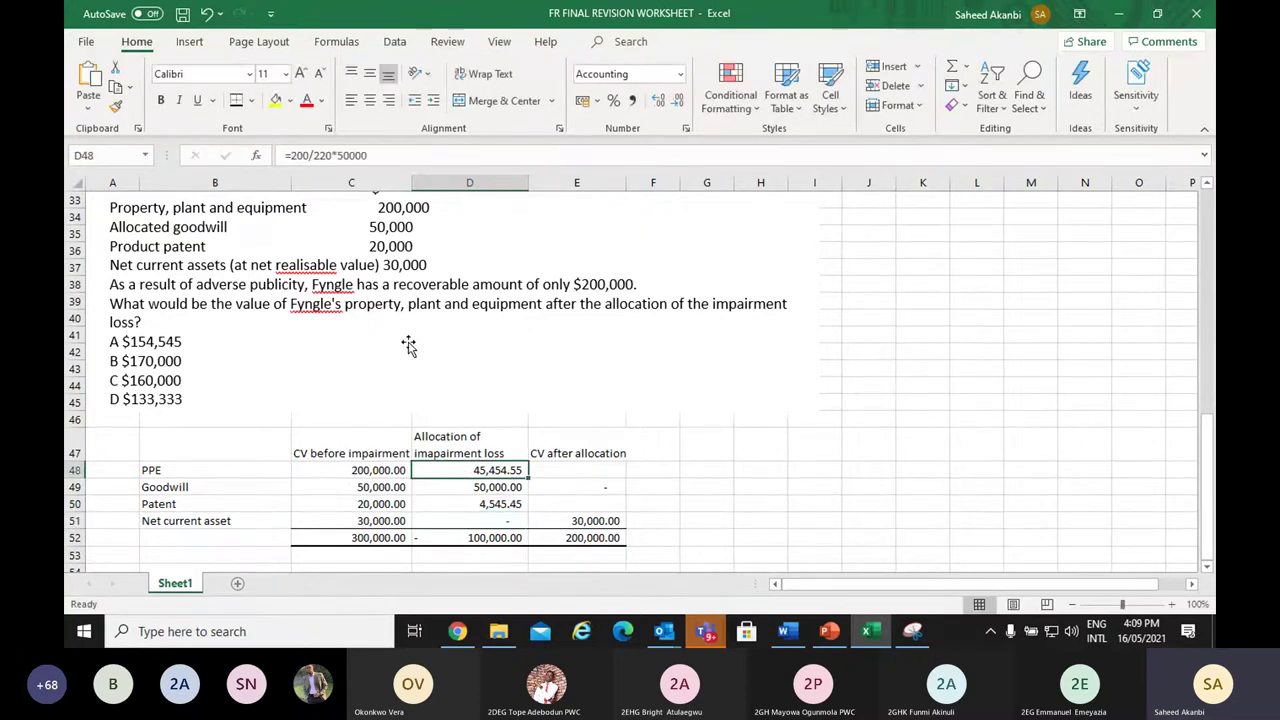
left_click(297, 155)
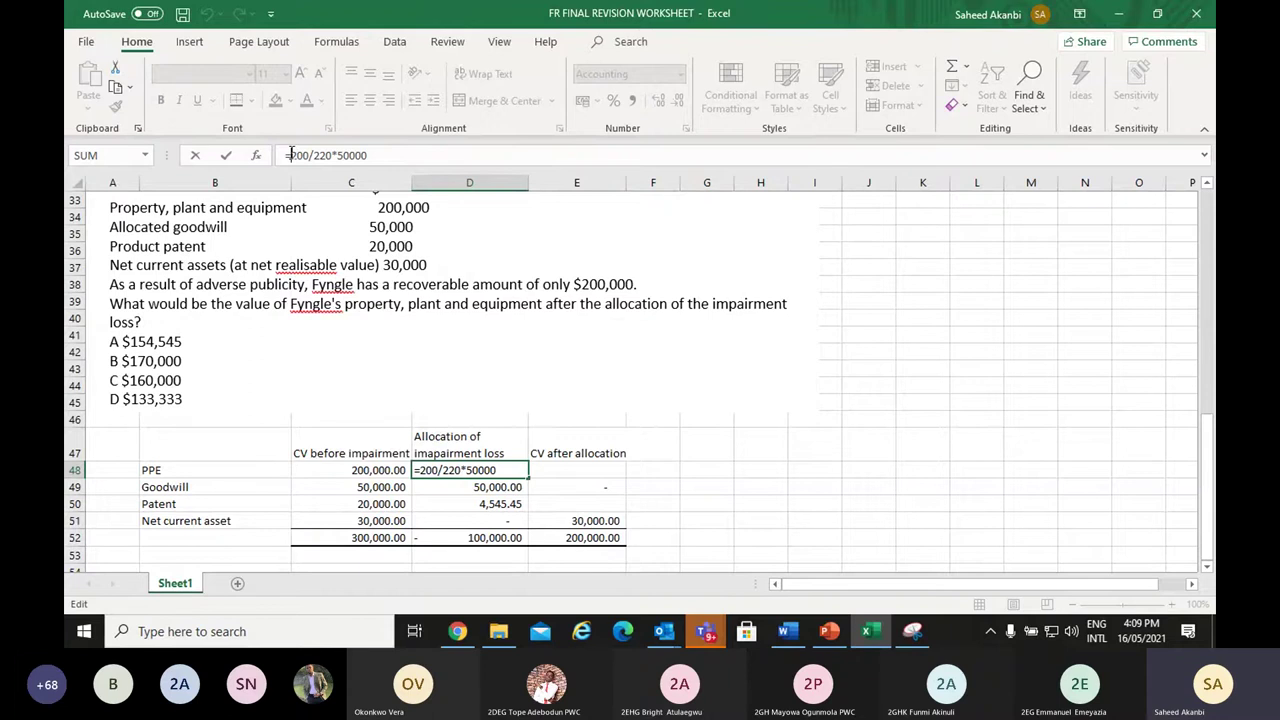
key("Return")
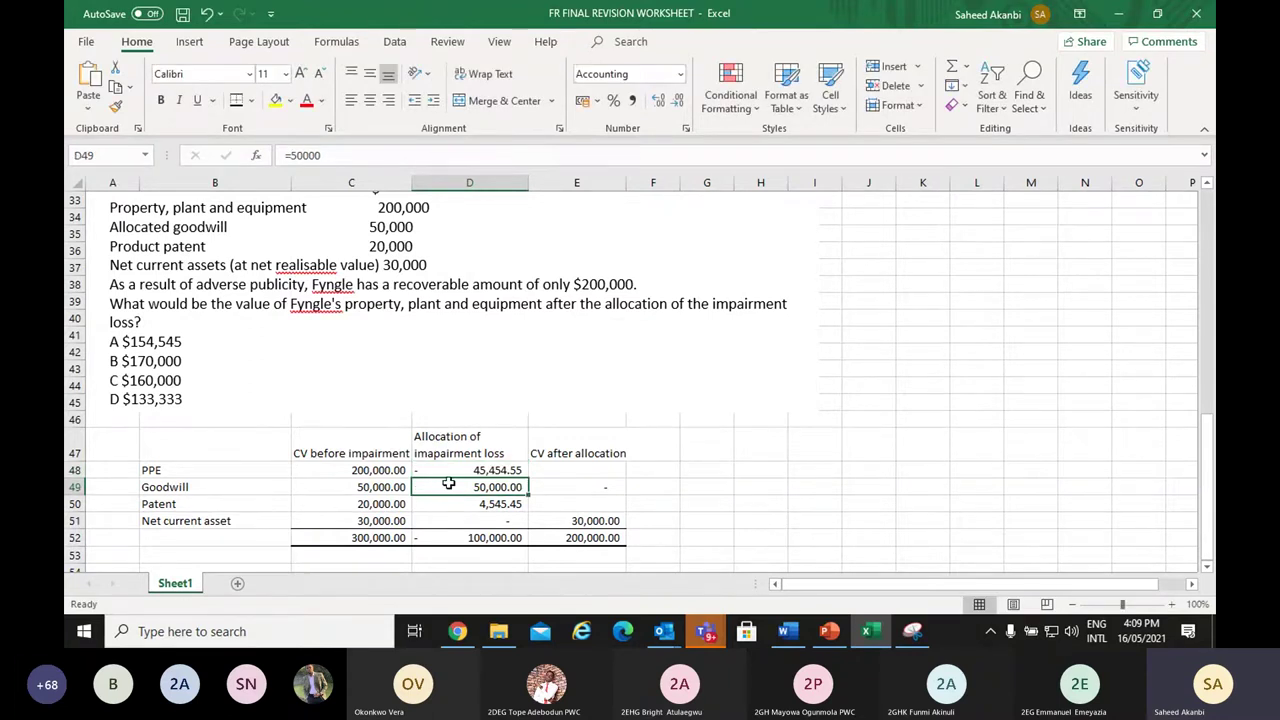
double_click(448, 484)
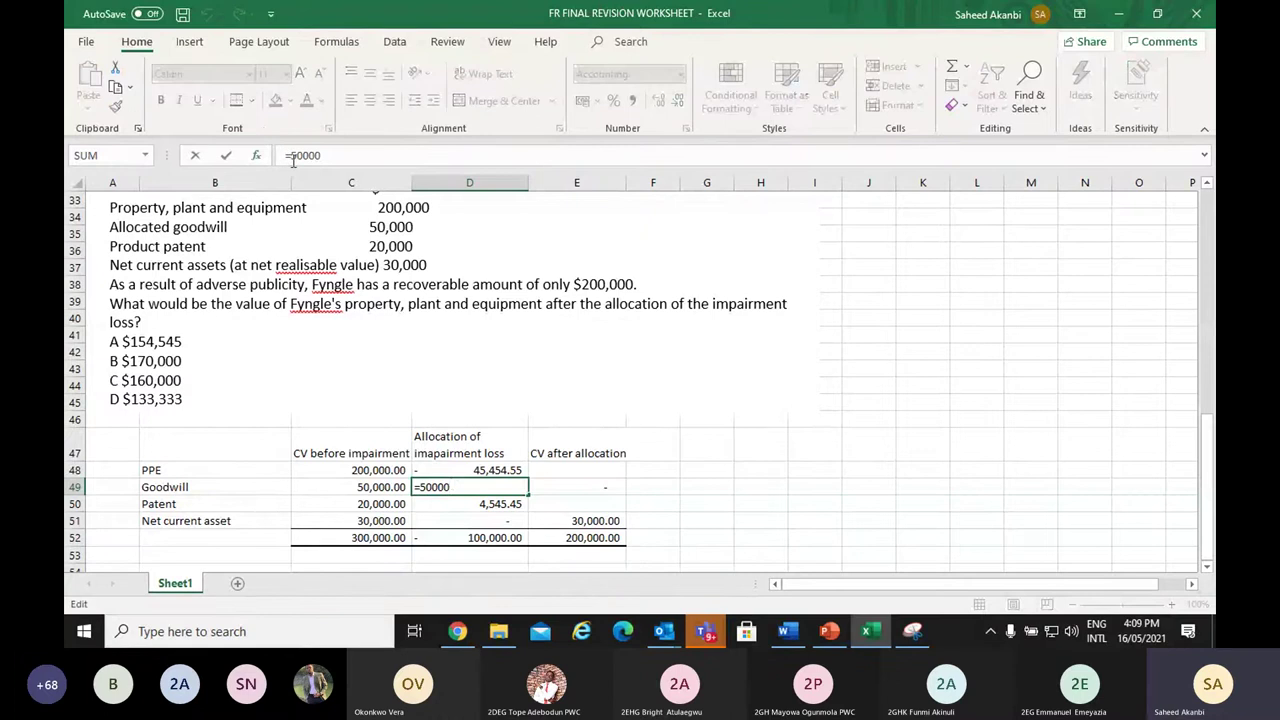
key("Return")
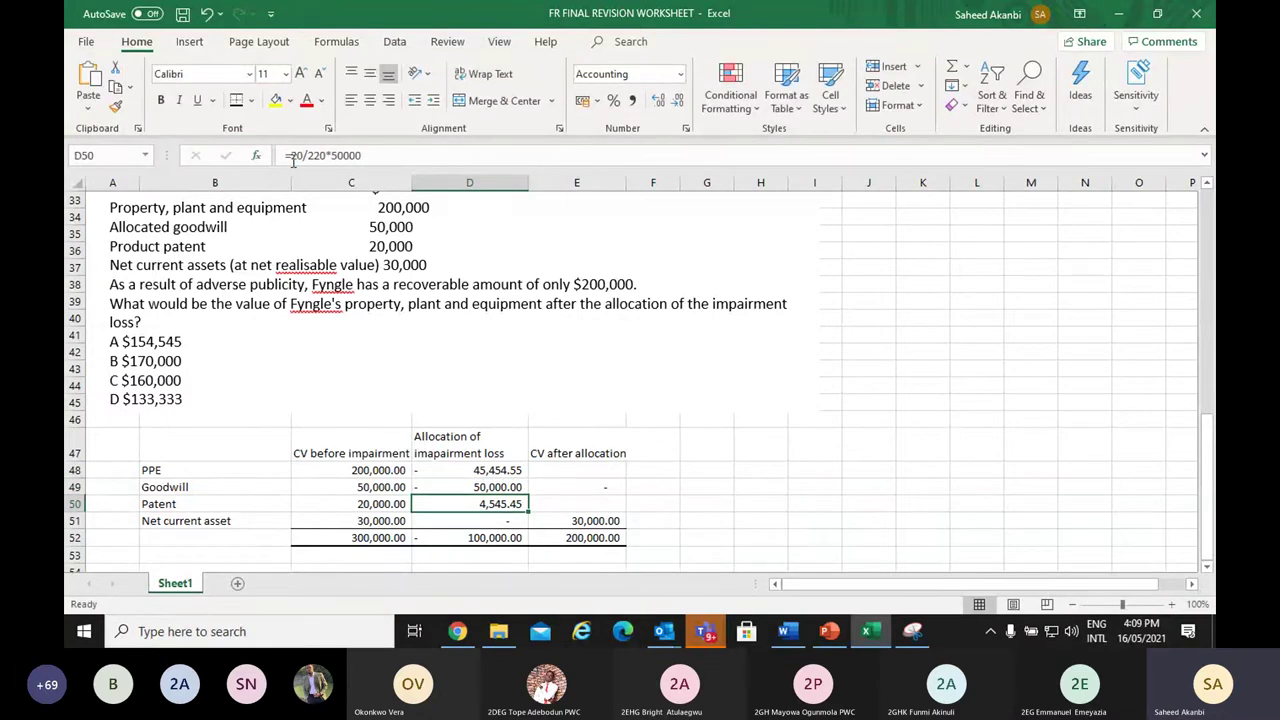
left_click(288, 155)
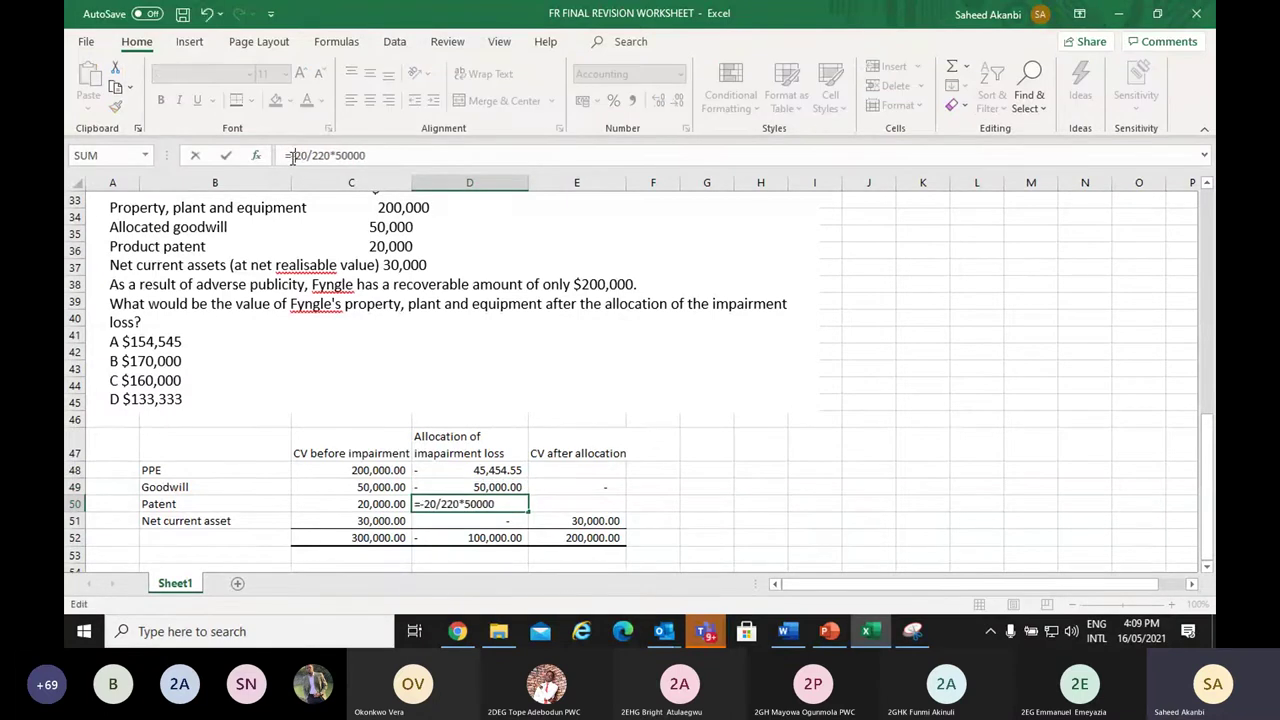
key("Return")
Calculate PPE's carrying value after allocation in E48 with =C48+D48 and fill the formula down to E51
left_click(569, 469)
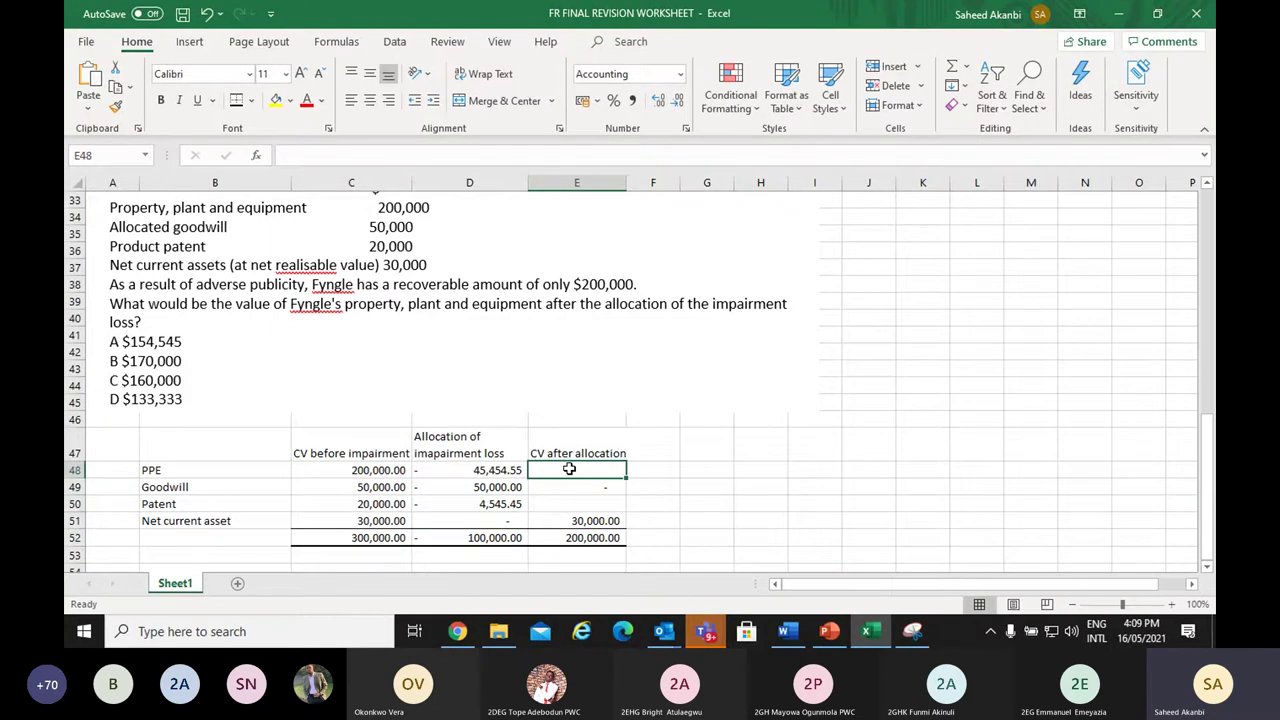
type("=")
left_click(385, 470)
type("+")
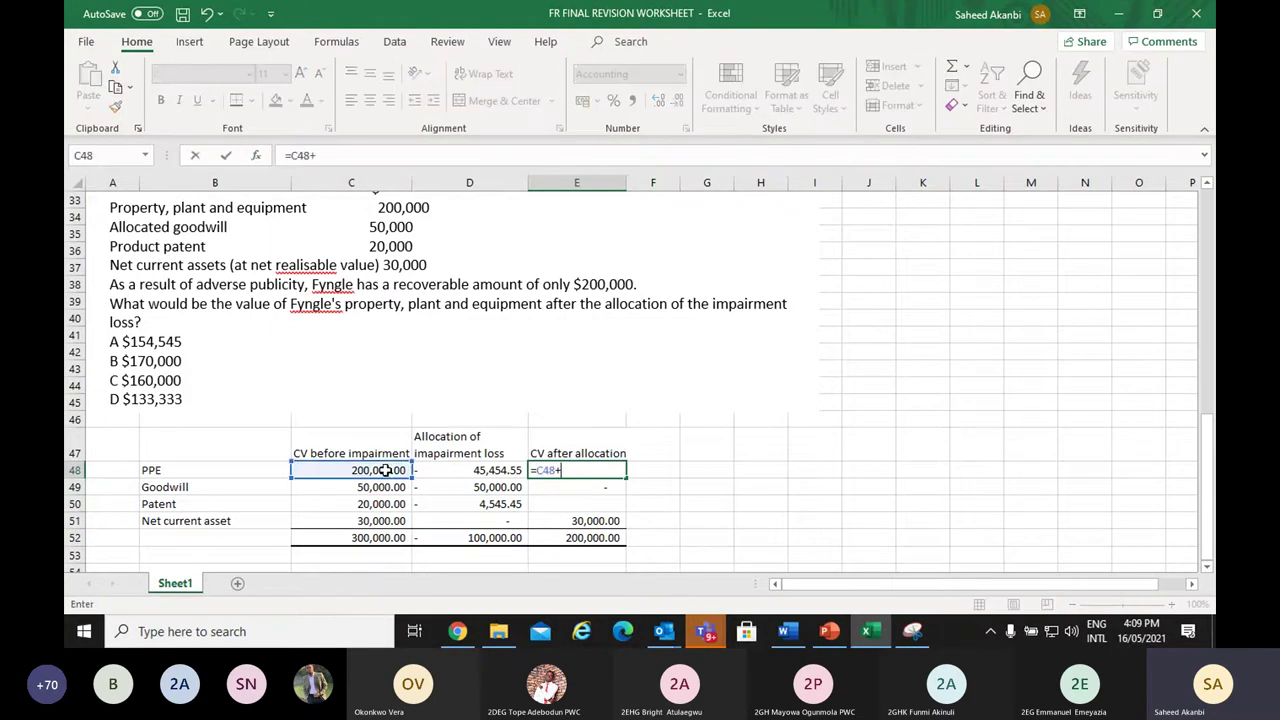
left_click(513, 470)
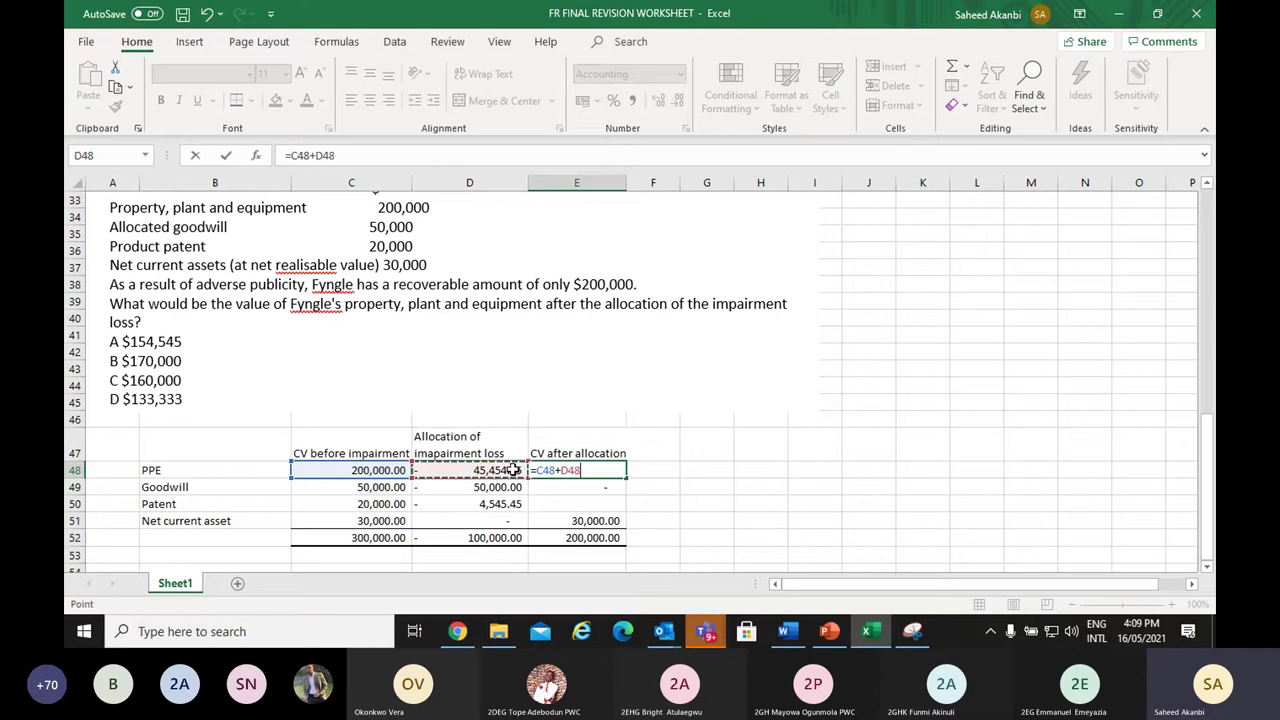
key("Return")
left_click(585, 470)
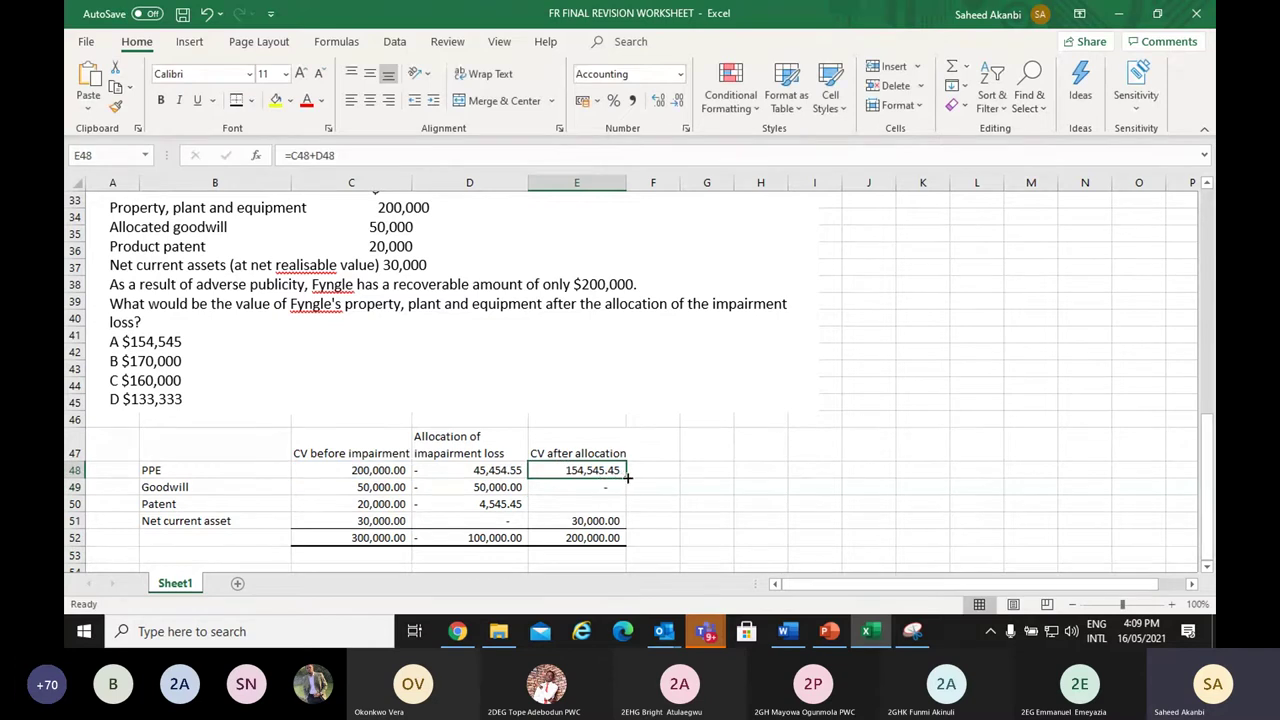
left_click_drag(628, 478, 626, 528)
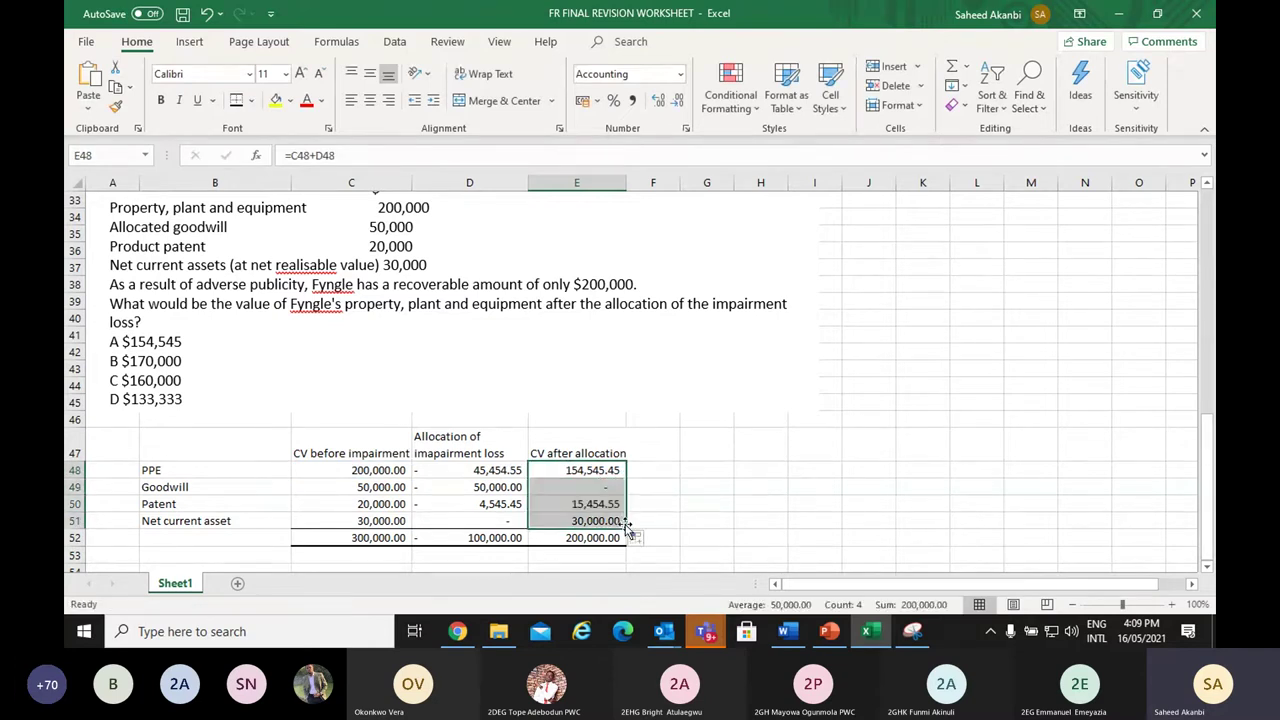
right_click(704, 504)
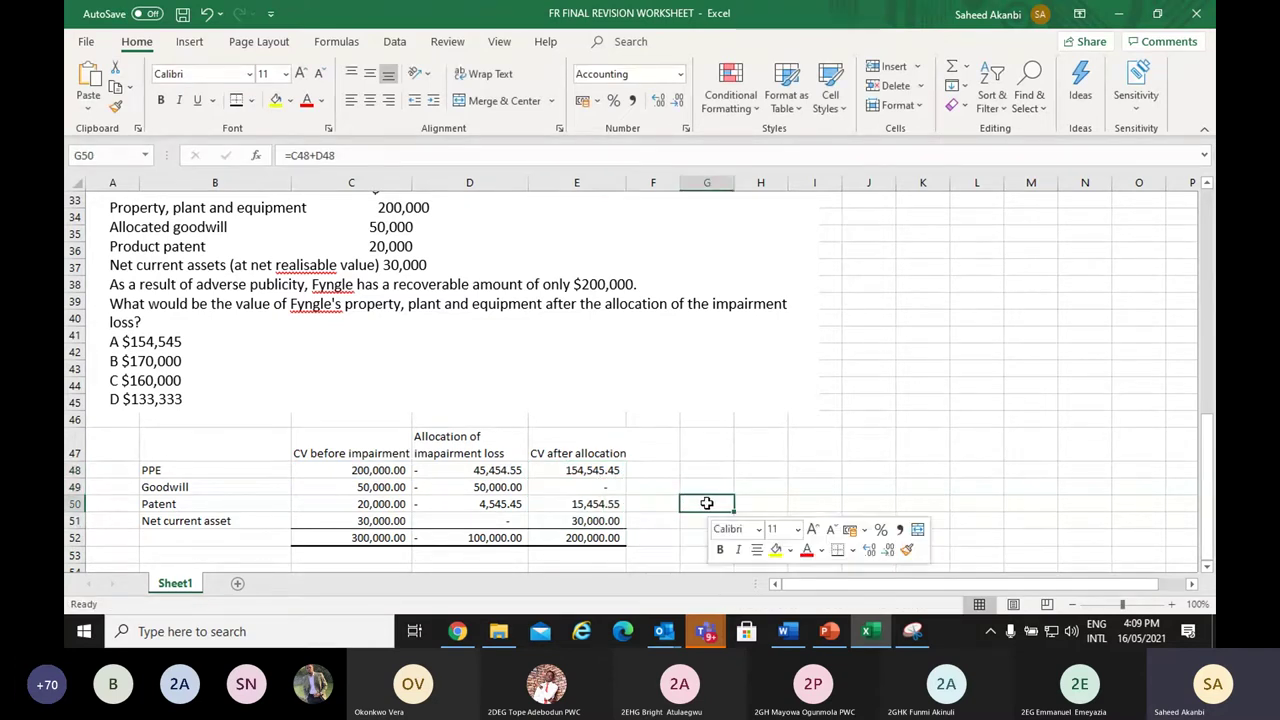
key("Escape")
Fill the PPE row B48:E48 with yellow and make its carrying value after allocation in E48 bold
left_click(365, 504)
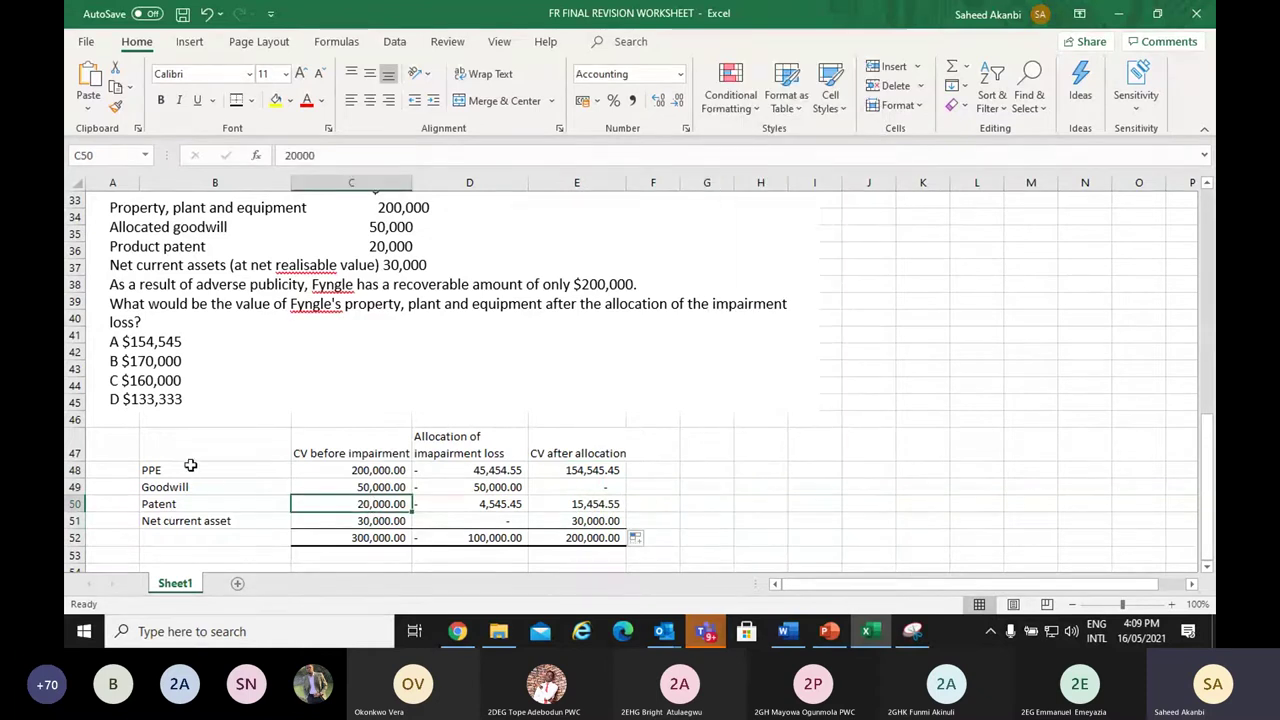
left_click_drag(190, 466, 614, 472)
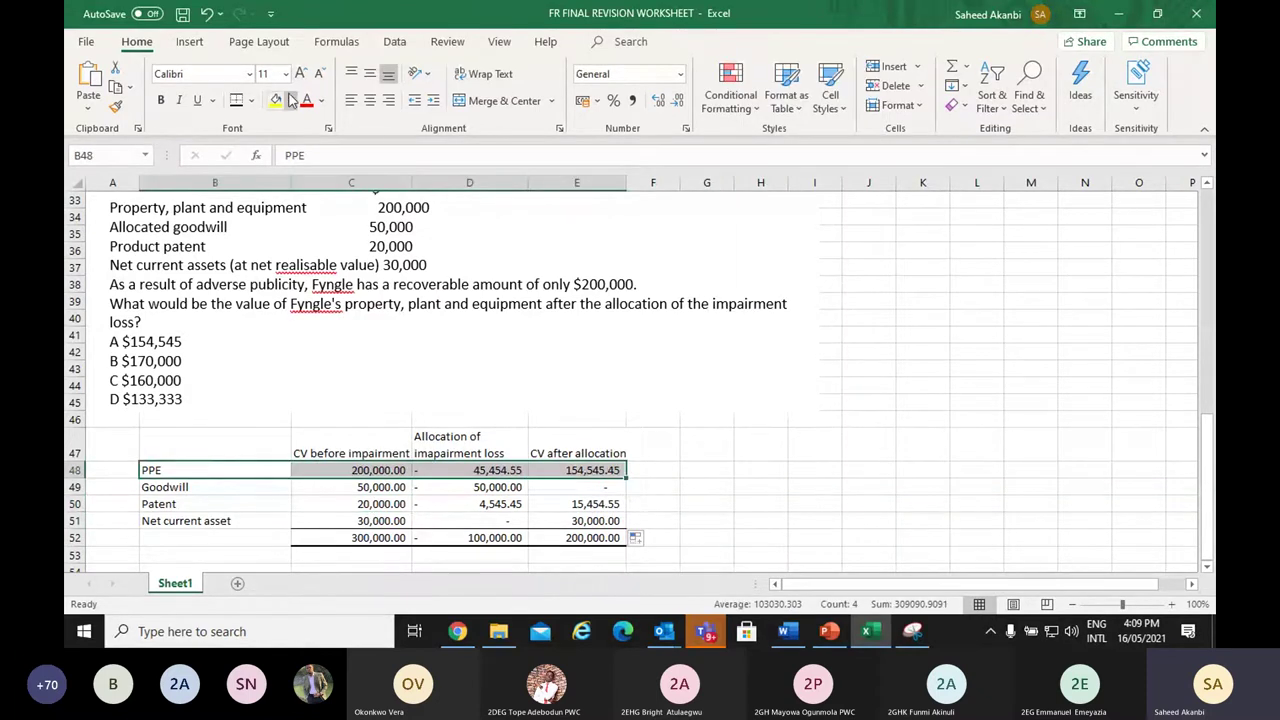
left_click(275, 102)
left_click(557, 473)
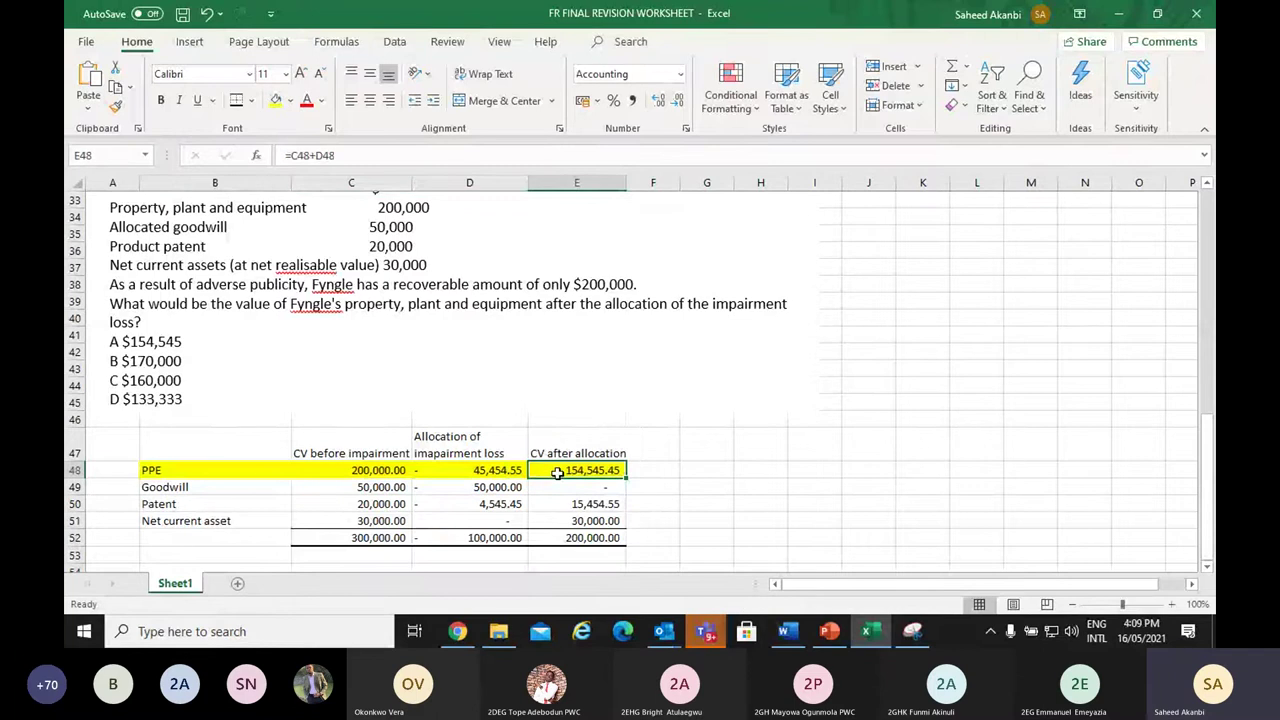
left_click_drag(760, 487, 100, 537)
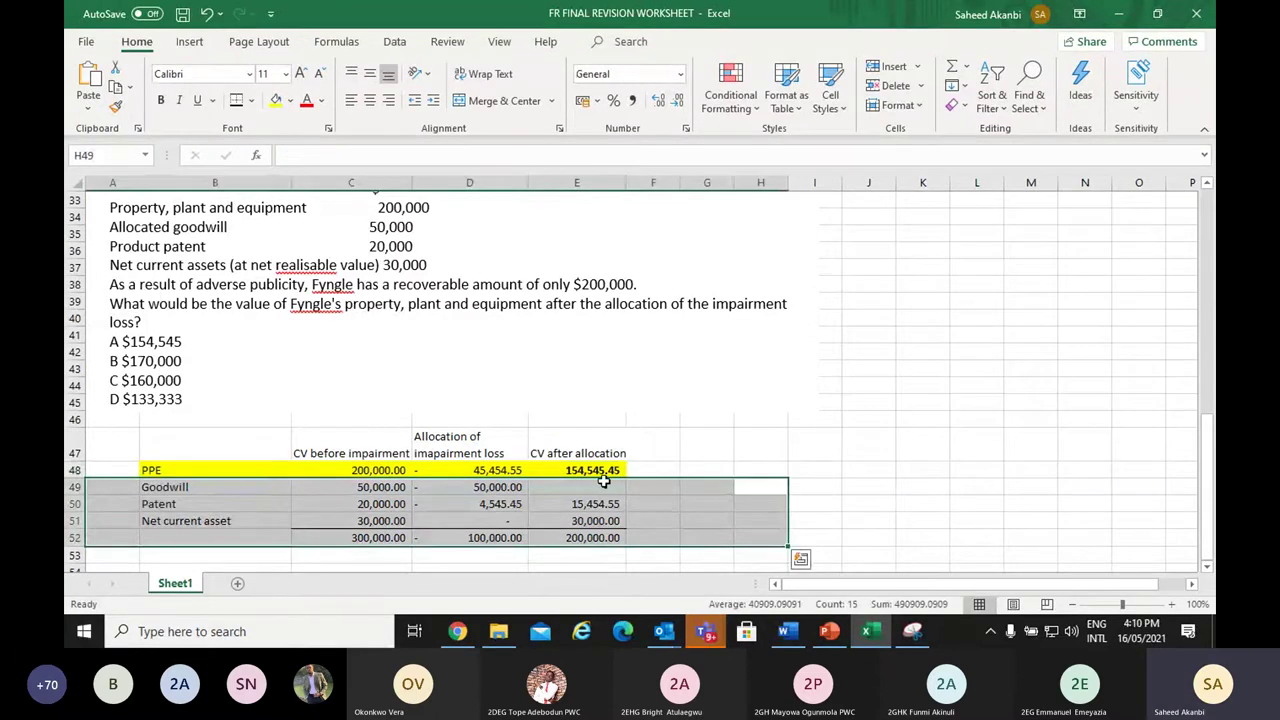
left_click(731, 537)
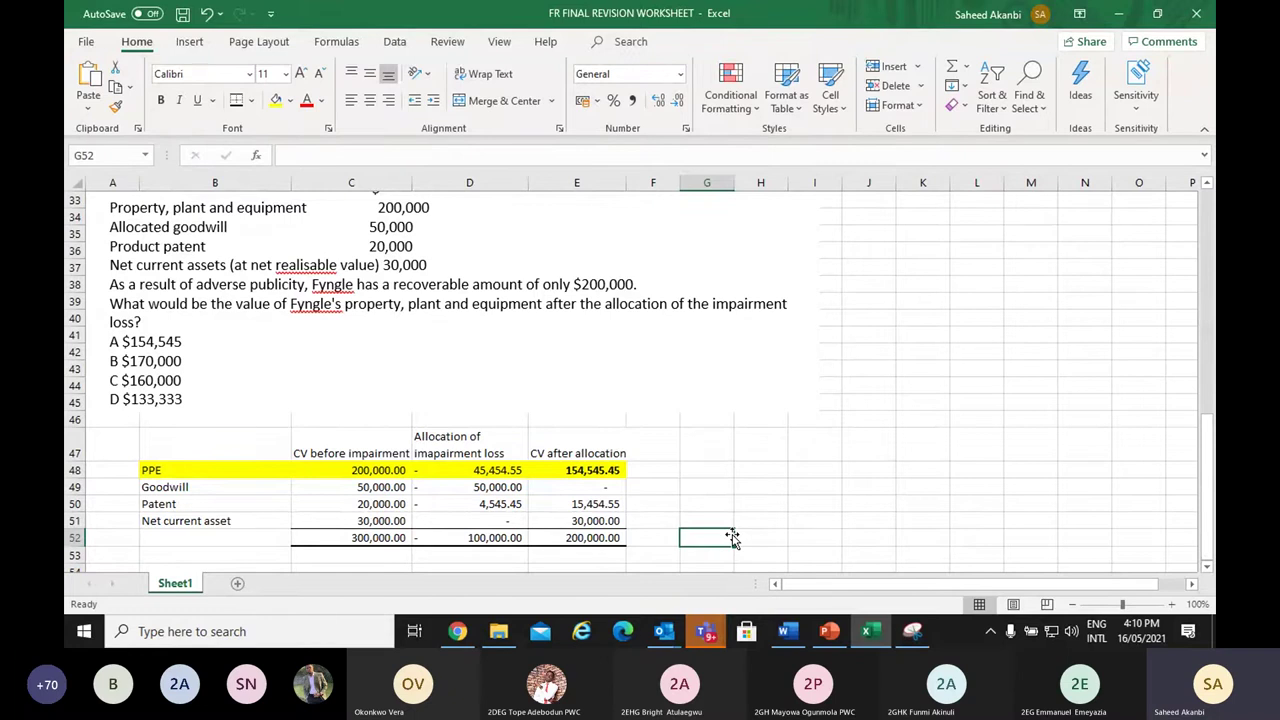
key("Down")
key("Down")
key("Down")
key("Down")
key("Down")
key("Down")
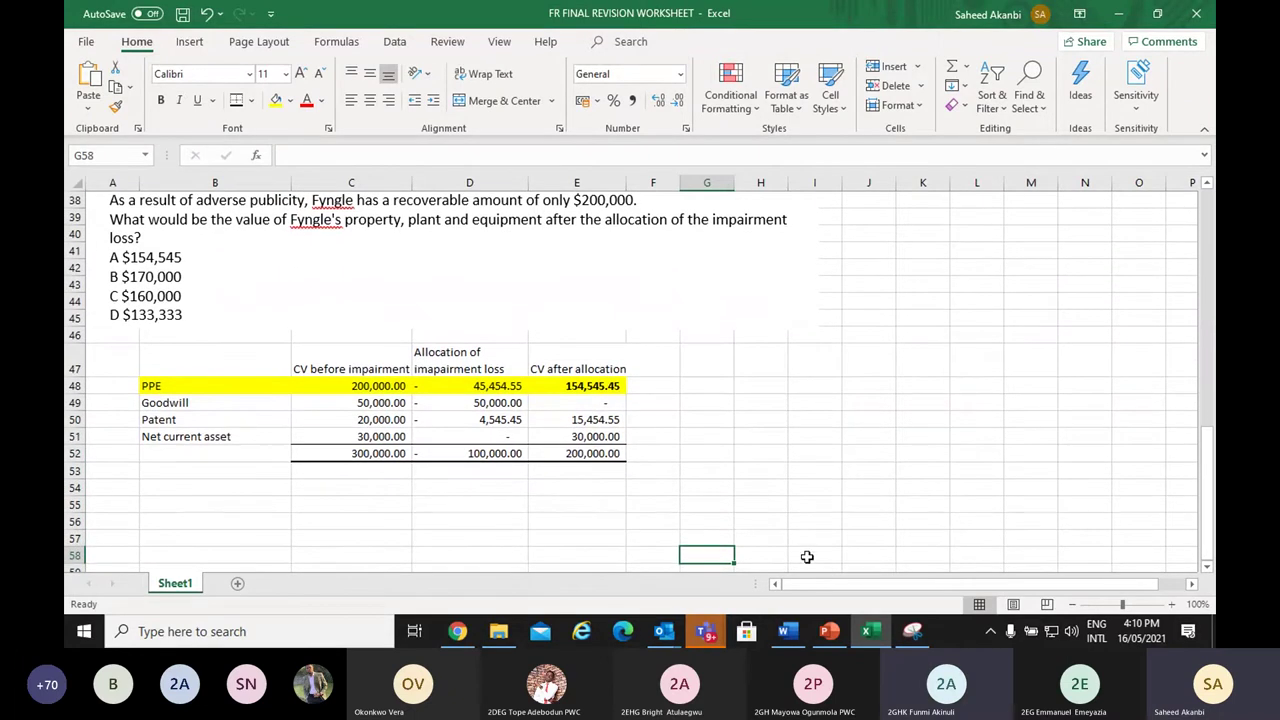
Switch to the FR FINAL REVISION document in Word and highlight "is NOT" in question 3 in yellow
left_click(787, 631)
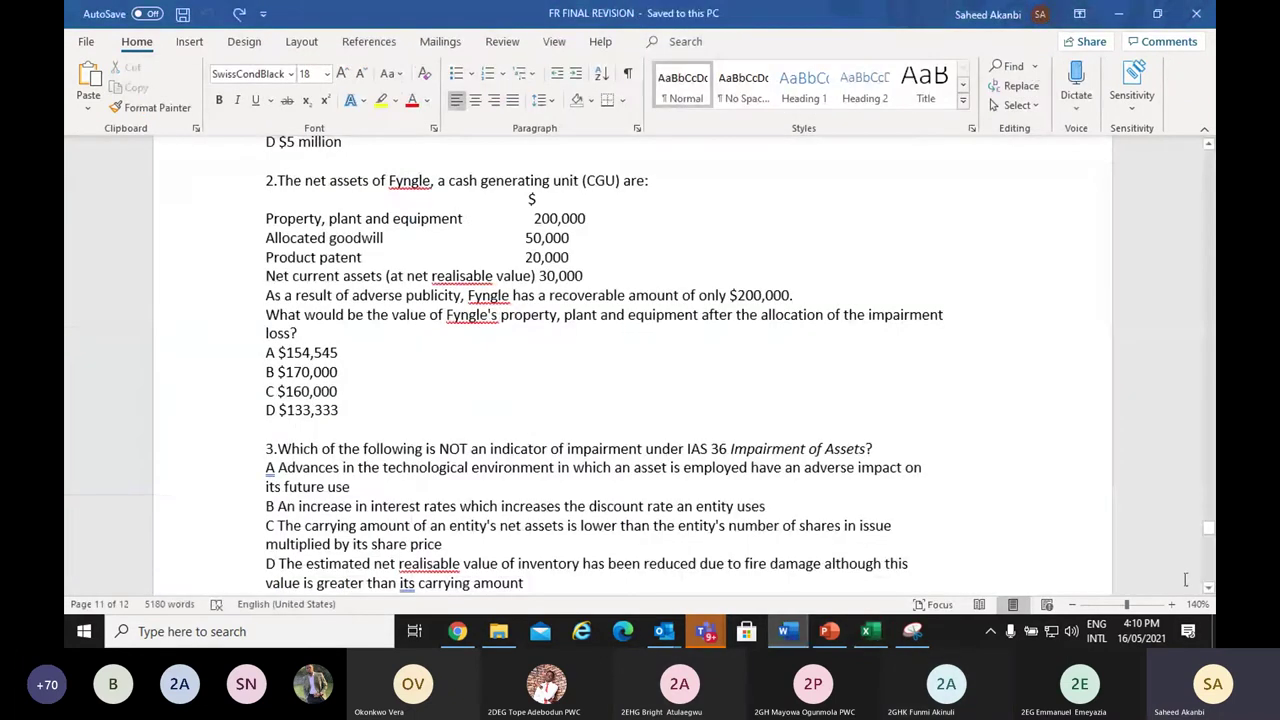
scroll(656, 365, "down", 3)
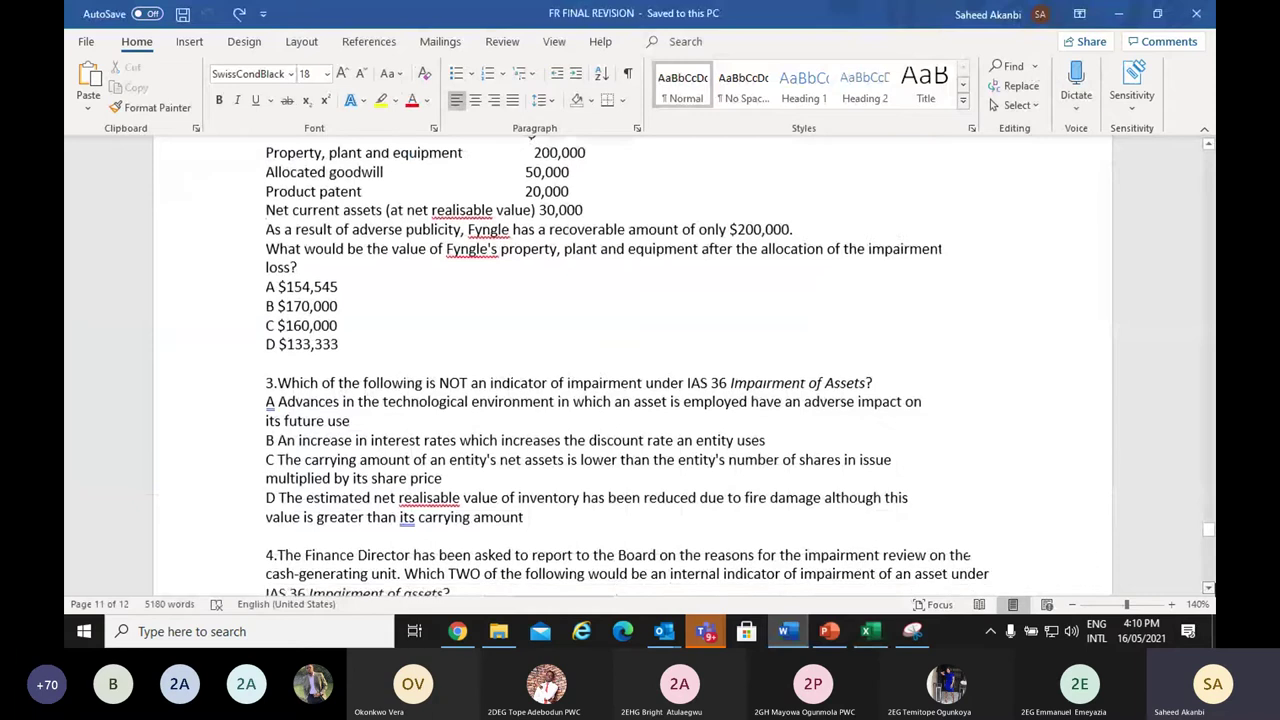
scroll(656, 365, "down", 1)
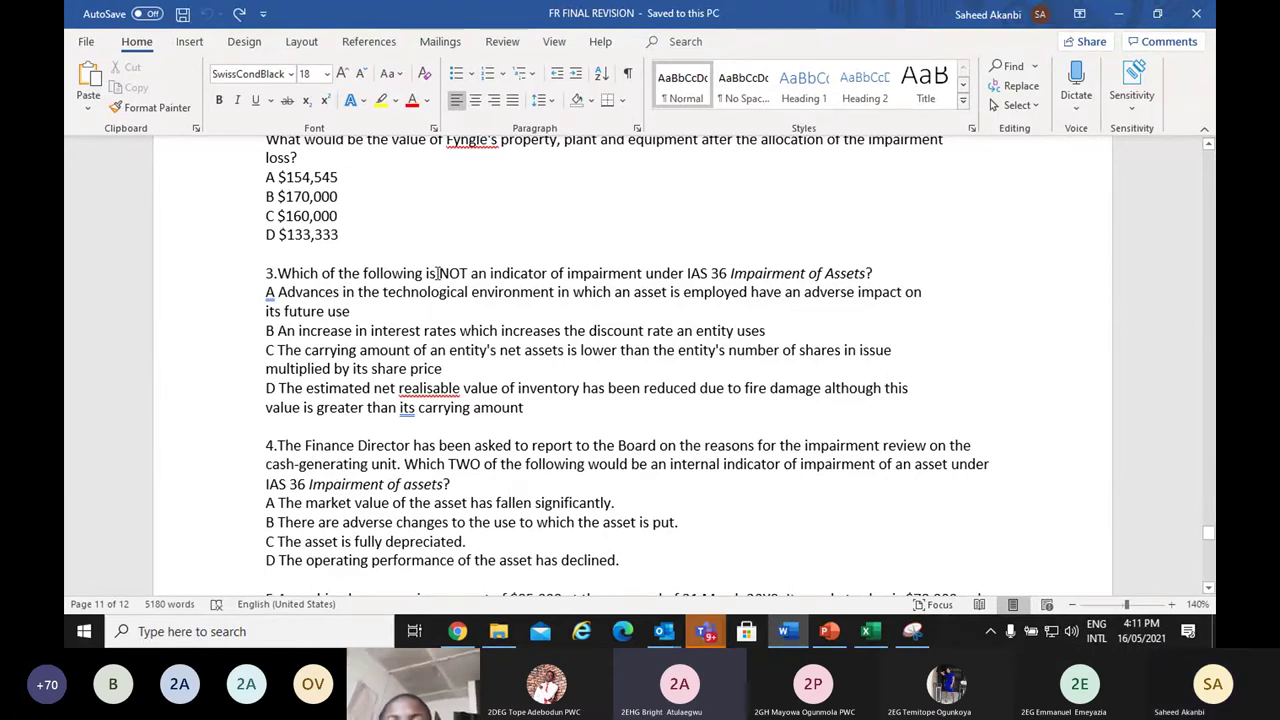
left_click_drag(437, 273, 468, 274)
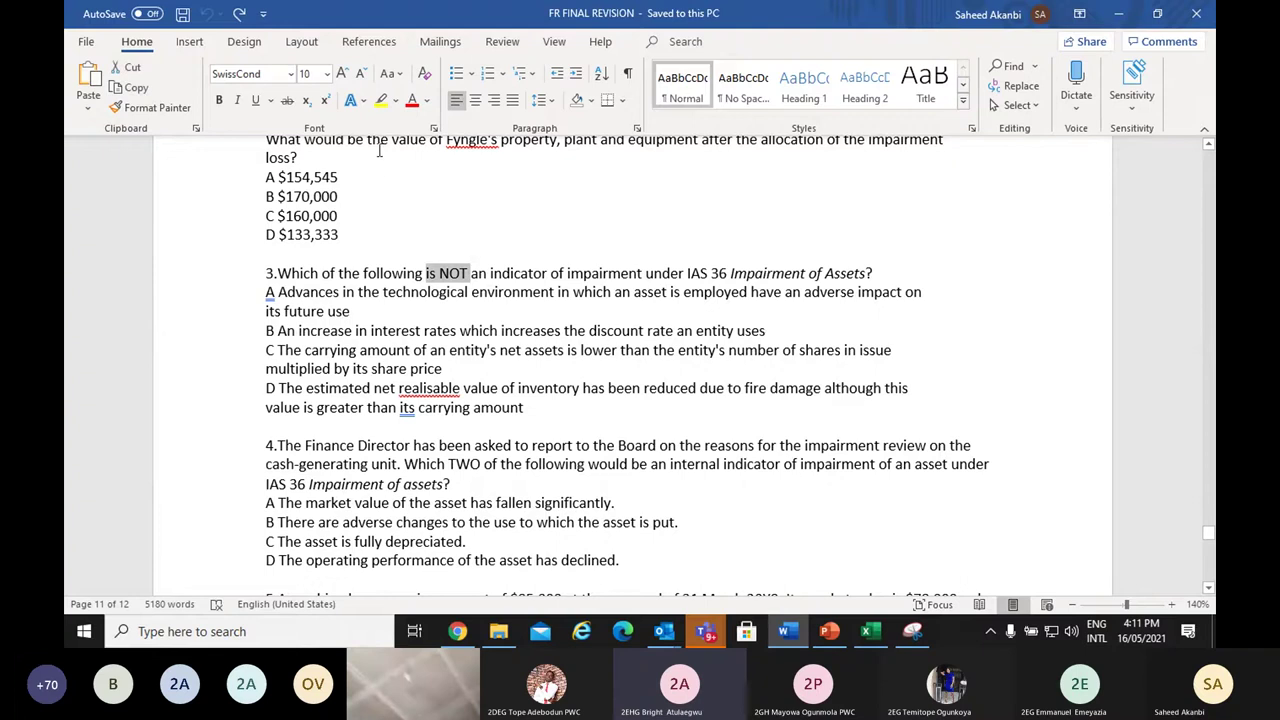
left_click(381, 100)
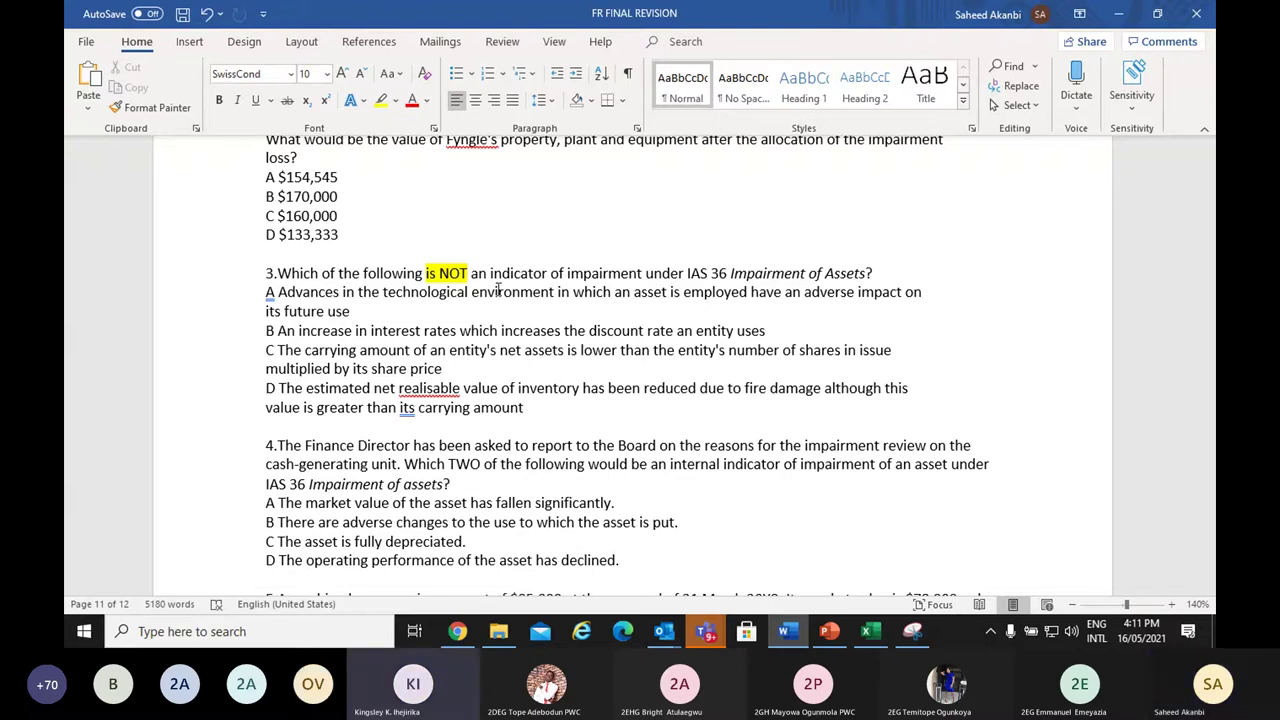
Switch to the FR - IAS 36 presentation in PowerPoint to consult the slide on external sources of information
key("alt+Tab")
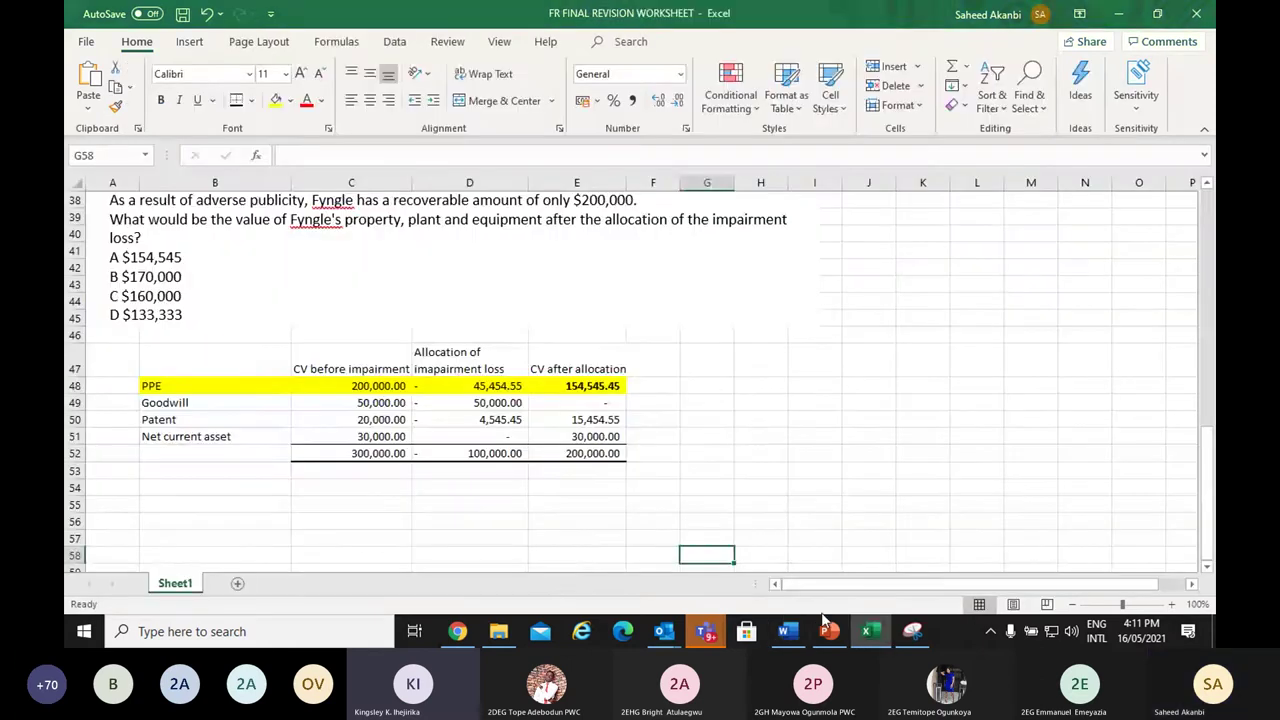
left_click(826, 627)
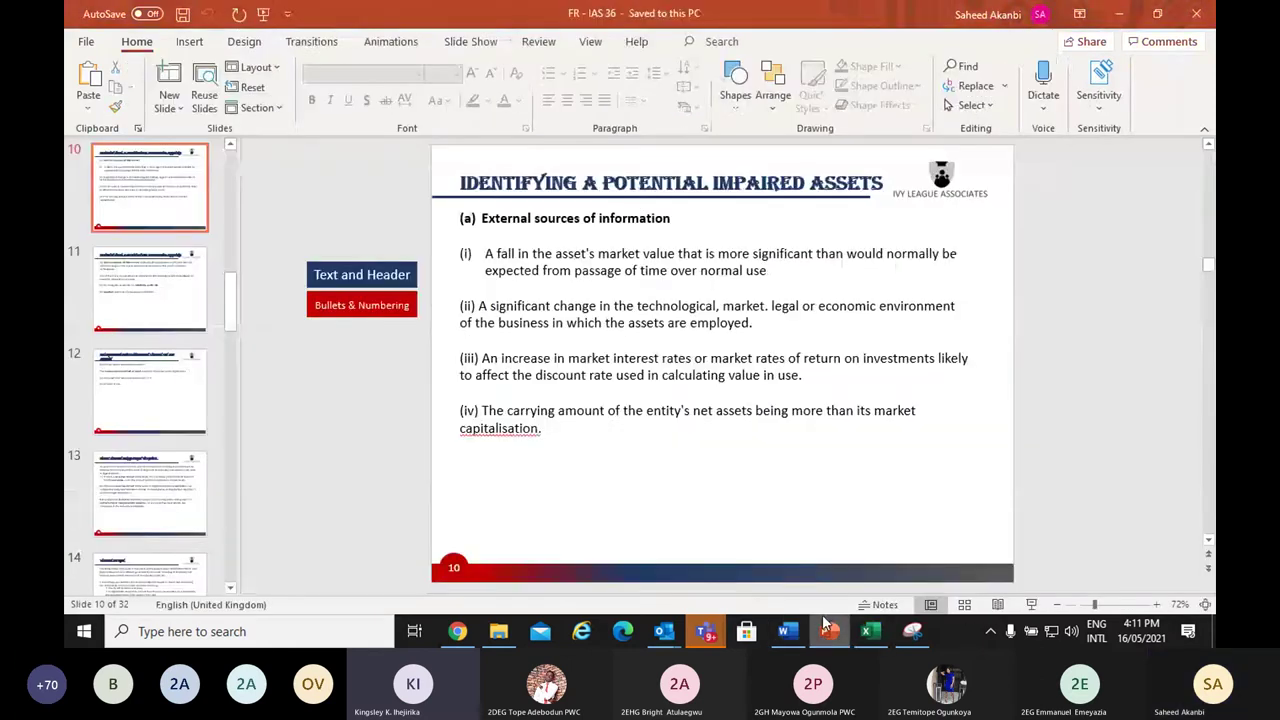
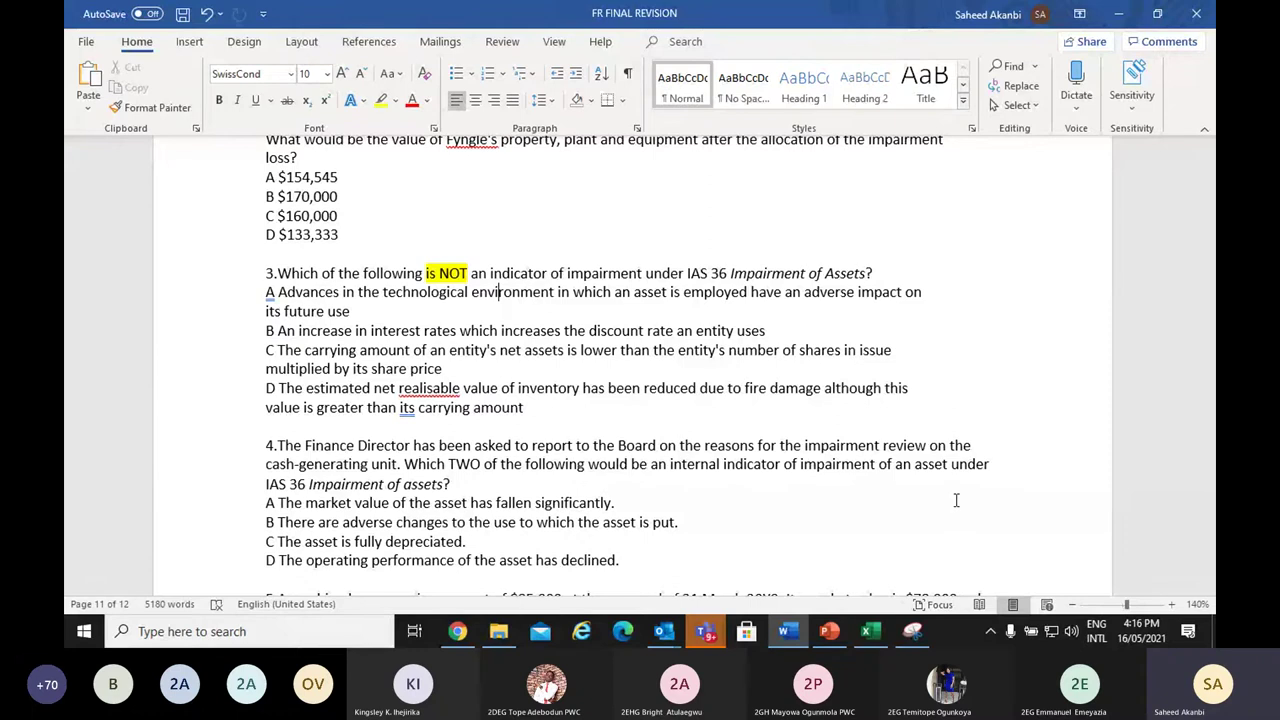
Highlight "IAS 36 Impairment of Assets?" in yellow in question 3 of the Word revision document
left_click(352, 311)
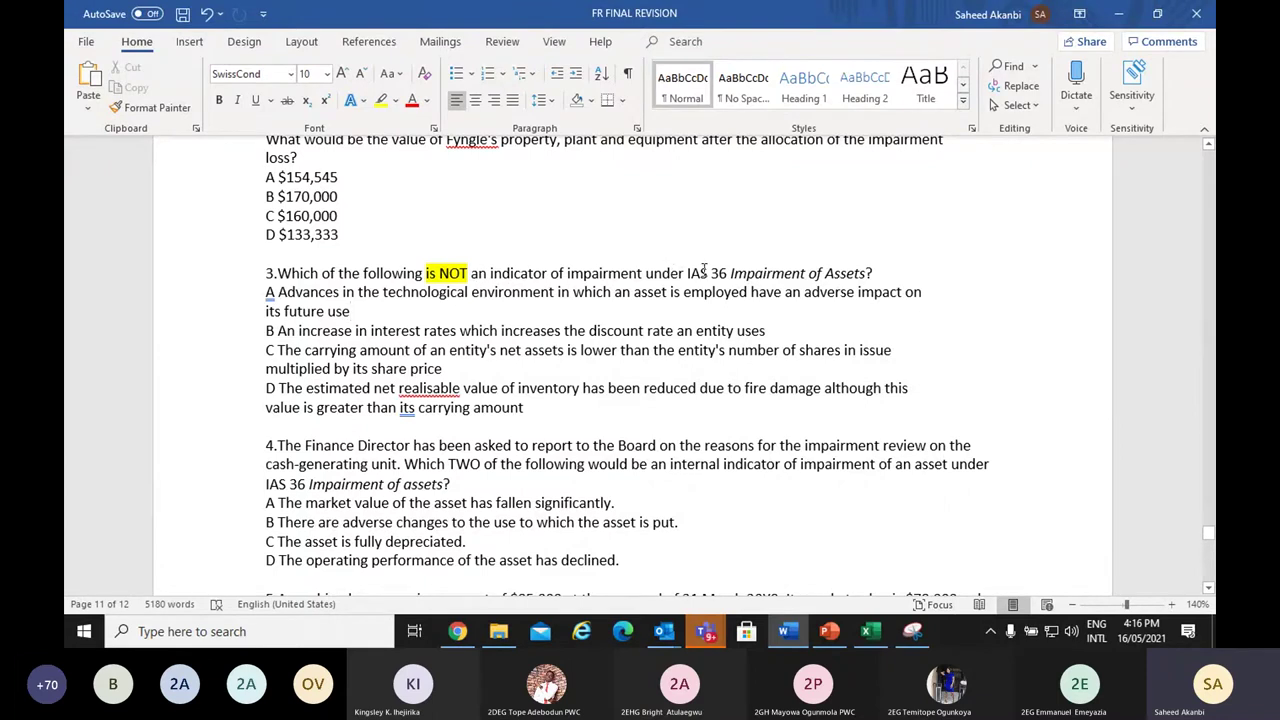
left_click_drag(686, 273, 880, 275)
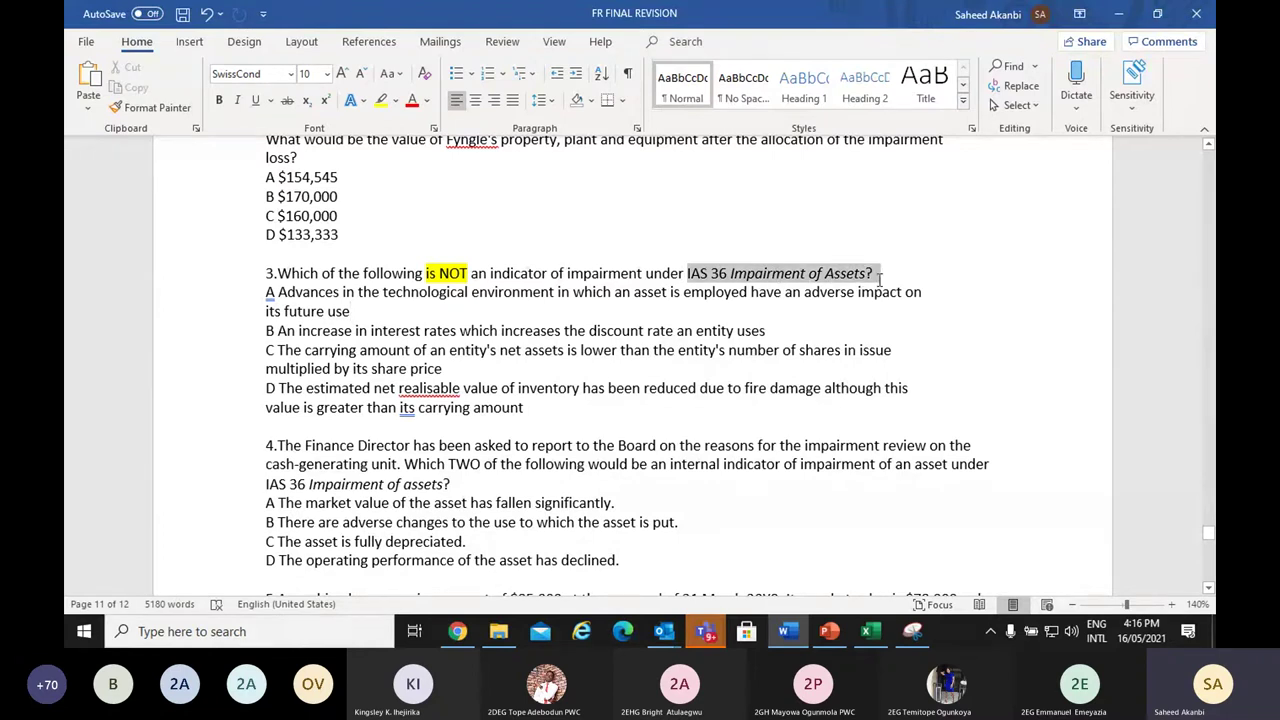
left_click(382, 104)
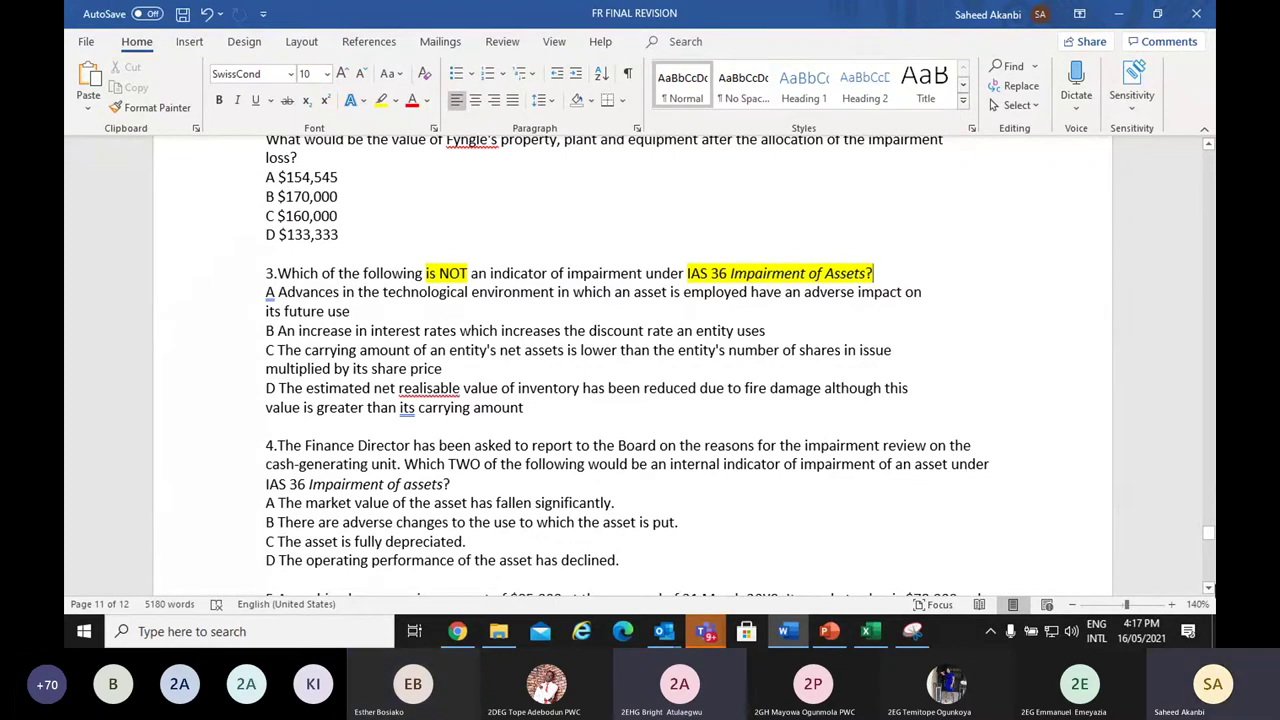
Examine question 3's answer options, selecting the end of option C and all of option D while reading
left_click(1208, 589)
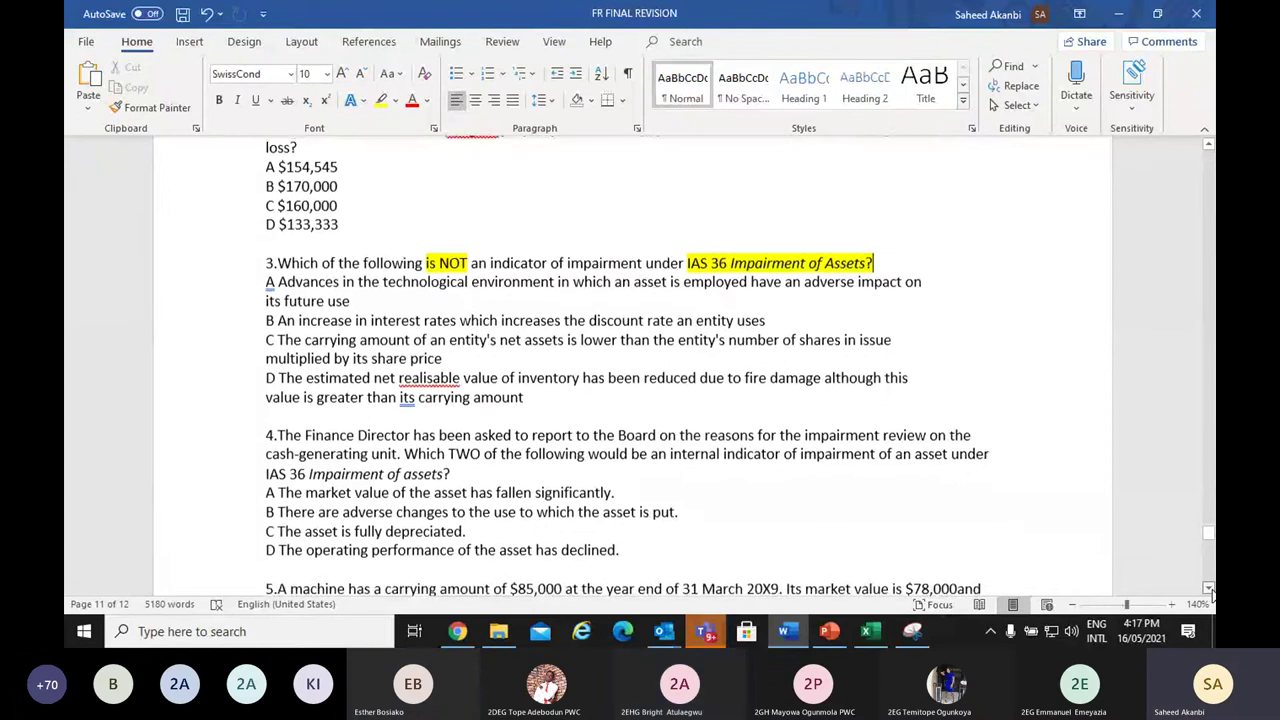
left_click(1208, 589)
left_click(1208, 589)
left_click(1208, 589)
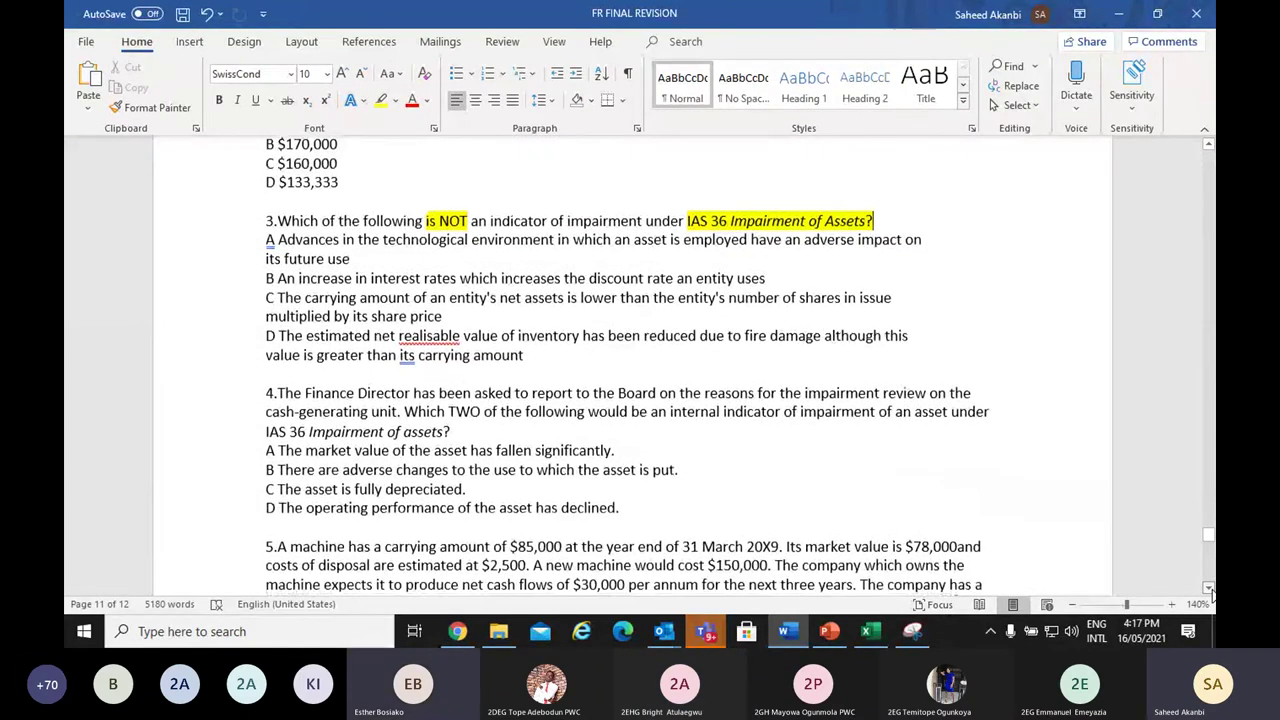
left_click(1208, 589)
left_click(1208, 589)
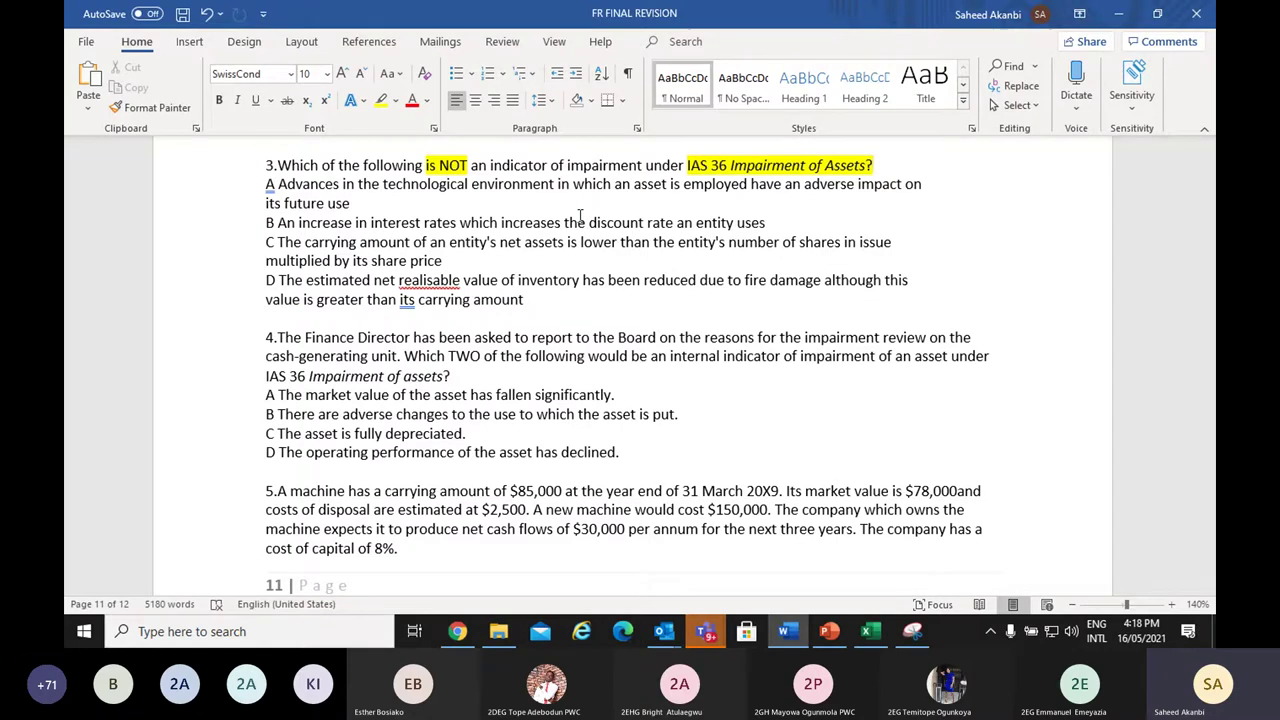
left_click_drag(580, 242, 624, 257)
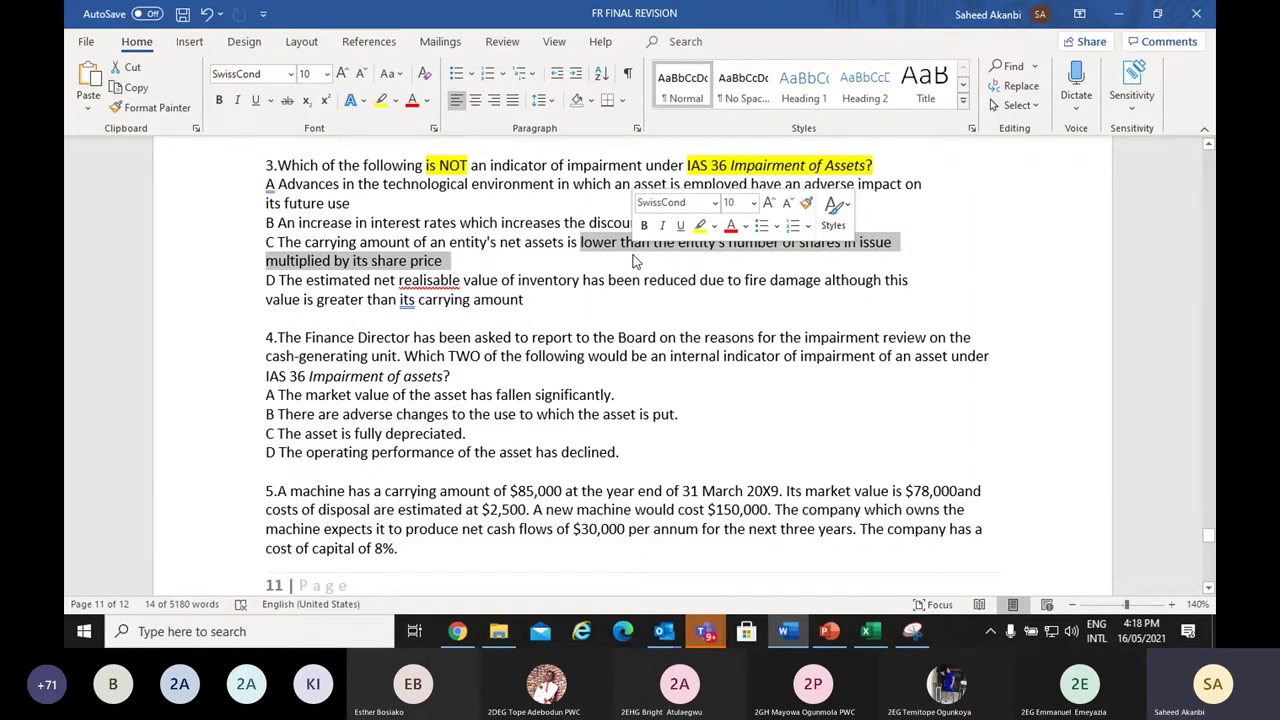
left_click(280, 284)
left_click_drag(280, 284, 546, 300)
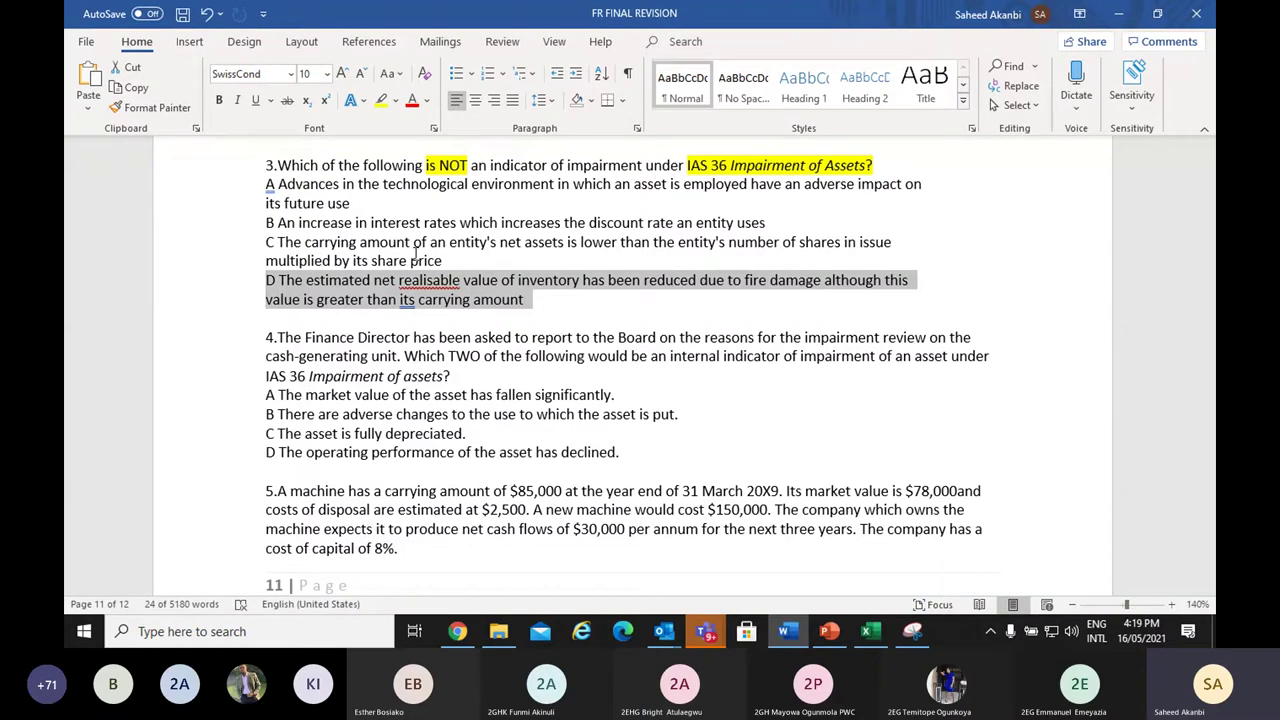
Highlight the words "is lower" in yellow in option C of question 3
double_click(583, 242)
left_click_drag(583, 242, 570, 242)
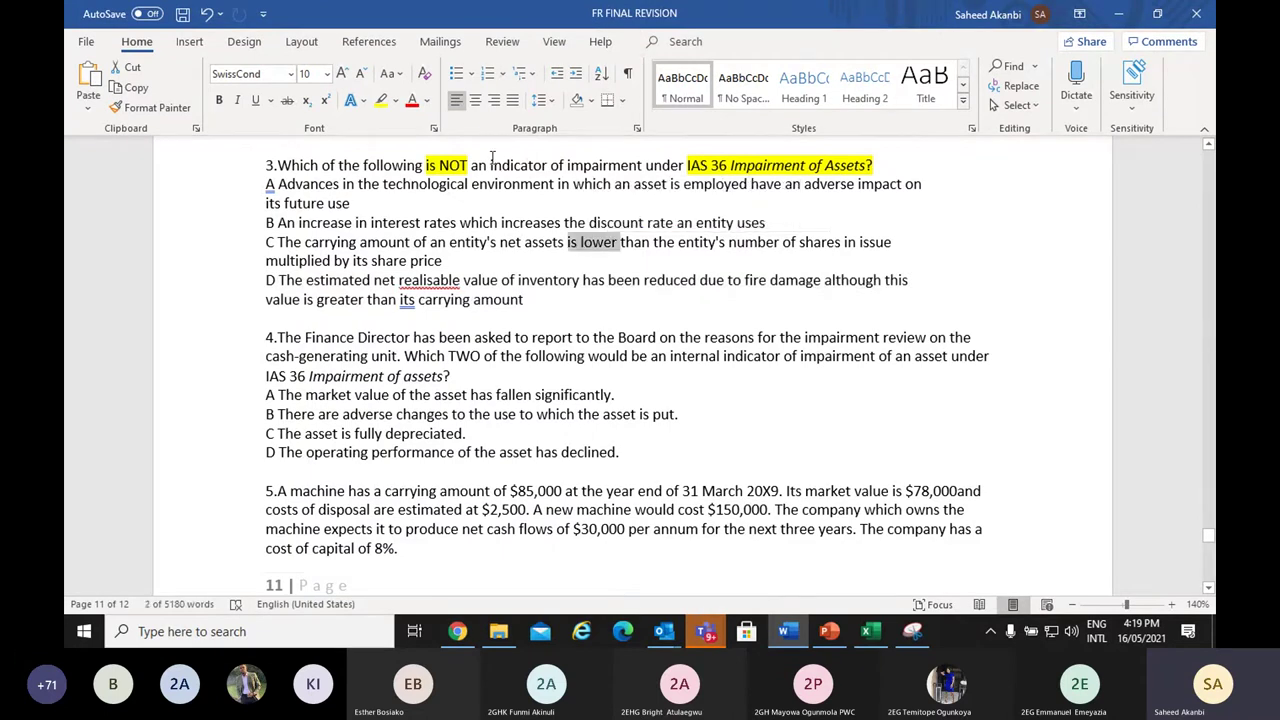
left_click(381, 100)
key("Right")
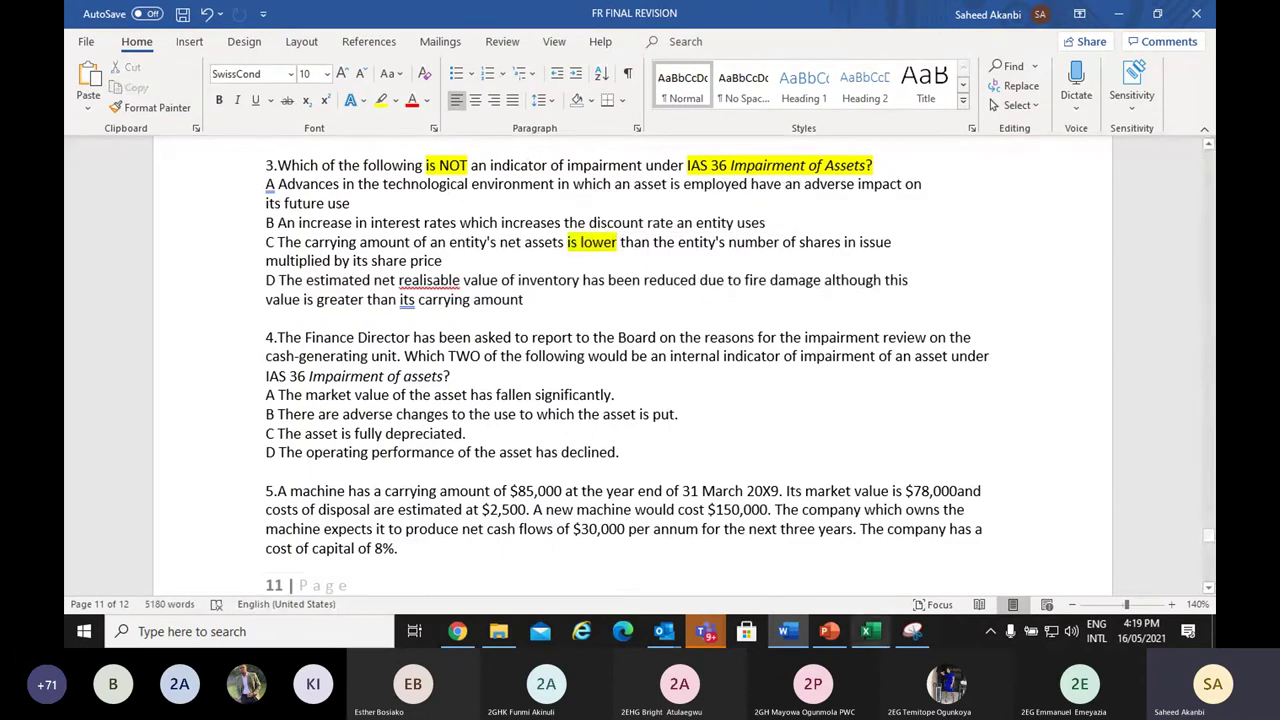
Switch to PowerPoint, view slide 10 on identifying potential impaired assets as a slide show, and return to the Word document
left_click(838, 636)
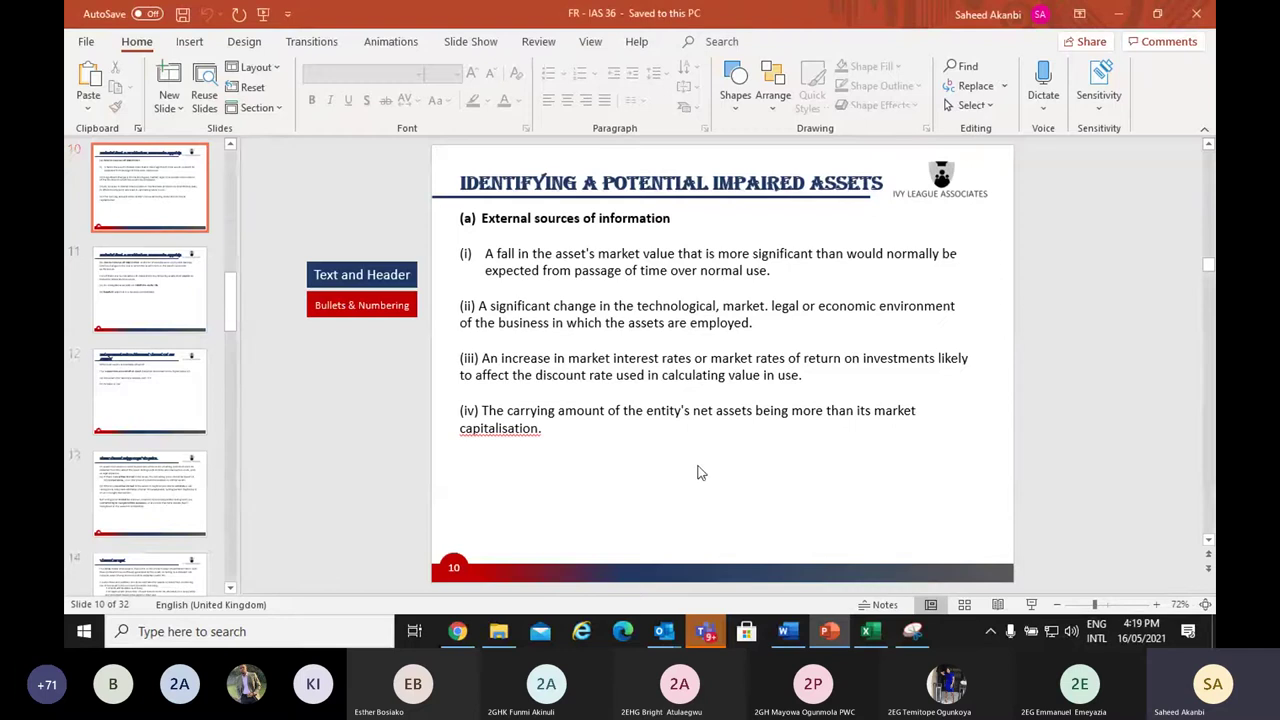
left_click(1031, 604)
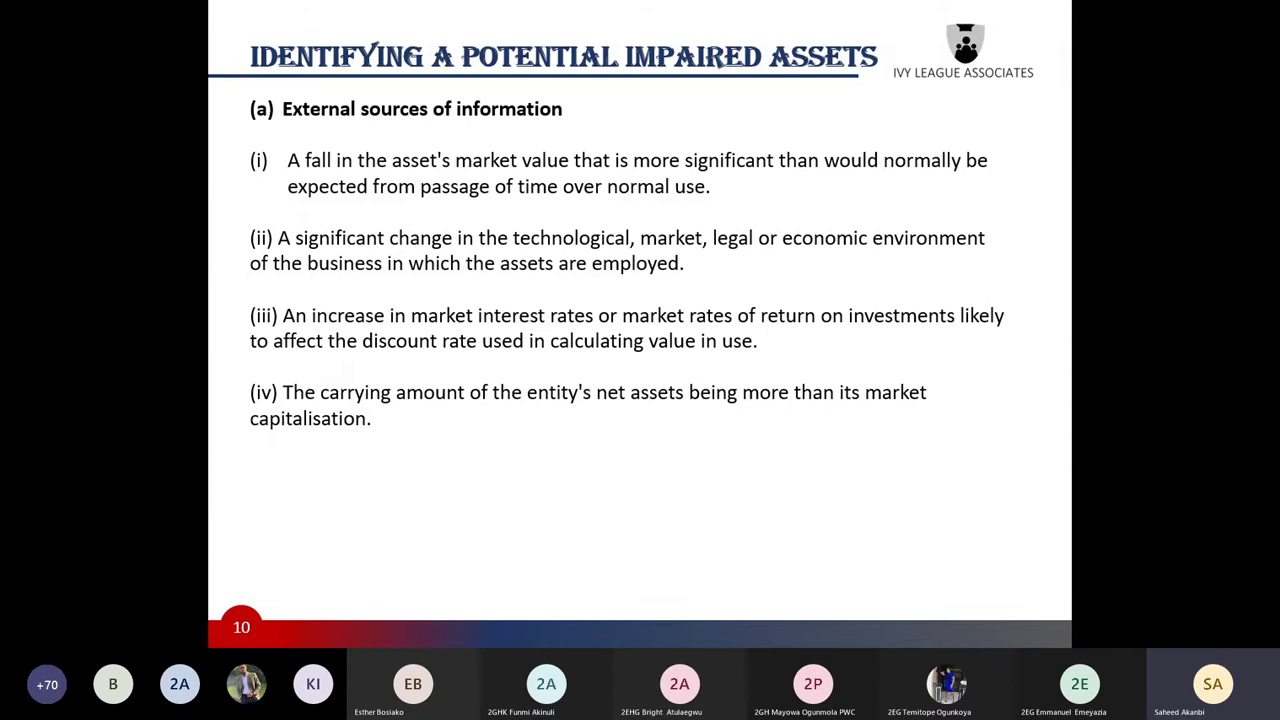
key("Escape")
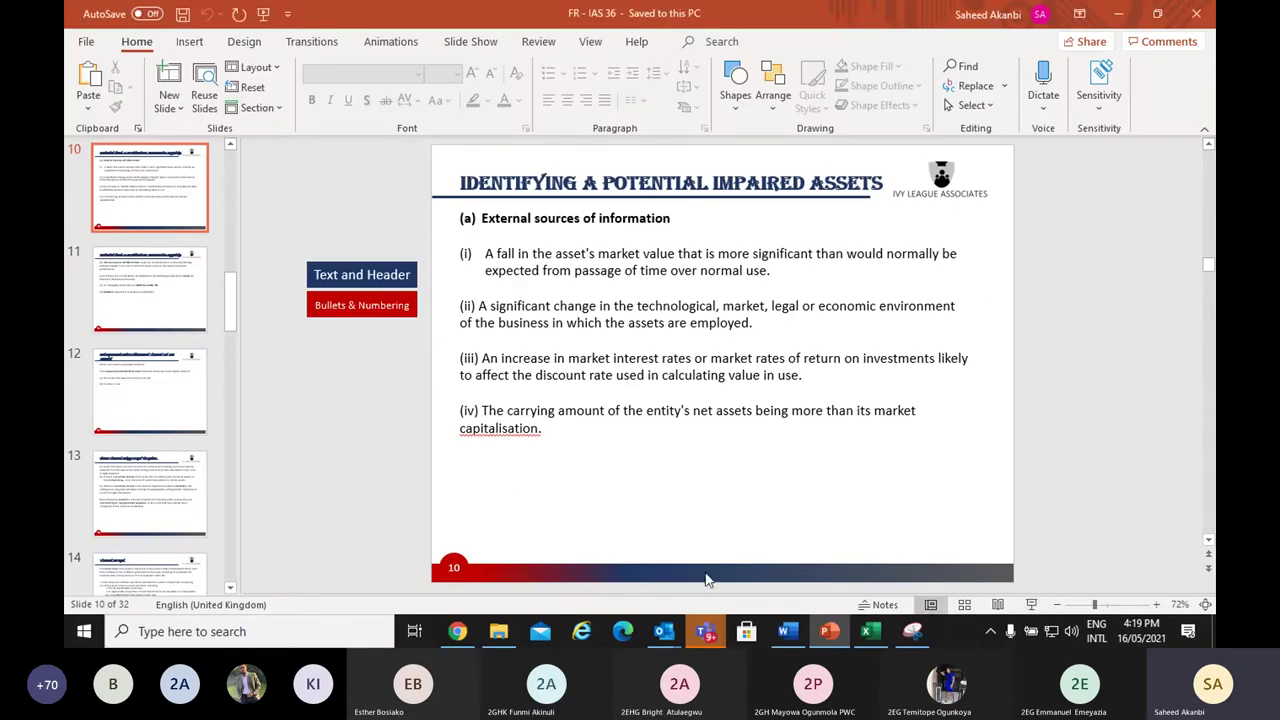
mouse_move(805, 638)
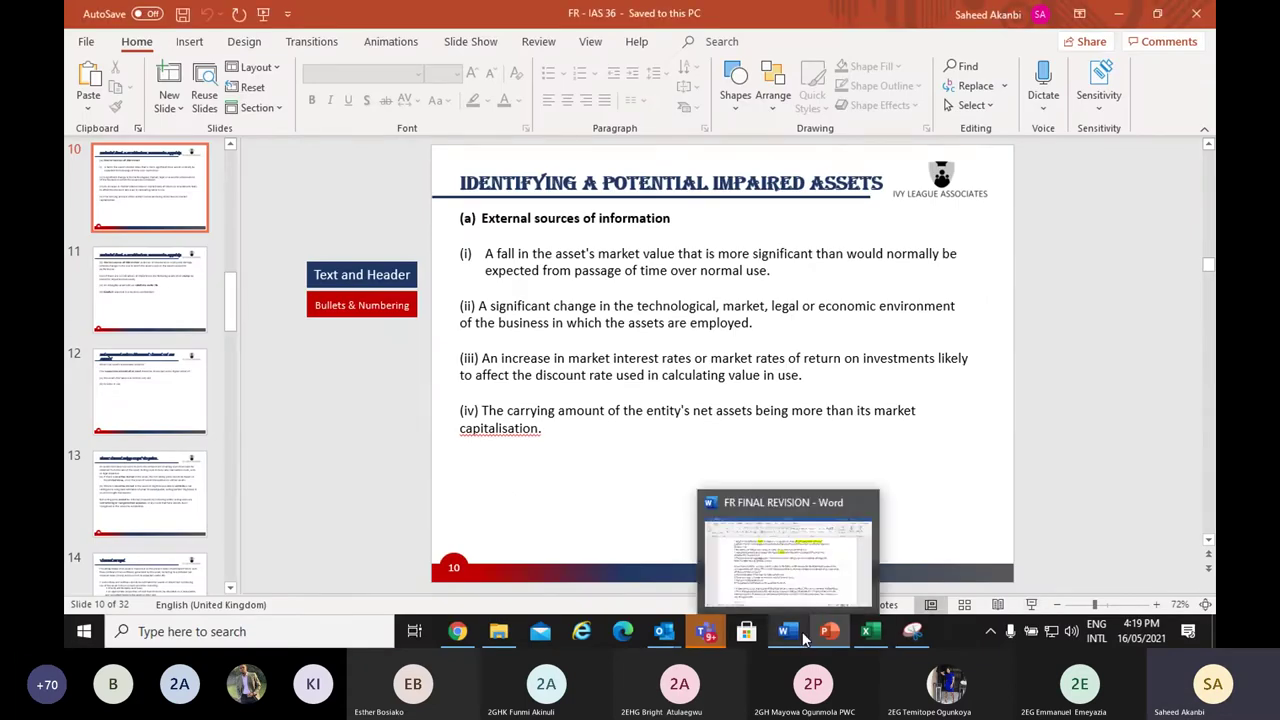
left_click(799, 580)
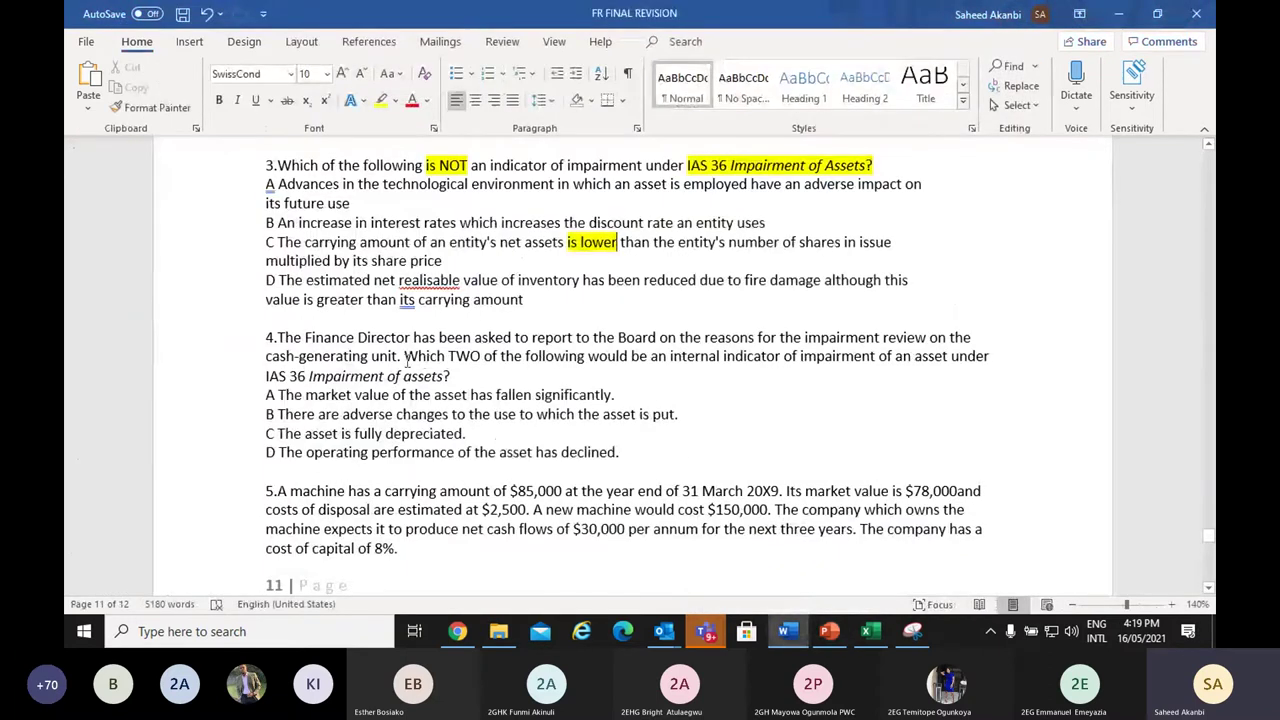
Switch to PowerPoint, highlight "more than" in yellow in point (iv) of slide 10, and briefly present the slide
left_click(829, 631)
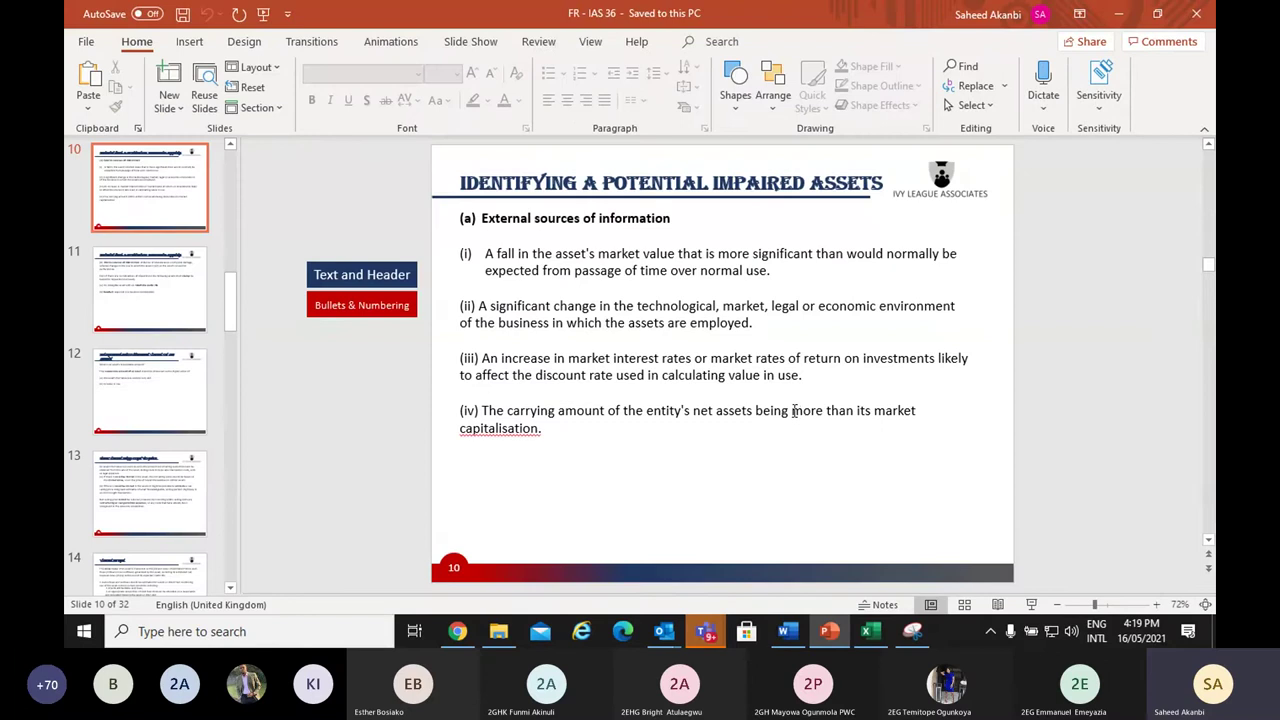
left_click_drag(793, 410, 848, 414)
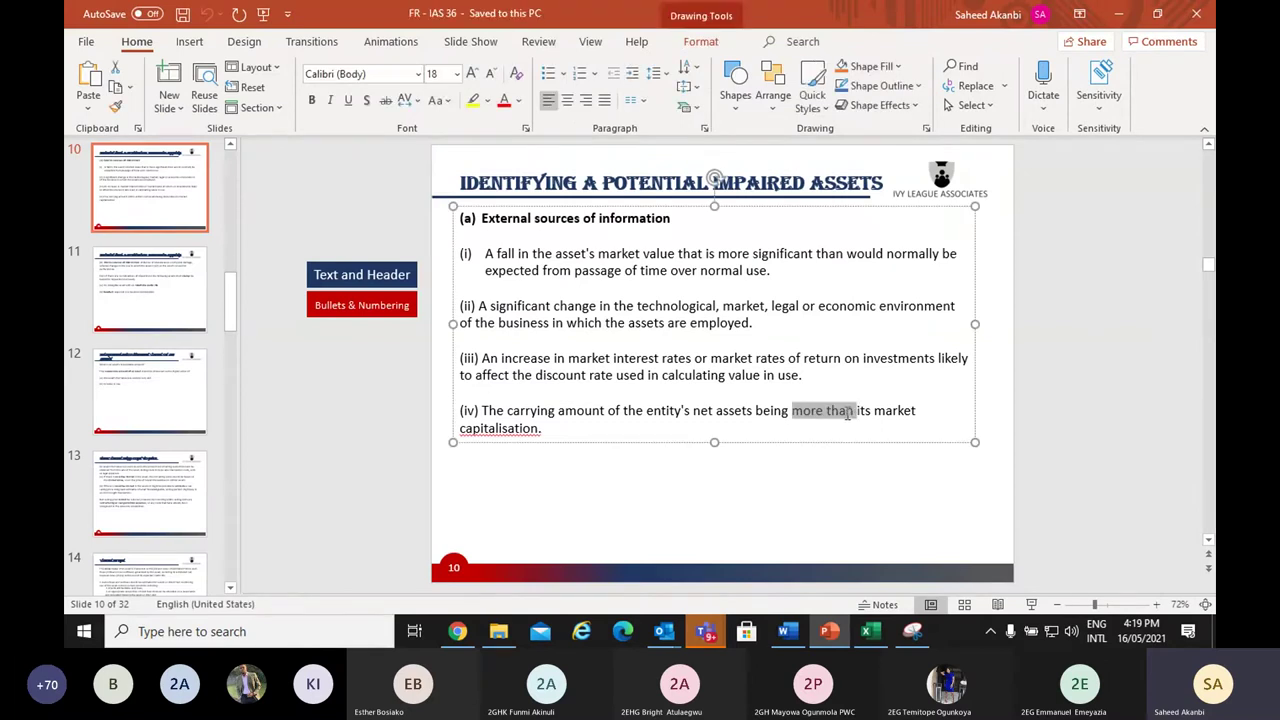
left_click(474, 100)
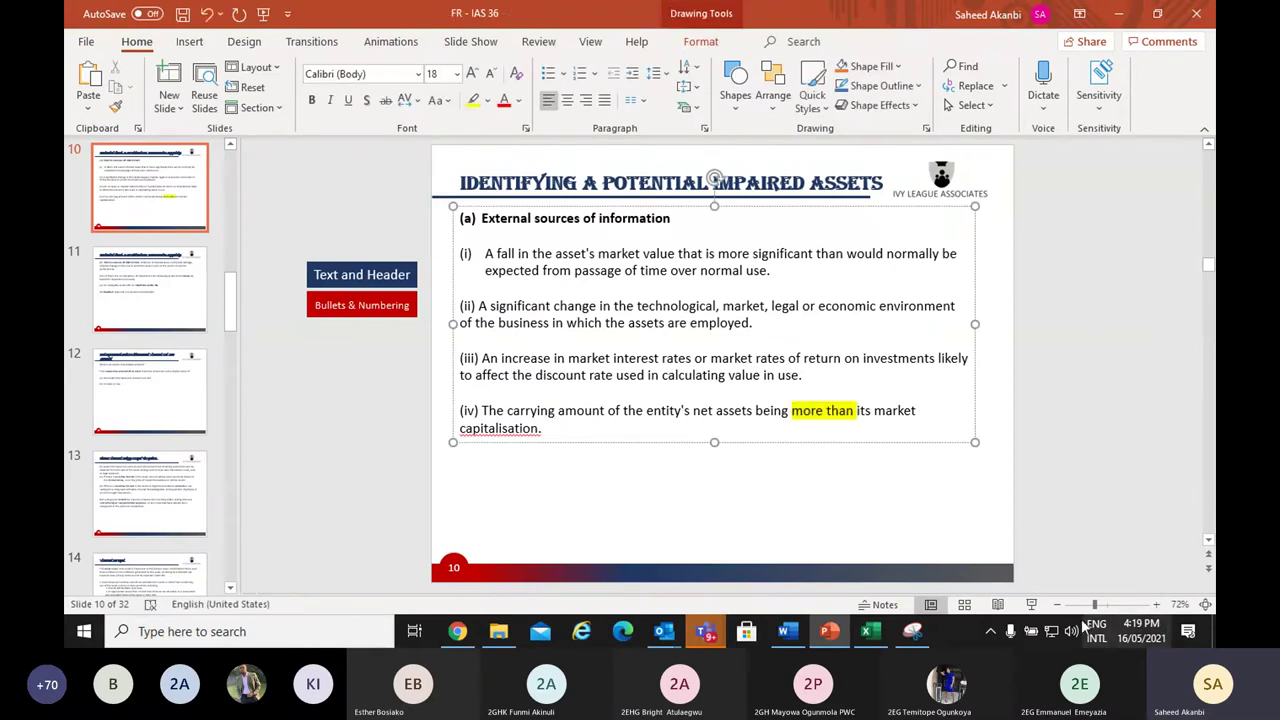
left_click(1031, 604)
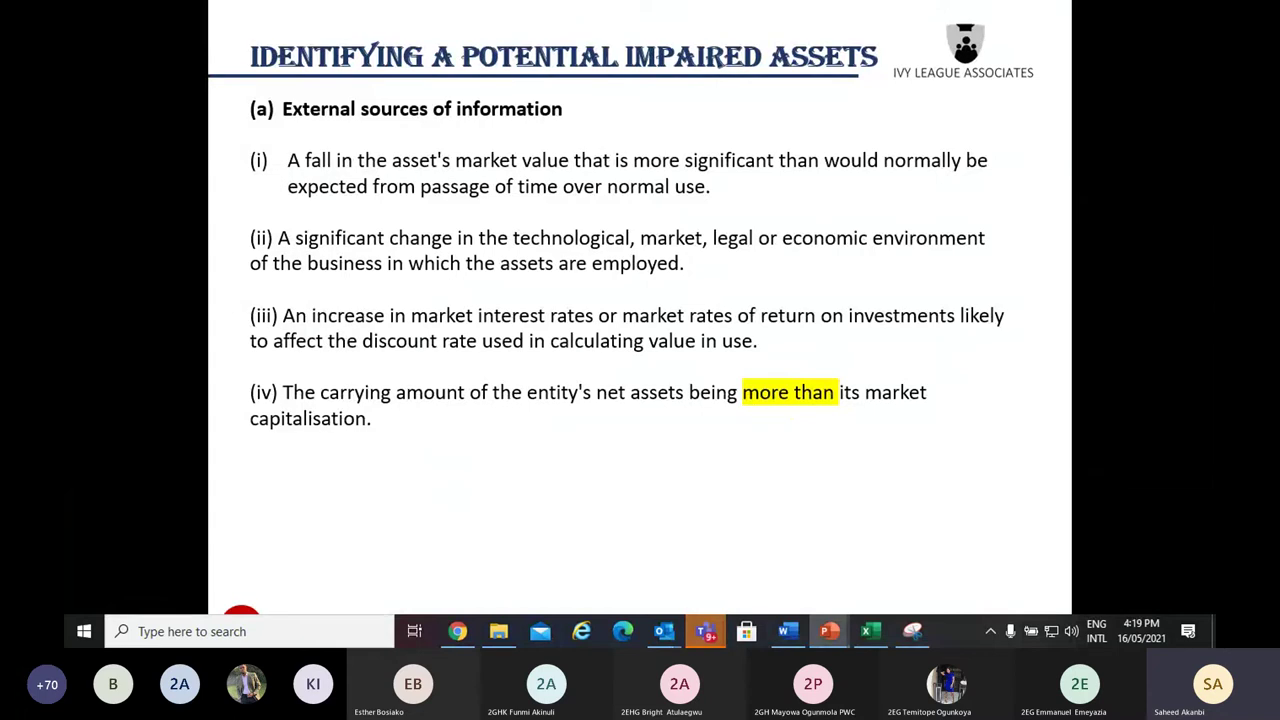
key("Escape")
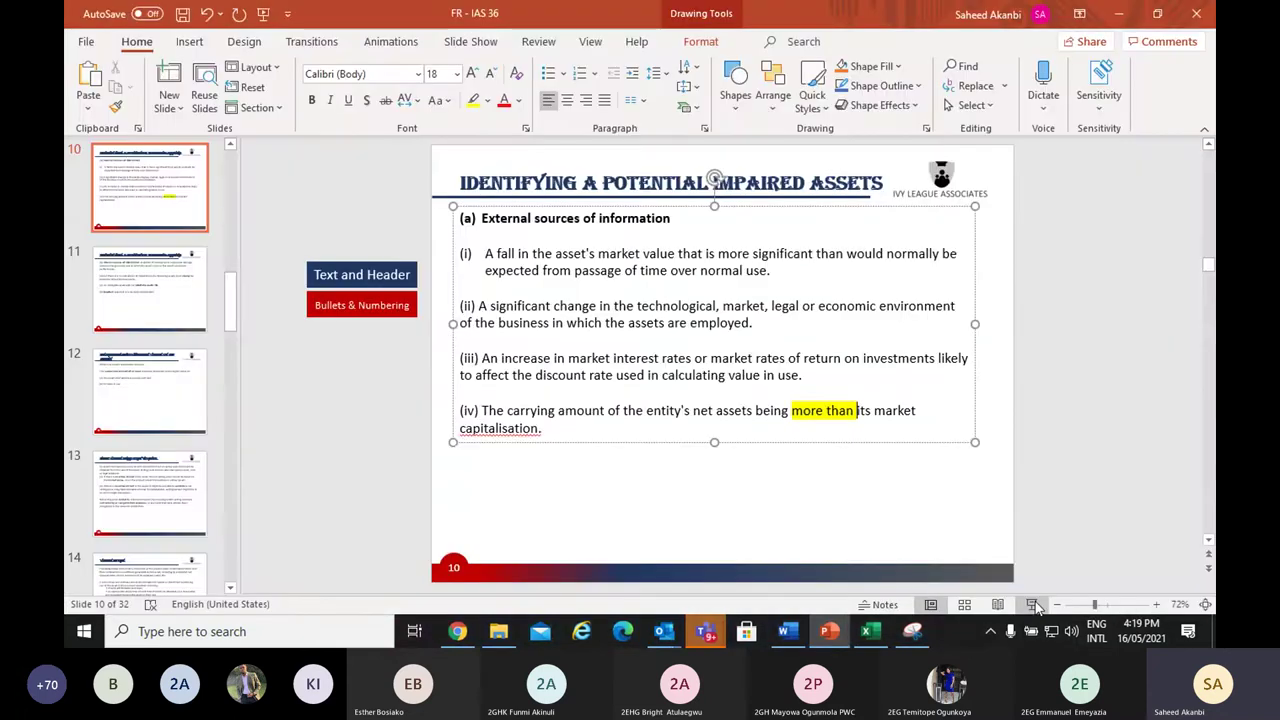
Switch back to Word and highlight answer options B and D of question 4 in yellow
left_click(796, 640)
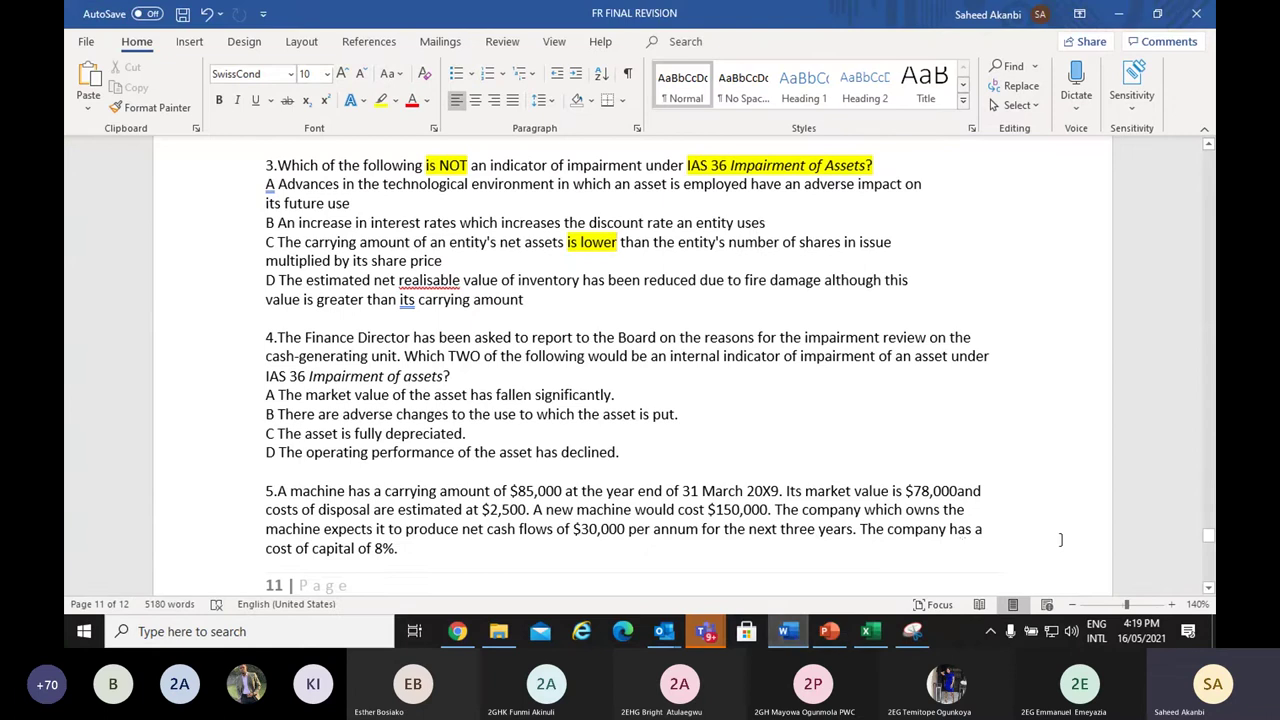
left_click(1208, 589)
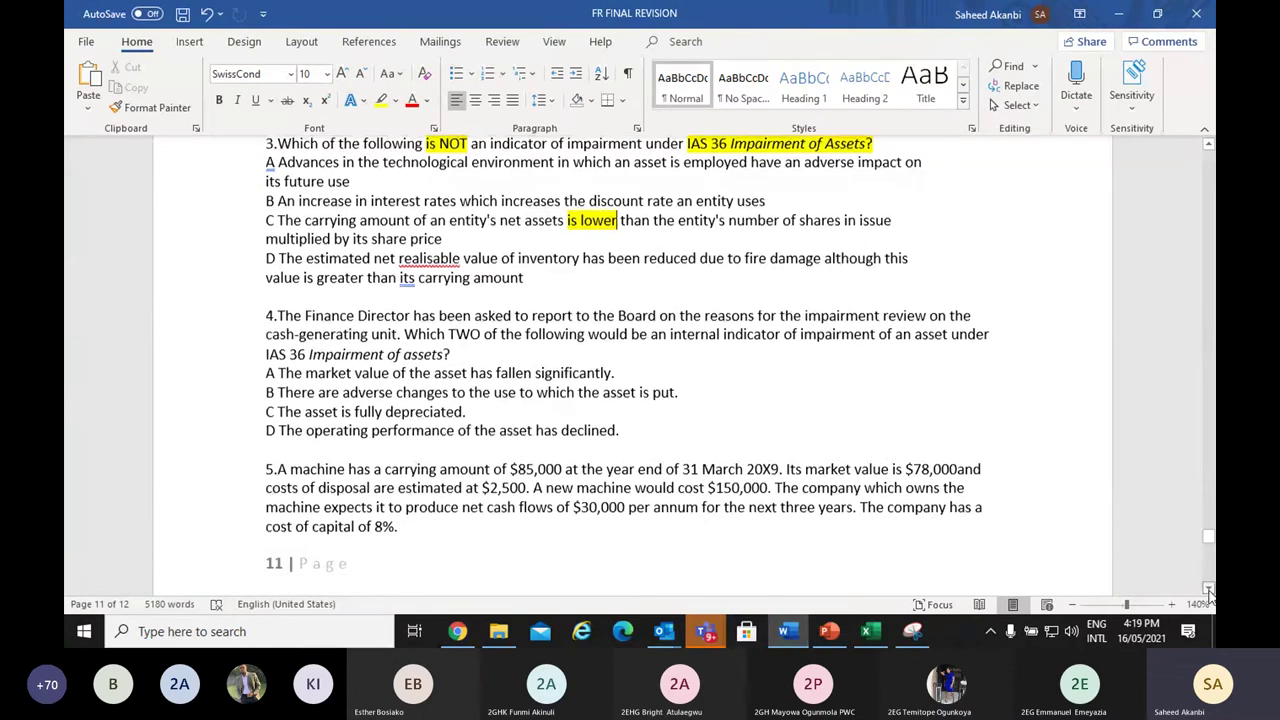
left_click(1208, 589)
left_click(1208, 589)
left_click(1208, 589)
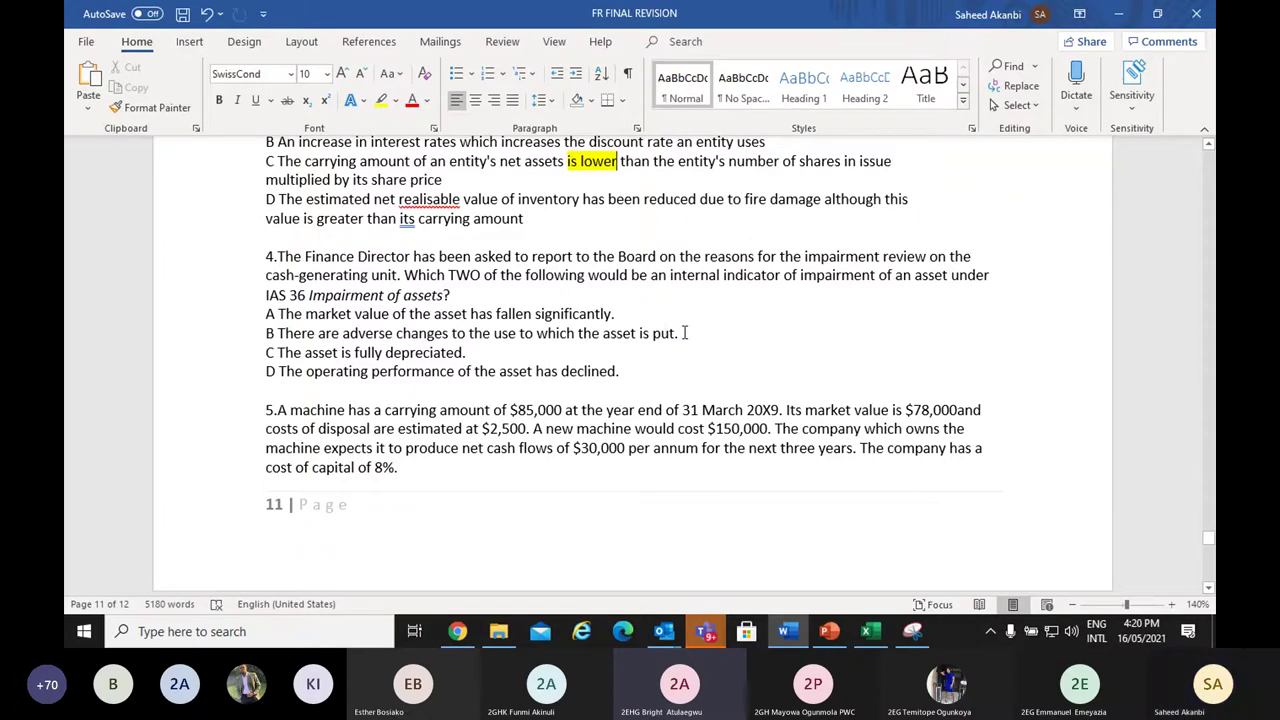
left_click_drag(684, 333, 260, 334)
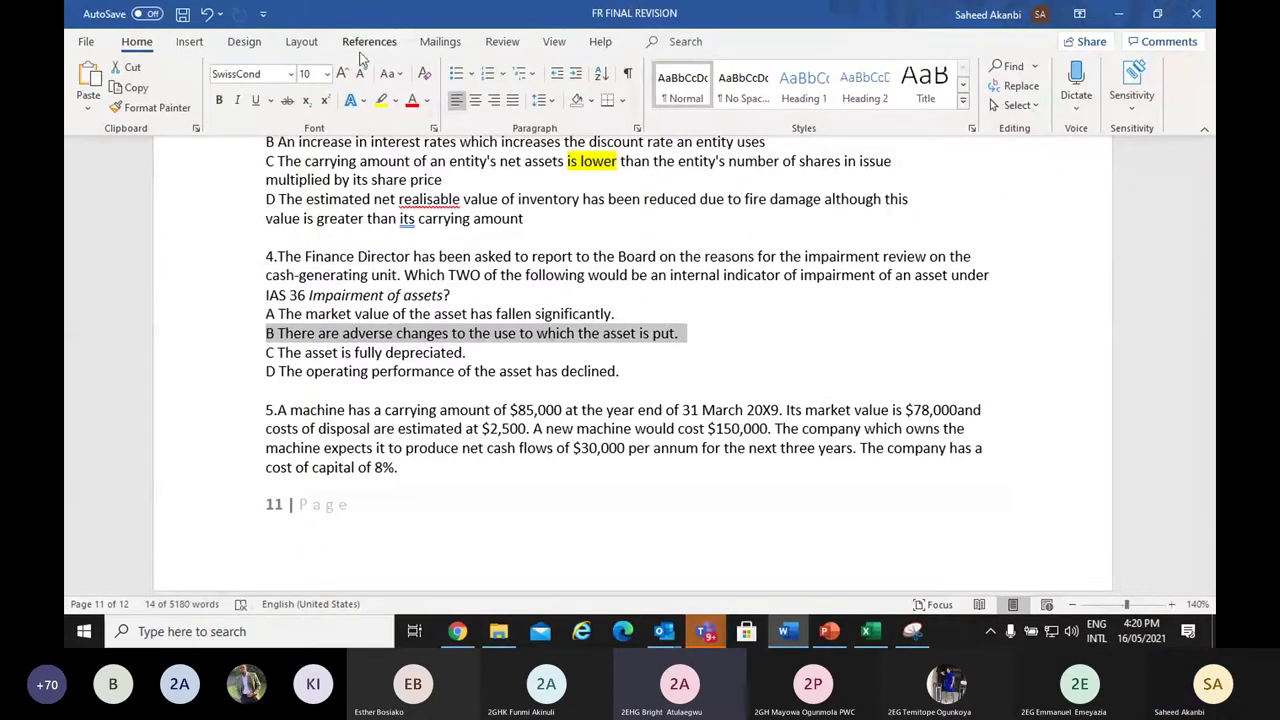
left_click(381, 100)
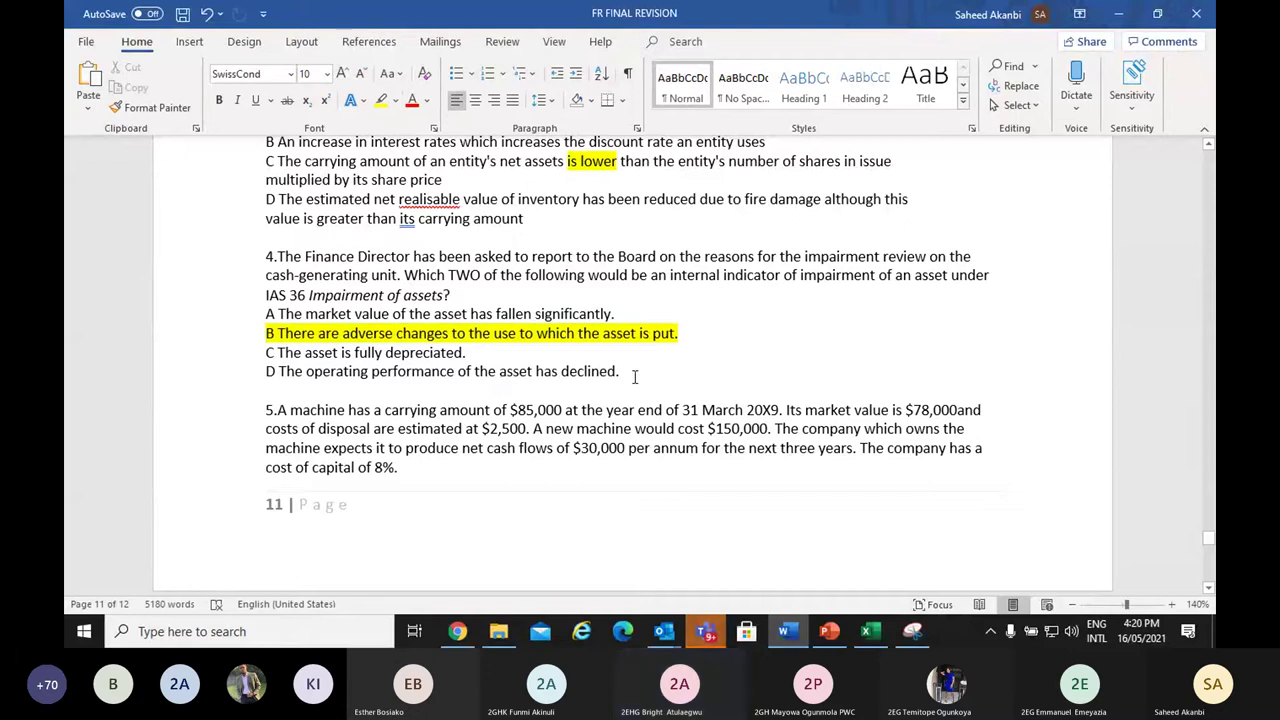
left_click_drag(634, 376, 264, 375)
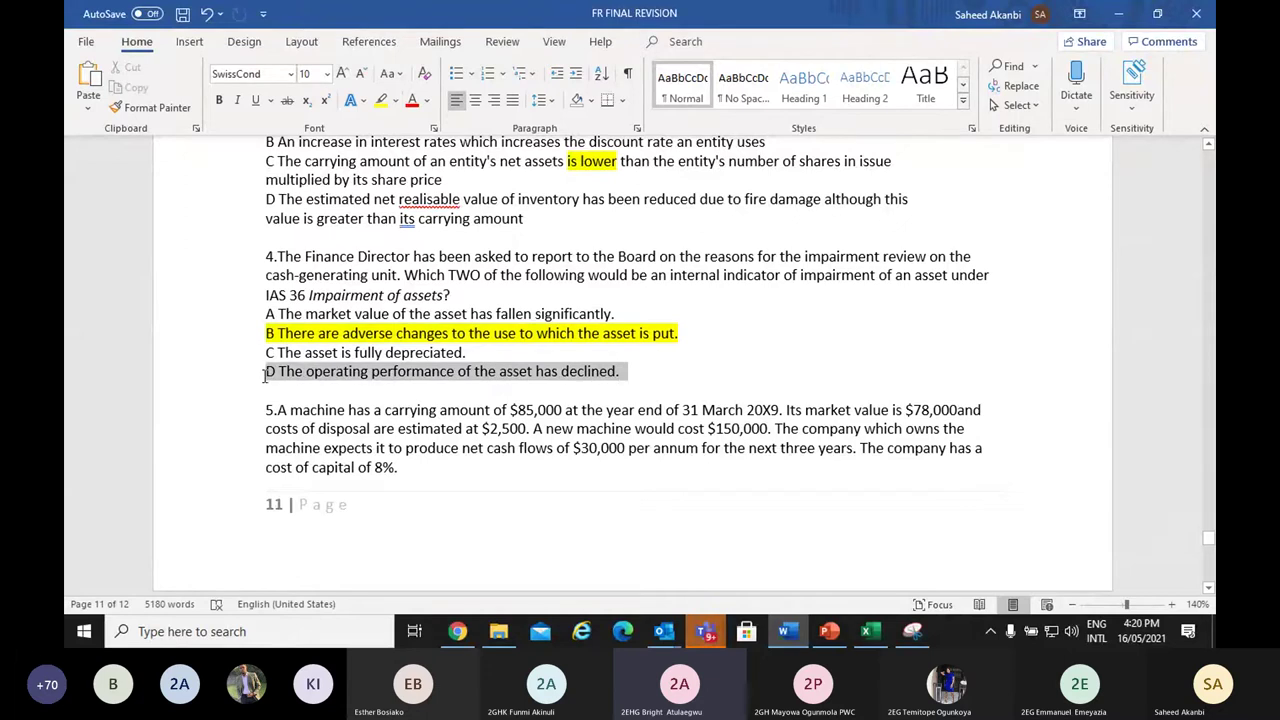
left_click(381, 100)
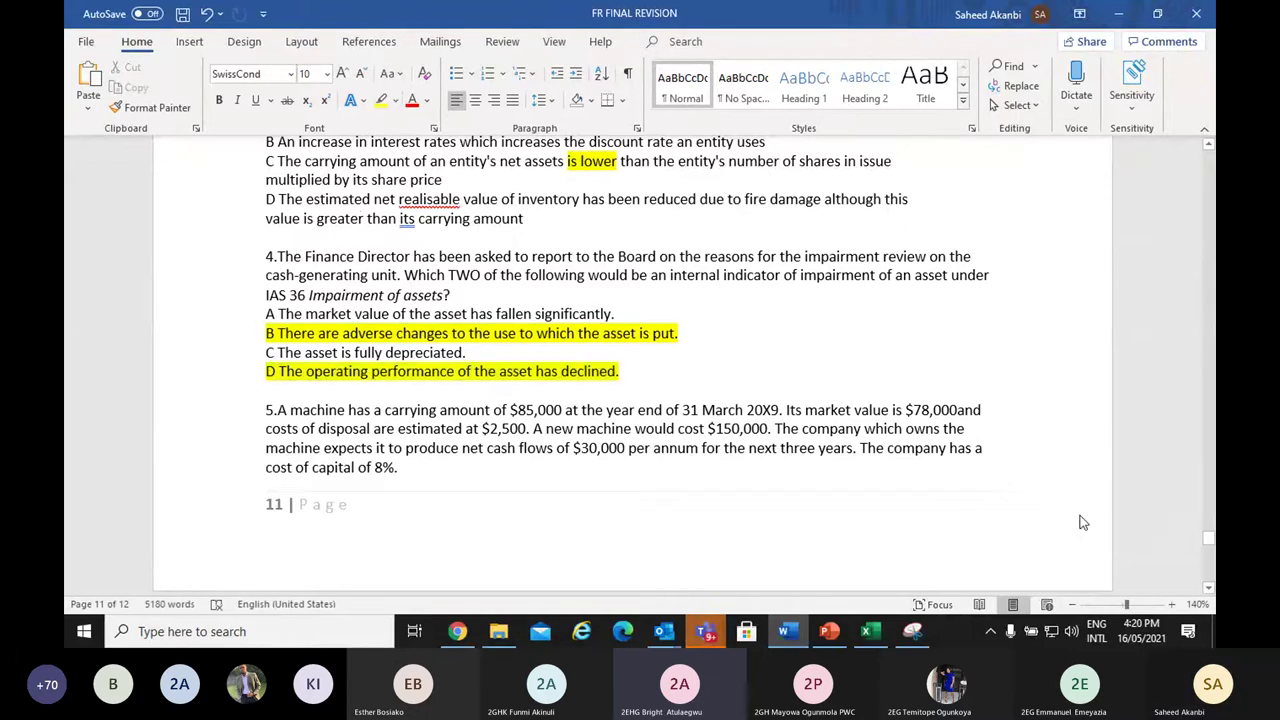
Copy question 5 with its answer options A to D in the Word document and switch to the Excel worksheet
left_click(1209, 589)
scroll(1209, 589, "down", 3)
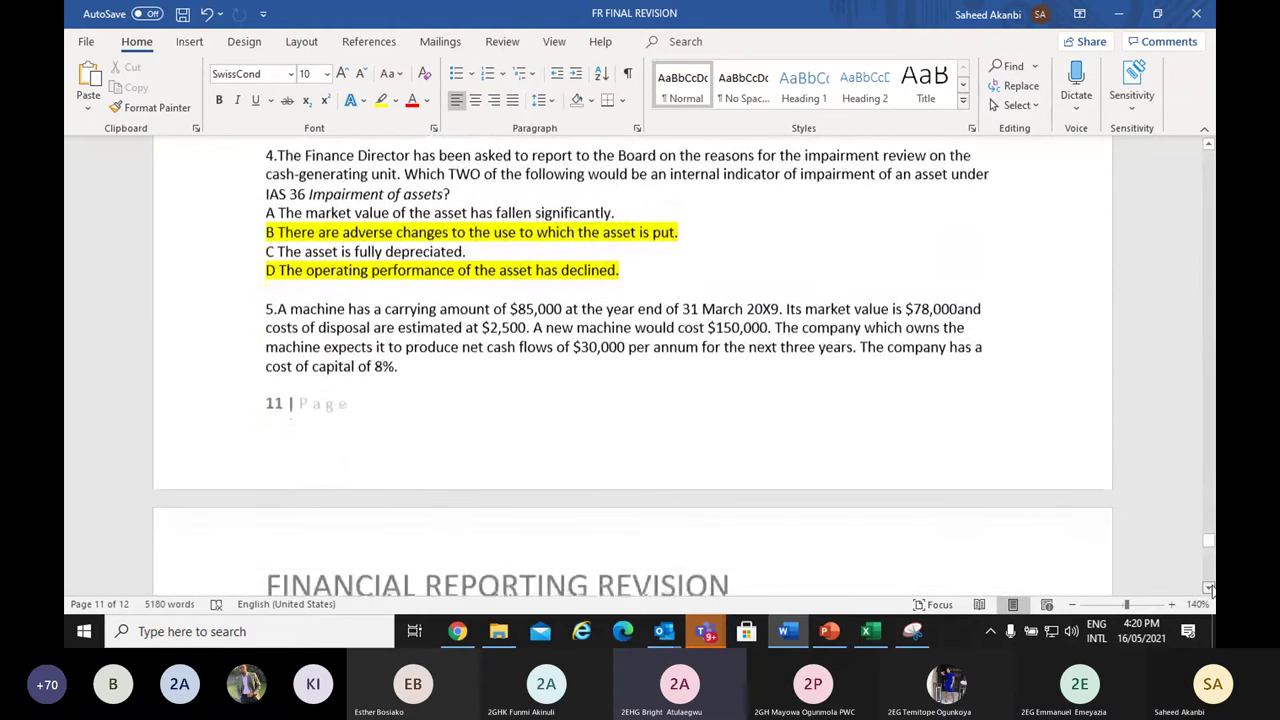
scroll(1209, 589, "down", 3)
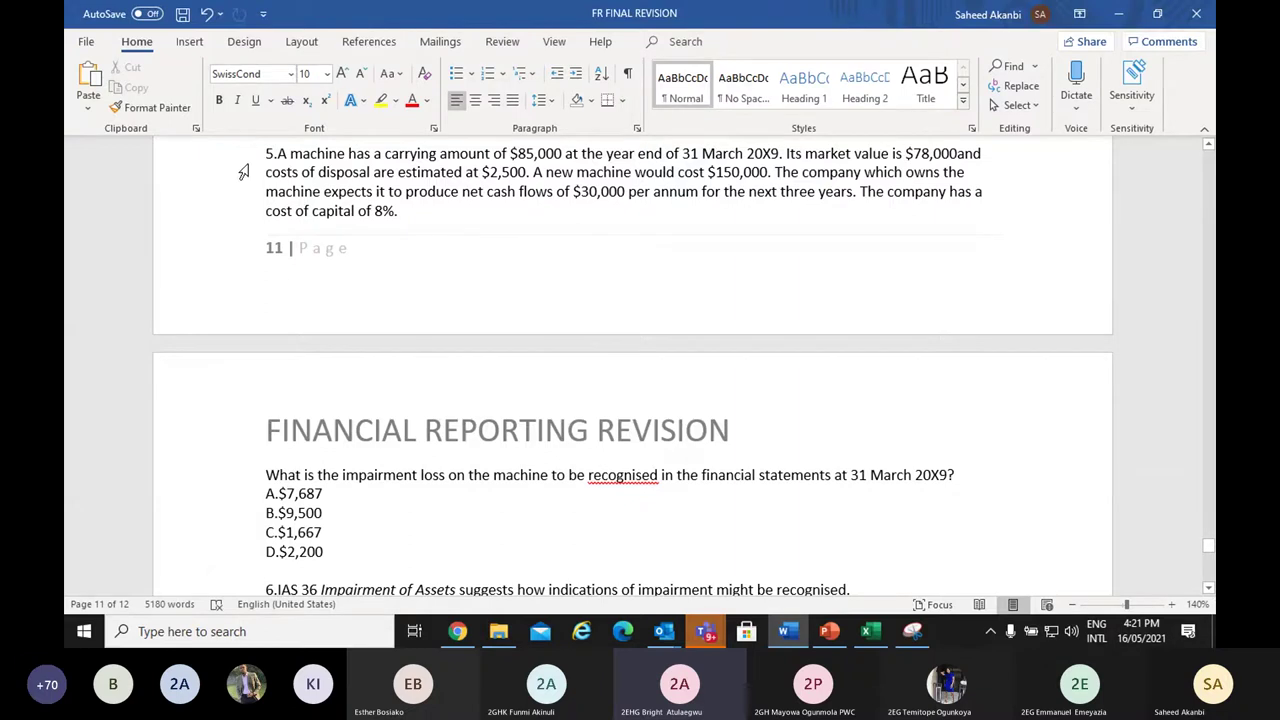
left_click_drag(273, 150, 329, 566)
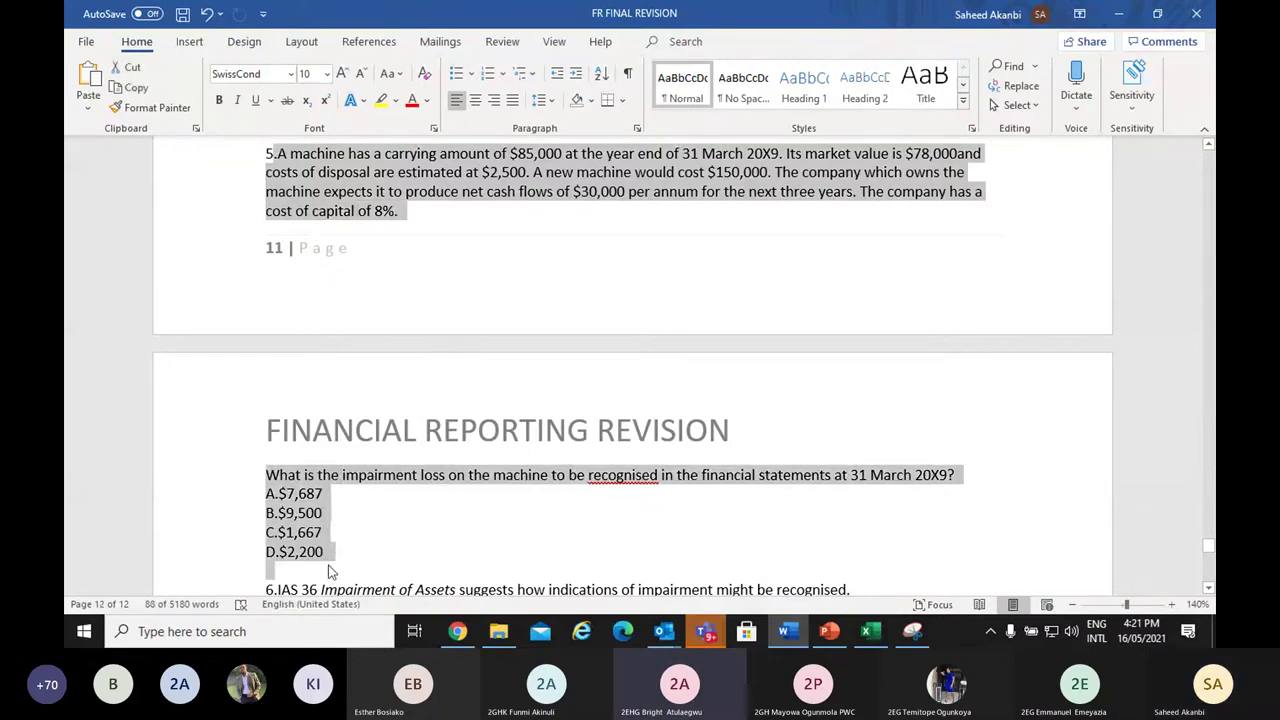
key("alt+Tab")
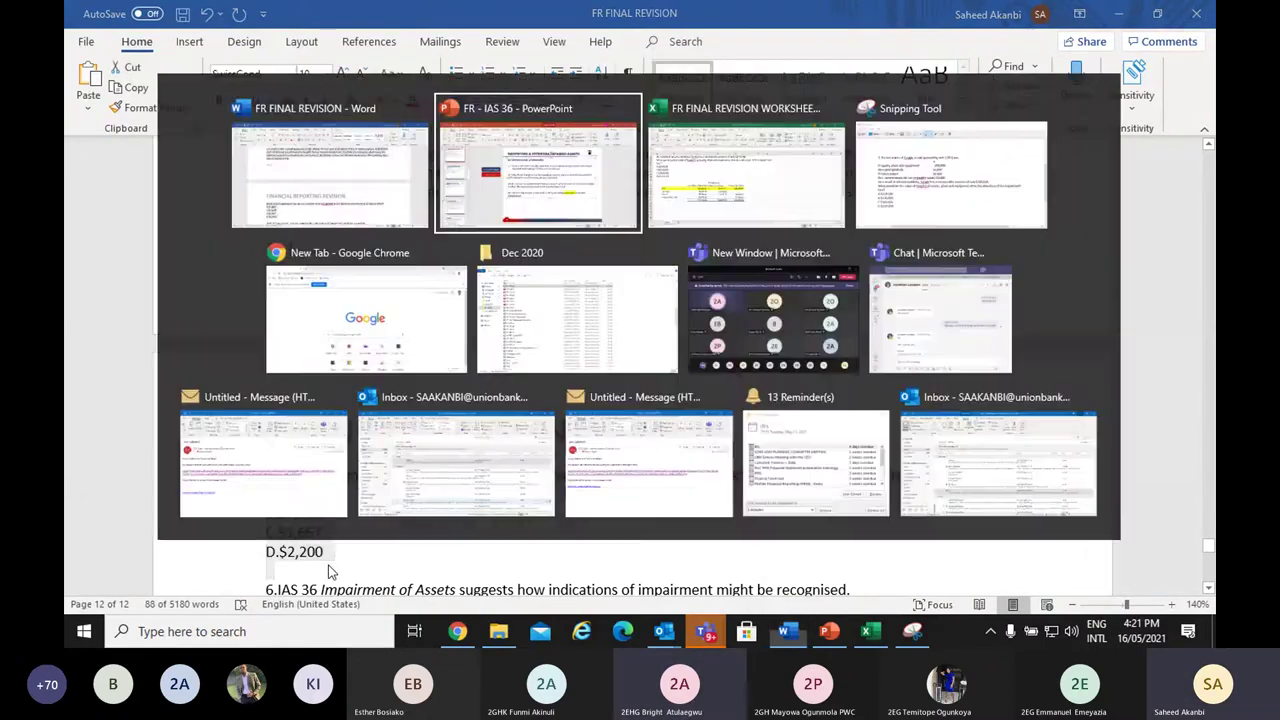
left_click(870, 631)
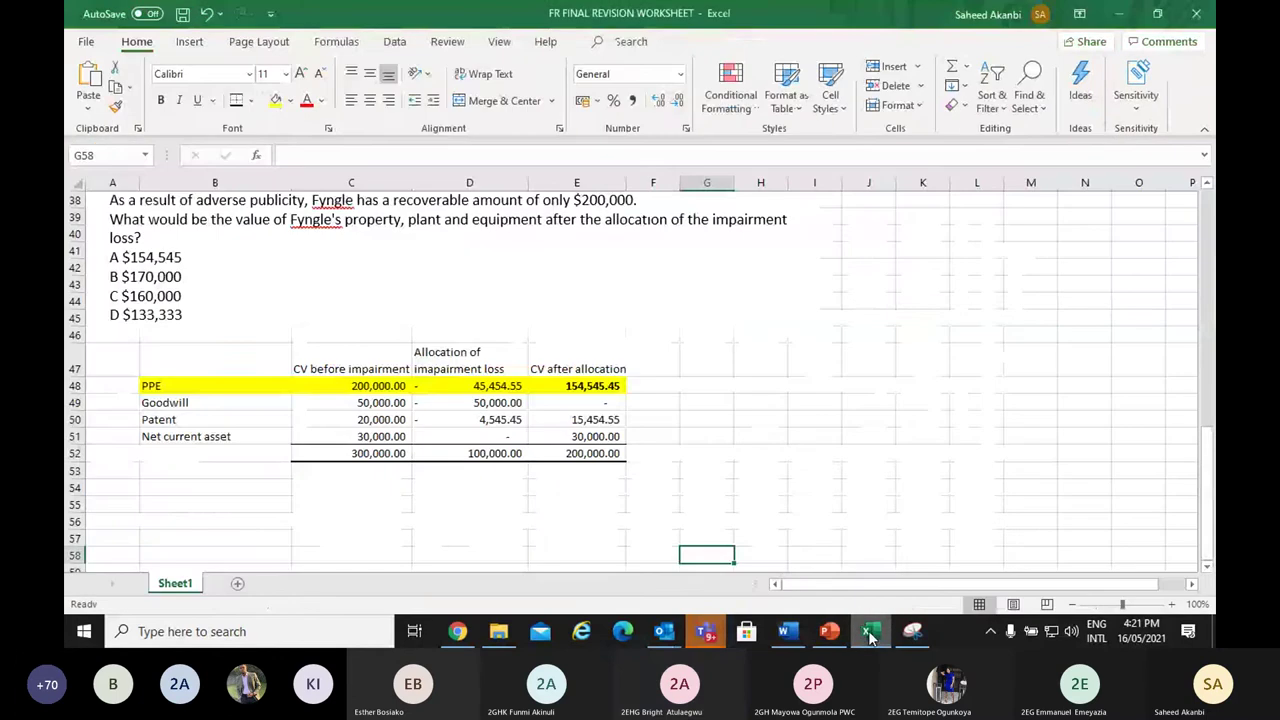
Paste the copied question 5 text into cell B55, below the impairment allocation table
left_click(174, 513)
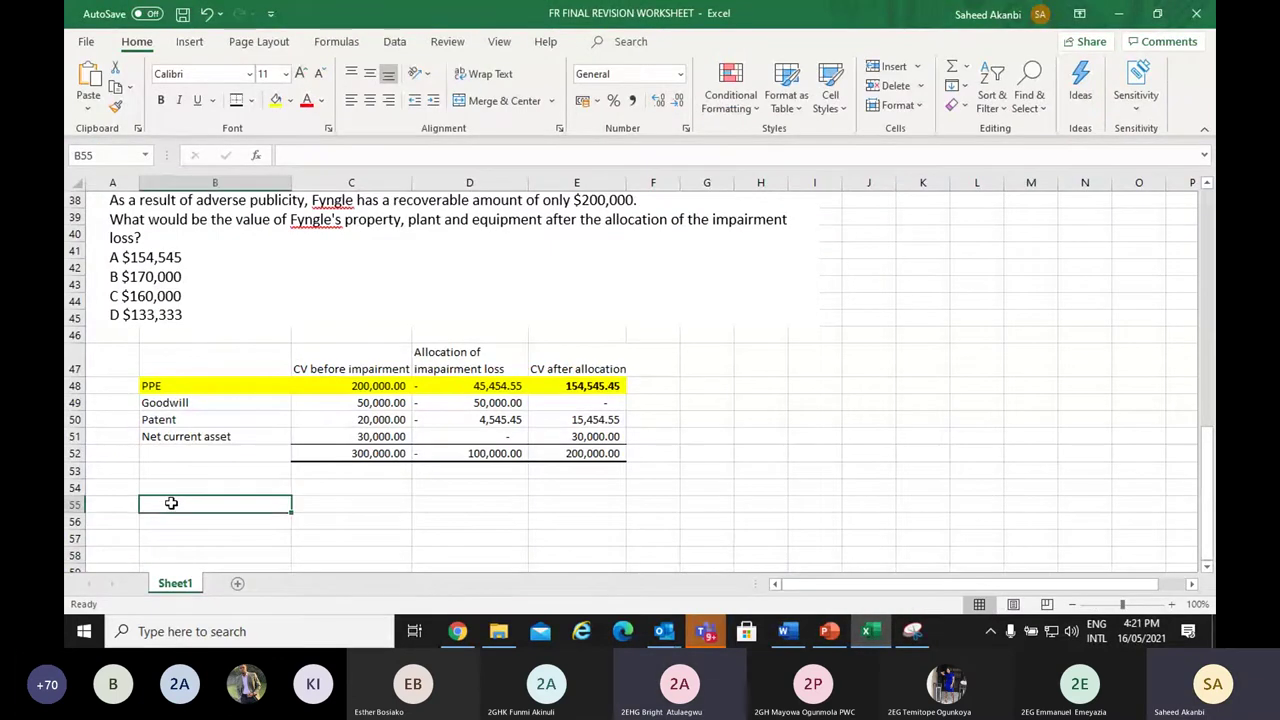
double_click(174, 510)
key("ctrl+v")
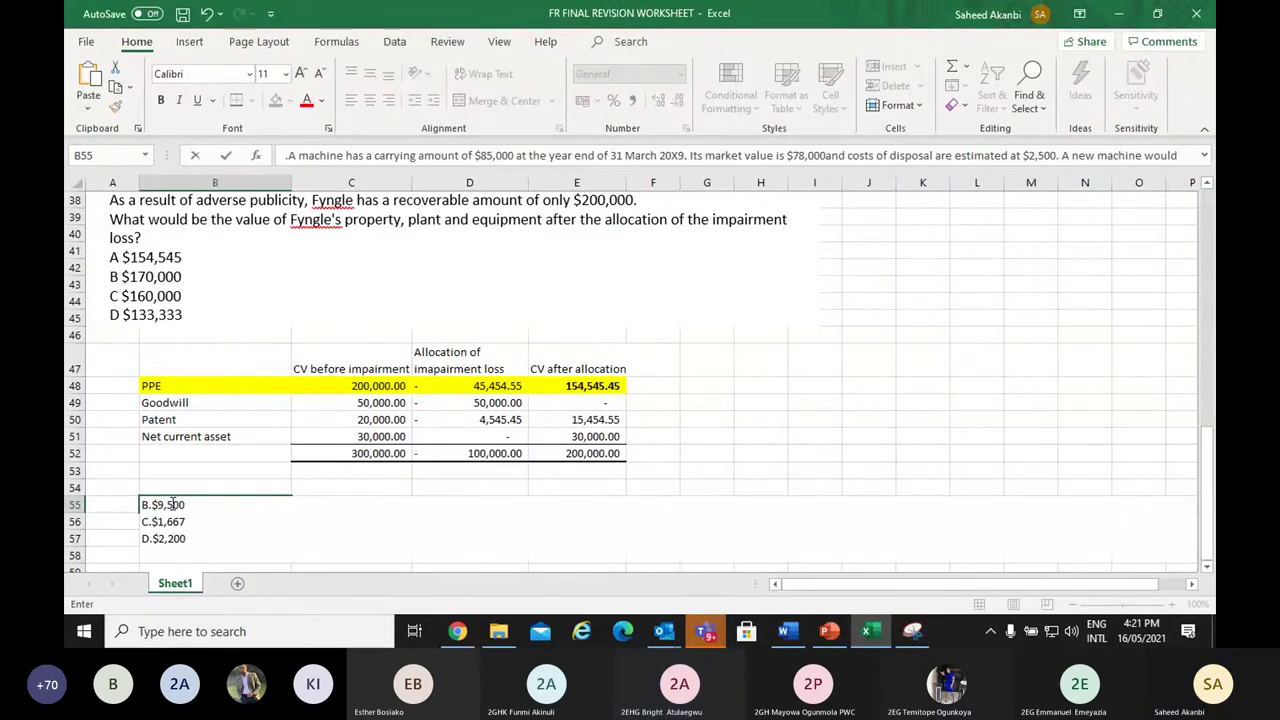
left_click(670, 403)
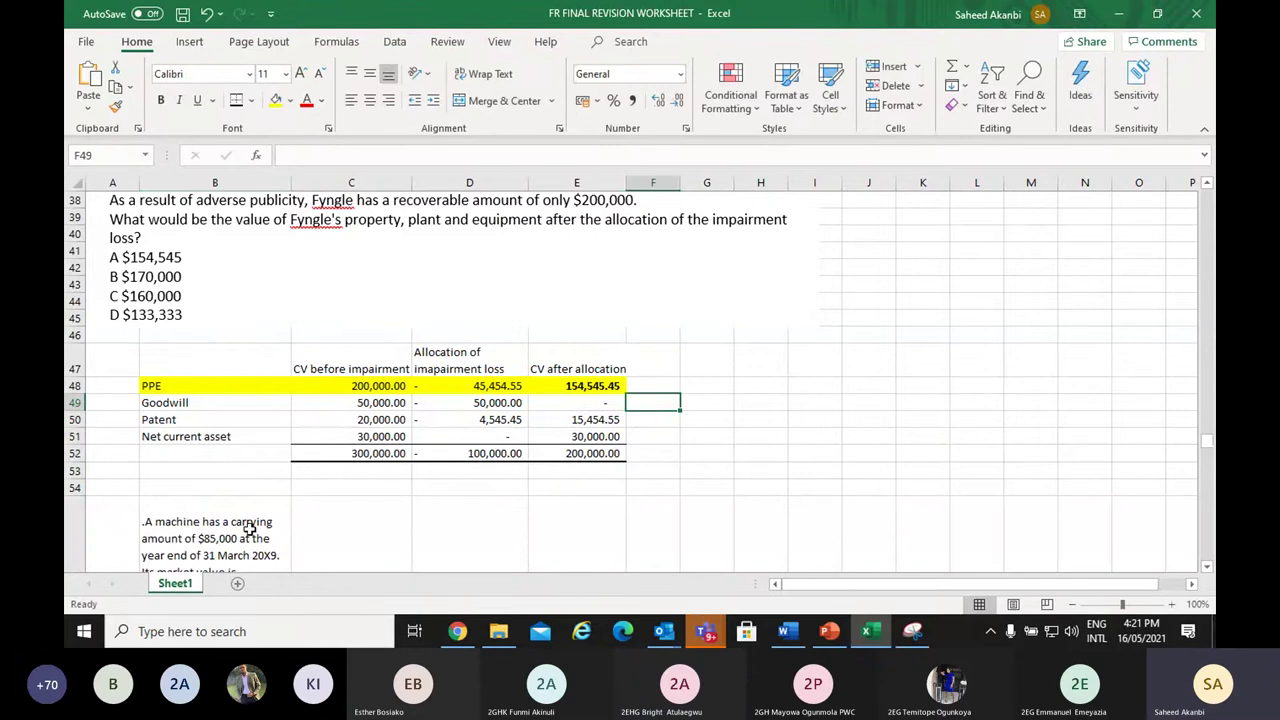
Try merging and centring cells B55 to H55, and undo both the merge and the pasted question text
left_click_drag(248, 528, 765, 533)
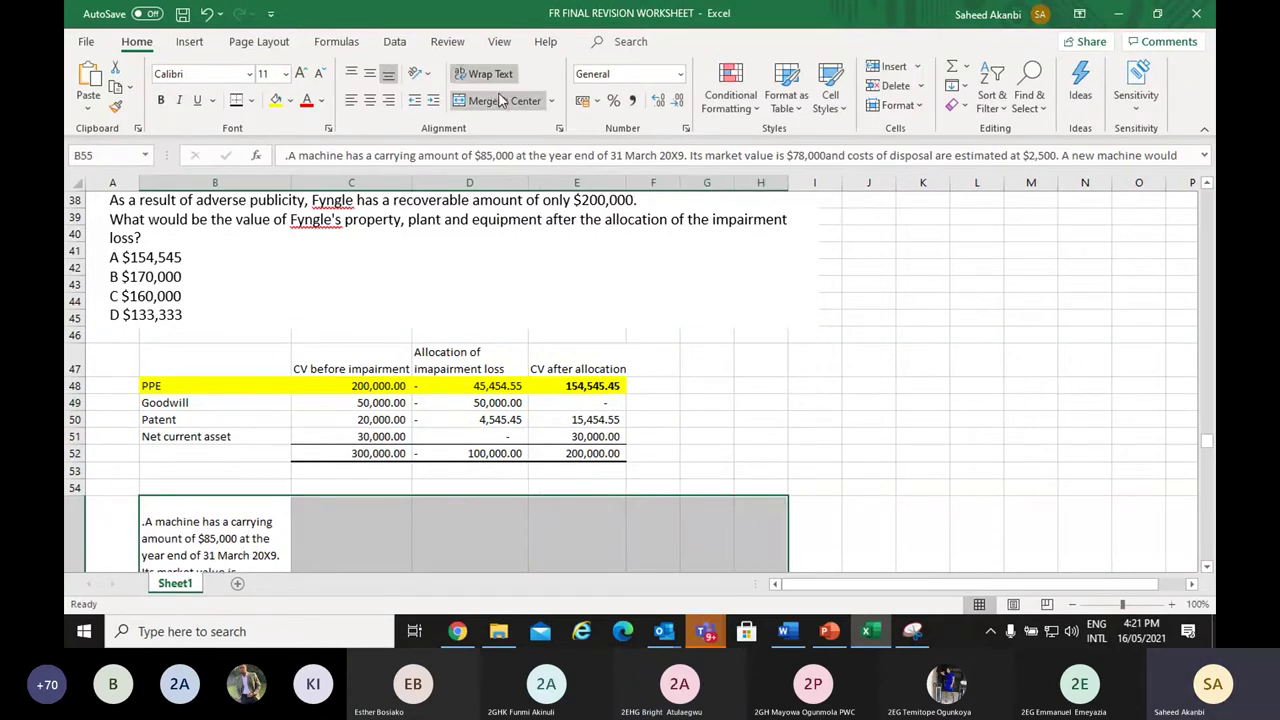
left_click(532, 101)
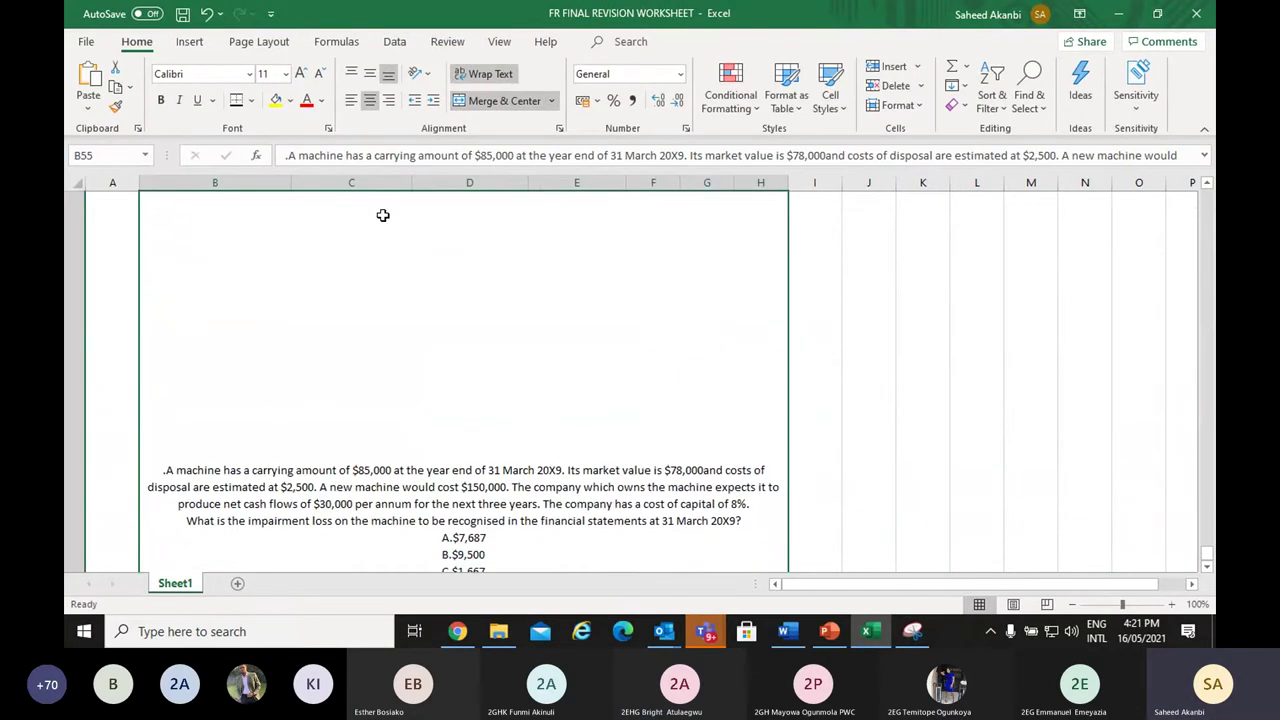
key("ctrl+z")
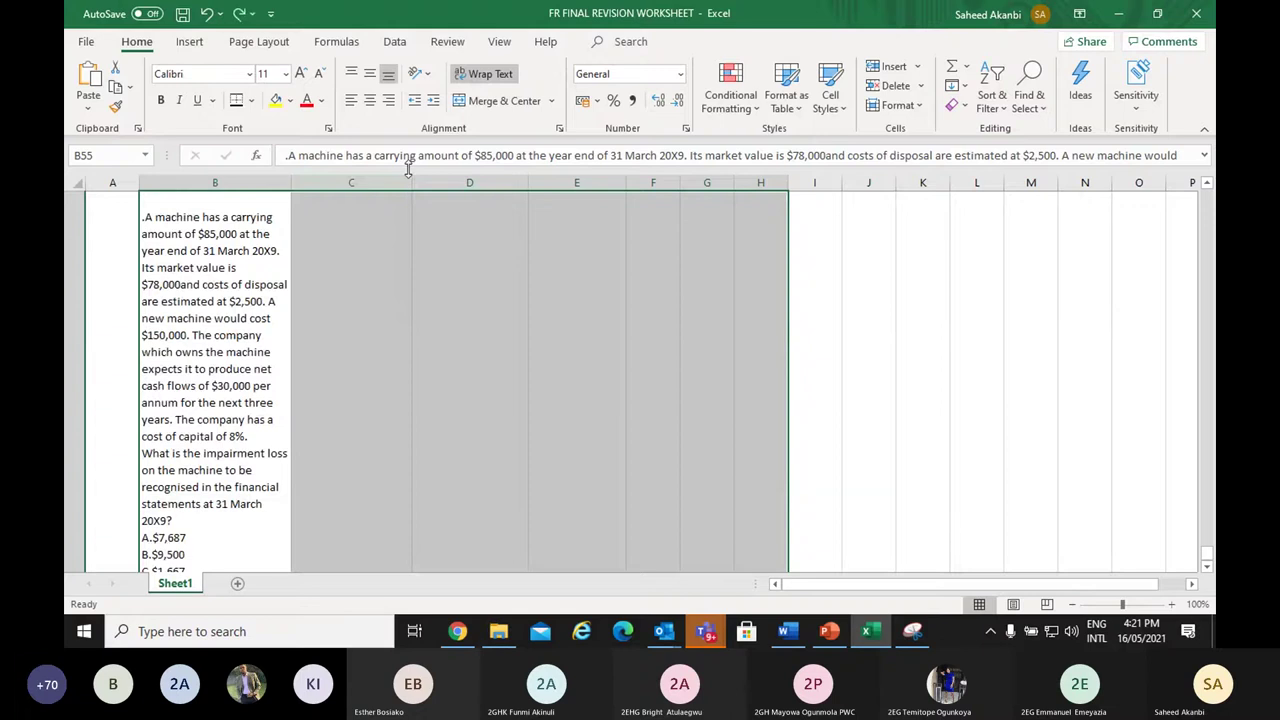
key("ctrl+z")
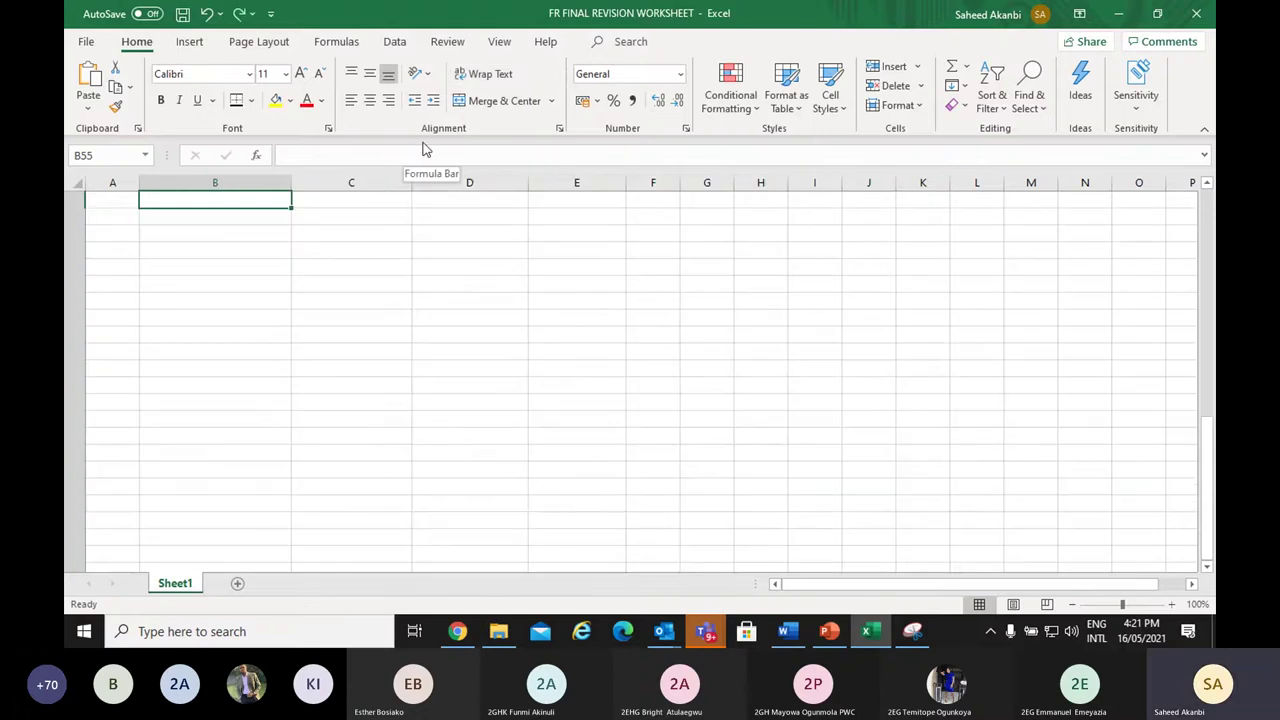
Enter the note "An asset is said to be impaired whenever the Cv exceeds the RV" in cell B55
scroll(400, 380, "up", 7)
left_click(344, 550)
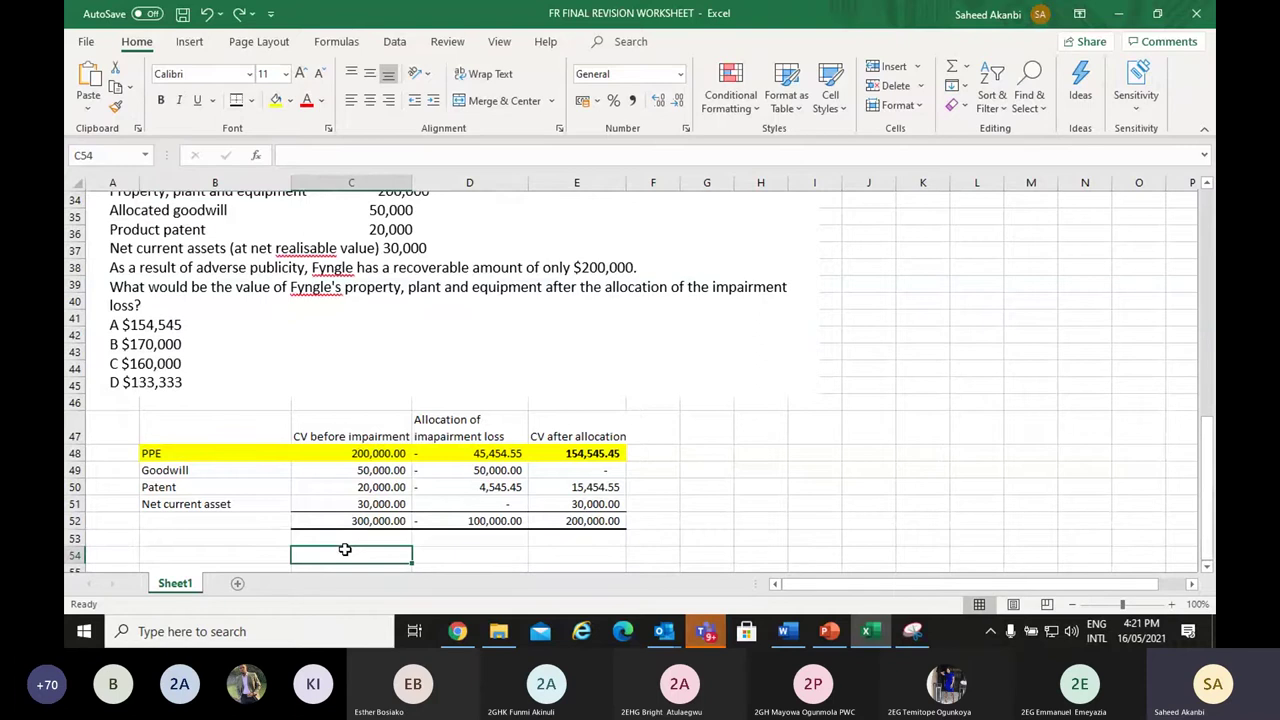
key("Left")
key("Down")
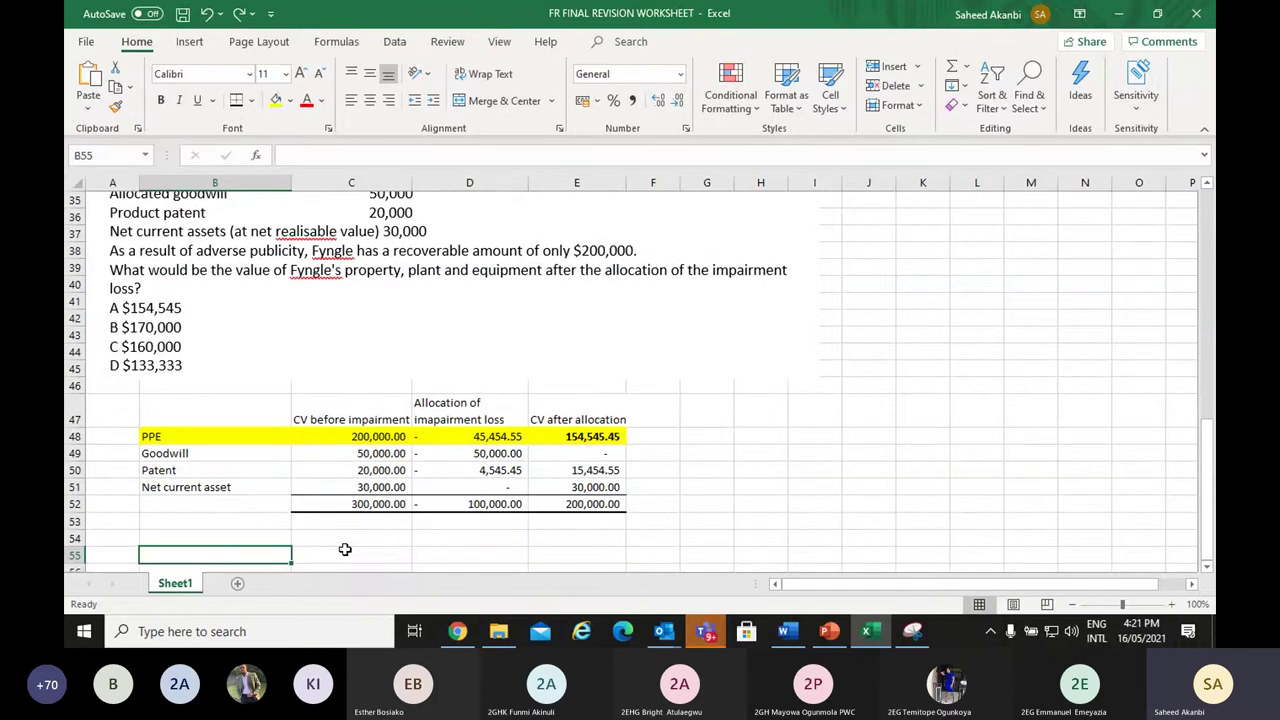
type("CV")
key("BackSpace")
key("BackSpace")
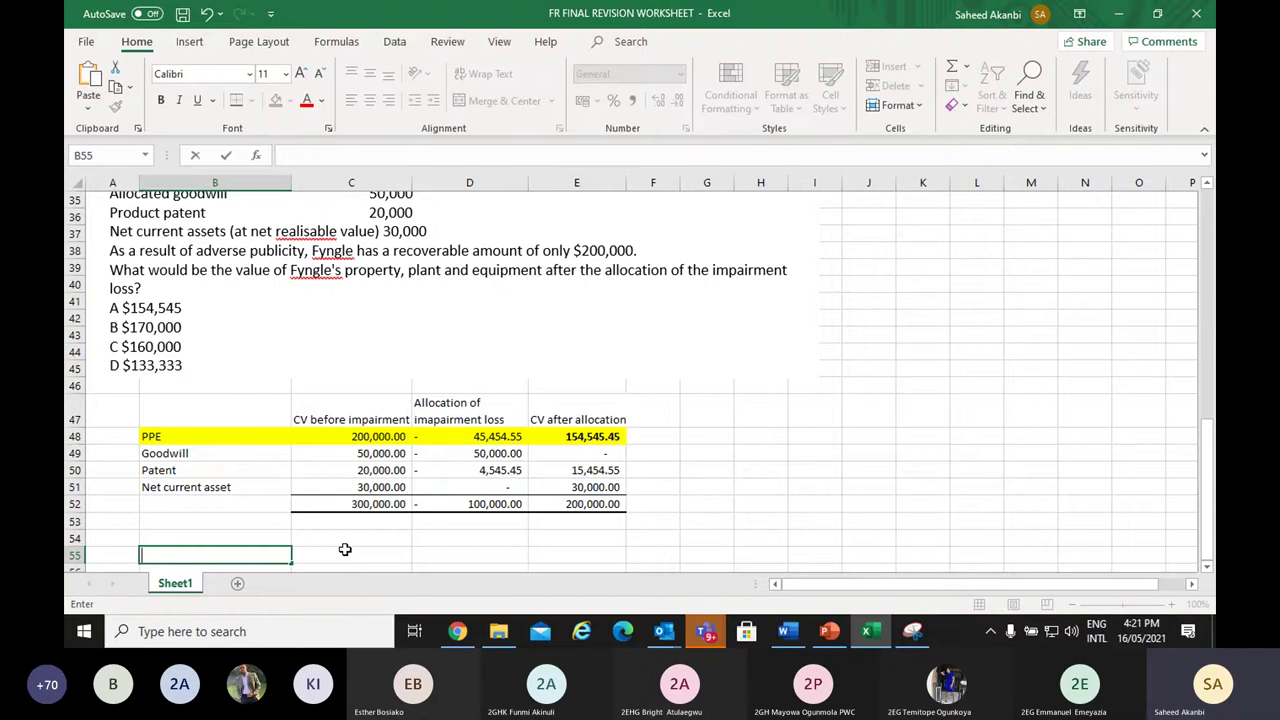
type("An asset is s")
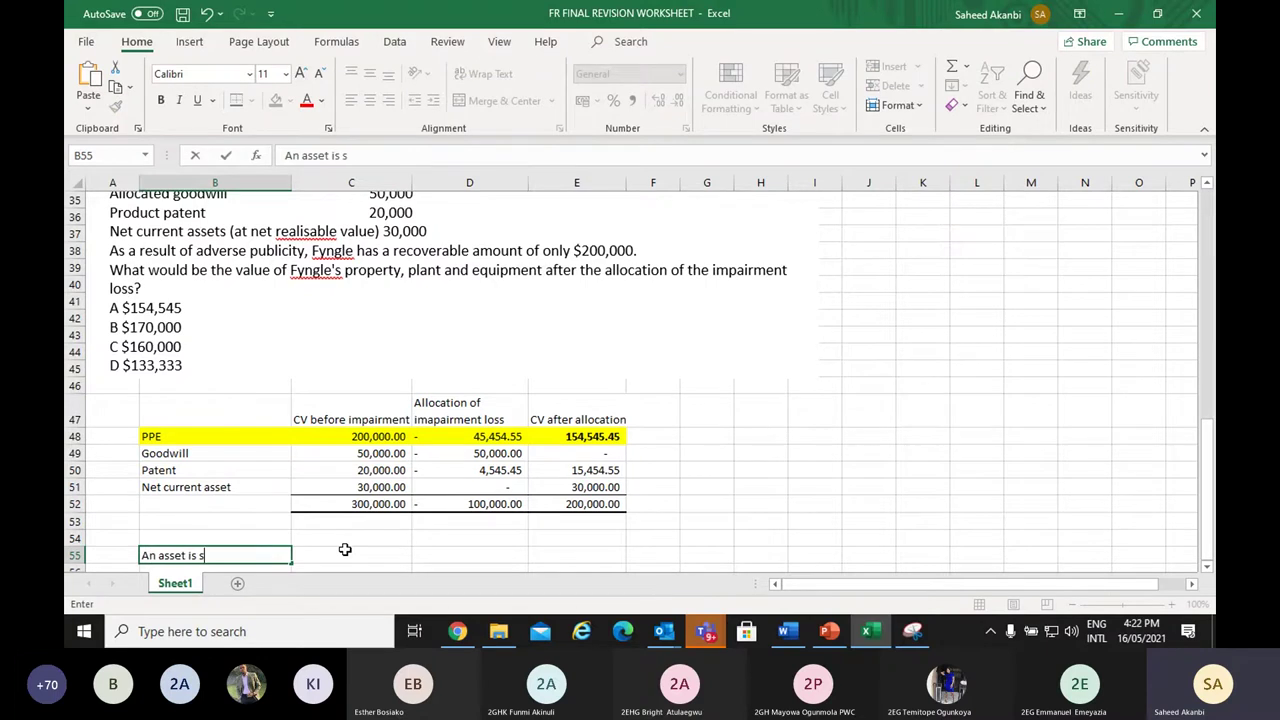
type("aid to b")
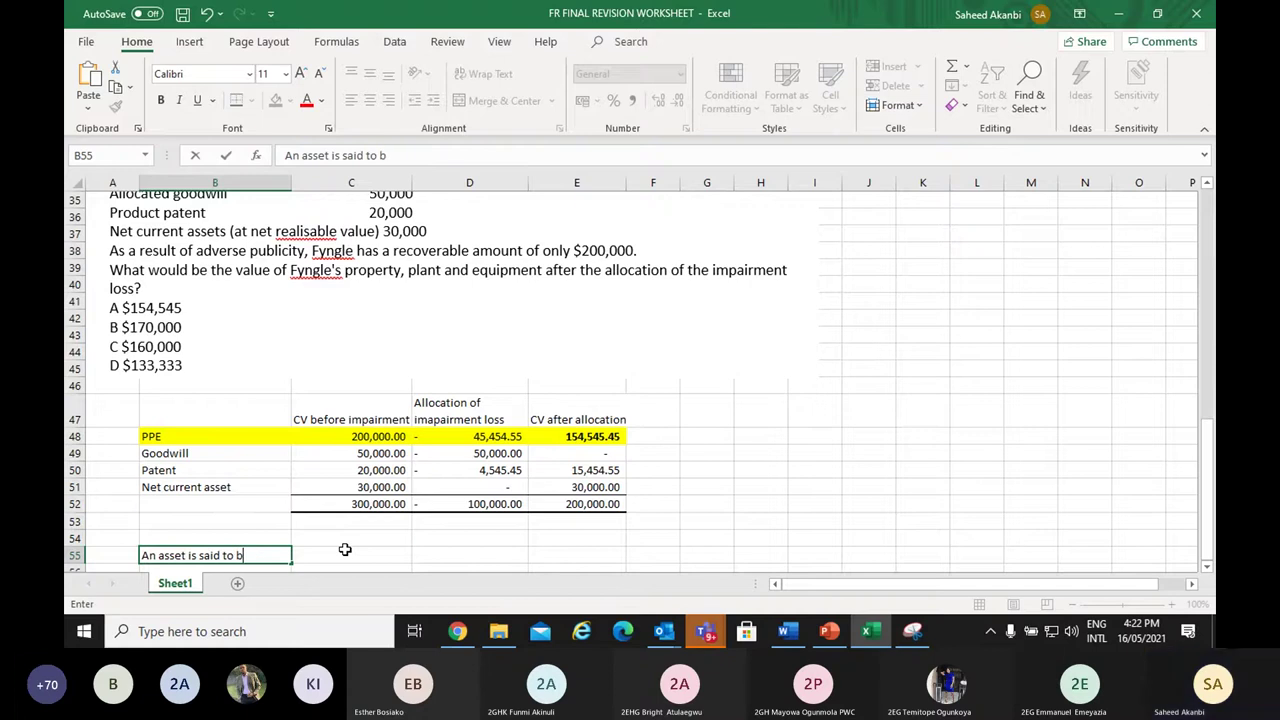
type("e impaire")
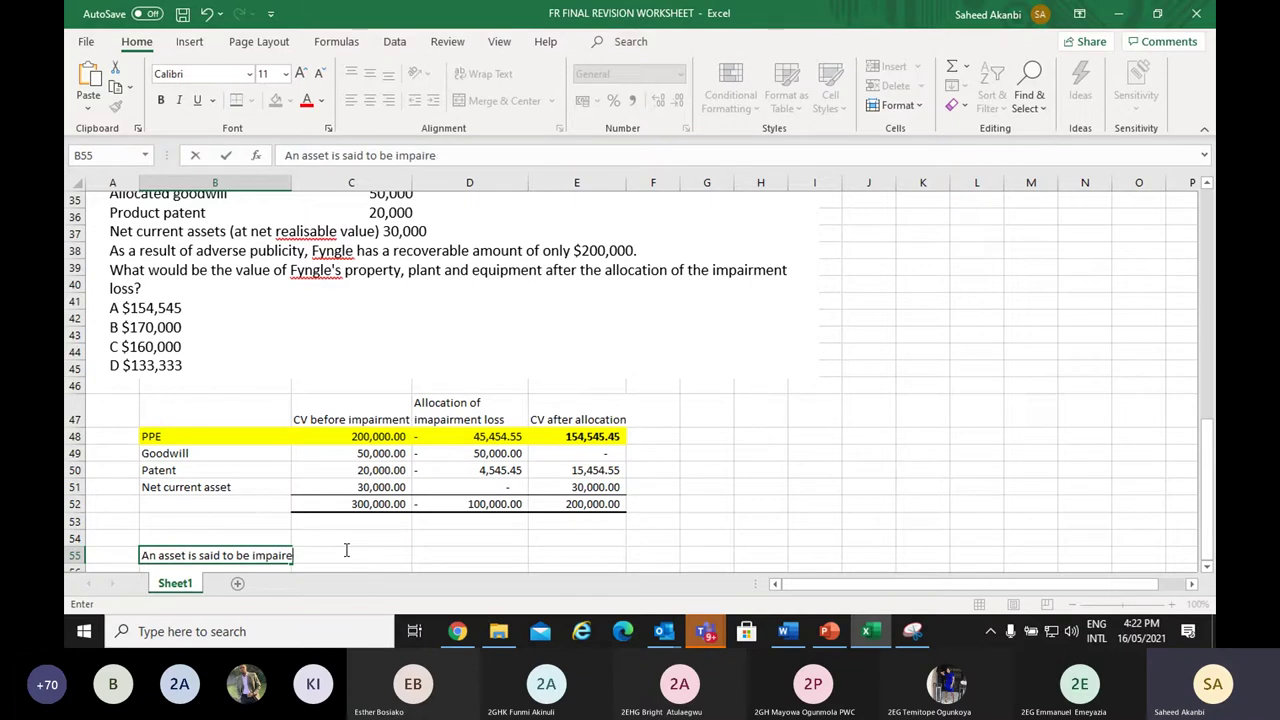
type("d whenever")
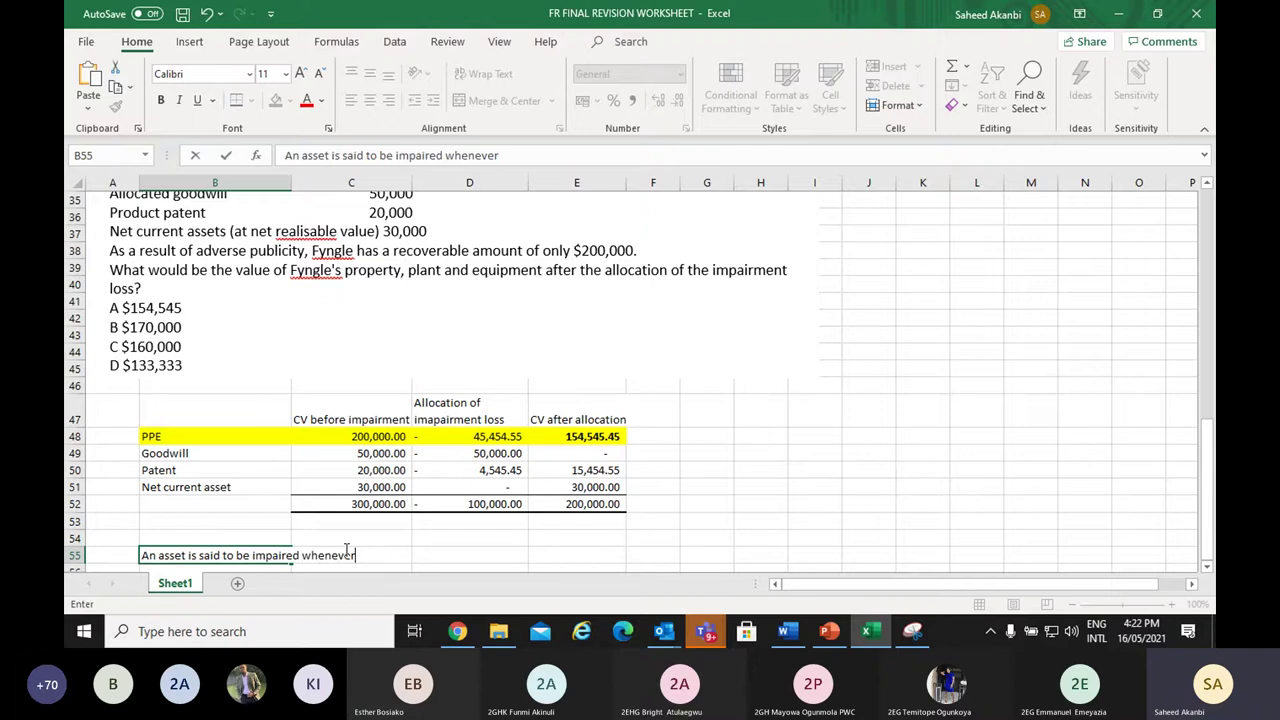
type(" the Cv exceeds the RV")
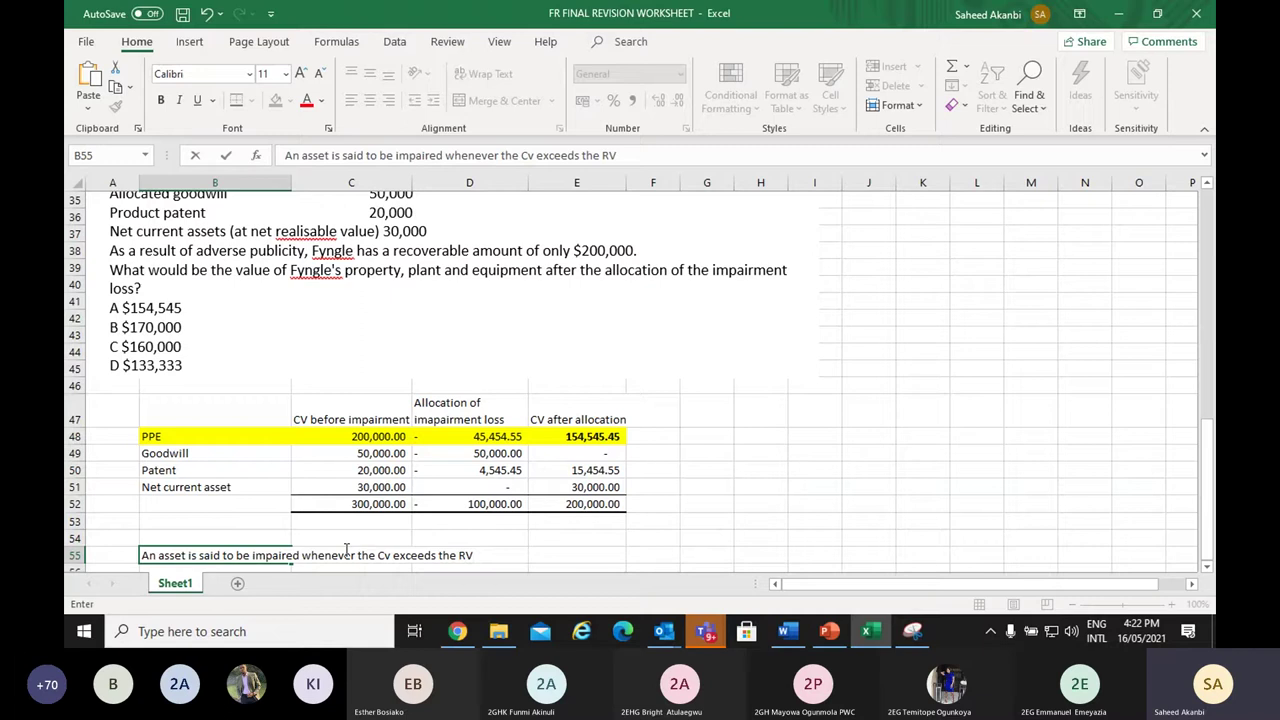
key("Return")
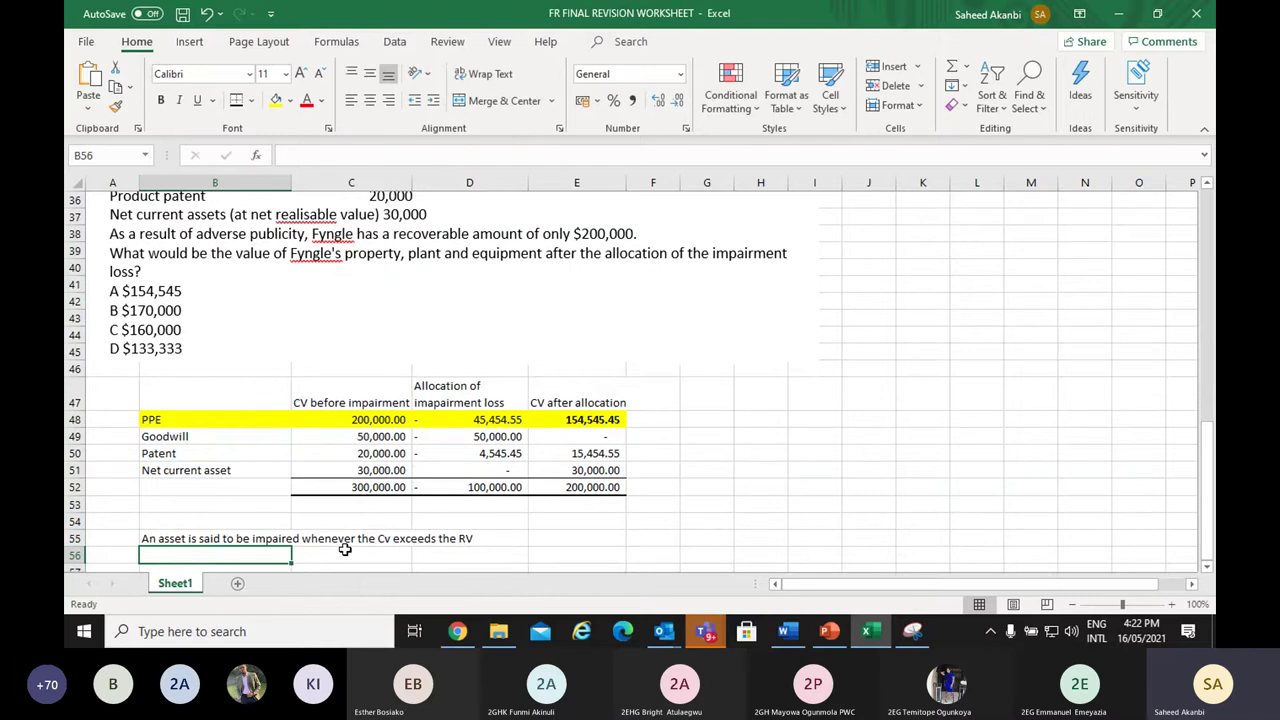
Label B56 "The CV" and enter the carrying amount =85000 in C56 with comma style, checking question 5 in Word for the figure
type("The CV")
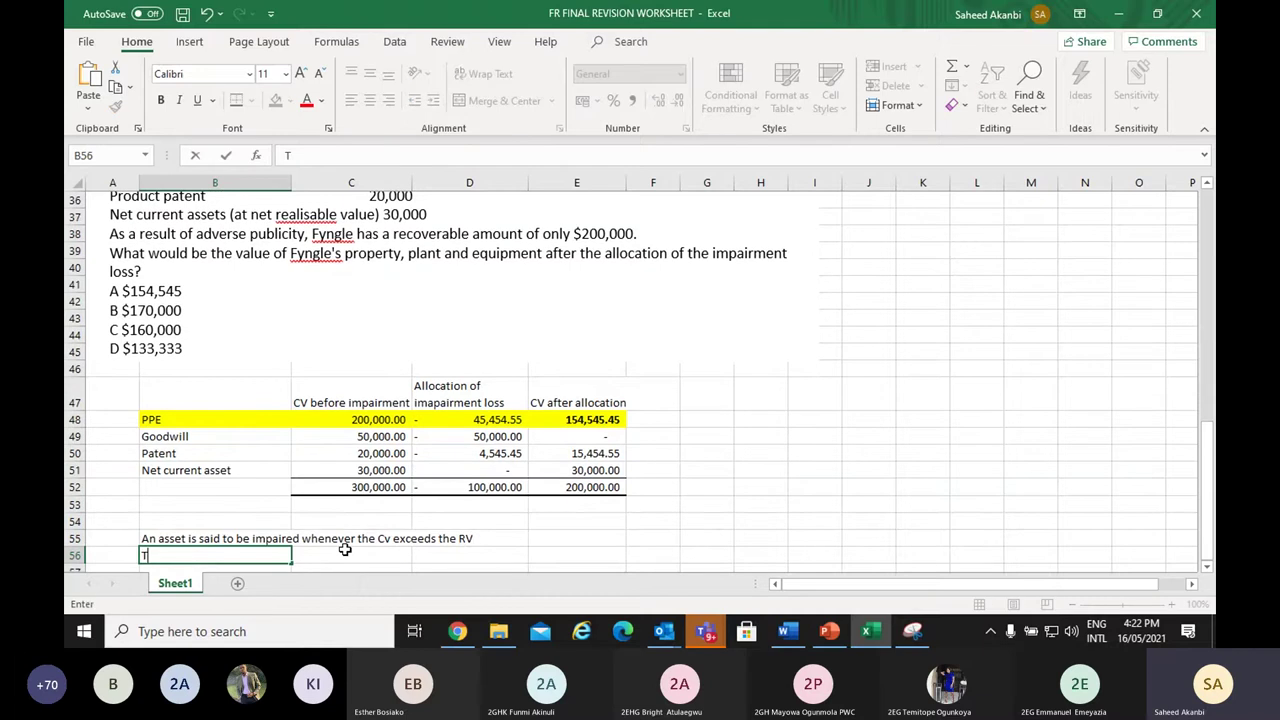
left_click(344, 549)
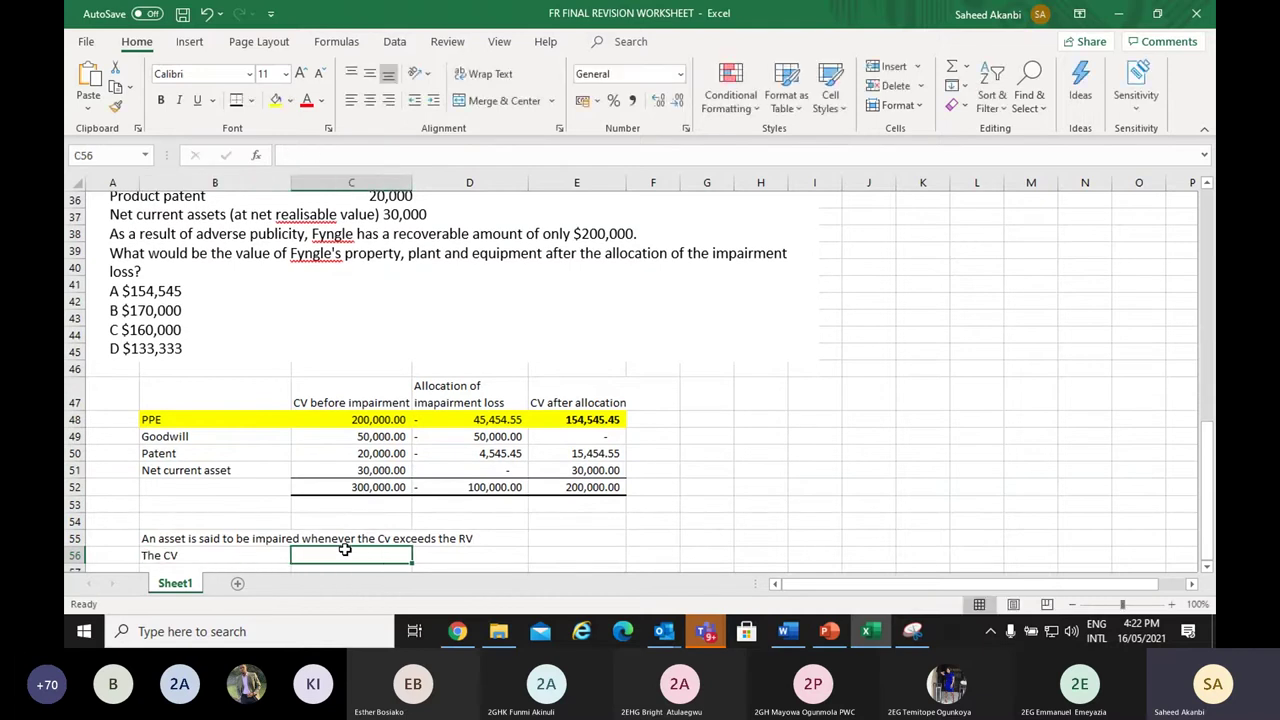
key("alt+Tab")
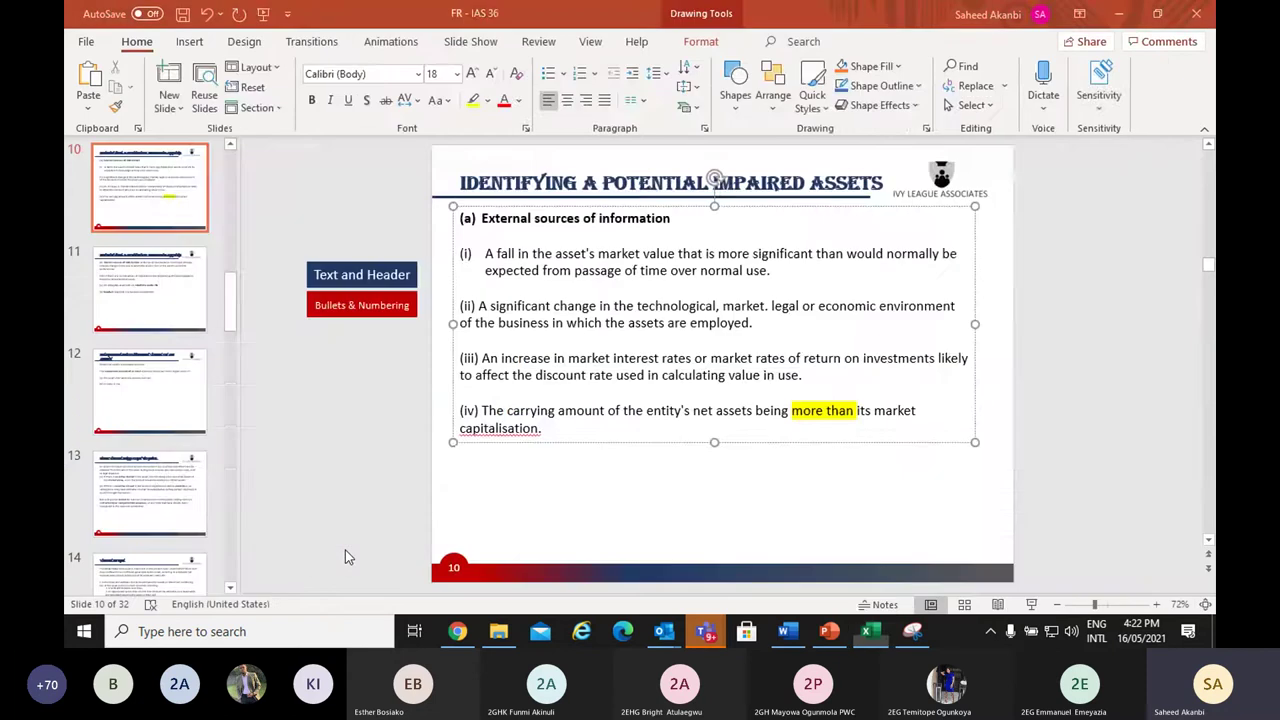
key("alt+Tab")
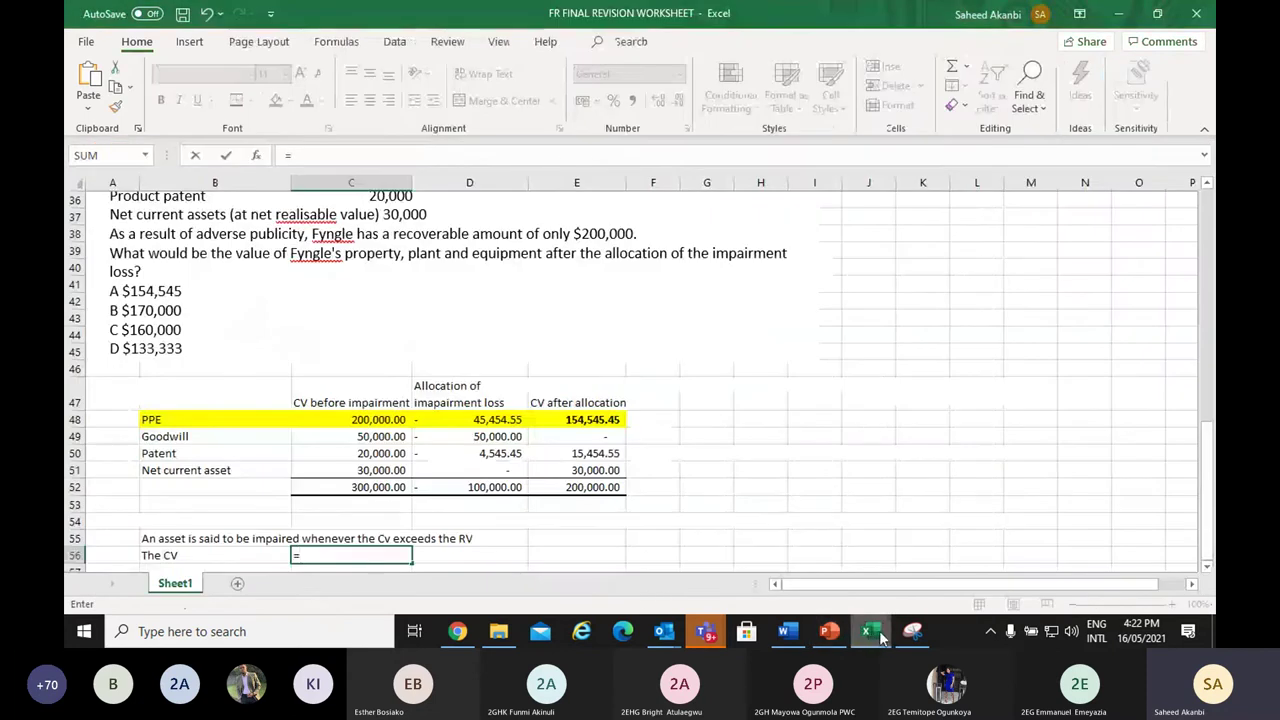
left_click(795, 637)
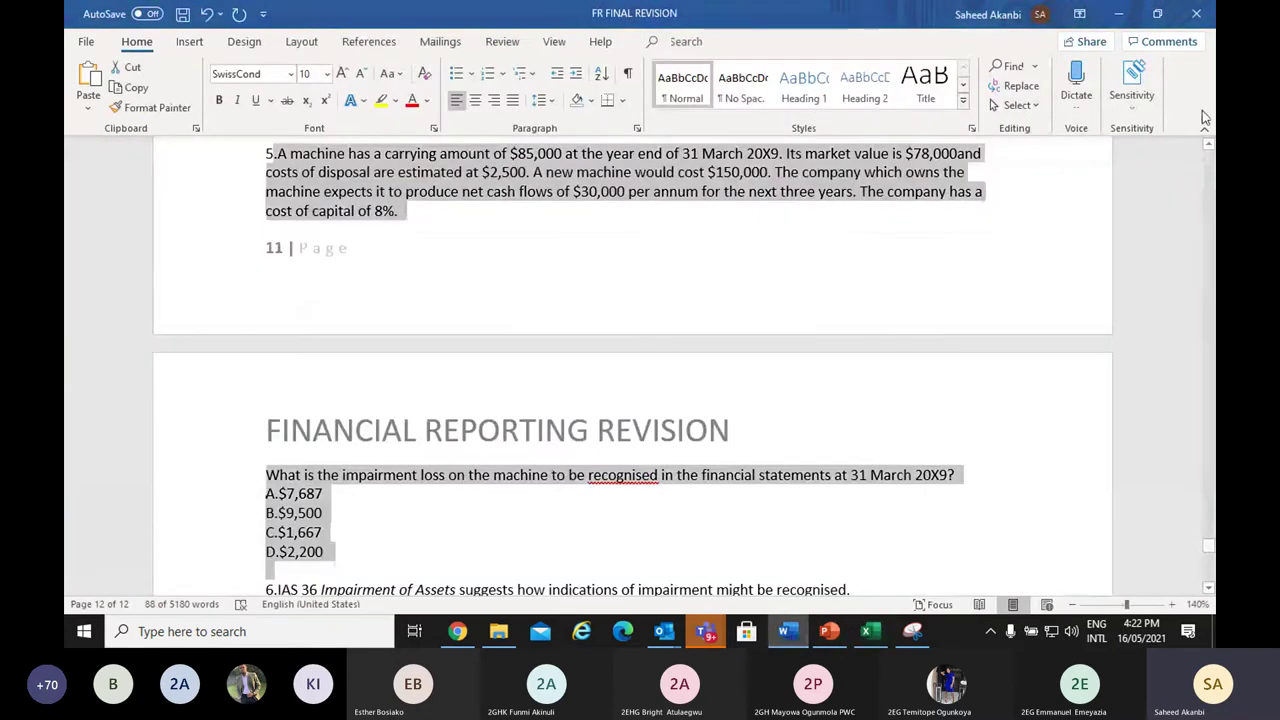
left_click(1209, 143)
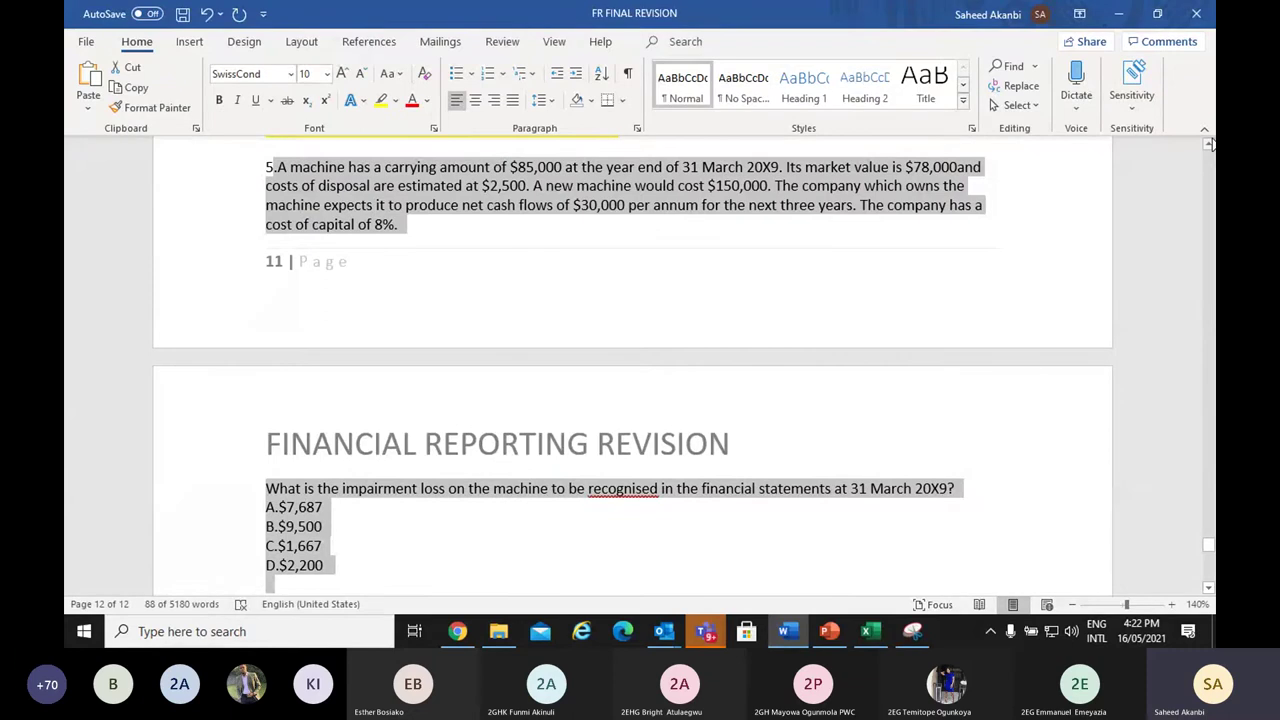
key("alt+Tab")
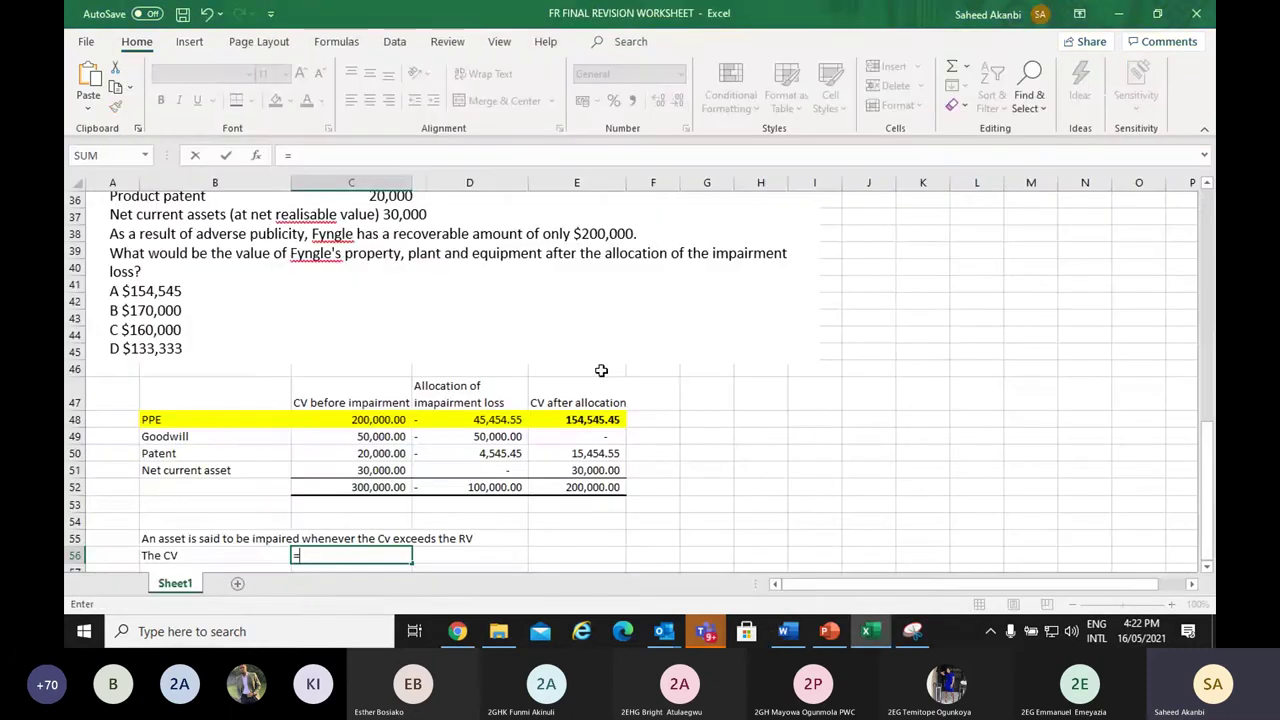
type("85000")
key("Return")
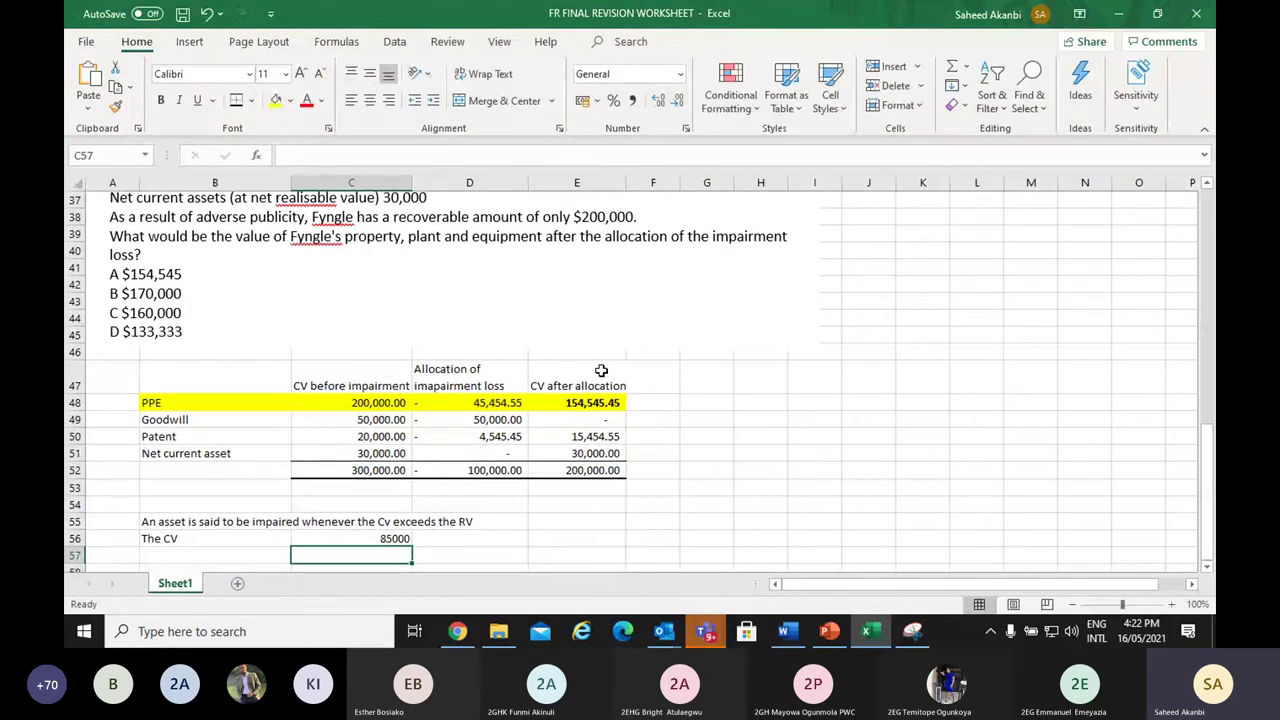
left_click(353, 542)
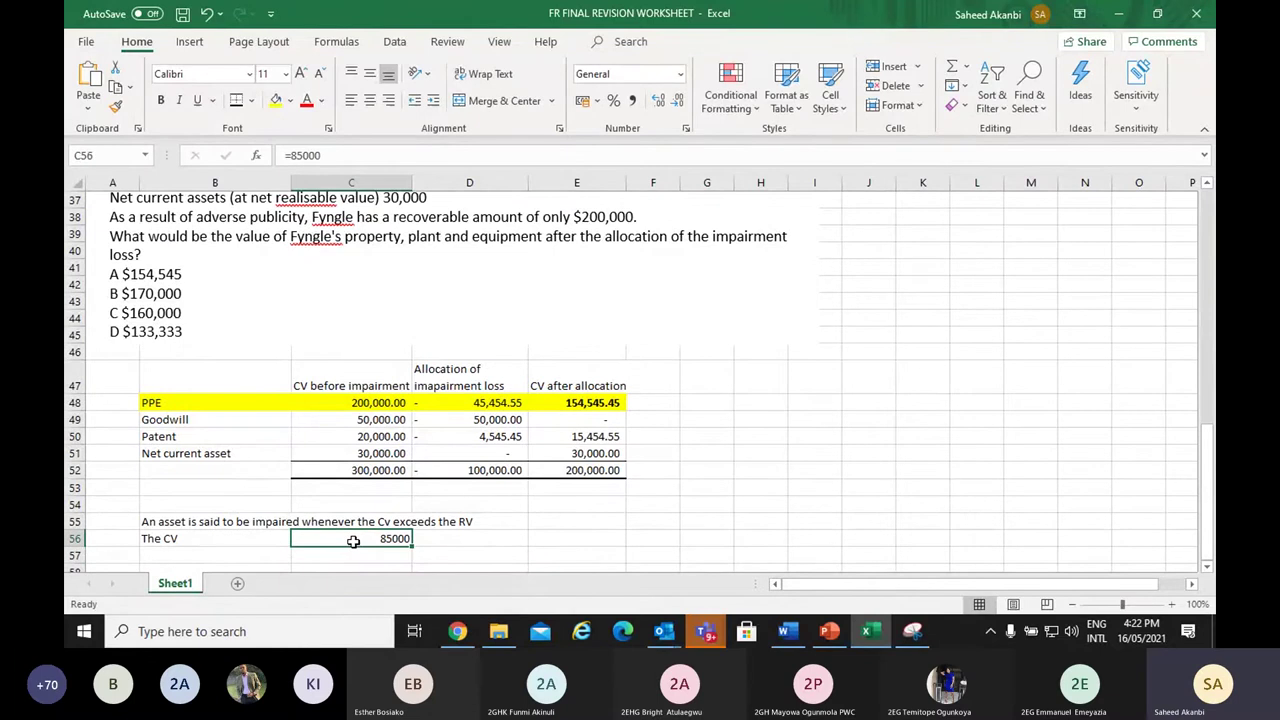
left_click(632, 103)
Enter the label "The recoverable value" in cell B58, make it bold, and select the adjacent cell C58
left_click(156, 558)
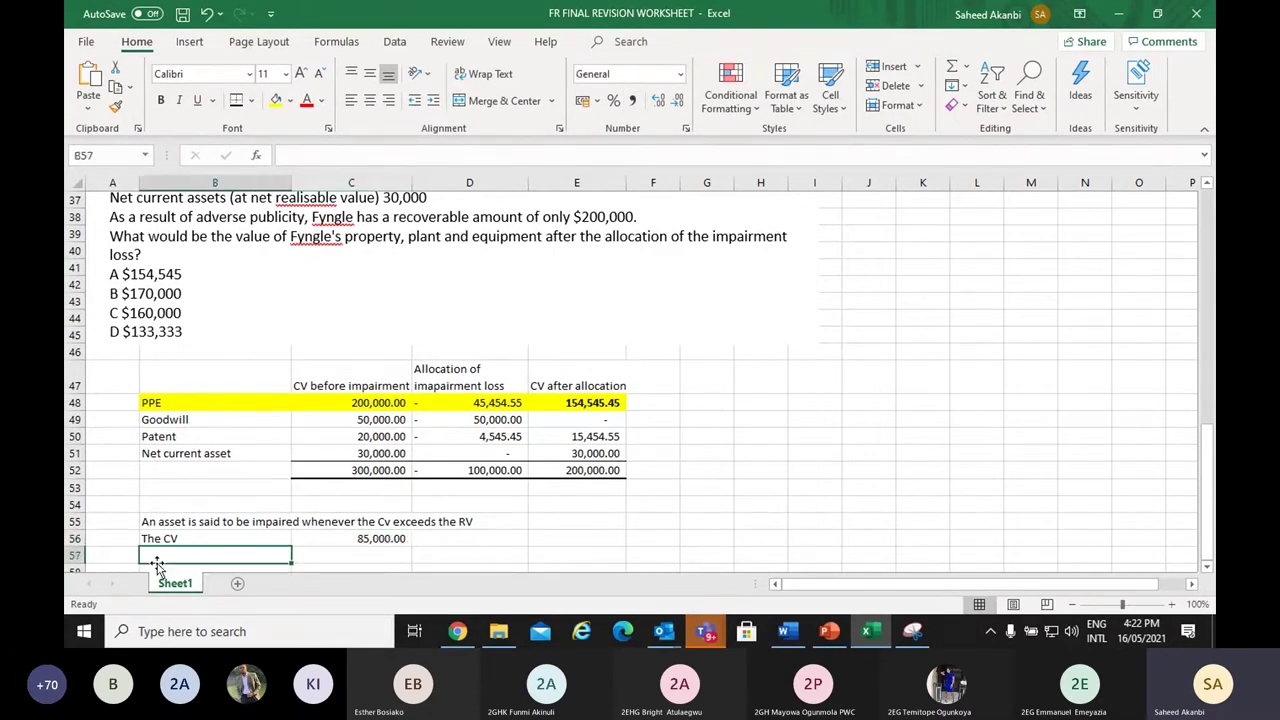
left_click(157, 566)
type("The")
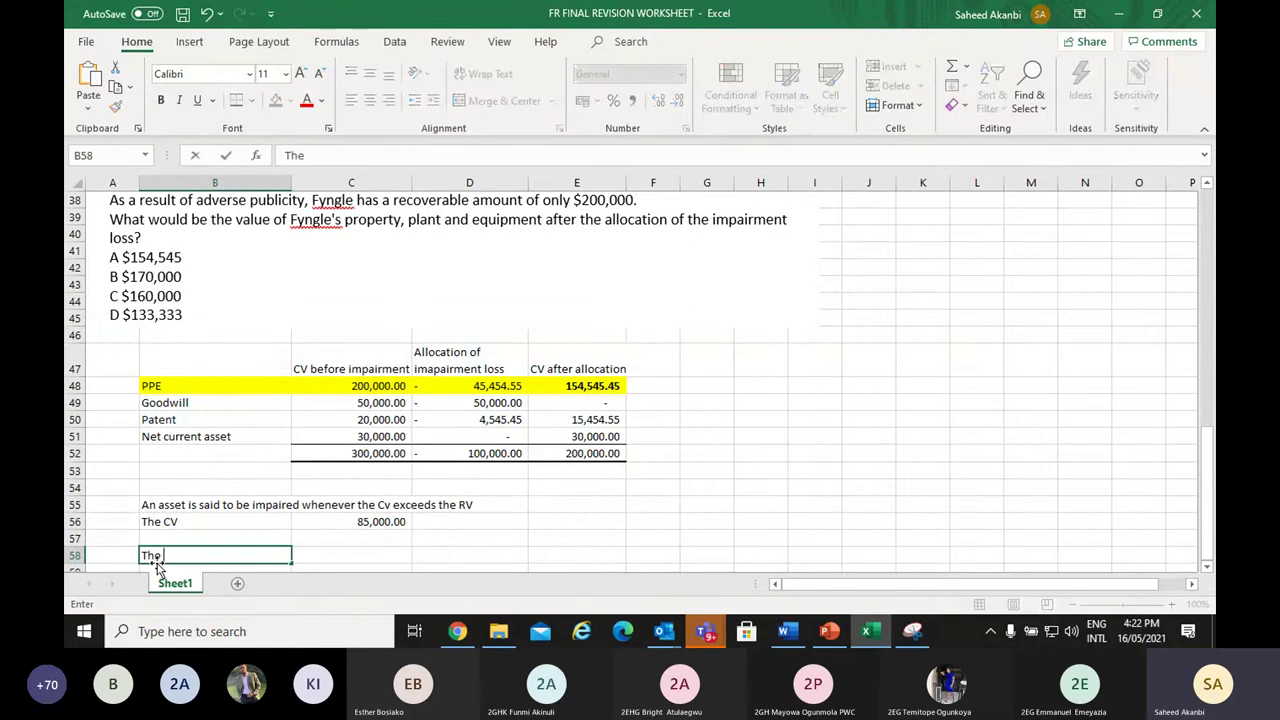
type(" recovera")
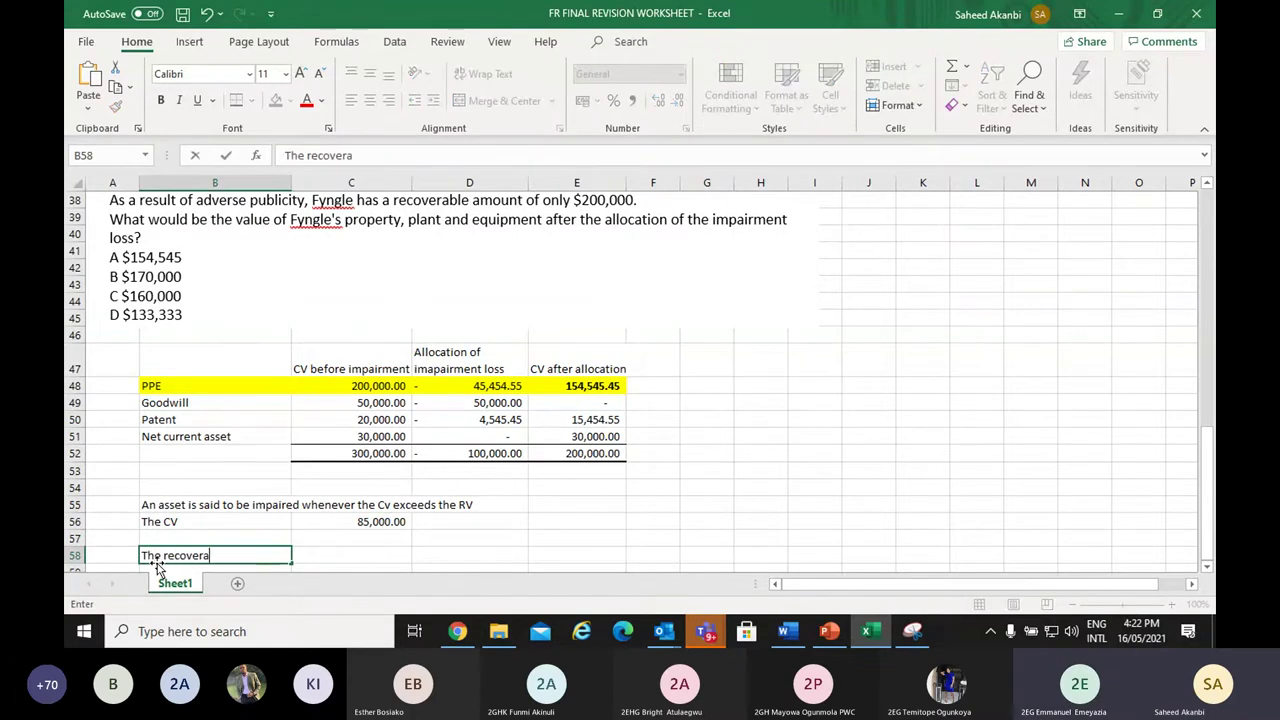
type("ble value")
key("Return")
key("Up")
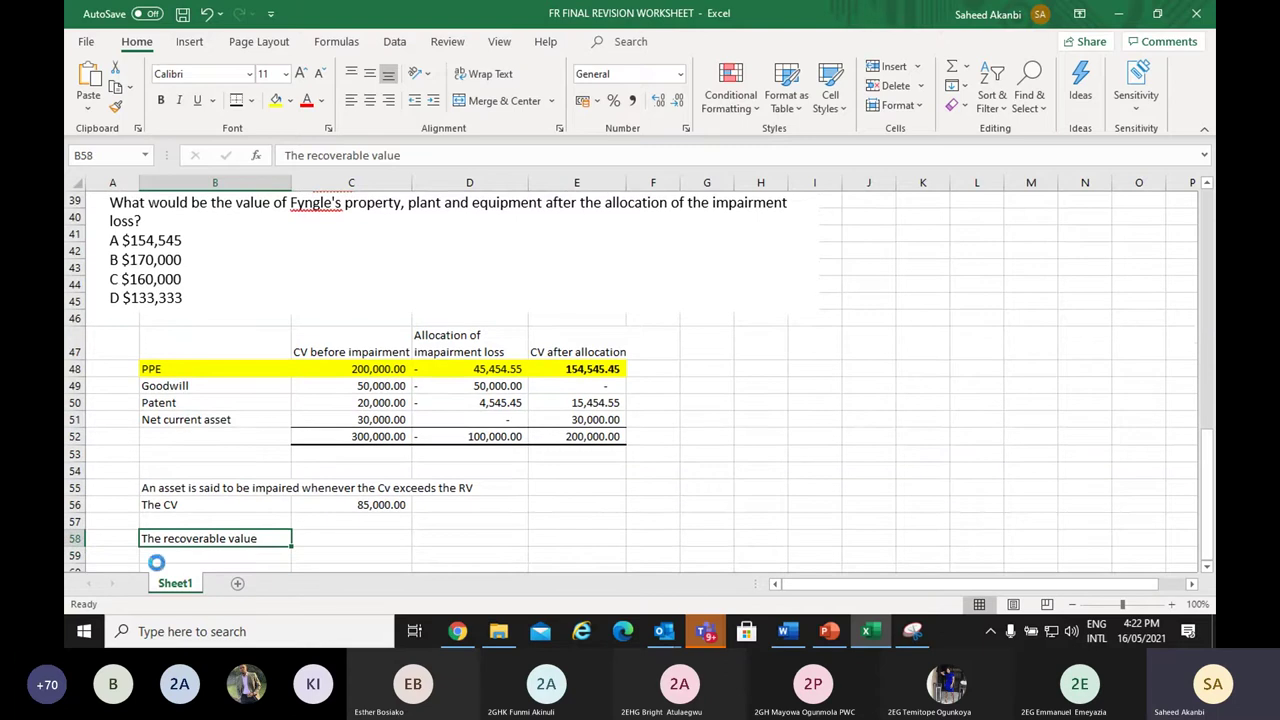
key("ctrl+b")
left_click(313, 537)
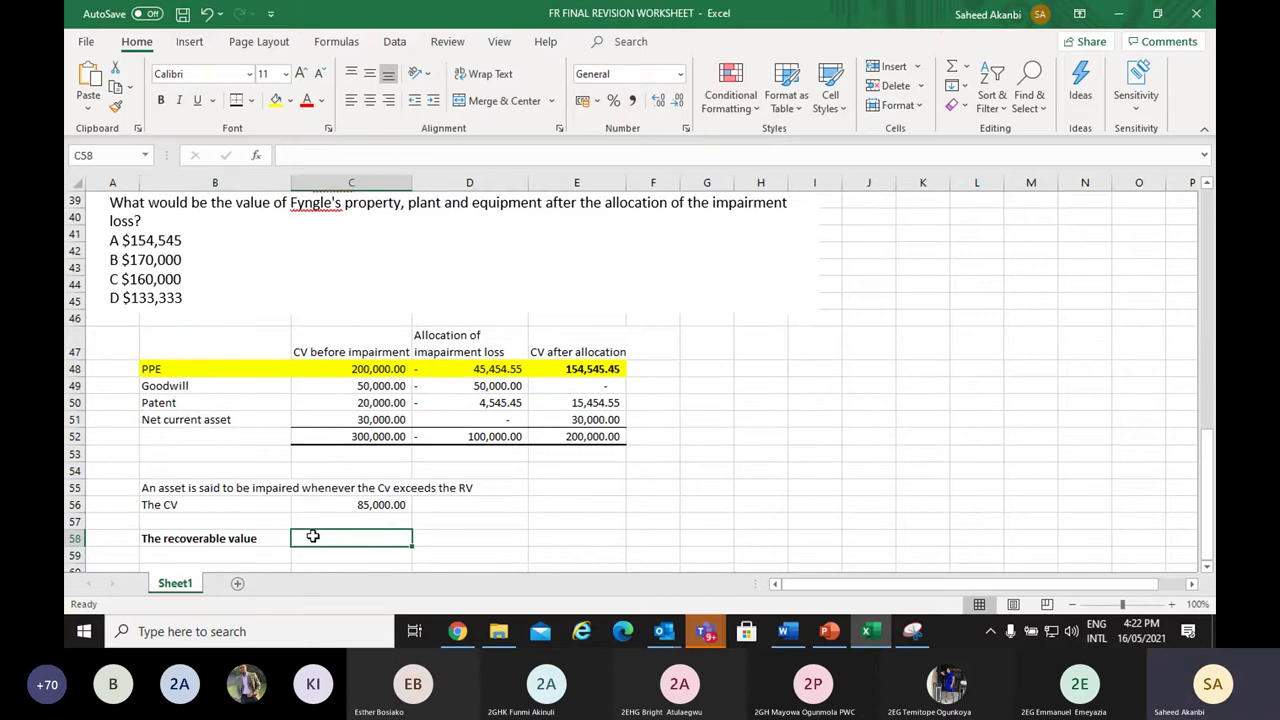
Enter the note "The higher of VIU and FVLCTS" in cell C58 beside the recoverable value label
type("T")
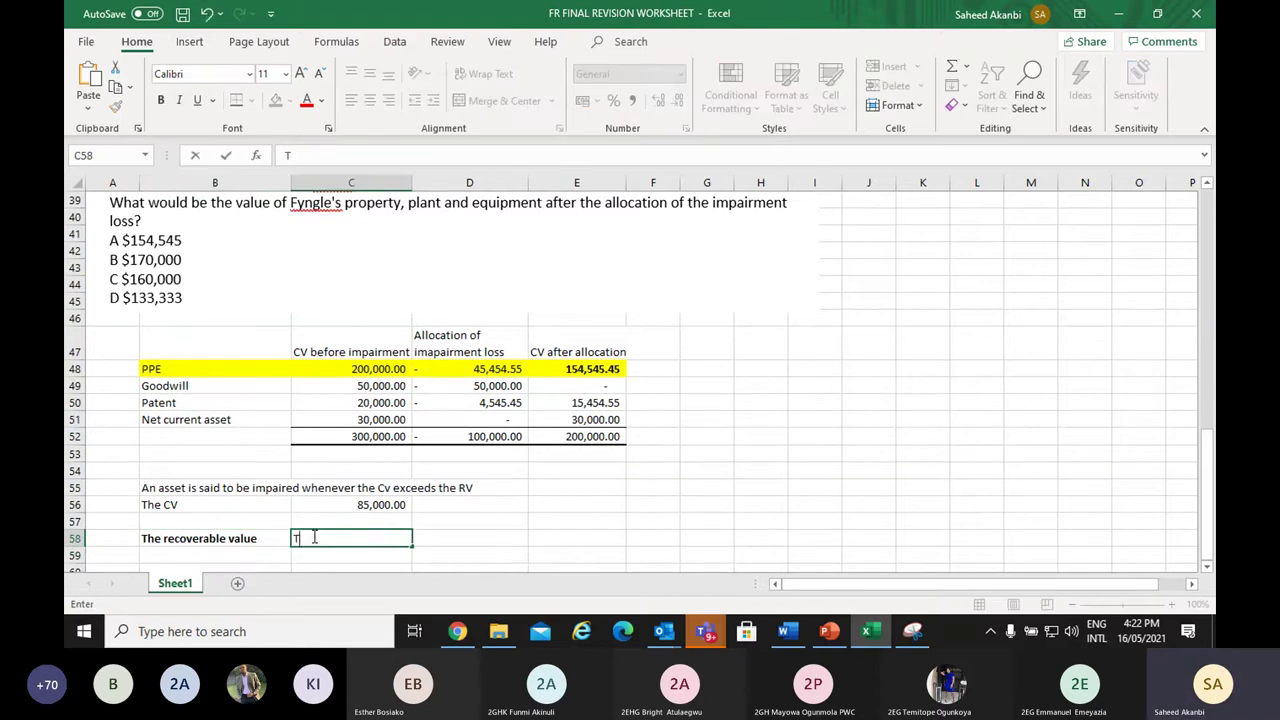
type("he higher of VIA")
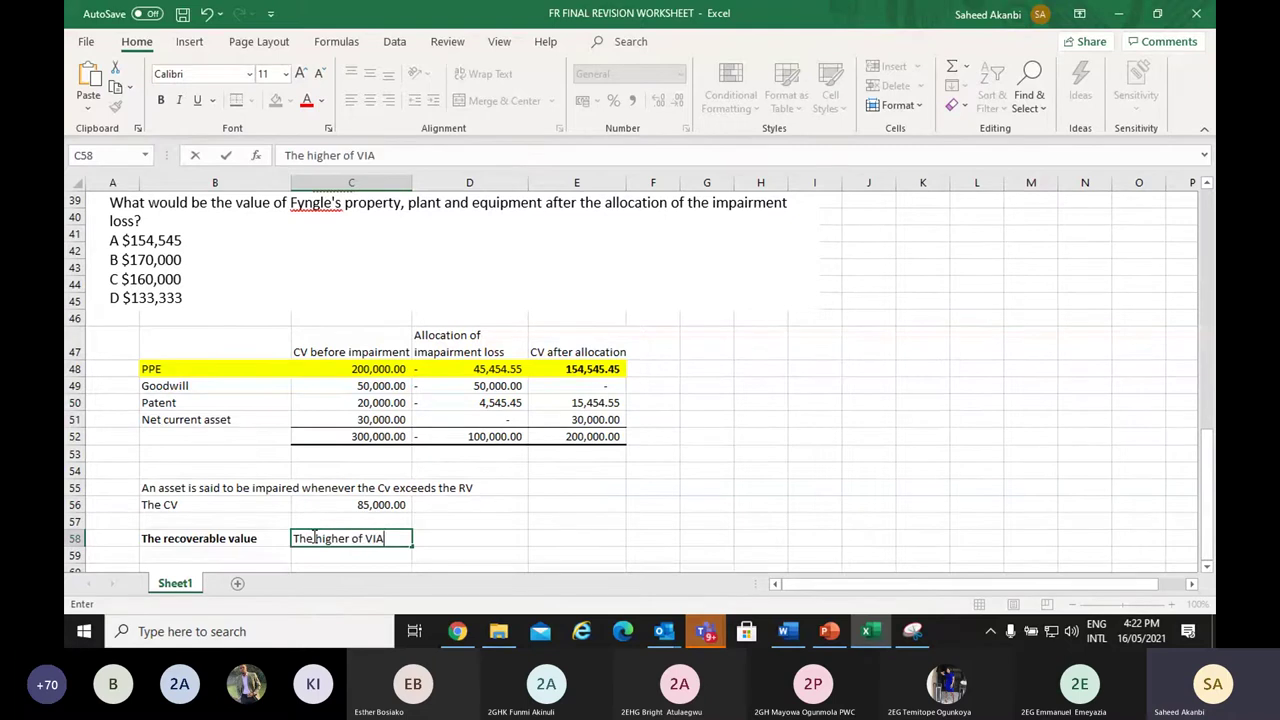
key("BackSpace")
type("U and F")
type("VLCT")
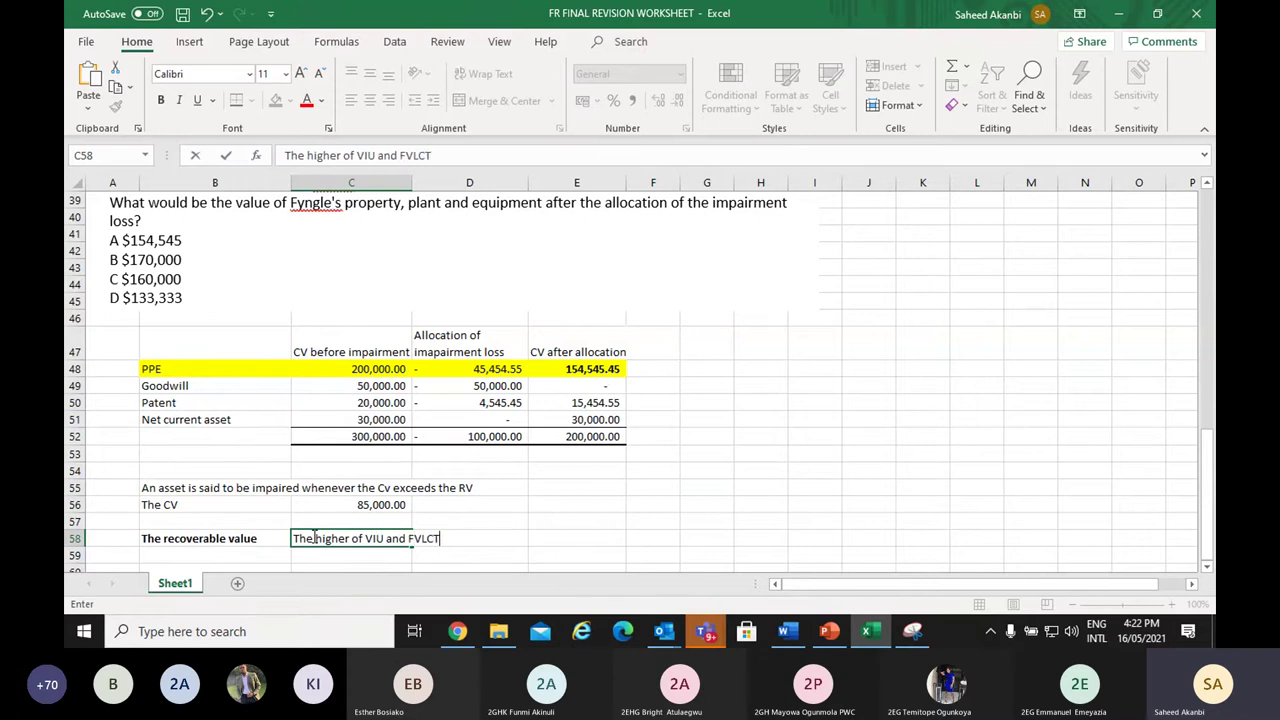
type("S")
key("Return")
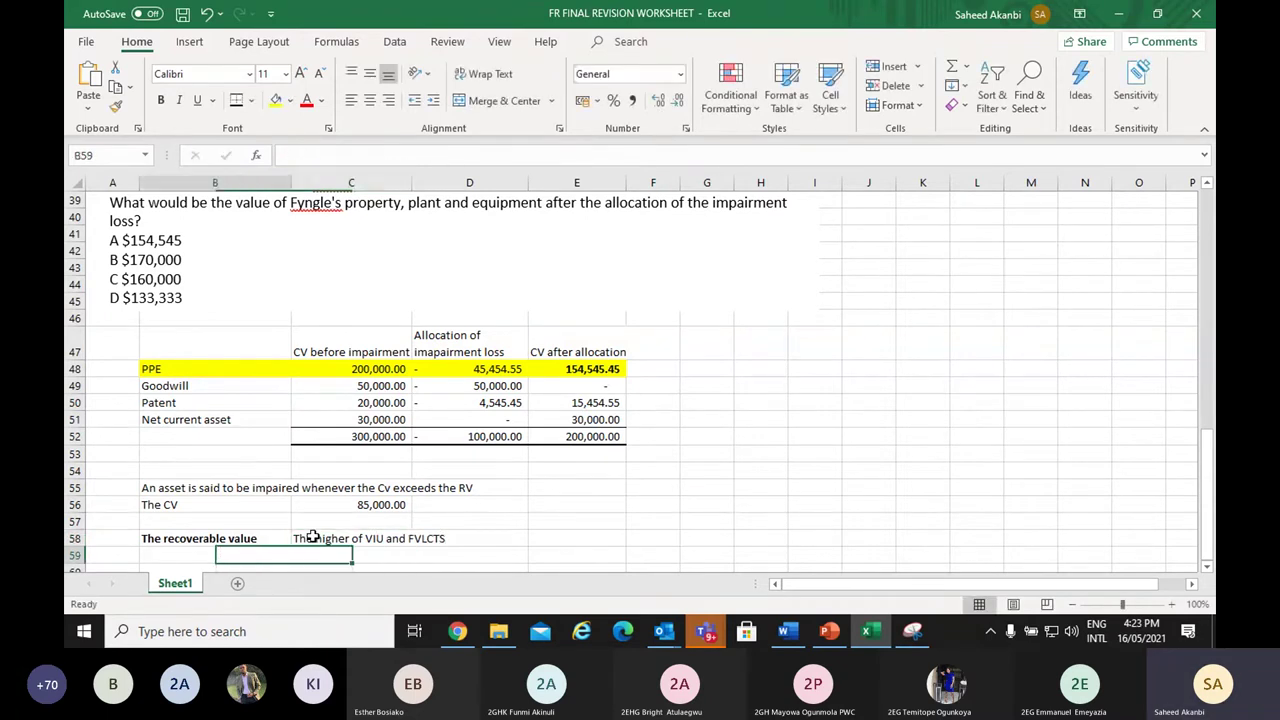
Enter the label "FVLCTS" in cell B60, leaving row 59 blank
key("Return")
type("FV")
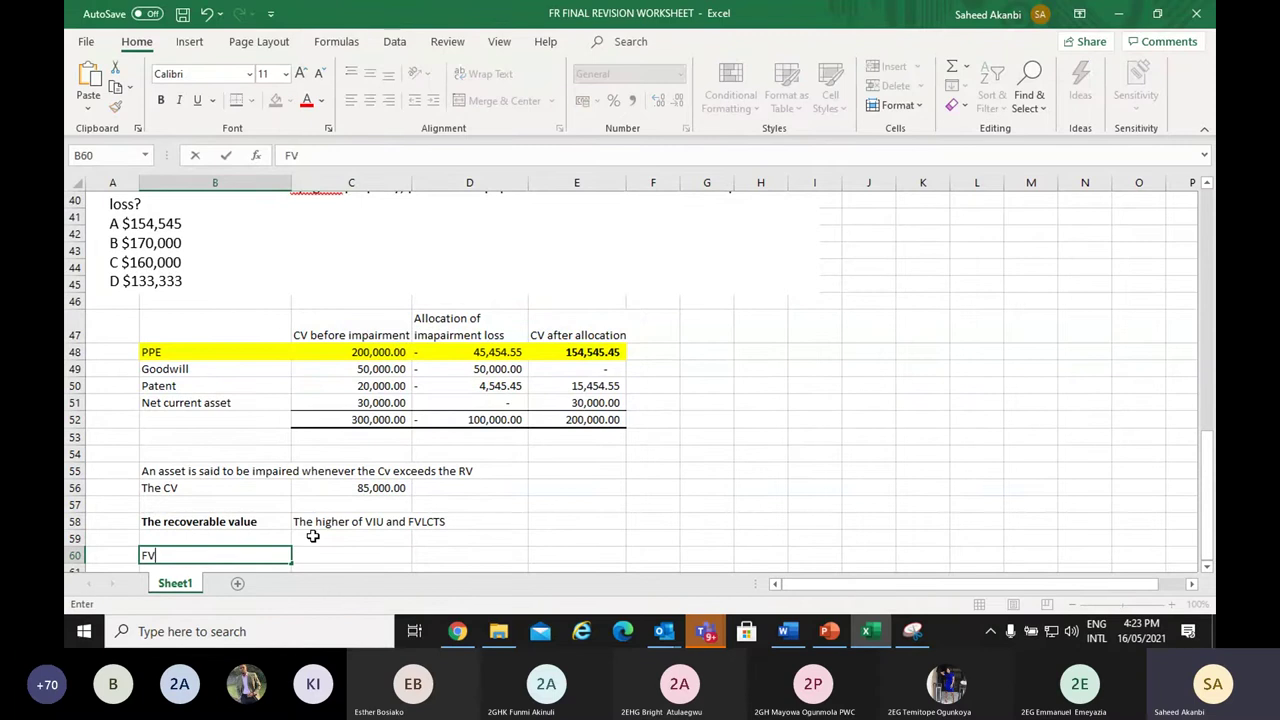
type("LCTS")
key("Tab")
left_click(237, 555)
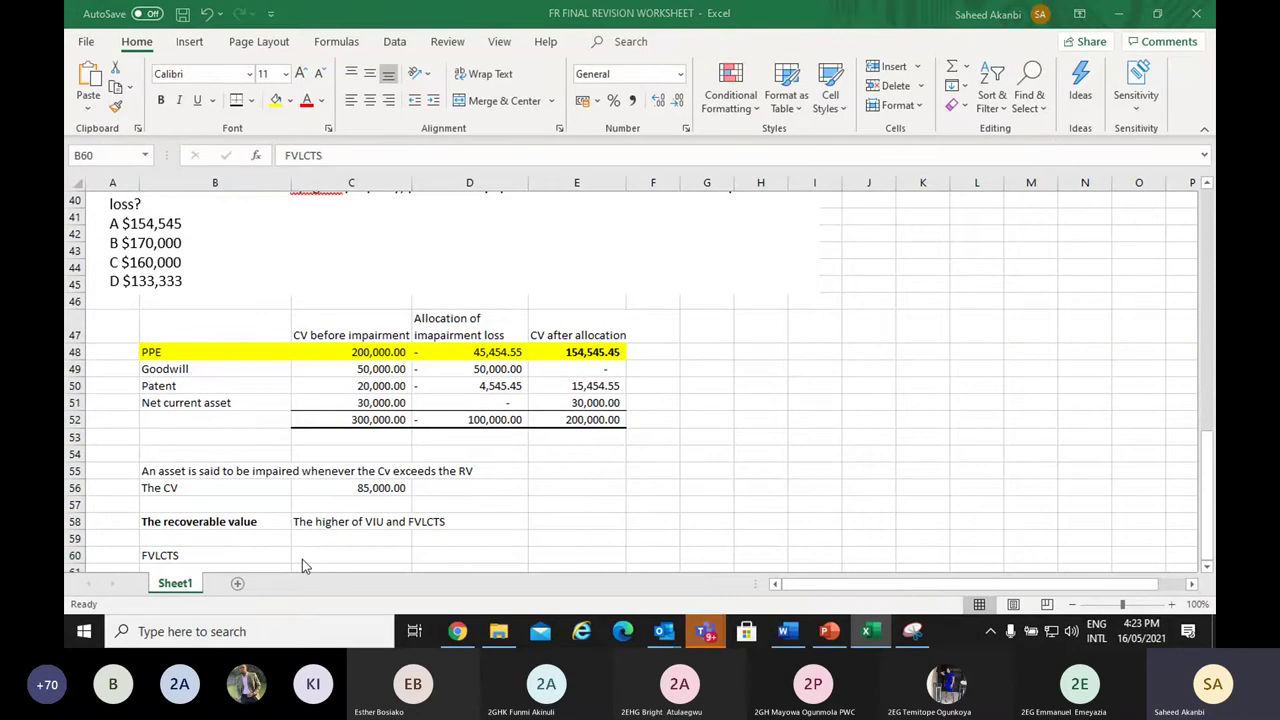
Switch to Word, insert the missing space after "$78,000" in question 5, and return to the Excel worksheet
key("alt+Tab")
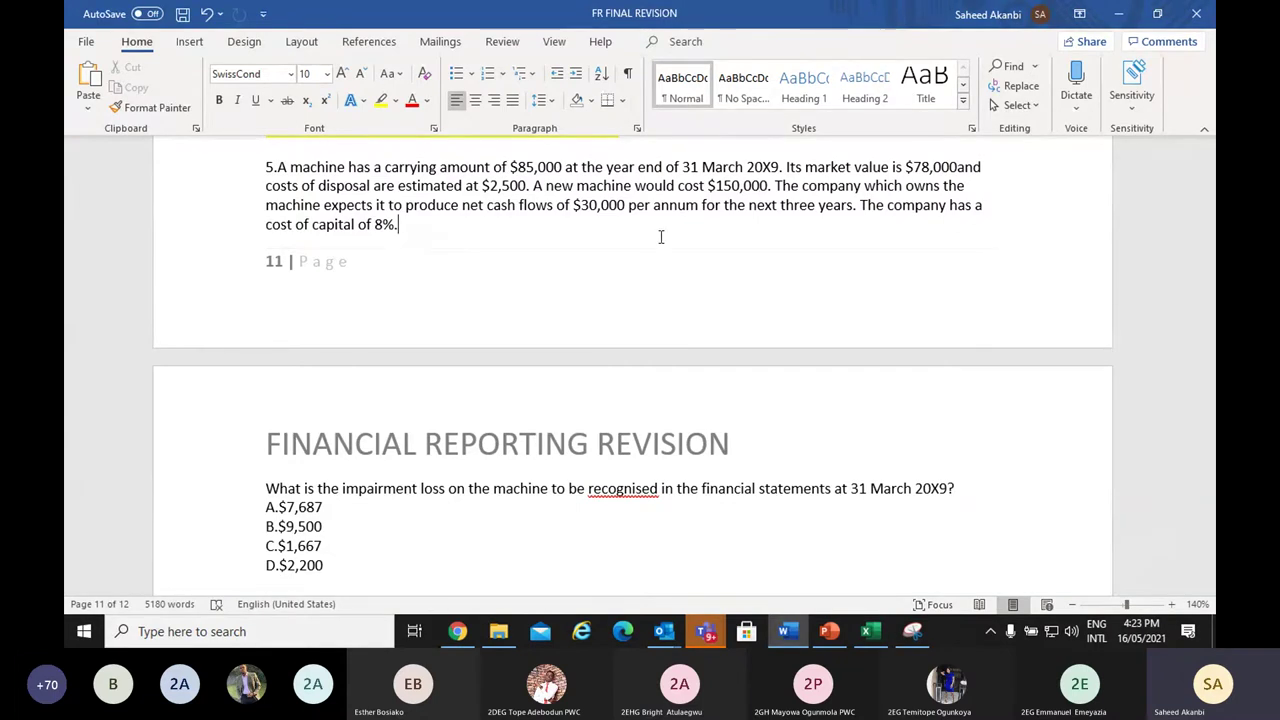
left_click(958, 168)
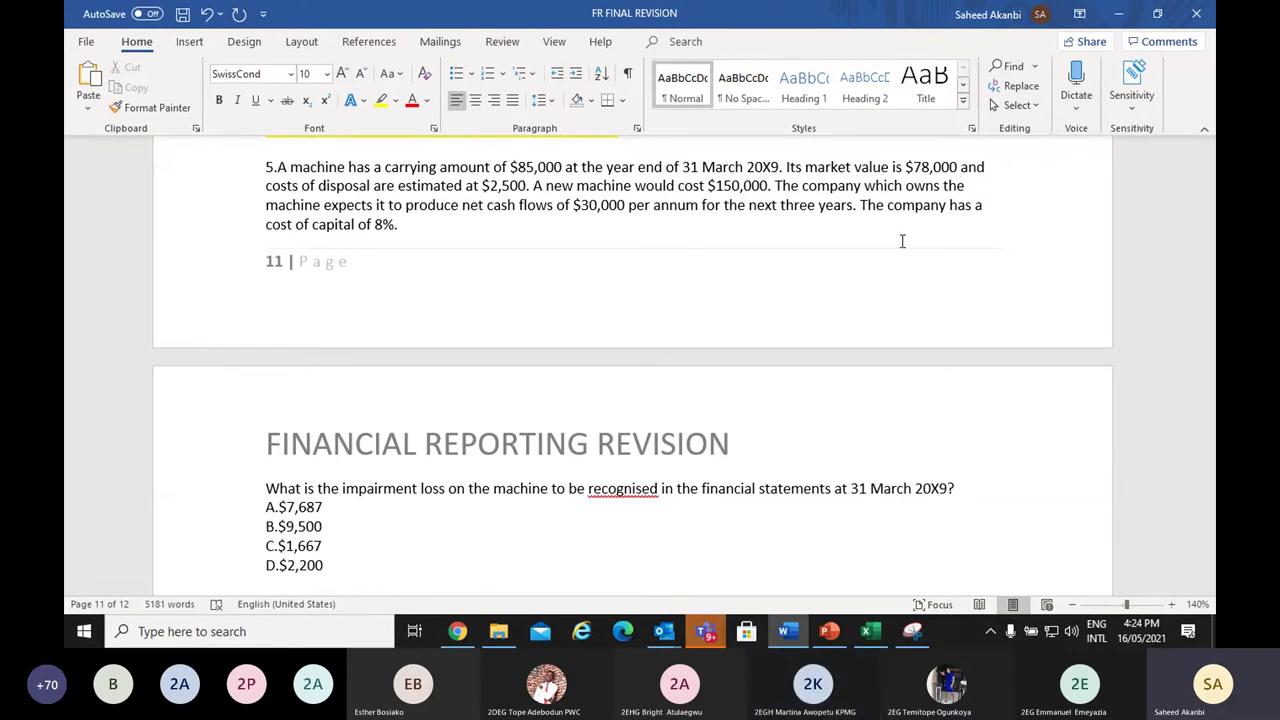
key("alt+Tab")
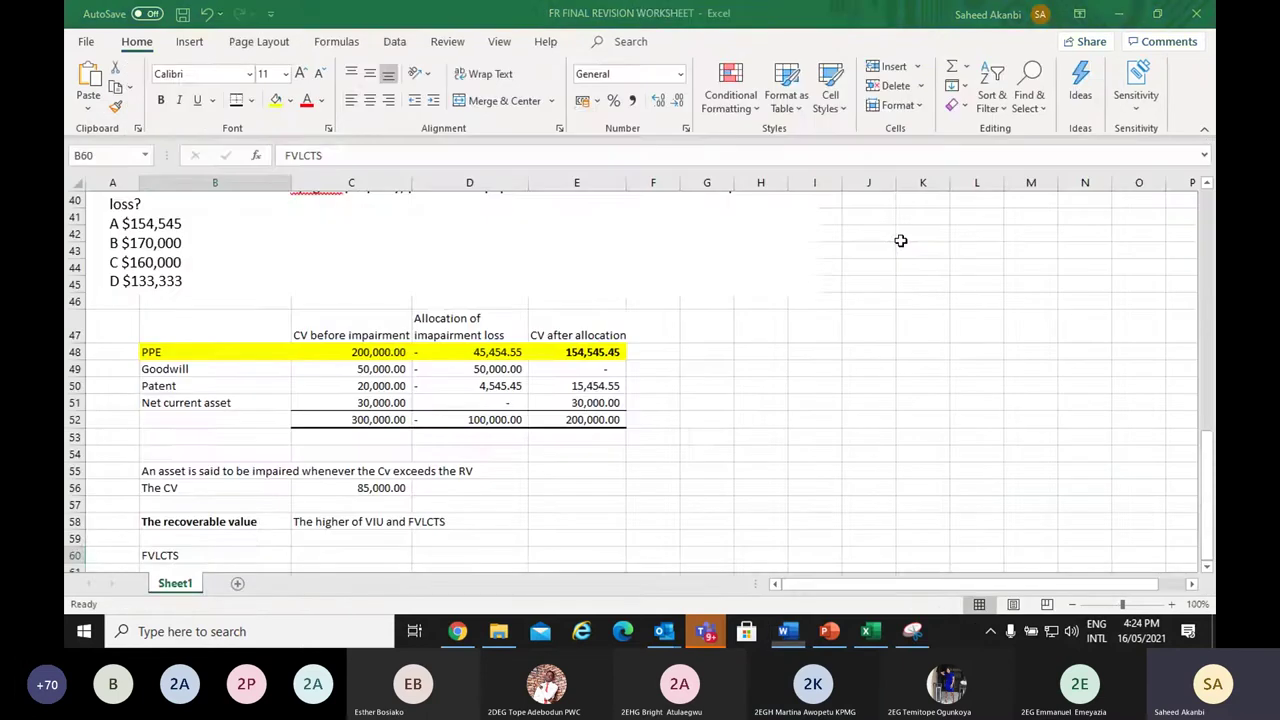
Extend the label in B60 to read "FVLCTS (78,000-2,500)"
double_click(258, 556)
type("(")
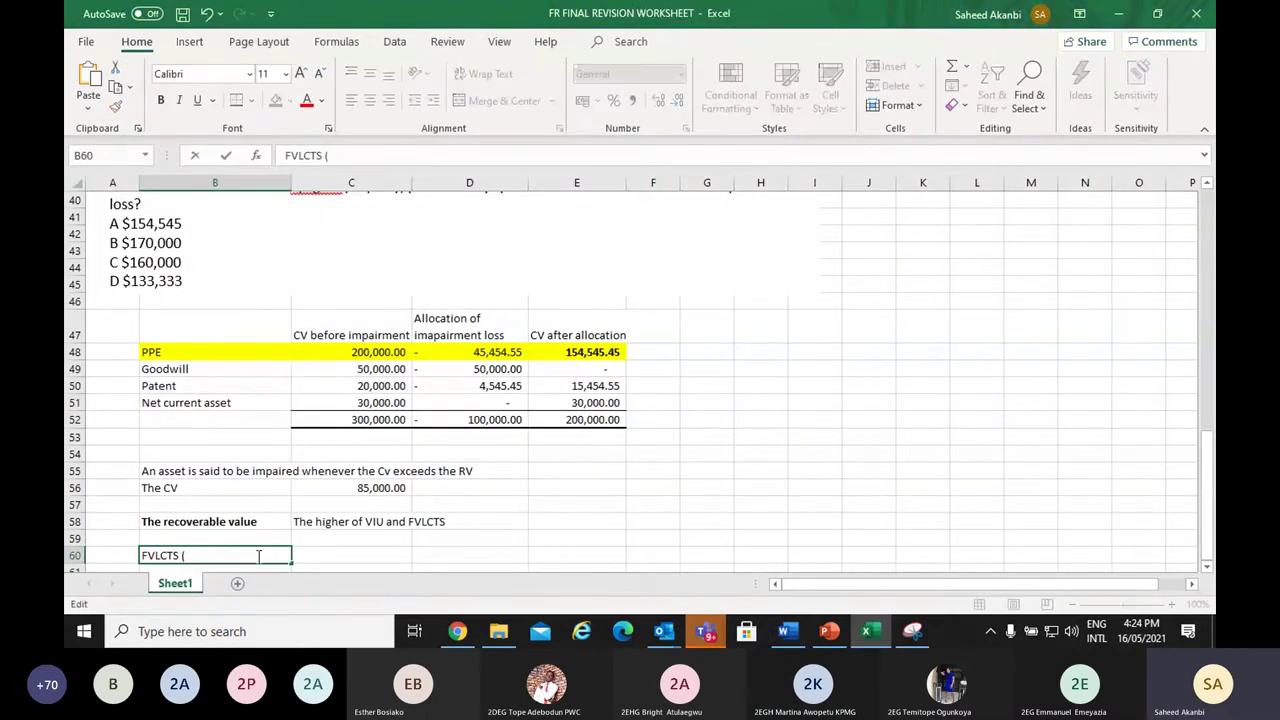
type("780000")
key("BackSpace")
key("BackSpace")
key("BackSpace")
key("BackSpace")
key("BackSpace")
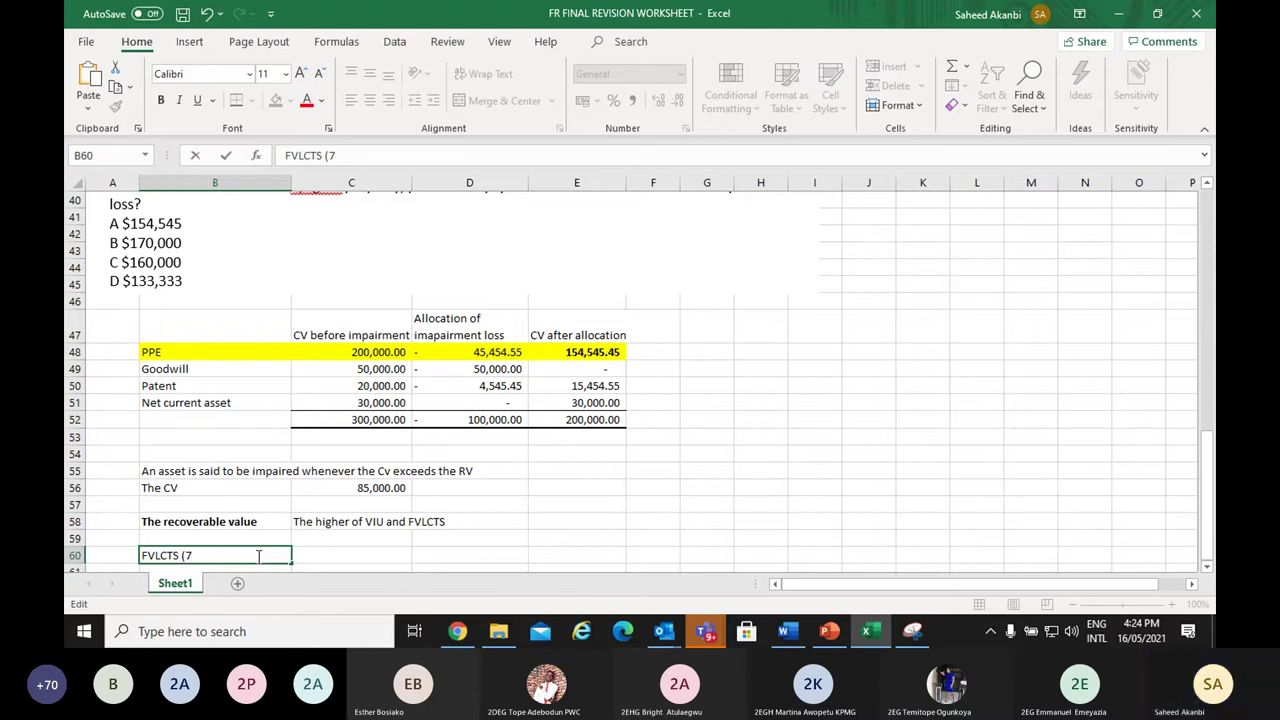
type("8,00")
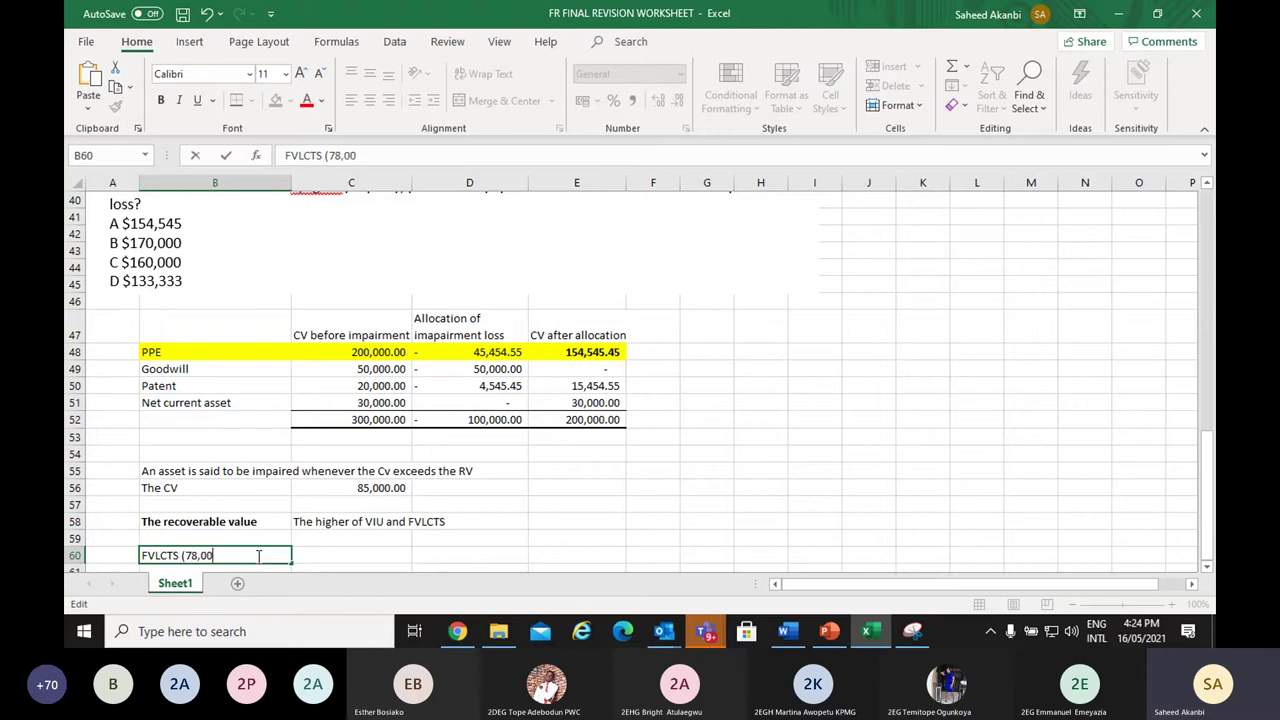
type("0-2,500)")
Calculate the fair value less costs to sell in C60 with =78000-2500 and apply comma style
left_click(370, 554)
type("=")
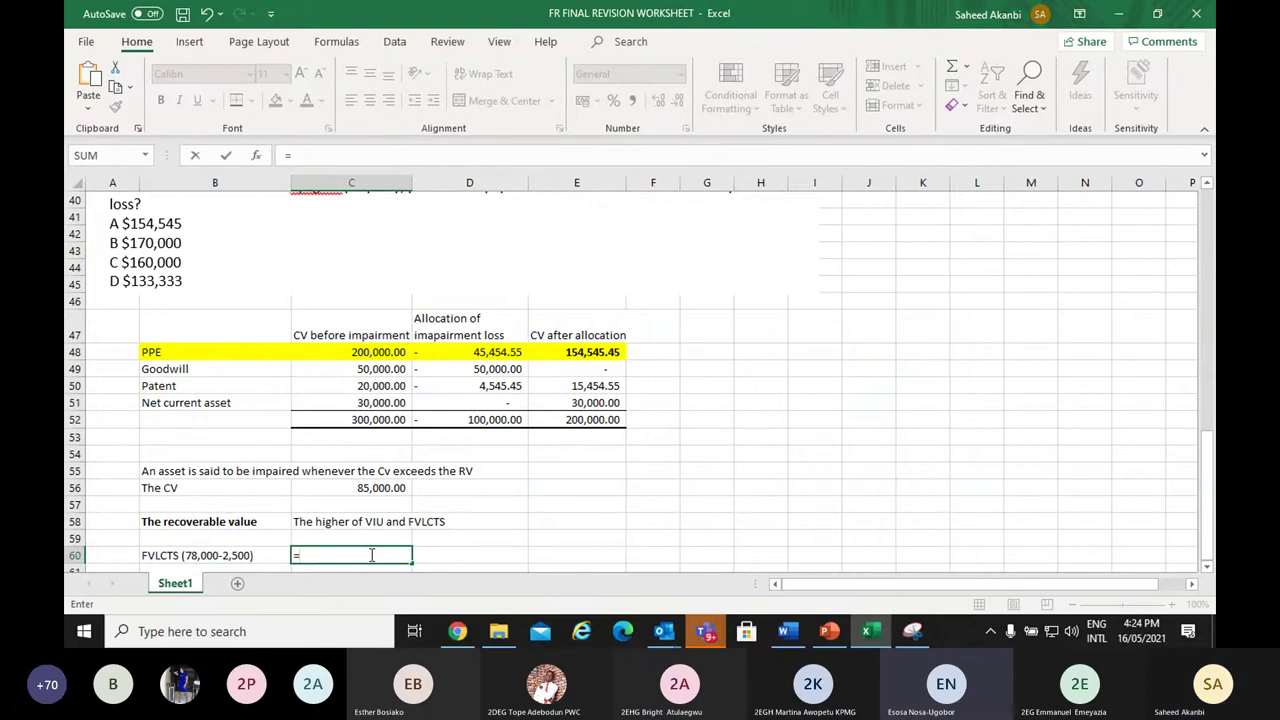
type("78000")
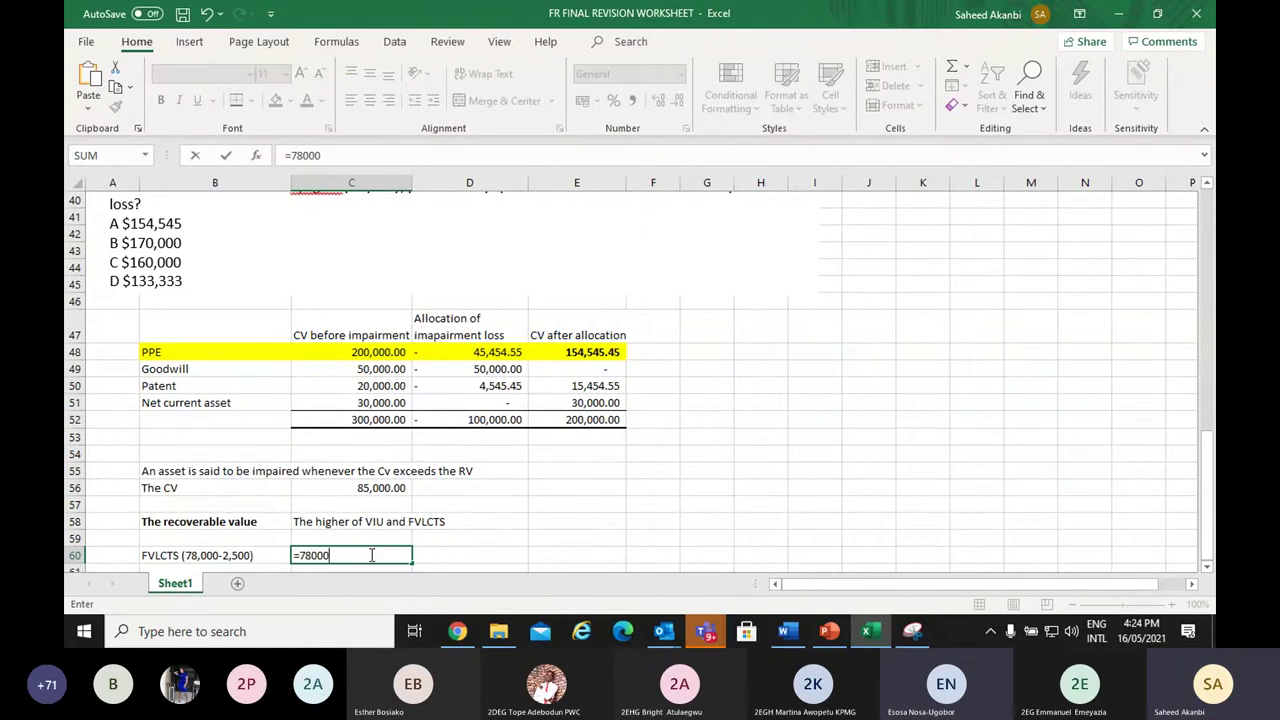
type("-2500")
key("Return")
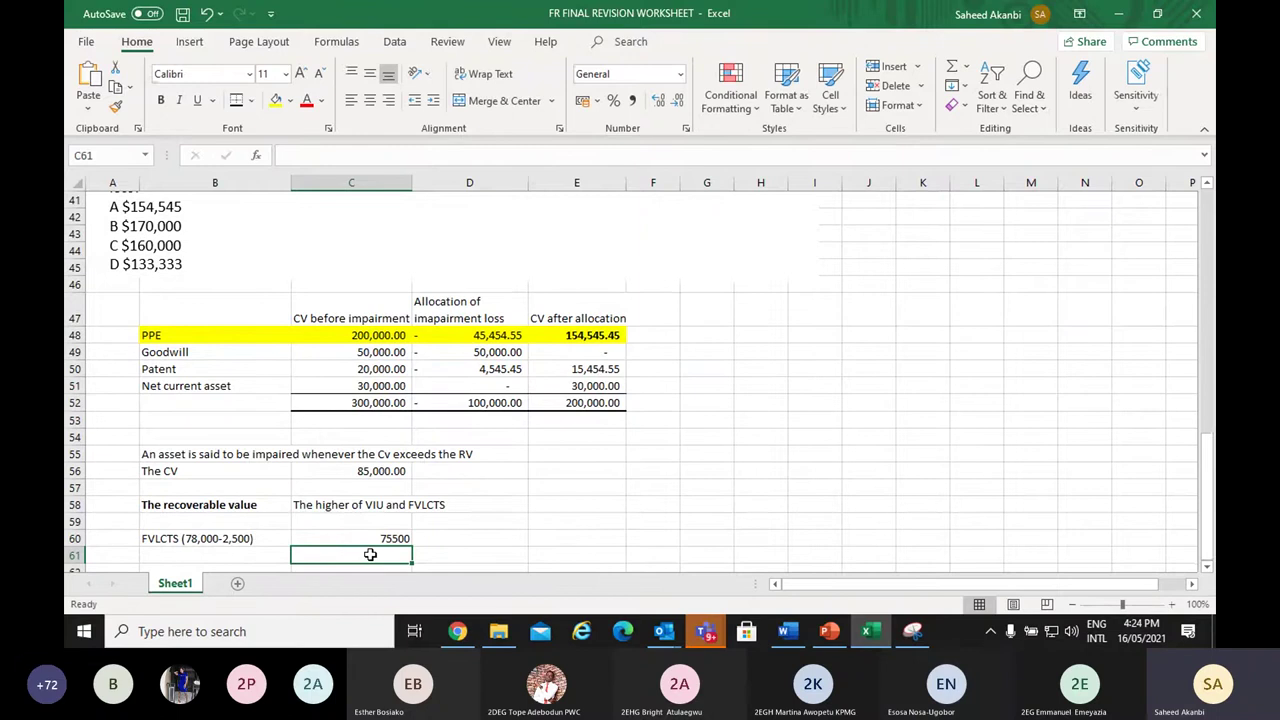
left_click(390, 540)
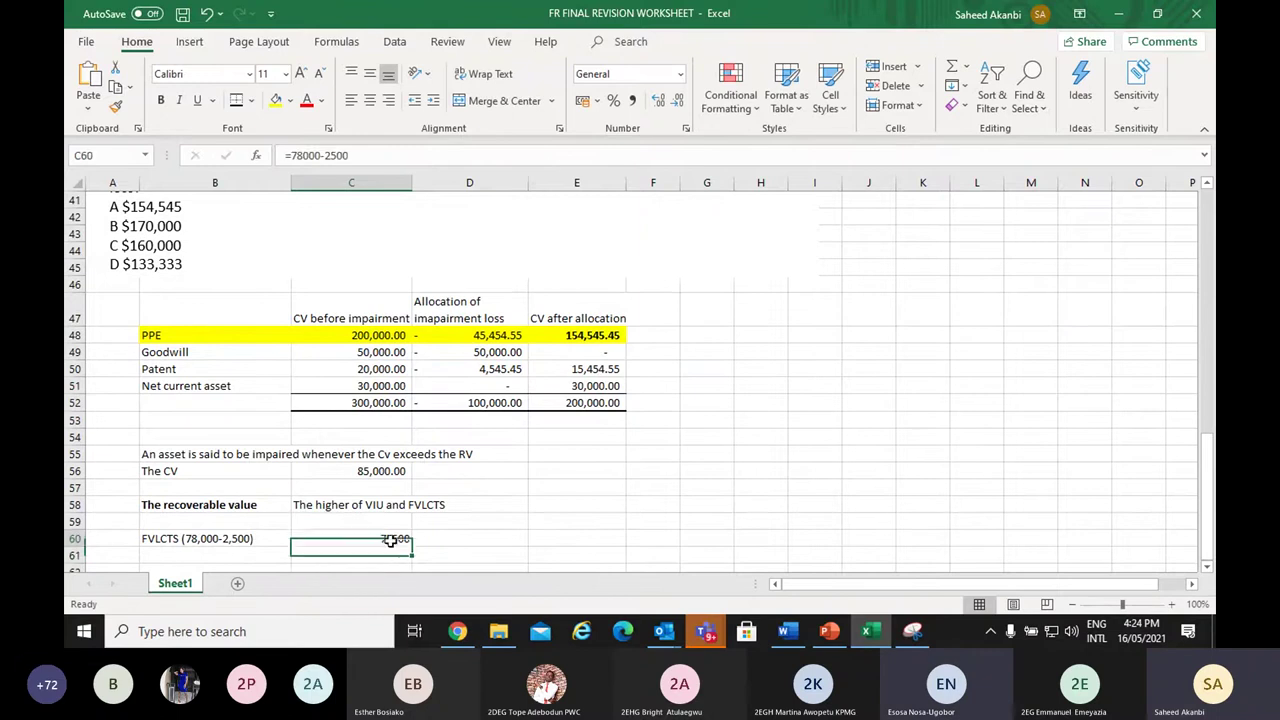
left_click(632, 100)
Enter the label "Value in use" in cell B62, leaving row 61 blank
left_click(214, 553)
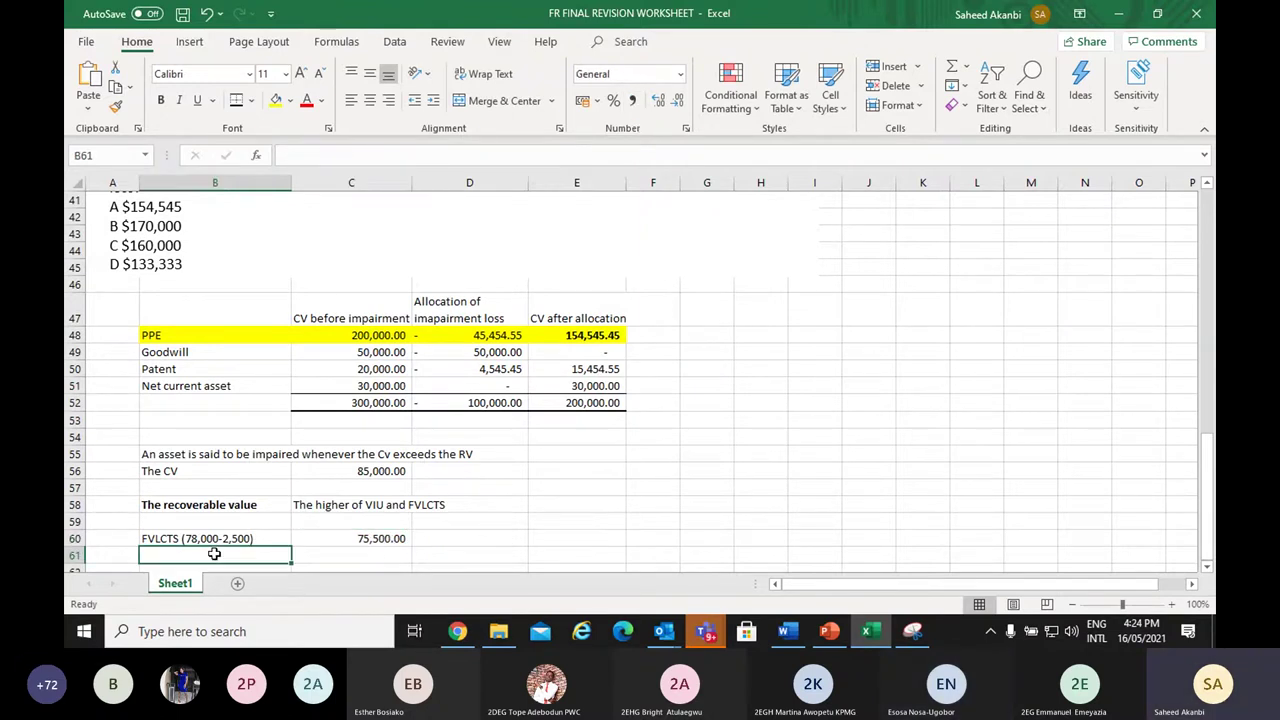
key("Down")
type("Valu")
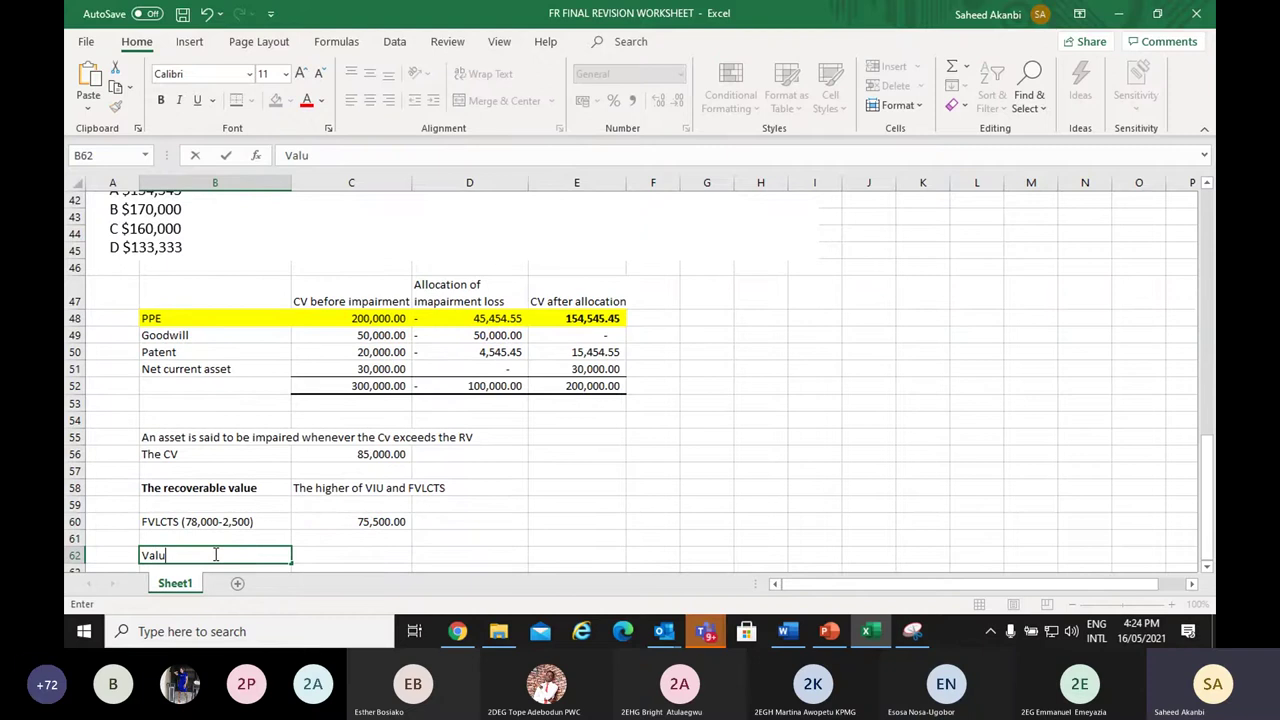
type("e in use")
key("Return")
key("Up")
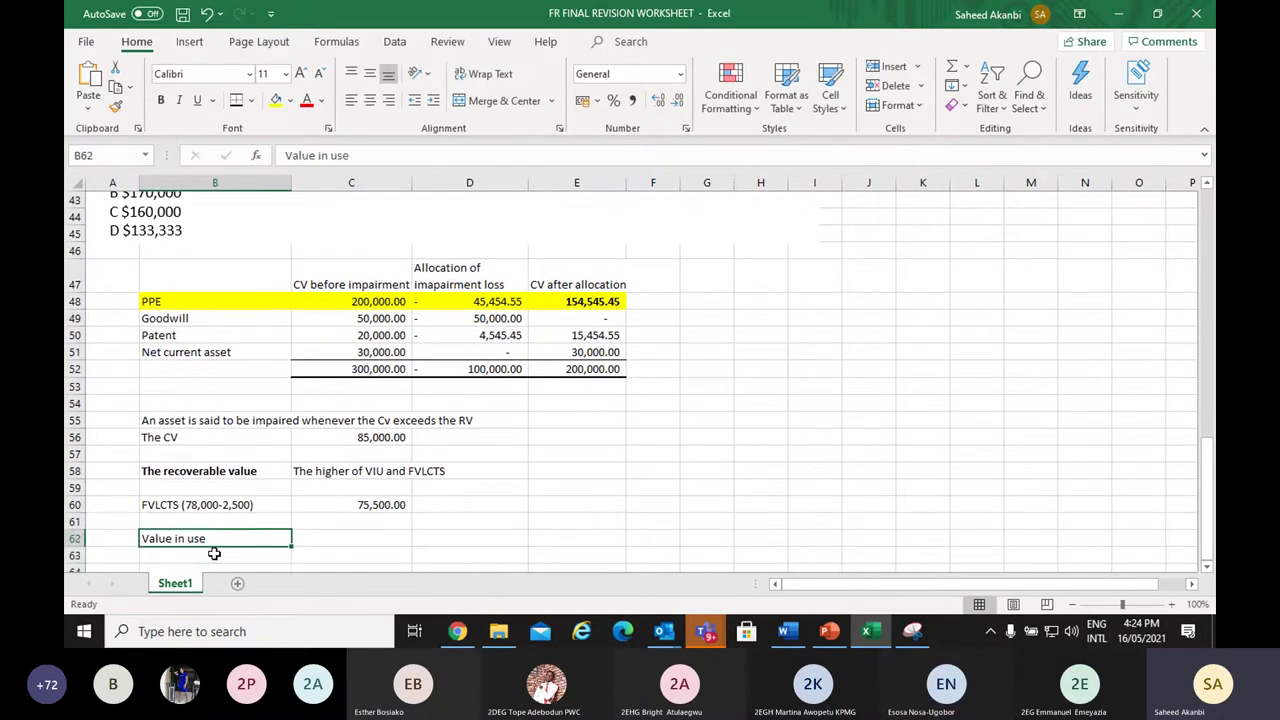
Check question 5 in Word, then enter the heading "Year" in B64 and list years 1, 2 and 3 in B65 to B67
left_click(214, 553)
key("alt+Tab")
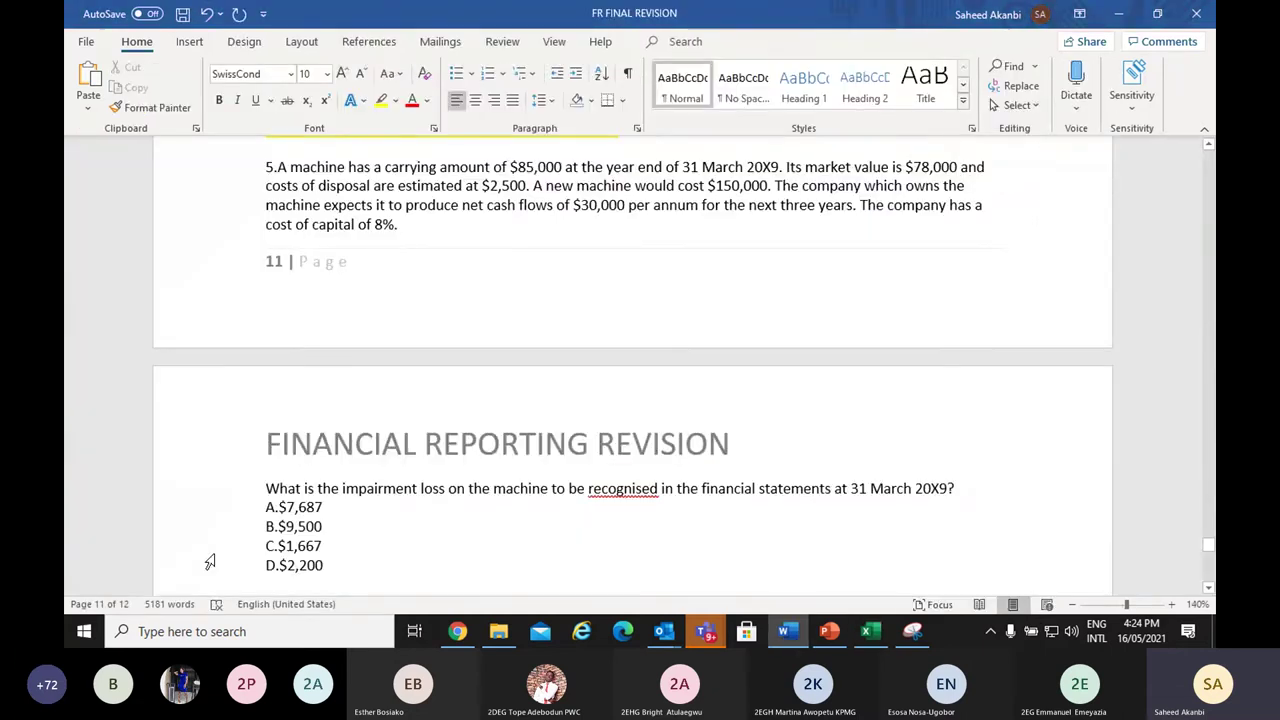
key("alt+Tab")
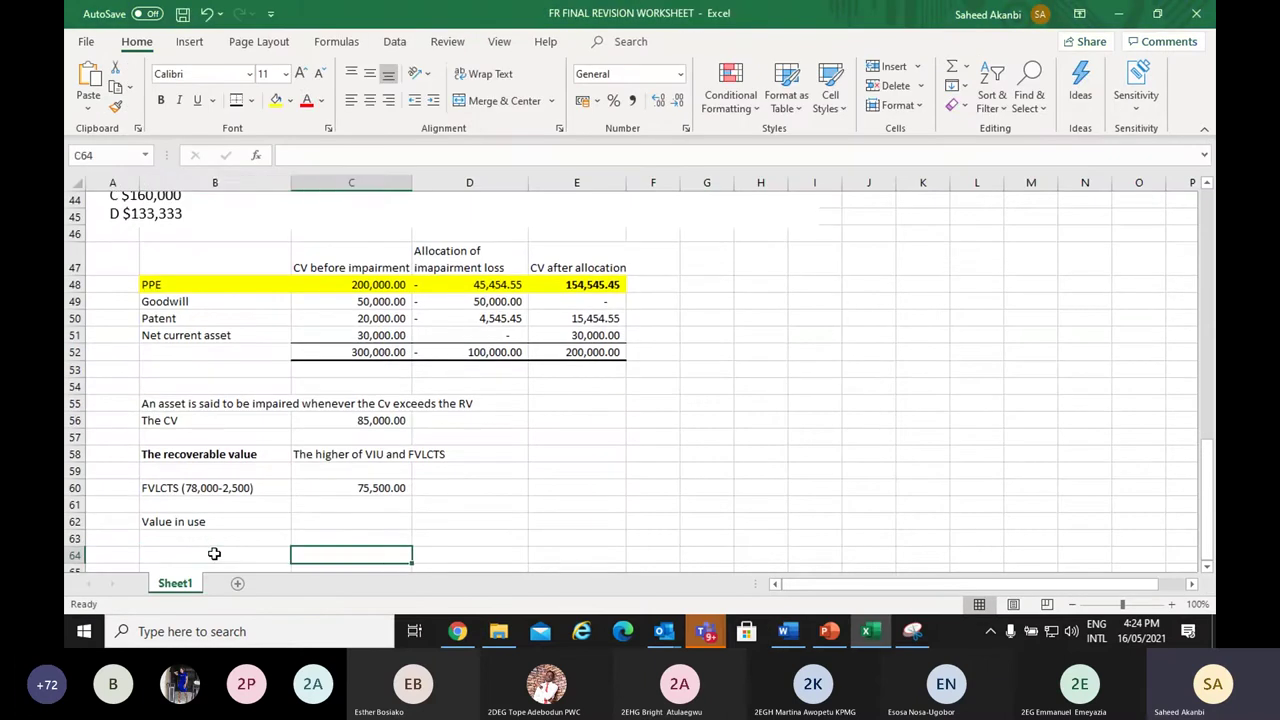
left_click(214, 553)
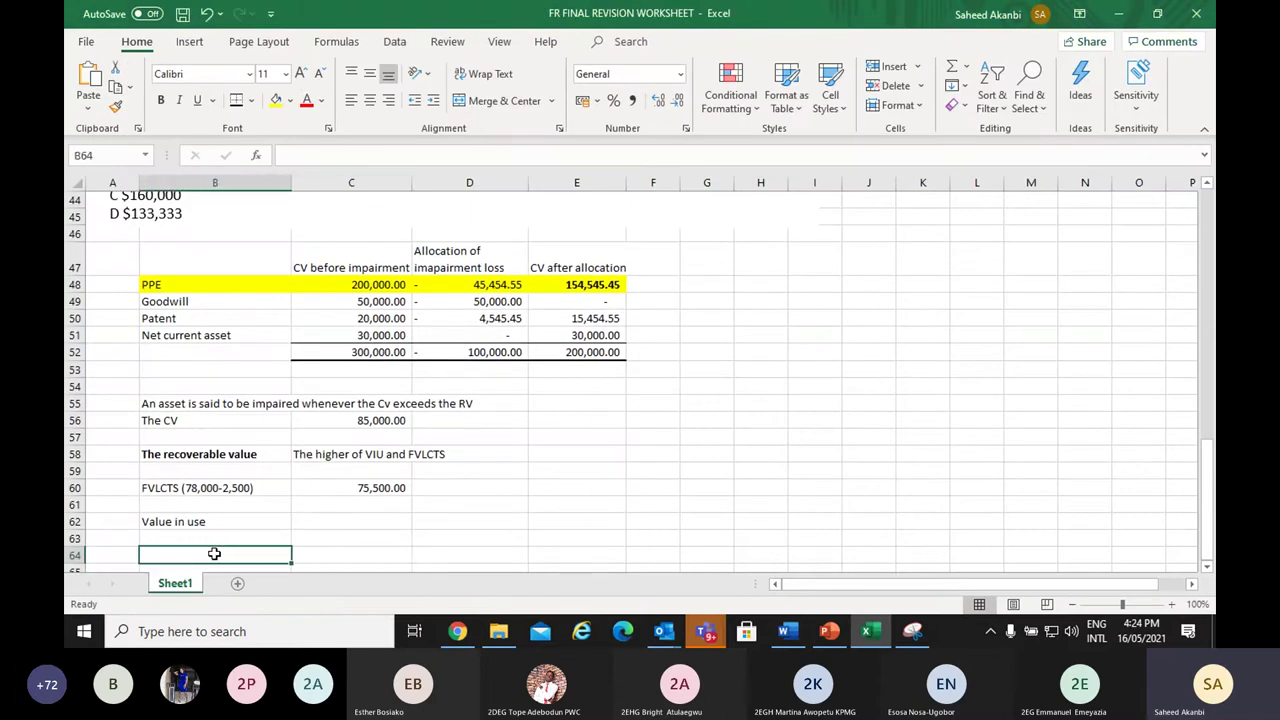
type("Year")
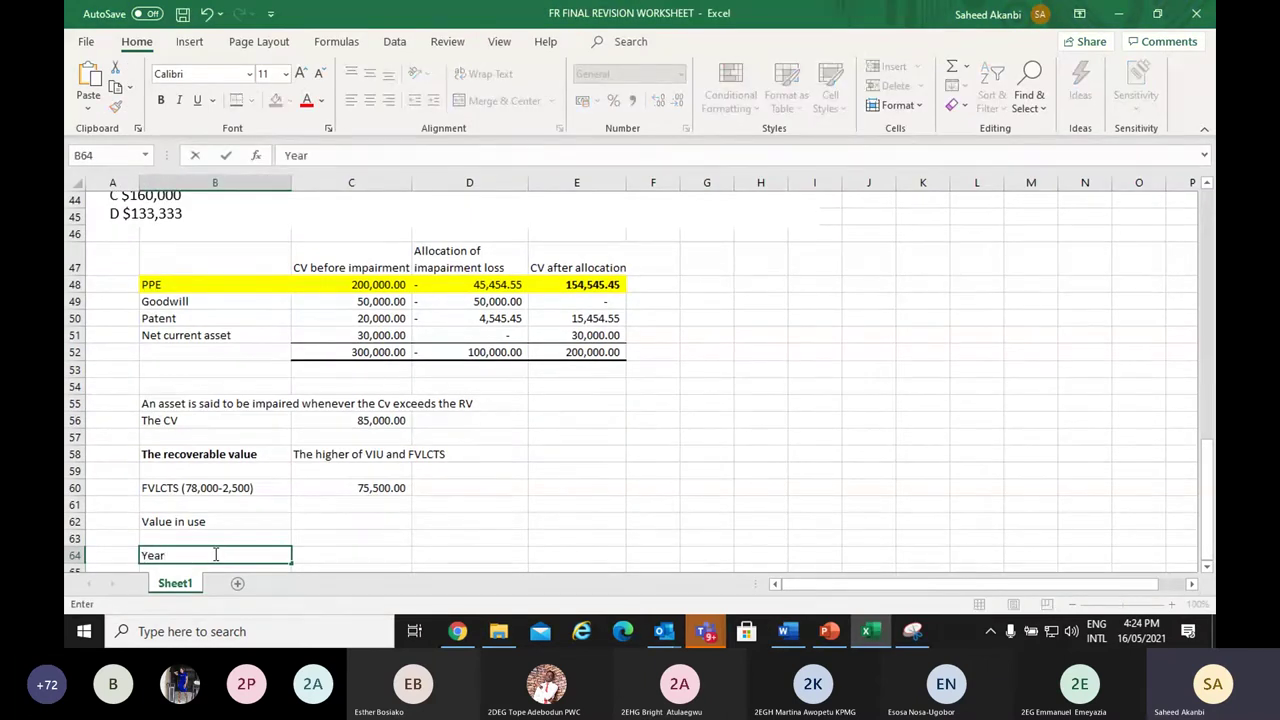
key("Return")
type("1")
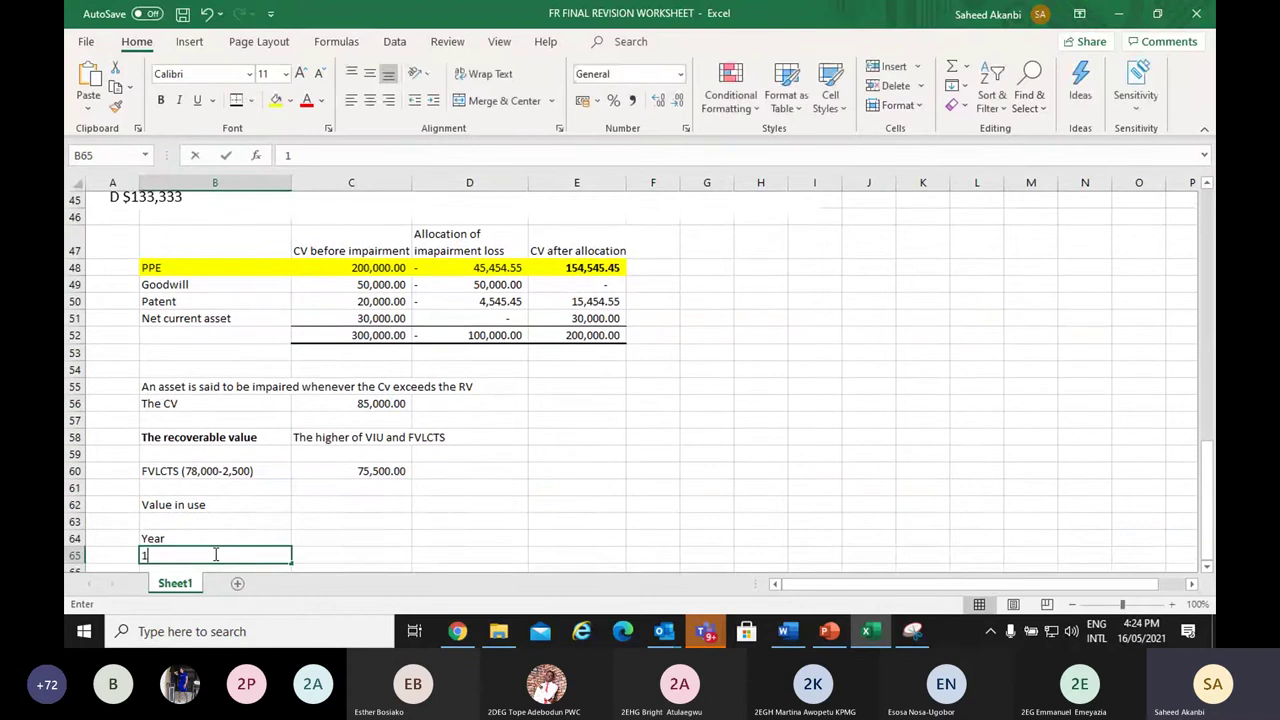
key("Return")
type("3")
key("Return")
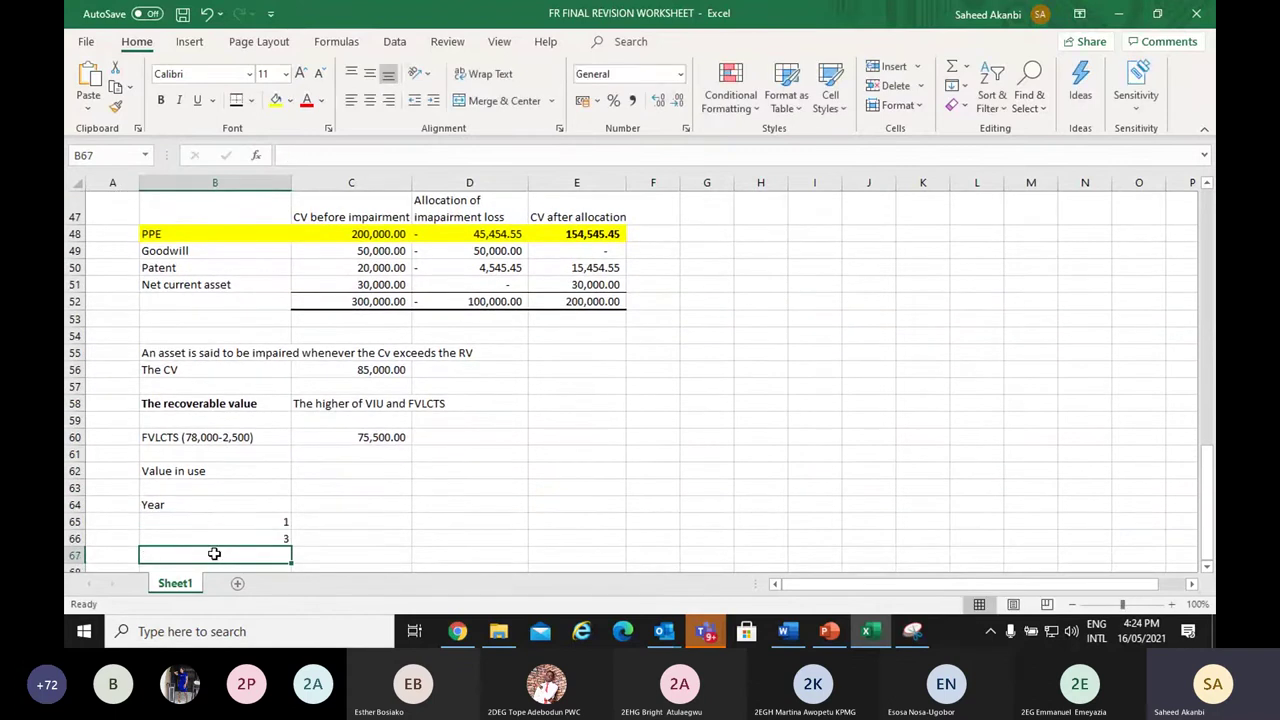
key("Up")
type("2")
key("Return")
type("3")
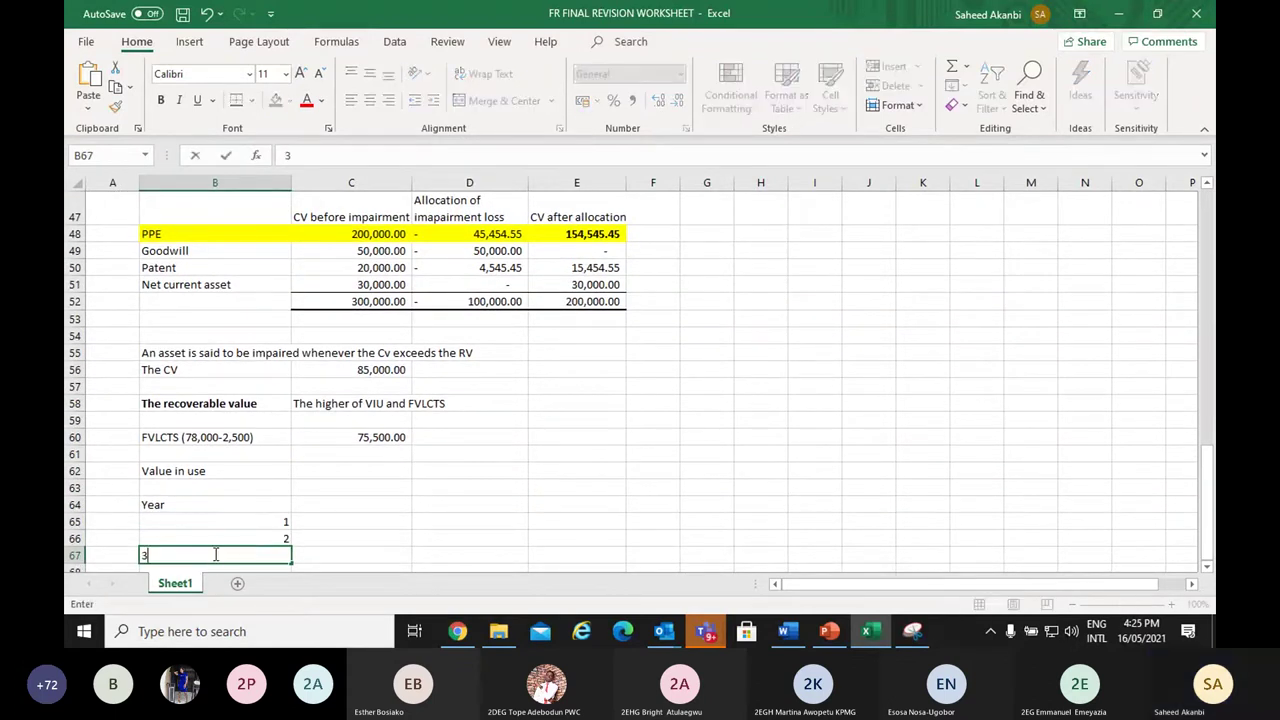
Enter the column heading "Net Cashflow" in cell C64 beside the Year heading
key("Right")
key("Up")
key("Up")
key("Up")
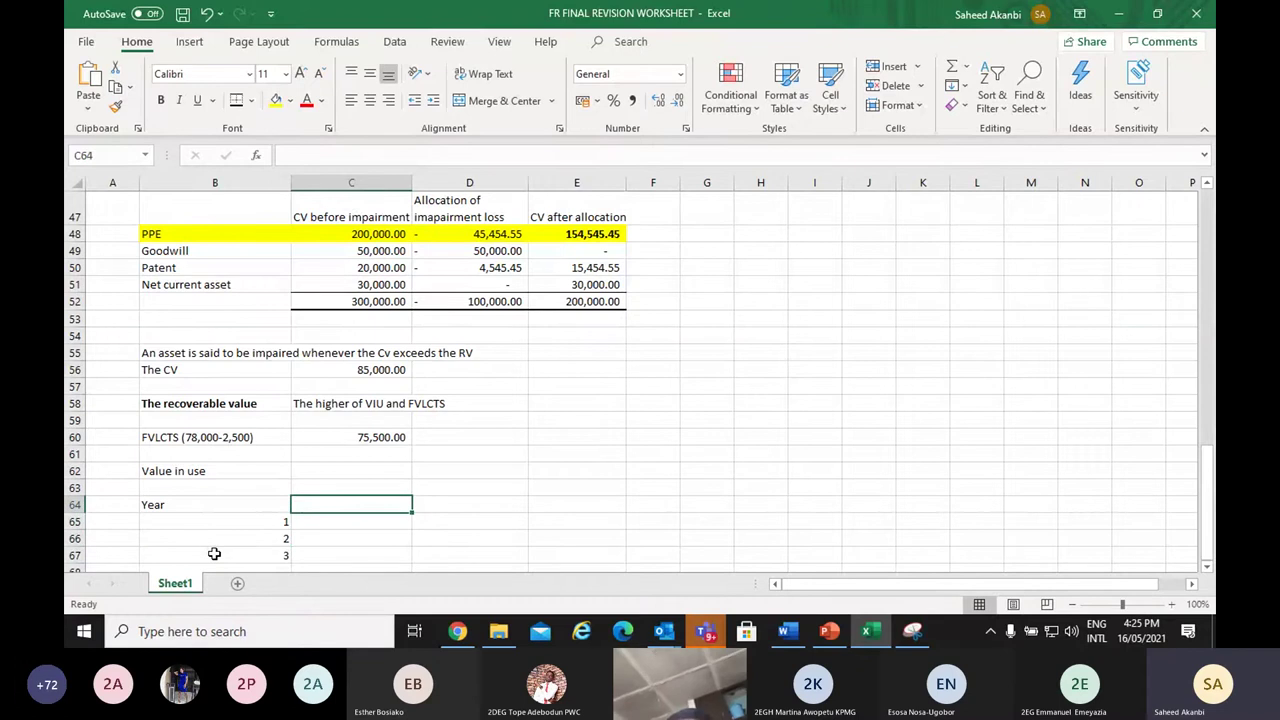
type("Netca")
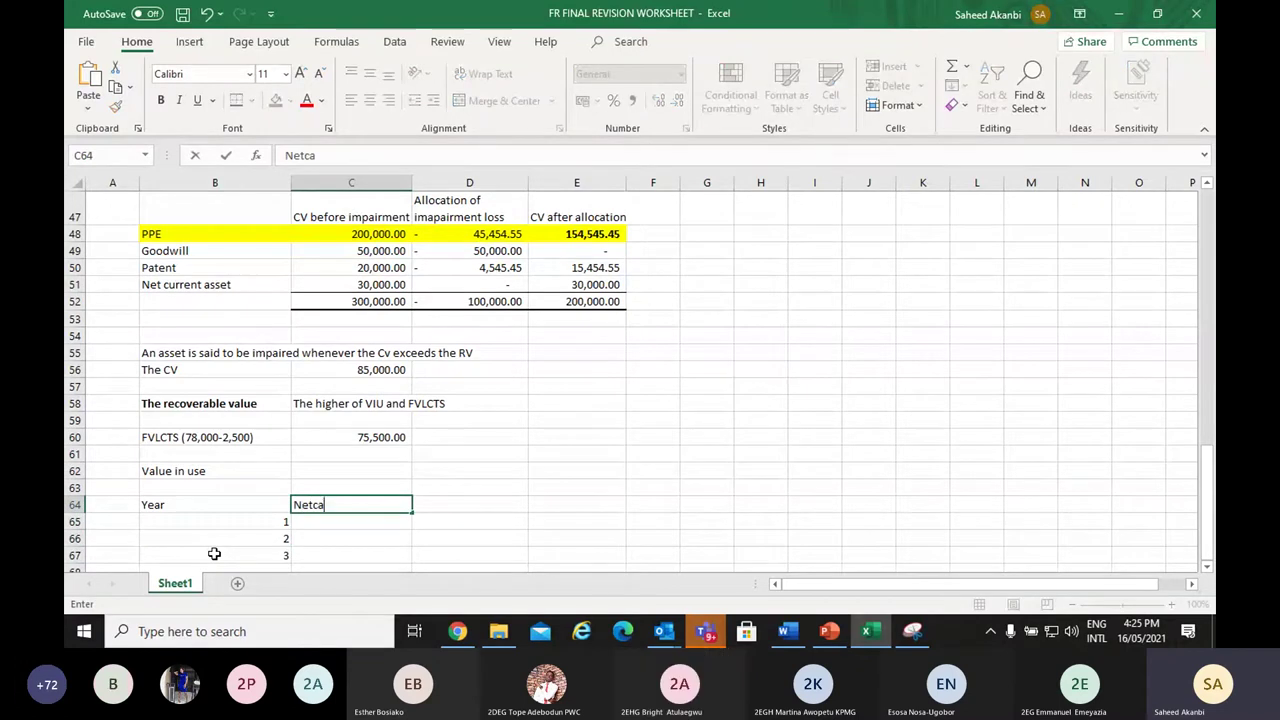
type("s")
key("BackSpace")
key("BackSpace")
key("BackSpace")
type("Cashflow")
key("Return")
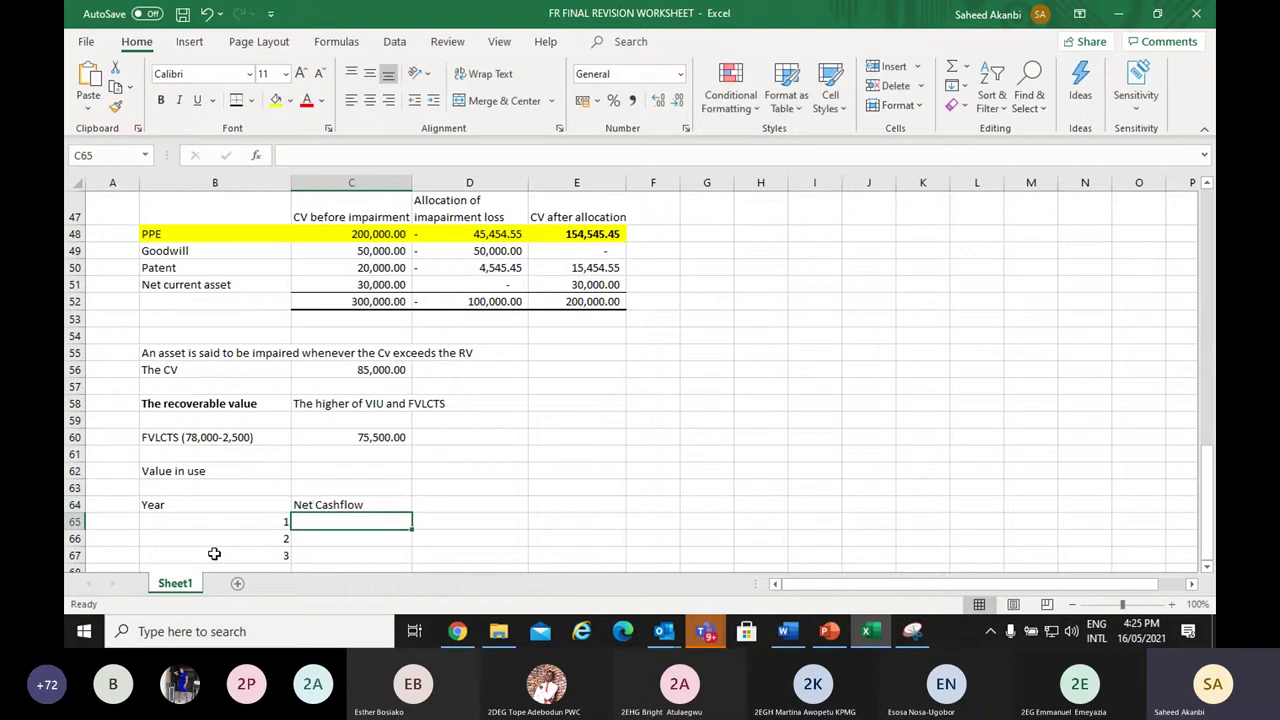
Enter a net cash flow of 30000 in C65, copy it to C66 and C67, and apply comma style to all three
type("30000")
key("Return")
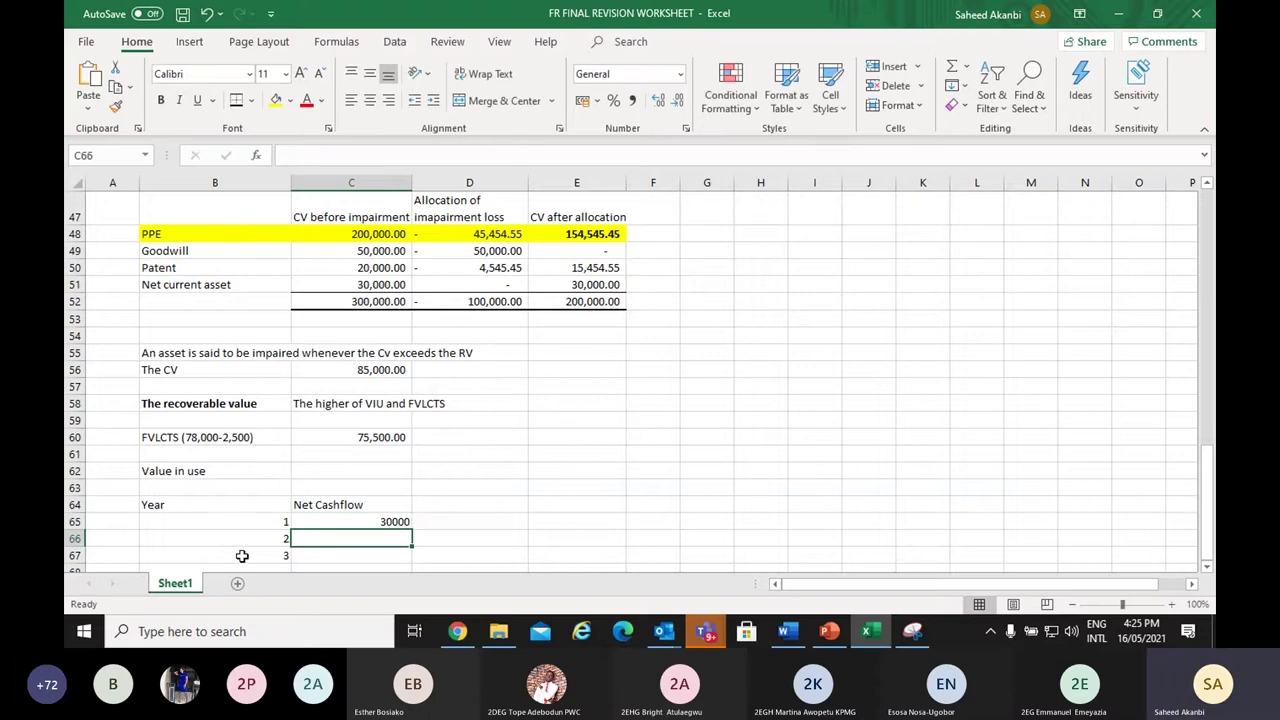
left_click(349, 521)
key("ctrl+c")
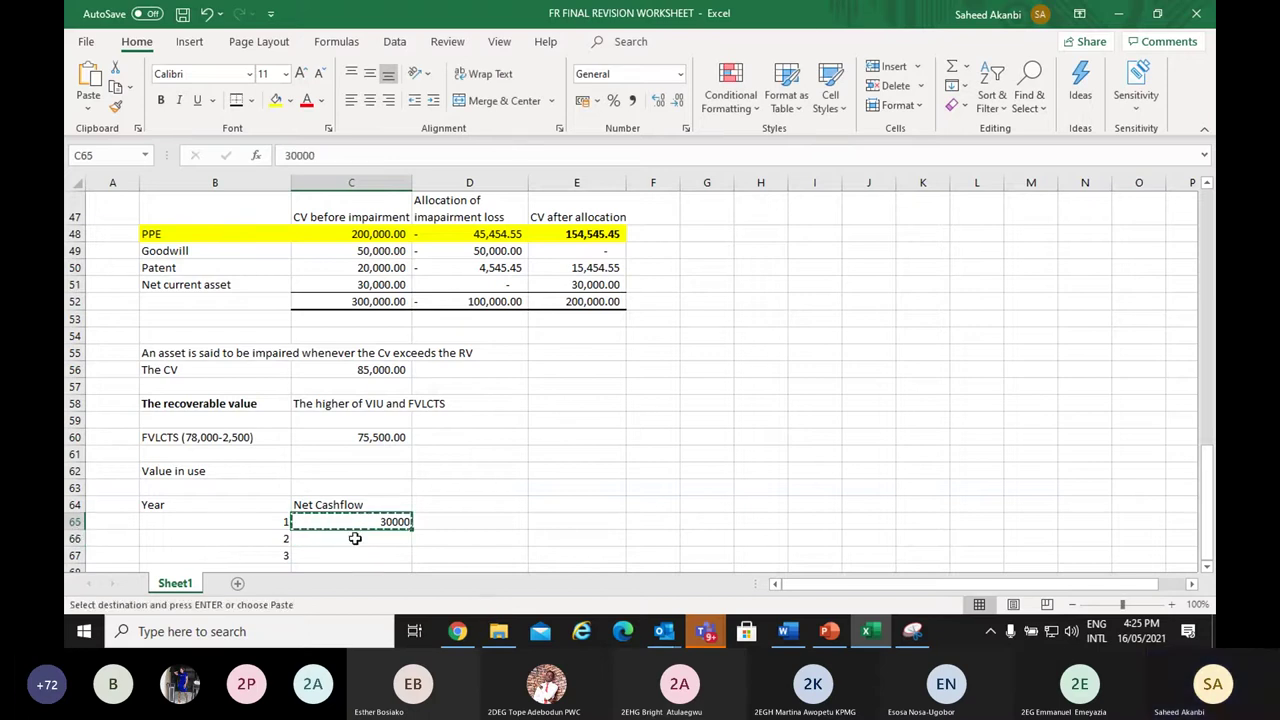
left_click_drag(354, 540, 380, 556)
key("ctrl+v")
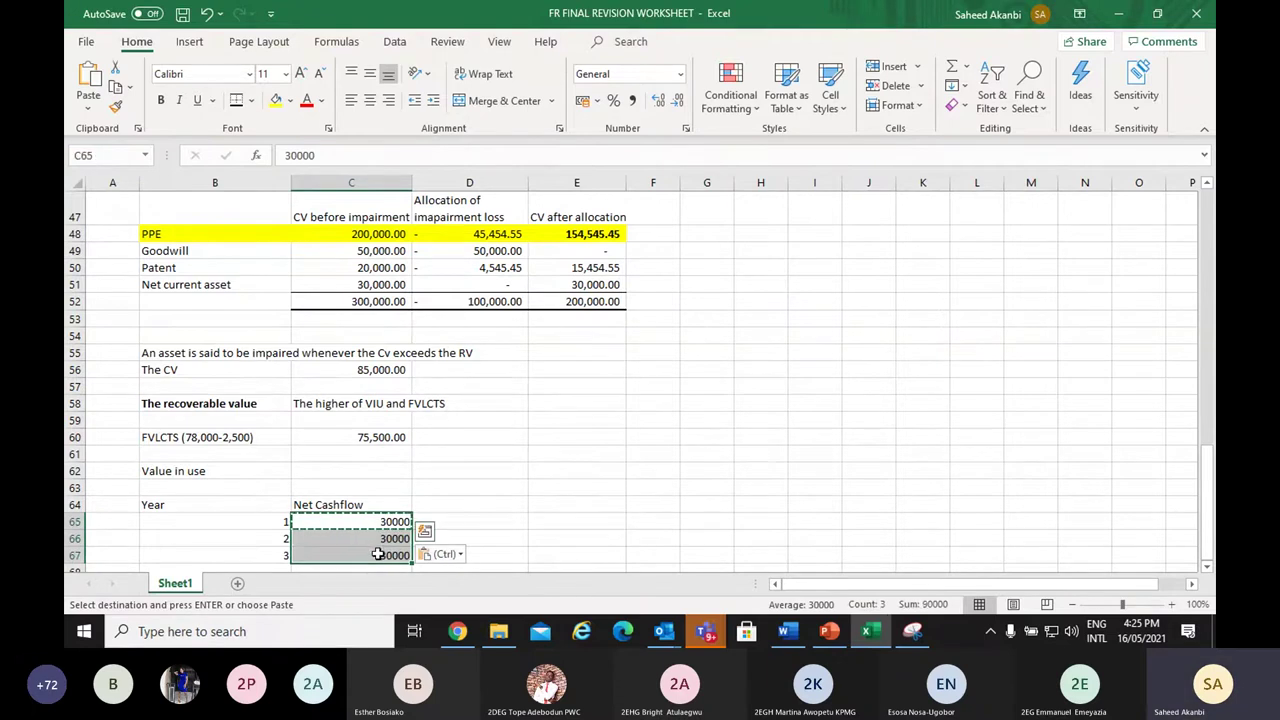
key("ctrl")
left_click(632, 100)
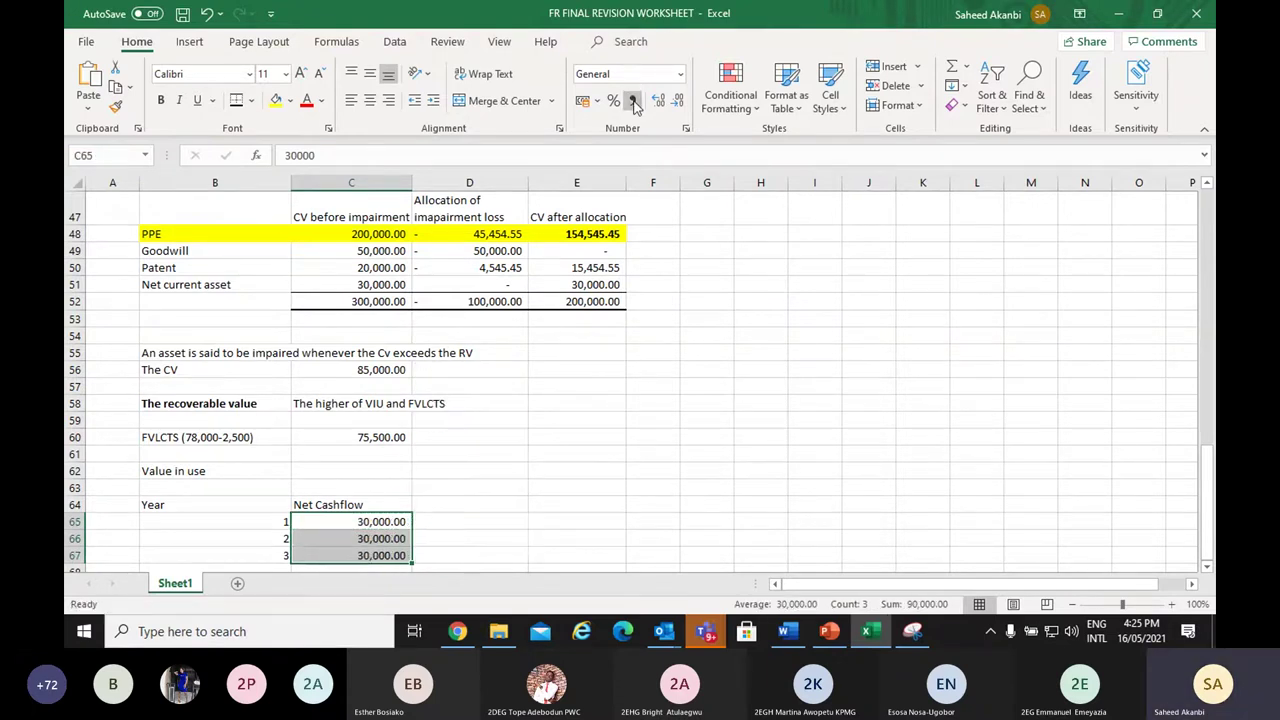
Enter the column heading "DCF@6%" in cell D64 beside the Net Cashflow heading
left_click(461, 507)
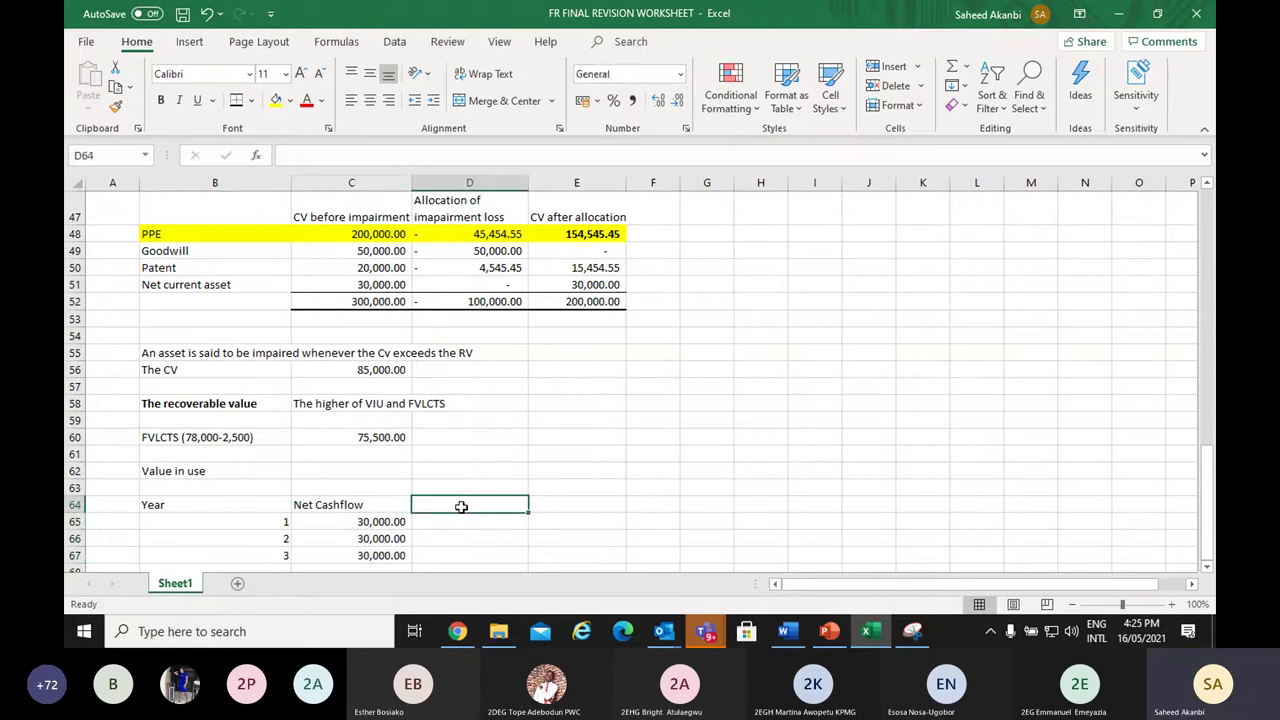
type("DCF")
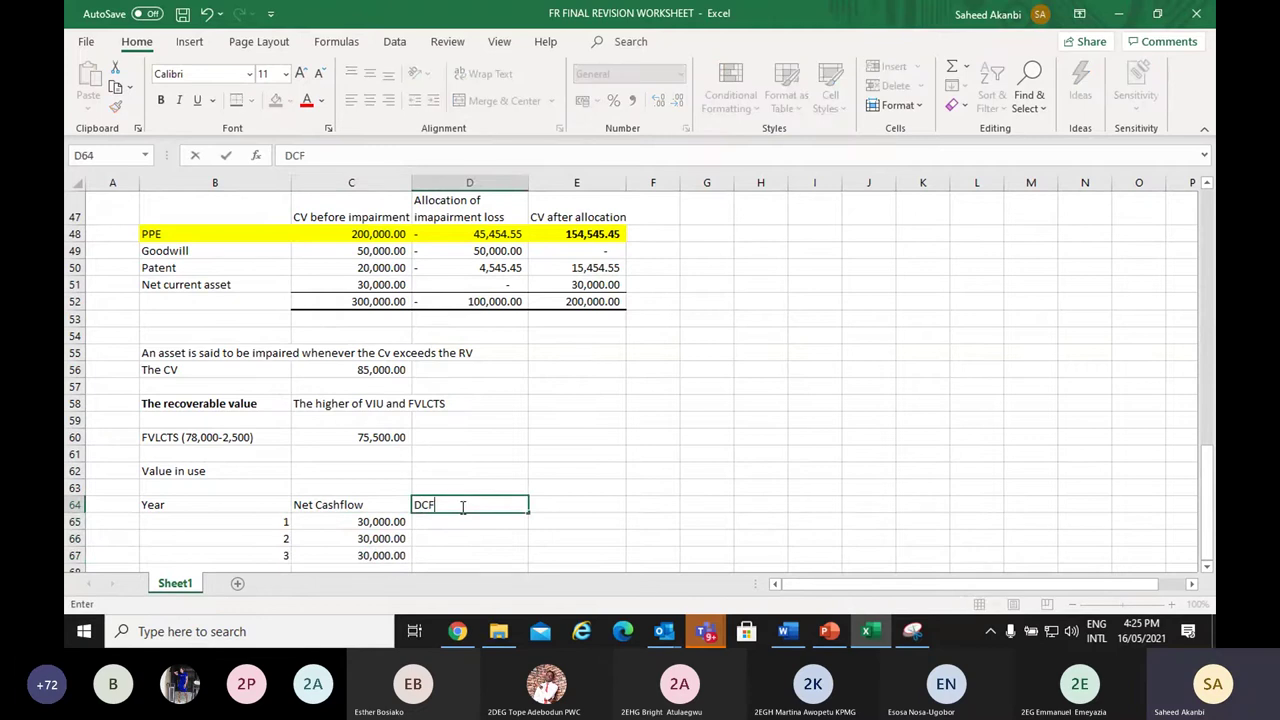
type("@6%")
key("Return")
Enter the year 1 discount factor formula =1.08^-1 in cell D65
type("=")
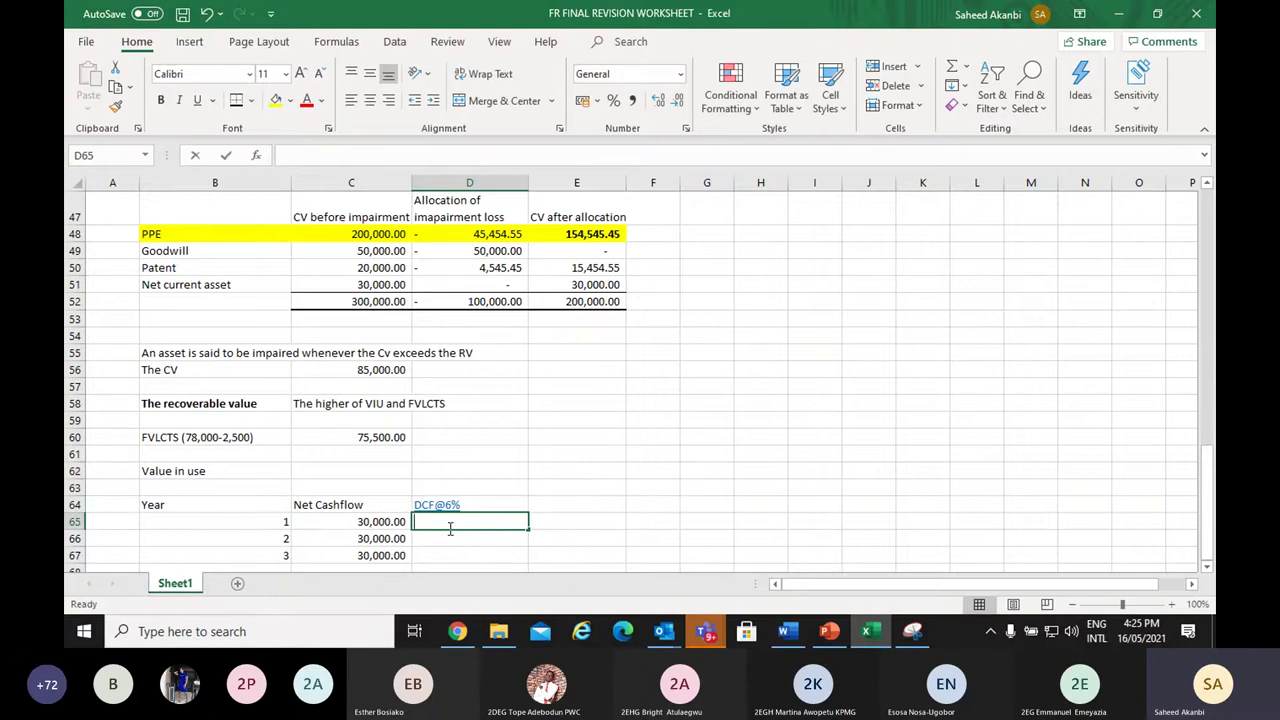
type("1")
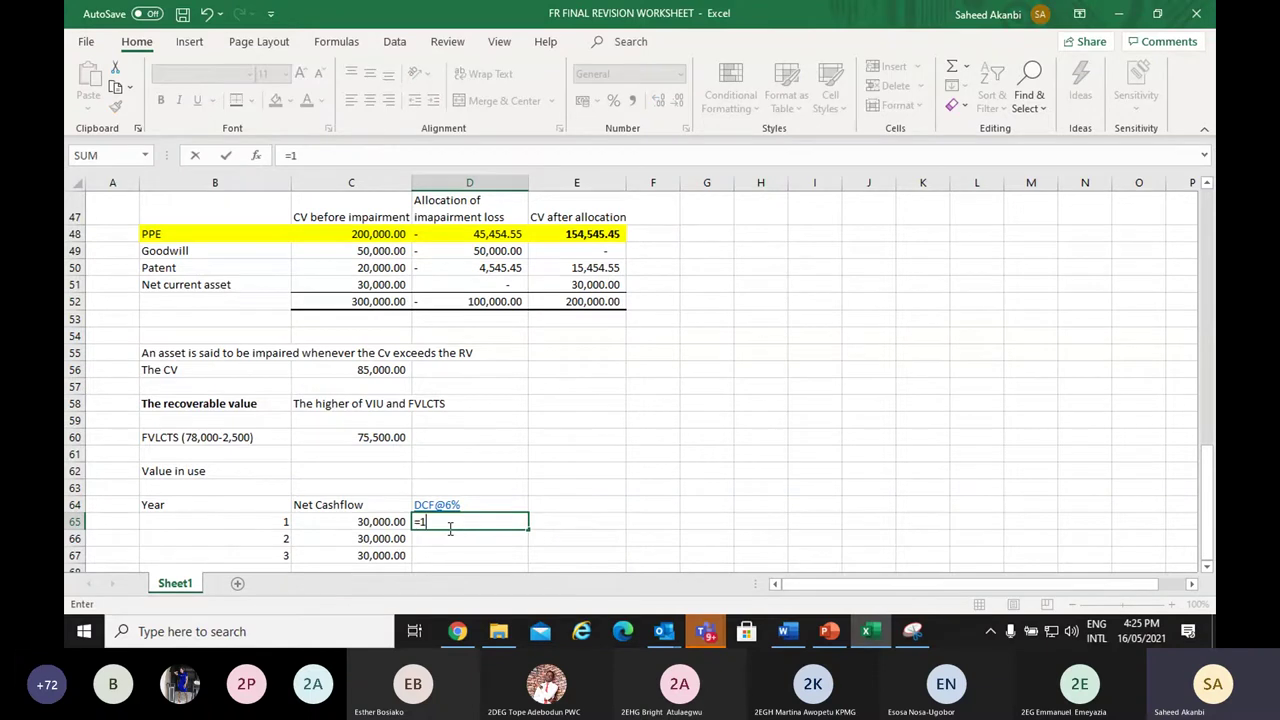
type(".06")
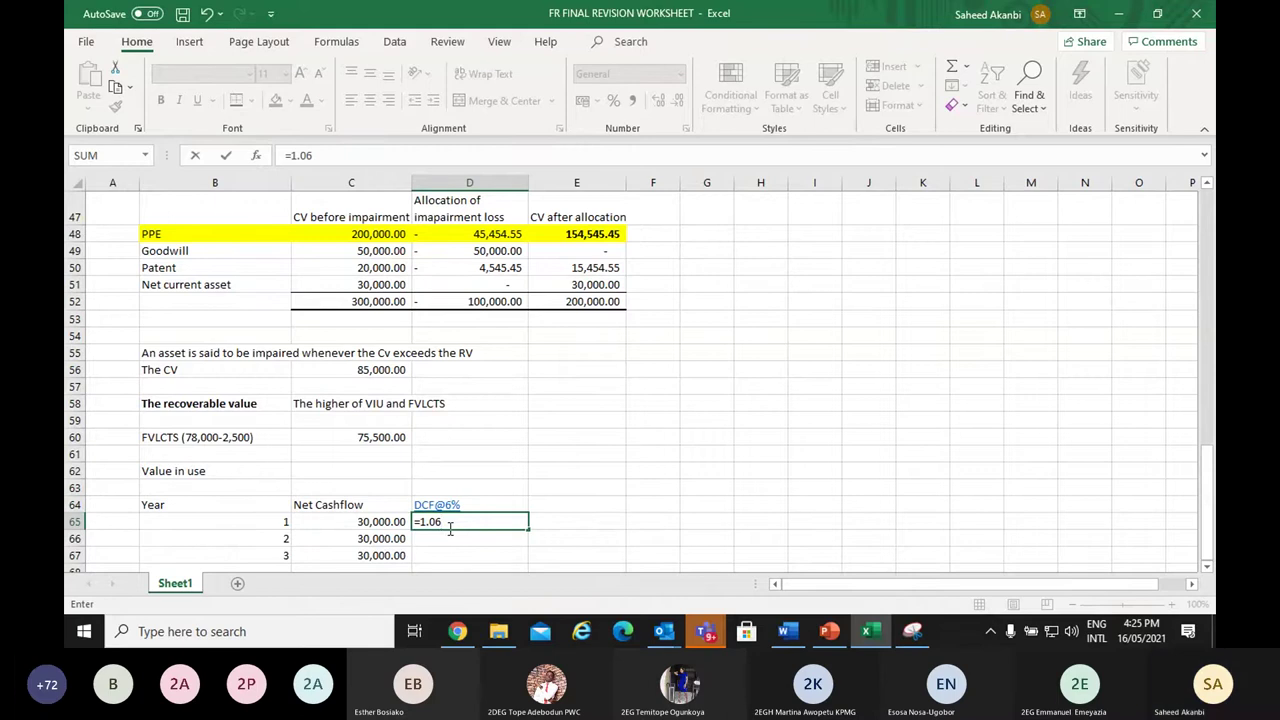
key("BackSpace")
type("8")
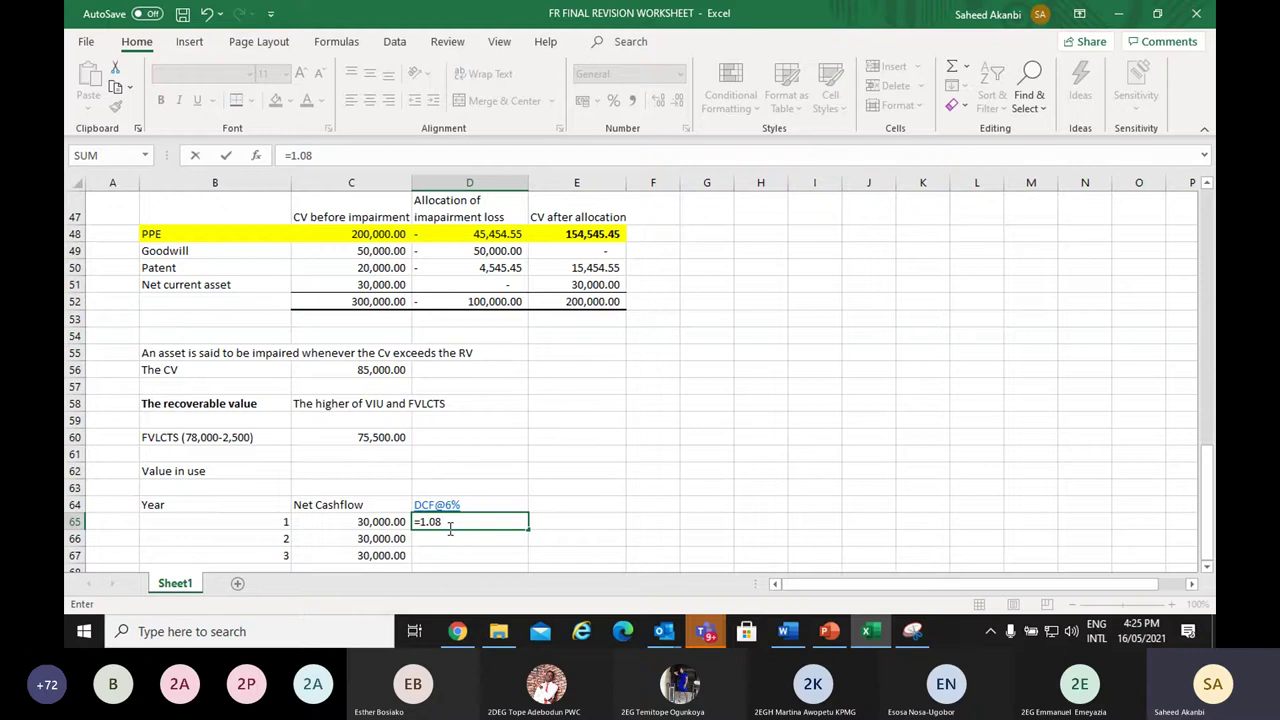
type("^-1")
key("Return")
Correct the discount factor heading in cell D64 to read "DCF@8%"
left_click(470, 505)
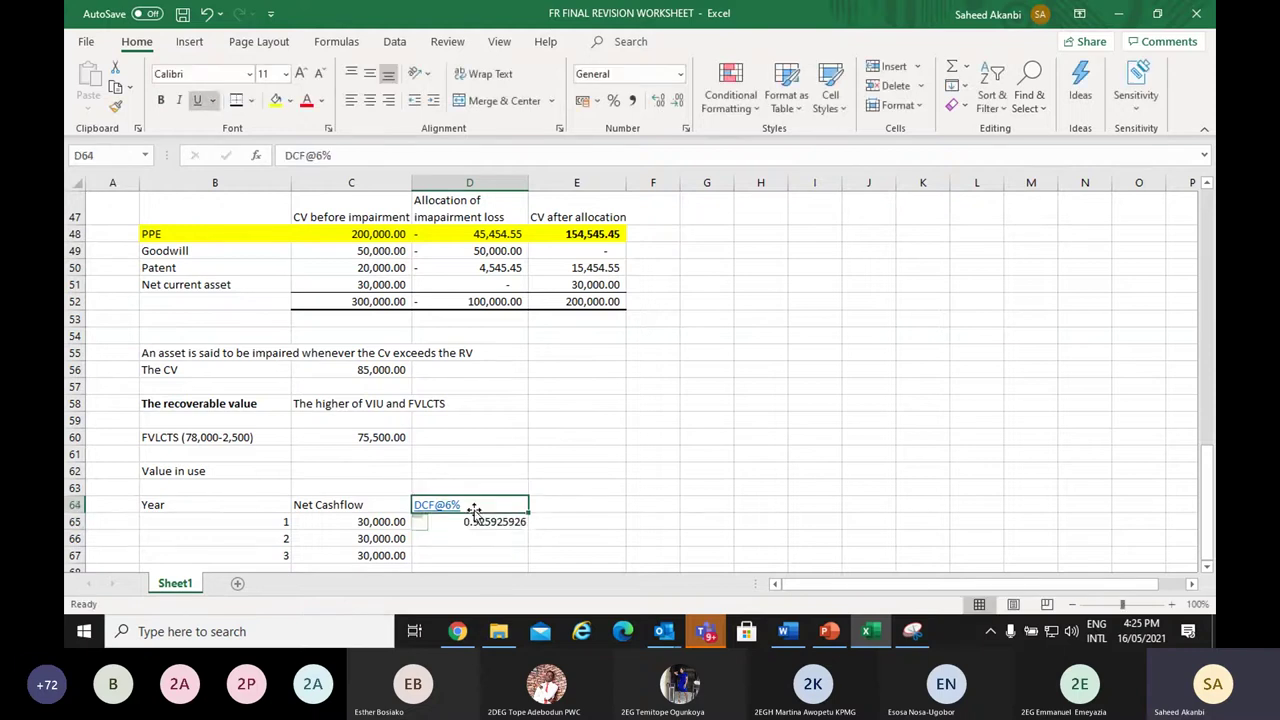
left_click(324, 156)
key("BackSpace")
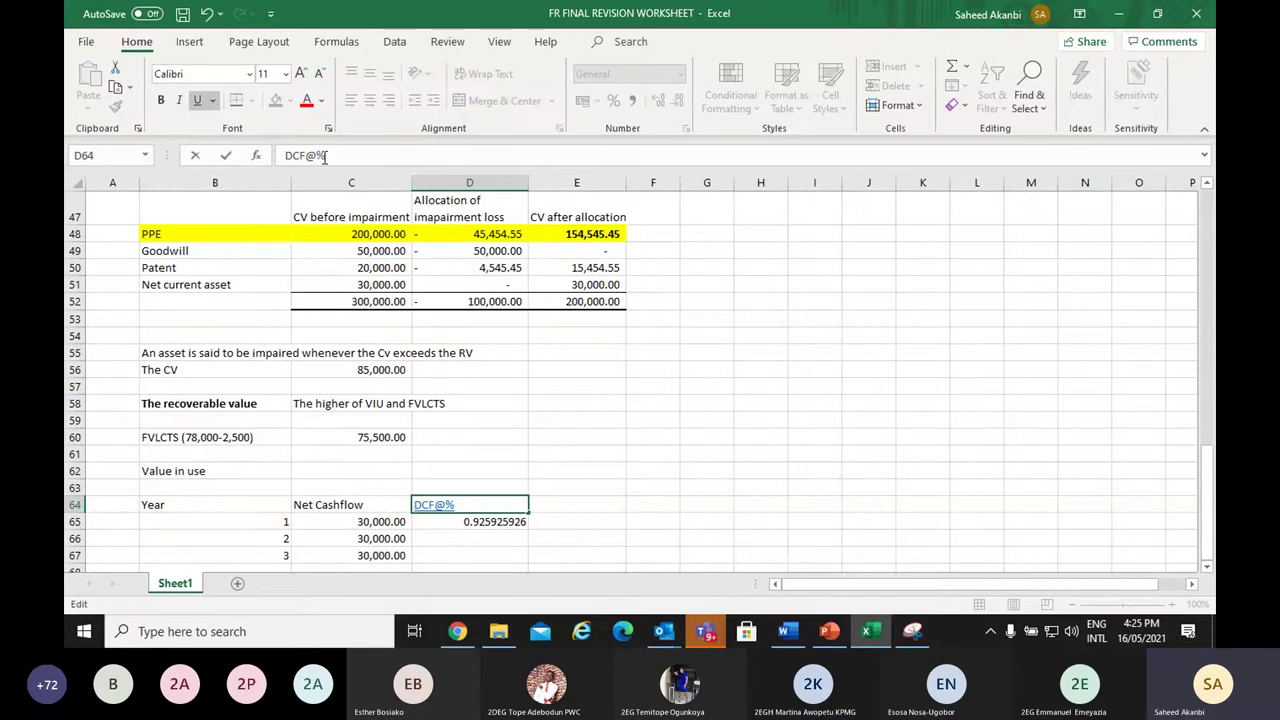
type("8")
key("Return")
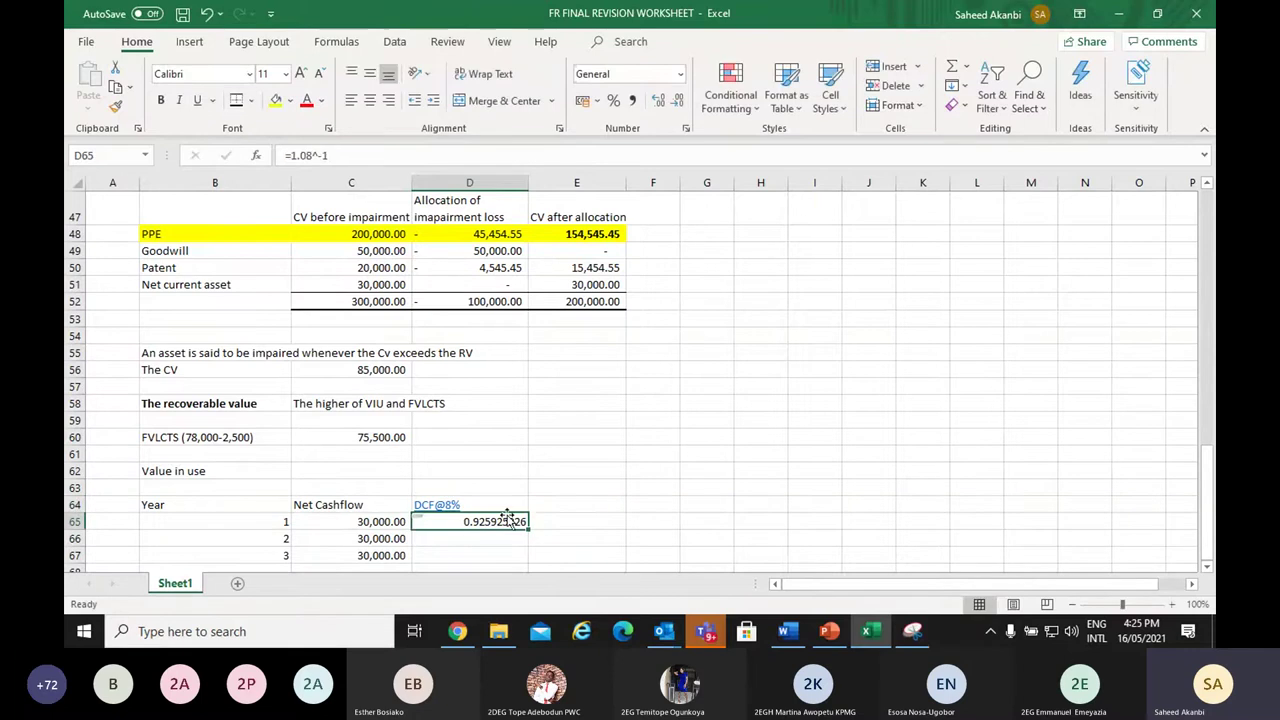
Reduce the year 1 discount factor in D65 to three decimal places
left_click(668, 100)
left_click(668, 100)
left_click(668, 100)
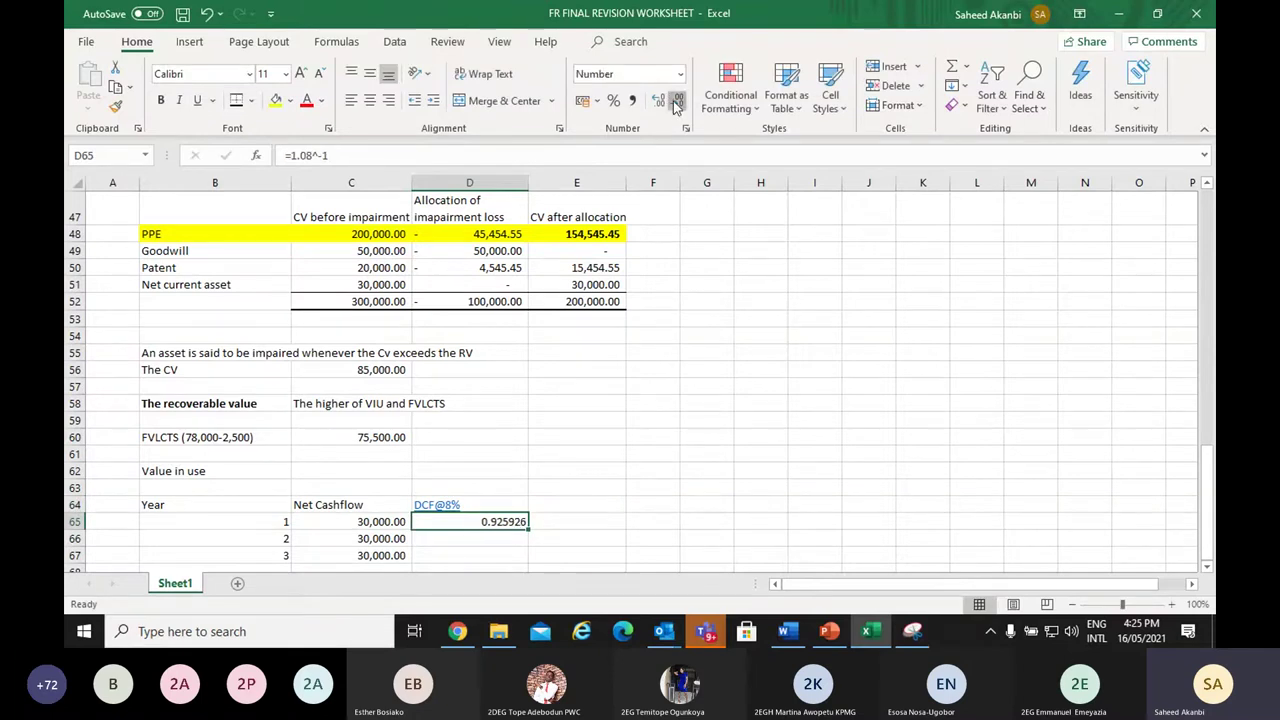
left_click(668, 100)
left_click(668, 100)
left_click(668, 100)
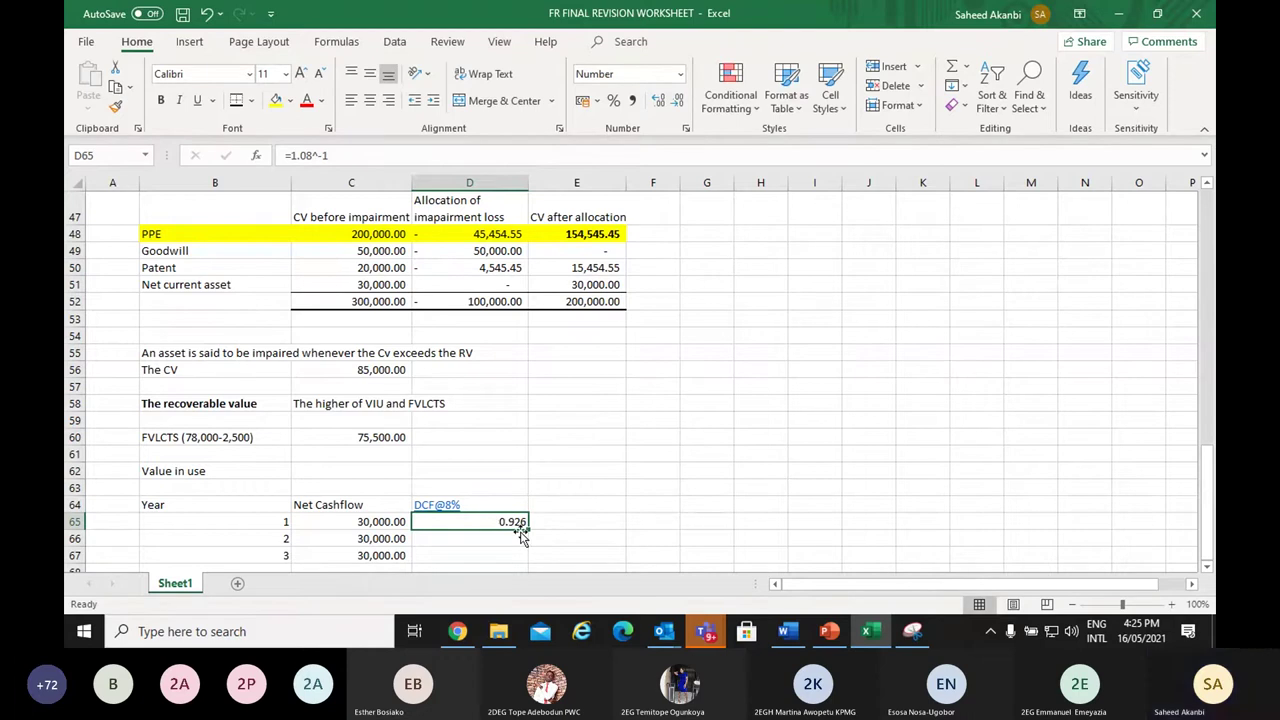
Copy the discount factor from D65 to D66 and D67, changing the formulas to =1.08^-2 for year 2 and =1.08^-3 for year 3
key("ctrl+c")
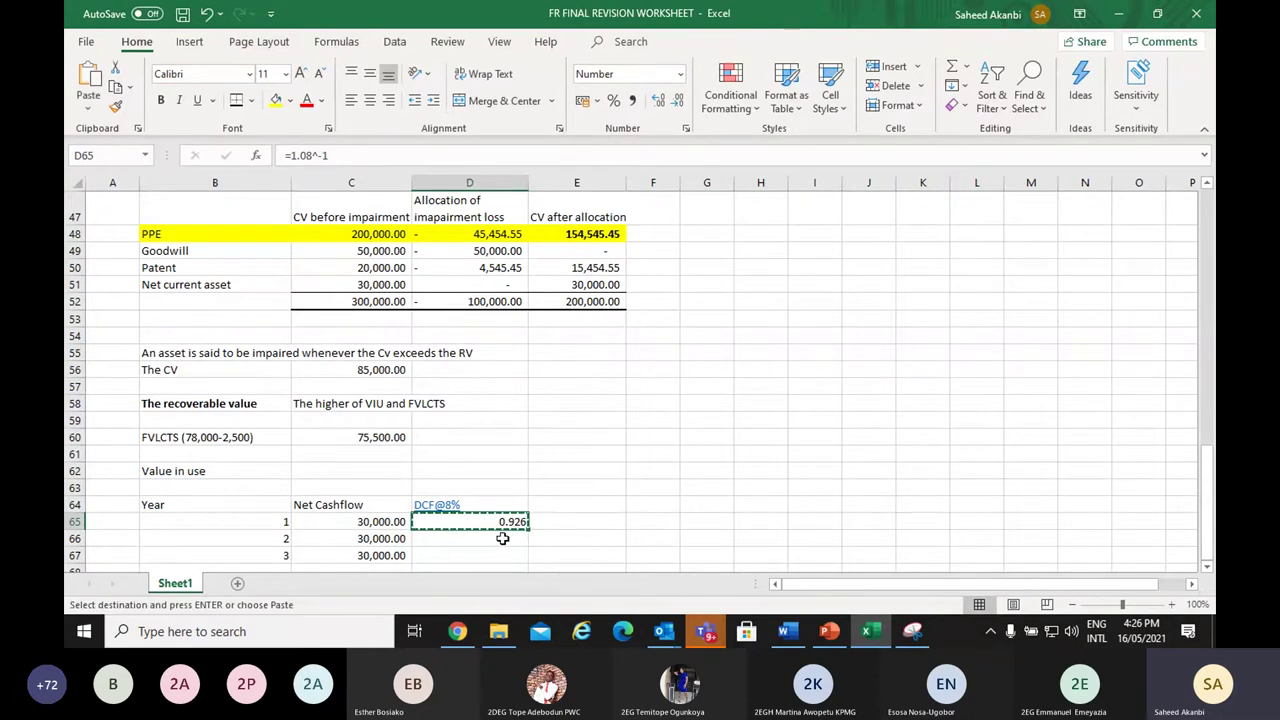
left_click_drag(500, 540, 495, 553)
key("ctrl+v")
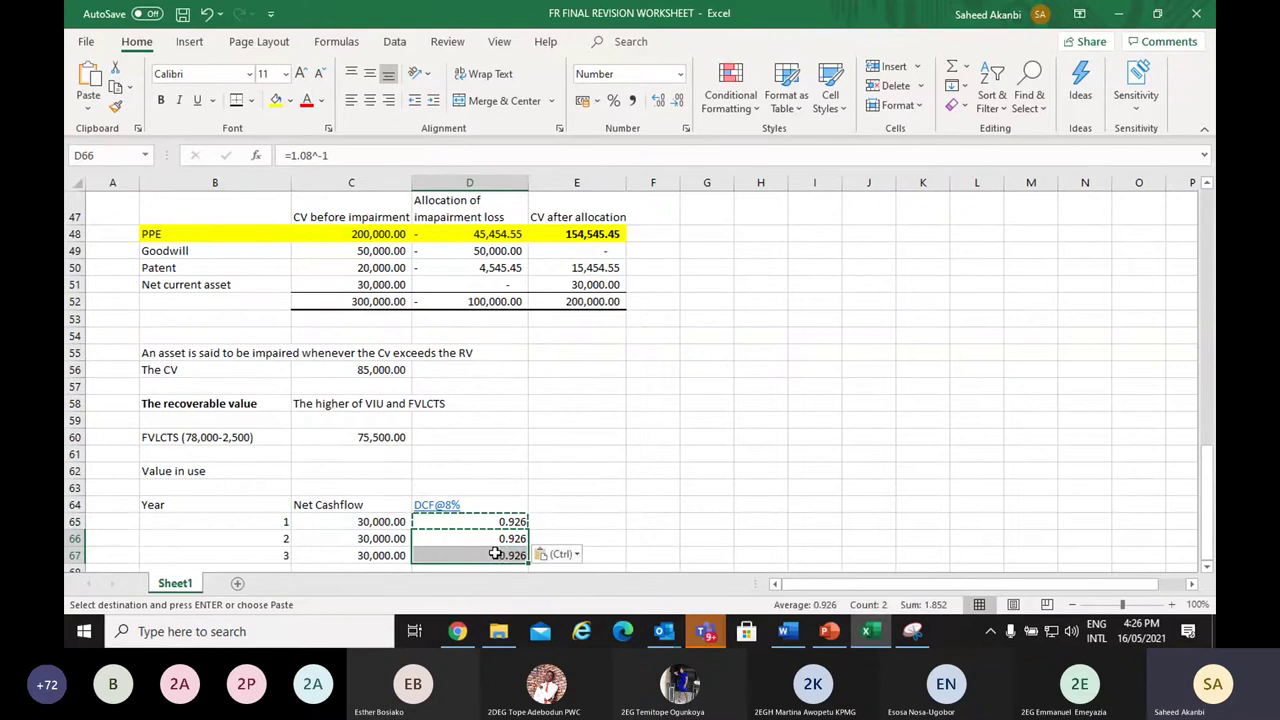
double_click(503, 537)
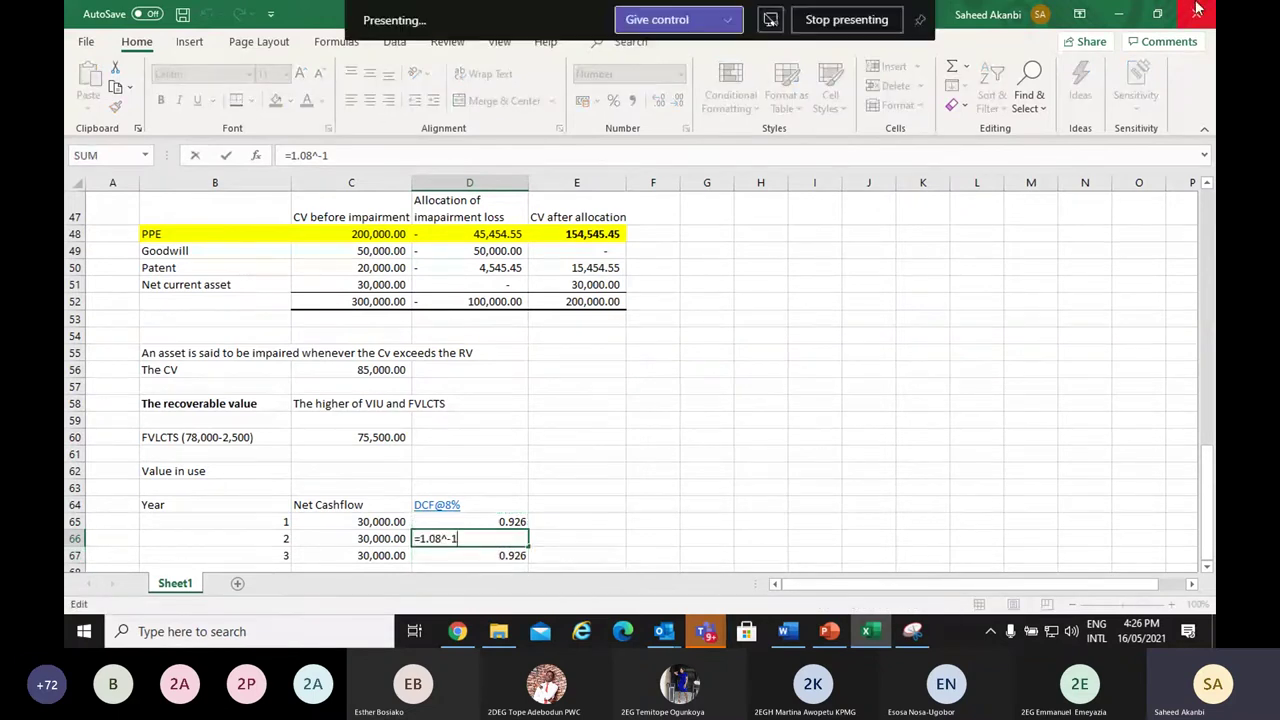
key("BackSpace")
type("2")
key("Return")
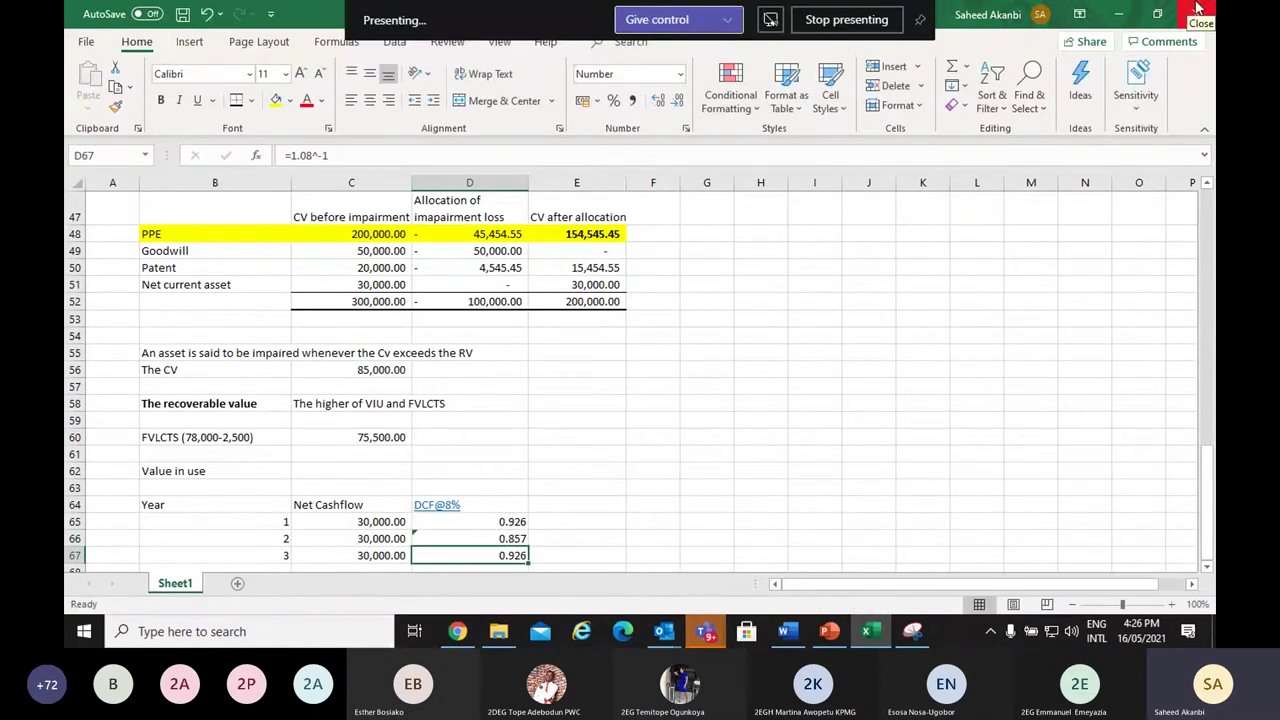
double_click(498, 556)
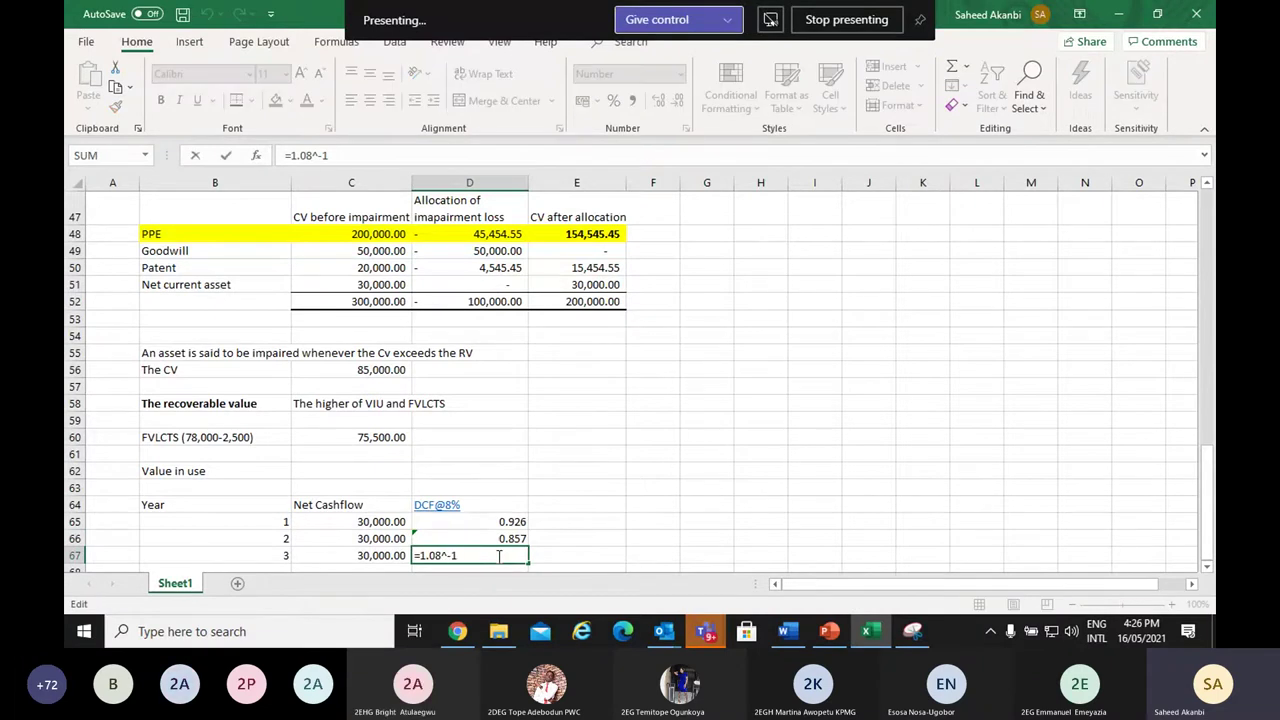
key("BackSpace")
type("3")
key("Return")
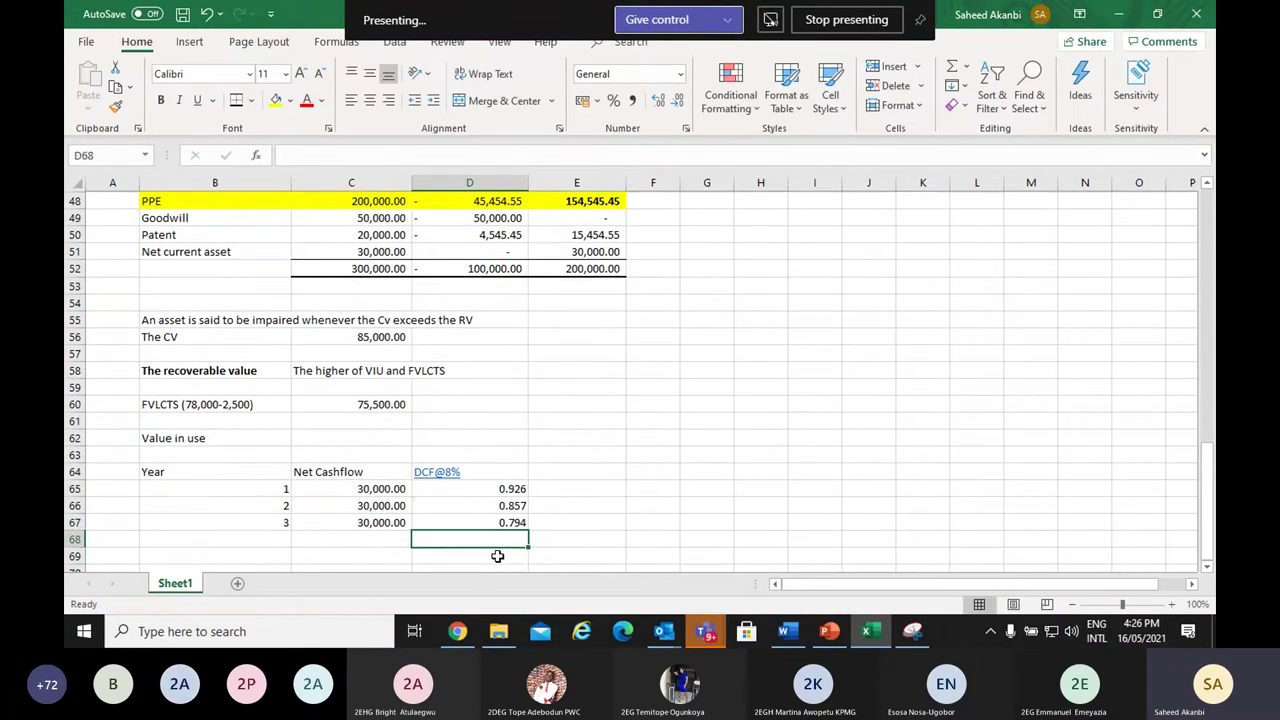
Calculate the year 1 present value in E65 with =C65*D65 and fill the formula down to E67
left_click(586, 488)
type("=")
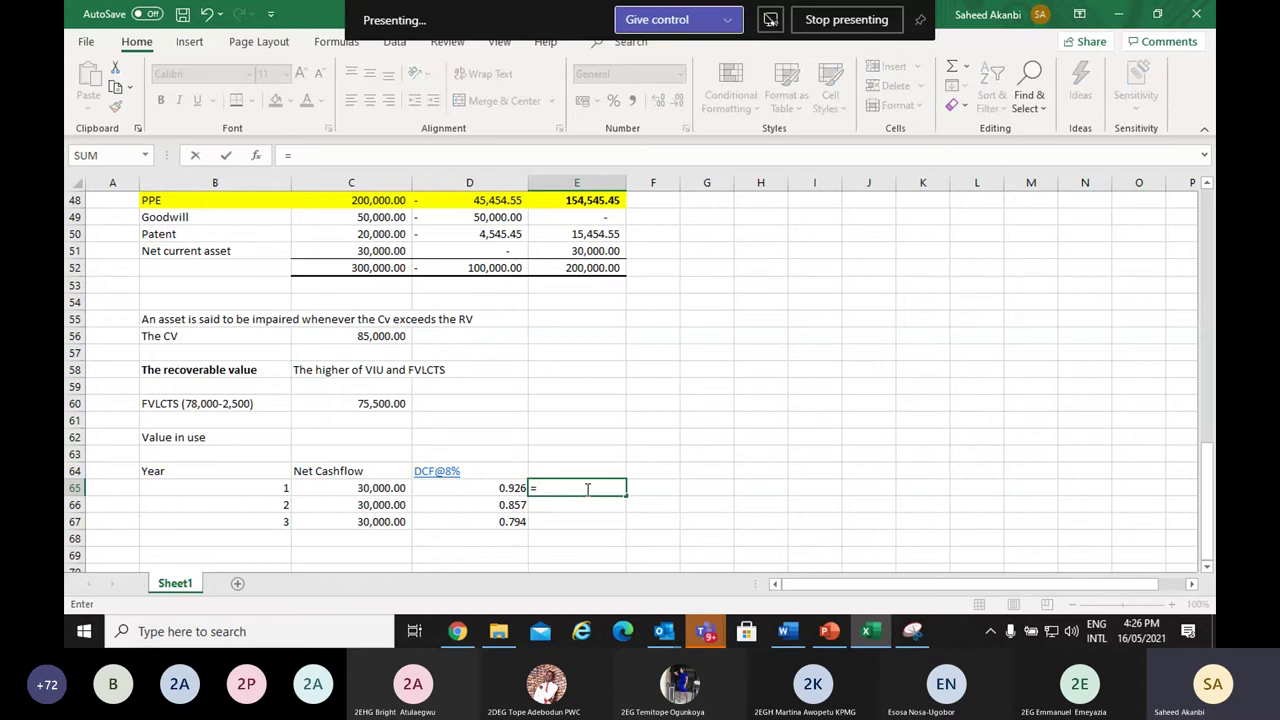
key("Left")
key("Left")
type("*")
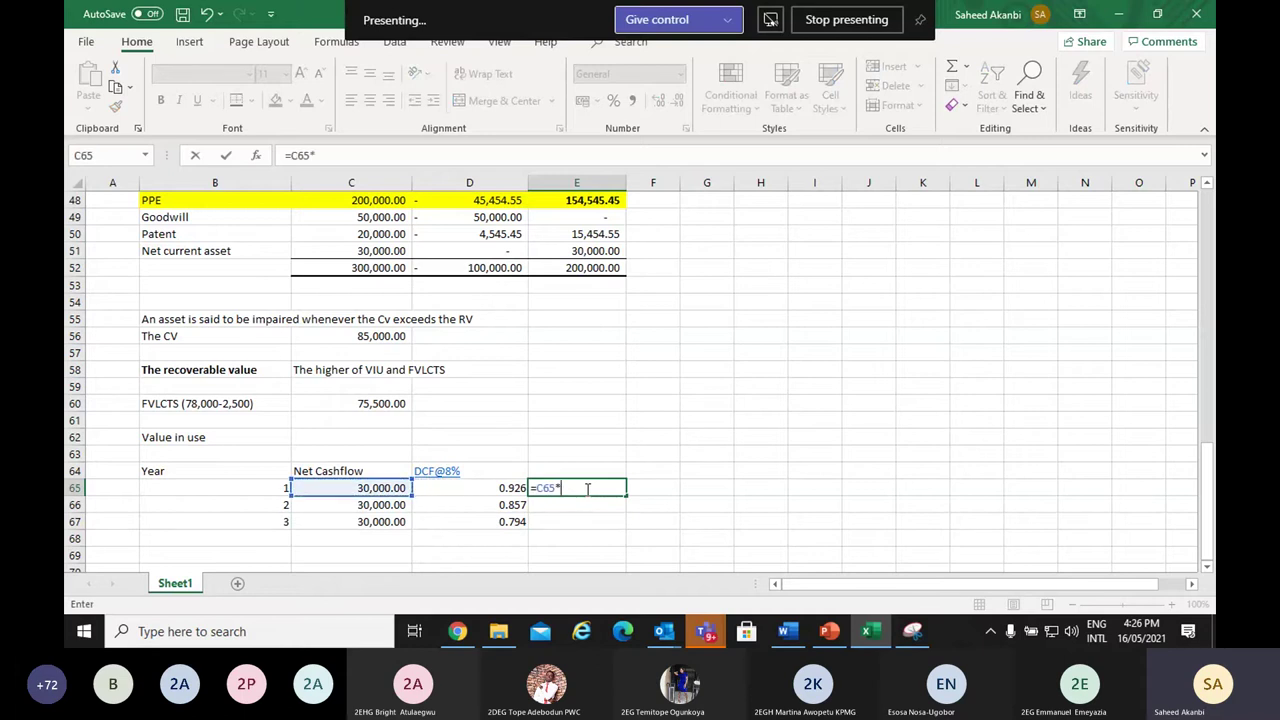
left_click(511, 488)
key("Return")
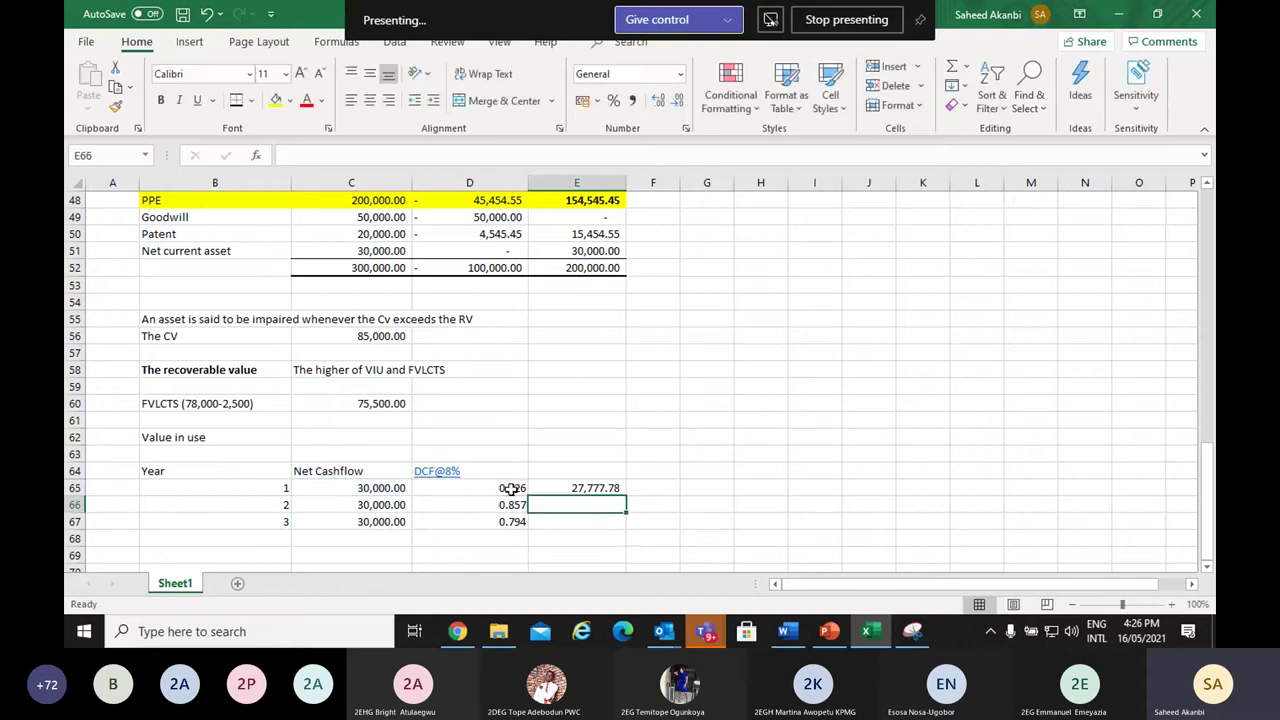
left_click(597, 488)
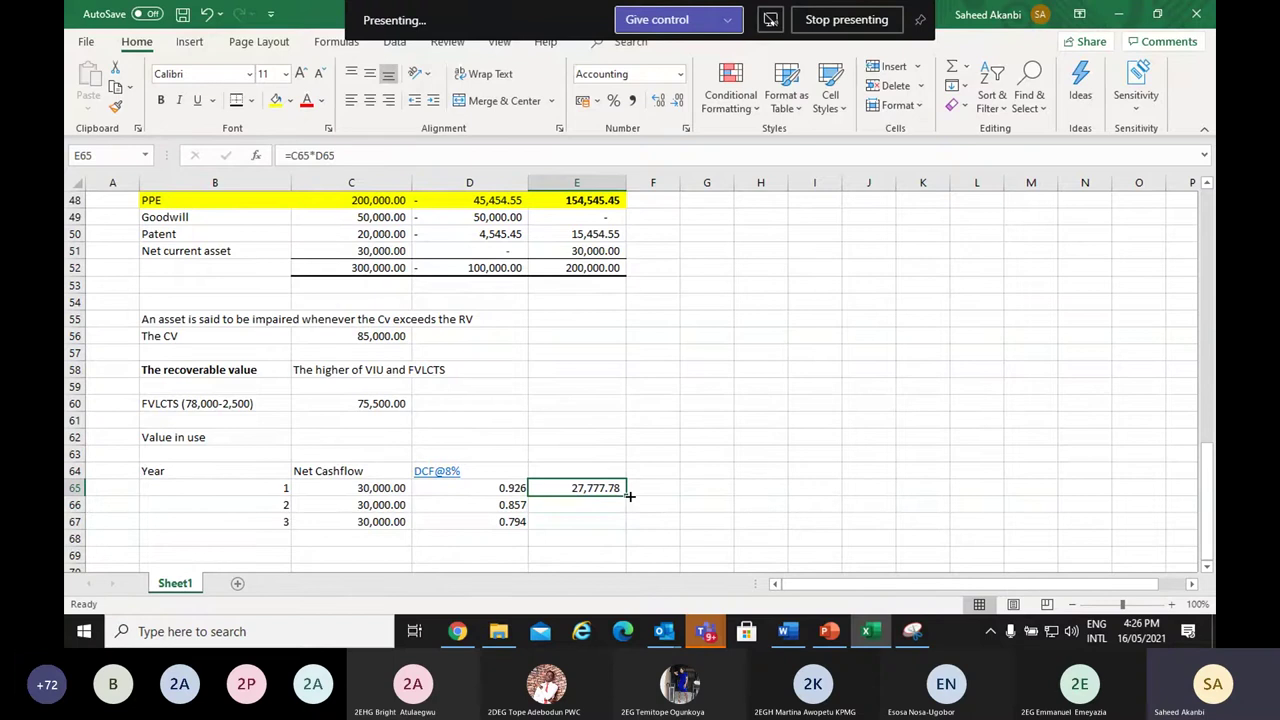
left_click_drag(629, 496, 629, 530)
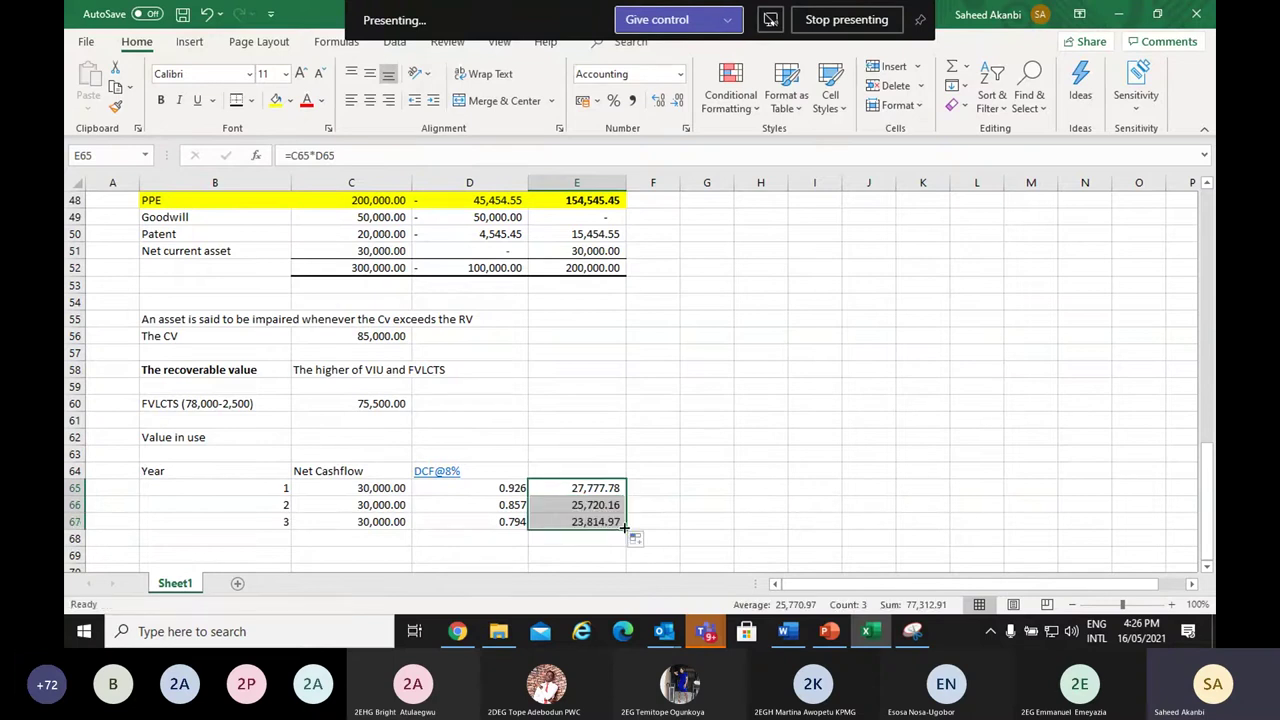
Total the three present values in cell E68 with =SUM(E65:E67)
left_click(584, 537)
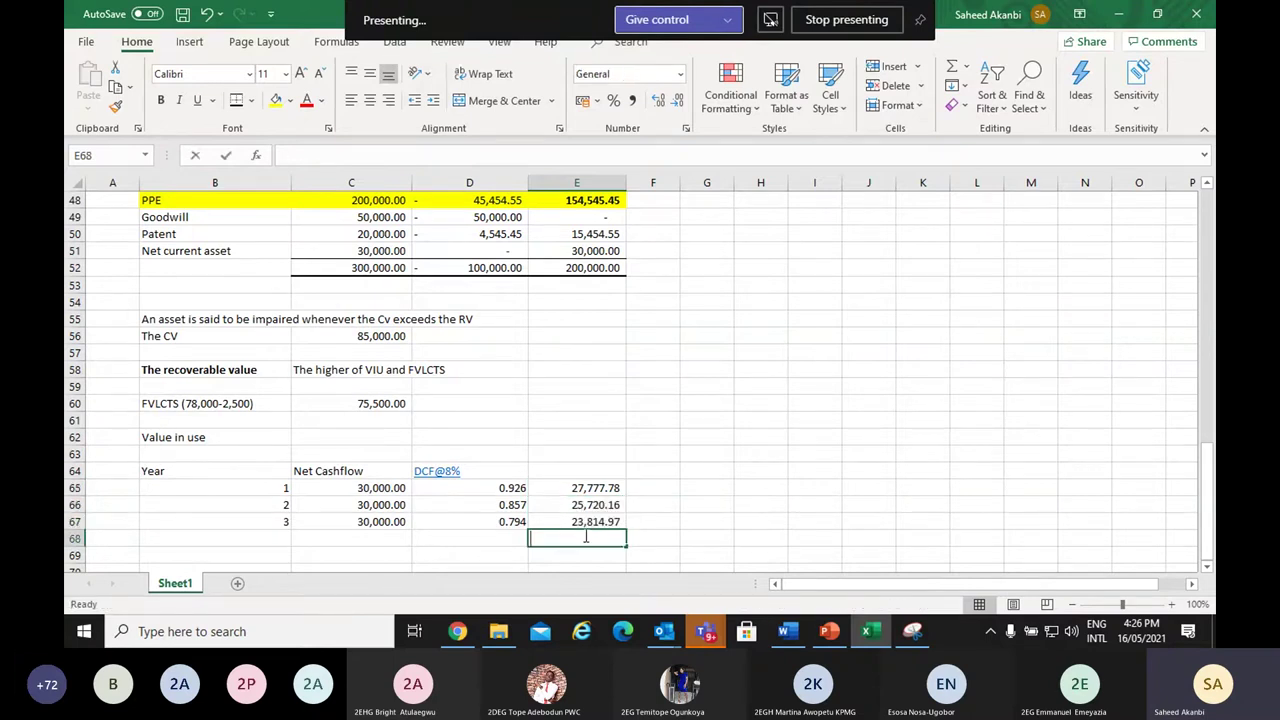
key("alt+equal")
key("alt+equal")
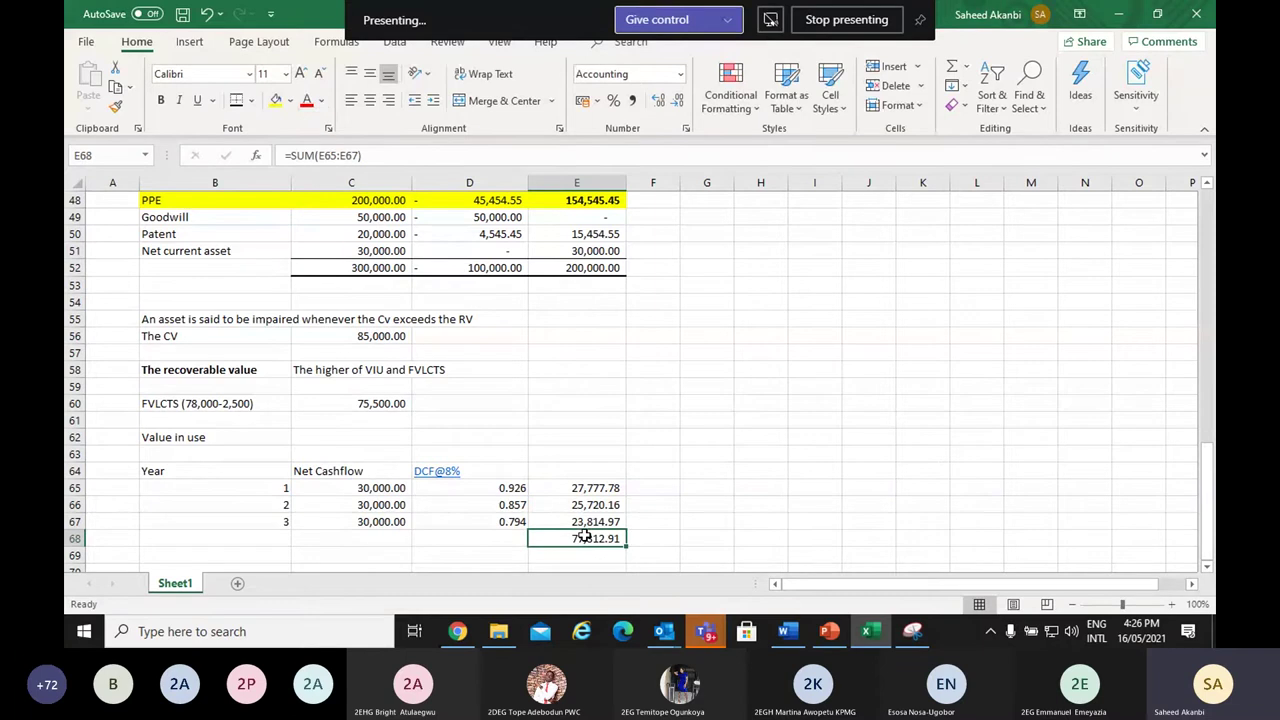
Highlight the value in use total in E68 and the FVLCTS amount in C60 with yellow fill
left_click(276, 101)
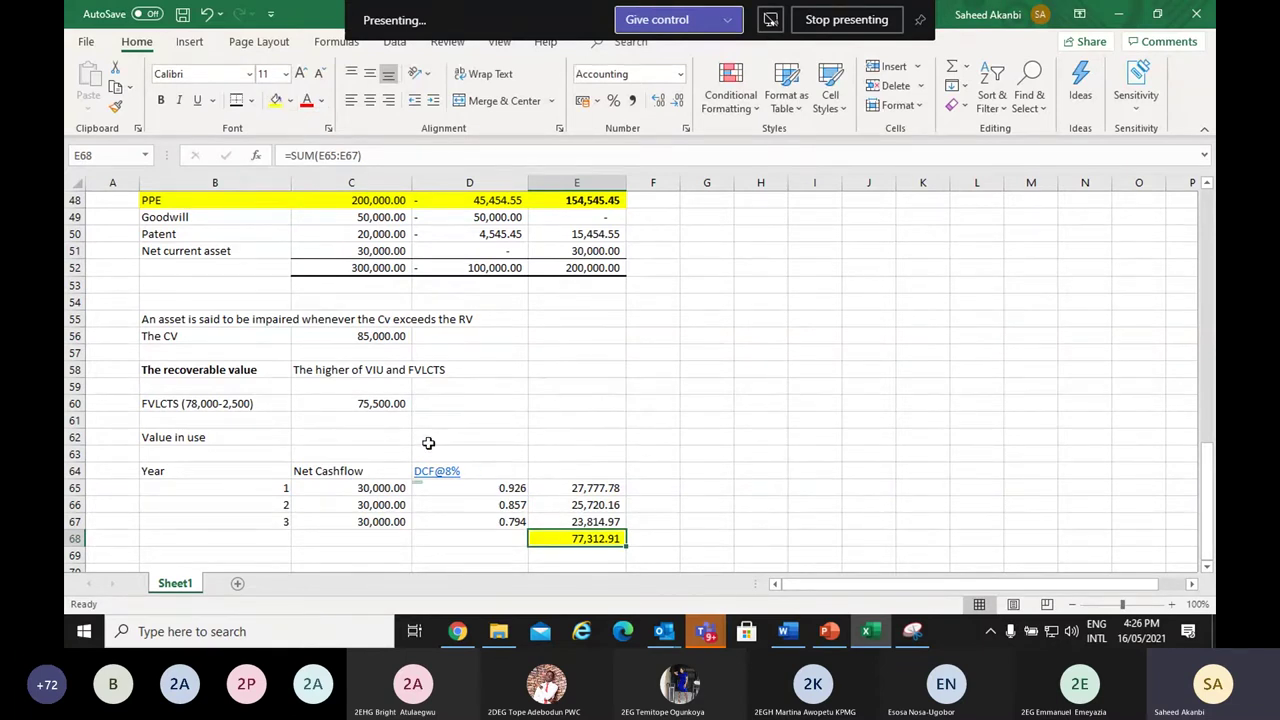
left_click(381, 410)
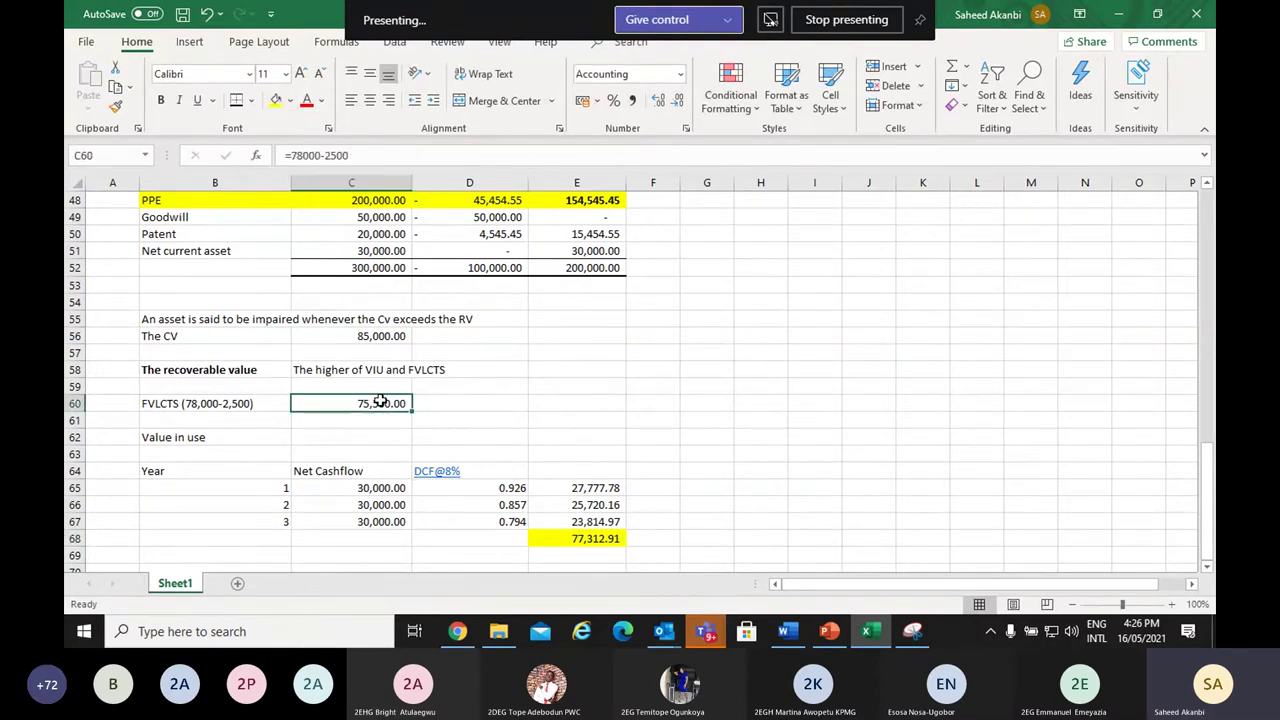
left_click(278, 103)
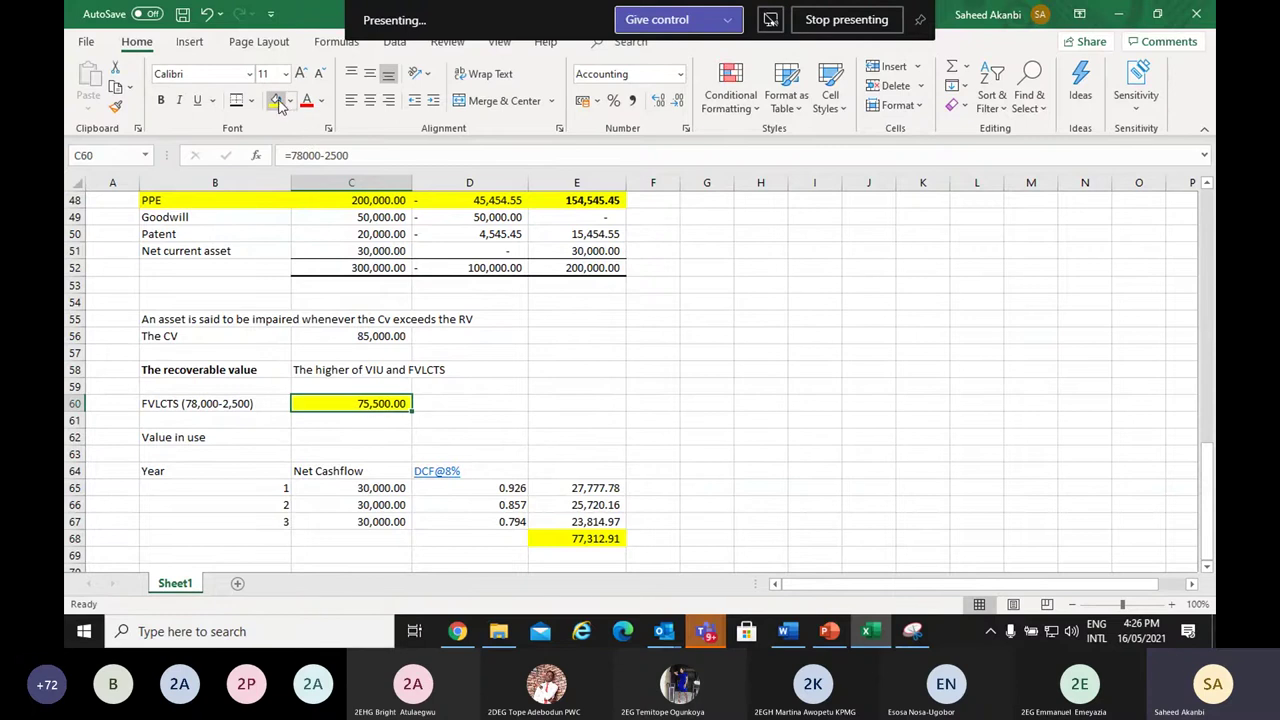
Enter the conclusion "Therefore, recoverable value is $77,313" in cell B69
left_click(200, 551)
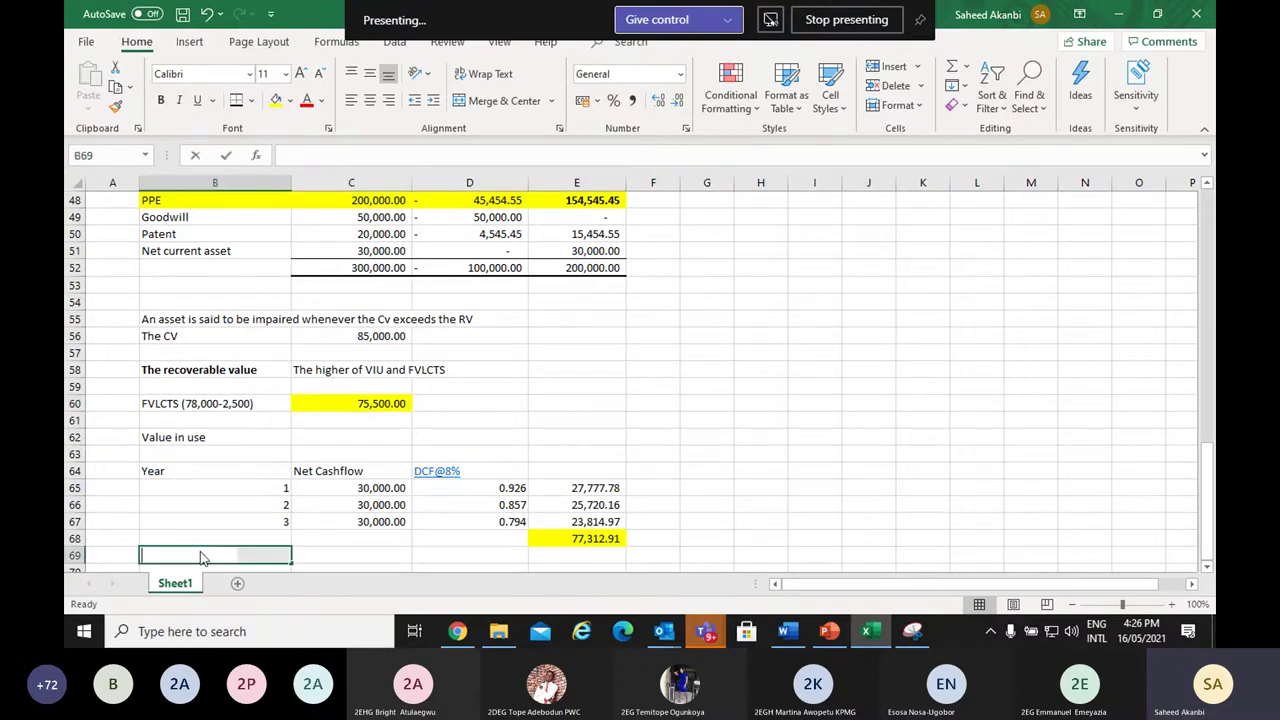
type("Therefore")
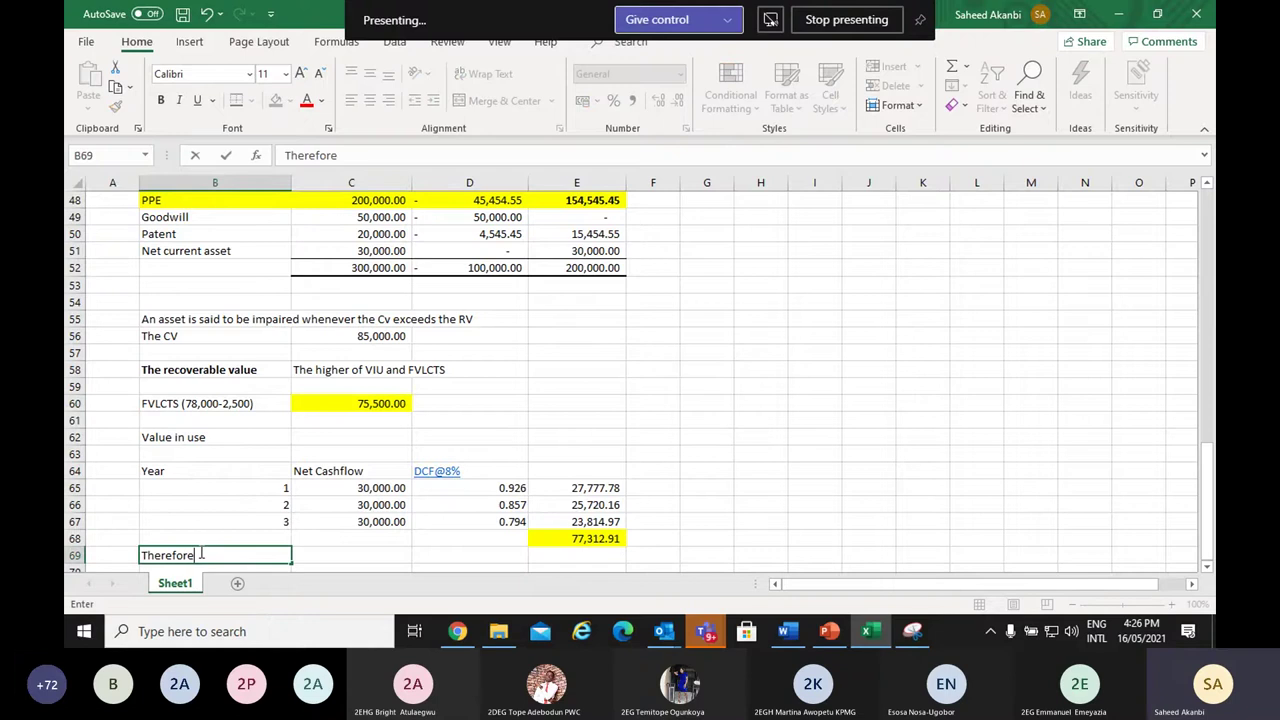
type(", recoverable")
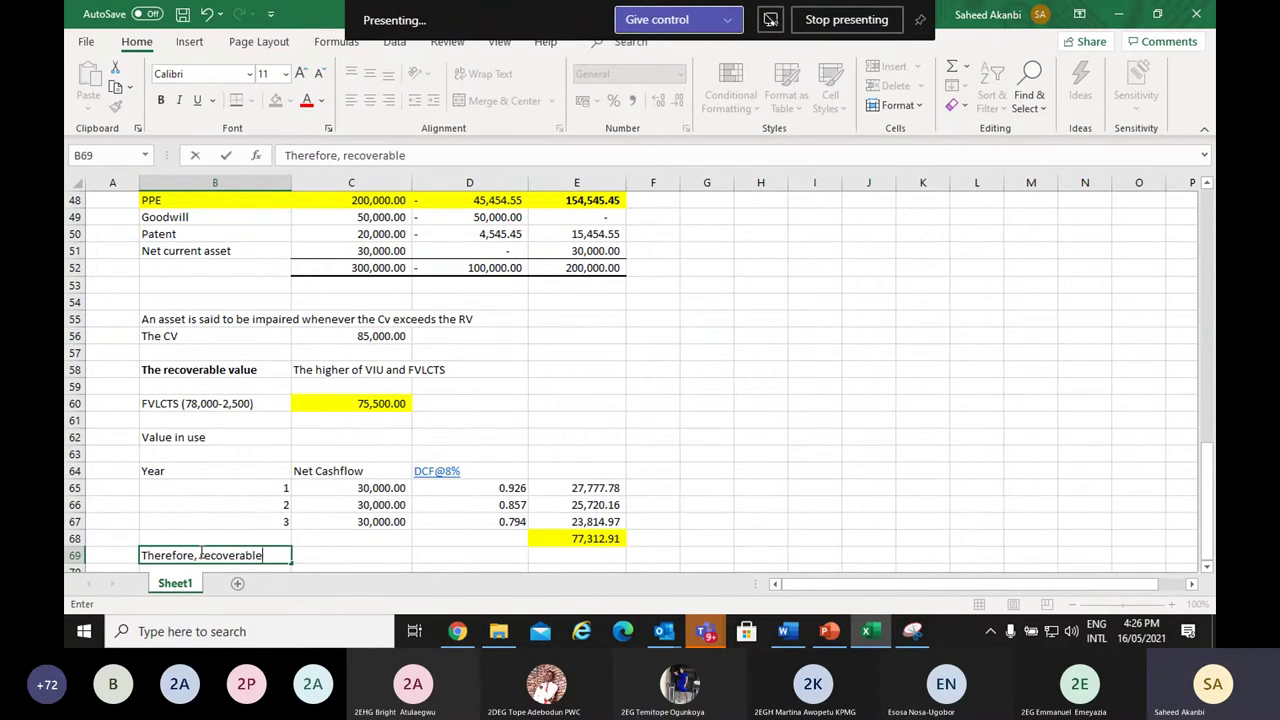
type(" valu")
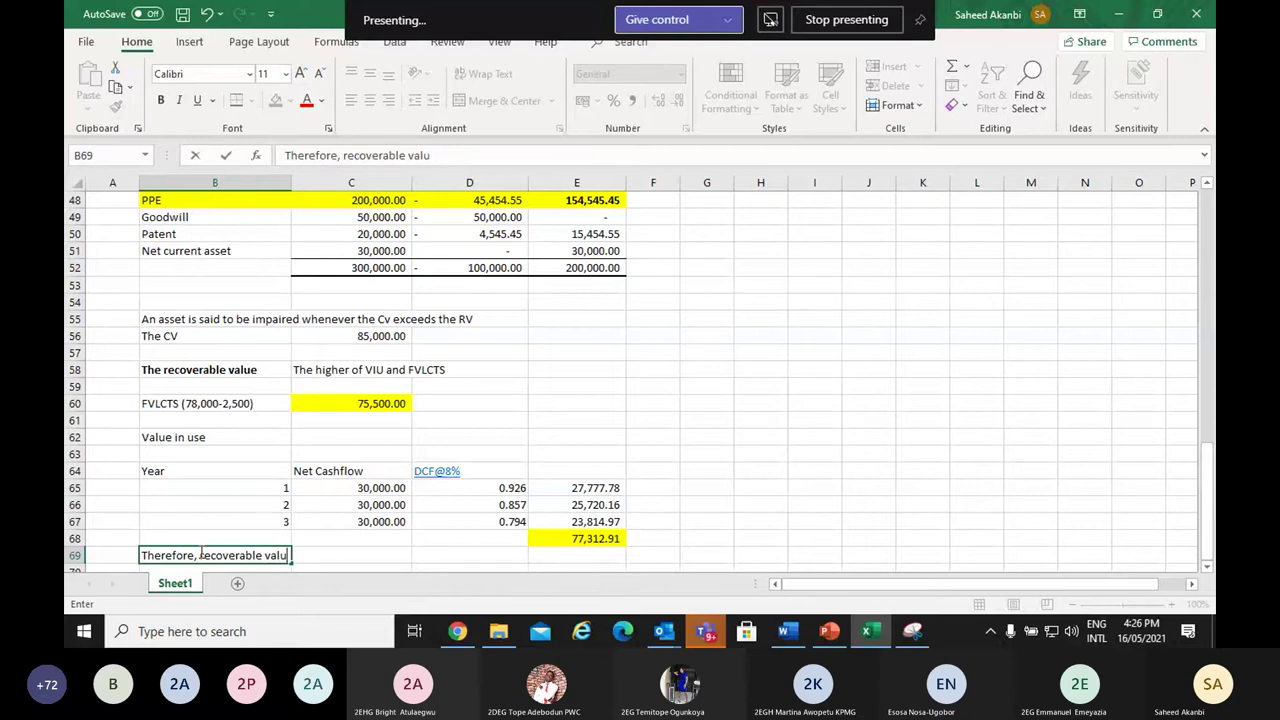
type("e is ")
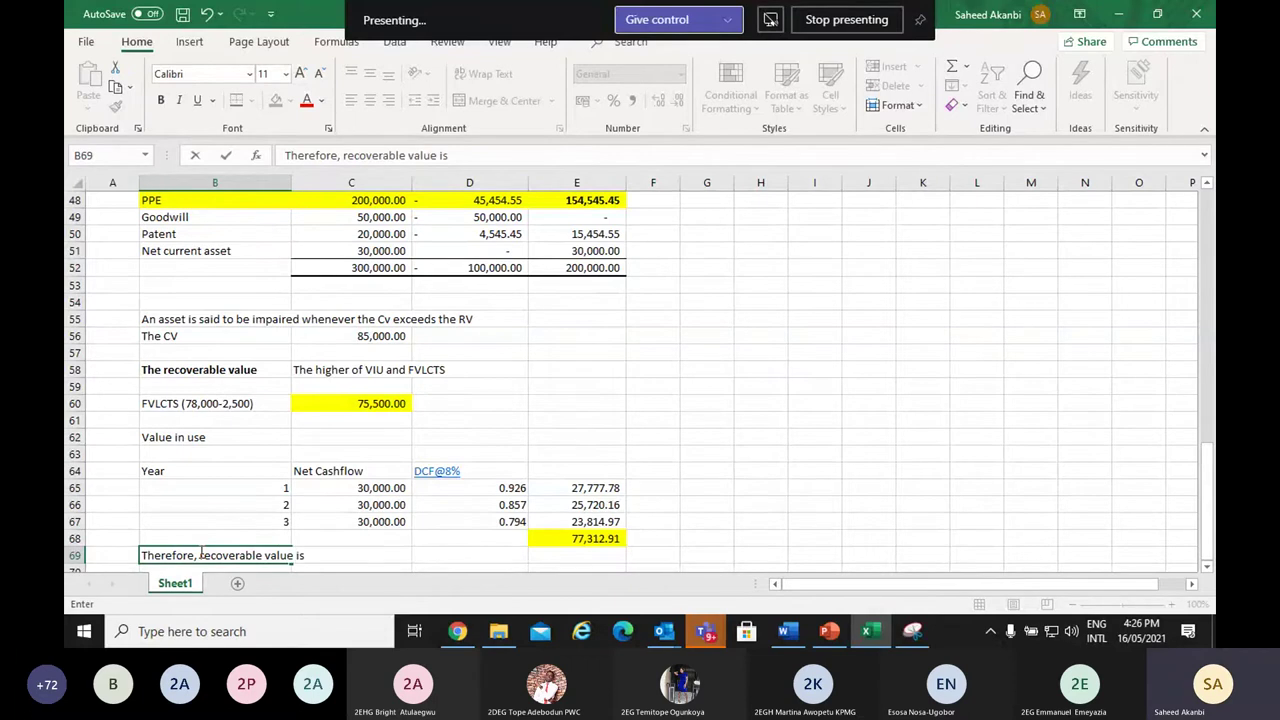
type("$77,312")
key("BackSpace")
type("3")
key("Return")
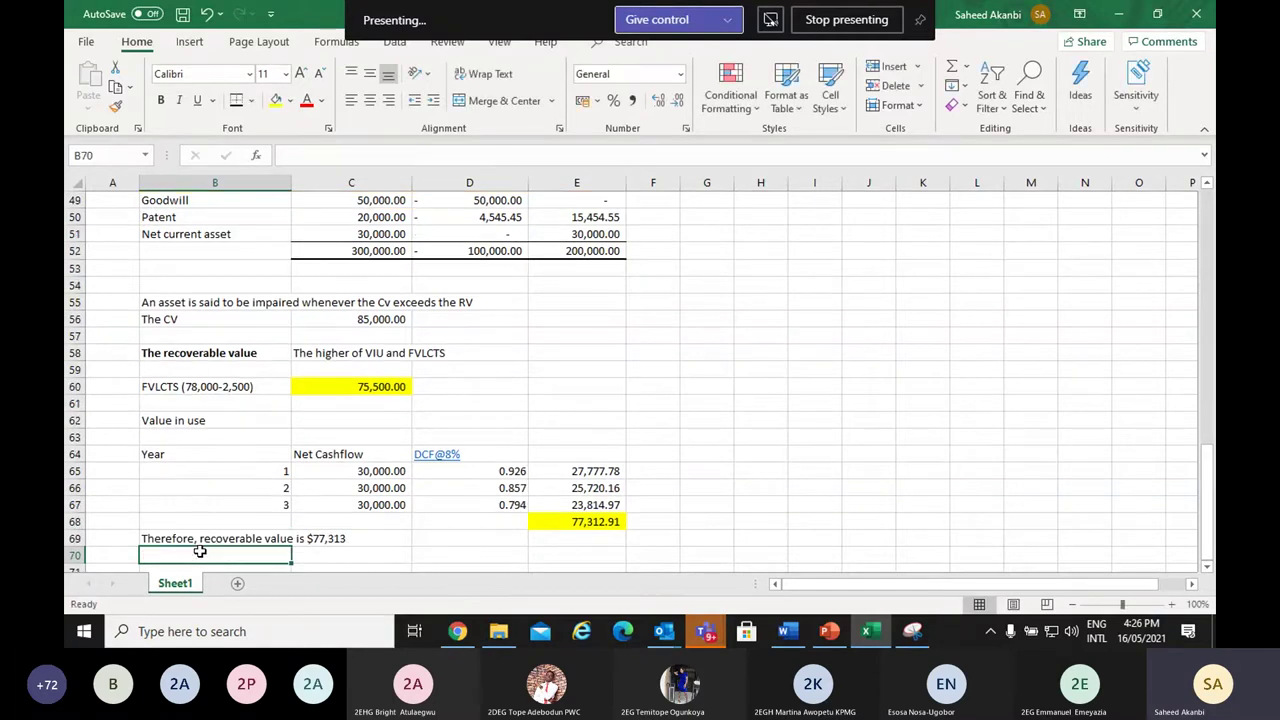
Enter the heading "Imapirment loss" in cell B71, one blank row below the recoverable value conclusion
key("Return")
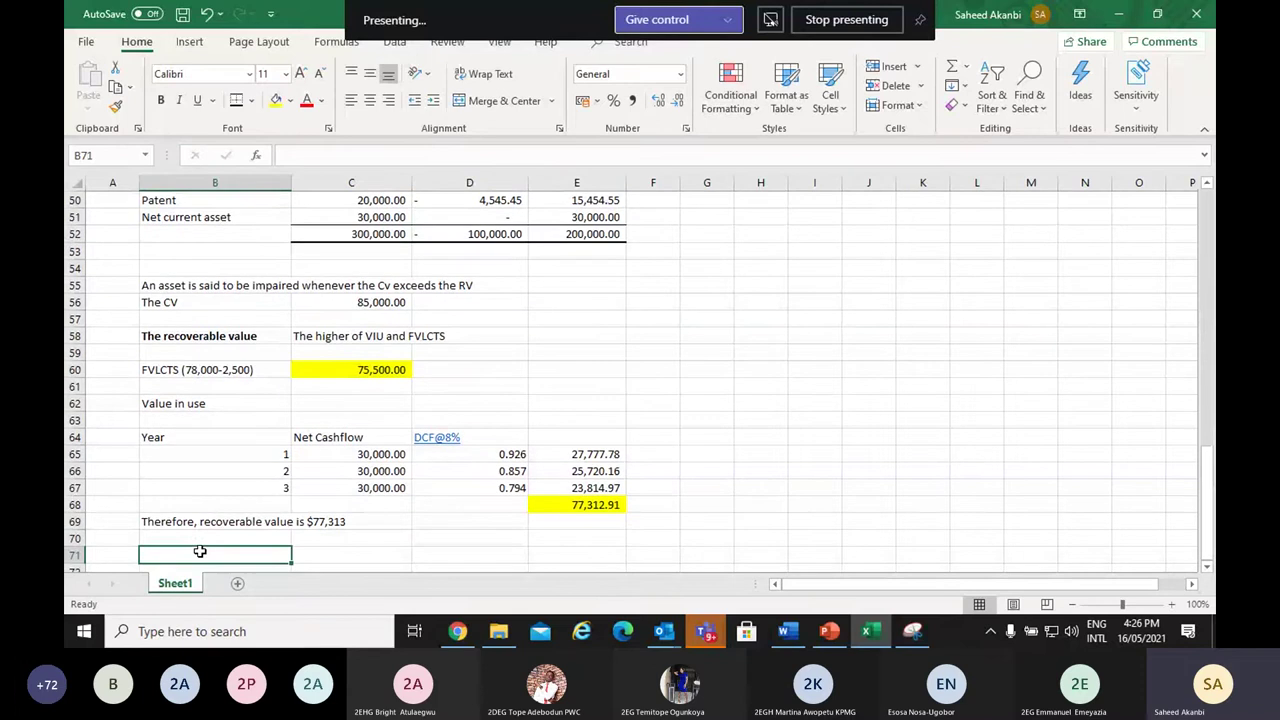
type("Imapirmen")
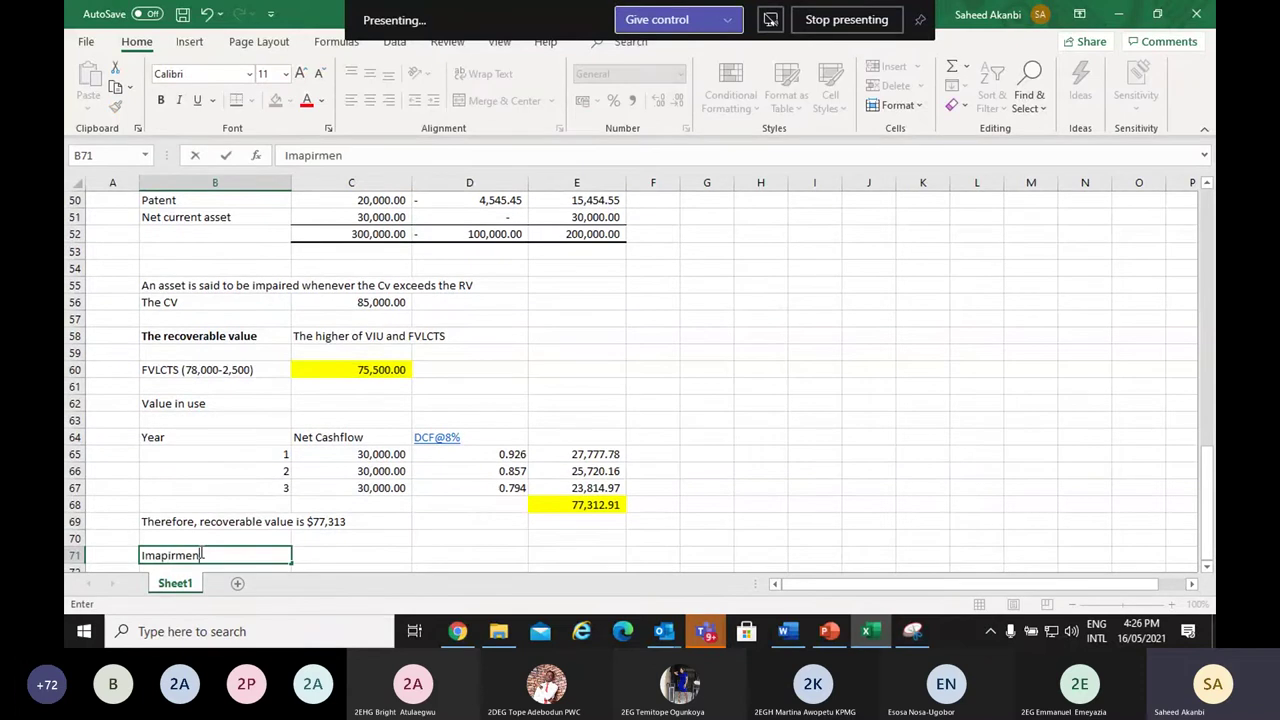
type("t loss")
key("Return")
Label B72 "CV" and link C72 to the carrying value with =C56
type("CV")
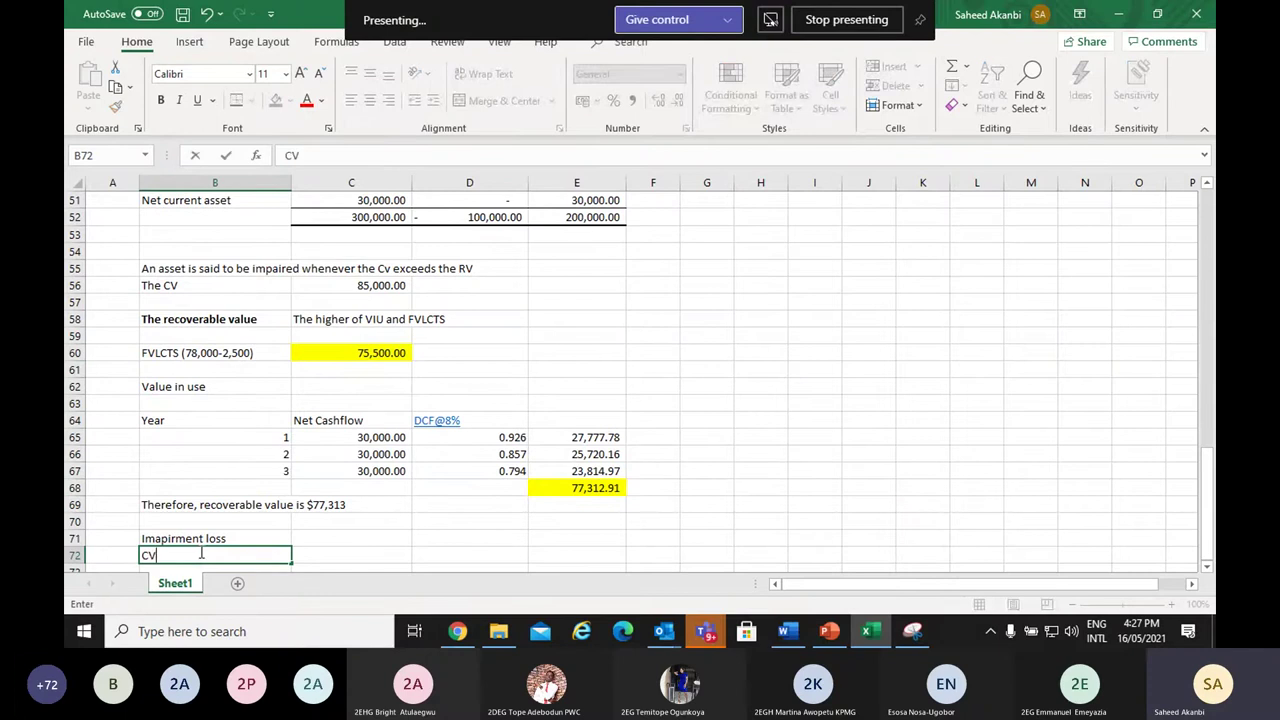
key("Tab")
key("Tab")
key("Left")
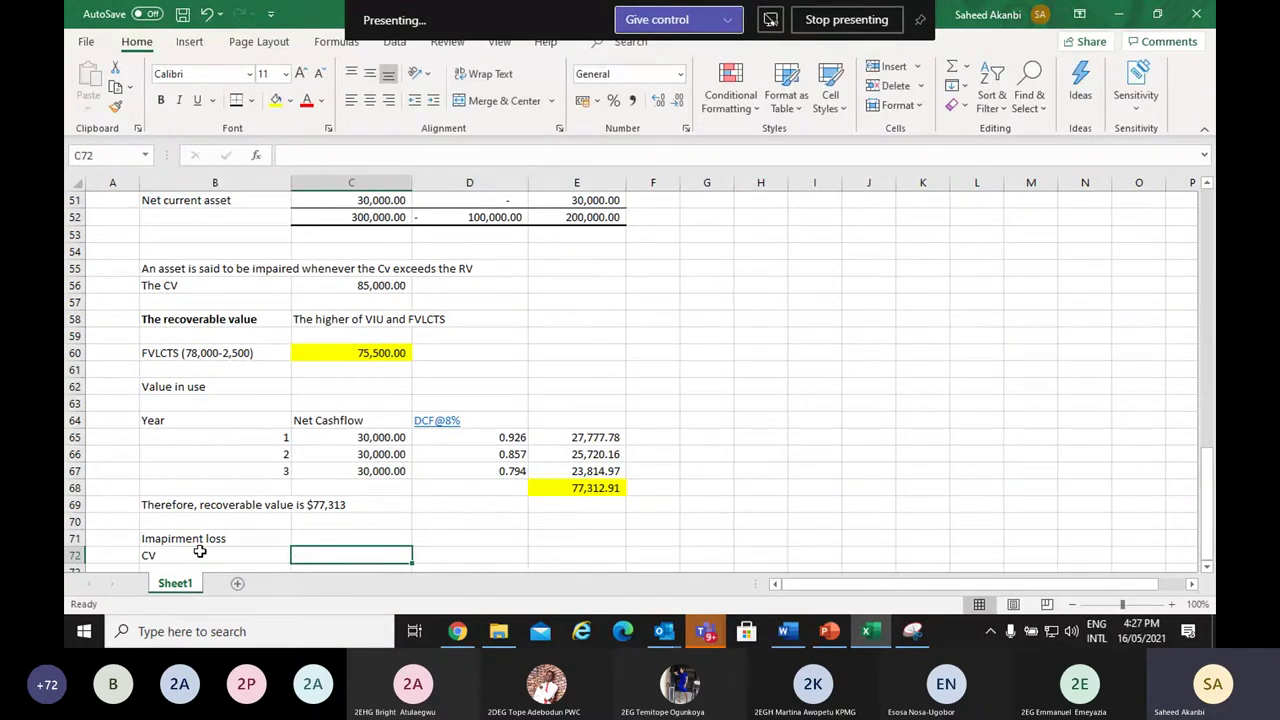
type("=")
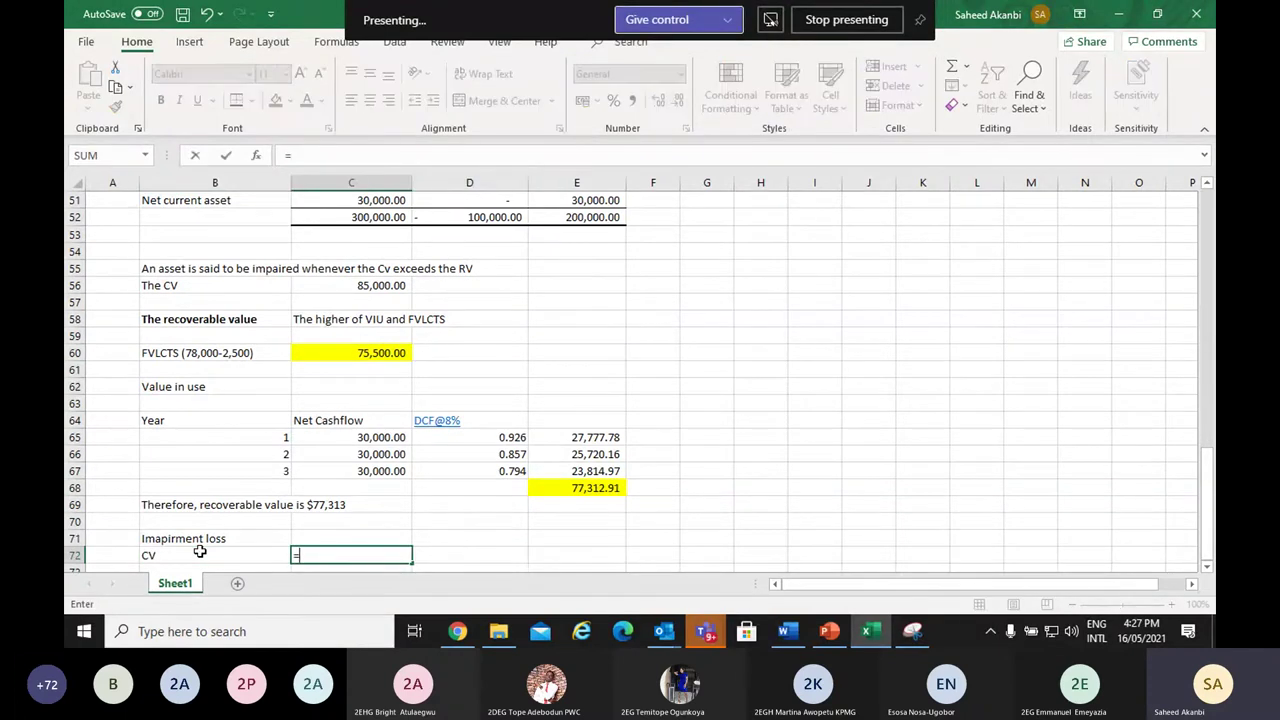
left_click(380, 285)
key("Return")
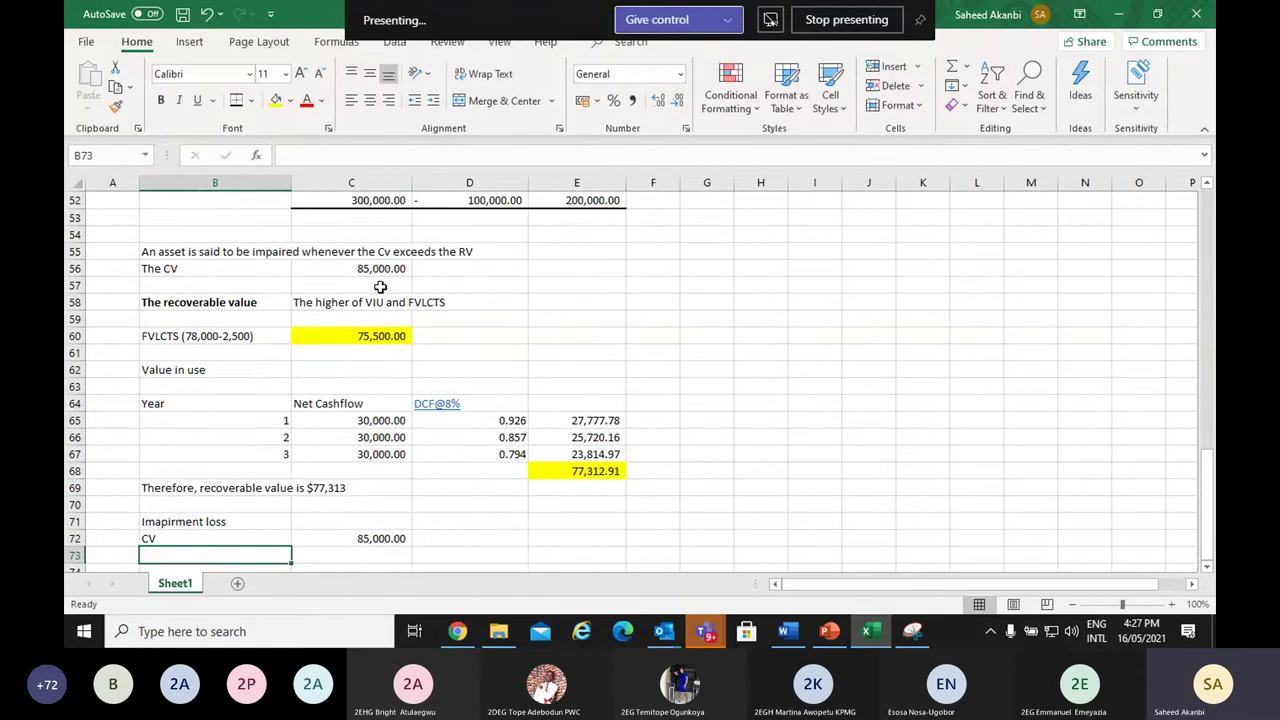
Label B73 "Recoverable value" and link C73 to the value in use total with =E68
type("Recov")
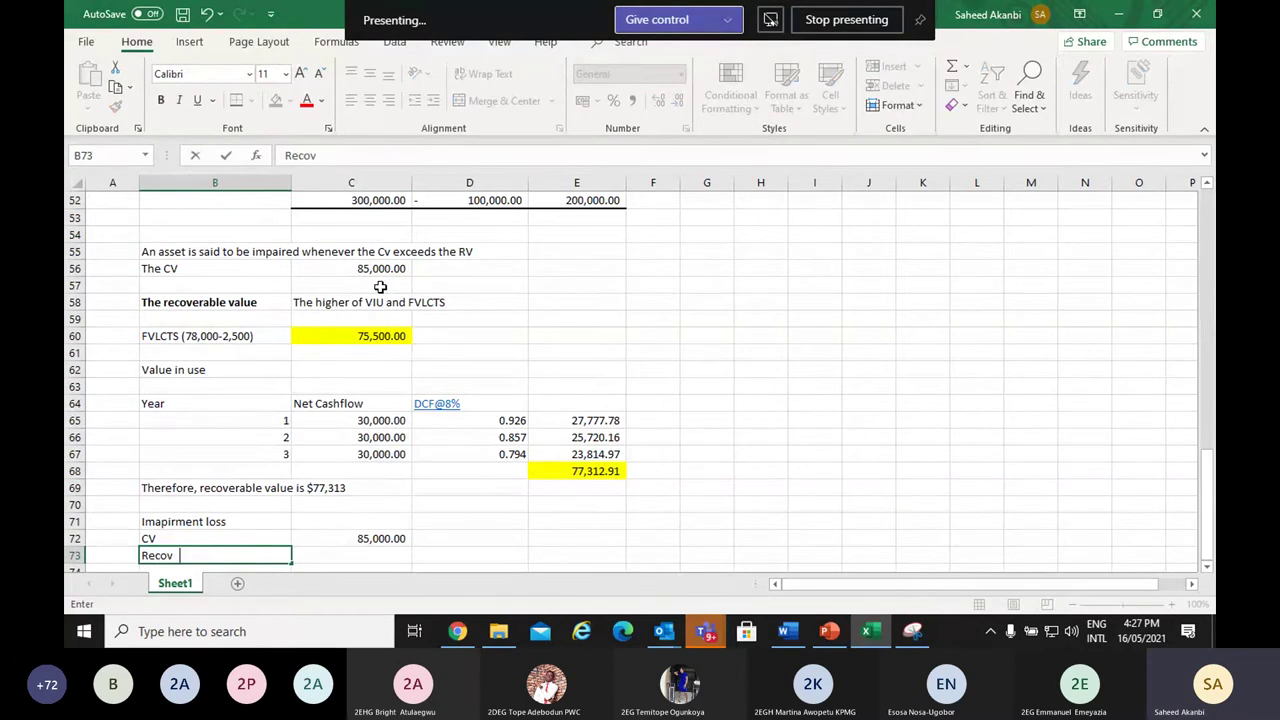
type("erable valu")
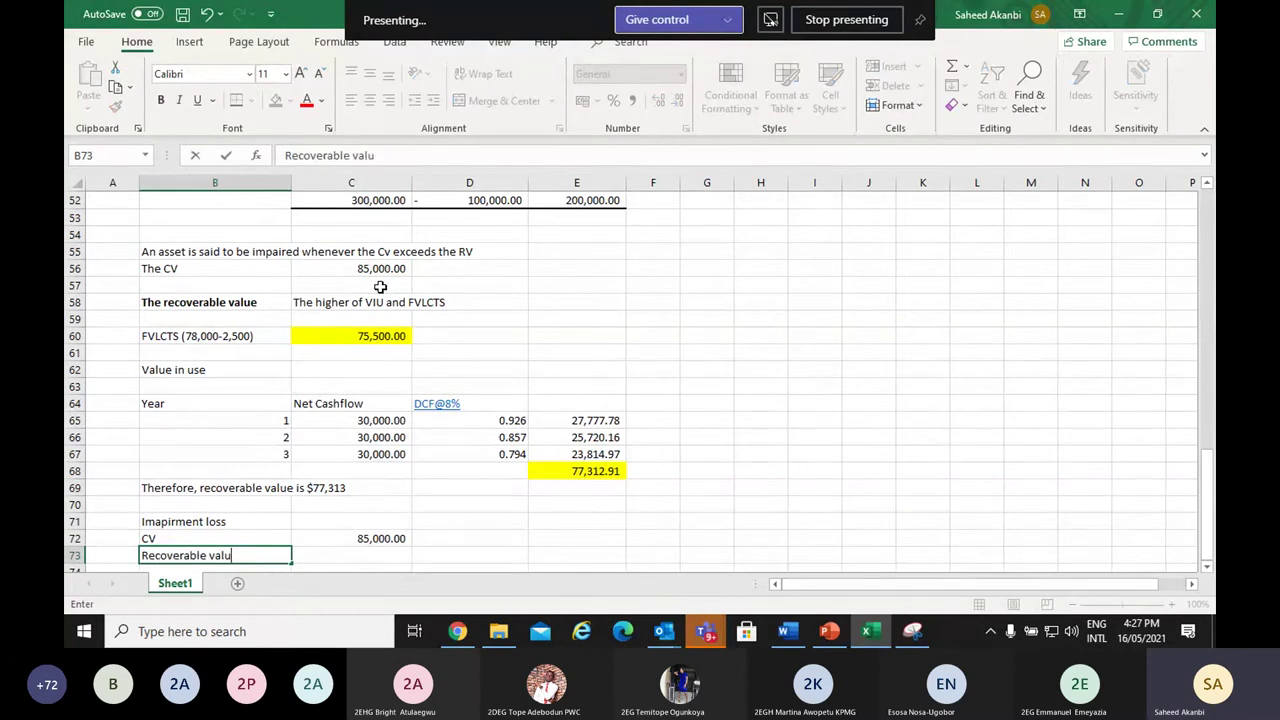
type("e")
key("Tab")
type("=")
key("Up")
key("Up")
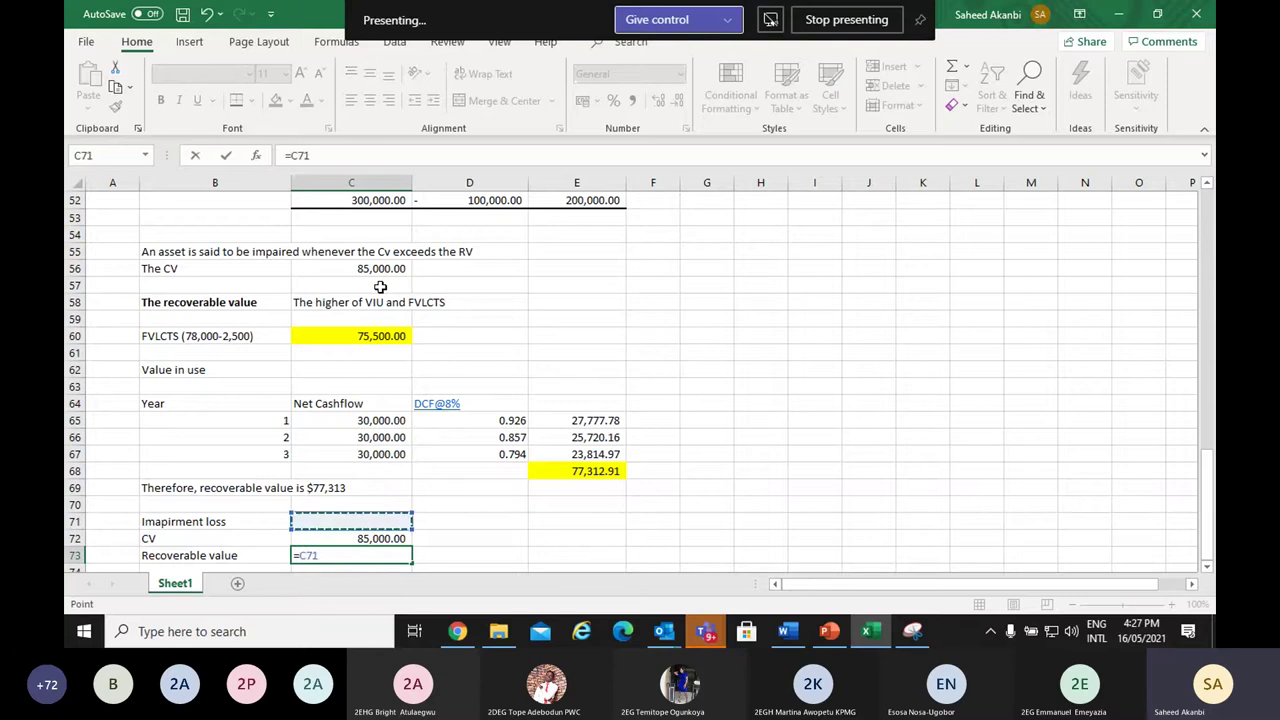
key("Up")
key("Up")
key("Right")
key("Right")
key("Up")
key("Return")
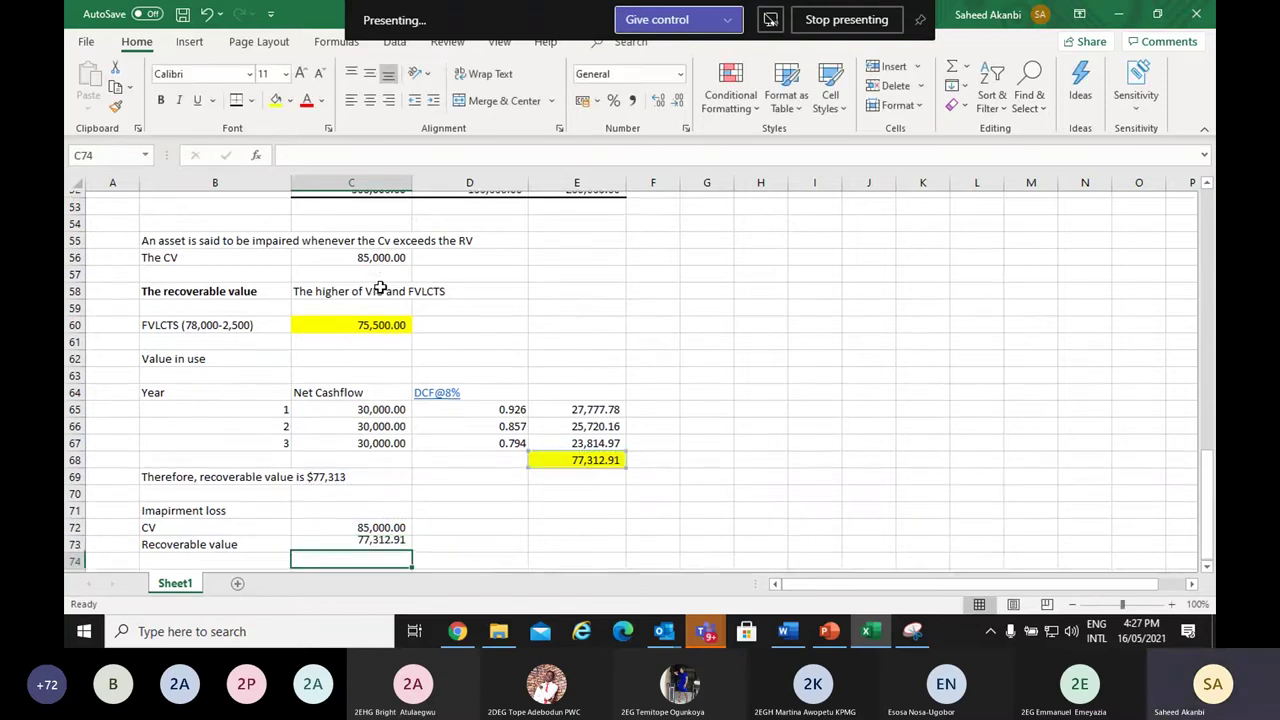
Calculate the impairment loss in C74 with =C72-C73
type("=")
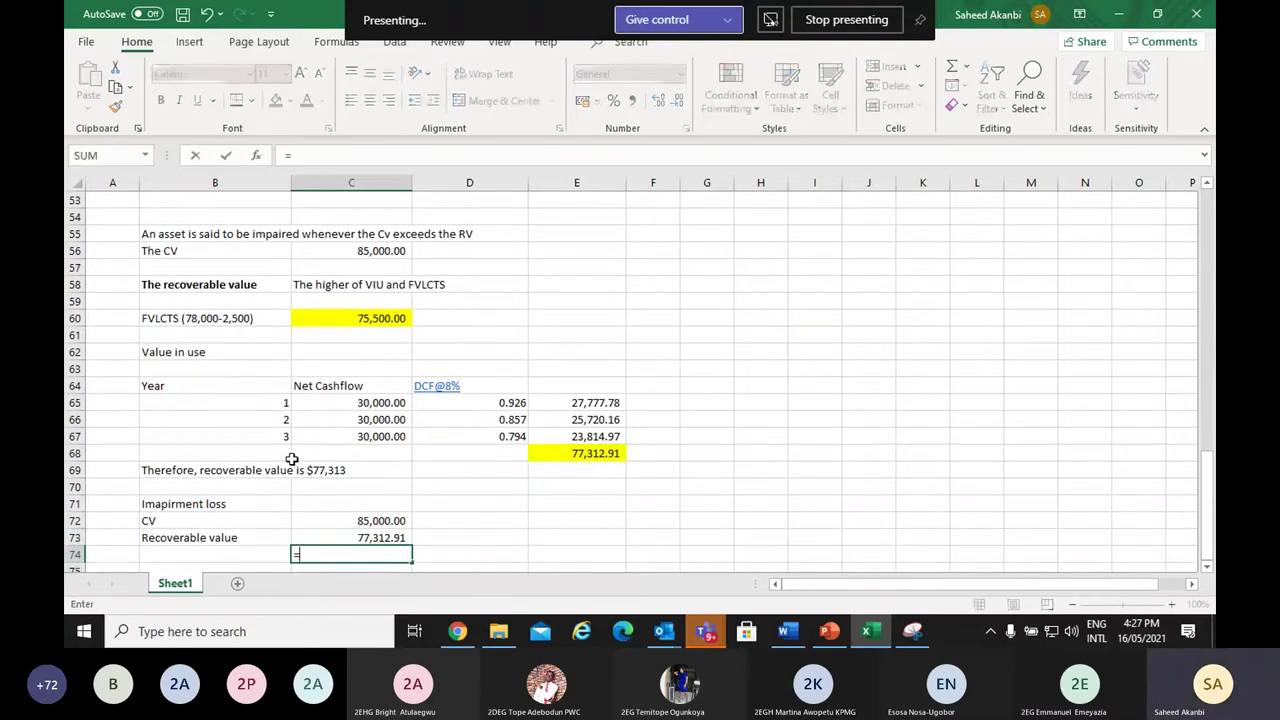
key("Up")
key("Up")
type("-")
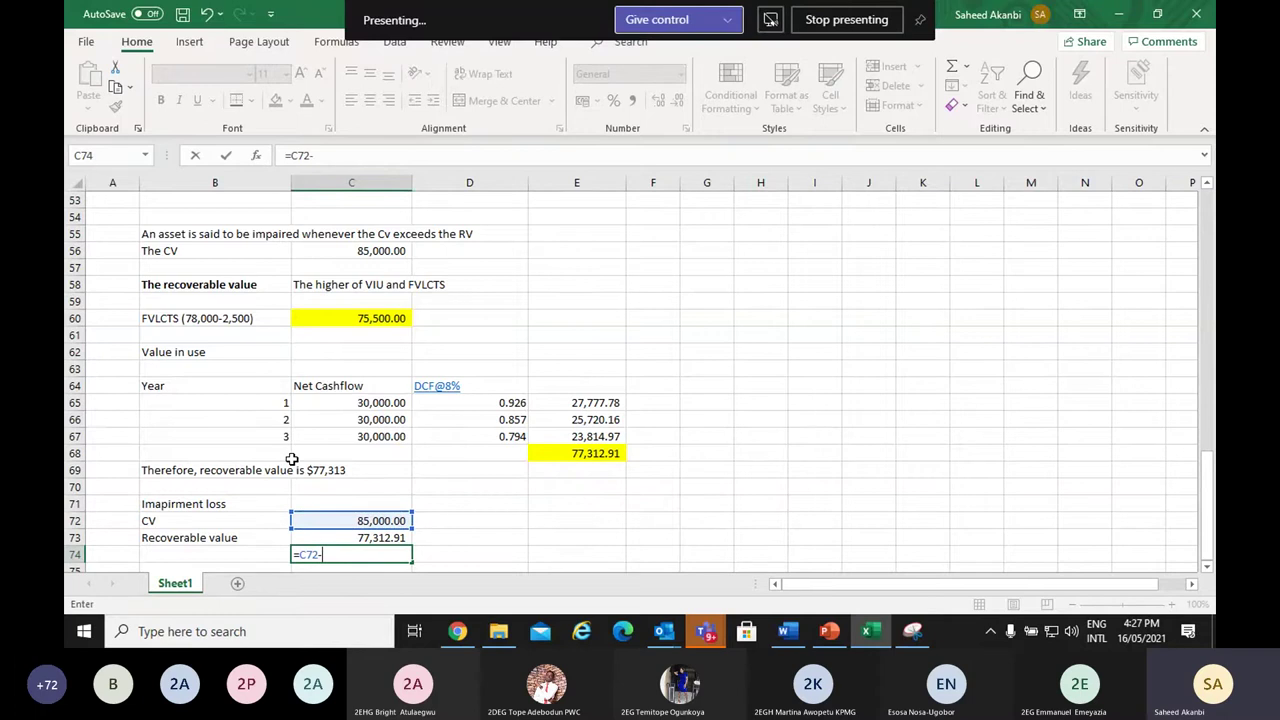
key("Up")
key("Return")
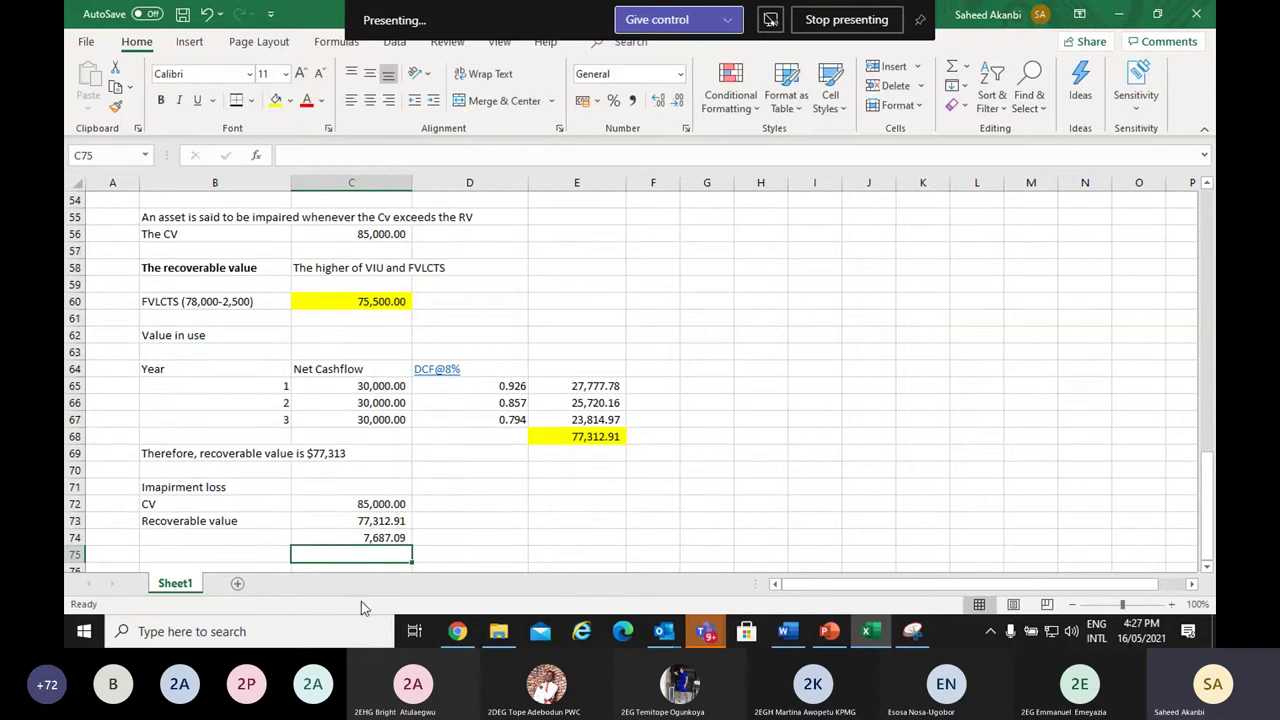
Format the impairment loss in C74 with no decimal places, yellow fill and bold text
left_click(384, 538)
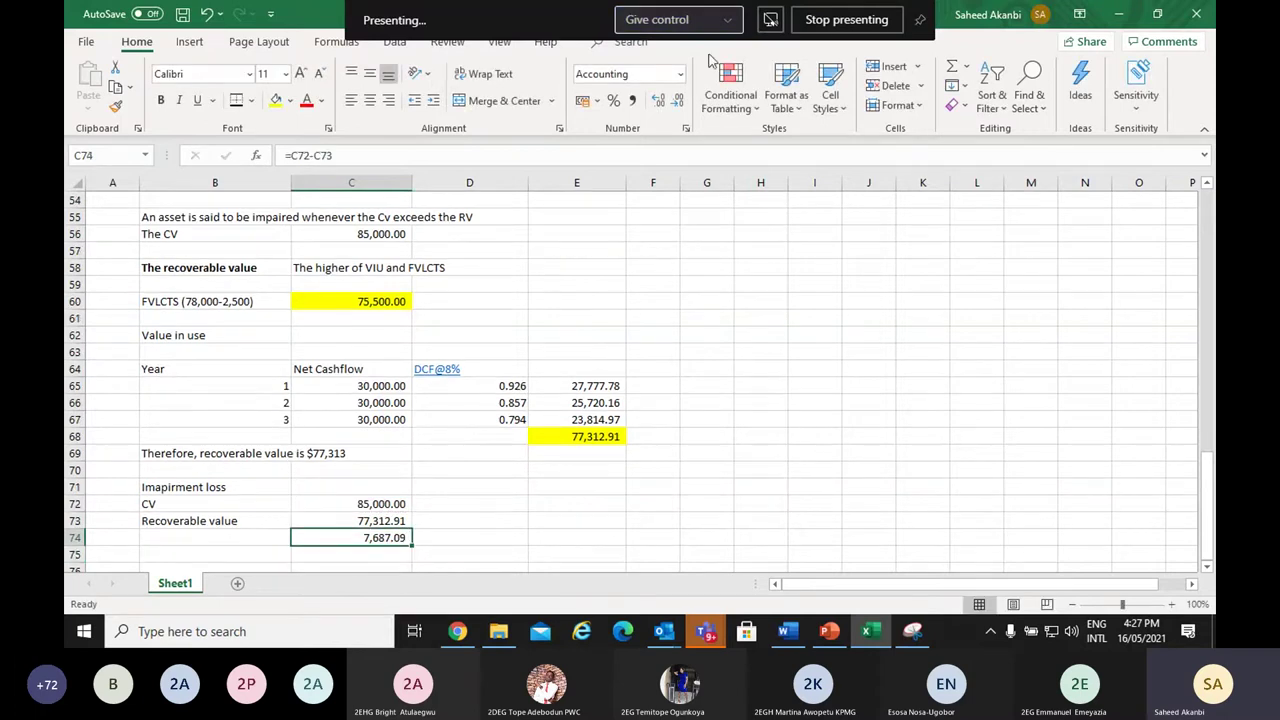
left_click(680, 100)
left_click(680, 100)
left_click(274, 100)
key("ctrl+b")
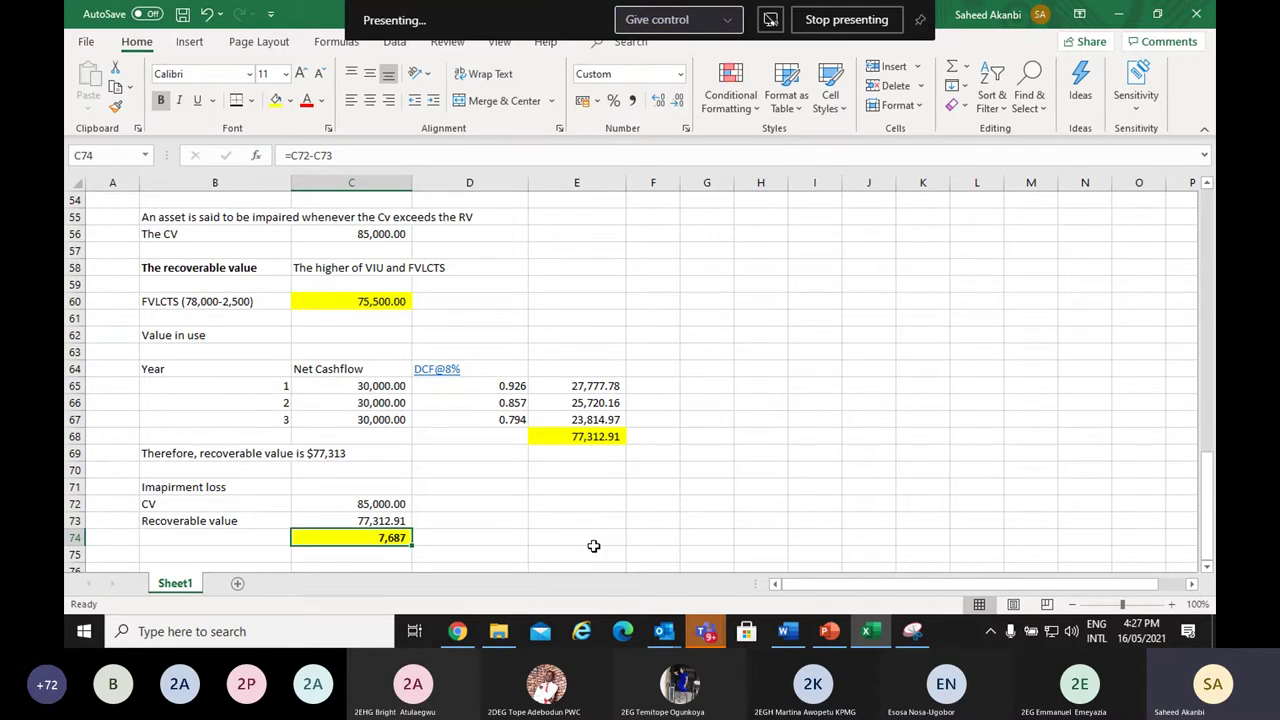
Switch to the Word document and highlight question 5's answer A.$7,687 in yellow
key("alt+Tab")
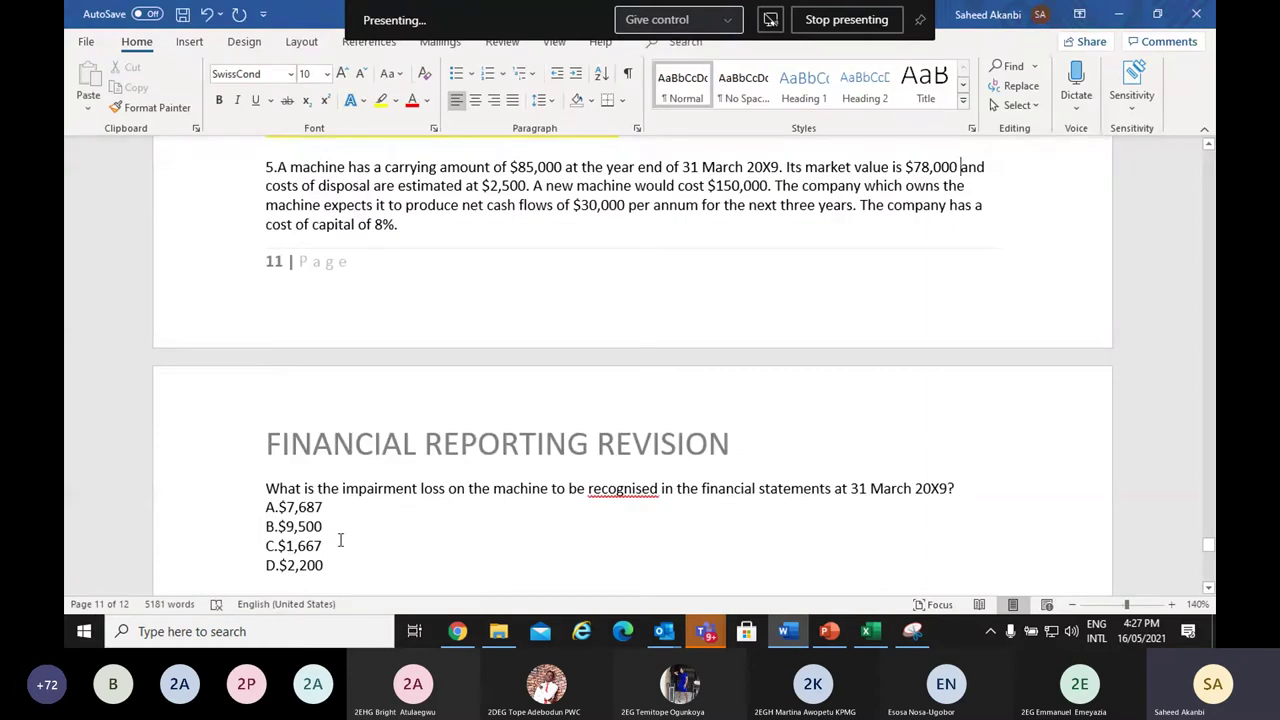
scroll(332, 522, "down", 1)
left_click_drag(325, 503, 250, 503)
left_click(381, 104)
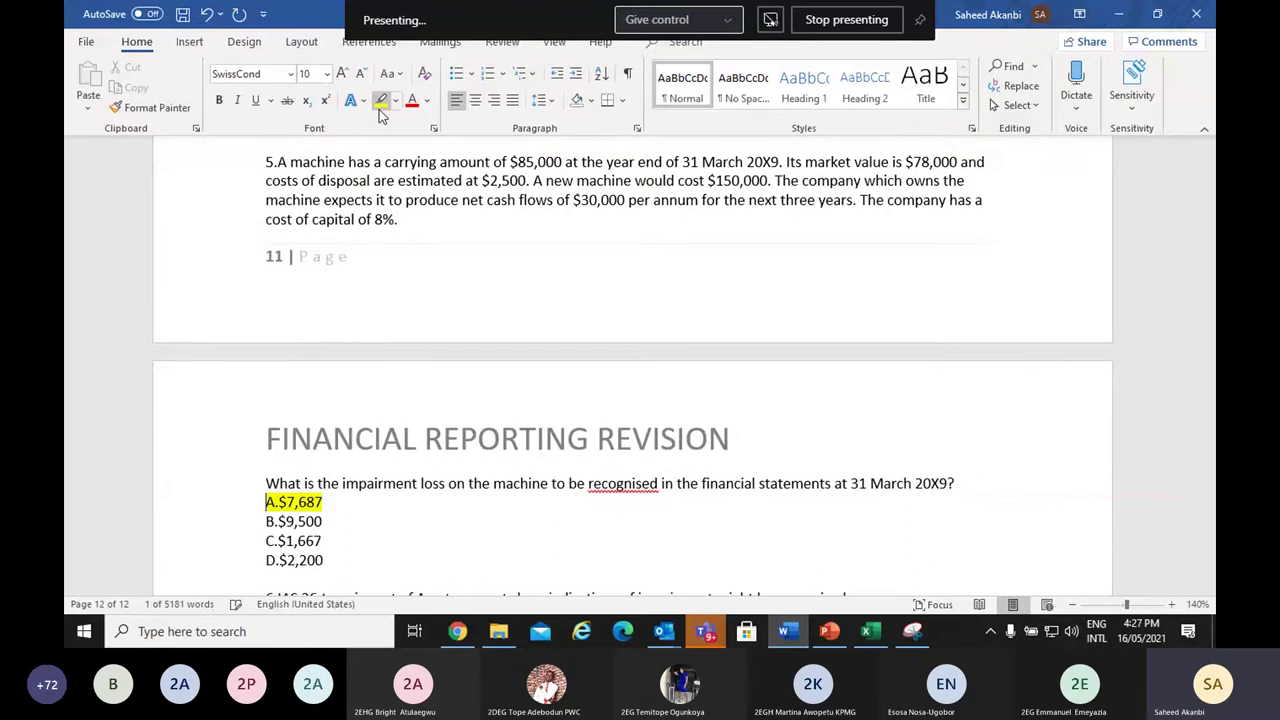
left_click(1208, 590)
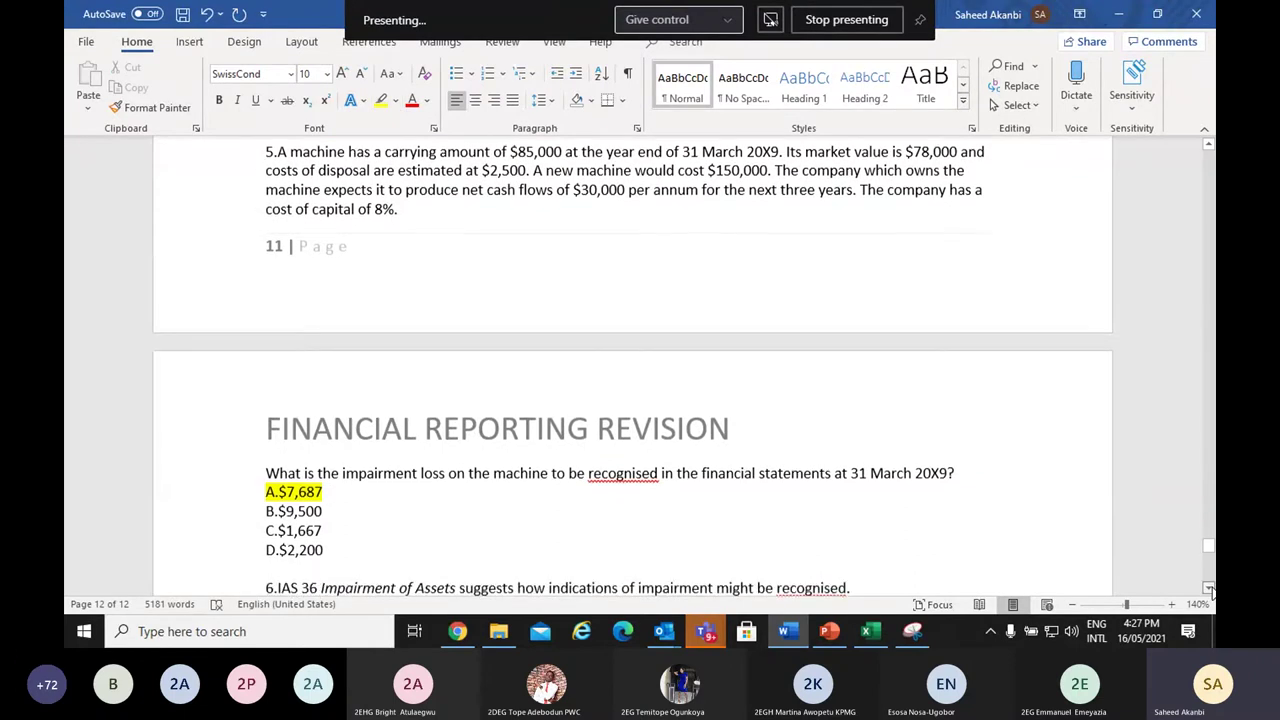
left_click(1208, 590)
left_click(1208, 590)
left_click(1208, 590)
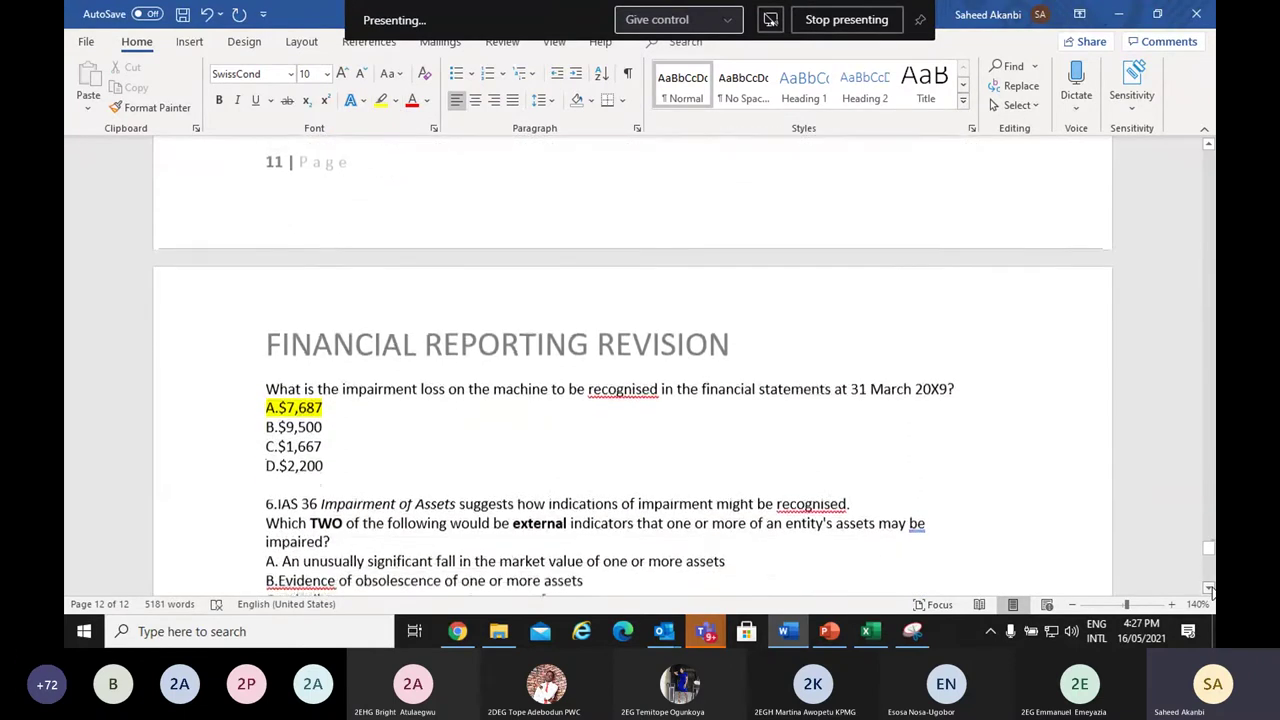
Switch back to the Excel workbook and display the present values and total in E65:E68 without decimal places
left_click(870, 631)
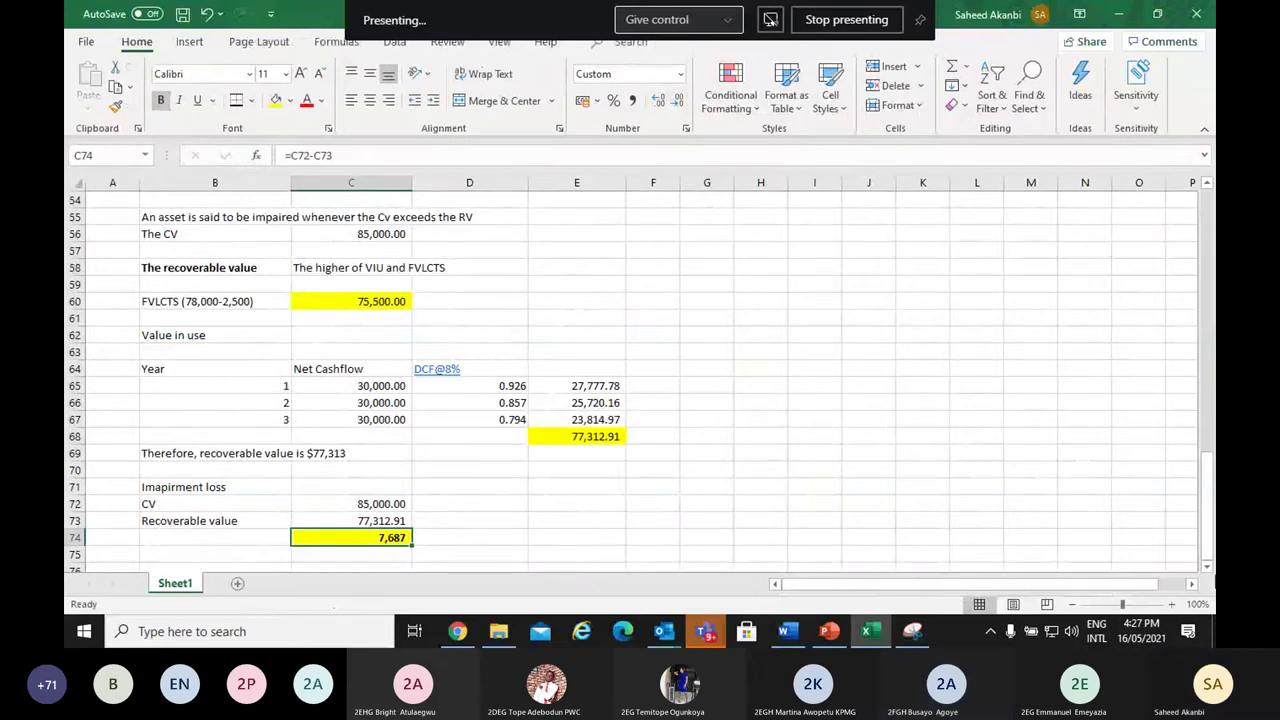
left_click(1207, 185)
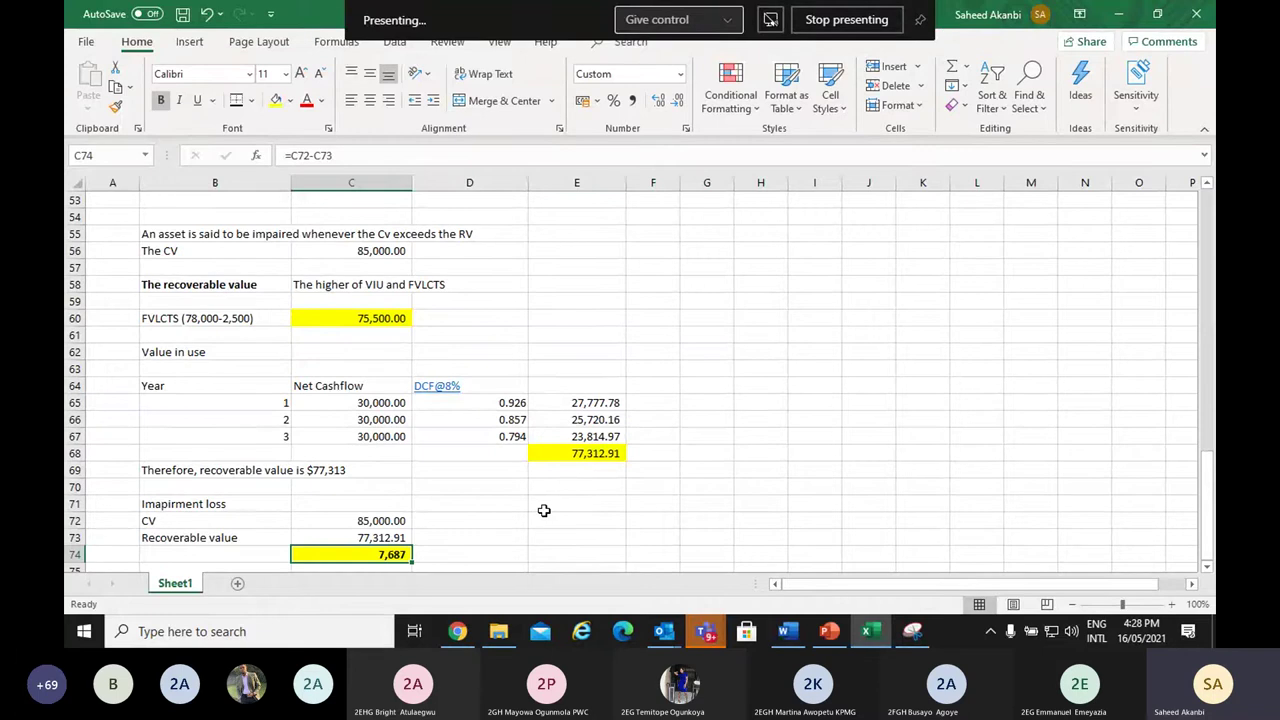
left_click_drag(593, 453, 588, 402)
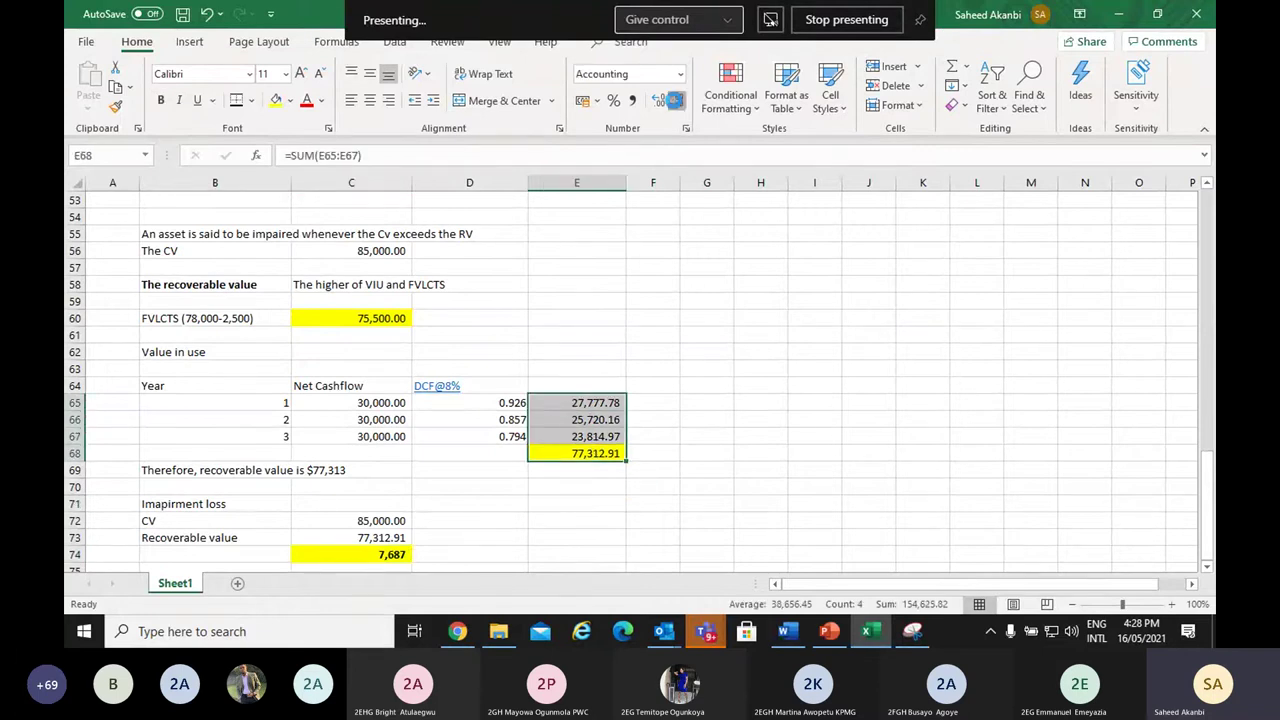
left_click(674, 100)
left_click(674, 100)
left_click(653, 554)
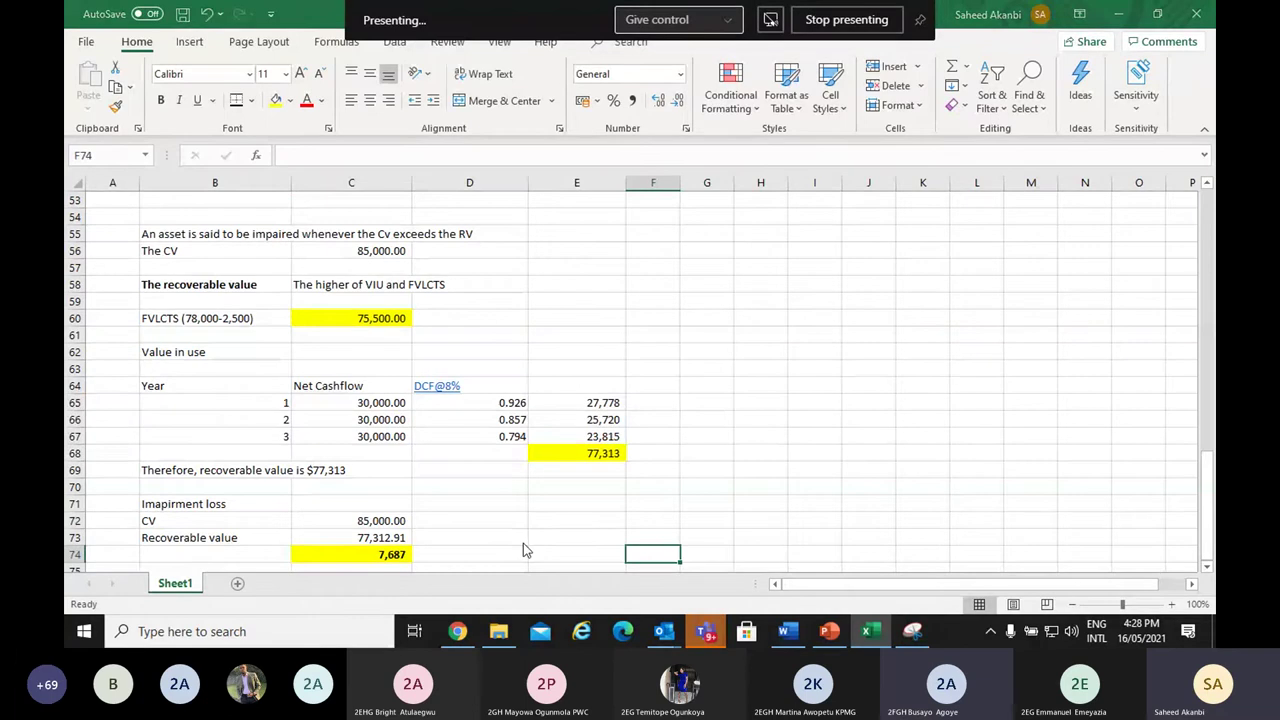
Look over questions 6 and 7 in Word and recheck question 5 against its Excel impairment workings
key("alt+Tab")
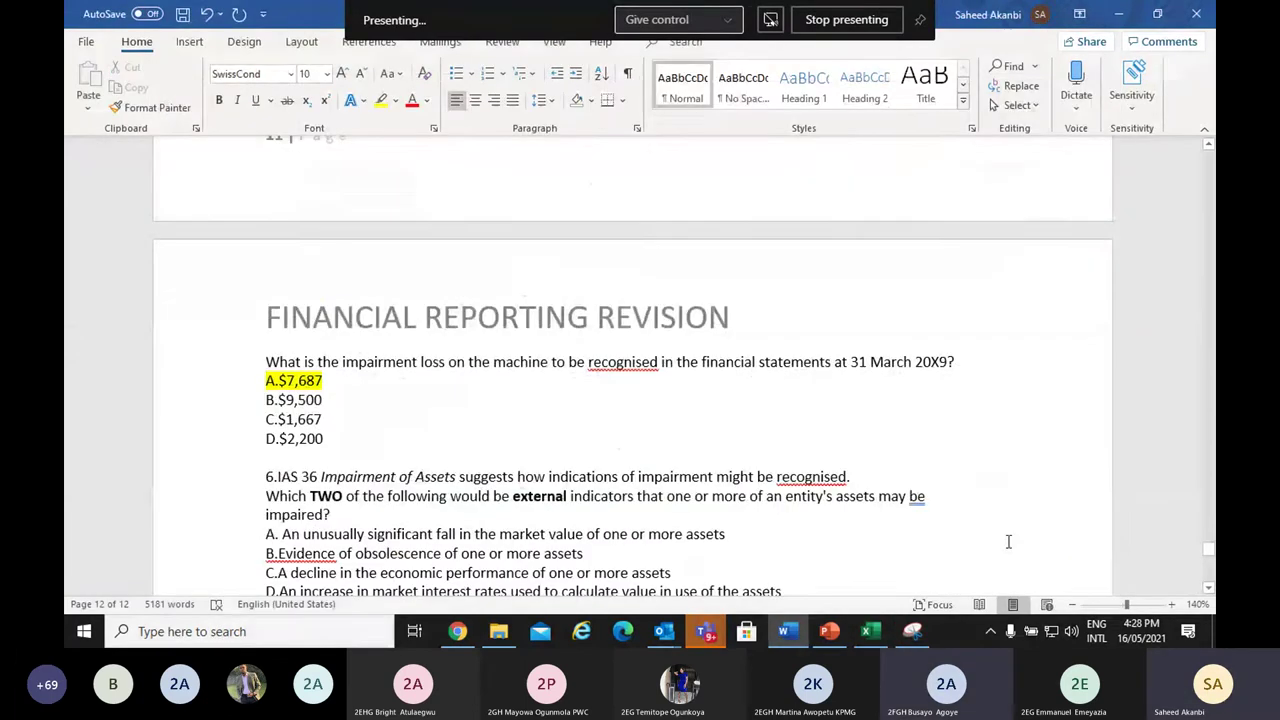
left_click(1209, 588)
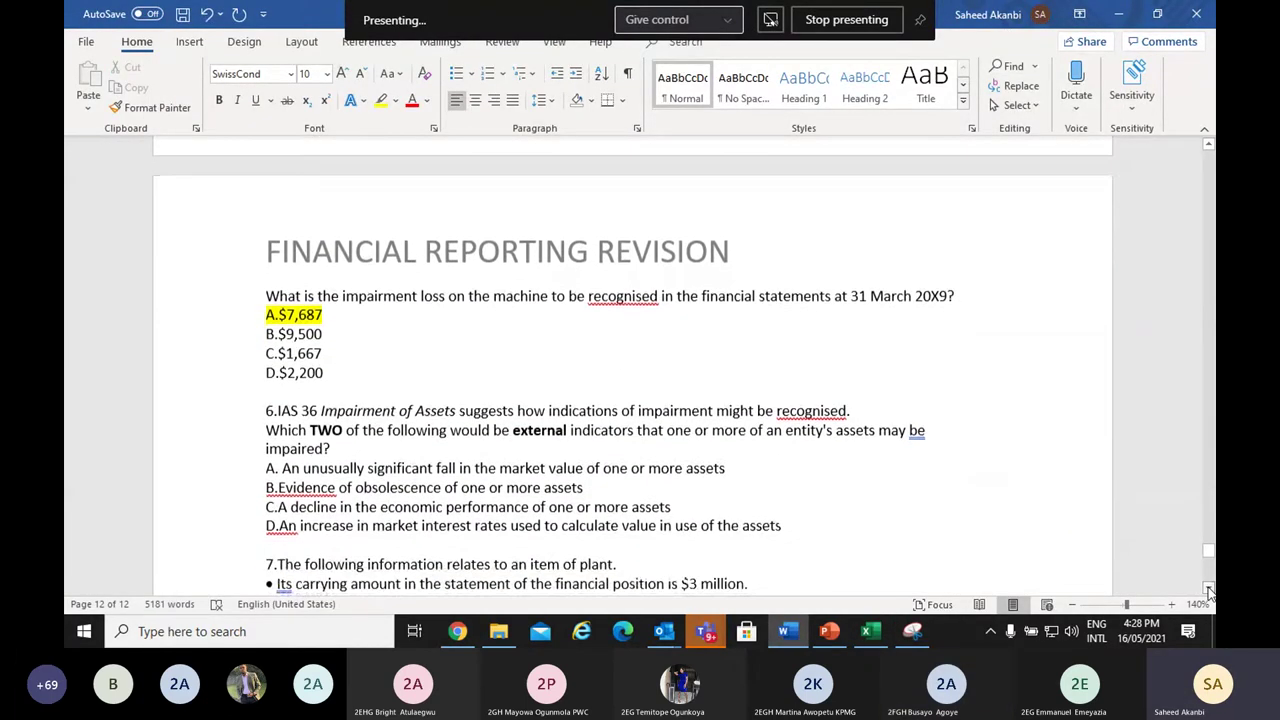
left_click(1209, 590)
scroll(1209, 592, "down", 3)
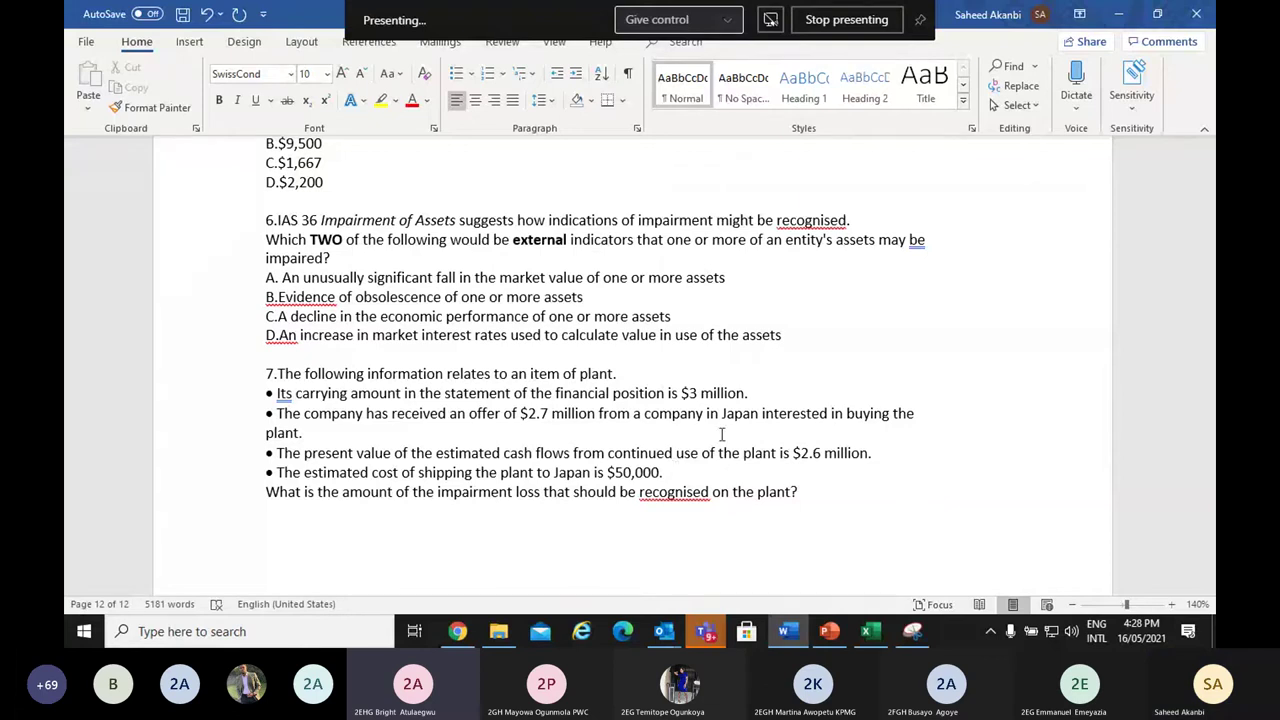
scroll(1208, 157, "up", 5)
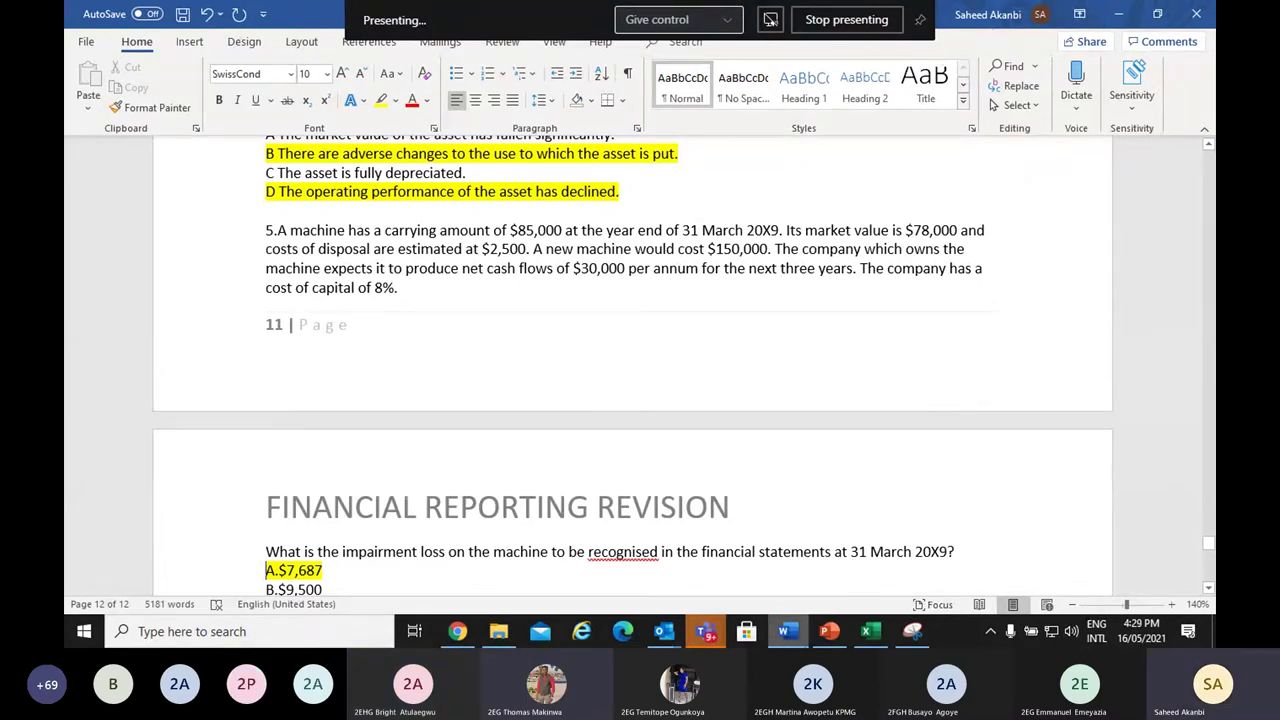
left_click(870, 631)
left_click(710, 451)
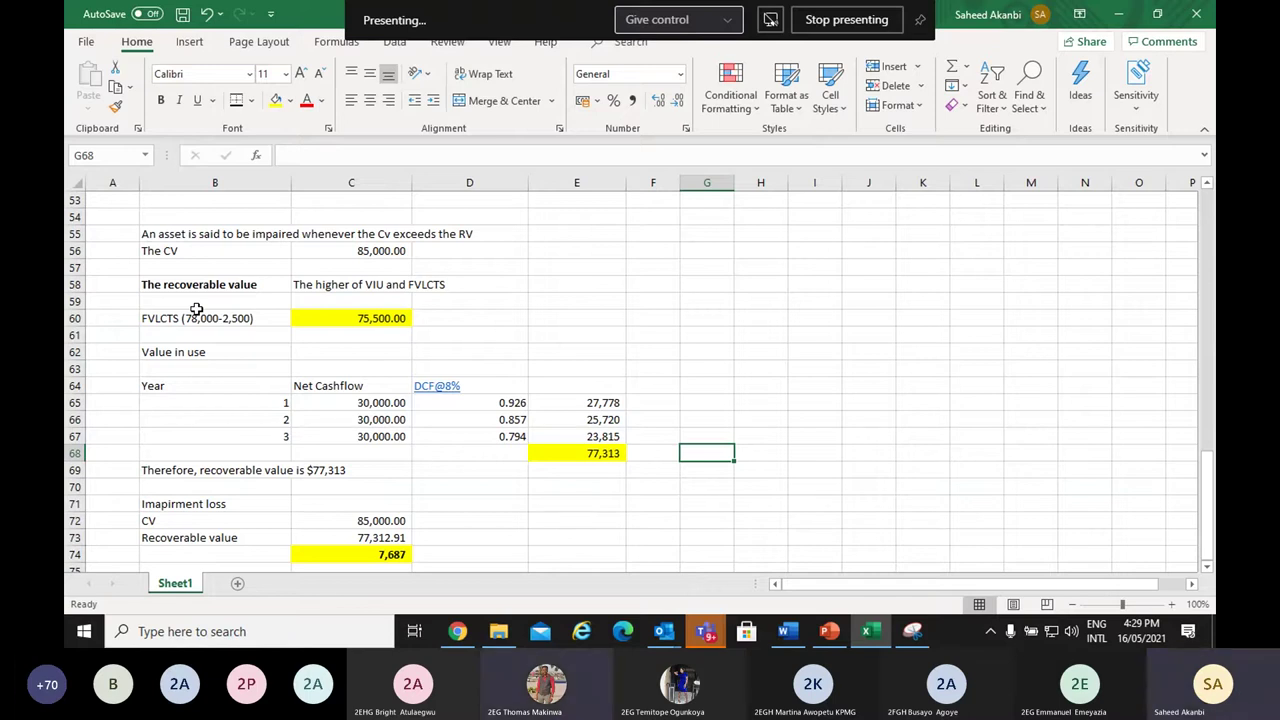
Switch to Word and highlight question 6's options A and D in yellow as the external impairment indicators
key("alt+Tab")
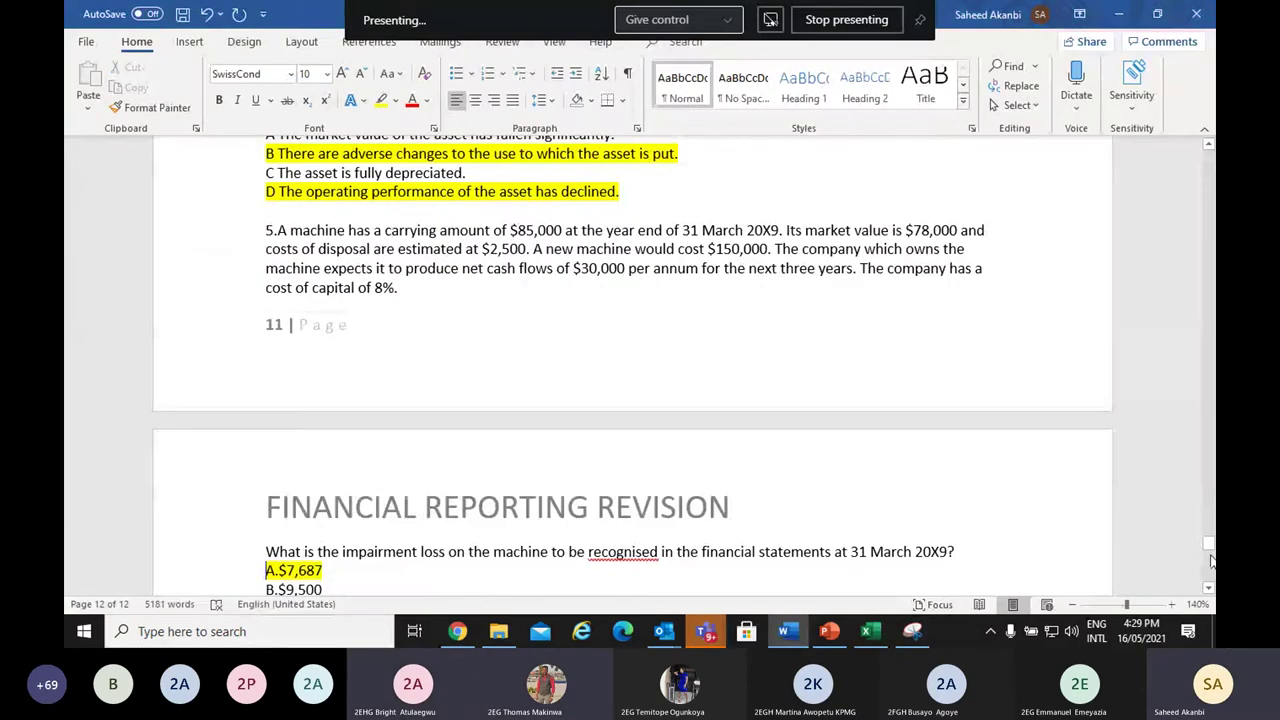
left_click(1208, 590)
scroll(1208, 590, "down", 5)
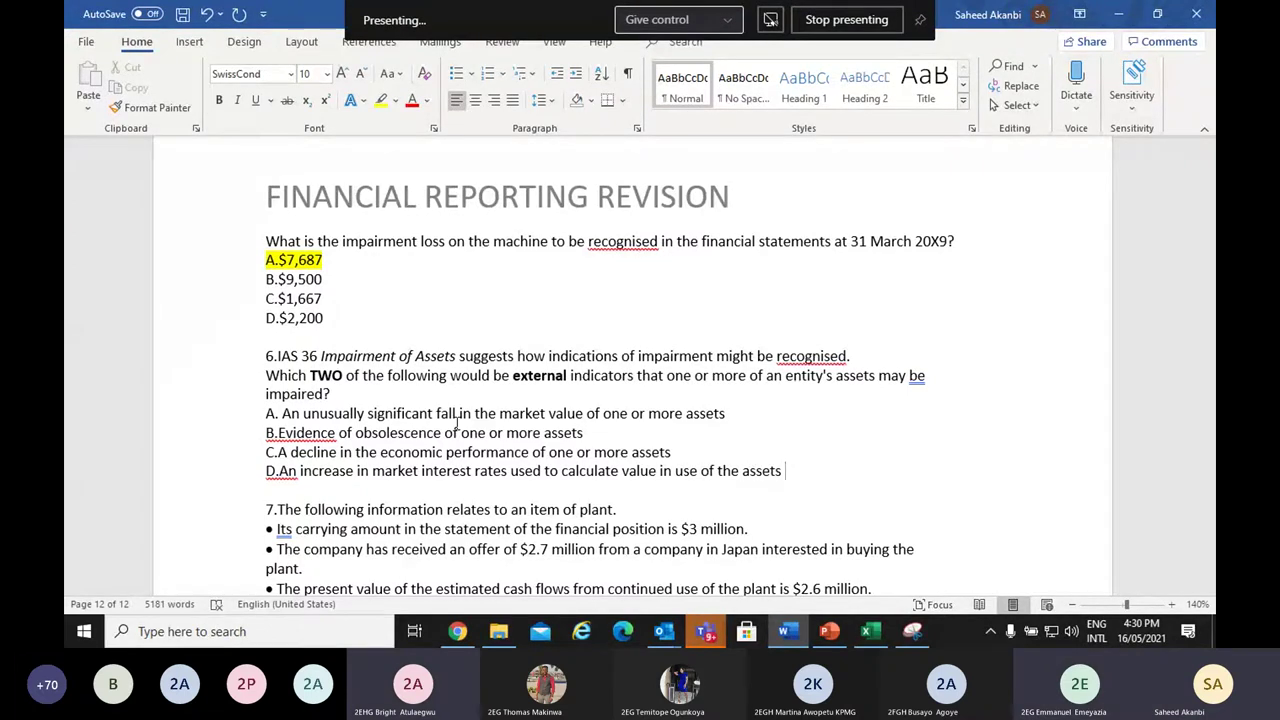
left_click_drag(735, 414, 265, 413)
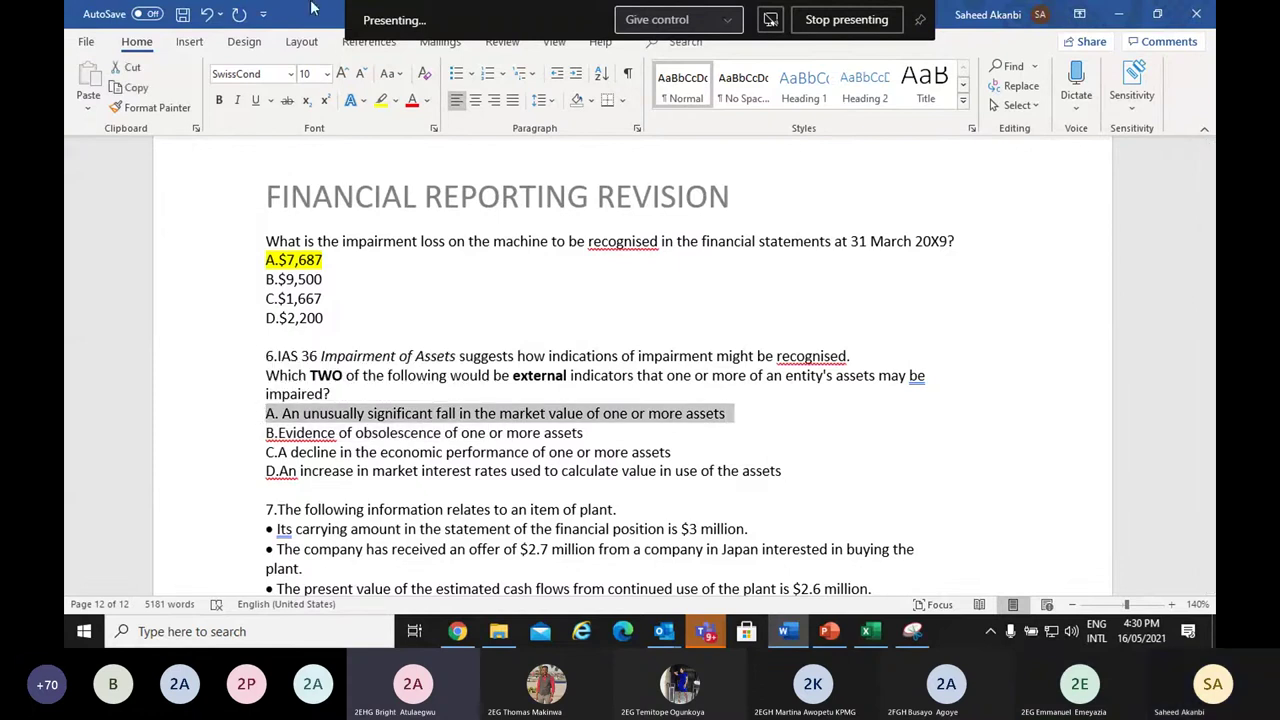
left_click(381, 100)
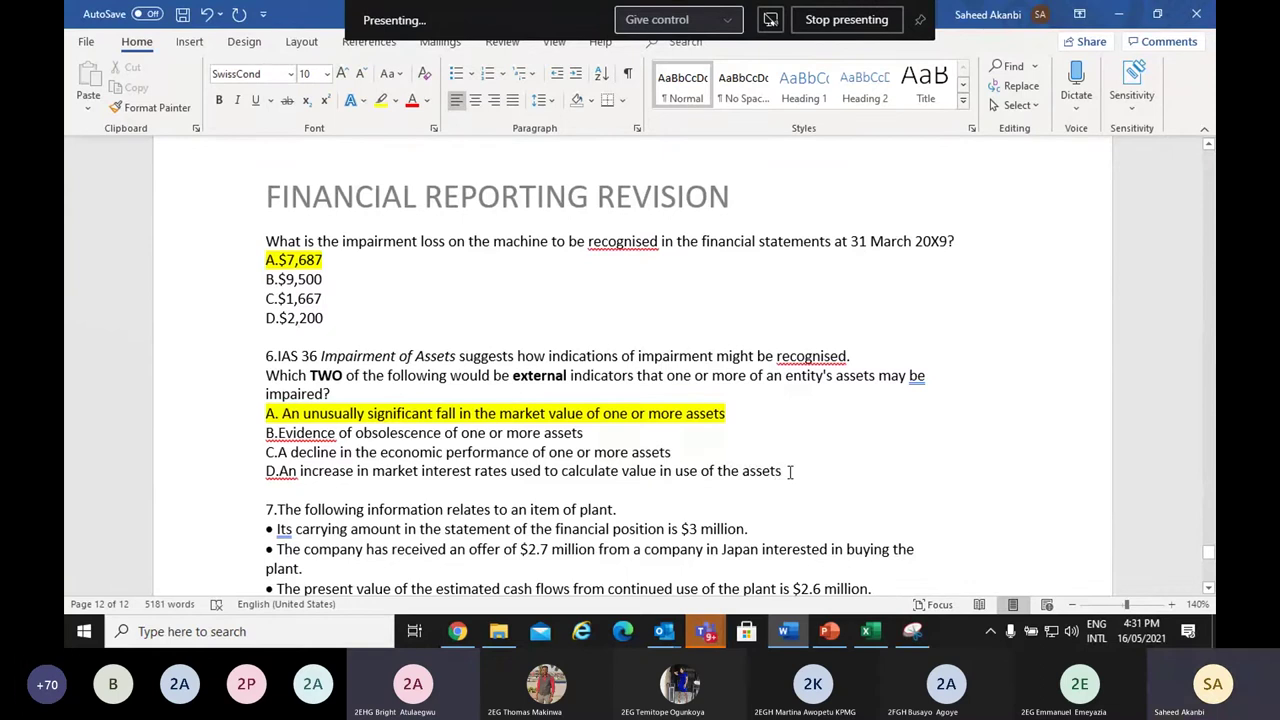
left_click_drag(786, 471, 260, 475)
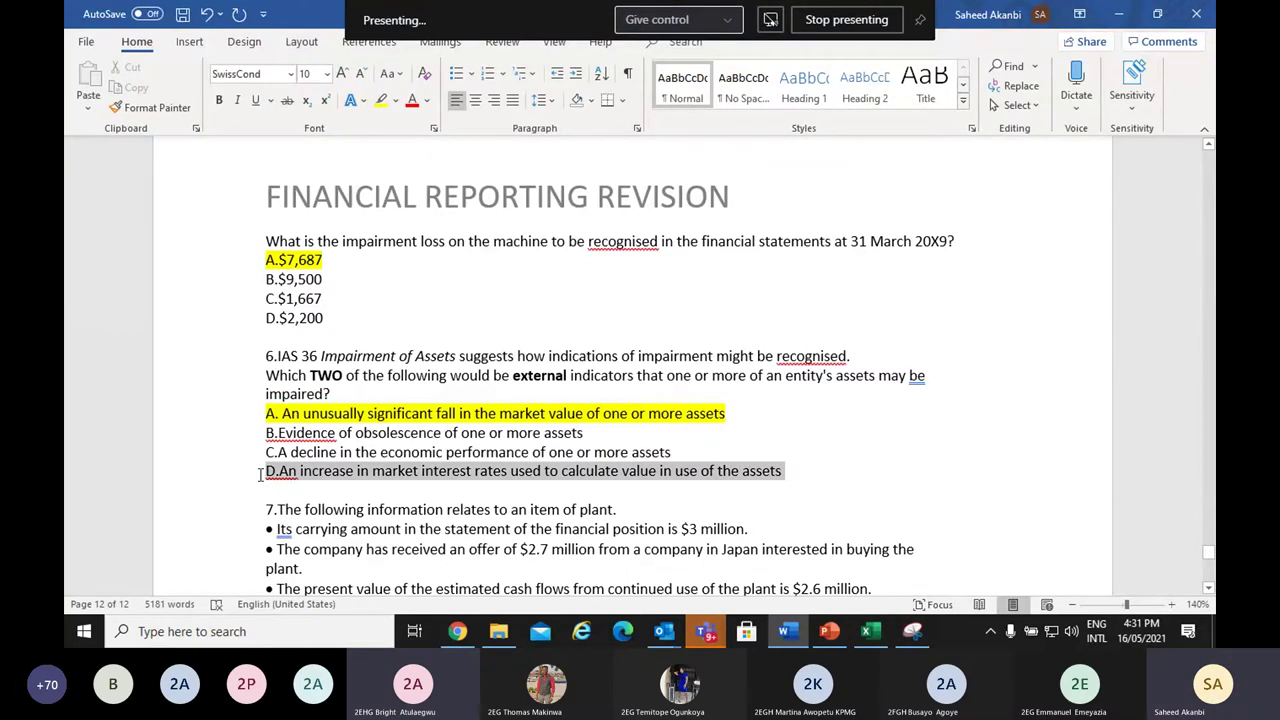
left_click(381, 101)
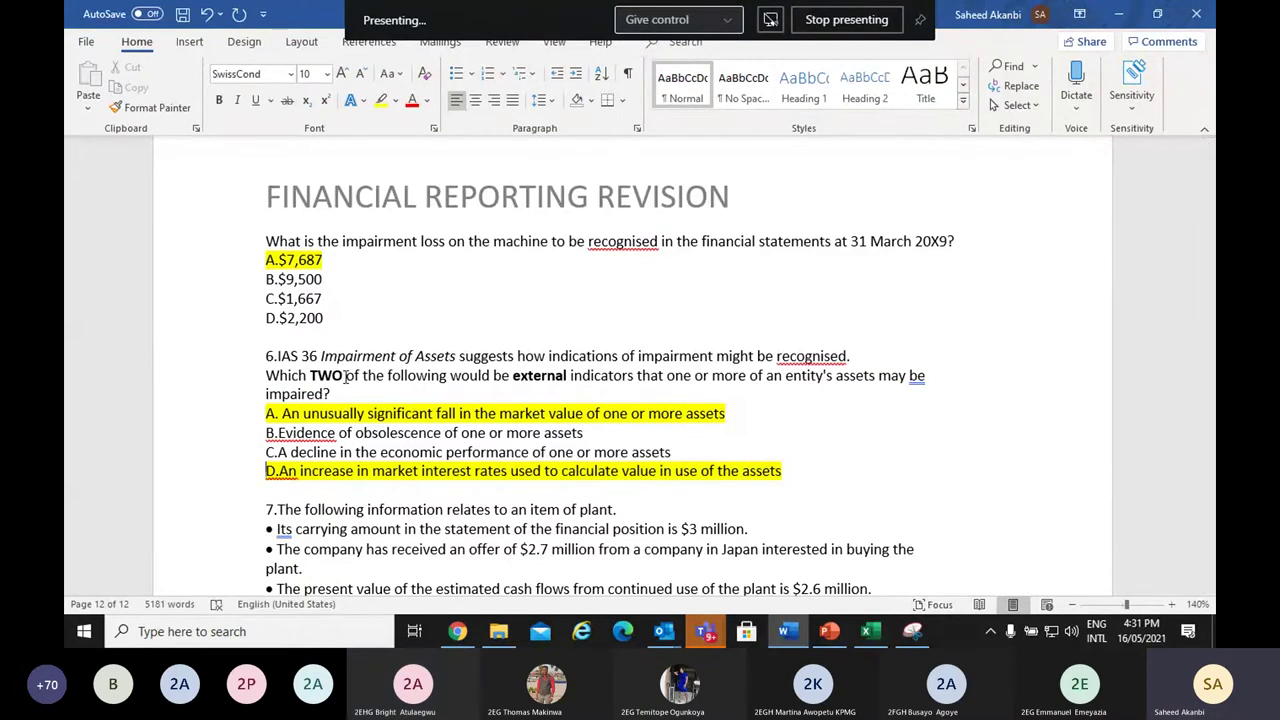
left_click(1207, 590)
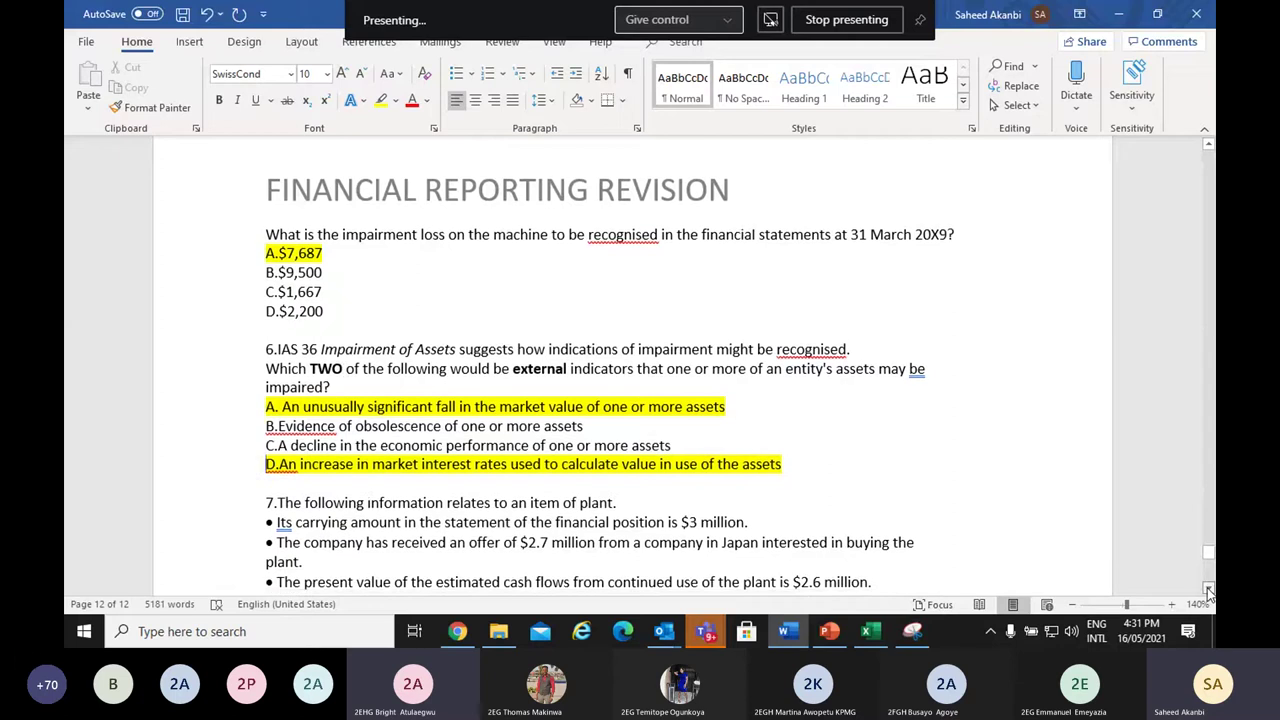
Read question 7's information on the item of plant in the revision document
left_click(1207, 590)
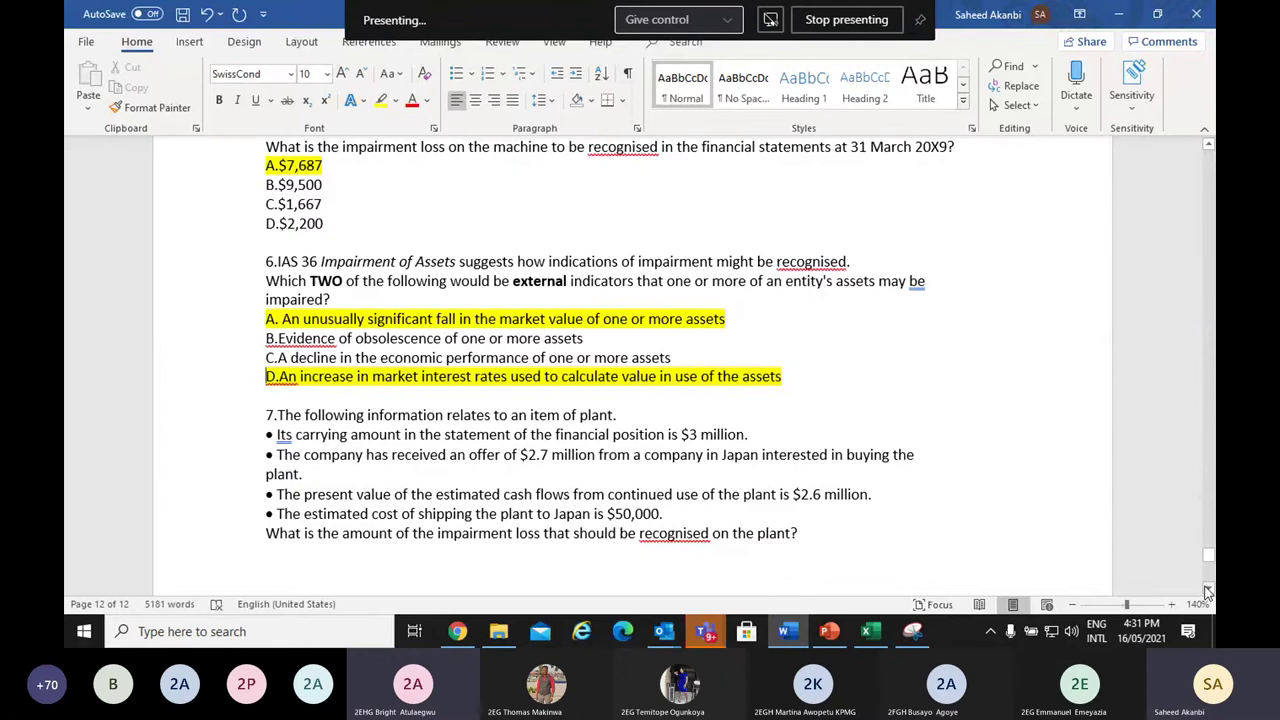
left_click(1207, 592)
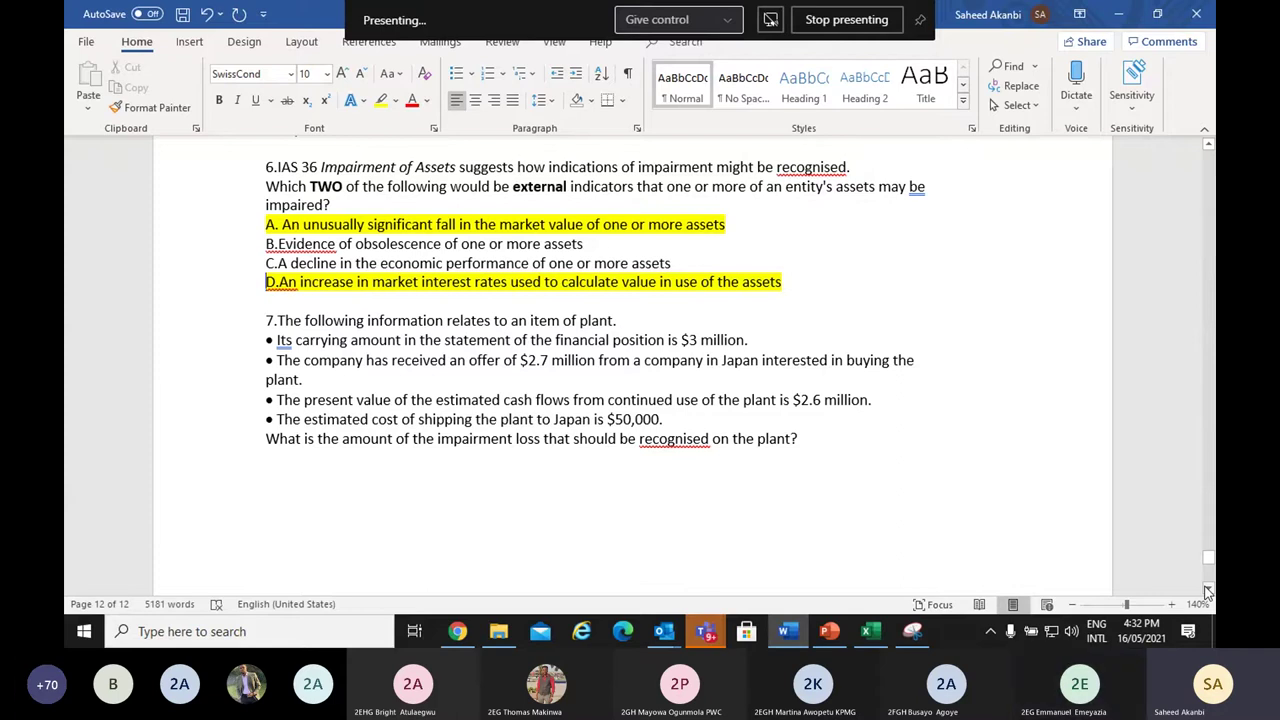
left_click(1207, 591)
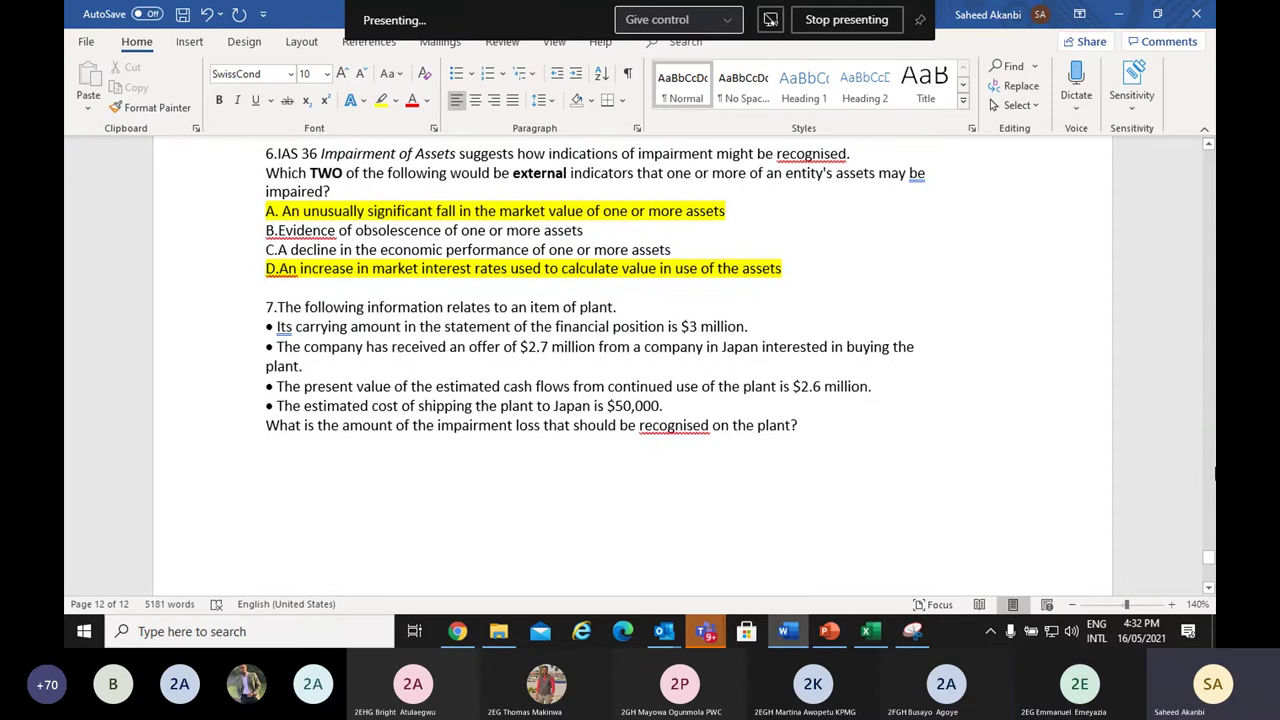
Look back through the earlier revision questions, from IAS 36 up to the inventory and IAS 40 investment property sections
left_click(1210, 470)
left_click(1210, 470)
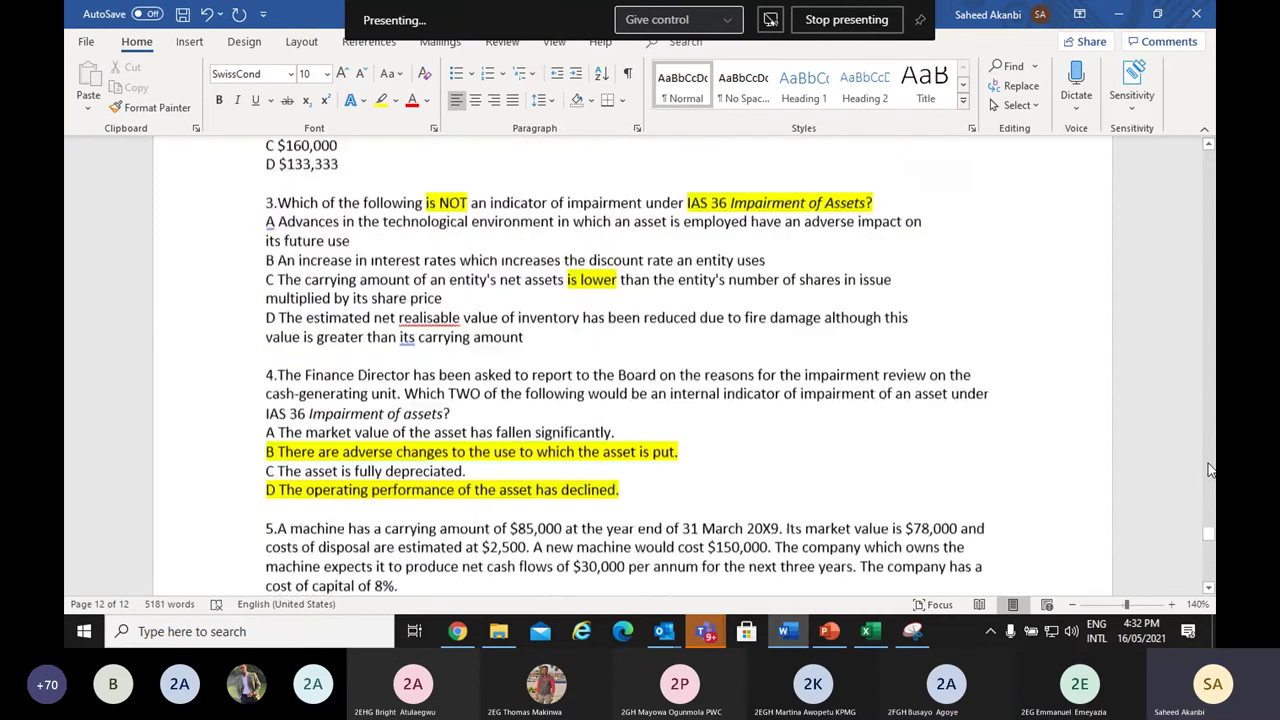
left_click(1210, 470)
left_click(1210, 470)
left_click(1210, 470)
left_click(1210, 470)
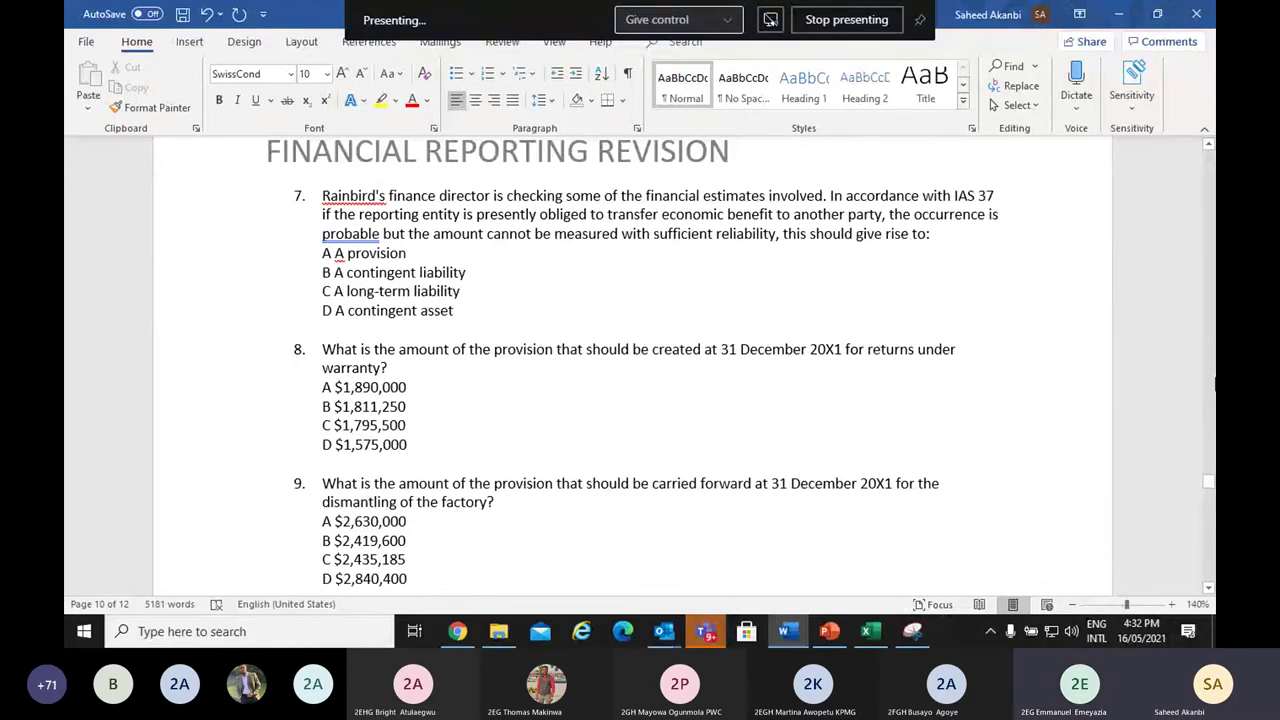
scroll(640, 365, "up", 15)
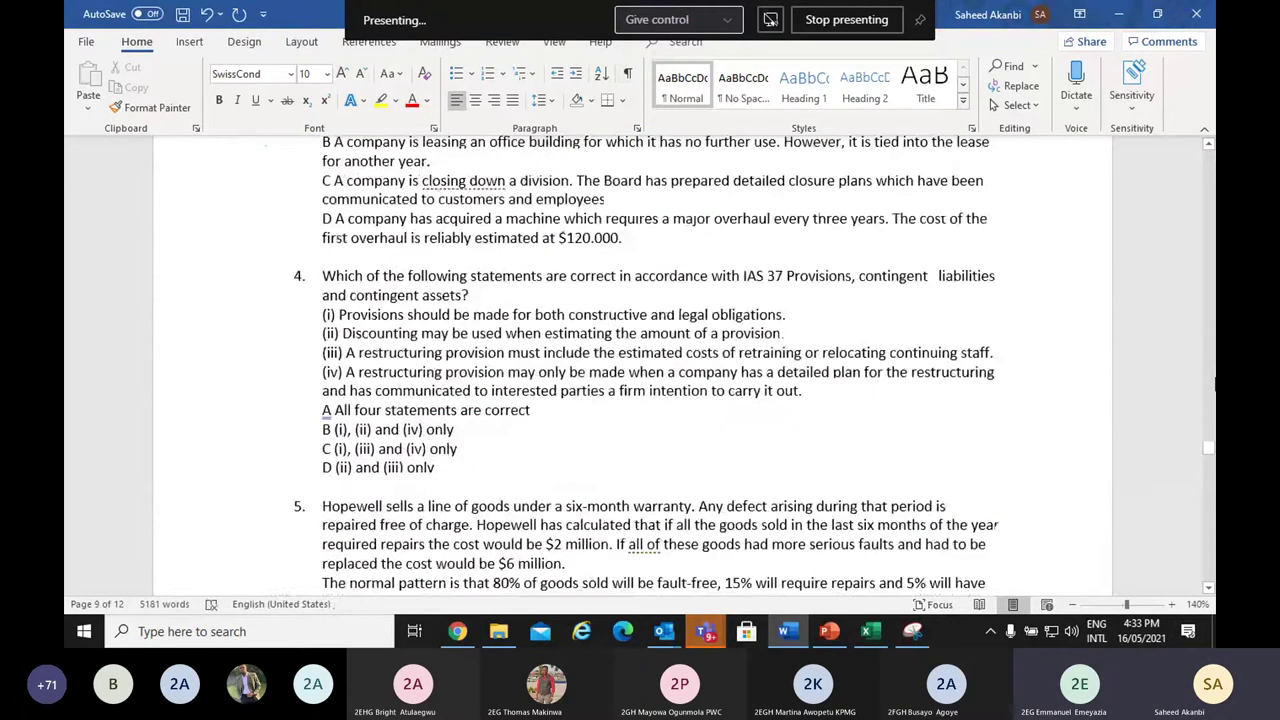
scroll(640, 365, "up", 15)
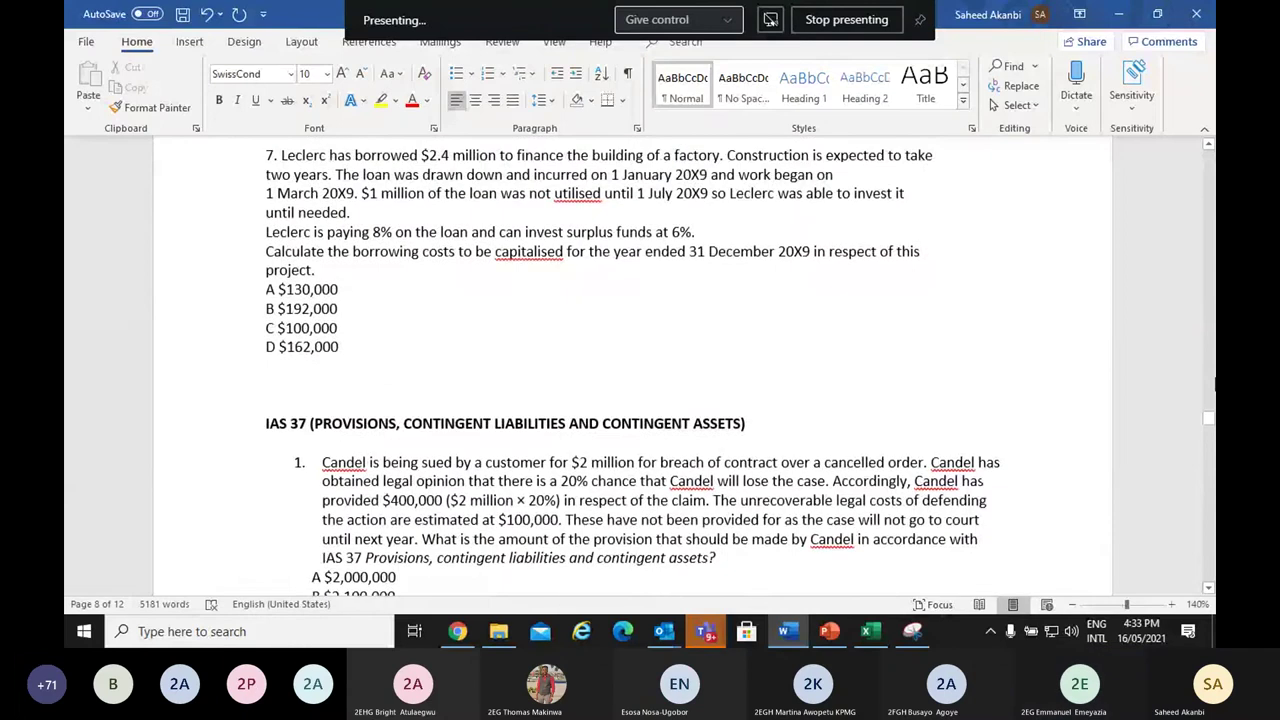
scroll(640, 365, "up", 10)
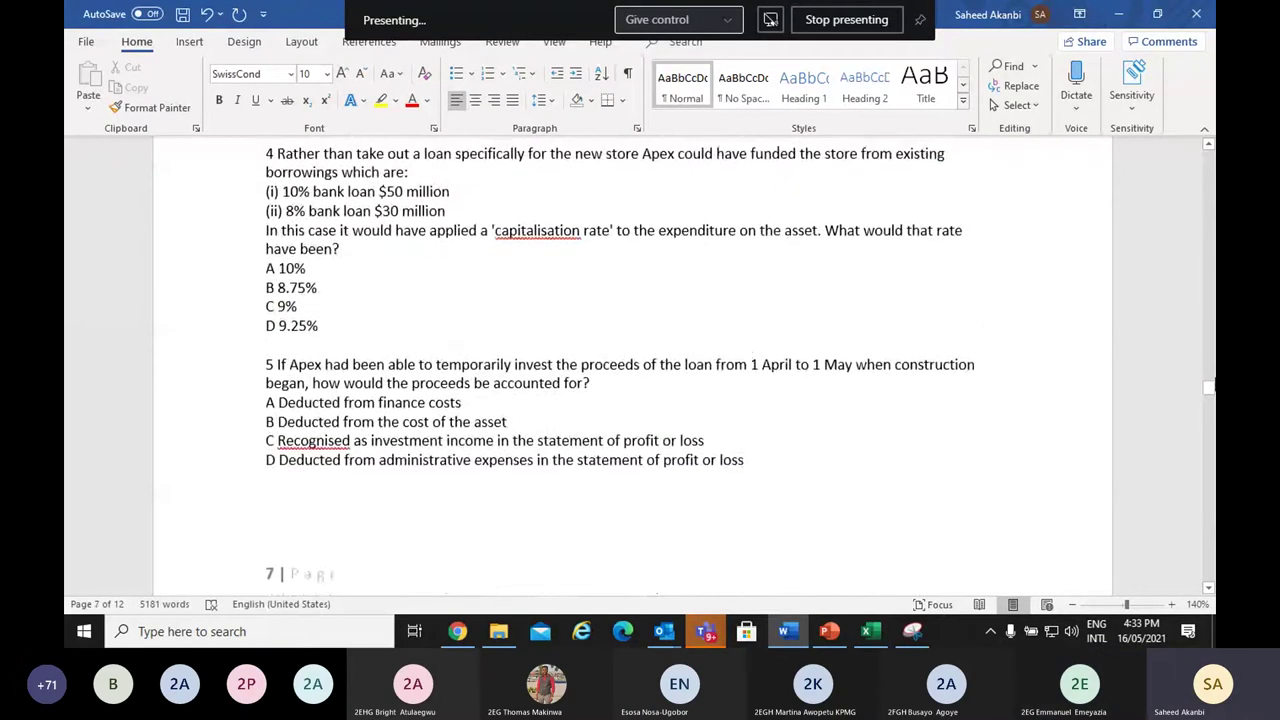
scroll(1212, 317, "up", 8)
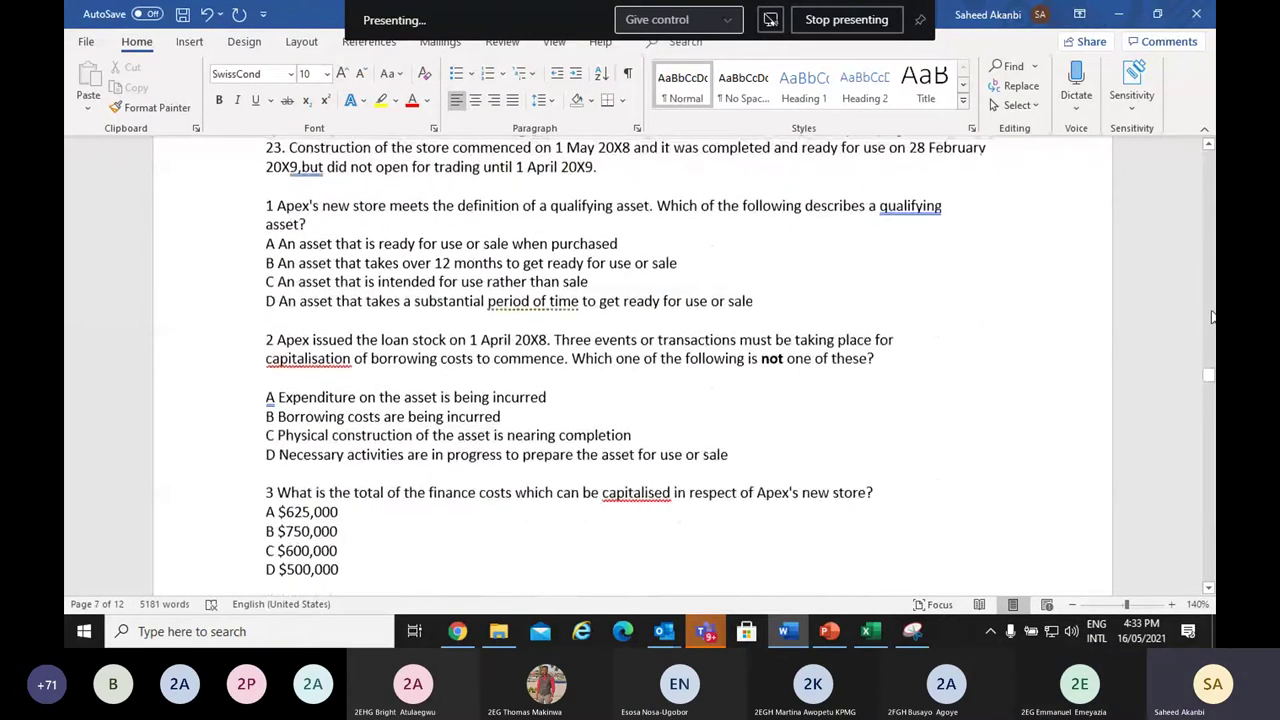
scroll(1212, 317, "up", 10)
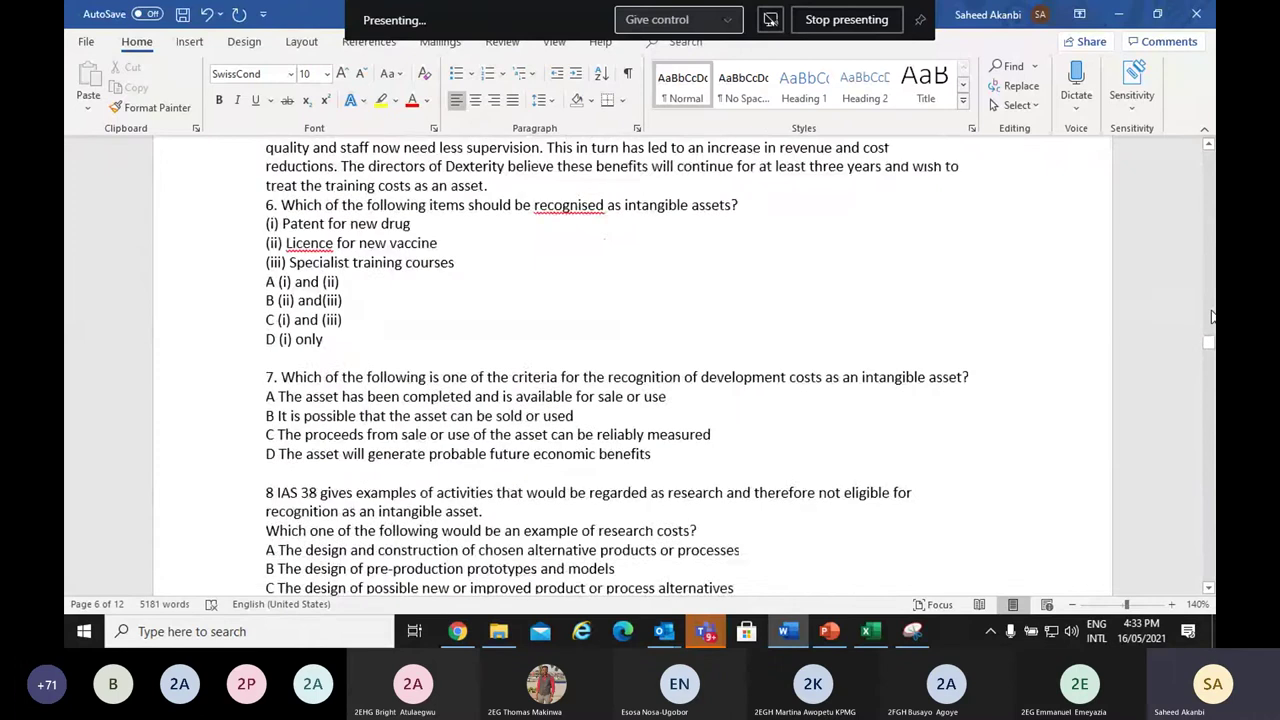
scroll(1212, 317, "up", 10)
scroll(1208, 316, "up", 10)
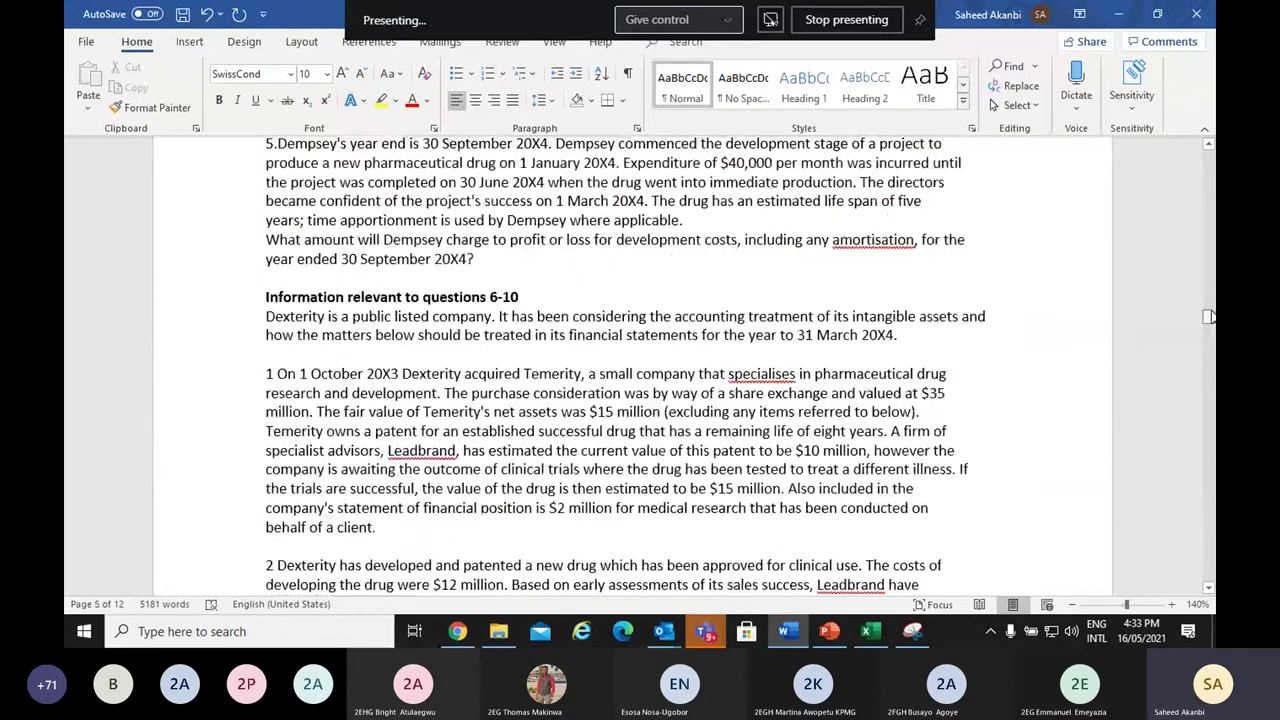
scroll(1210, 230, "up", 5)
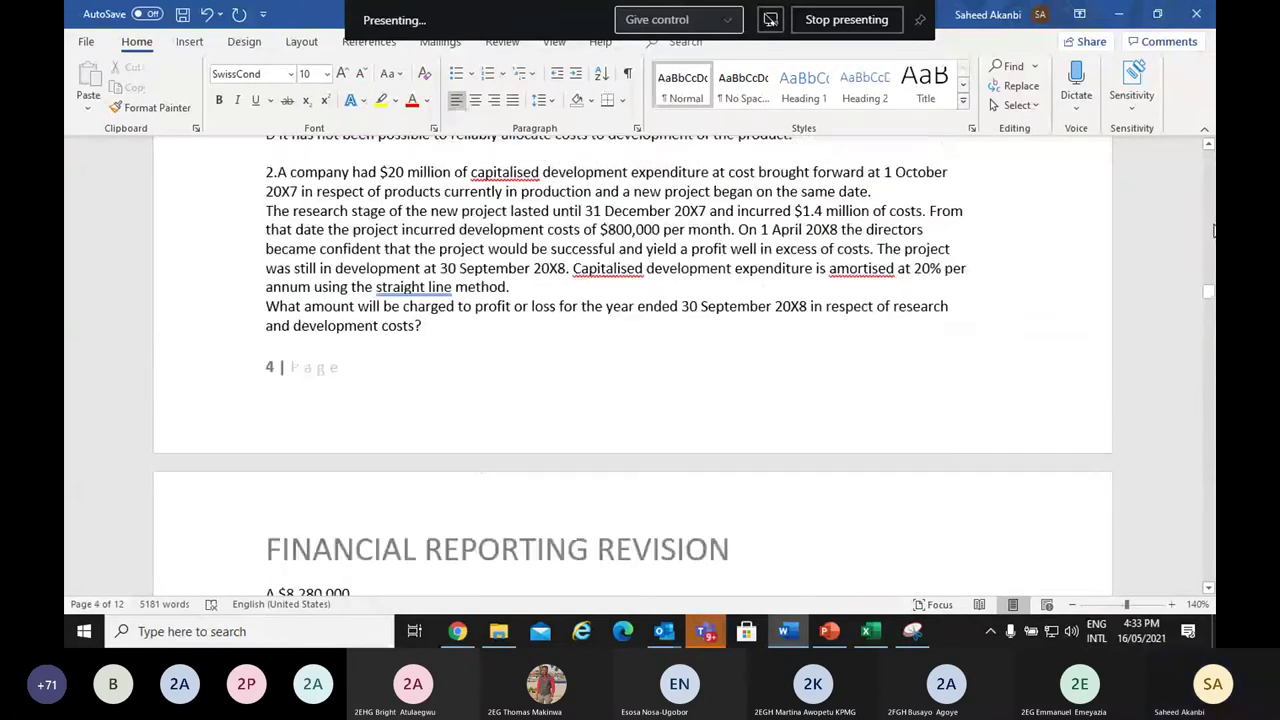
scroll(1213, 230, "up", 15)
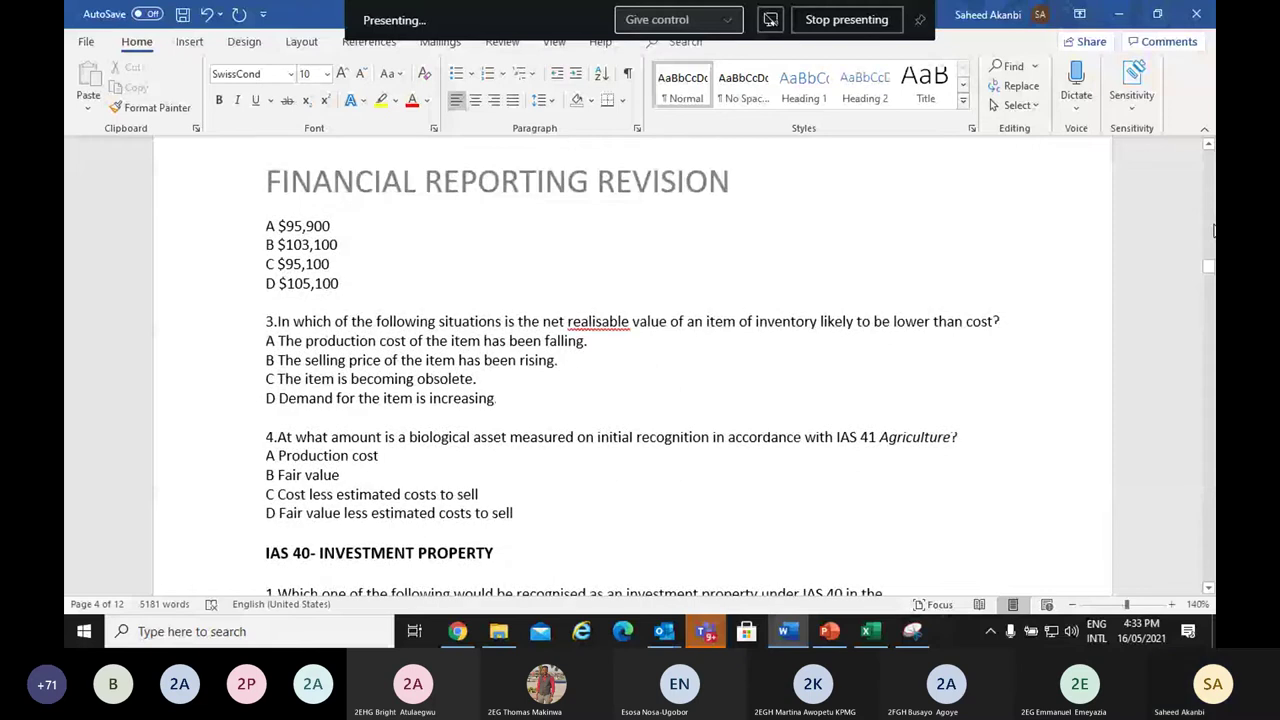
left_click(1208, 588)
scroll(1208, 590, "down", 8)
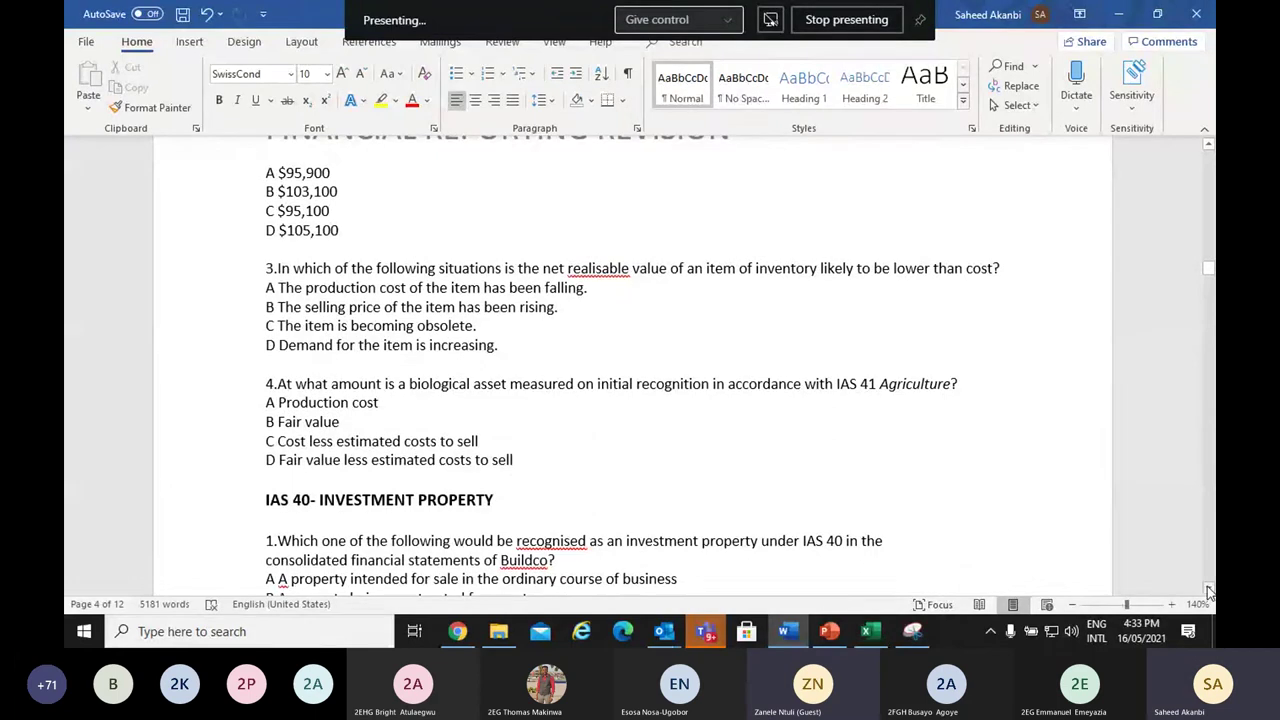
Switch to the Excel workbook and enter the label CV in B78 with 3000000 in C78
left_click(873, 634)
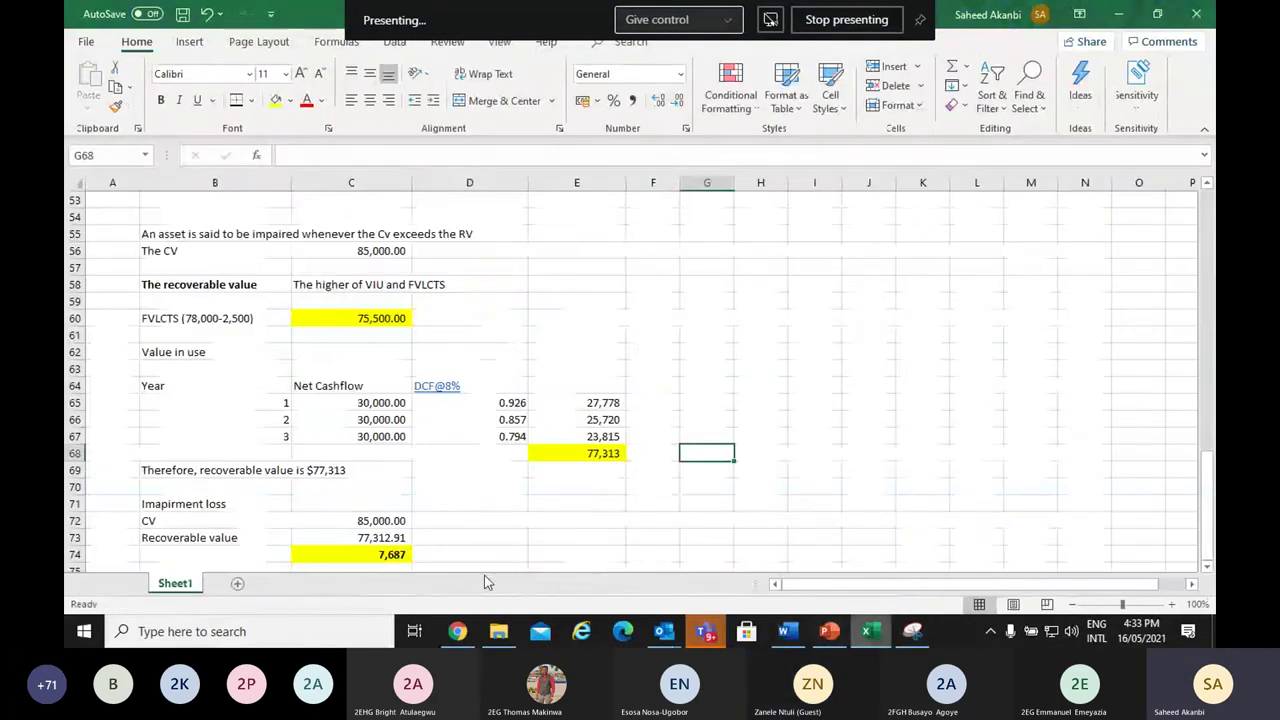
left_click(452, 550)
key("Down")
key("Down")
key("Down")
key("Down")
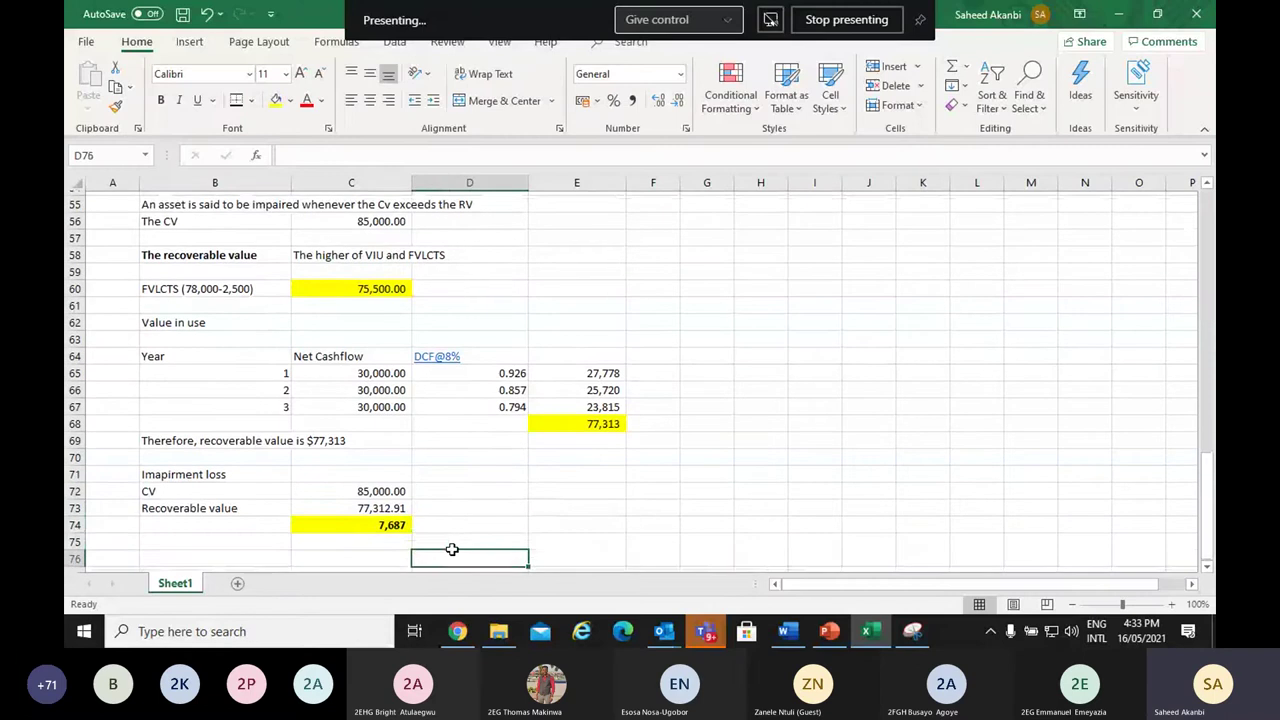
key("Left")
key("Left")
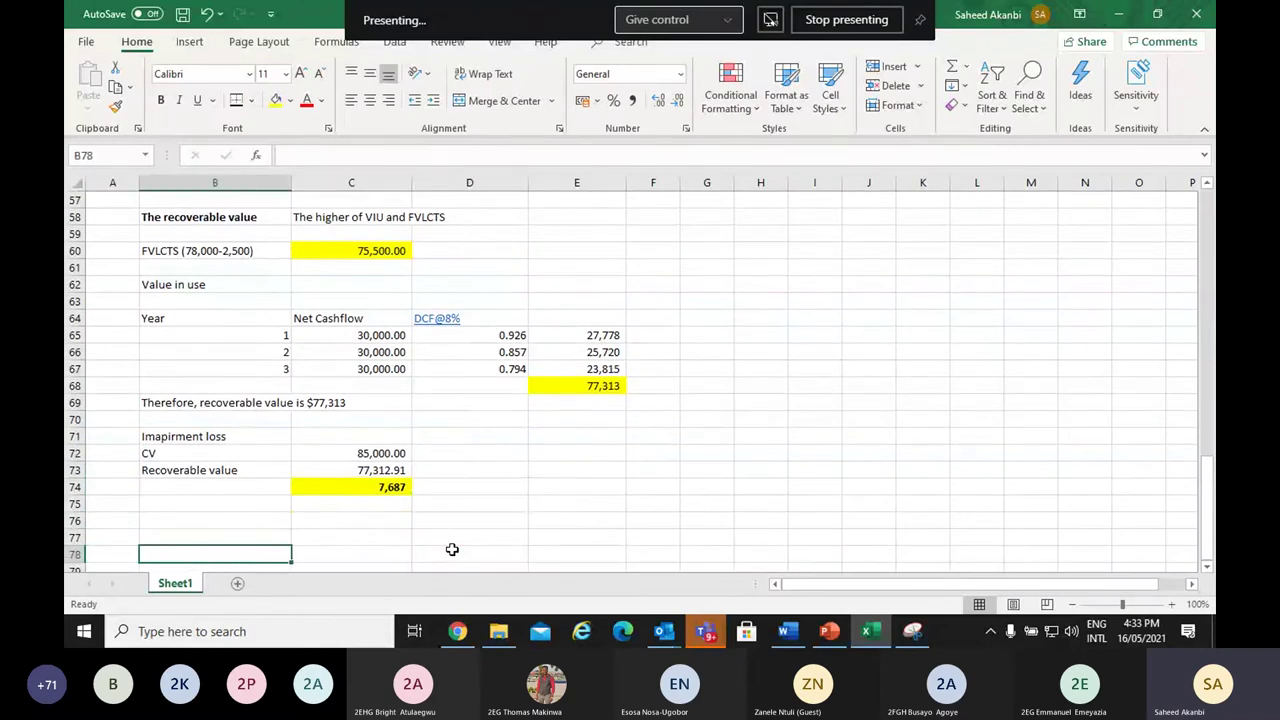
type("CV")
key("Tab")
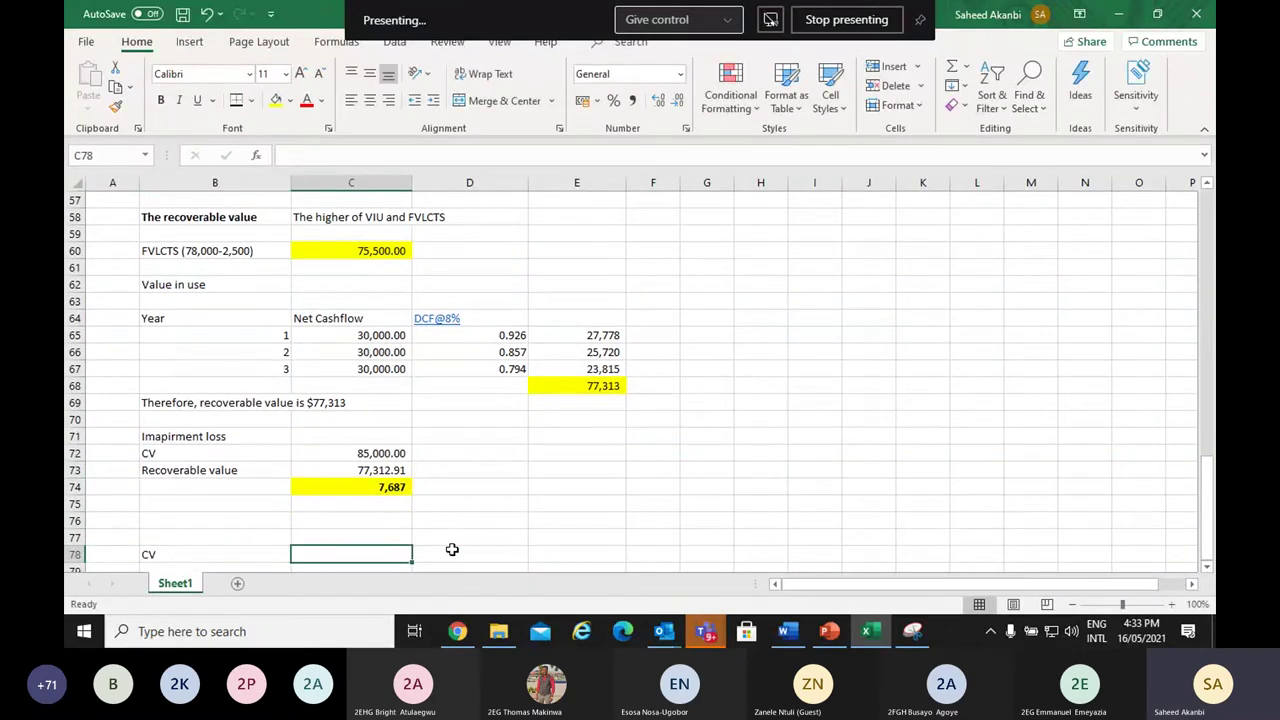
type("3")
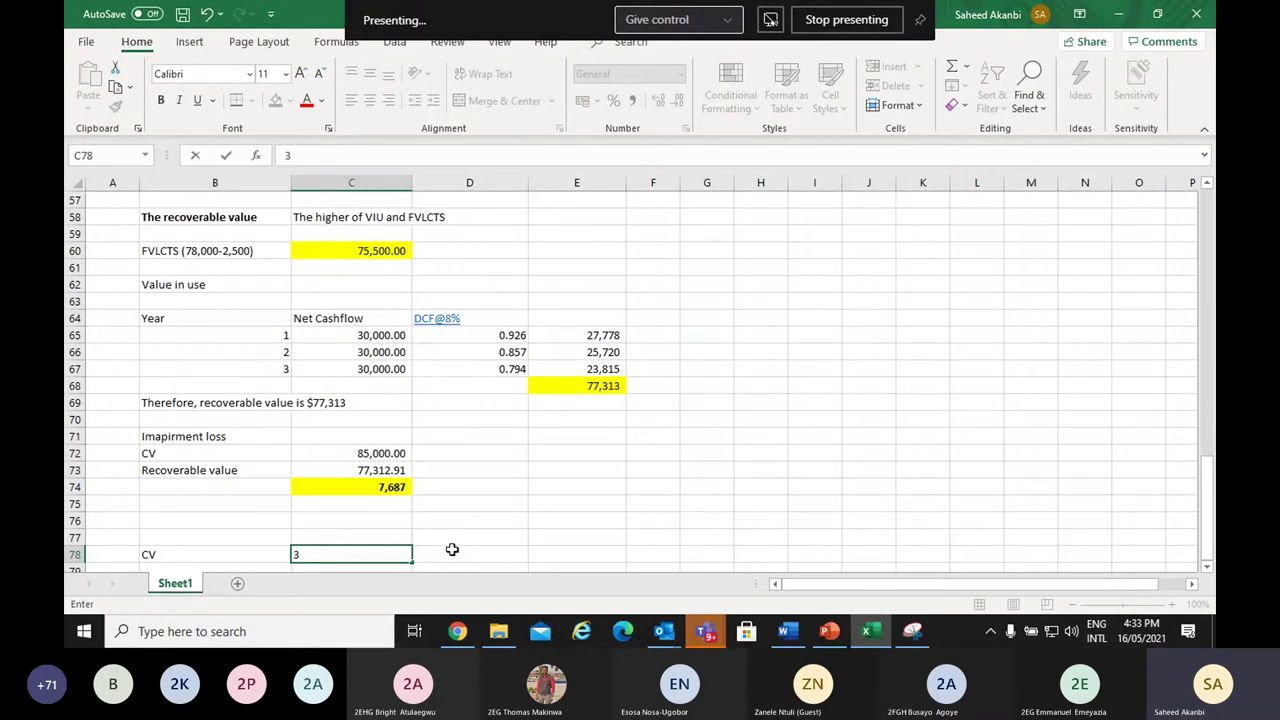
type("000000")
key("Return")
Enter the note "Recoverable value is the higher of the FVLCTS and VIU" in B80
key("Down")
key("Left")
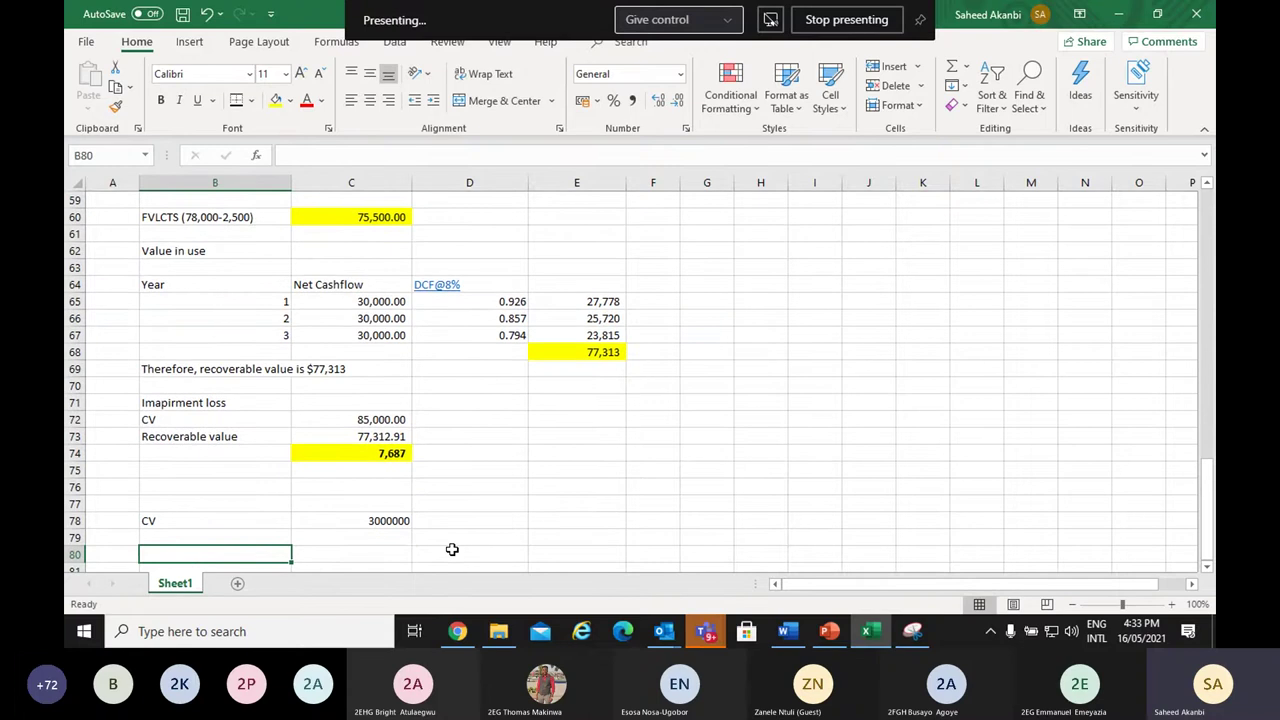
type("Rec")
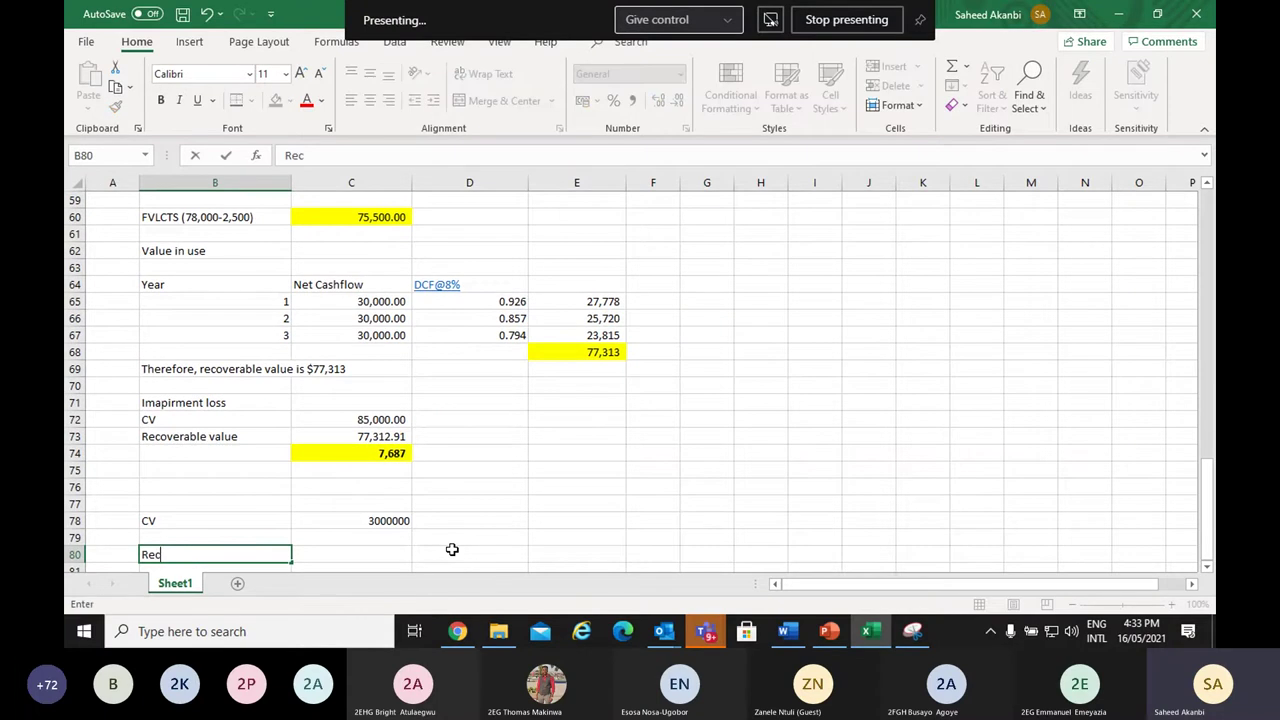
type("overable val")
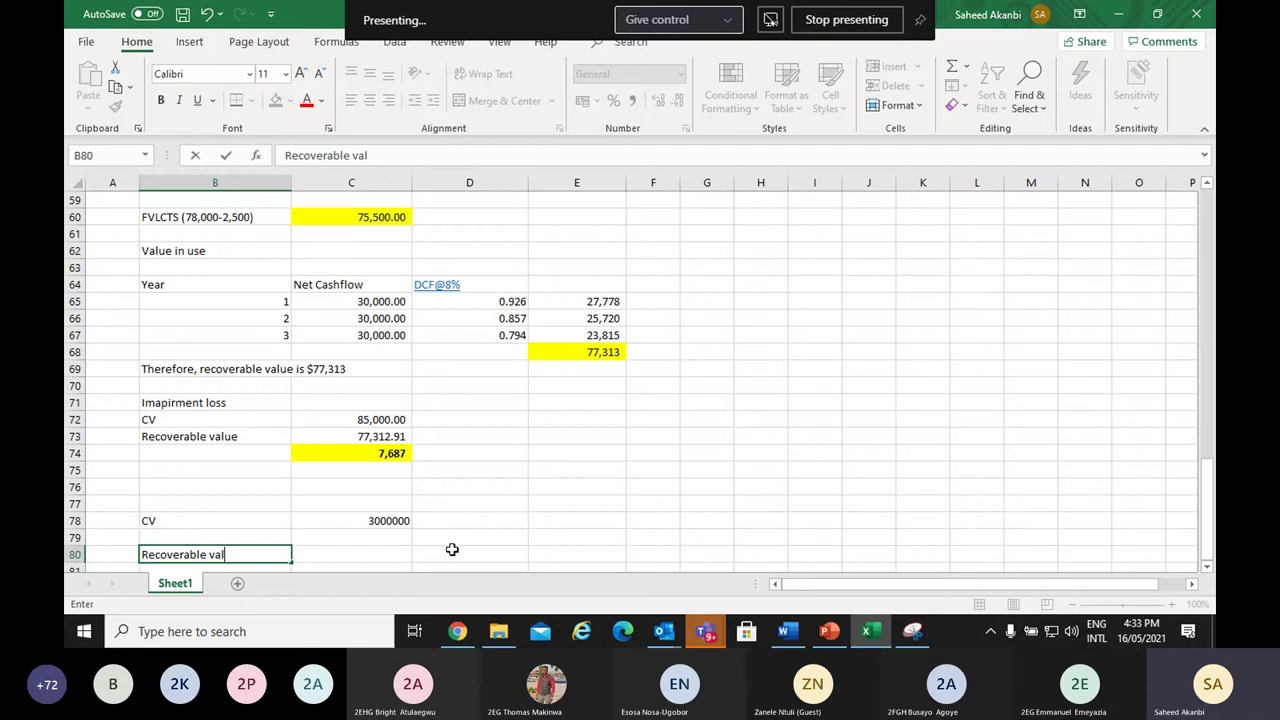
type("ue is the high")
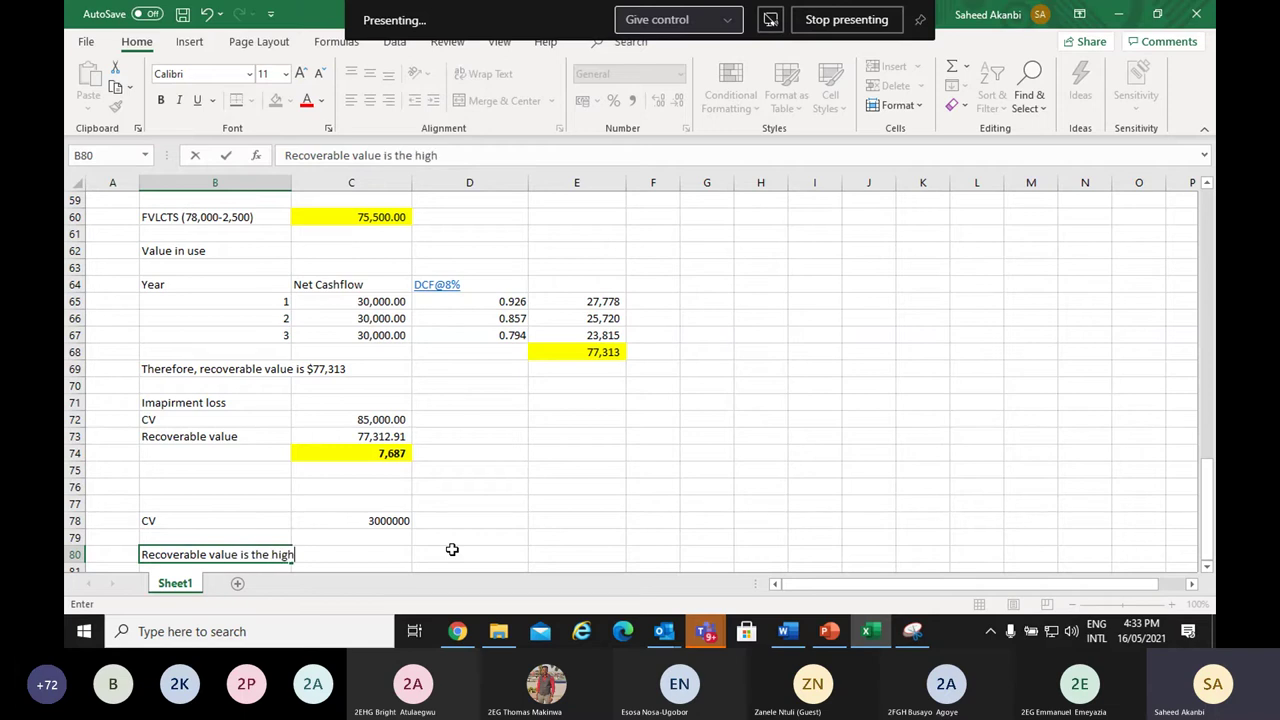
type("er of")
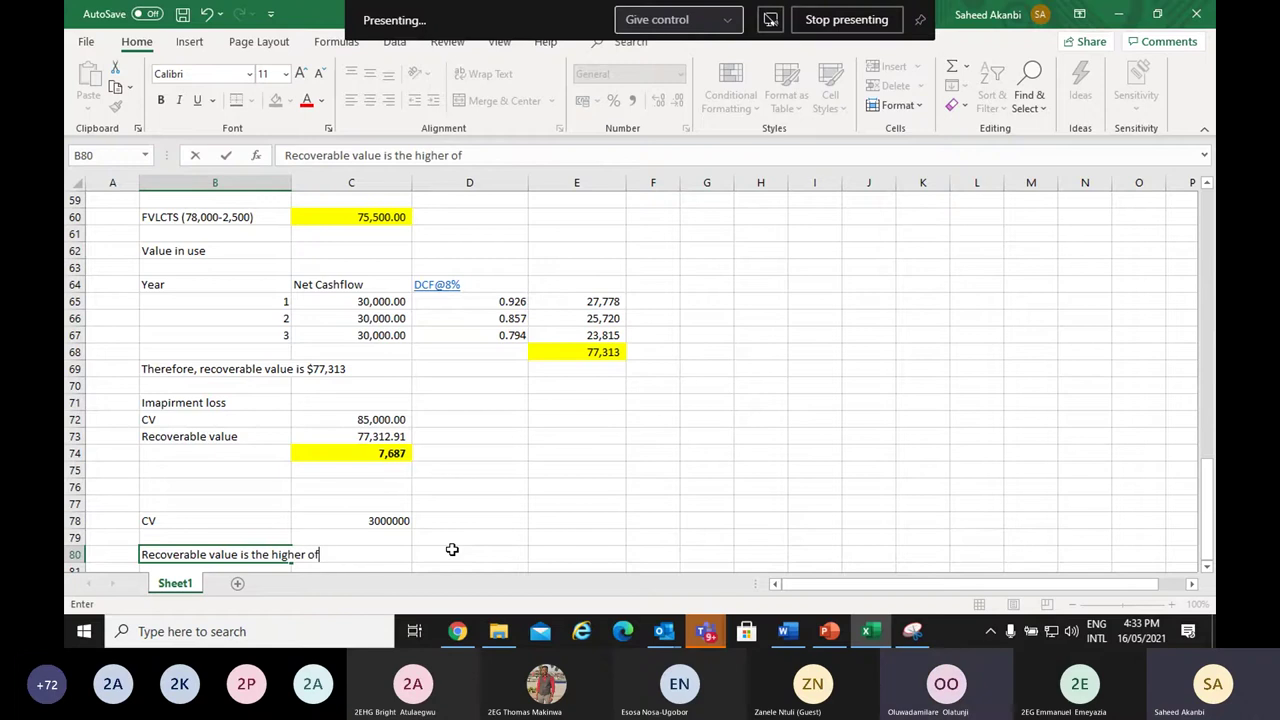
type(" the ")
type("F")
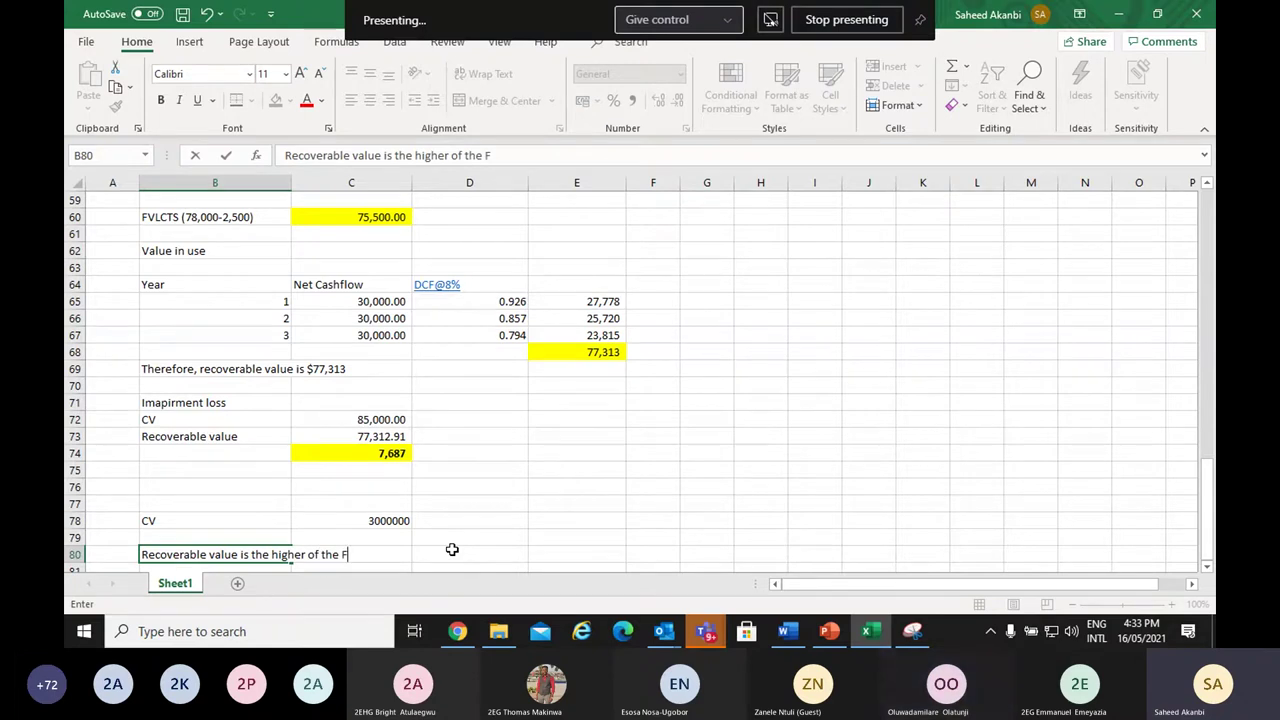
type("VLCTS and VIU")
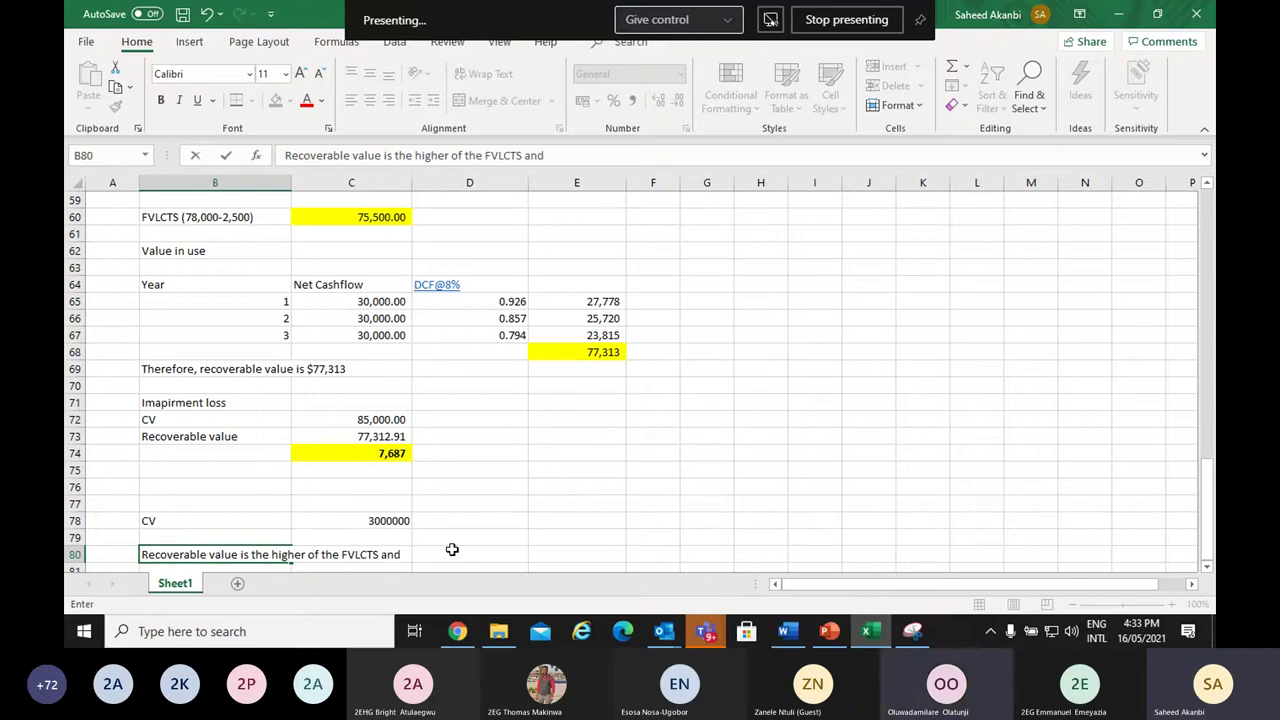
key("Return")
Label B82 as "FVLCTS (2.7M-50,000)"
key("Return")
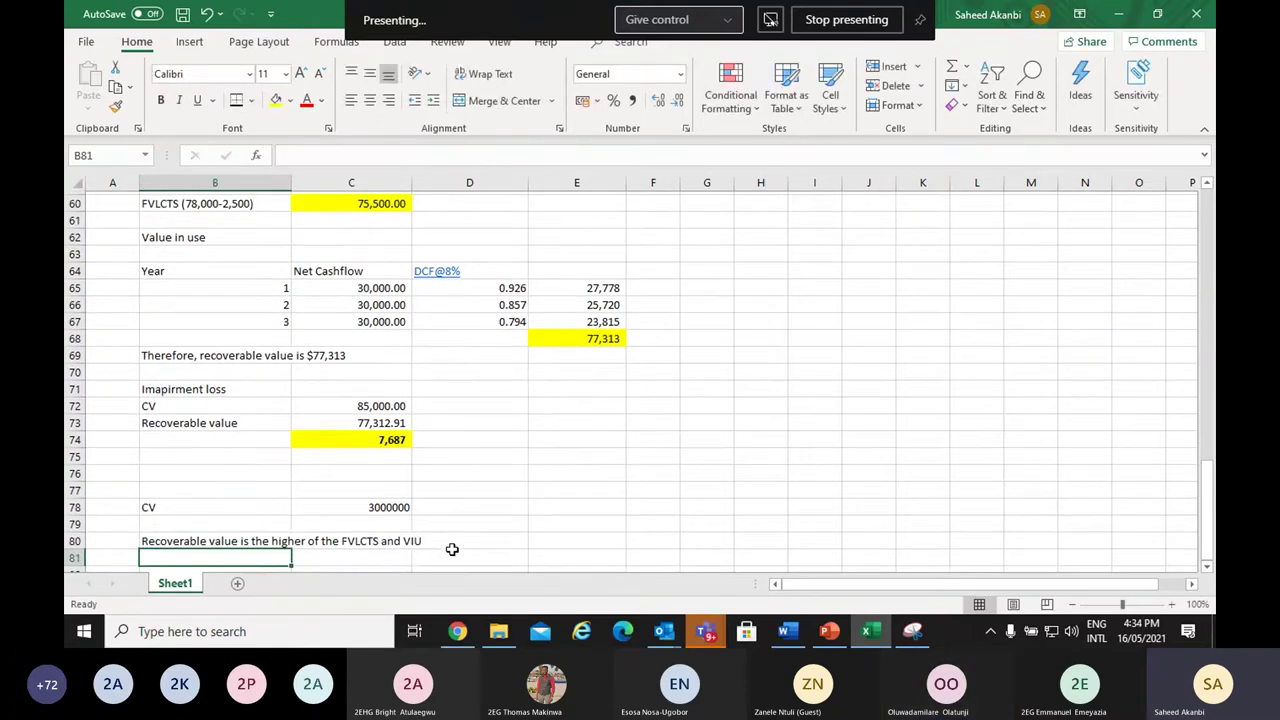
type("FV")
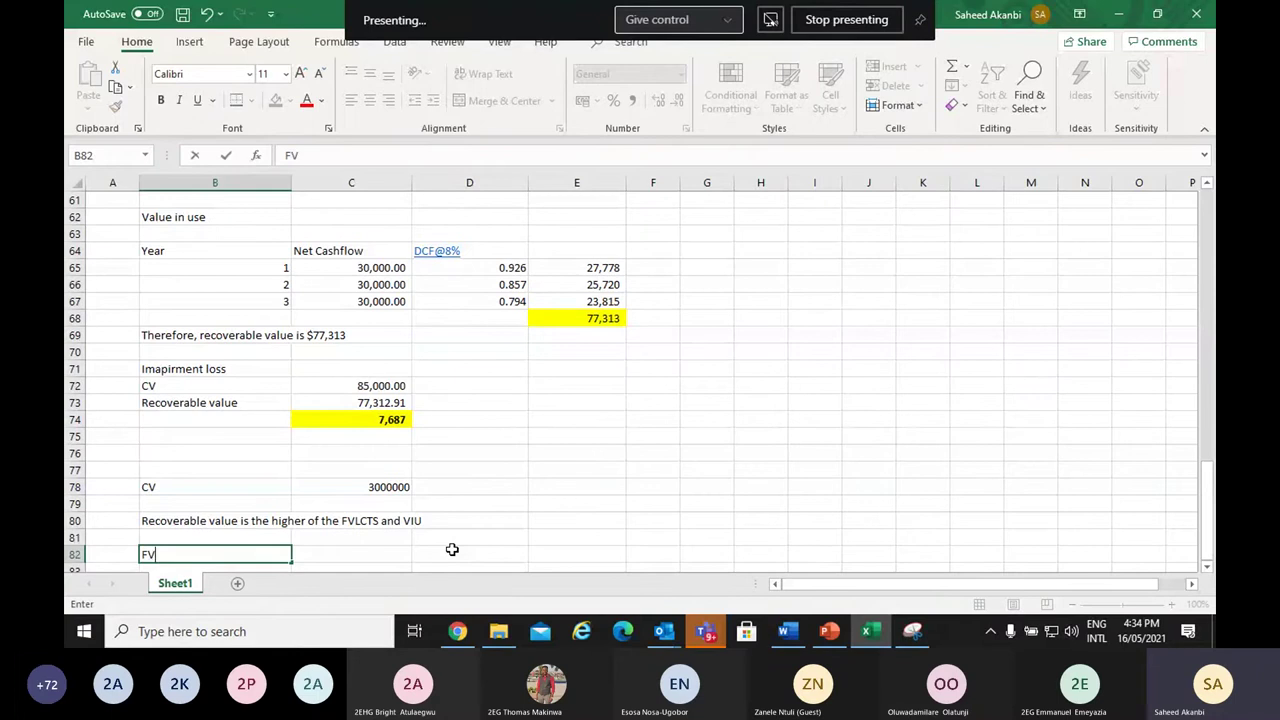
type("LCTS")
key("Tab")
key("alt+Tab")
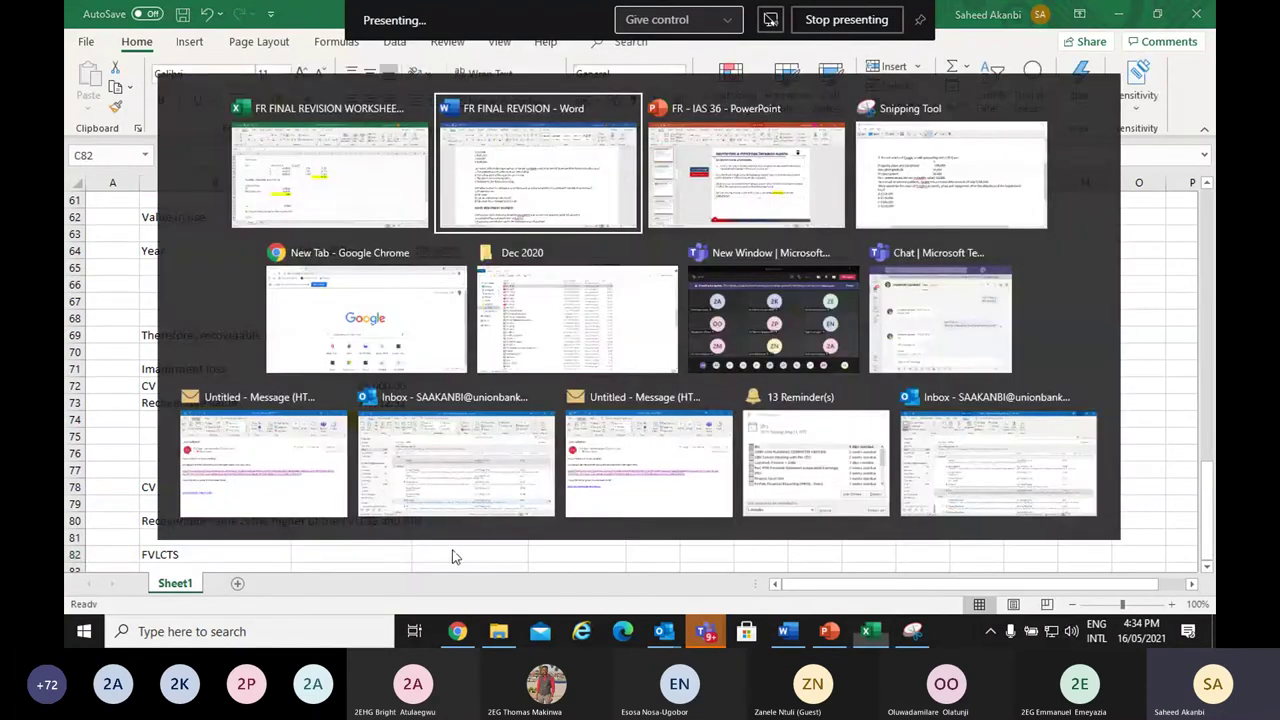
key("alt+Tab")
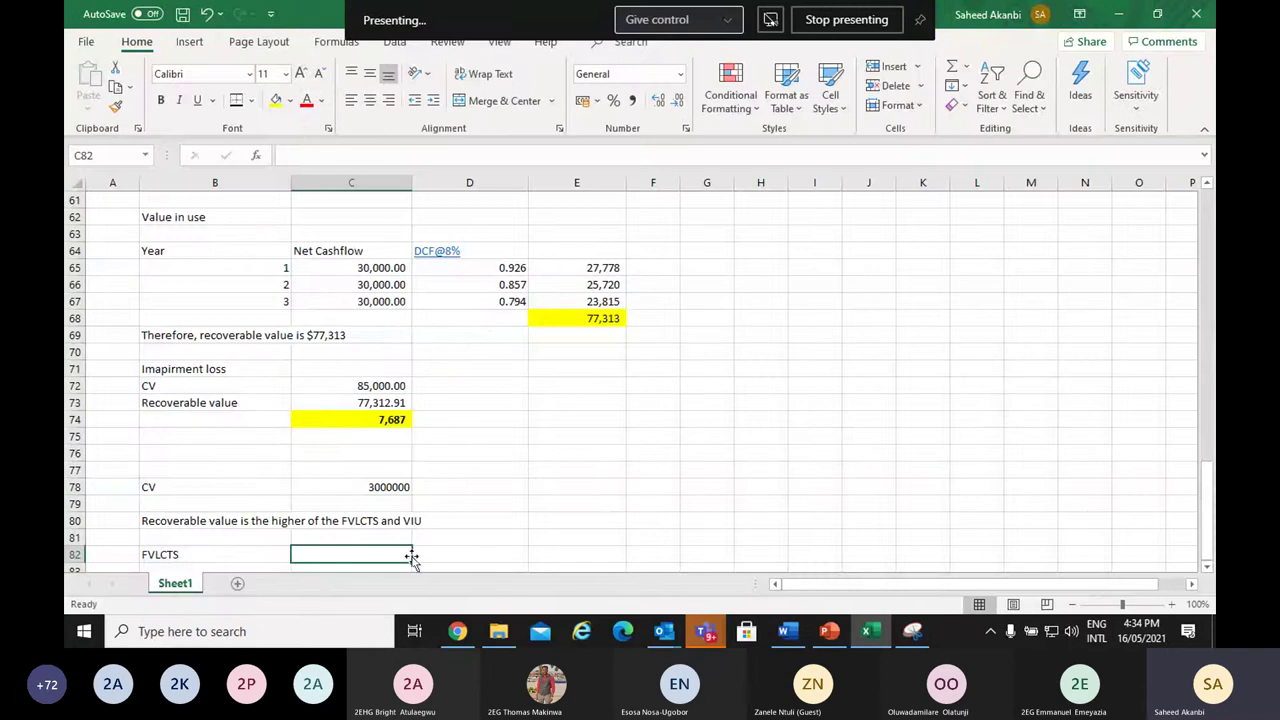
double_click(286, 555)
type("(2")
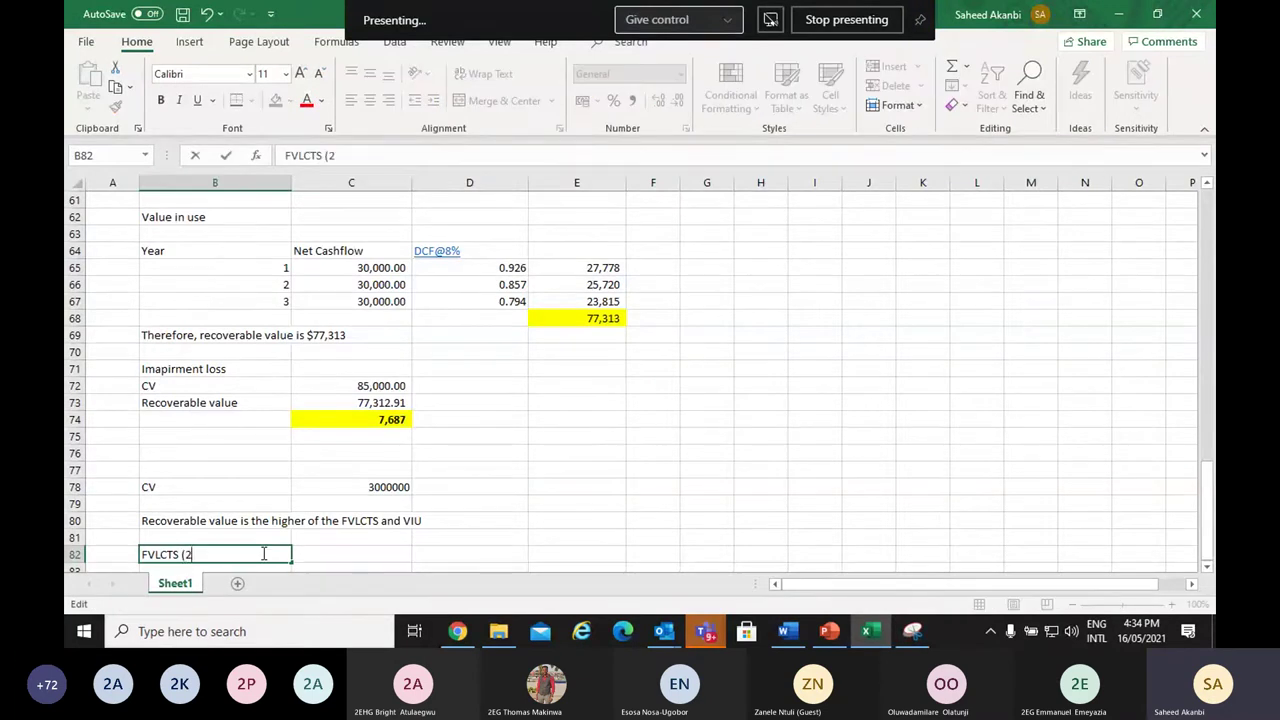
type(".7M-50,000)")
left_click(349, 558)
type("=")
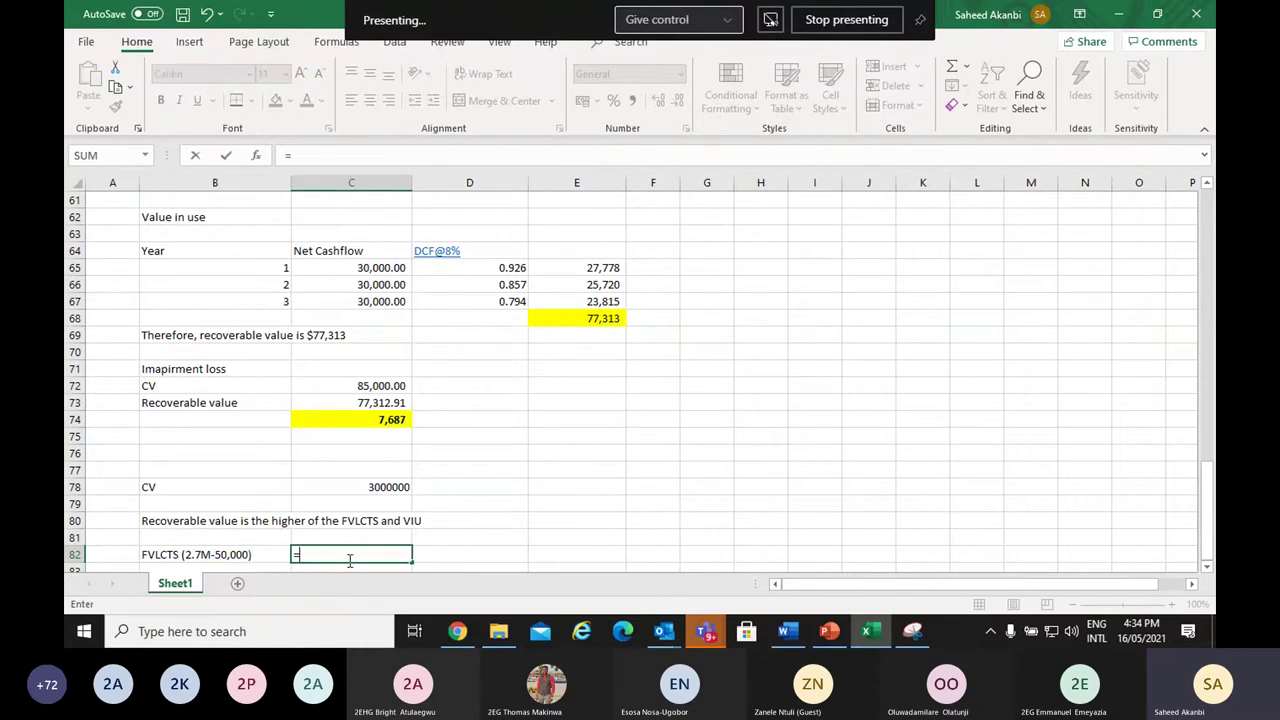
type("2700000-50000")
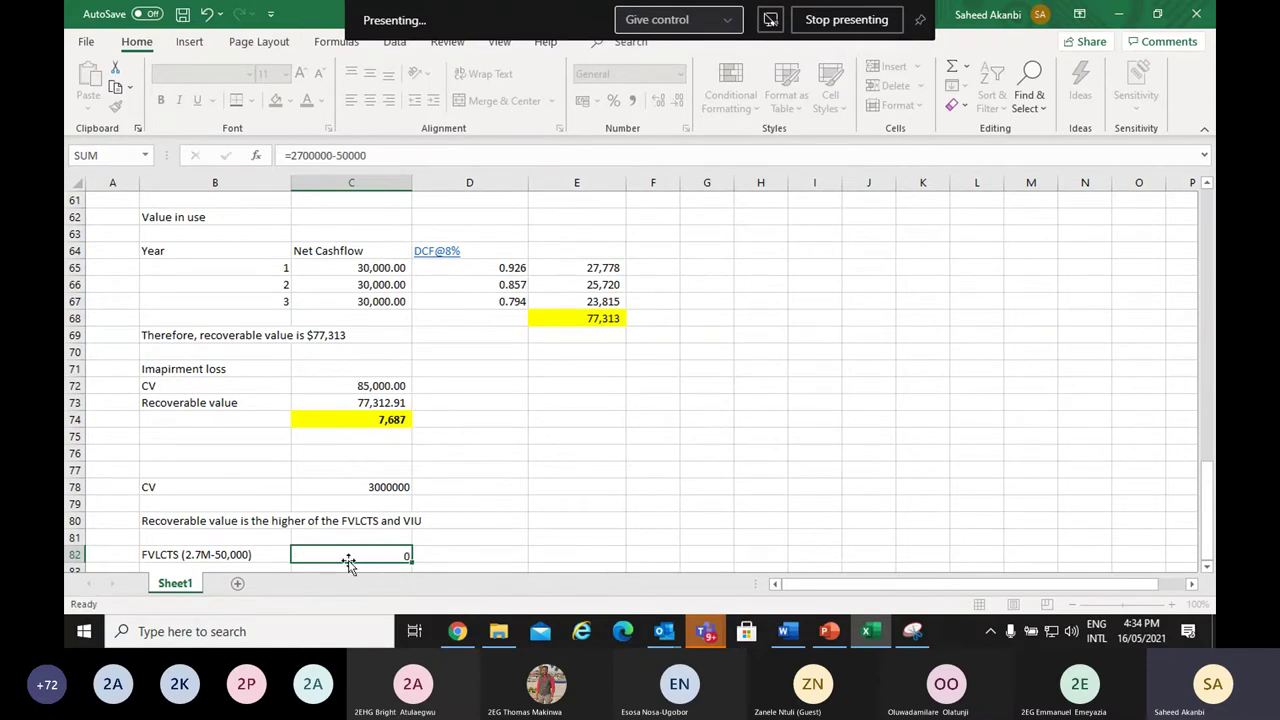
key("Return")
Label cell B84 as "Value in use"
key("Down")
key("Left")
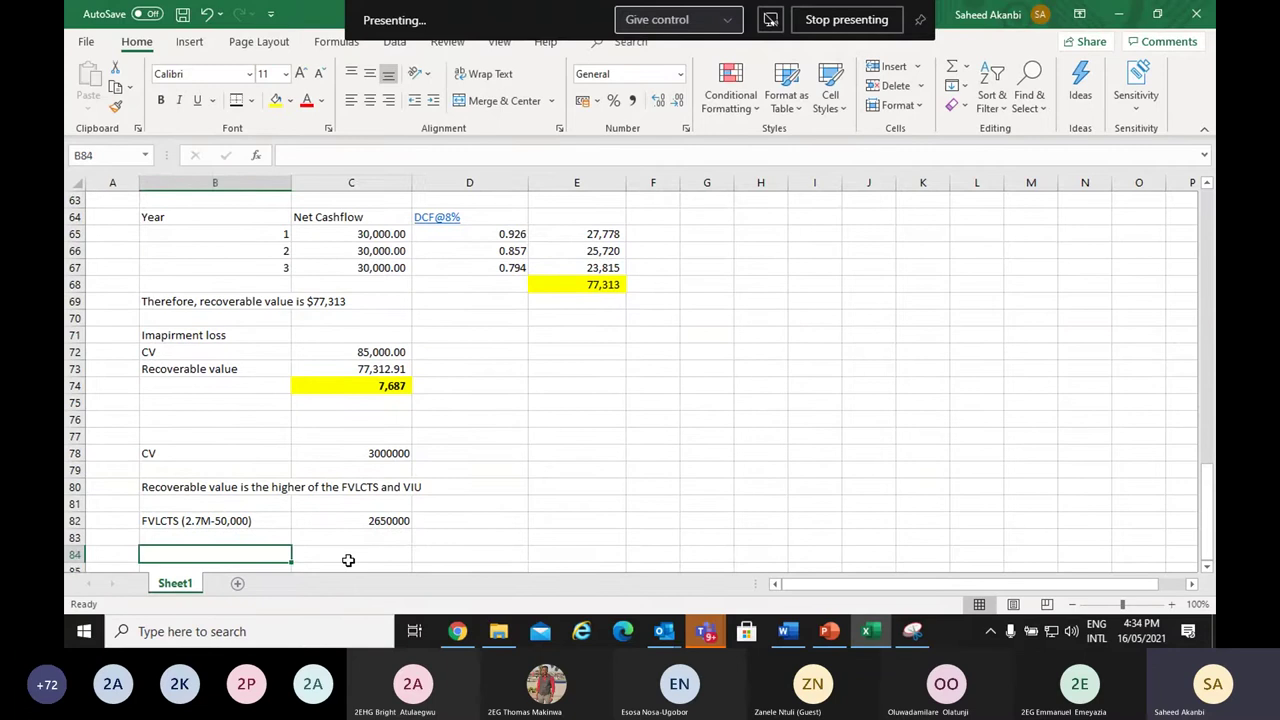
type("Value ")
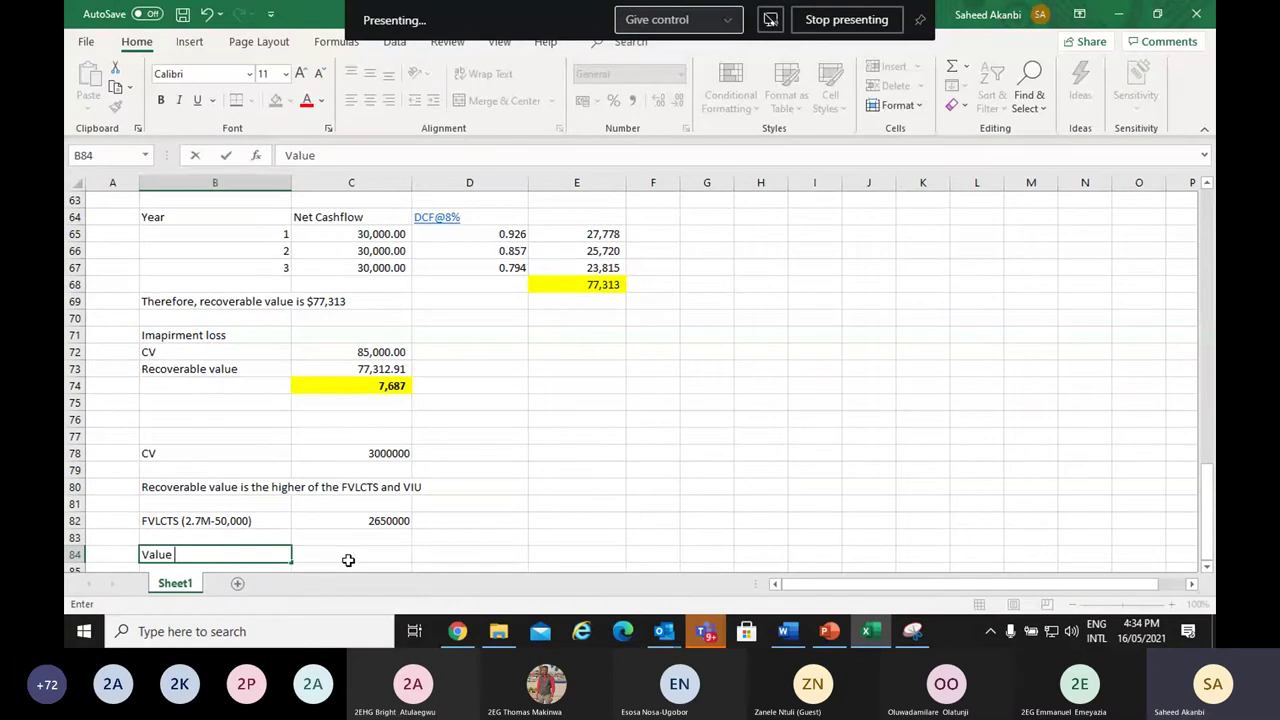
type("in use")
left_click(349, 561)
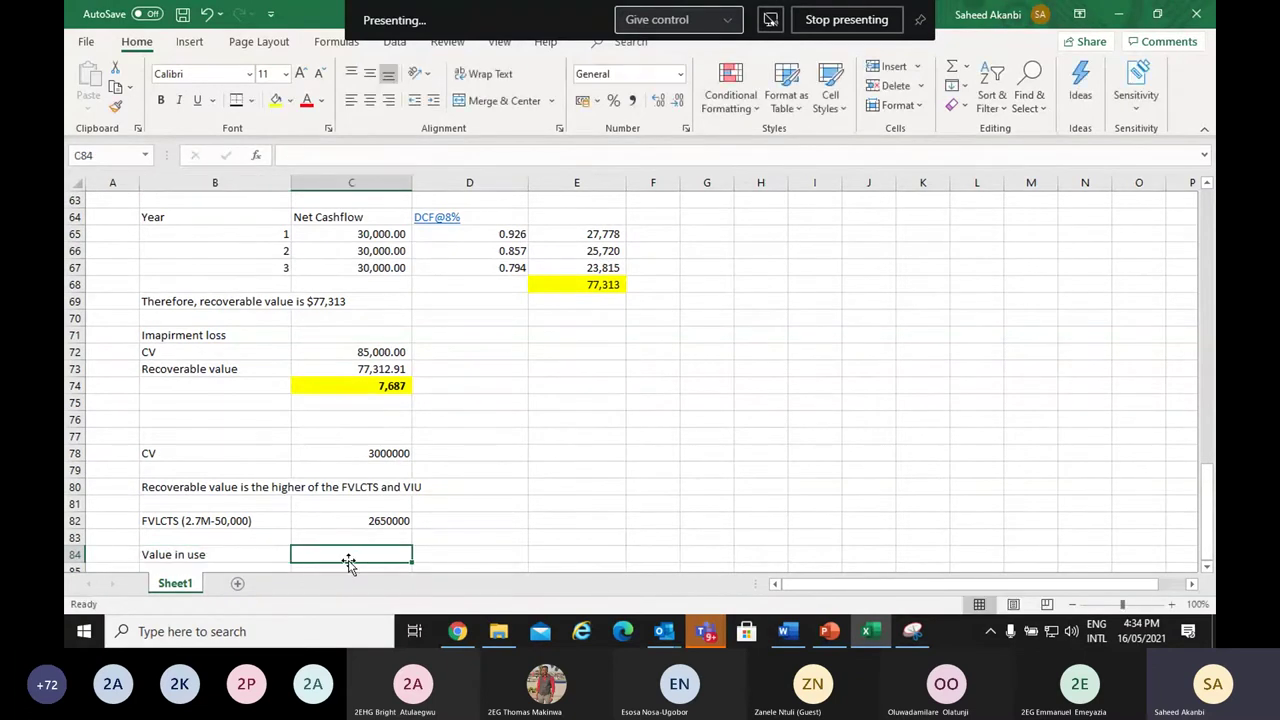
Enter 2600000 in C84 and apply the comma number style to C78:C84
type("260")
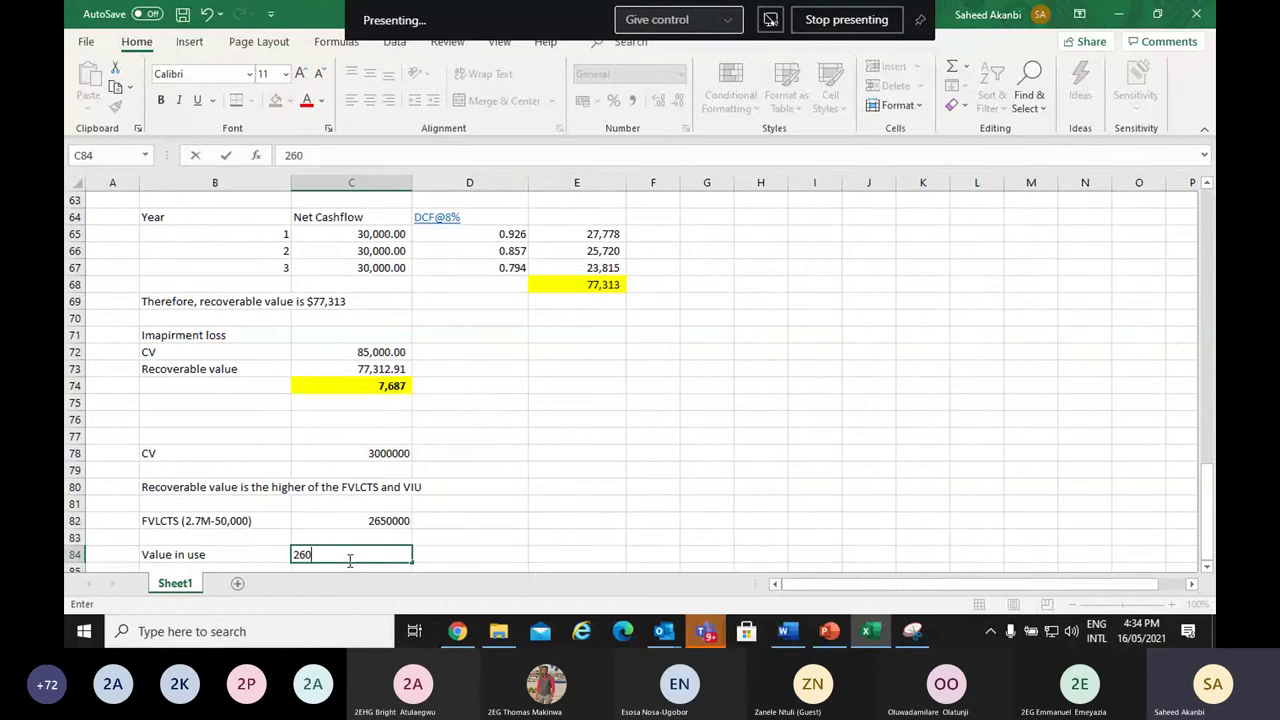
type("0000")
key("Return")
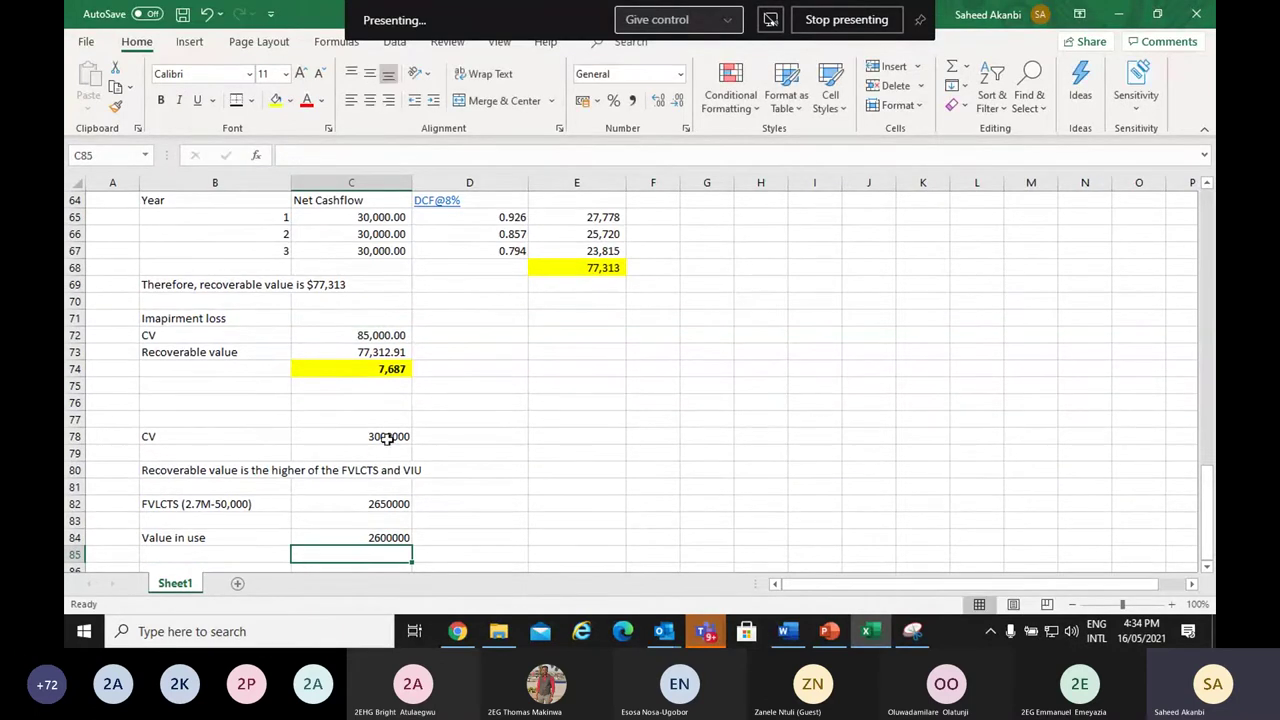
left_click_drag(388, 438, 388, 537)
left_click(632, 100)
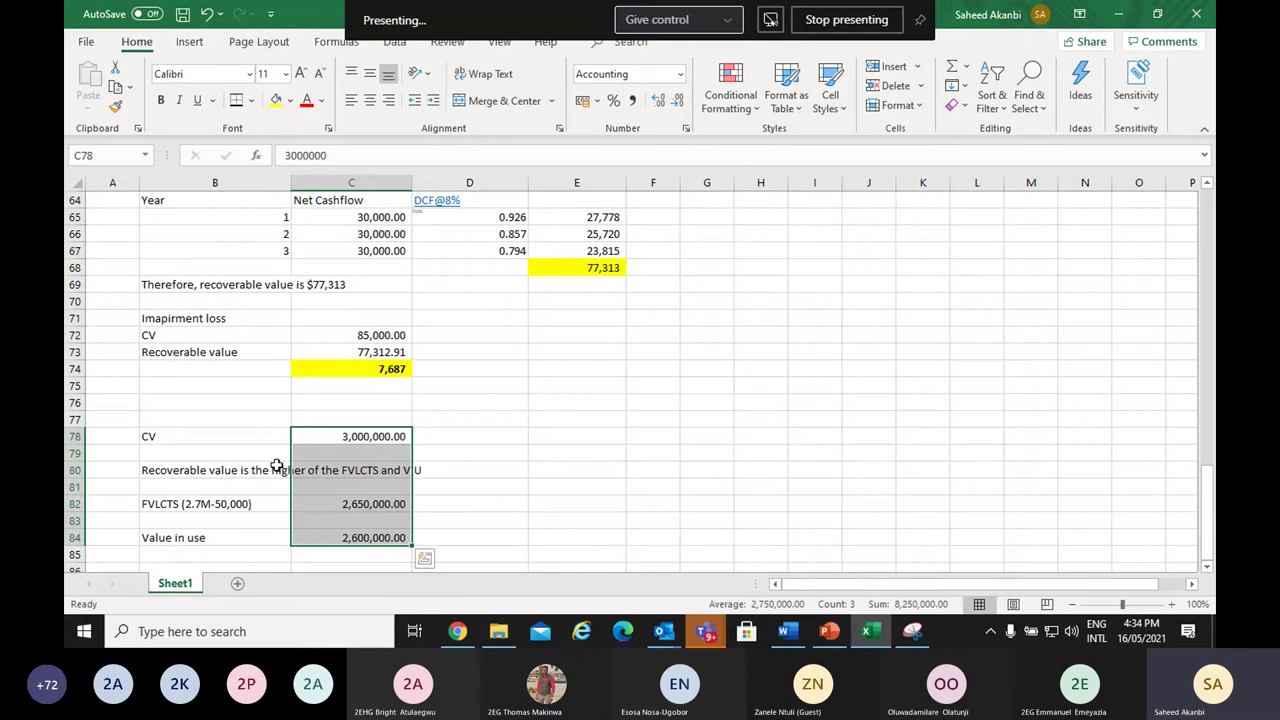
Enter the label "Recoverable value is" in B86
left_click(215, 539)
left_click(207, 552)
key("Down")
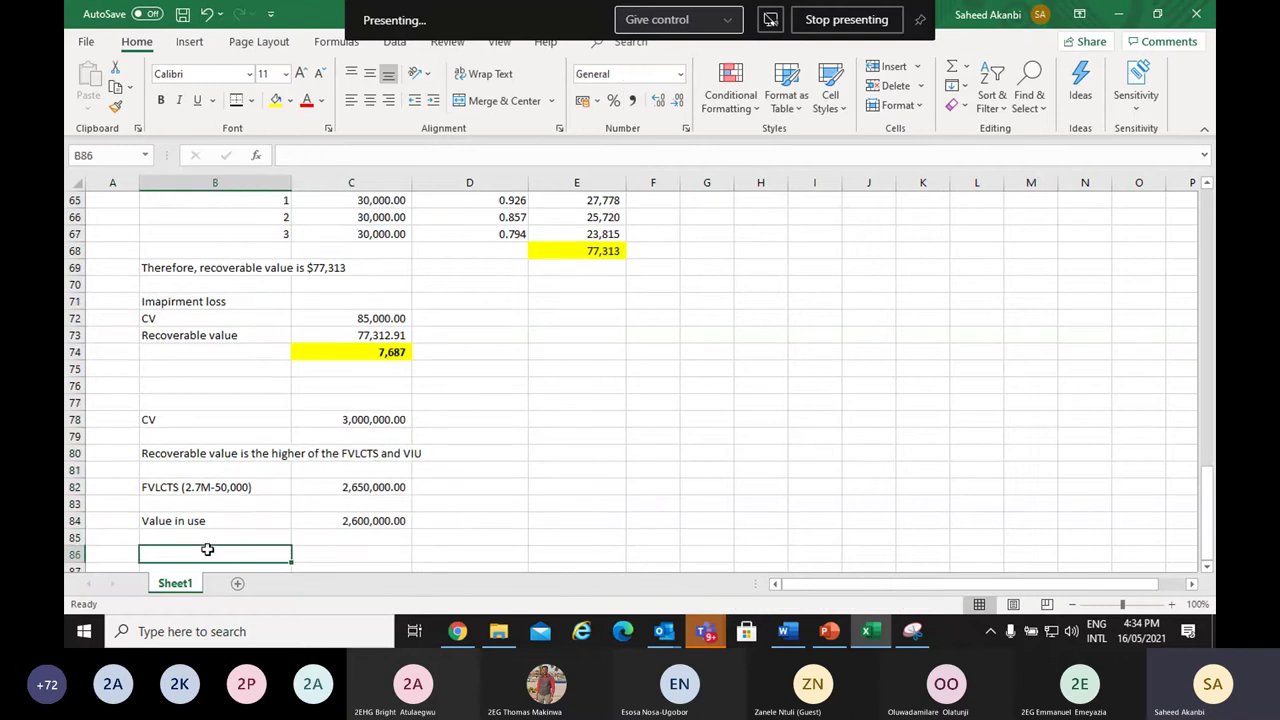
type("Rec")
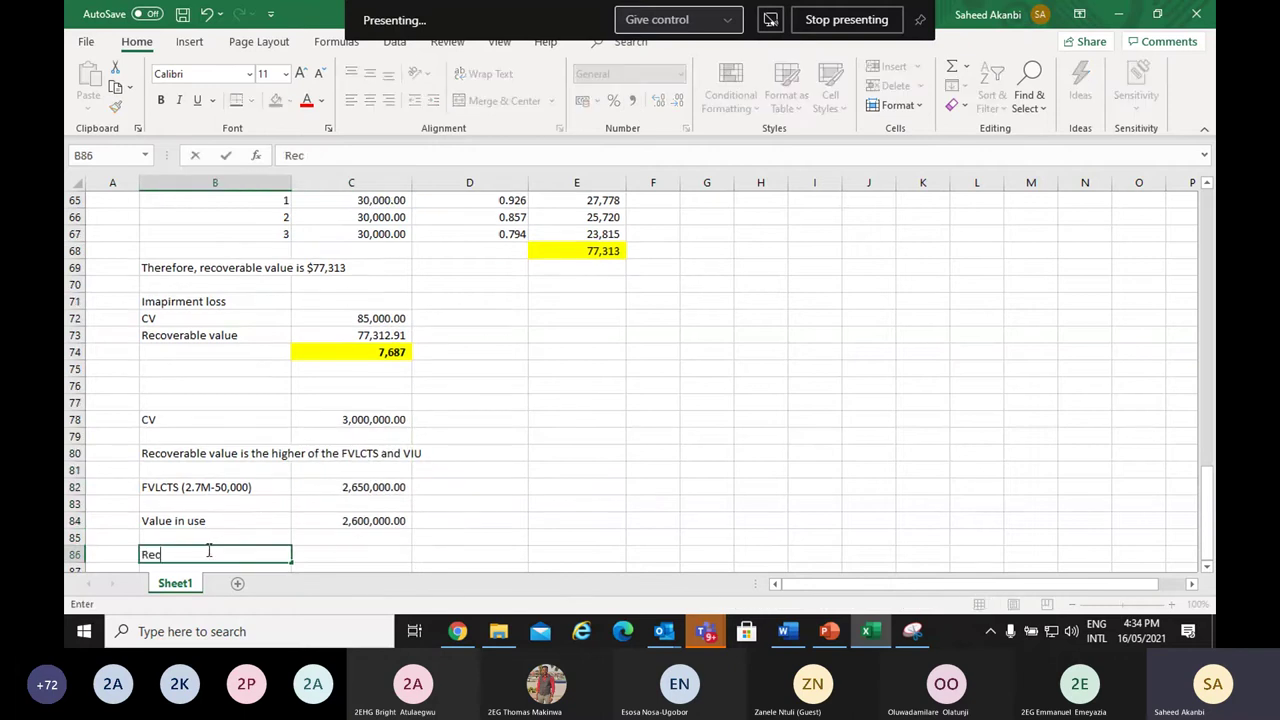
type("overable value is")
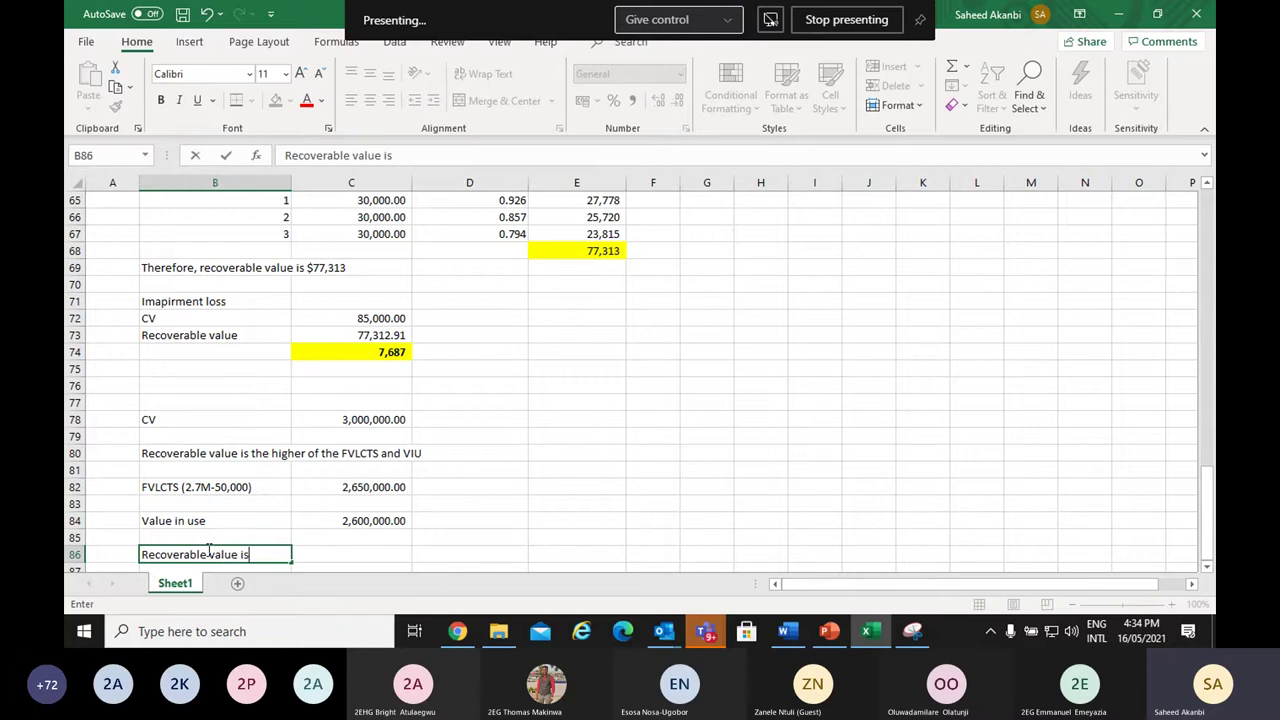
key("Return")
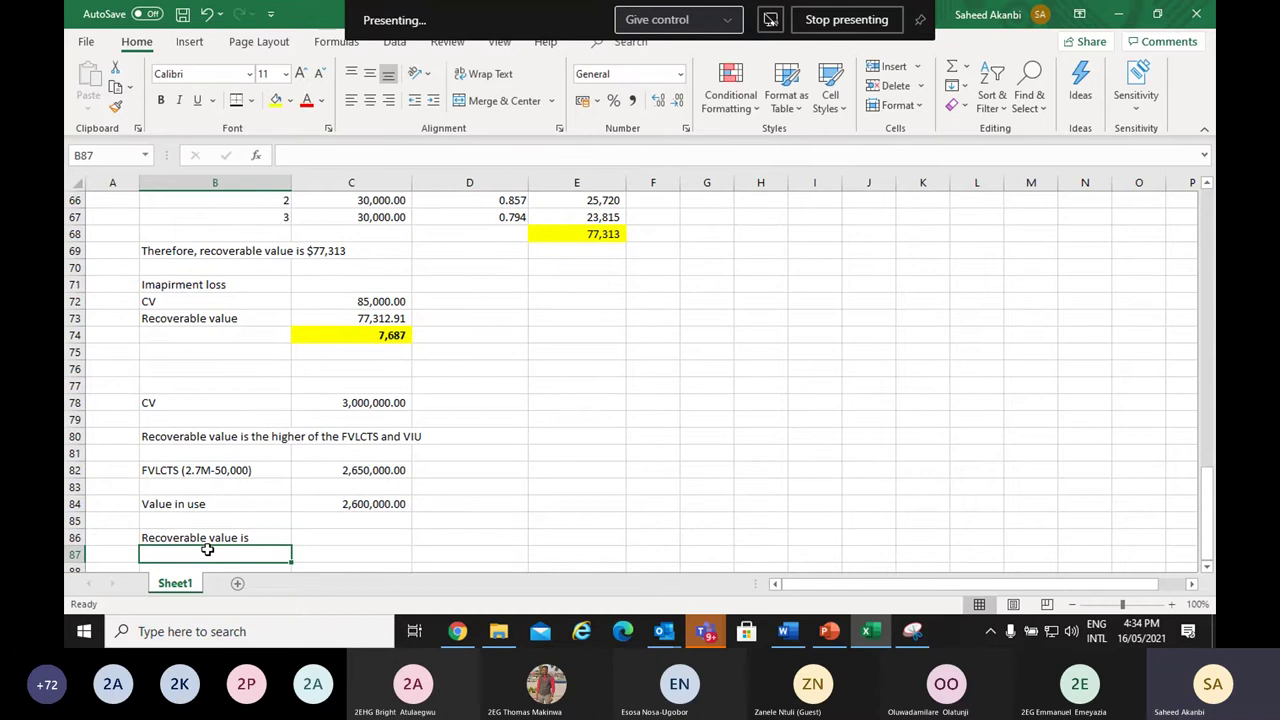
Set the recoverable value in C86 to the FVLCTS amount with the formula =C82
key("Up")
key("Right")
type("=")
key("Up")
key("Up")
key("Up")
key("Up")
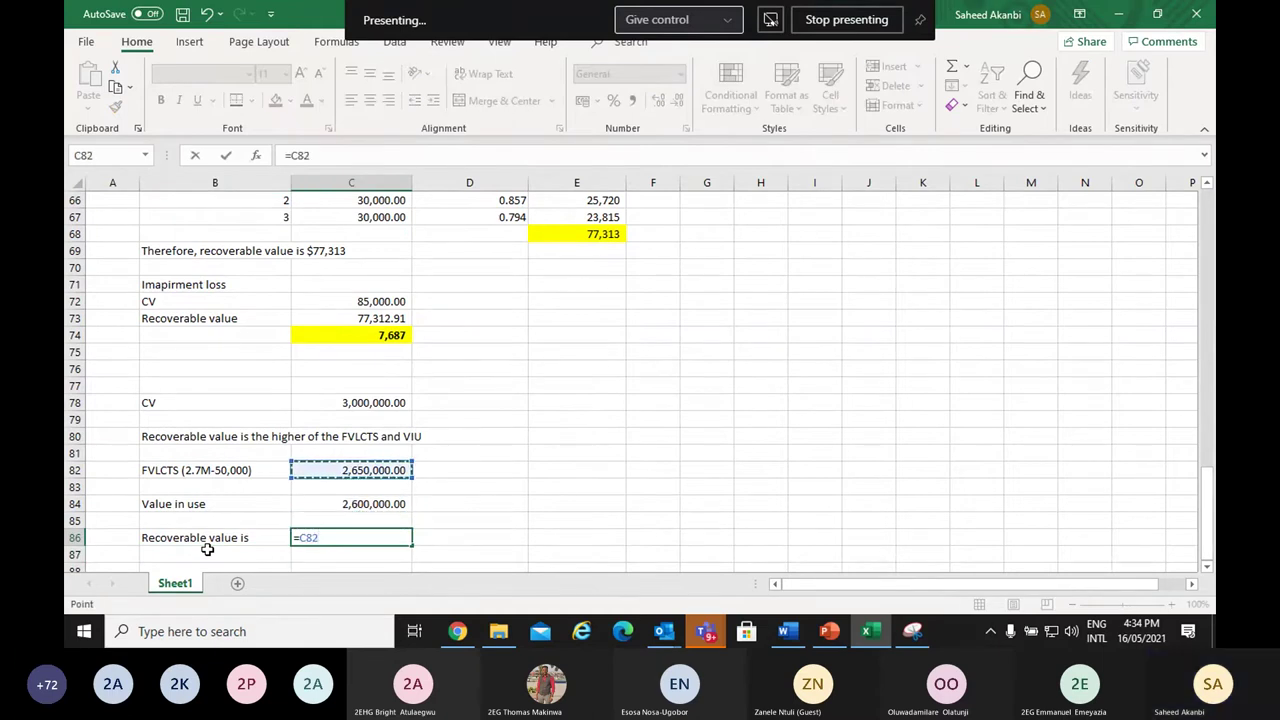
key("Return")
Label cell B88 as "Impairment loss"
key("Down")
key("Left")
type("Im")
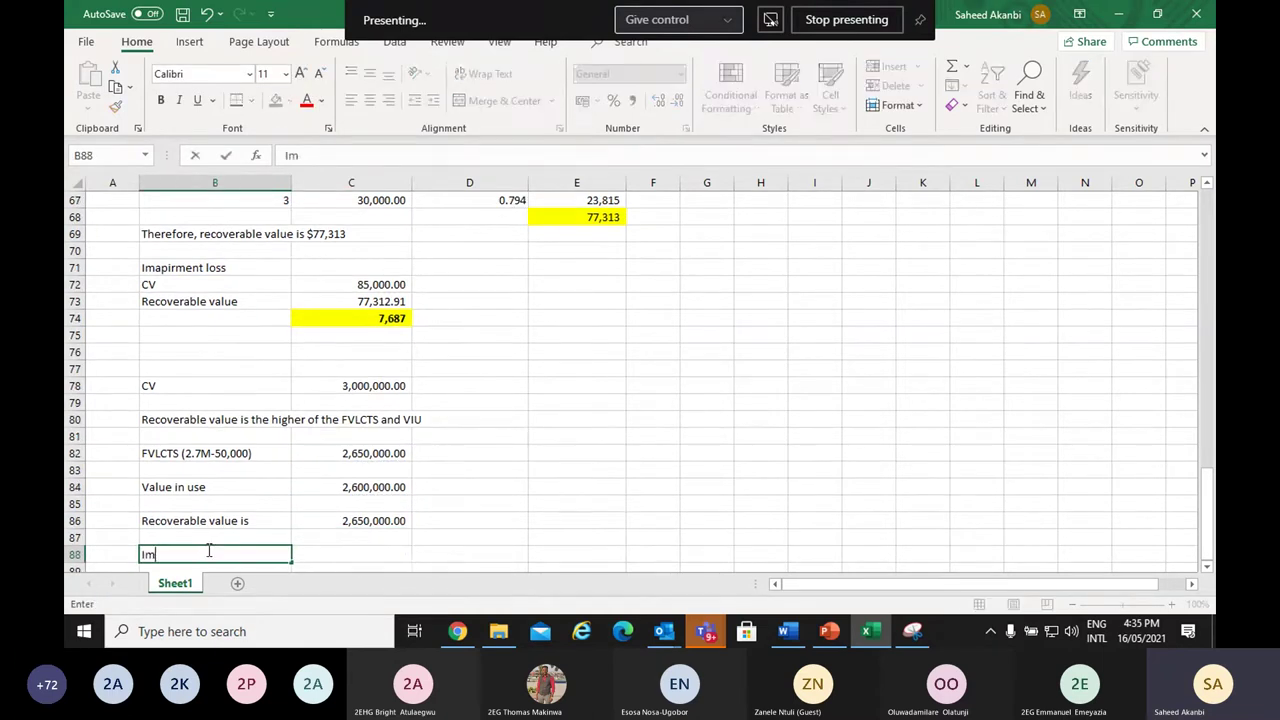
type("pairment loss")
key("Tab")
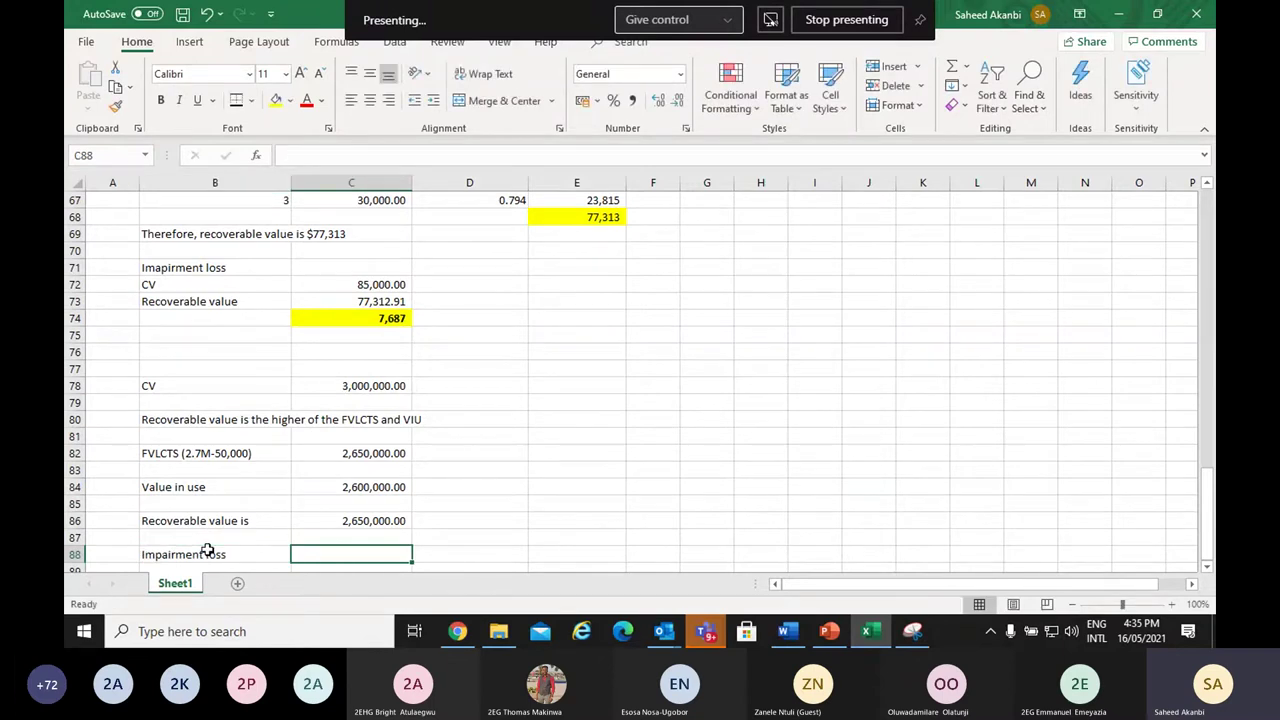
Calculate the impairment loss in C88 as carrying value minus recoverable value with the formula =C78-C86
type("=")
key("Up")
key("Up")
key("Up")
key("Up")
key("Up")
key("Up")
key("Up")
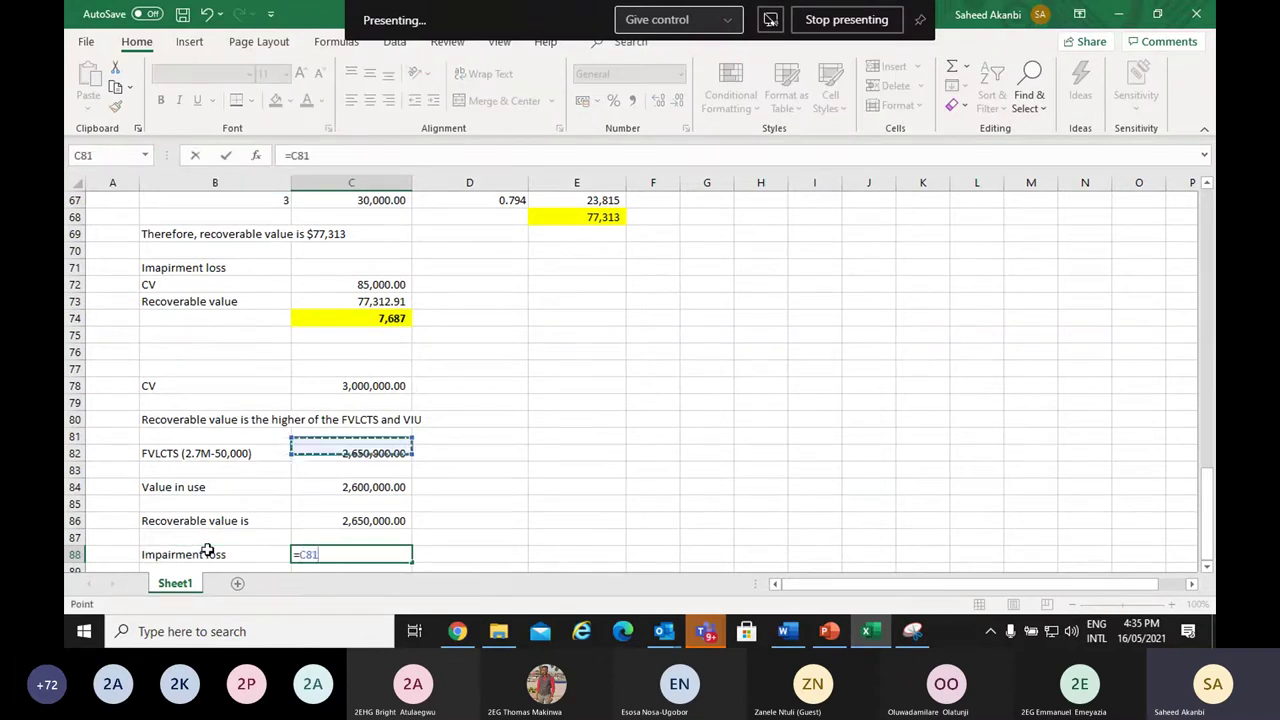
key("Up")
key("Up")
key("Up")
type("-")
key("Up")
key("Up")
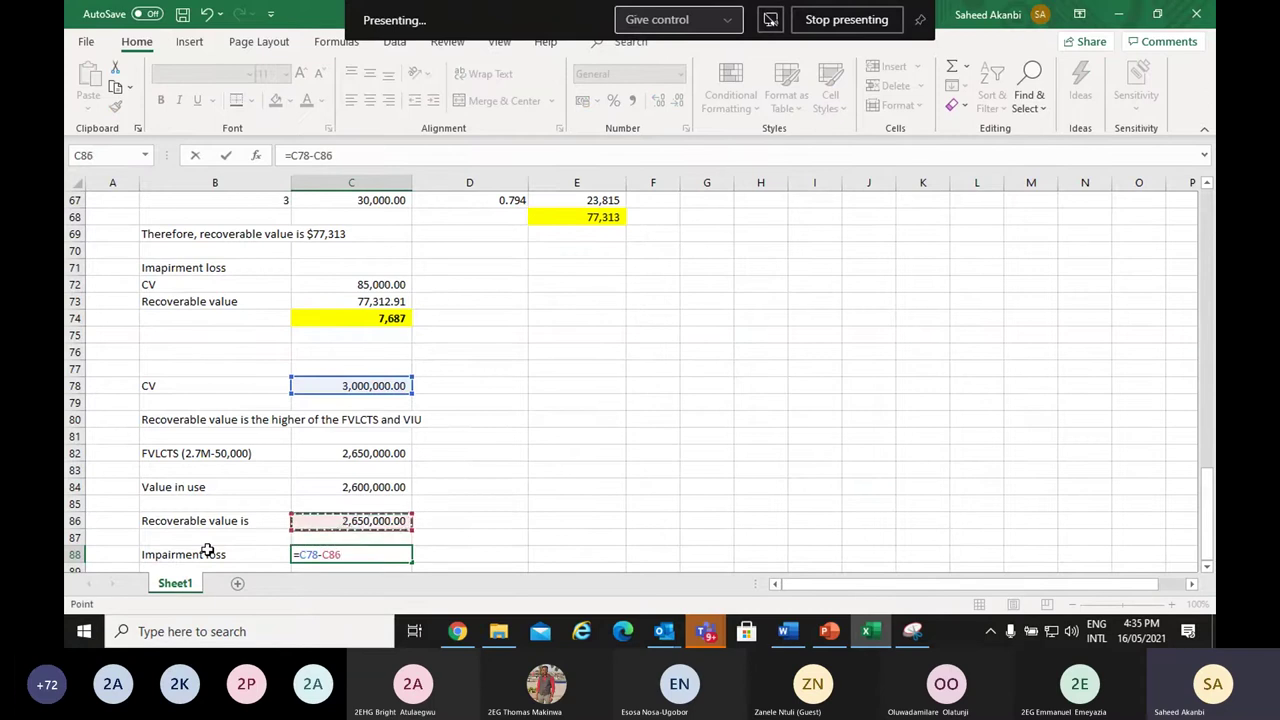
key("Return")
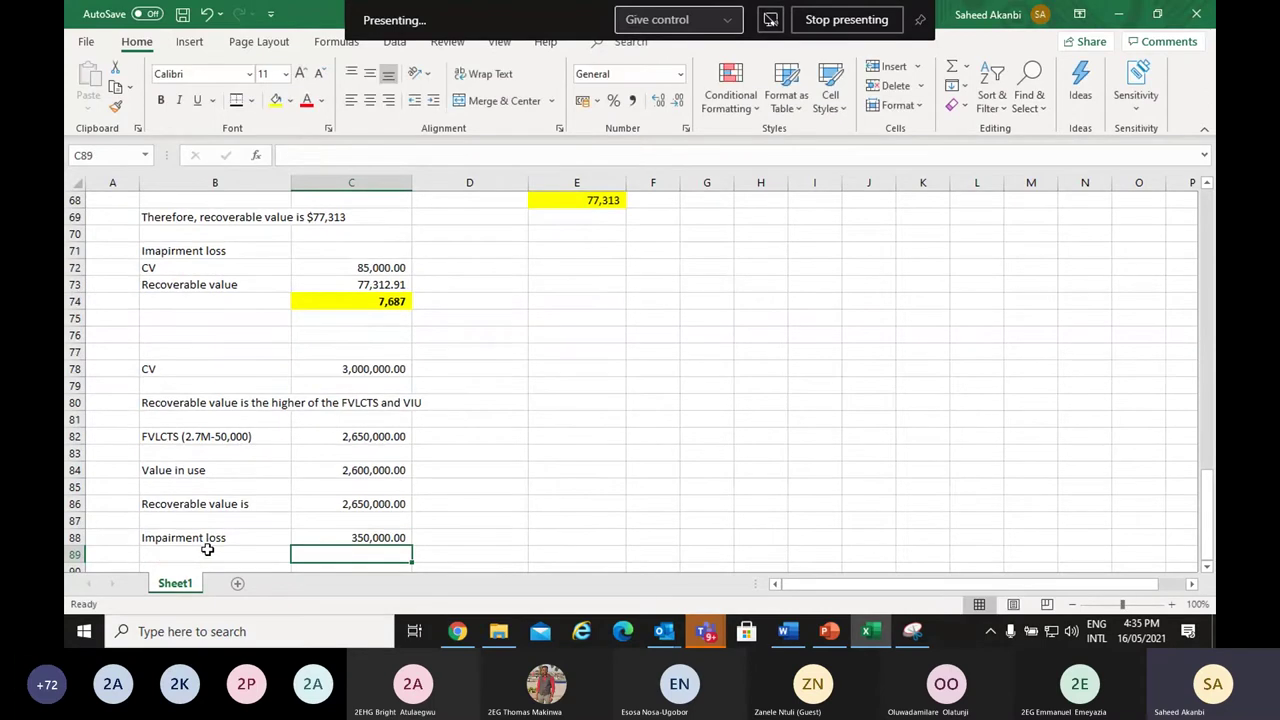
Highlight the impairment loss in C88 with a yellow fill
left_click(400, 535)
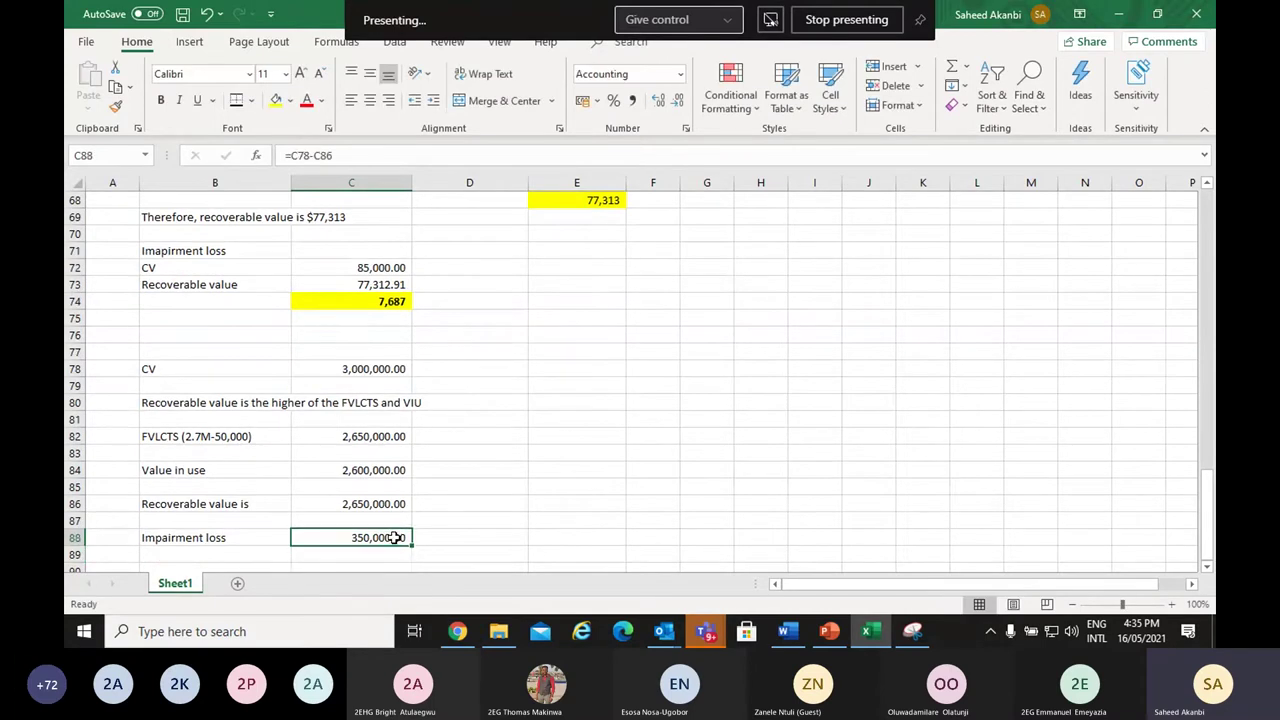
left_click(275, 108)
left_click(576, 504)
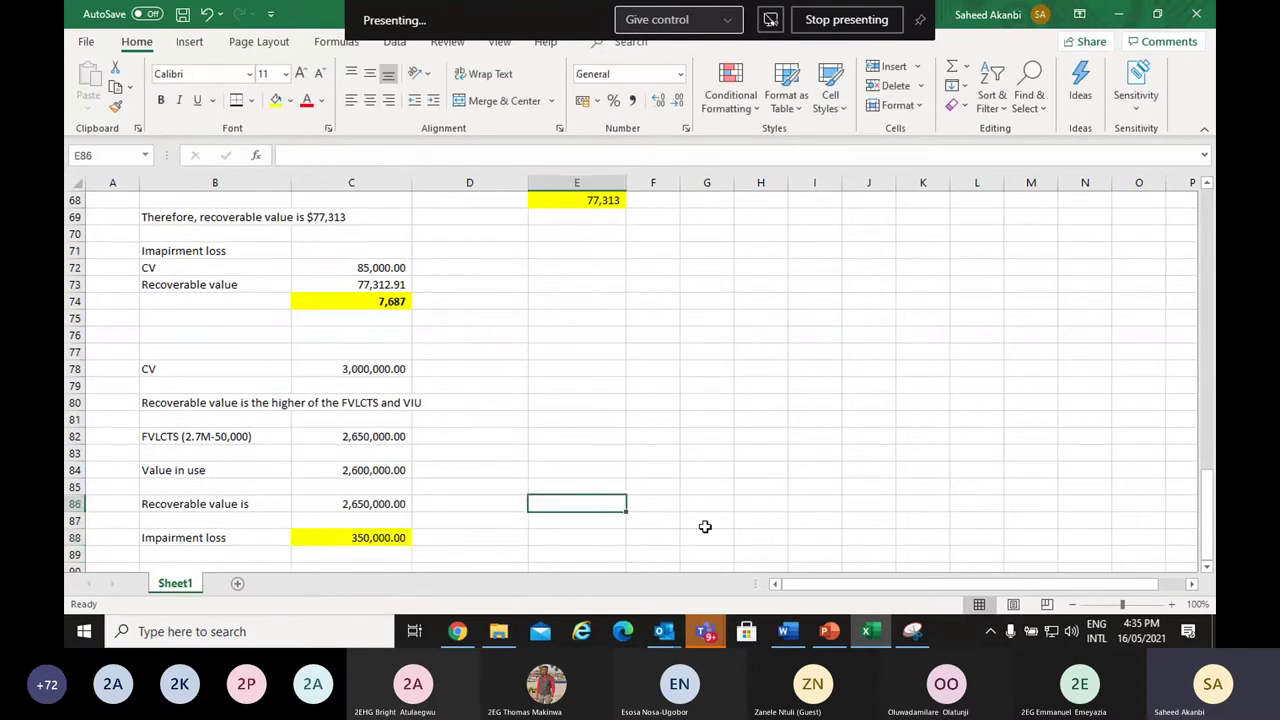
Switch to the Word revision document and bring the IAS 40 Investment Property questions into view
left_click(787, 631)
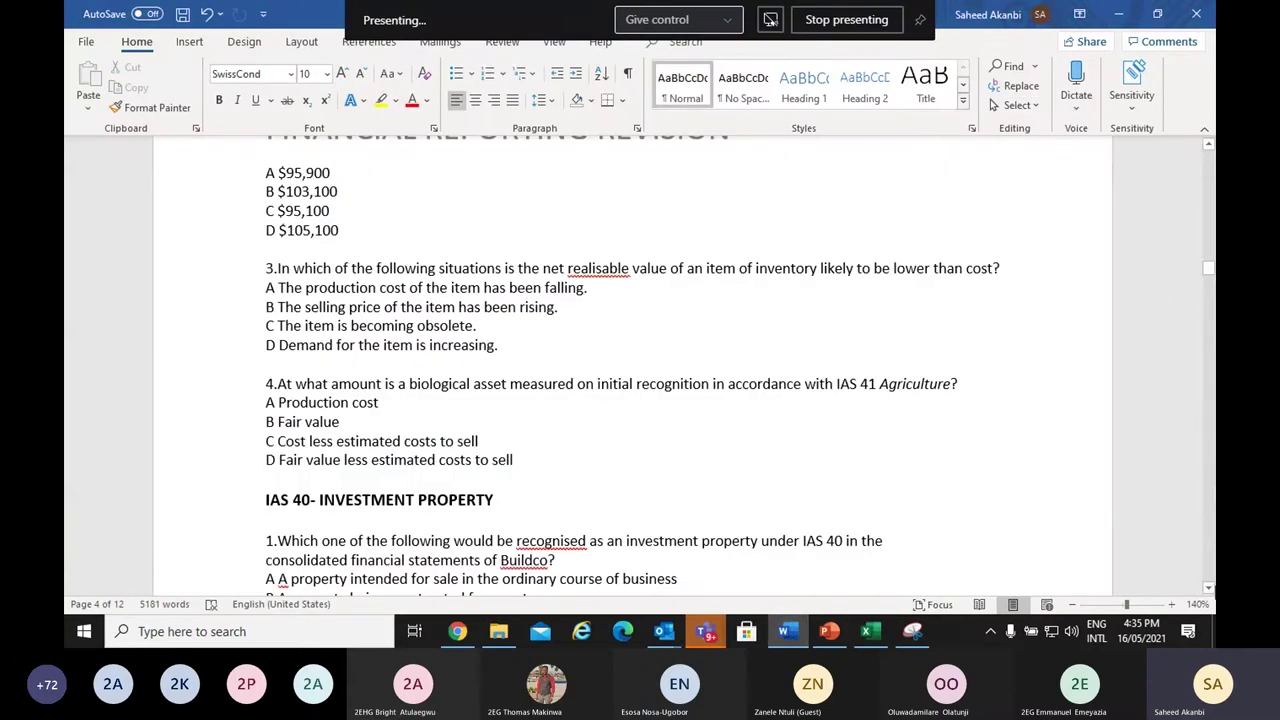
left_click(1208, 592)
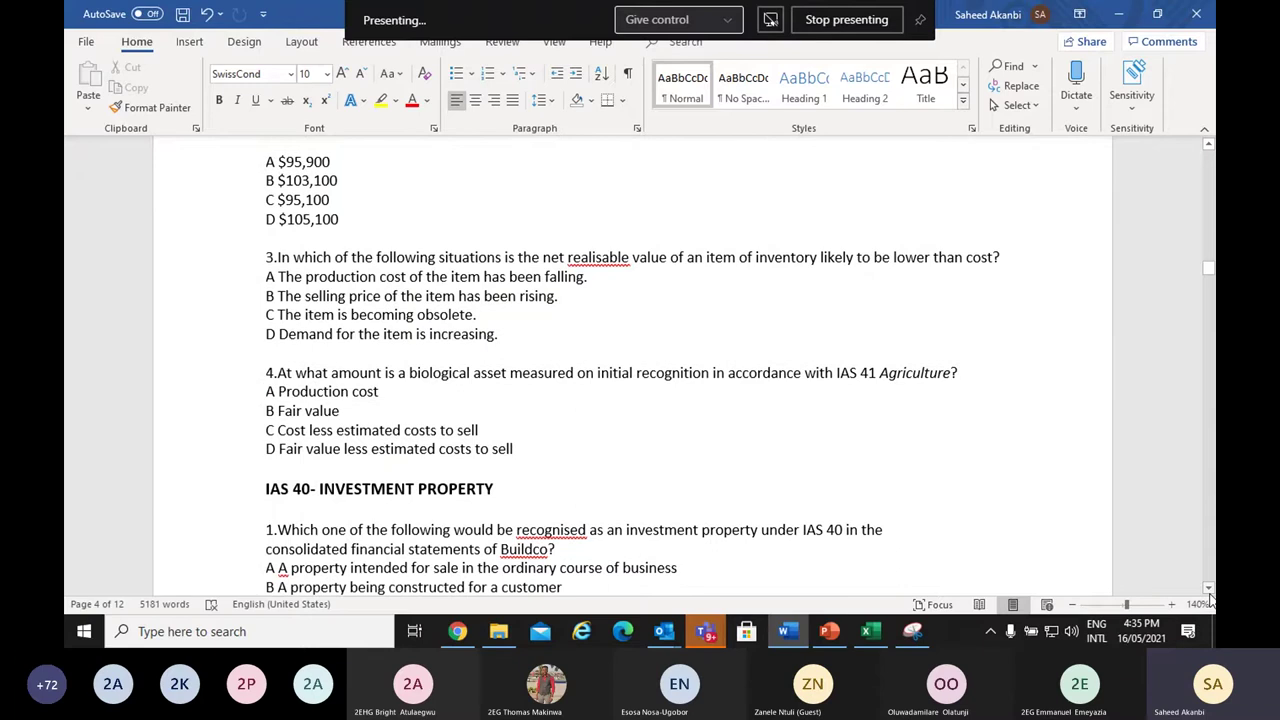
scroll(1210, 598, "down", 5)
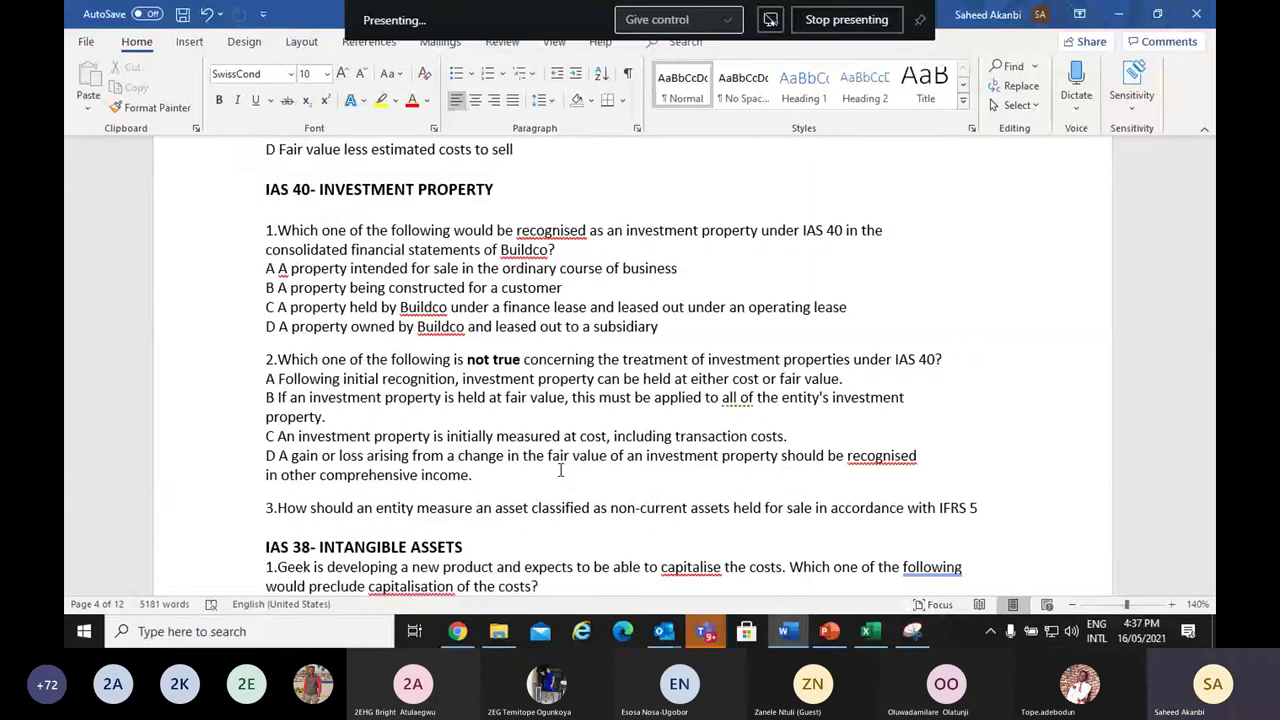
Switch to the Microsoft Teams meeting and maximize its window to view the participants
left_click(705, 631)
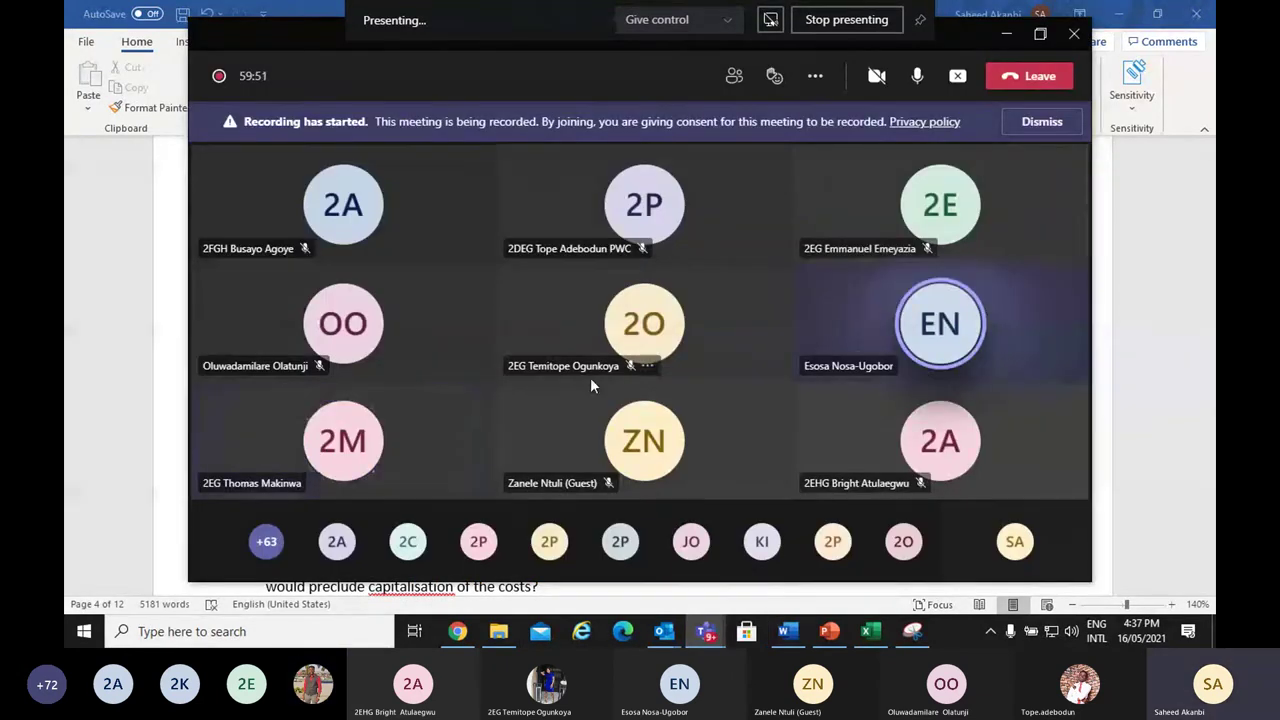
left_click(1040, 34)
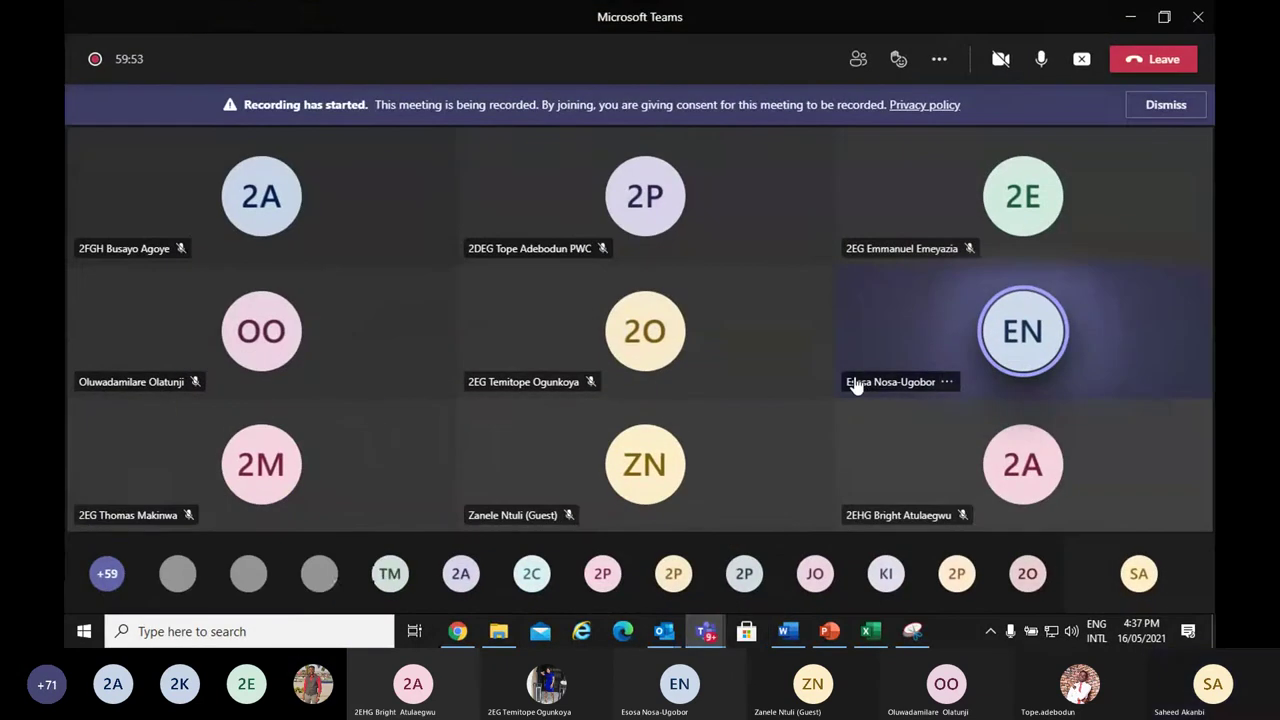
mouse_move(856, 386)
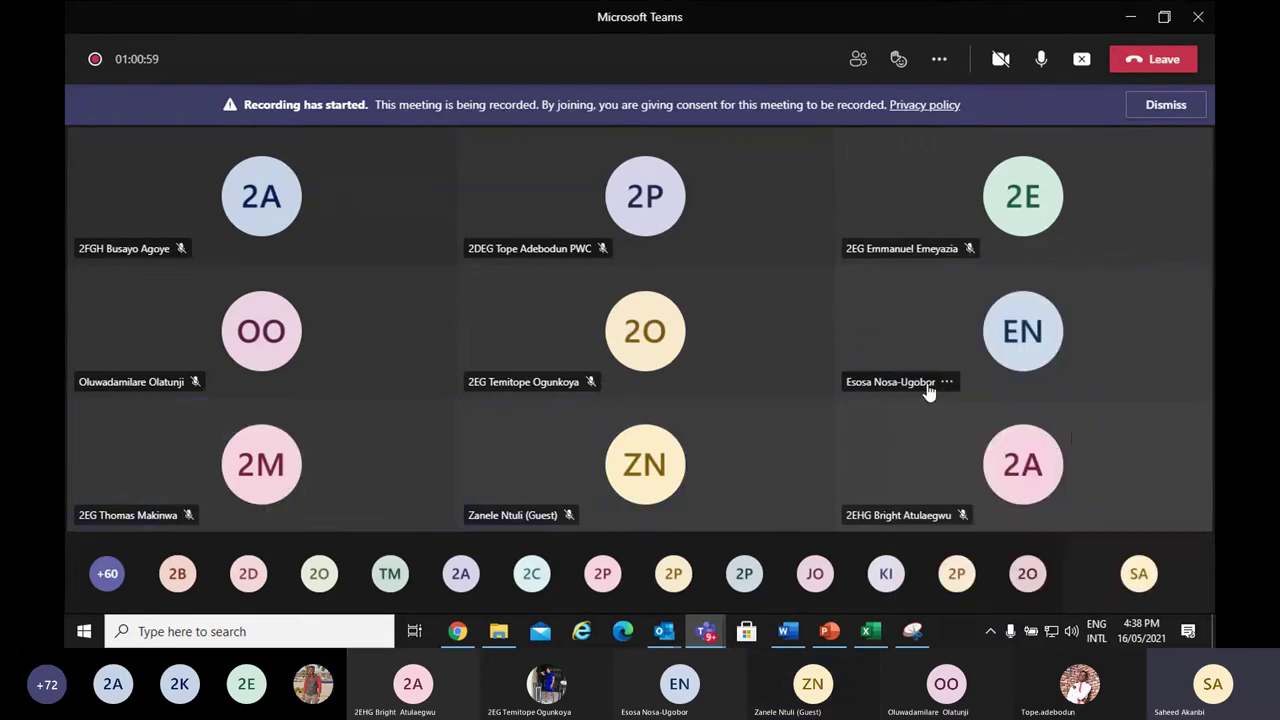
mouse_move(928, 391)
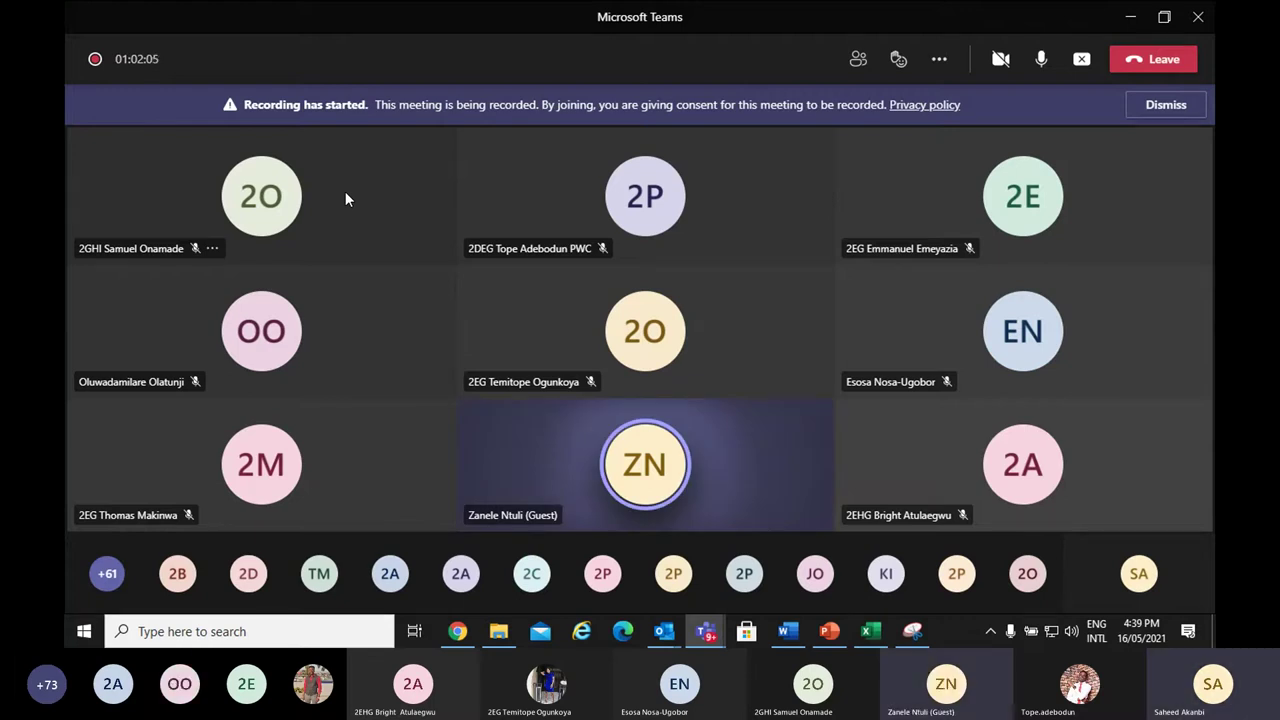
Open the FR - IAS 40 presentation from the Dec 2020 folder and start the slide show at the "IAS 40- Investment Property" slide
left_click(496, 634)
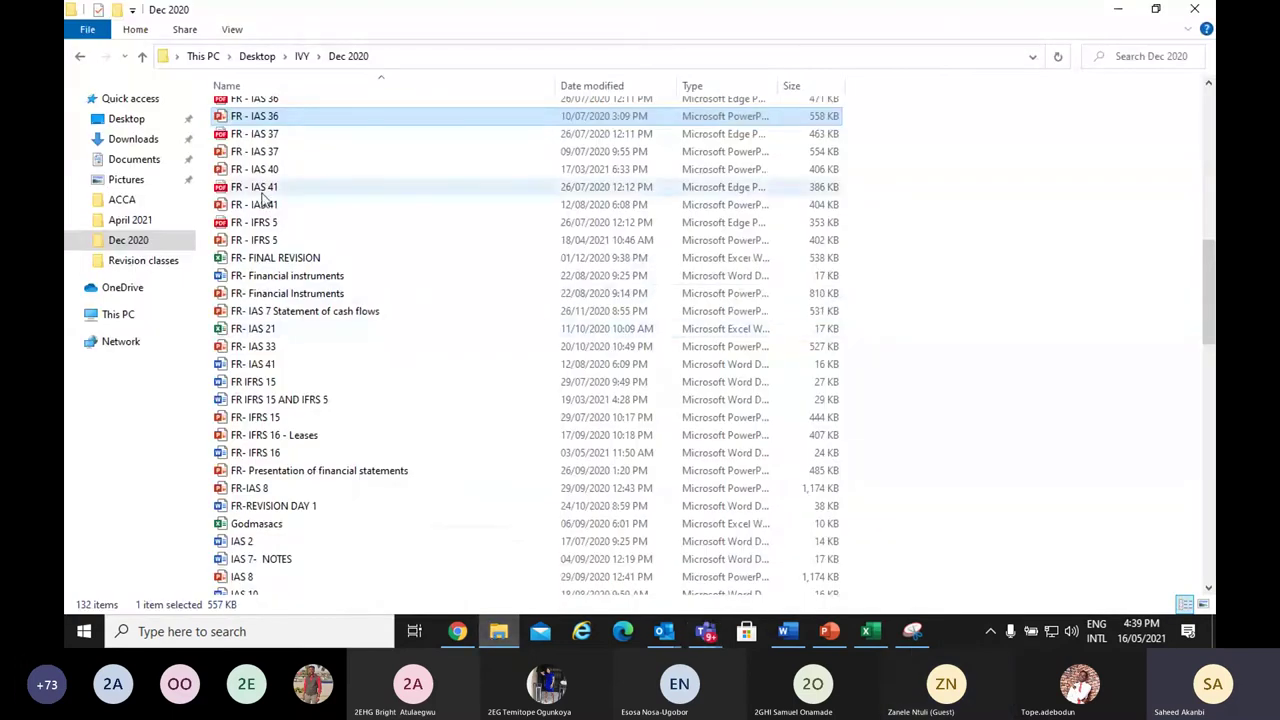
double_click(260, 170)
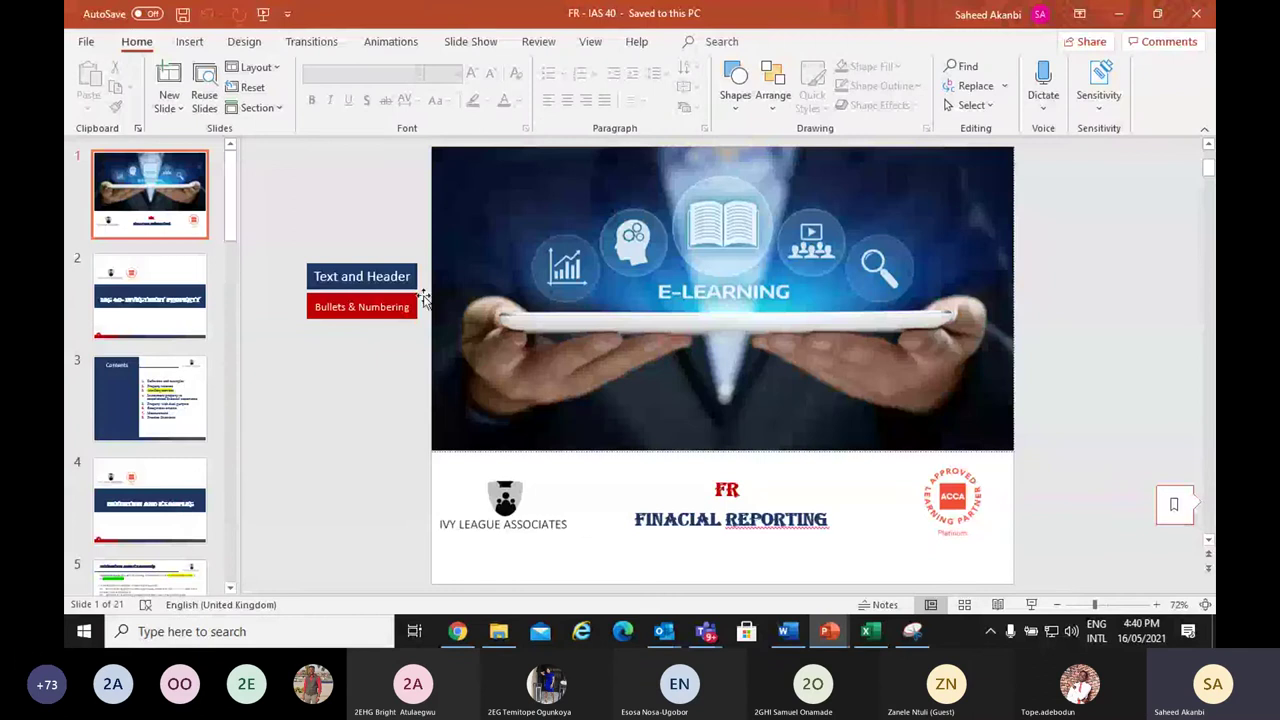
left_click(170, 313)
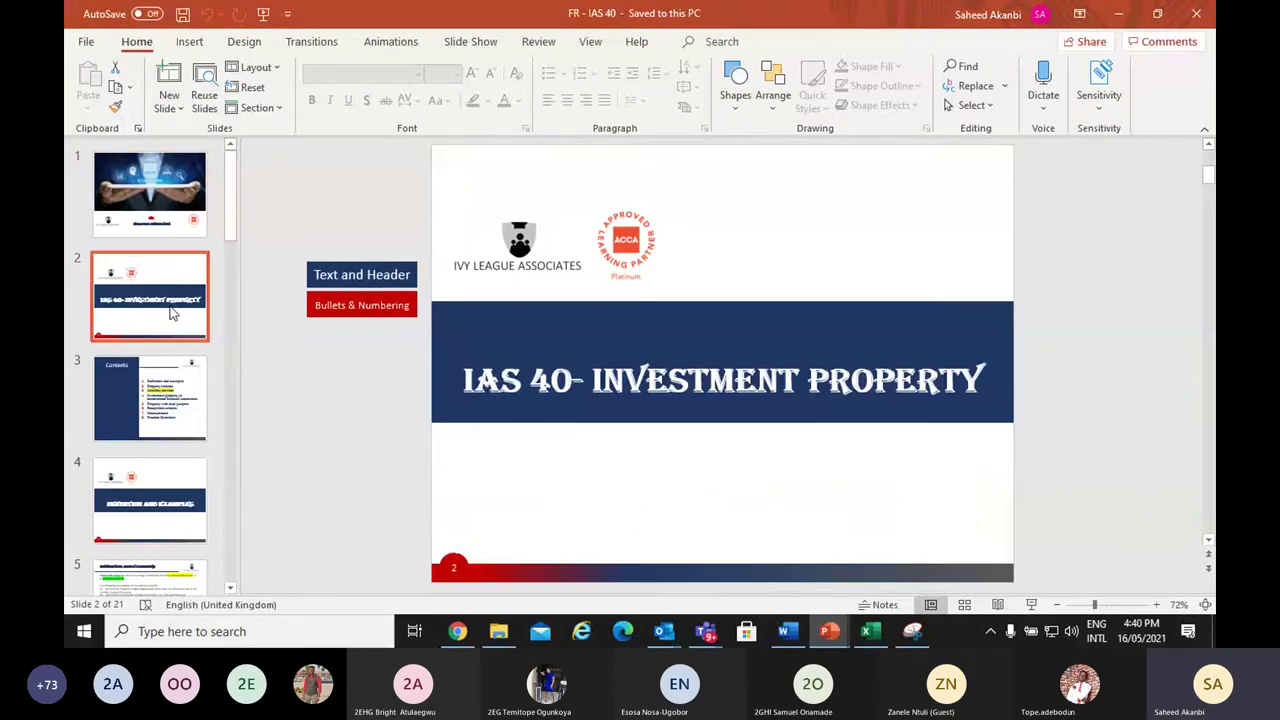
left_click(1032, 605)
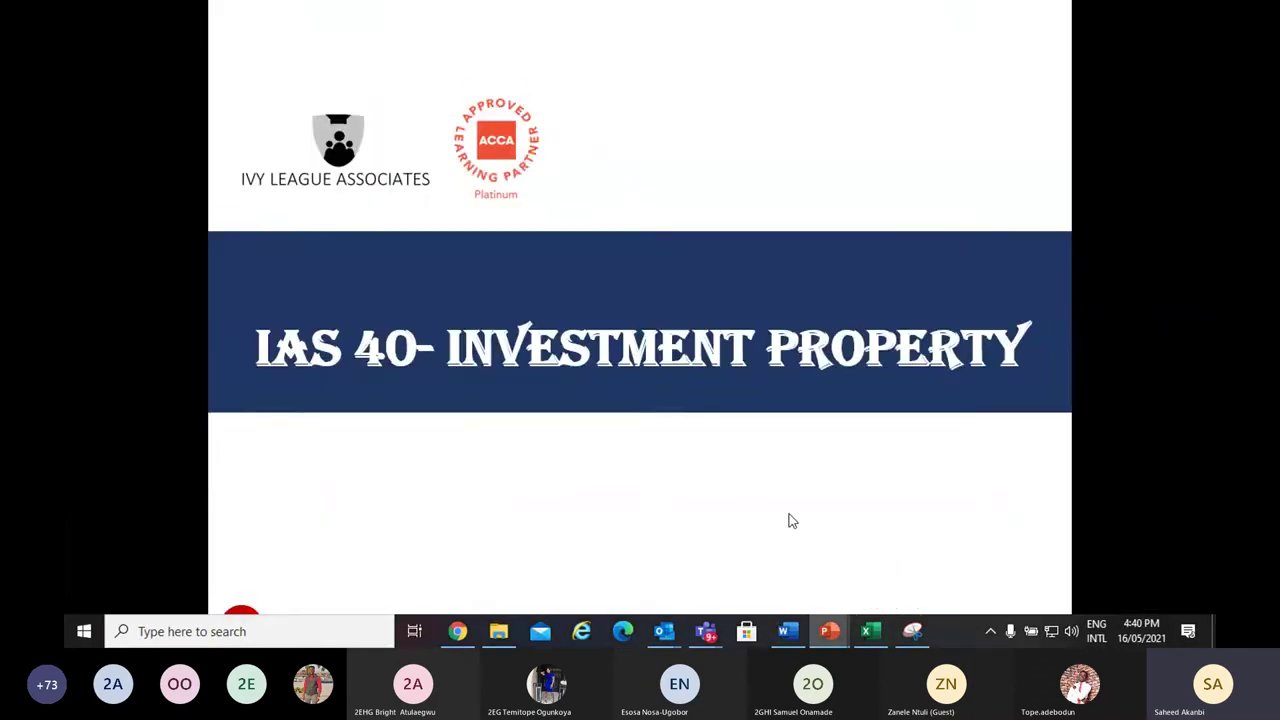
Advance the slide show through the definition and examples slides to the Recognition Criteria section
left_click(667, 481)
left_click(669, 482)
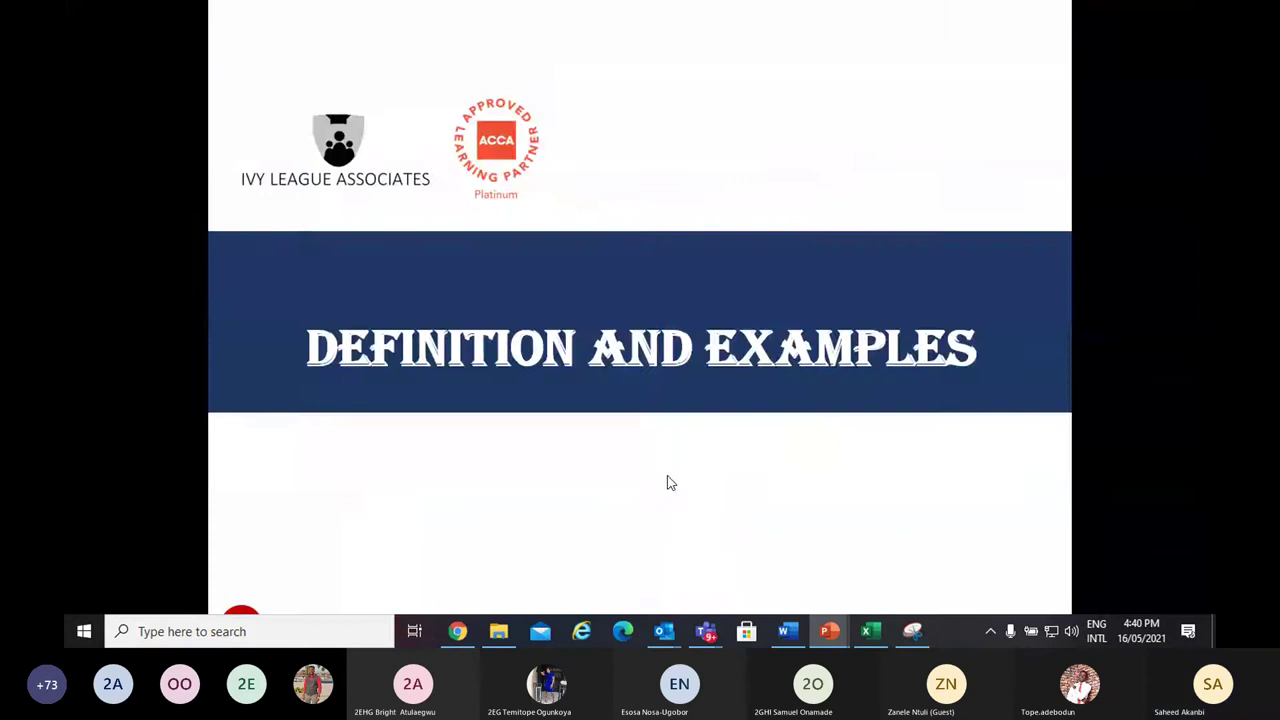
left_click(669, 482)
left_click(669, 482)
key("Right")
key("Right")
key("Right")
key("Right")
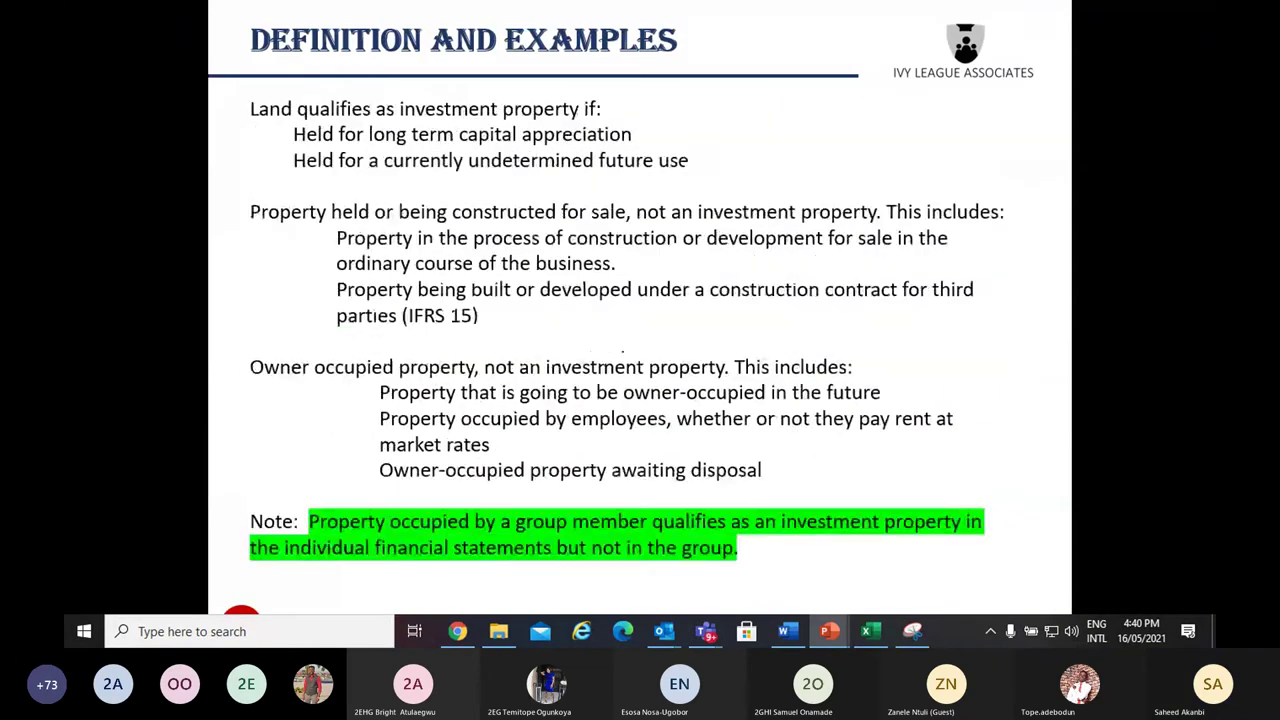
key("Right")
key("Right")
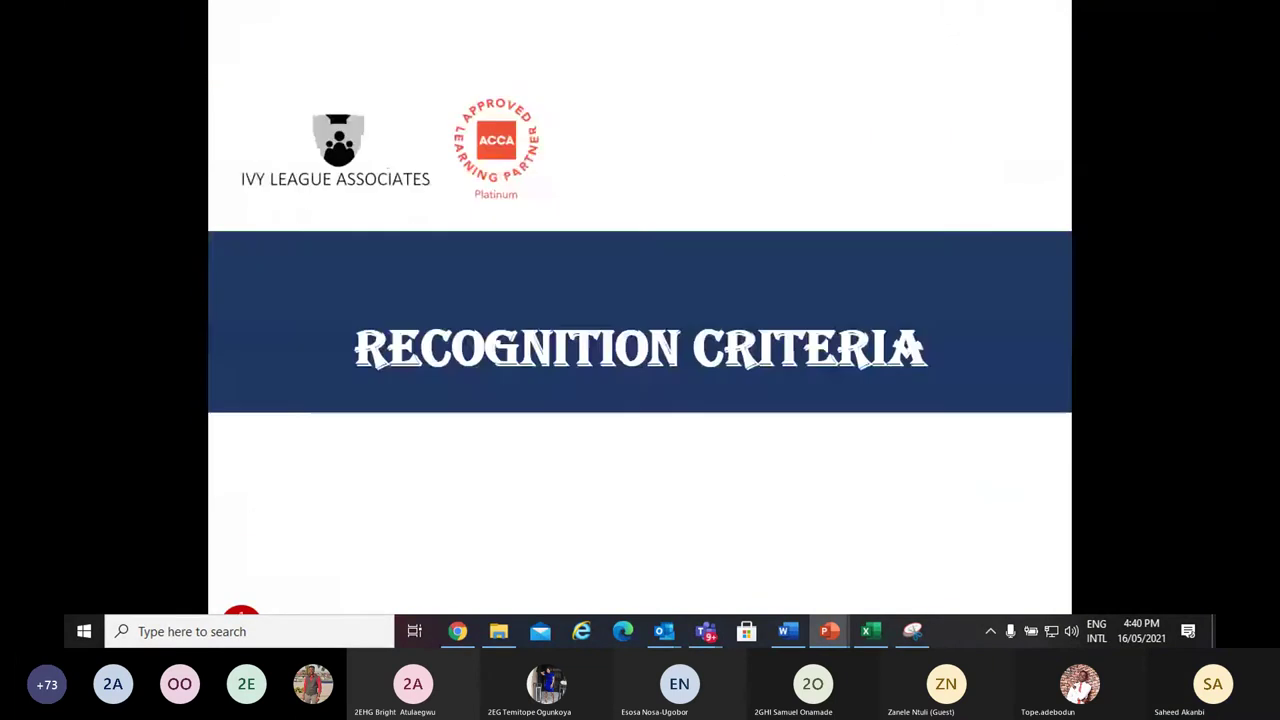